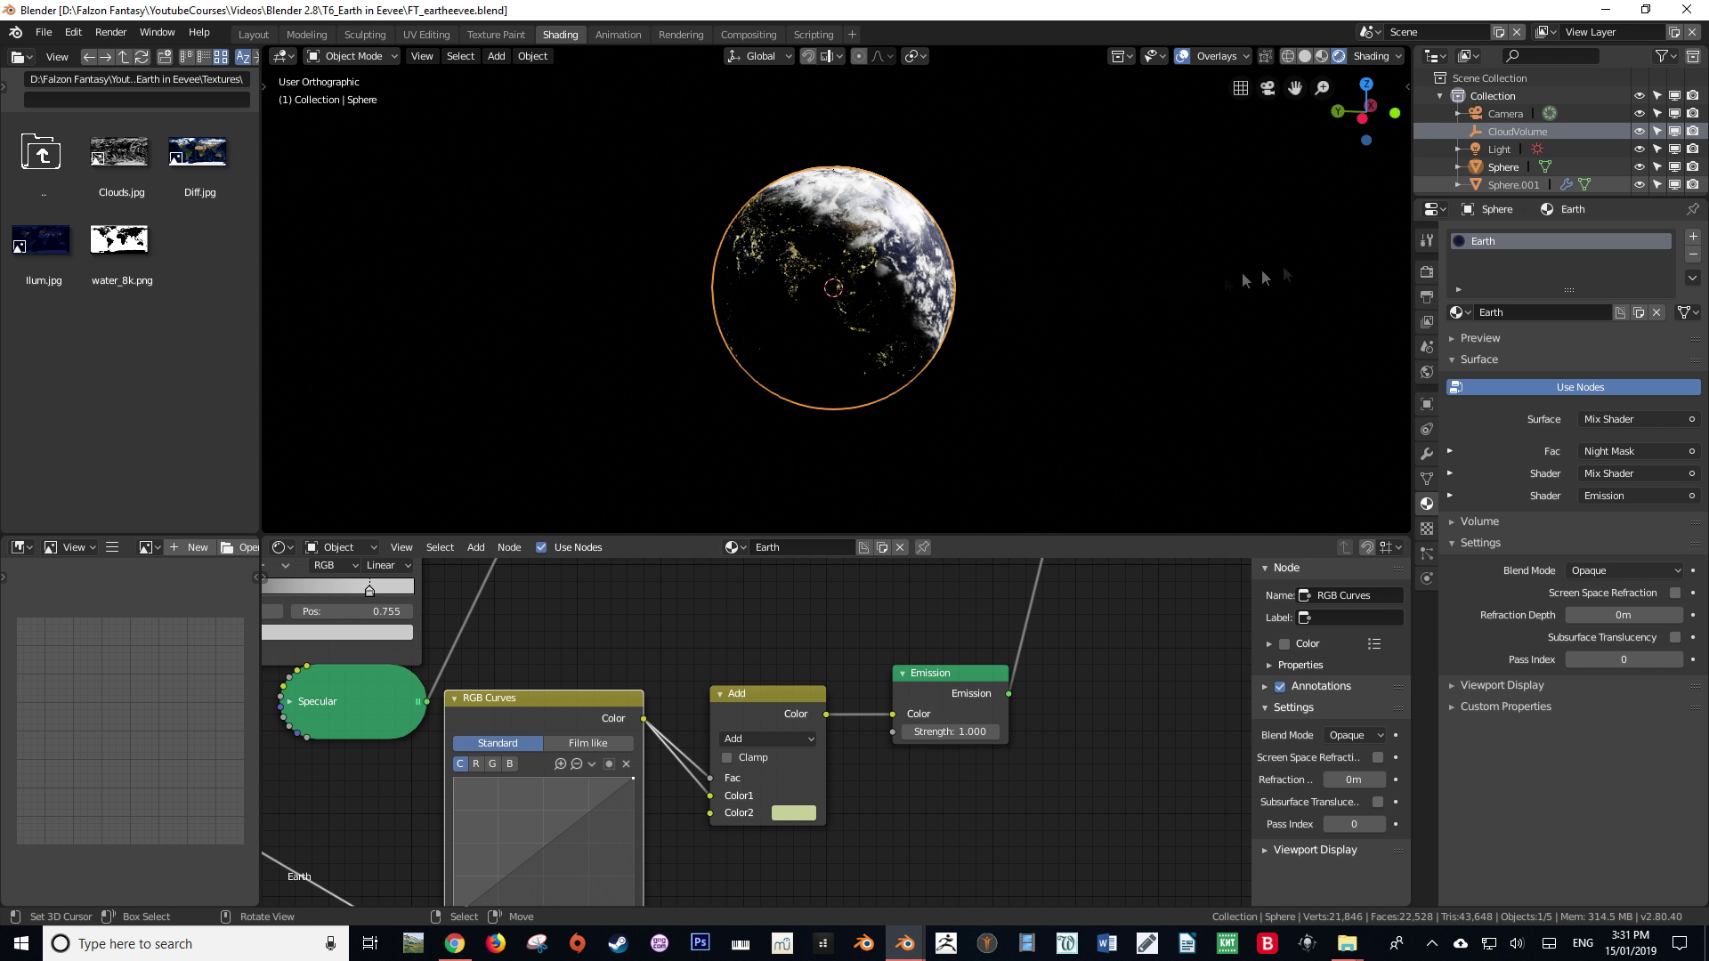
# Lighten the world background color to a dark grey with RGB values of 0.017.
pyautogui.click(1426, 372)
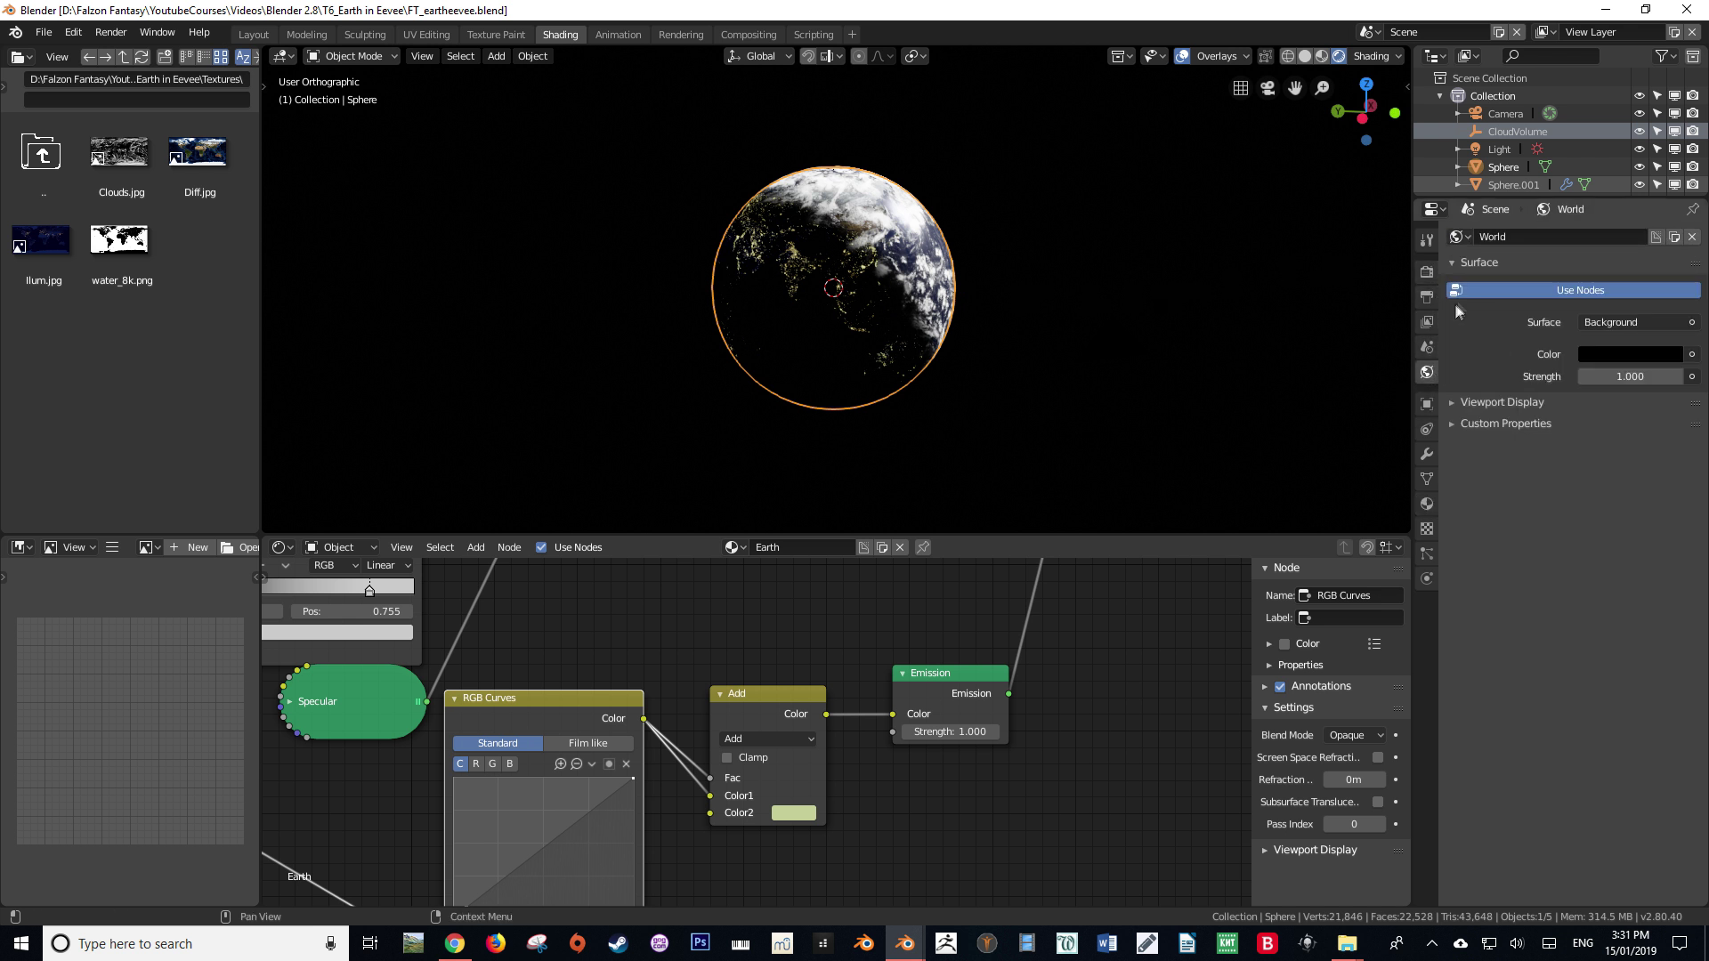
pyautogui.click(1643, 354)
pyautogui.moveTo(1668, 227); pyautogui.dragTo(1668, 217)
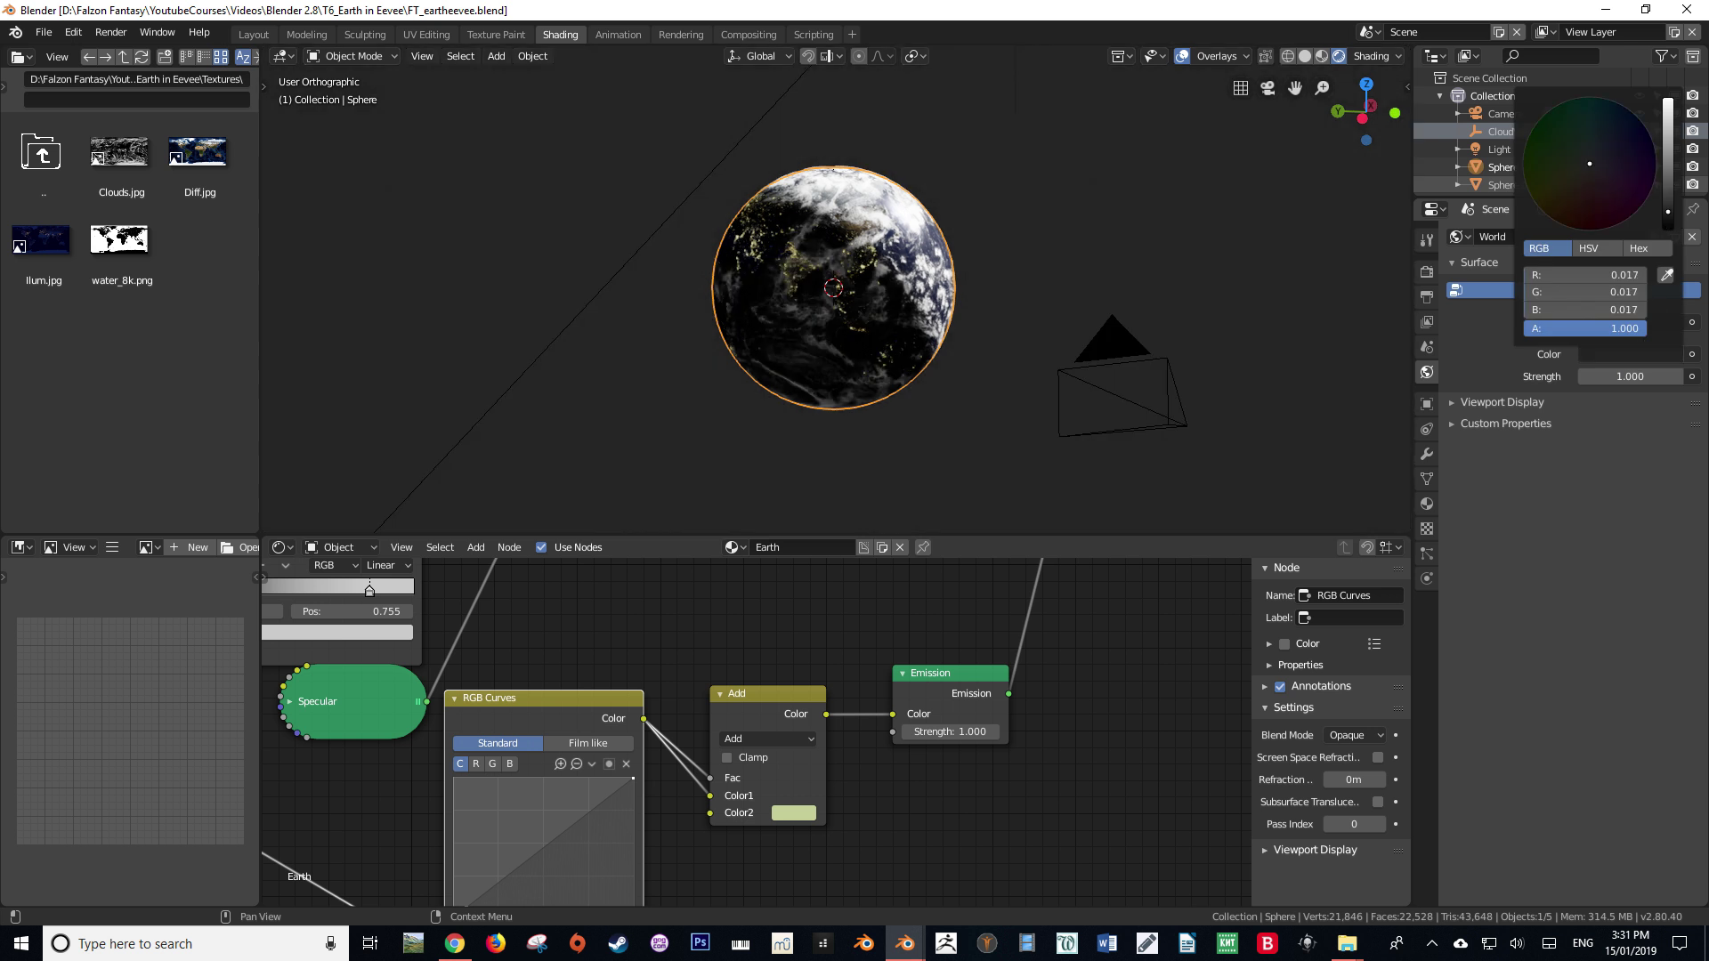
pyautogui.moveTo(774, 382); pyautogui.dragTo(588, 349, button='middle')
pyautogui.scroll(-3, 904, 339)
pyautogui.scroll(6, 867, 281)
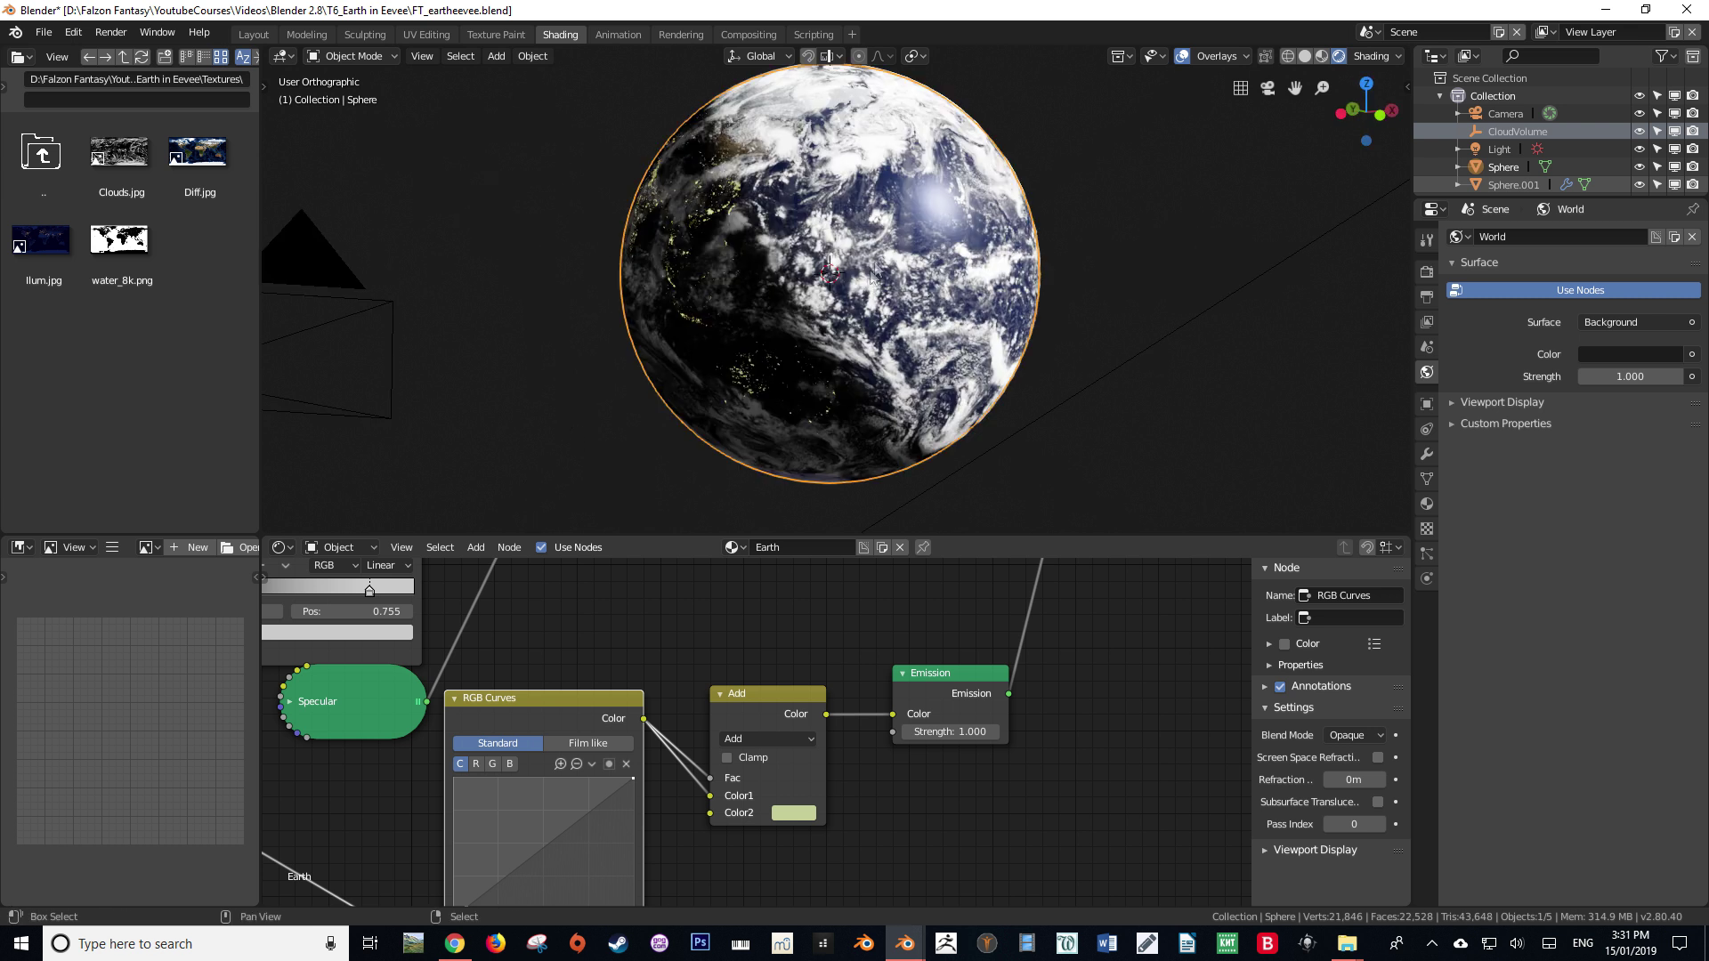
pyautogui.keyDown('shift'); pyautogui.scroll(3, 870, 286); pyautogui.keyUp('shift')
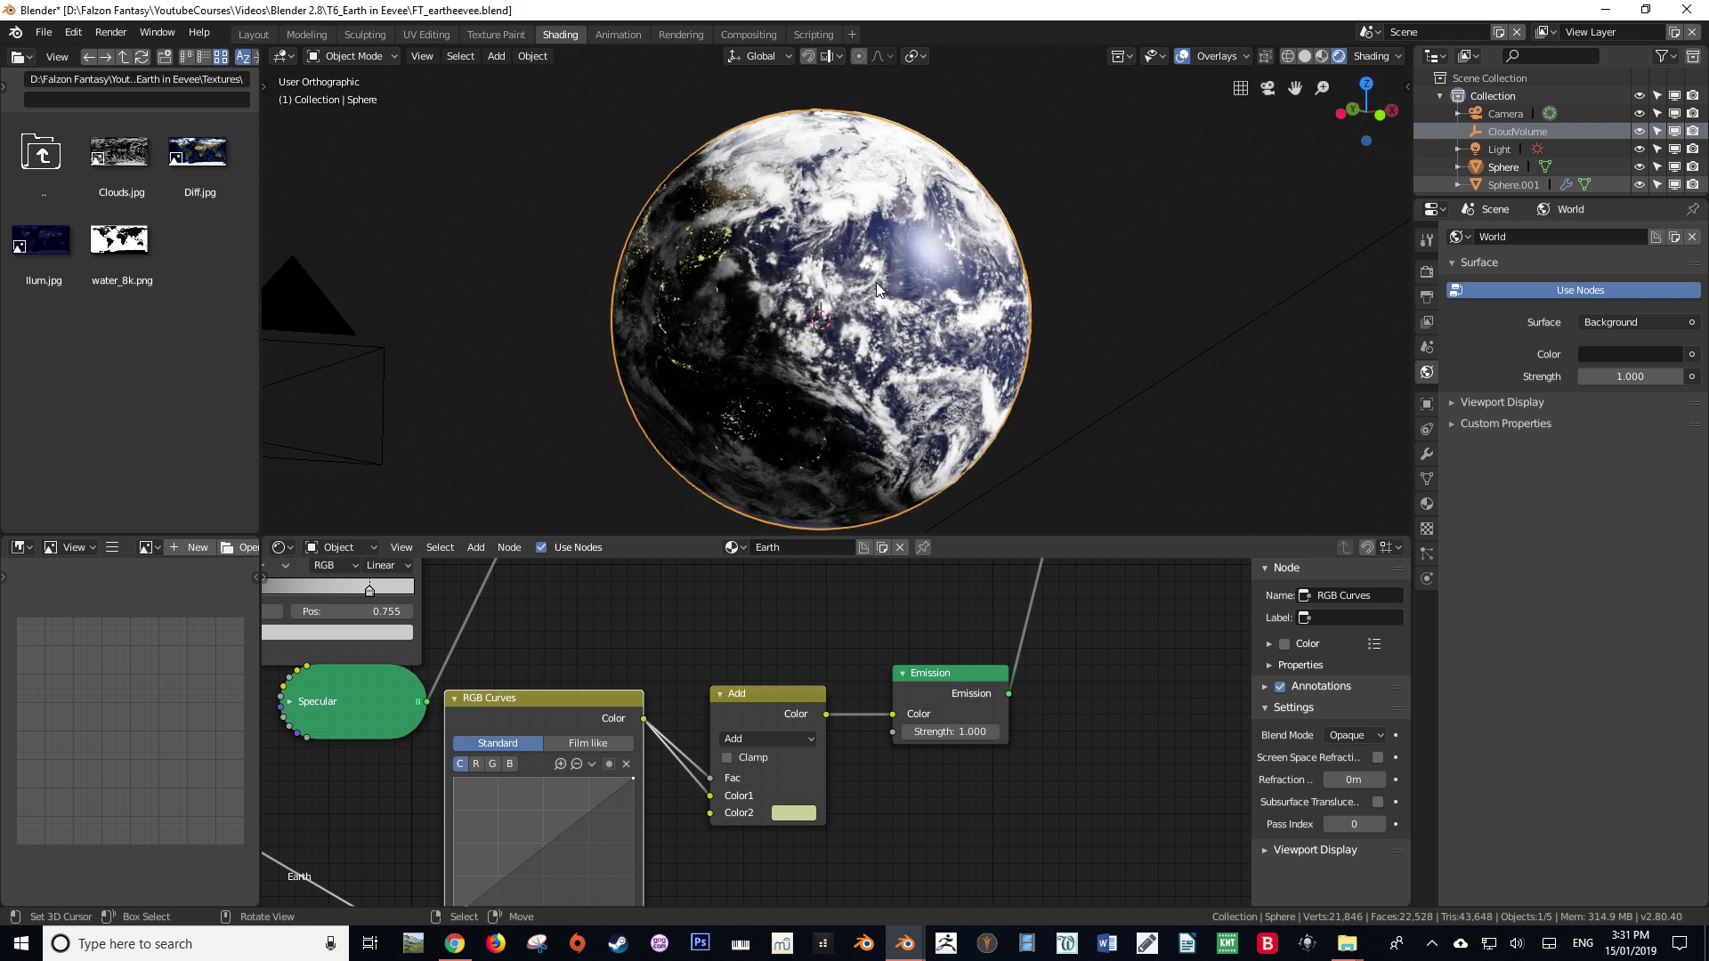
pyautogui.scroll(-3, 878, 290)
pyautogui.moveTo(897, 267); pyautogui.dragTo(828, 292, button='middle')
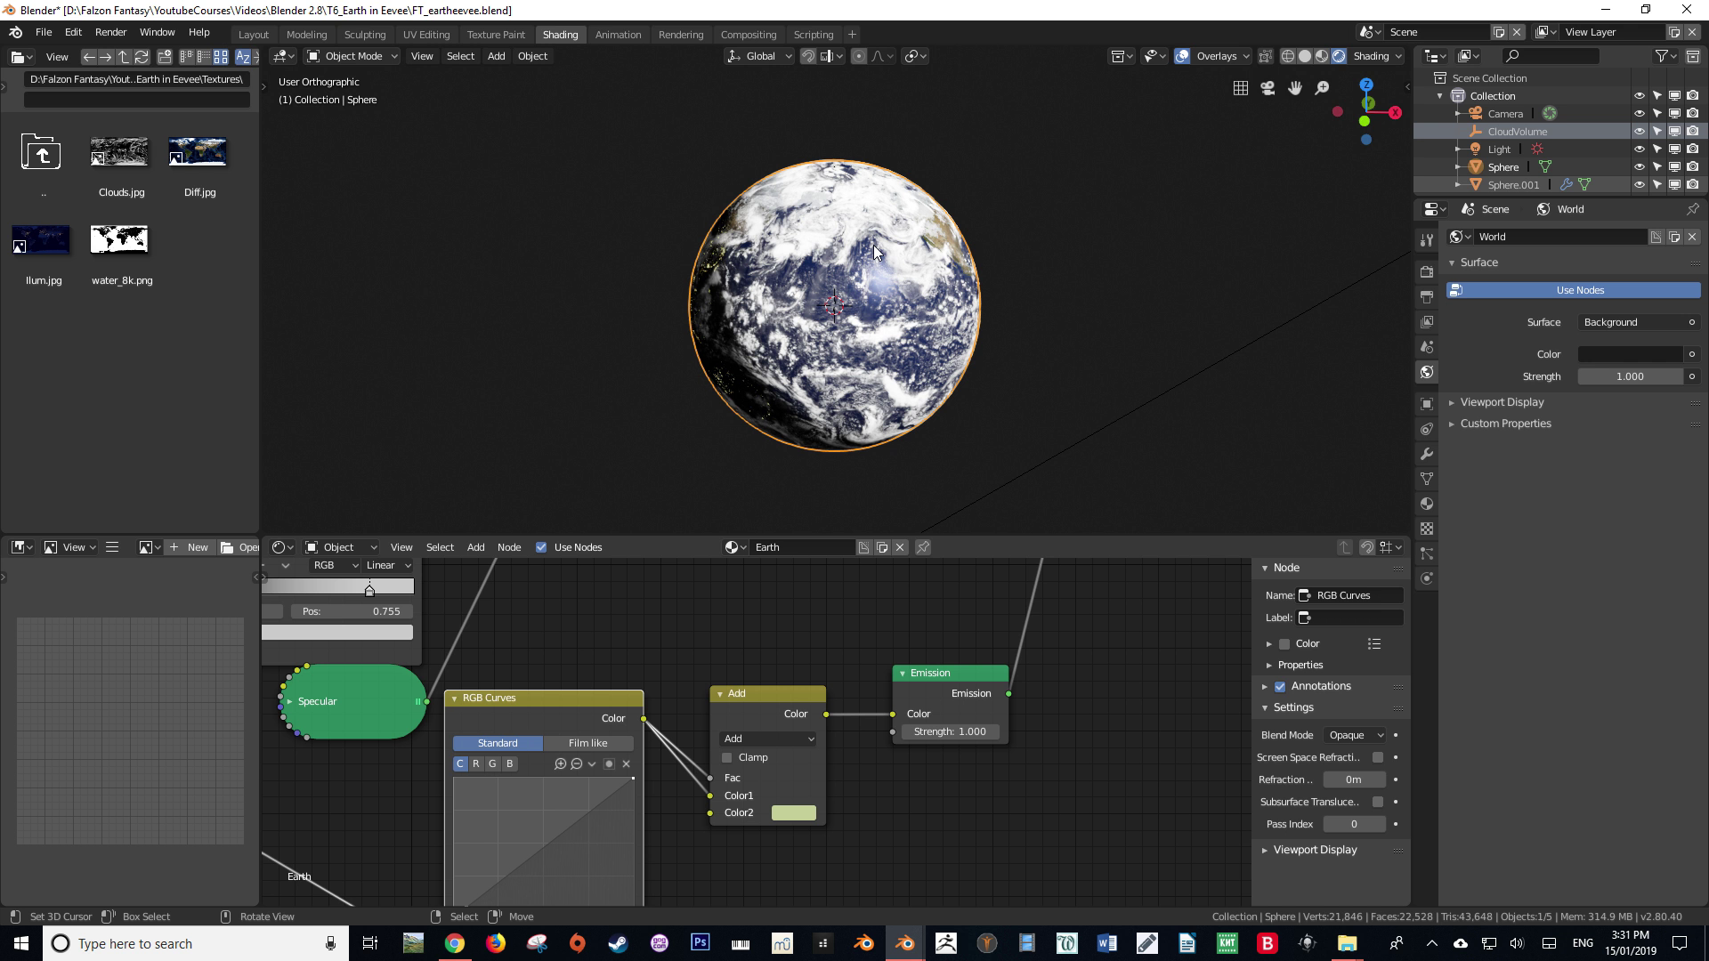
# Add an ico sphere mesh at the Earth's centre with 5 subdivisions and a 1 m radius.
pyautogui.press('shift')
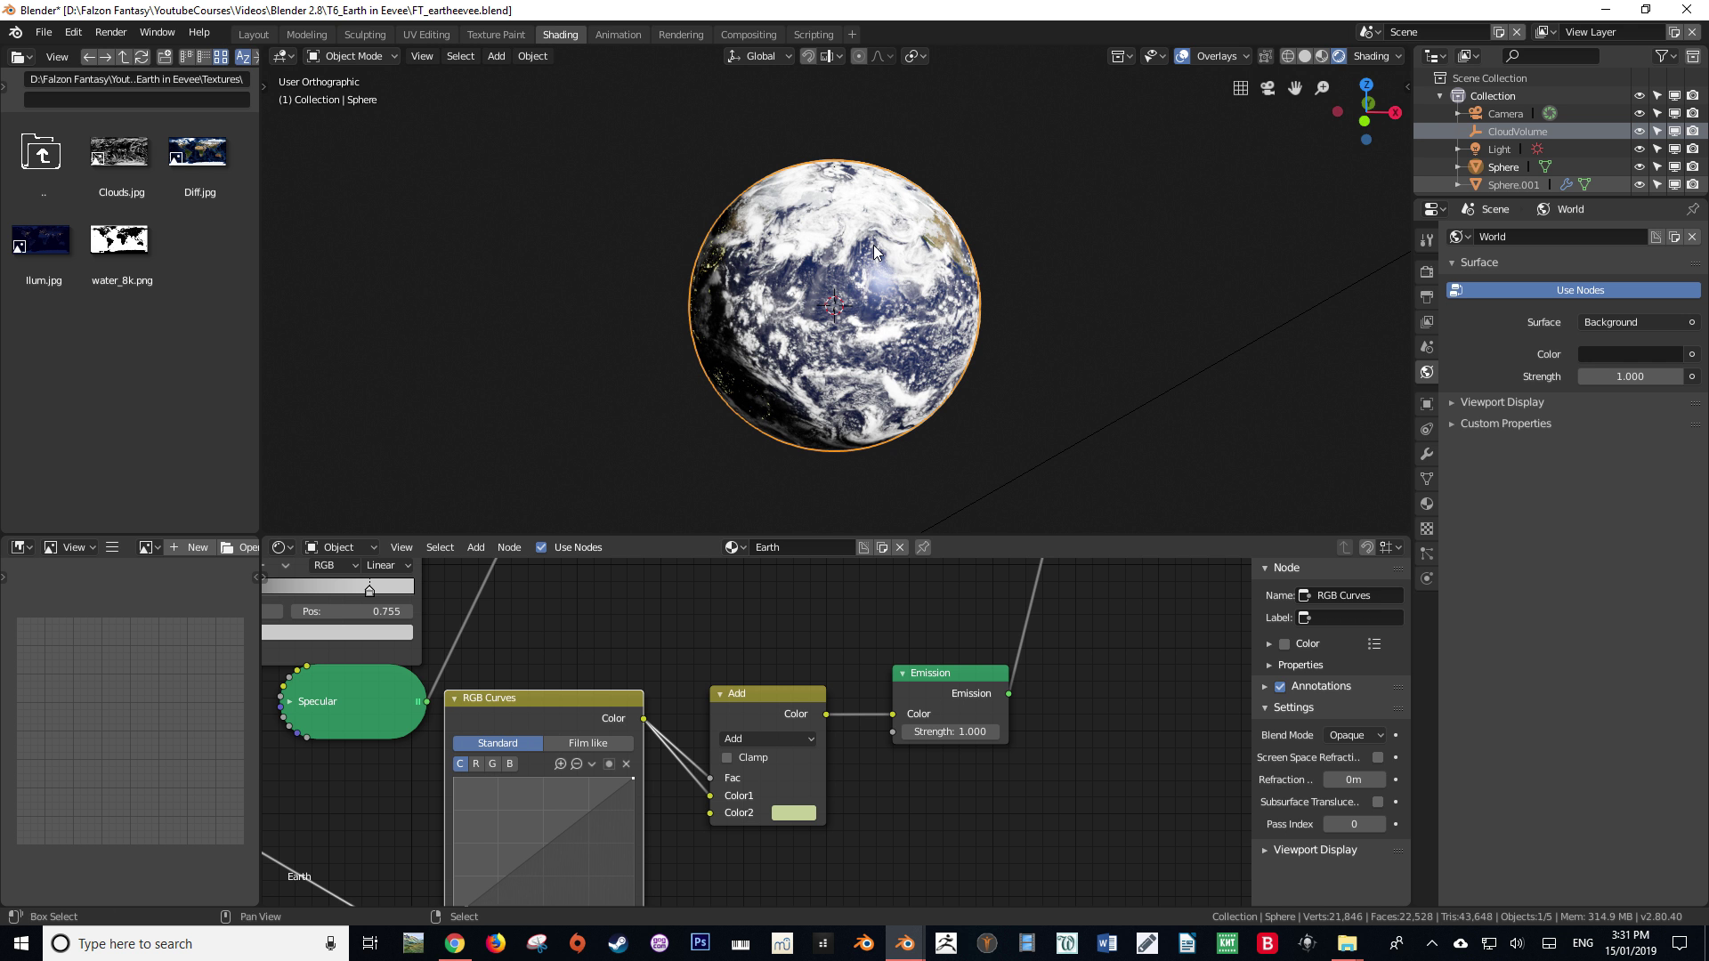
pyautogui.hotkey('shift', 'a')
pyautogui.moveTo(874, 249)
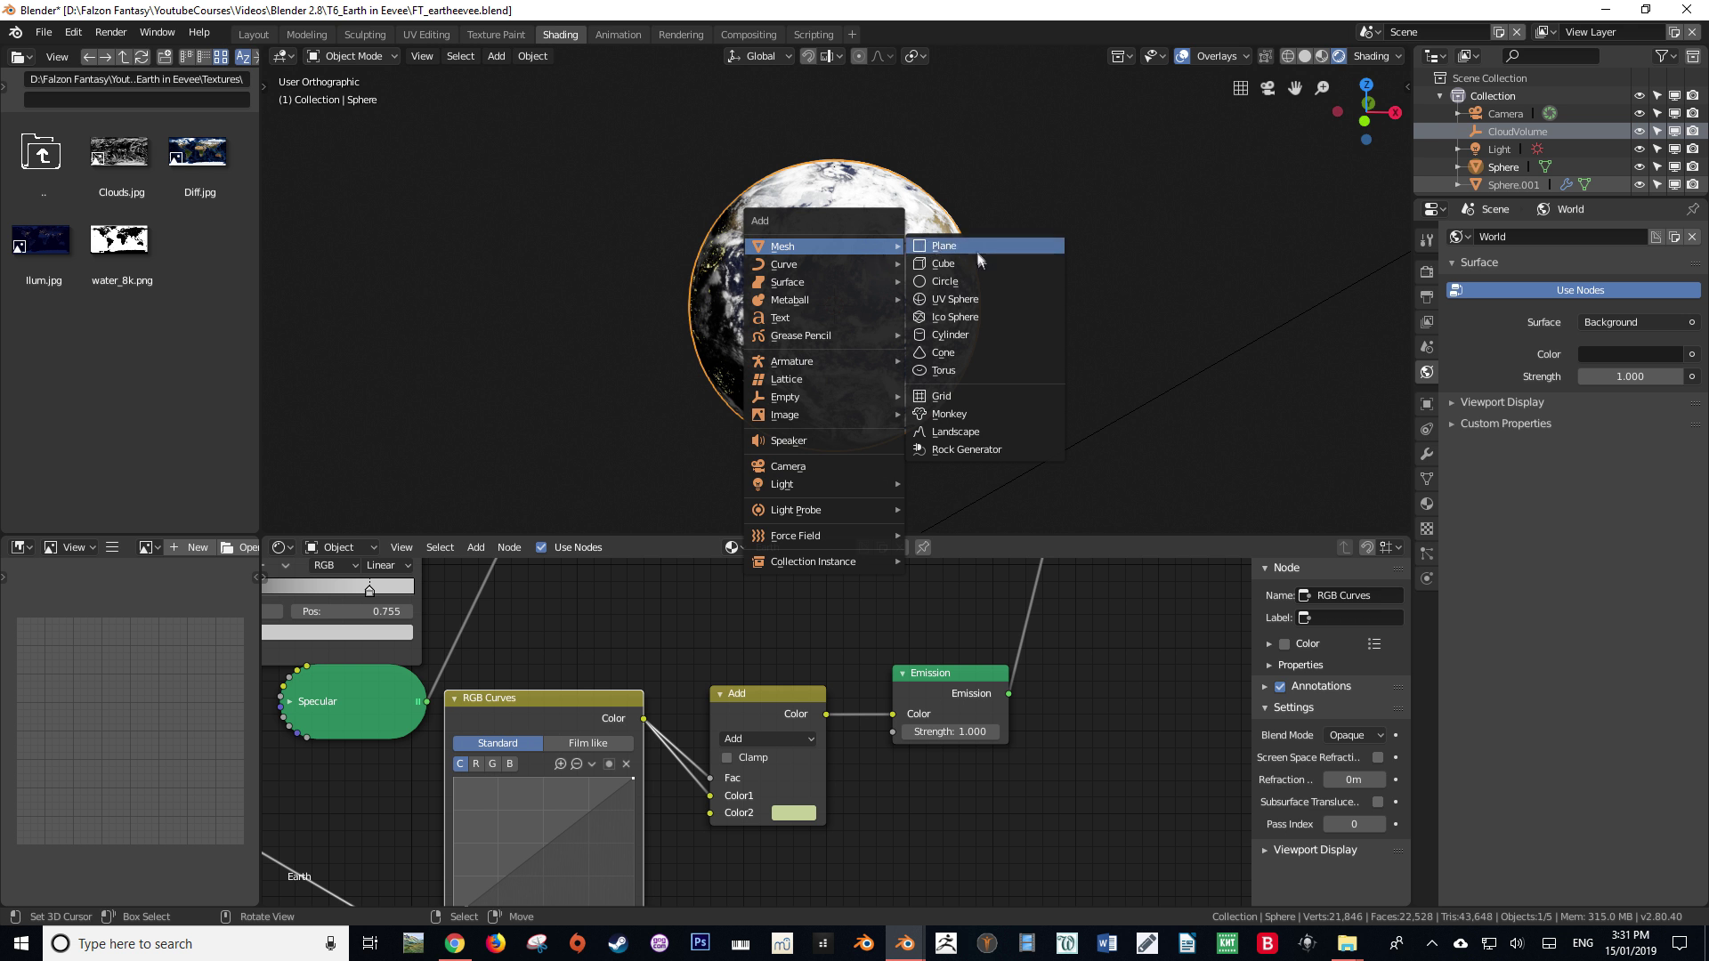
pyautogui.click(982, 319)
pyautogui.click(280, 520)
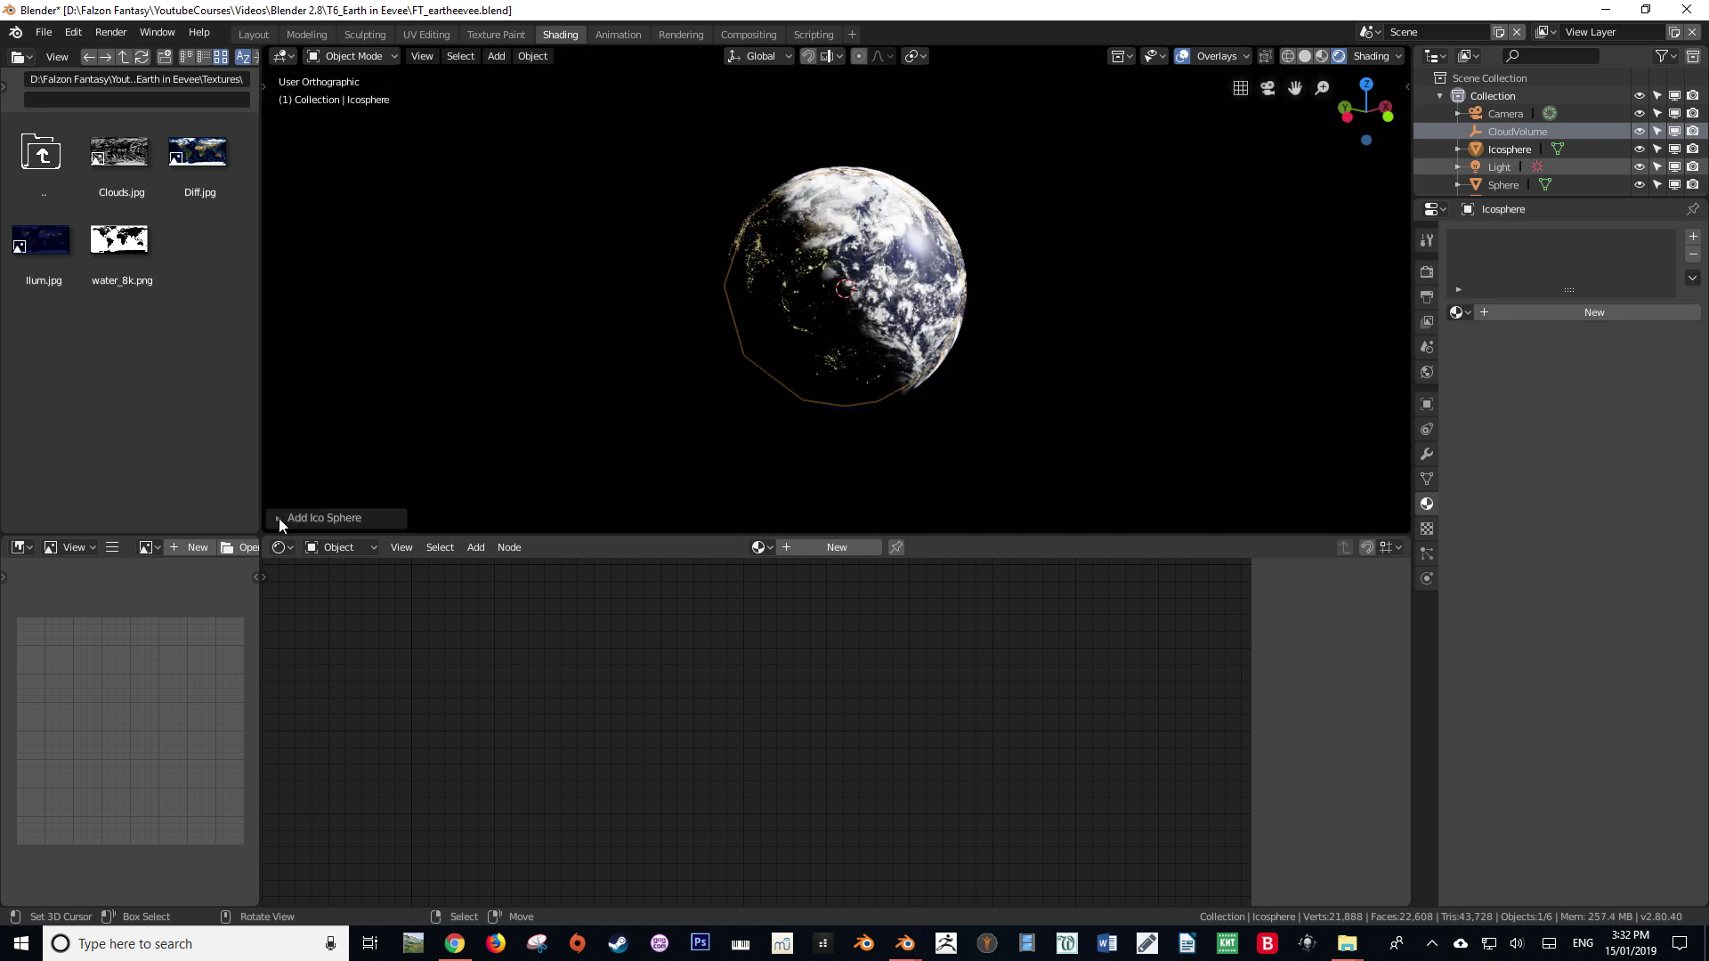
pyautogui.click(279, 518)
pyautogui.click(447, 344)
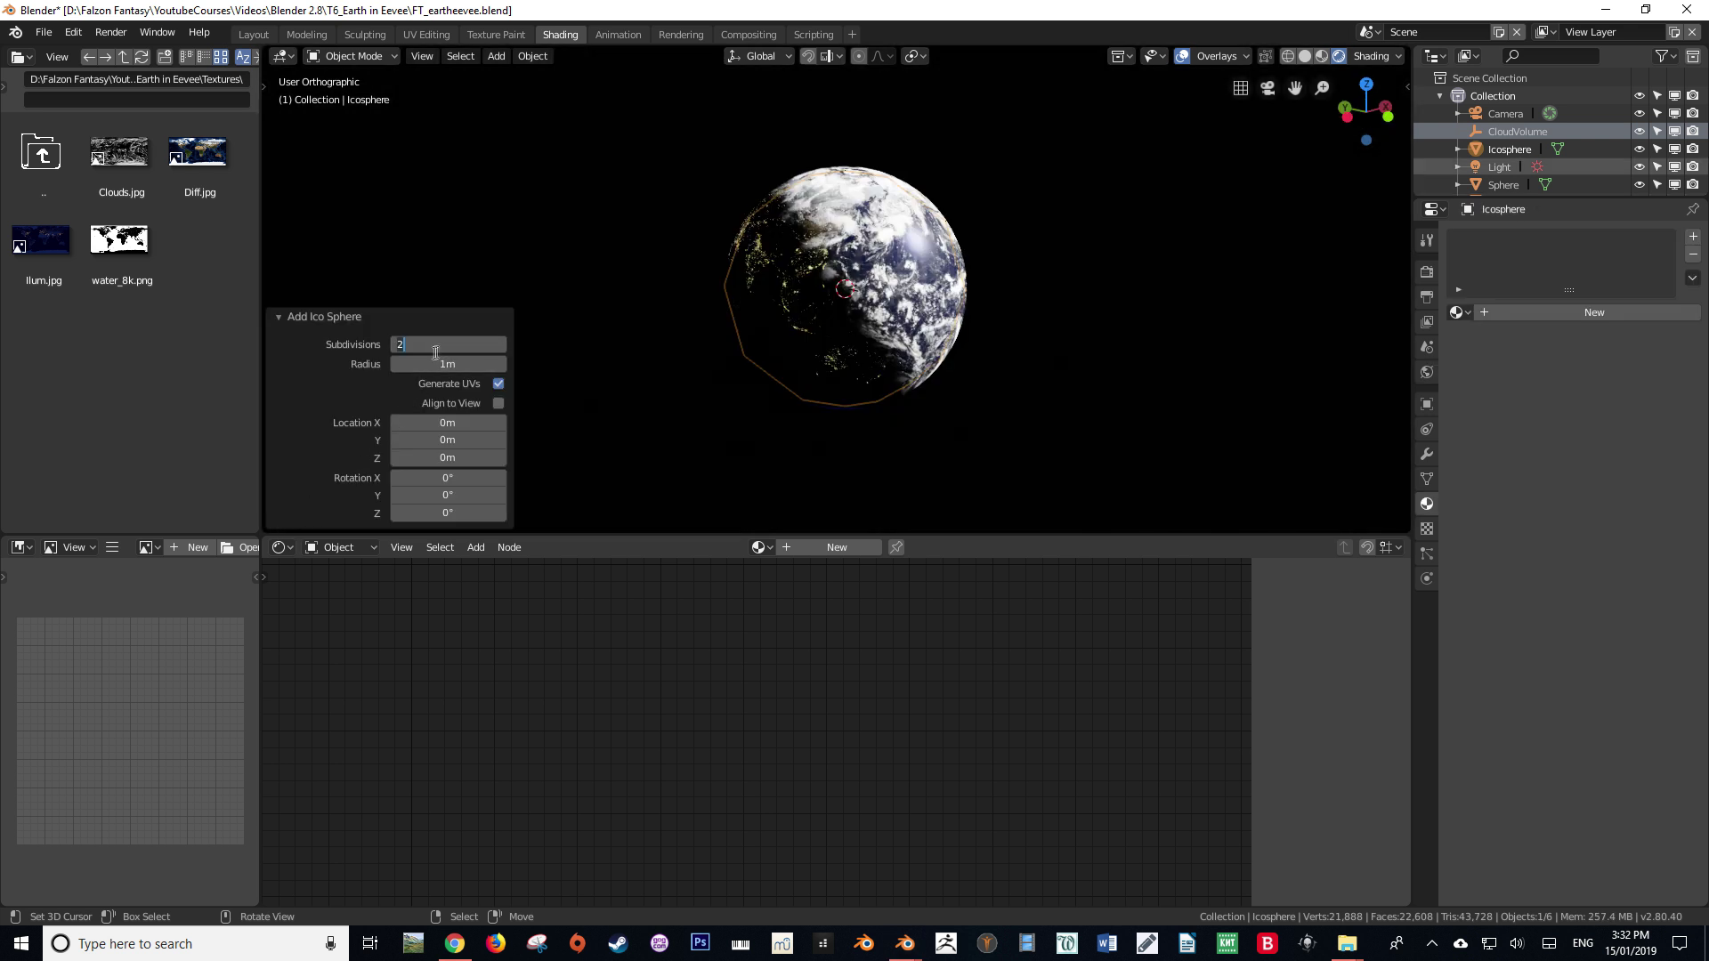
pyautogui.write('5')
pyautogui.press('Return')
pyautogui.scroll(5, 808, 306)
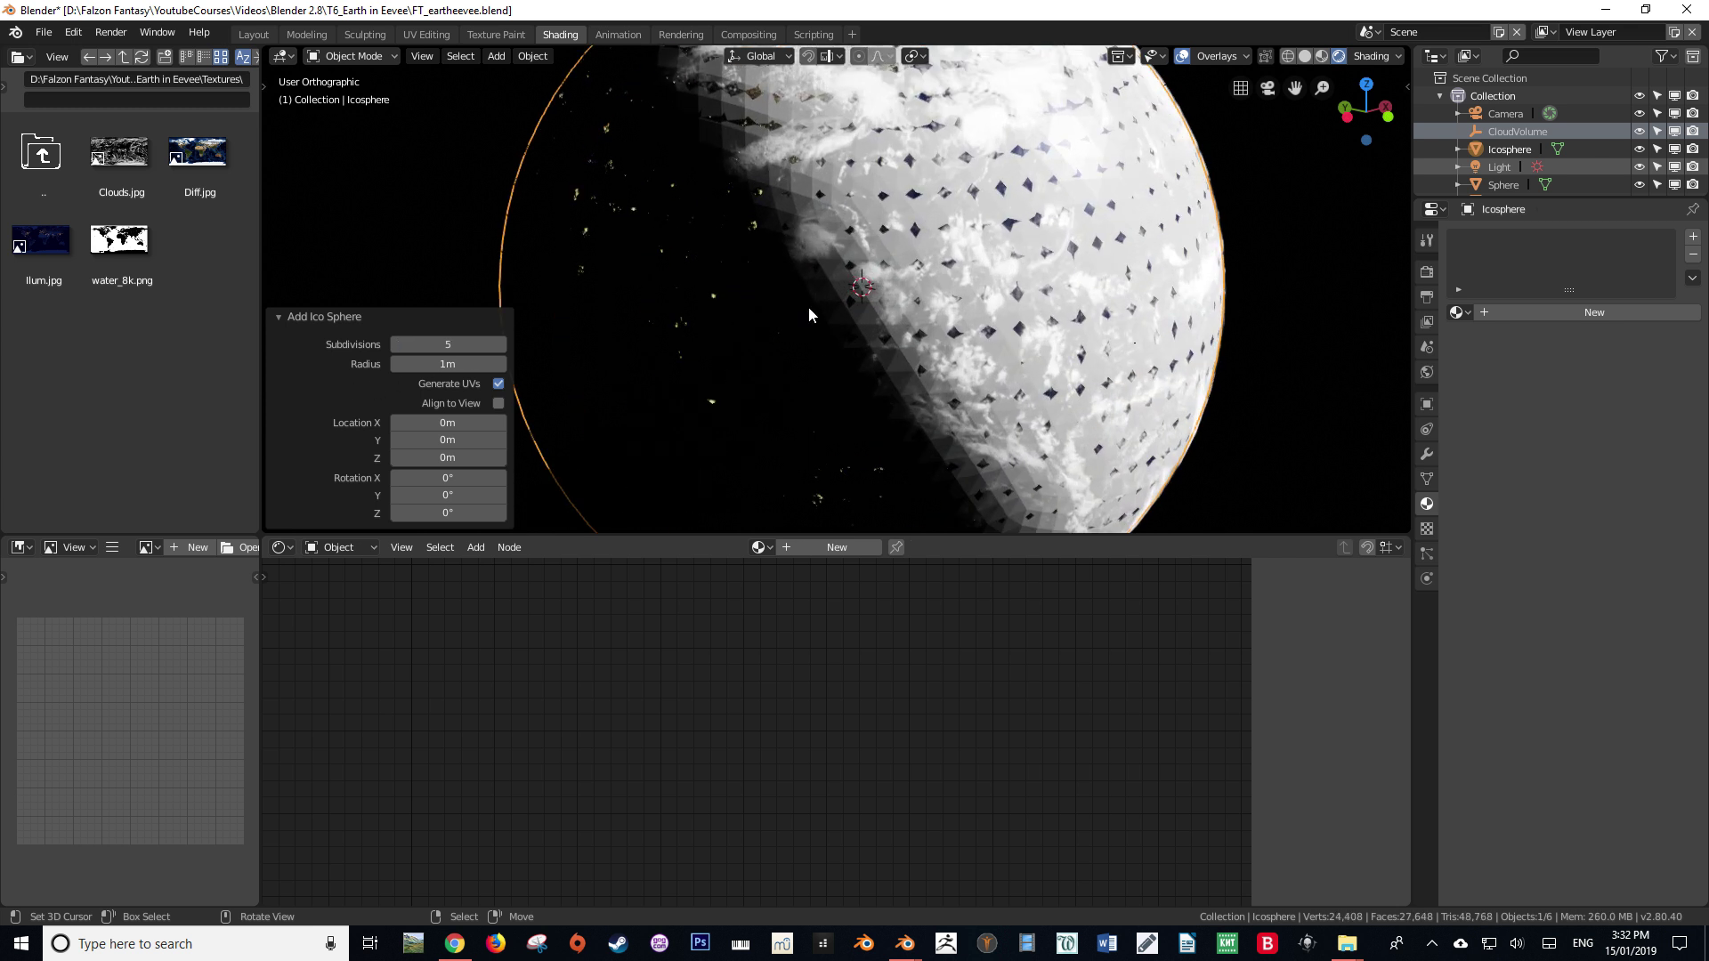
pyautogui.moveTo(616, 357); pyautogui.dragTo(578, 353, button='middle')
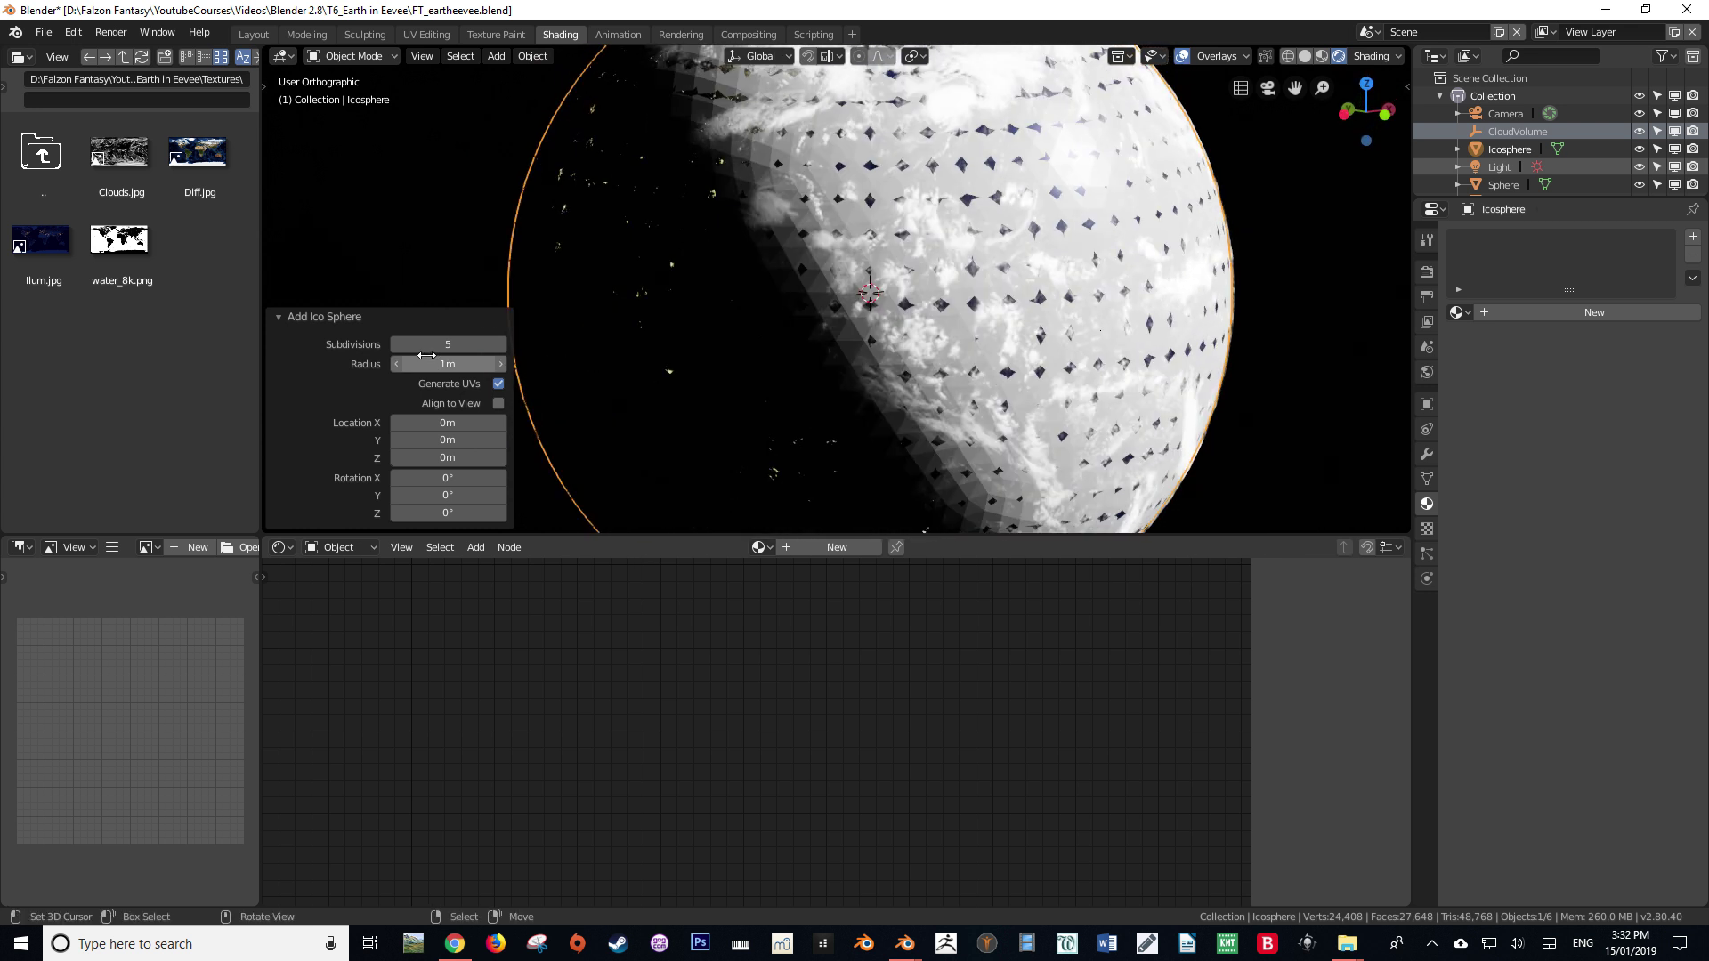
pyautogui.click(453, 348)
# Shade the new ico sphere smooth.
pyautogui.moveTo(623, 284); pyautogui.dragTo(918, 302, button='middle')
pyautogui.rightClick(755, 222)
pyautogui.click(755, 230)
# Scale the ico sphere up by a factor of about 1.024 and show the viewport in wireframe.
pyautogui.scroll(2, 918, 295)
pyautogui.keyDown('shift'); pyautogui.moveTo(1032, 270); pyautogui.dragTo(870, 288, button='middle'); pyautogui.keyUp('shift')
pyautogui.press('s')
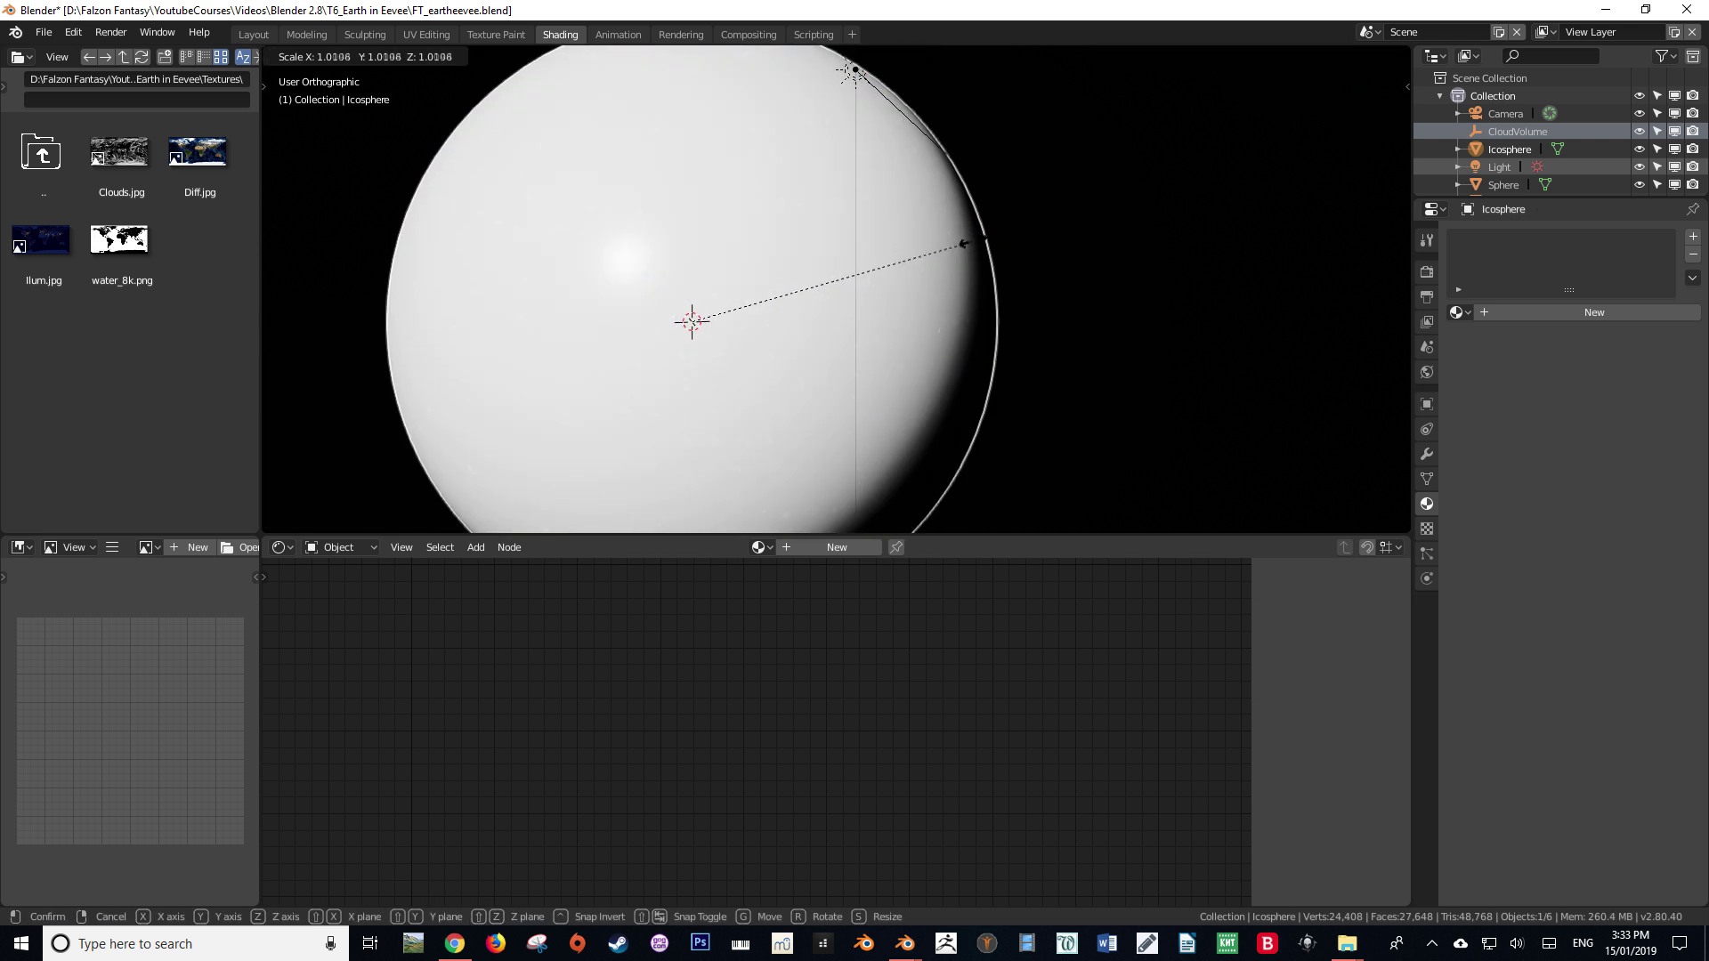
pyautogui.click(975, 238)
pyautogui.moveTo(975, 238)
pyautogui.mouseDown(button='middle')
pyautogui.moveTo(881, 244)
pyautogui.moveTo(893, 286)
pyautogui.moveTo(973, 260)
pyautogui.moveTo(973, 244)
pyautogui.mouseUp(button='middle')
pyautogui.press('z')
pyautogui.hotkey('shift', 'z')
pyautogui.scroll(-3, 828, 291)
pyautogui.moveTo(827, 291); pyautogui.dragTo(901, 323, button='middle')
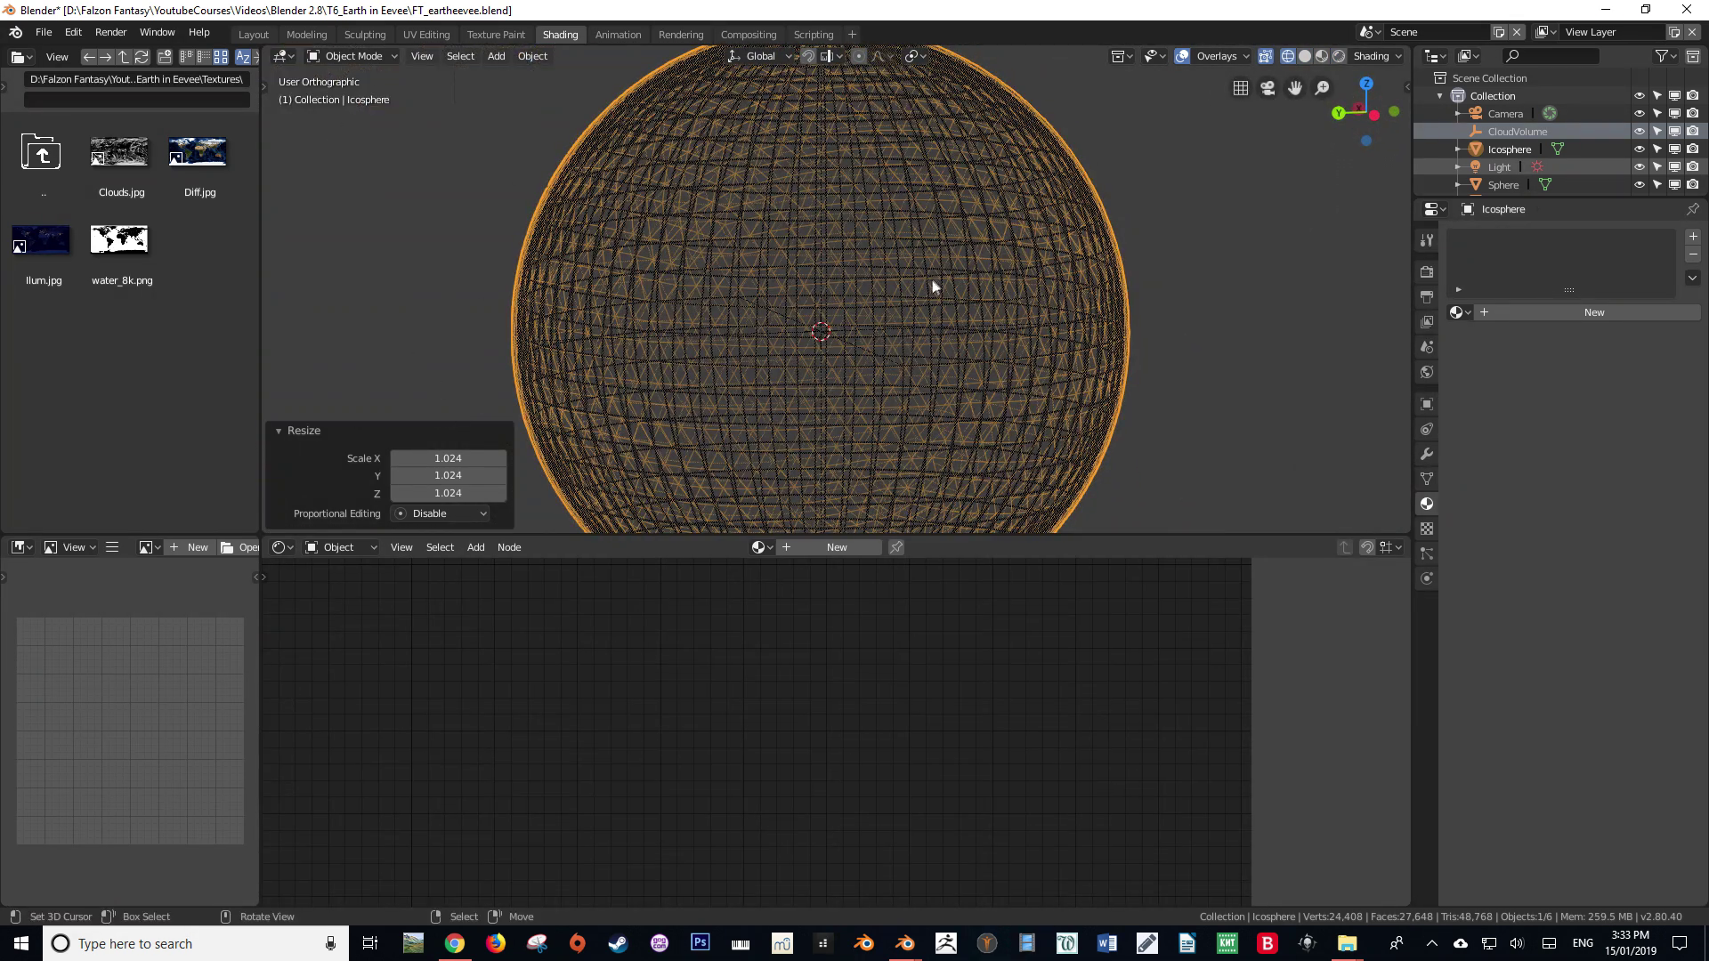
# Create a new material on the ico sphere and name it Atmosphere.
pyautogui.click(836, 547)
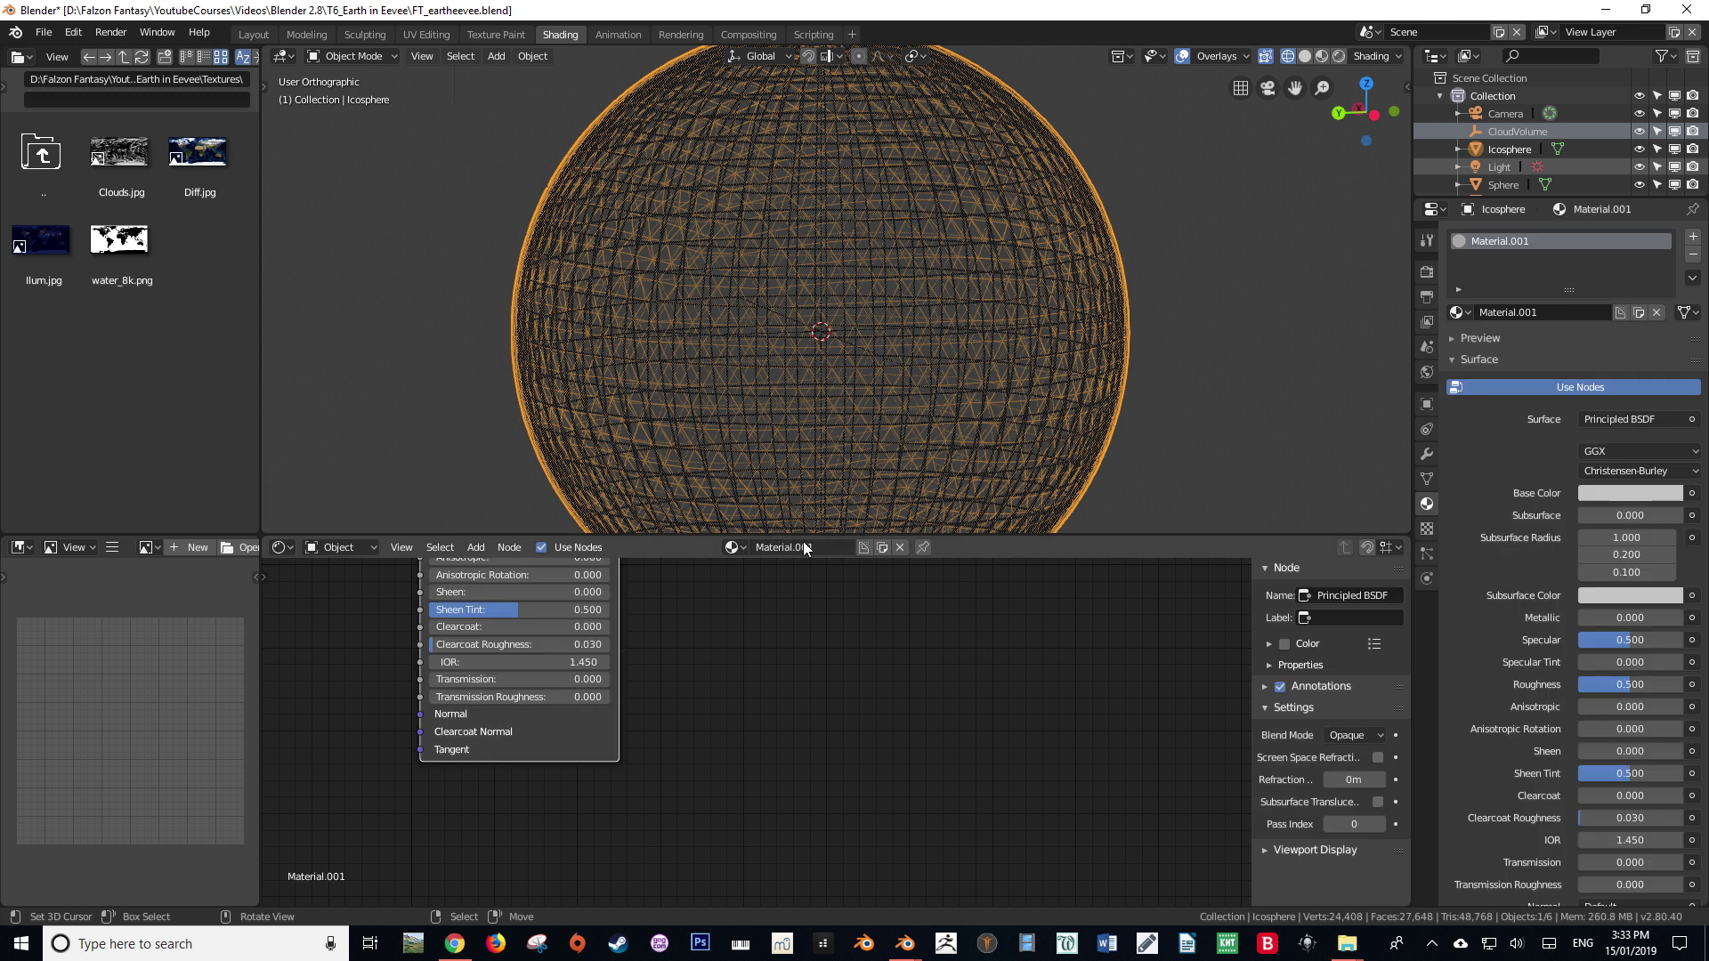
pyautogui.write('Atmosphere')
pyautogui.press('Return')
# Delete the Principled BSDF node from the Atmosphere material.
pyautogui.press('Home')
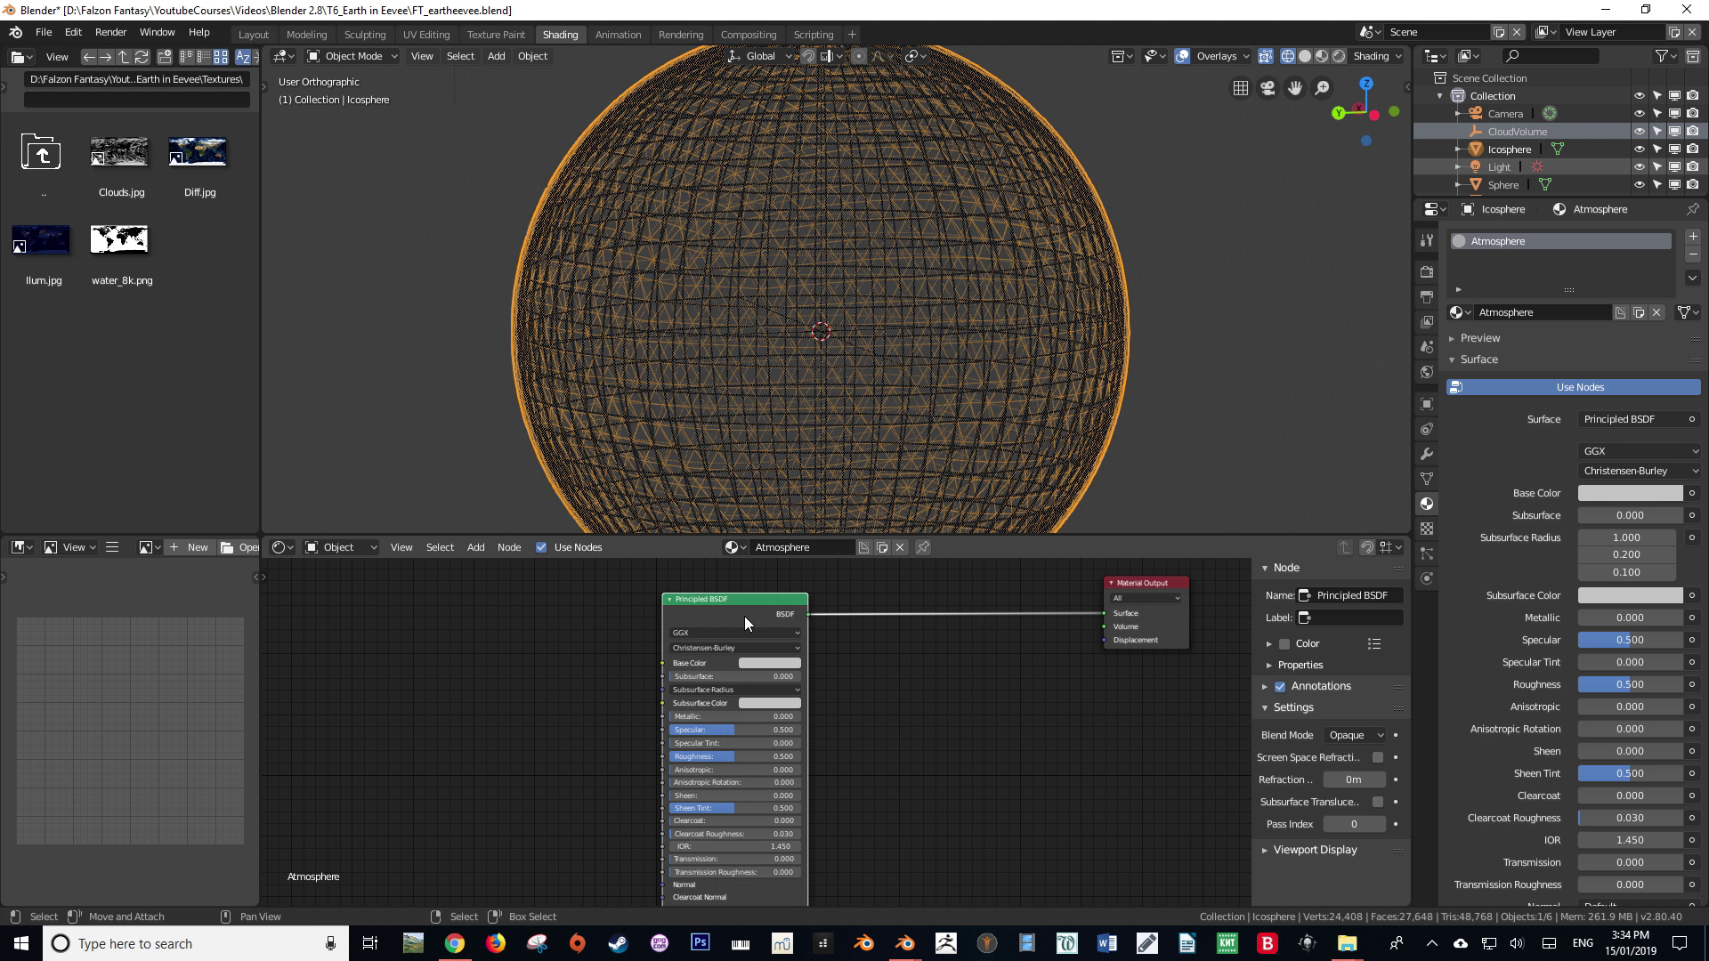
pyautogui.press('x')
pyautogui.scroll(-7, 718, 623)
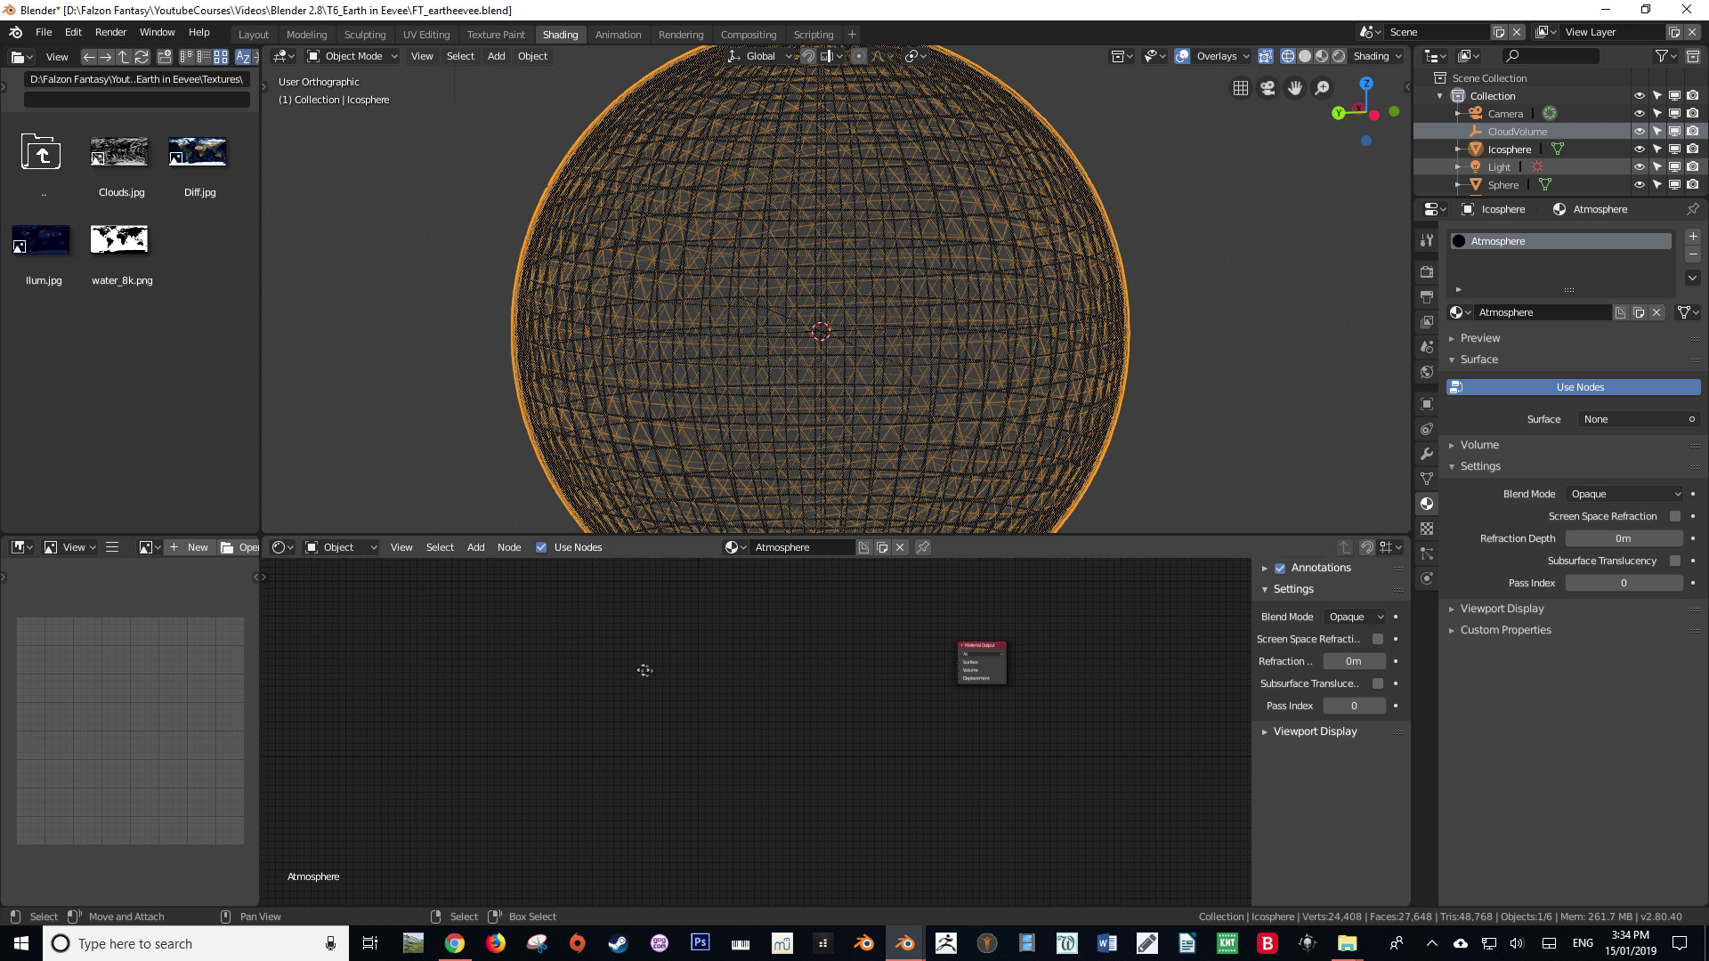
# Add a Fresnel node well to the left of the Material Output node.
pyautogui.hotkey('shift', 'a')
pyautogui.click(511, 630)
pyautogui.write('fresne')
pyautogui.press('Return')
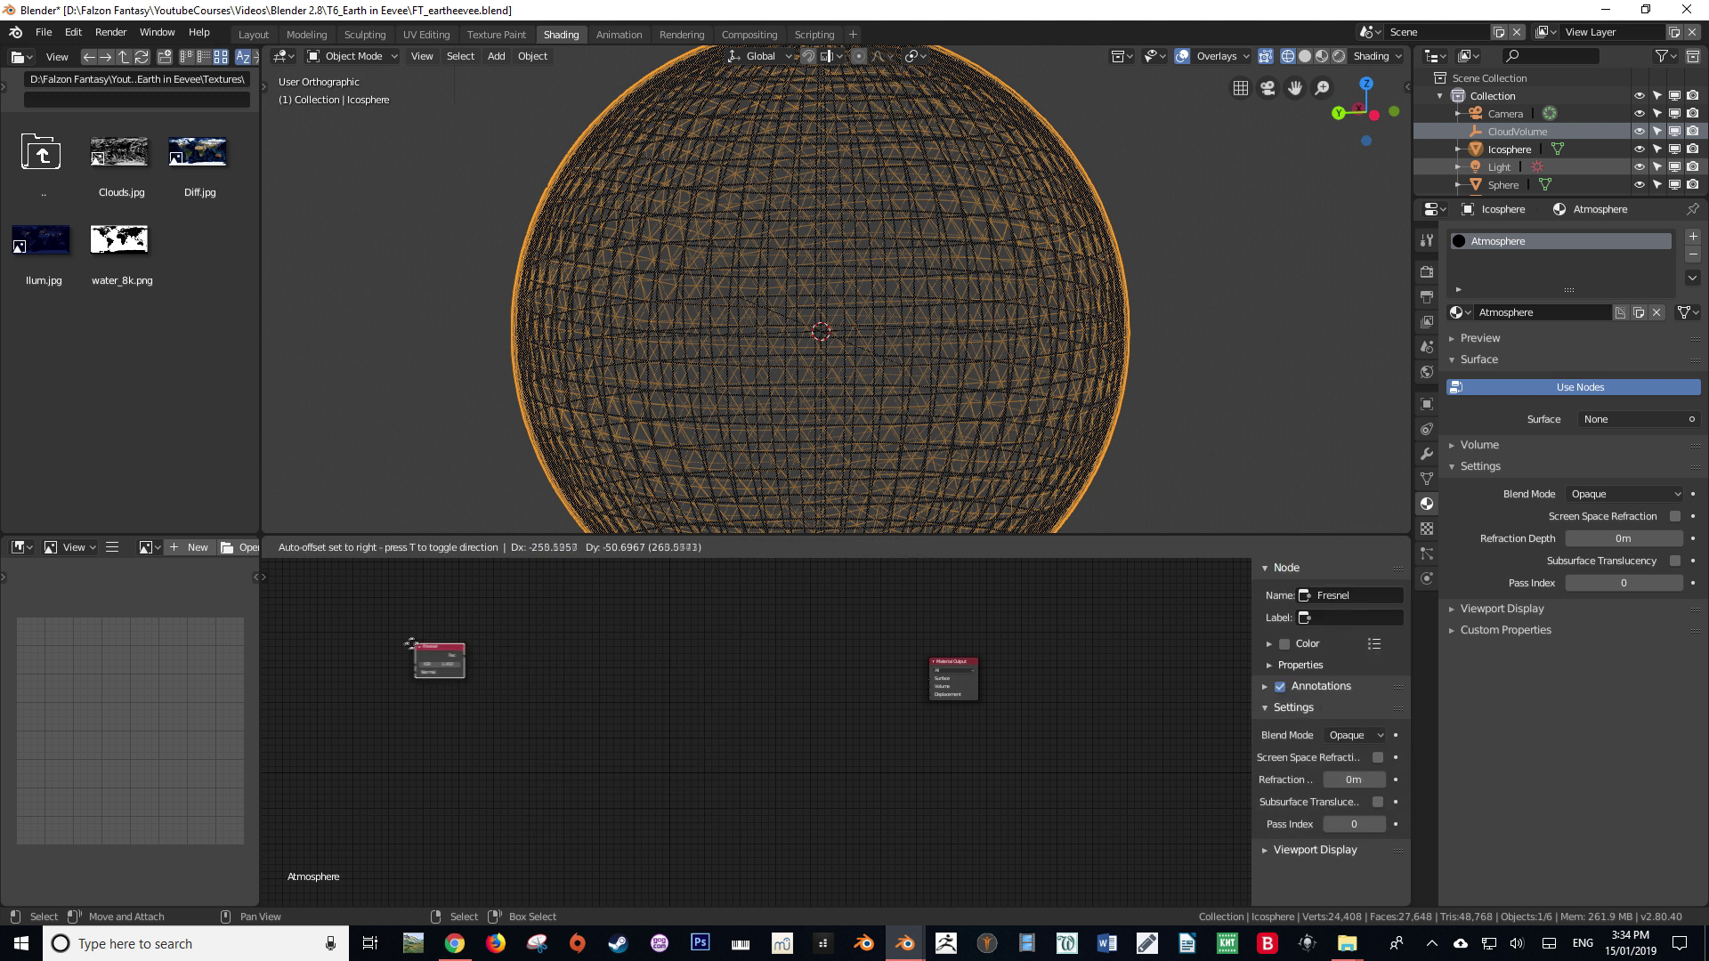
pyautogui.click(392, 658)
pyautogui.moveTo(487, 717); pyautogui.dragTo(535, 717, button='middle')
# Connect the Fresnel node's Fac output to the Material Output's Surface input and show the viewport in rendered shading.
pyautogui.hotkey('shift', 'z')
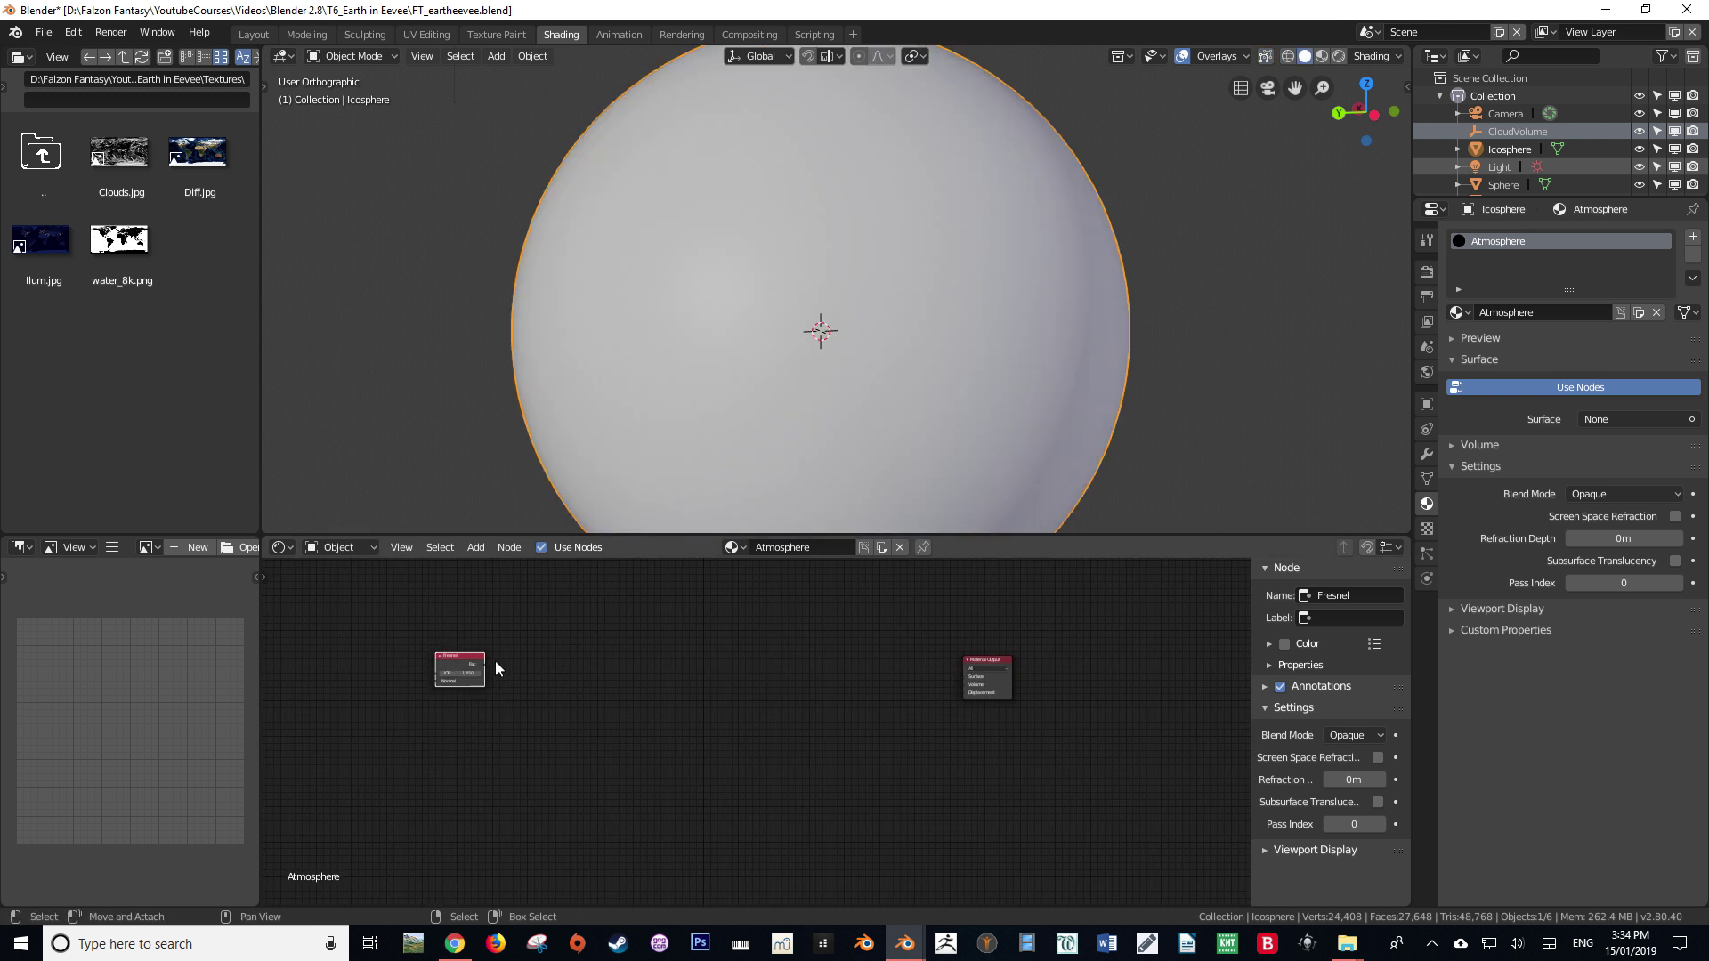
pyautogui.moveTo(484, 664); pyautogui.dragTo(962, 676)
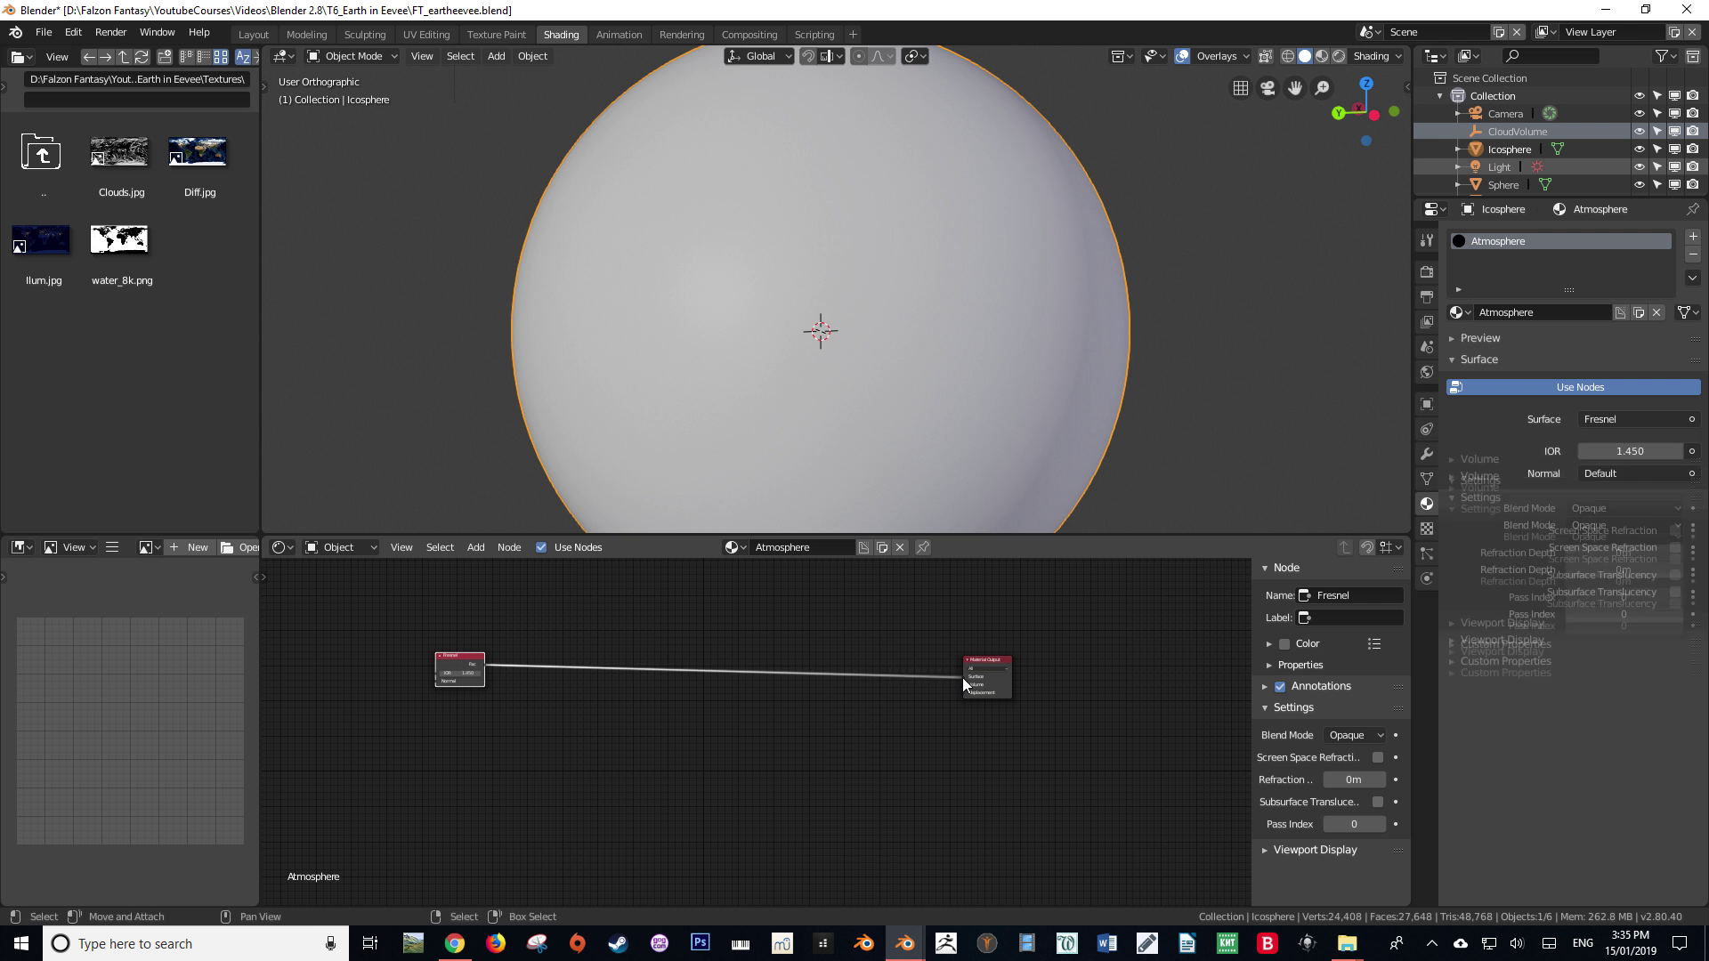
pyautogui.scroll(-1, 778, 389)
pyautogui.moveTo(748, 388)
pyautogui.mouseDown(button='middle')
pyautogui.moveTo(944, 392)
pyautogui.moveTo(896, 374)
pyautogui.moveTo(832, 436)
pyautogui.moveTo(1066, 344)
pyautogui.moveTo(906, 354)
pyautogui.moveTo(867, 325)
pyautogui.mouseUp(button='middle')
pyautogui.scroll(-2, 810, 387)
pyautogui.hotkey('shift', 'z')
# Examine the Fresnel falloff around the atmosphere sphere's rim from several angles, including the front view.
pyautogui.scroll(3, 941, 333)
pyautogui.scroll(-1, 832, 383)
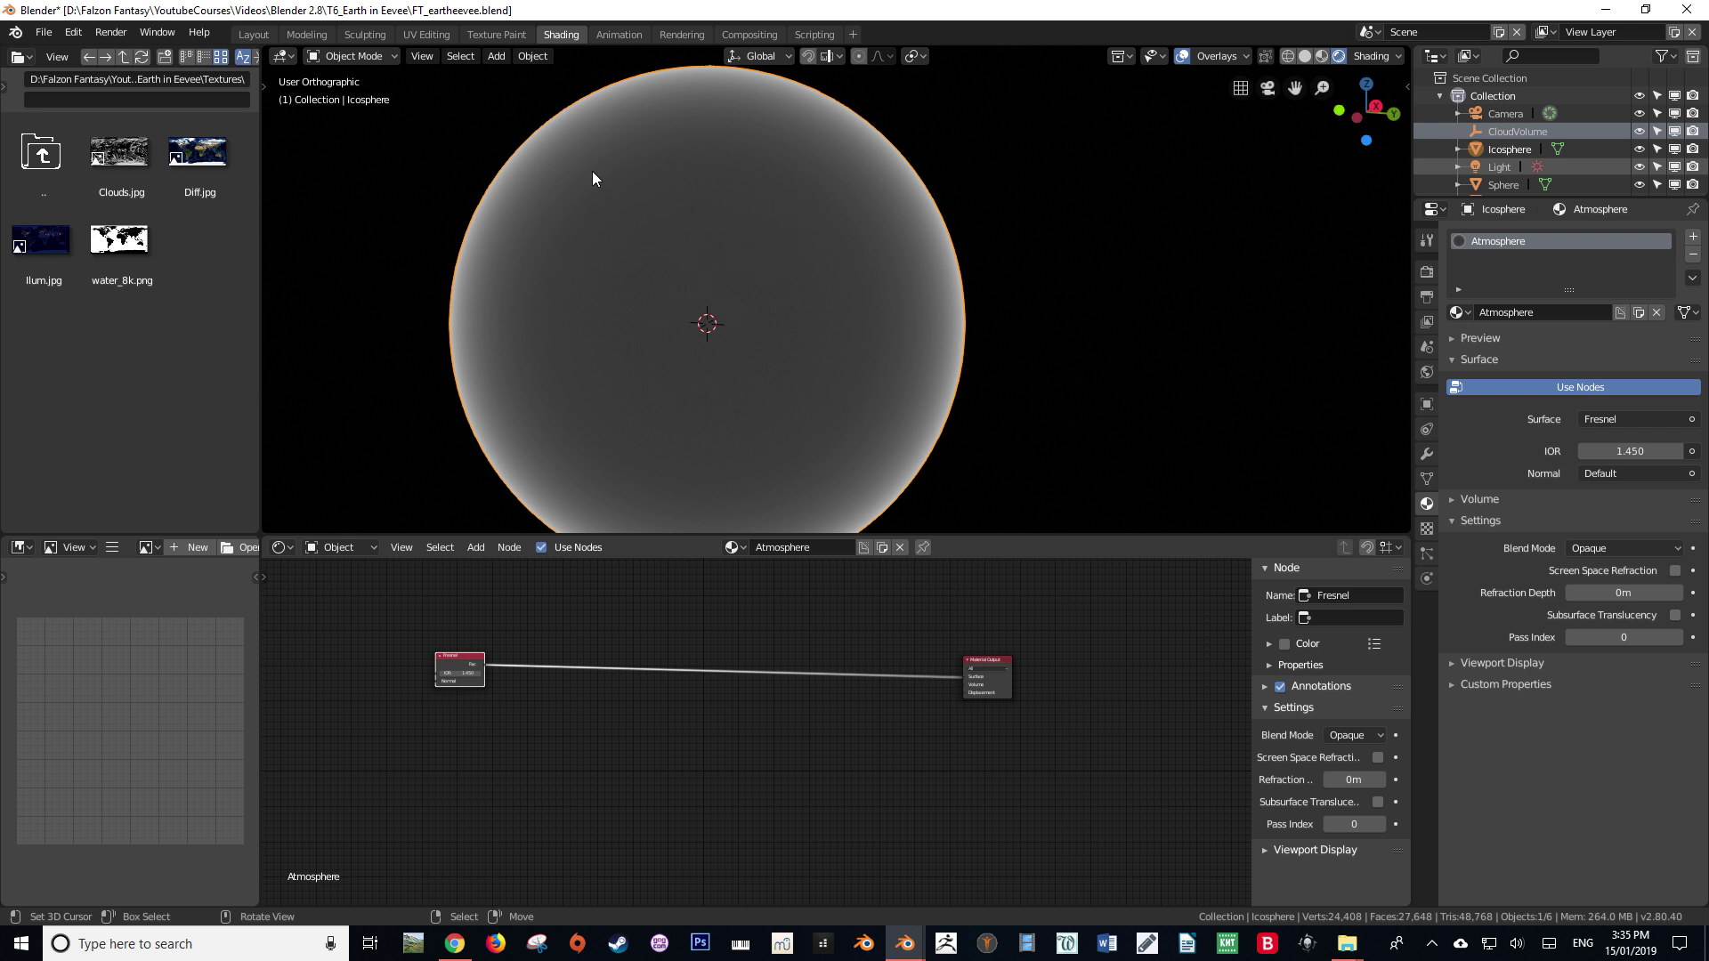
pyautogui.moveTo(795, 296); pyautogui.dragTo(841, 403, button='middle')
pyautogui.scroll(2, 660, 349)
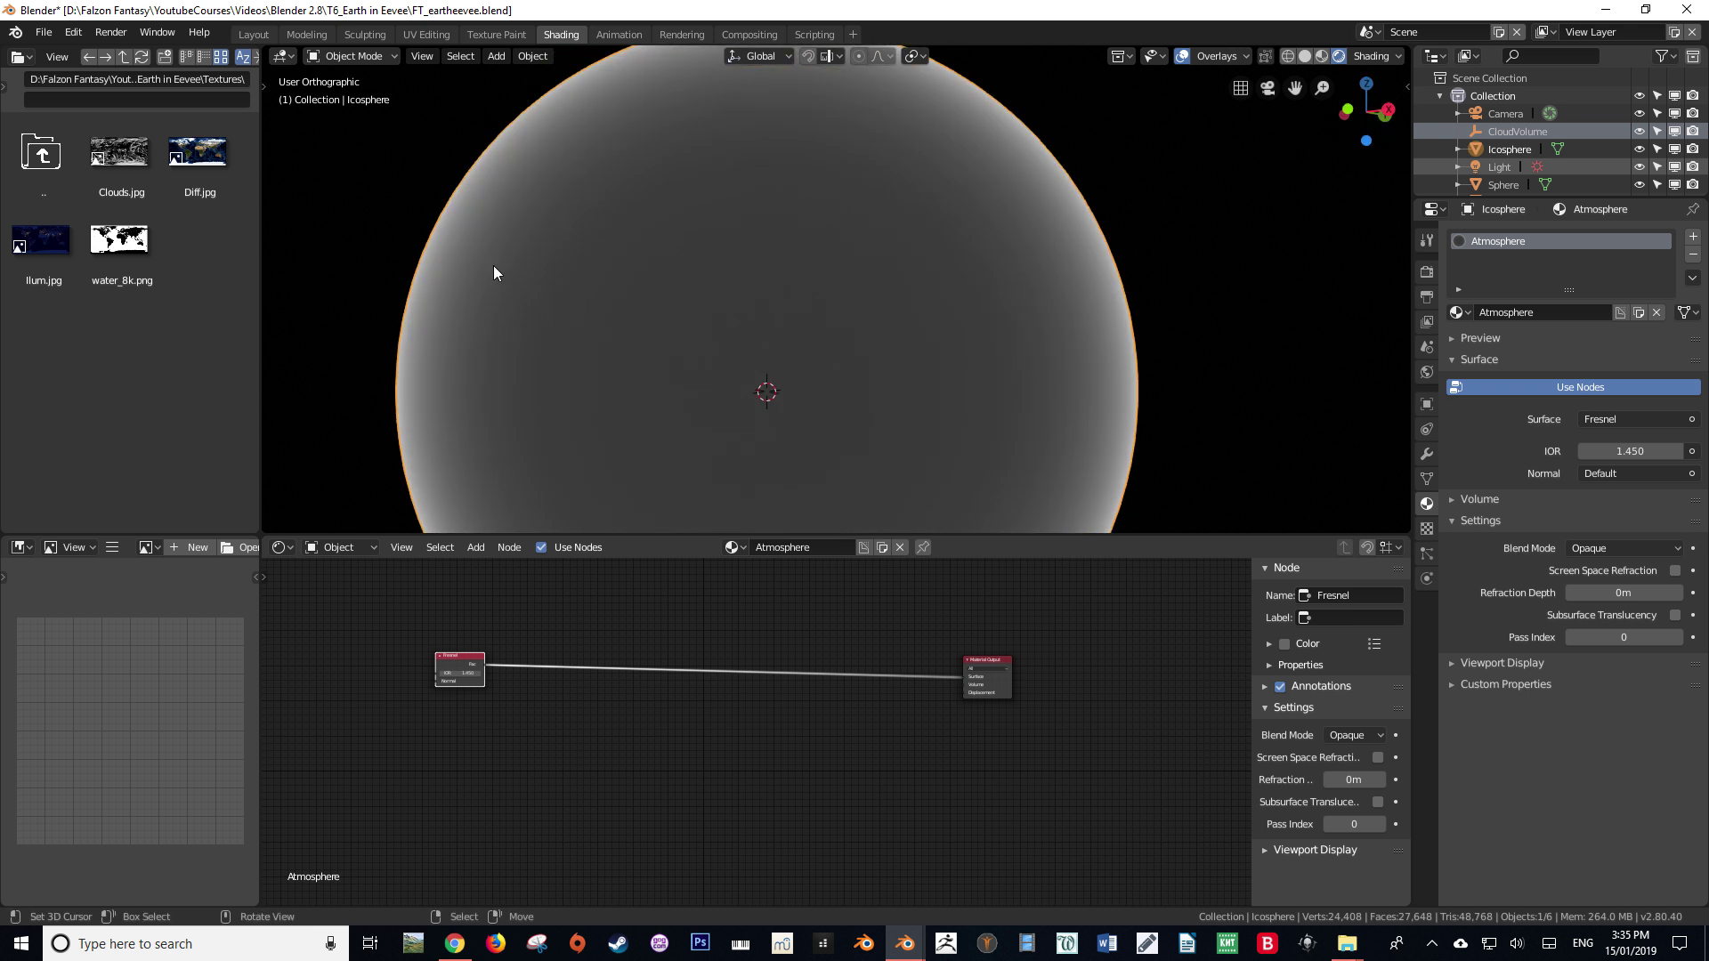
pyautogui.keyDown('shift'); pyautogui.moveTo(511, 260); pyautogui.dragTo(659, 289, button='middle'); pyautogui.keyUp('shift')
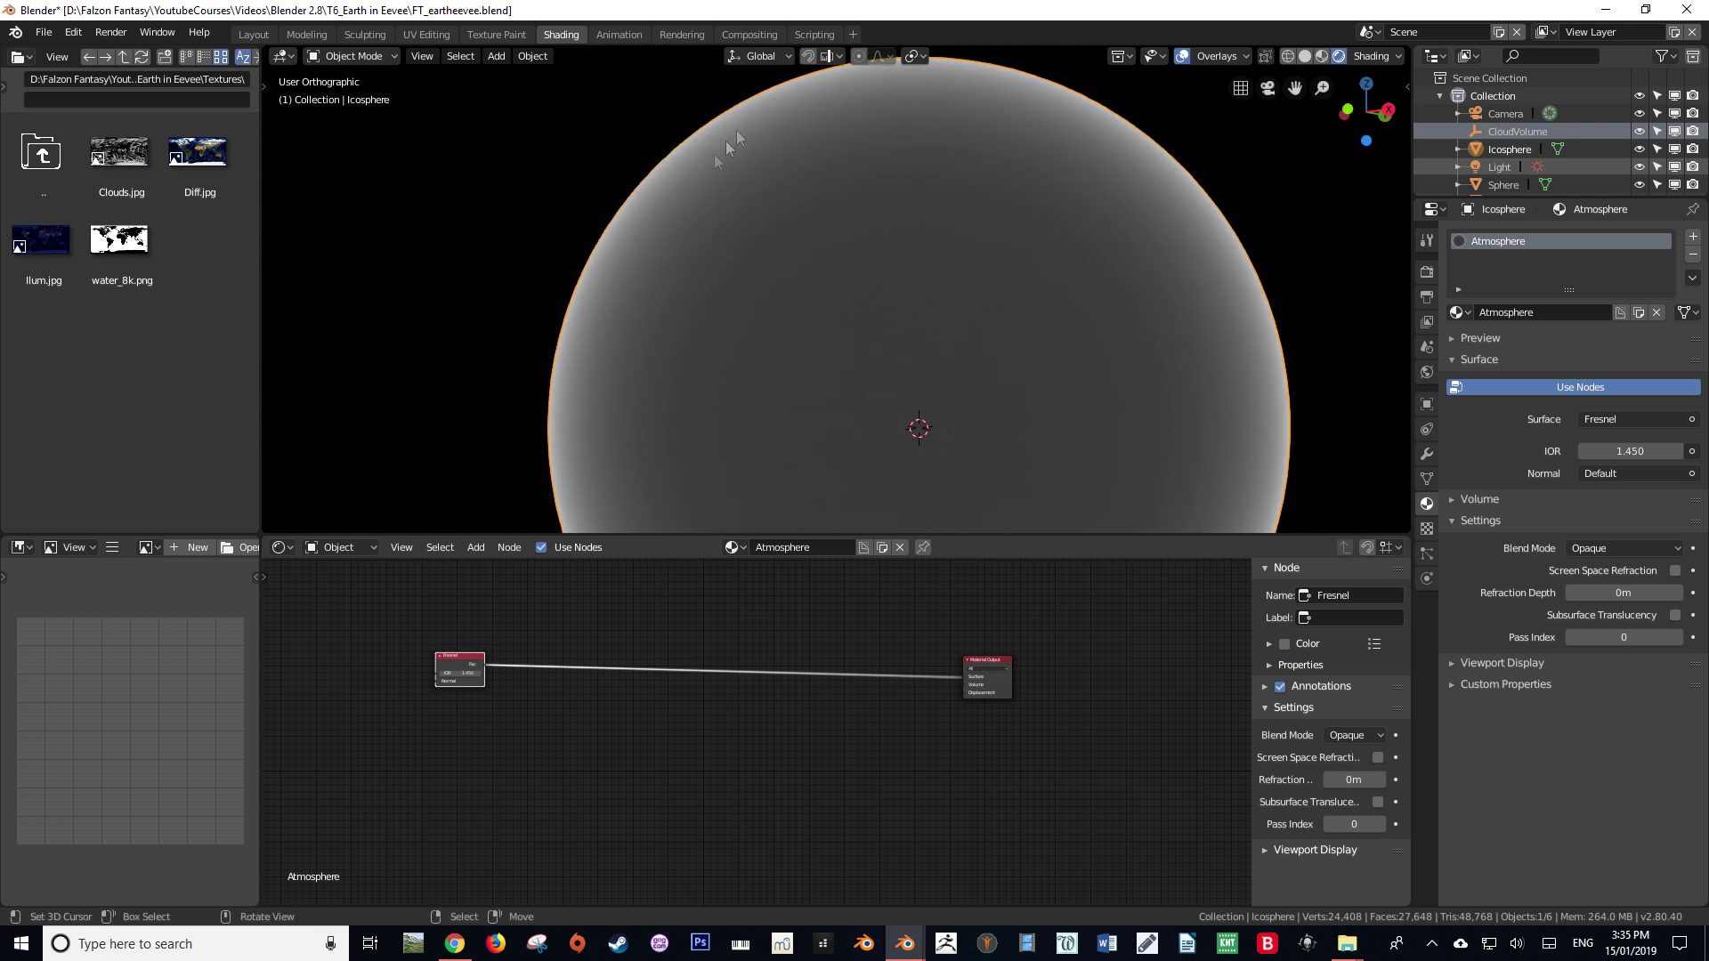
pyautogui.scroll(-4, 638, 340)
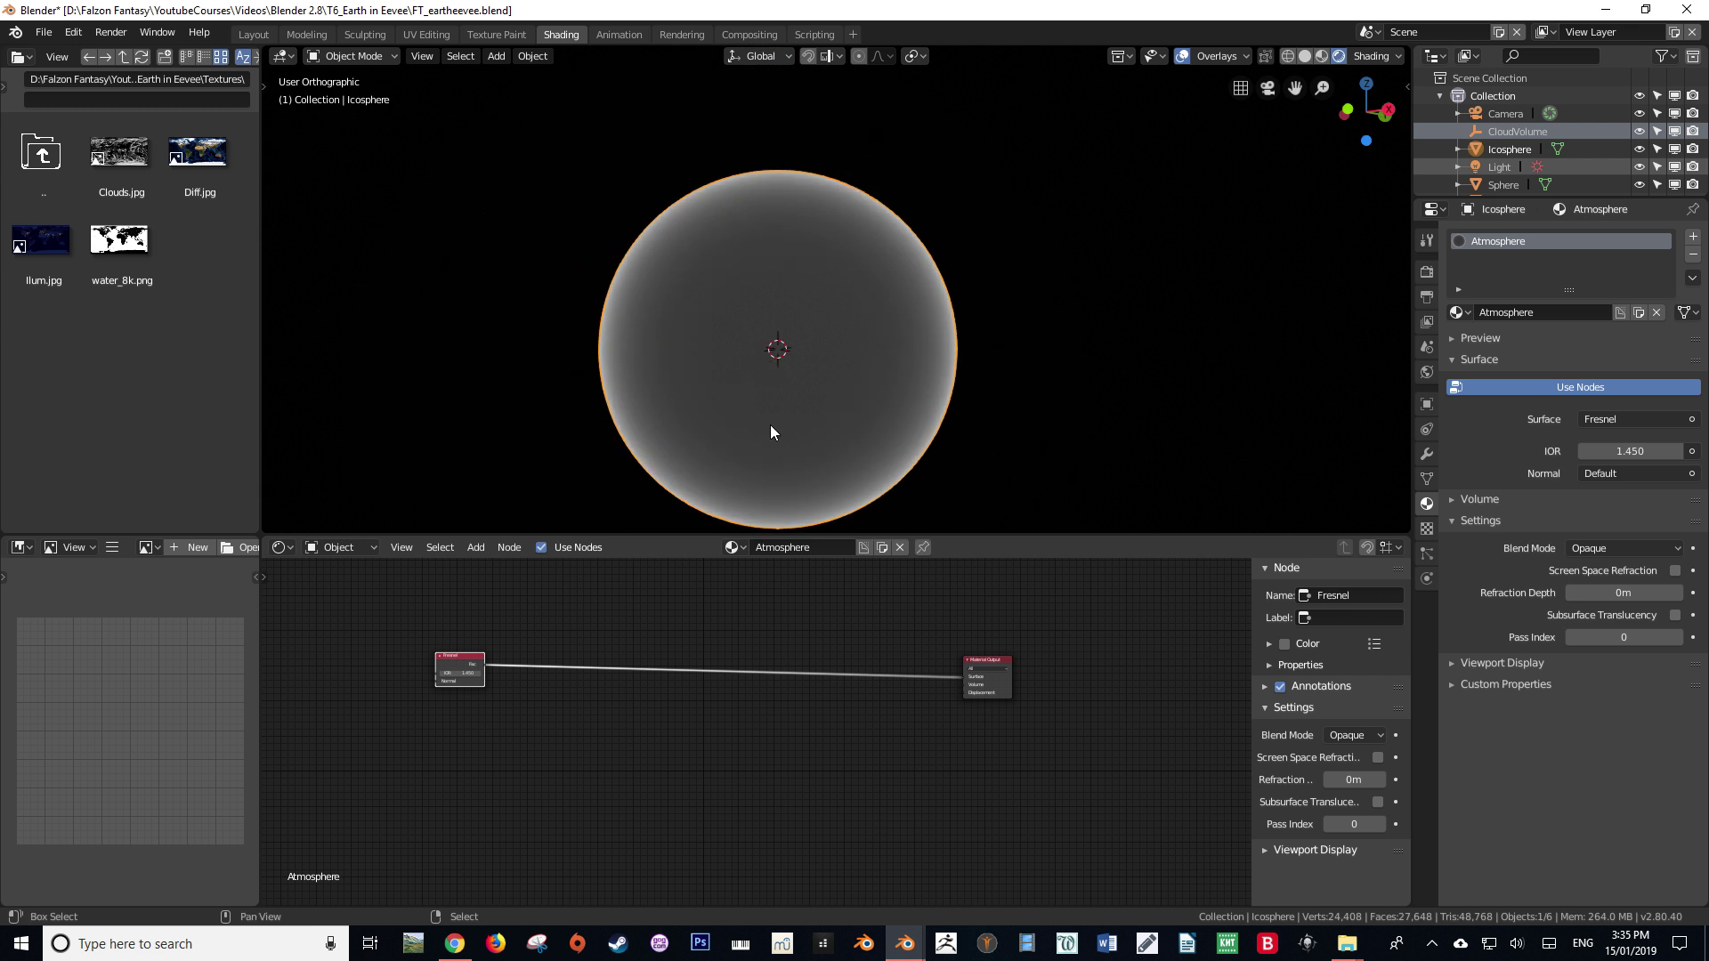
pyautogui.press('KP_1')
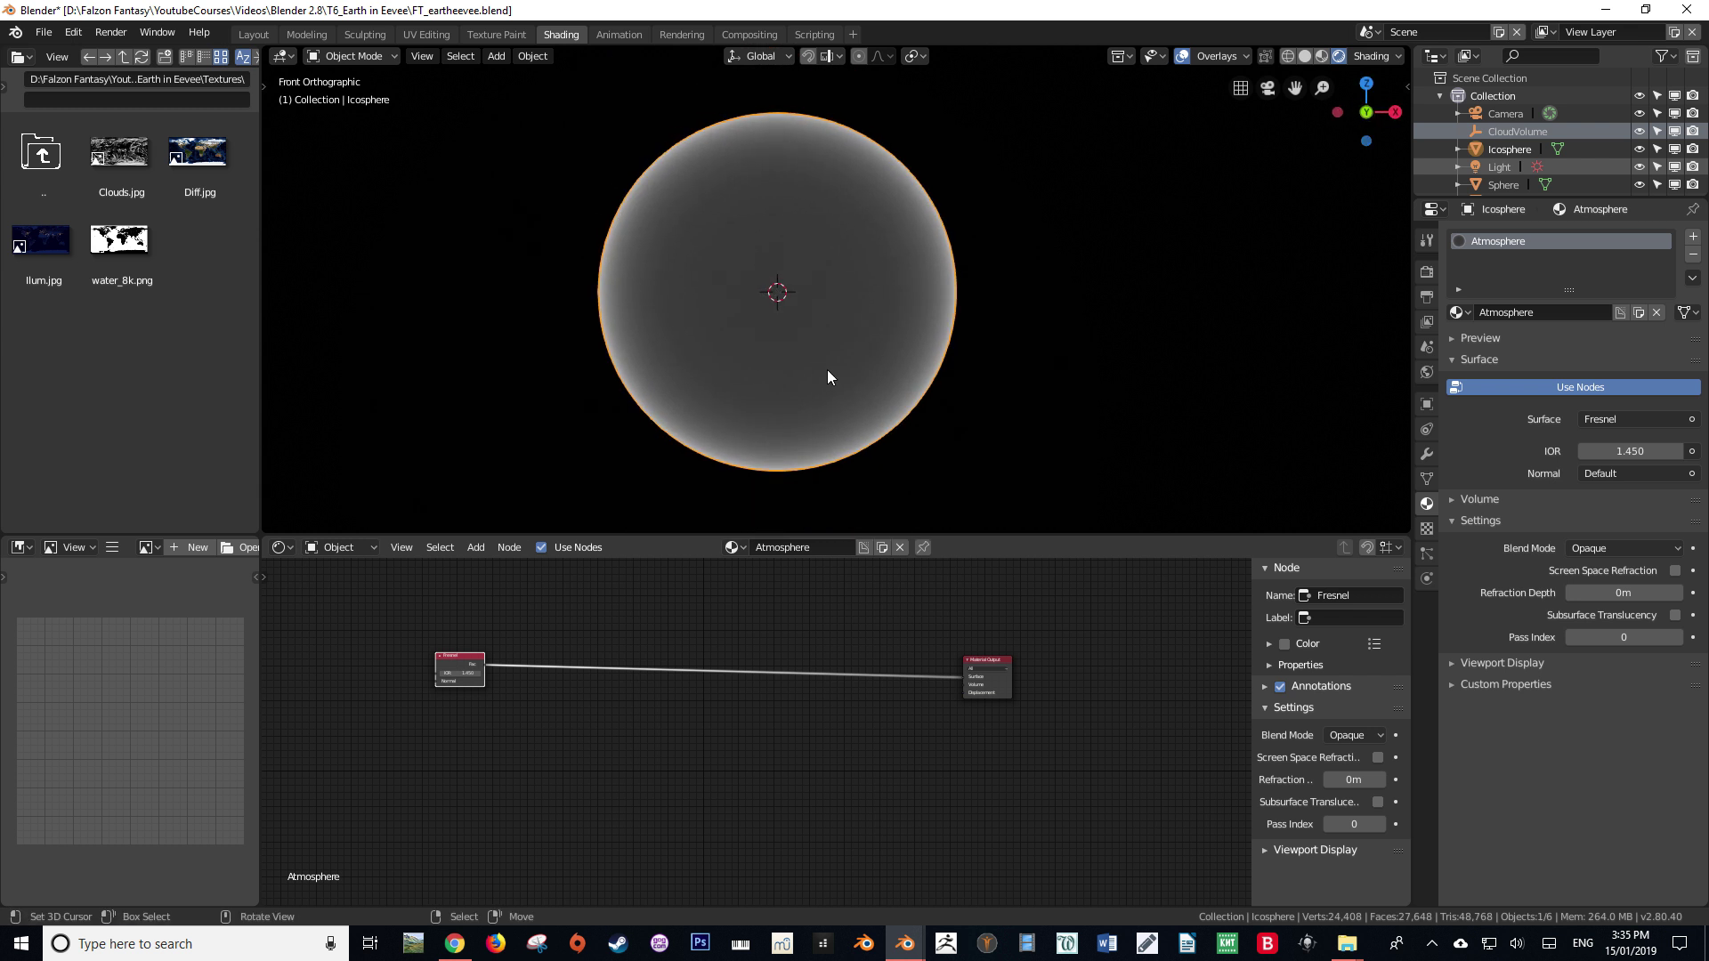
pyautogui.scroll(4, 827, 370)
pyautogui.keyDown('shift'); pyautogui.moveTo(804, 311); pyautogui.dragTo(886, 384, button='middle'); pyautogui.keyUp('shift')
pyautogui.scroll(-2, 911, 275)
pyautogui.scroll(-1, 911, 275)
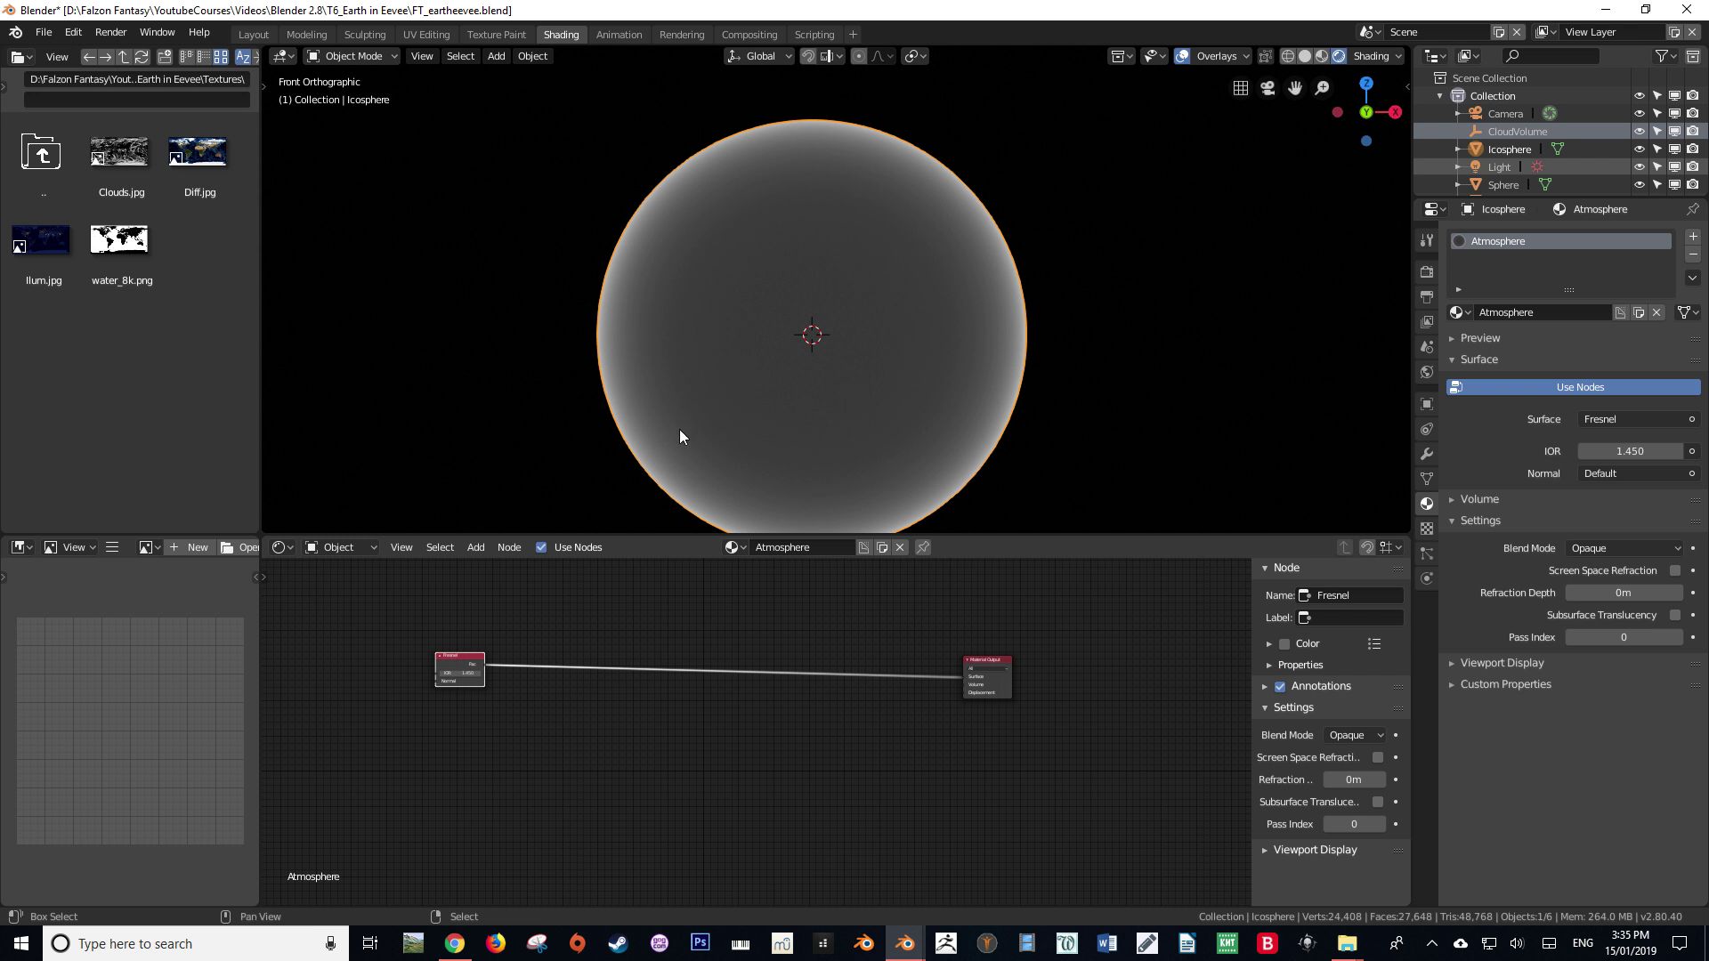
# Move the Fresnel node slightly further from the Material Output and set its IOR to 0.98.
pyautogui.moveTo(445, 670); pyautogui.dragTo(395, 680)
pyautogui.scroll(5, 409, 741)
pyautogui.moveTo(376, 752); pyautogui.dragTo(555, 757, button='middle')
pyautogui.click(483, 698)
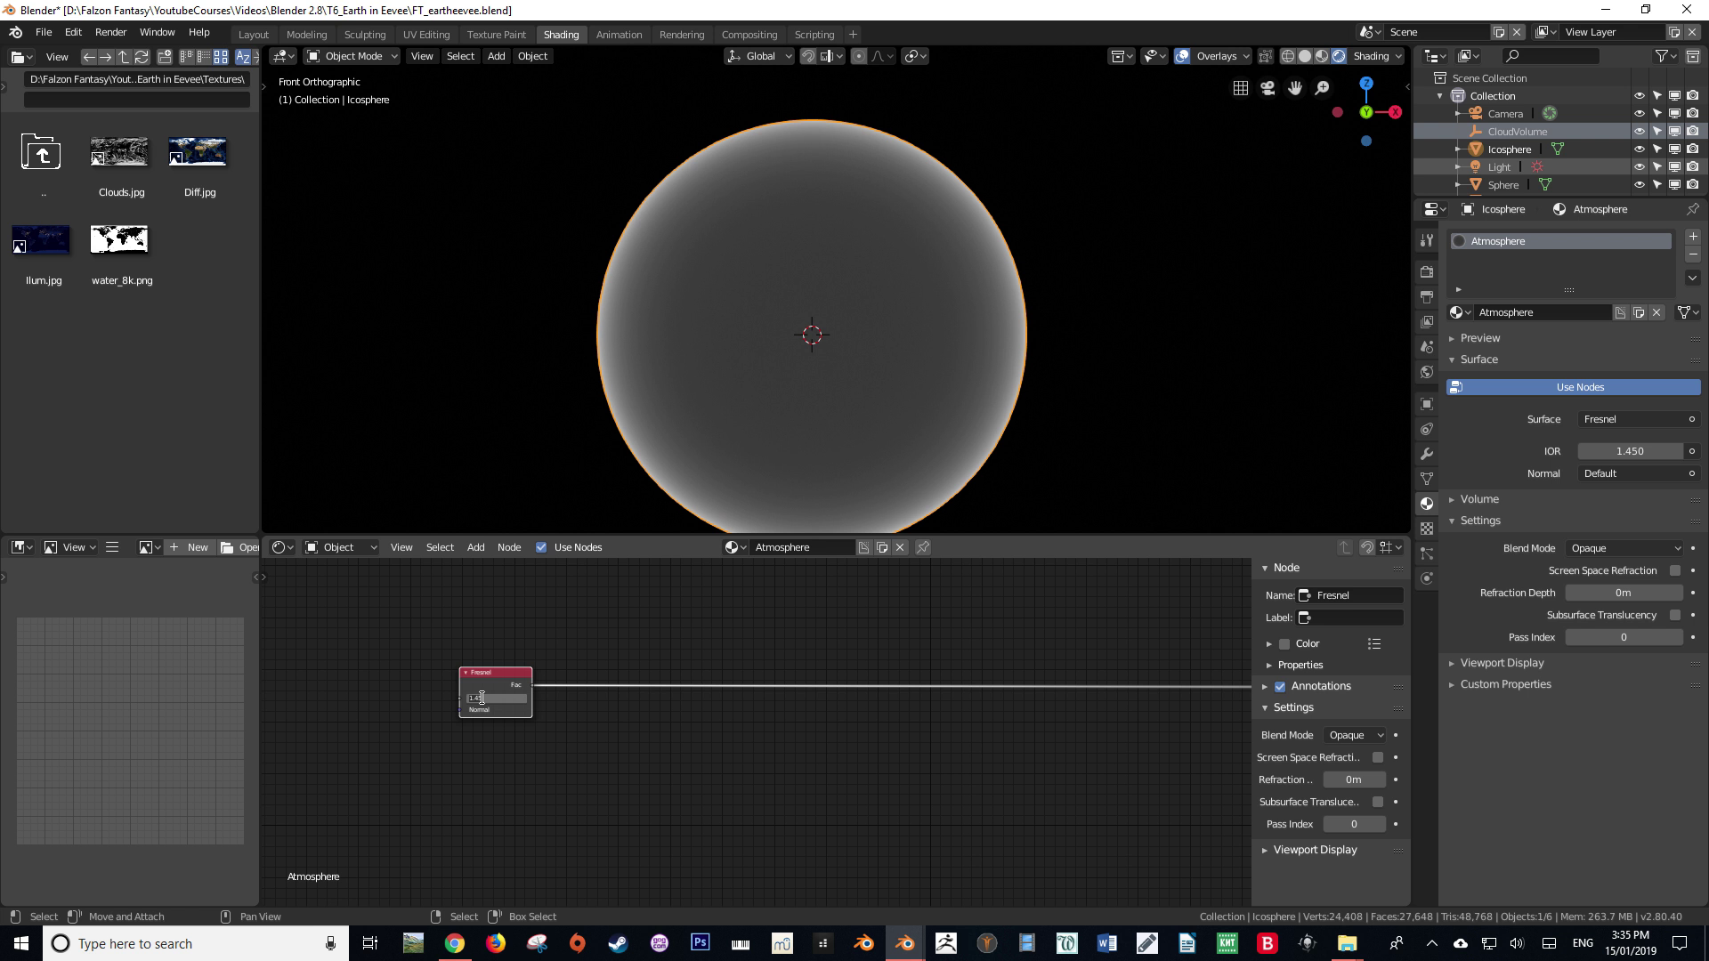
pyautogui.write('0.98')
pyautogui.press('Return')
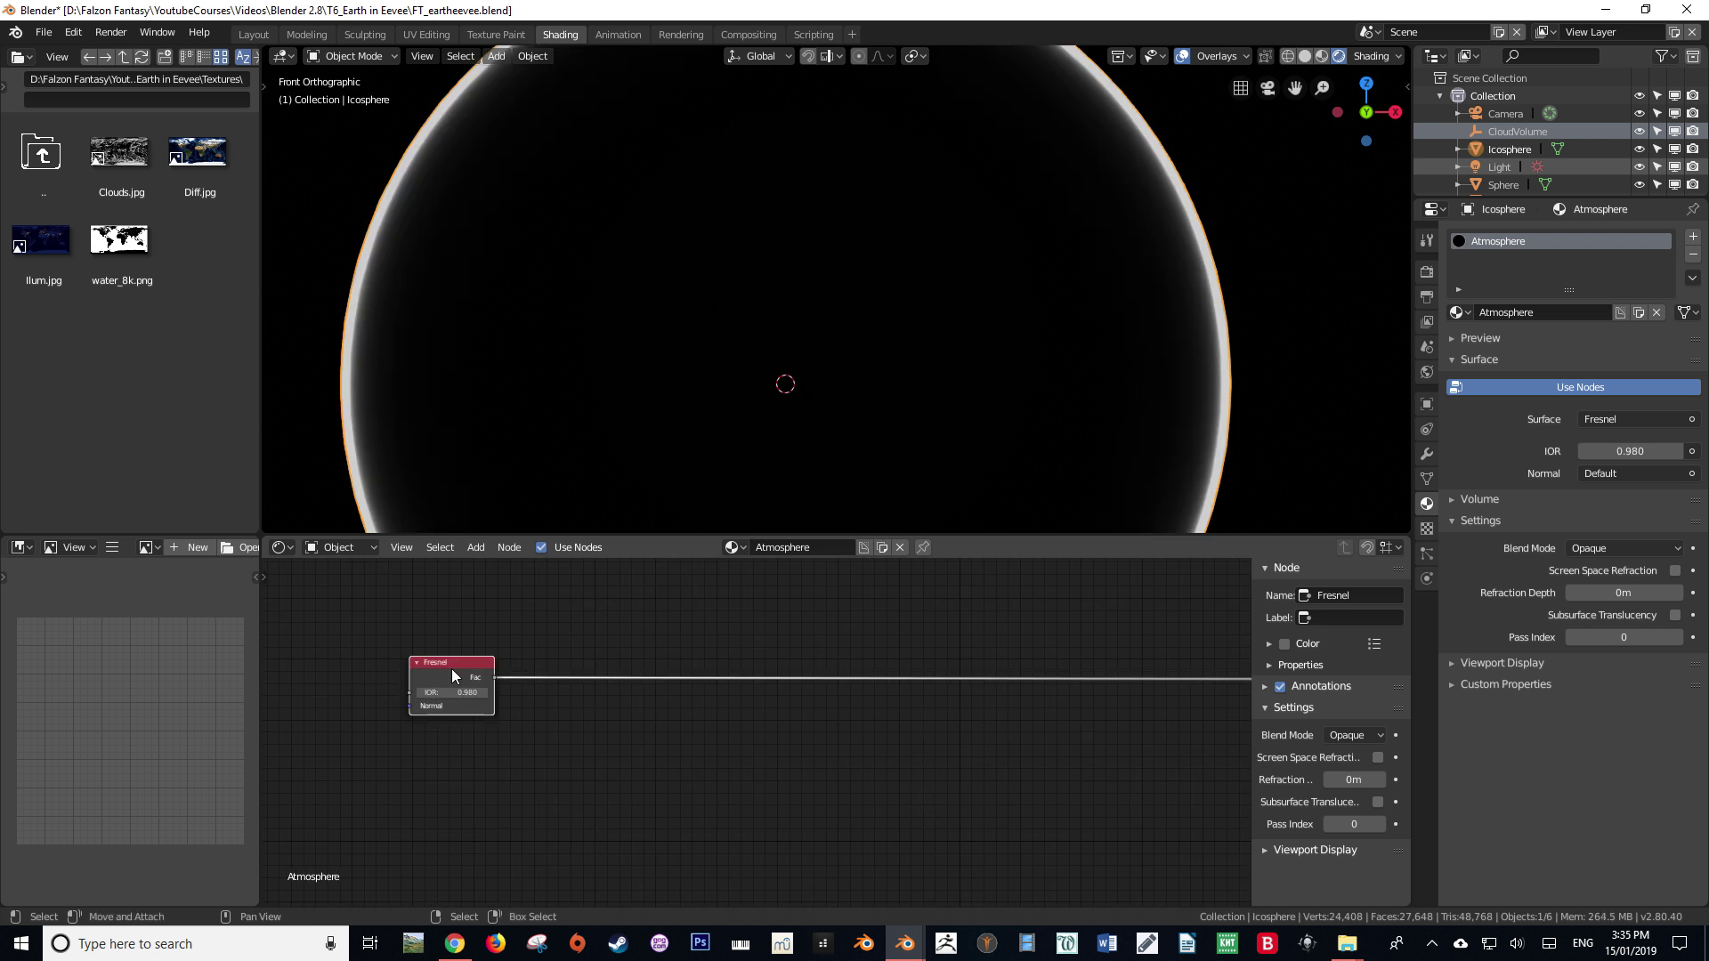
# Duplicate the Fresnel node, place the copy below and right of the original, and set the copy's IOR to about 28.
pyautogui.hotkey('shift', 'd')
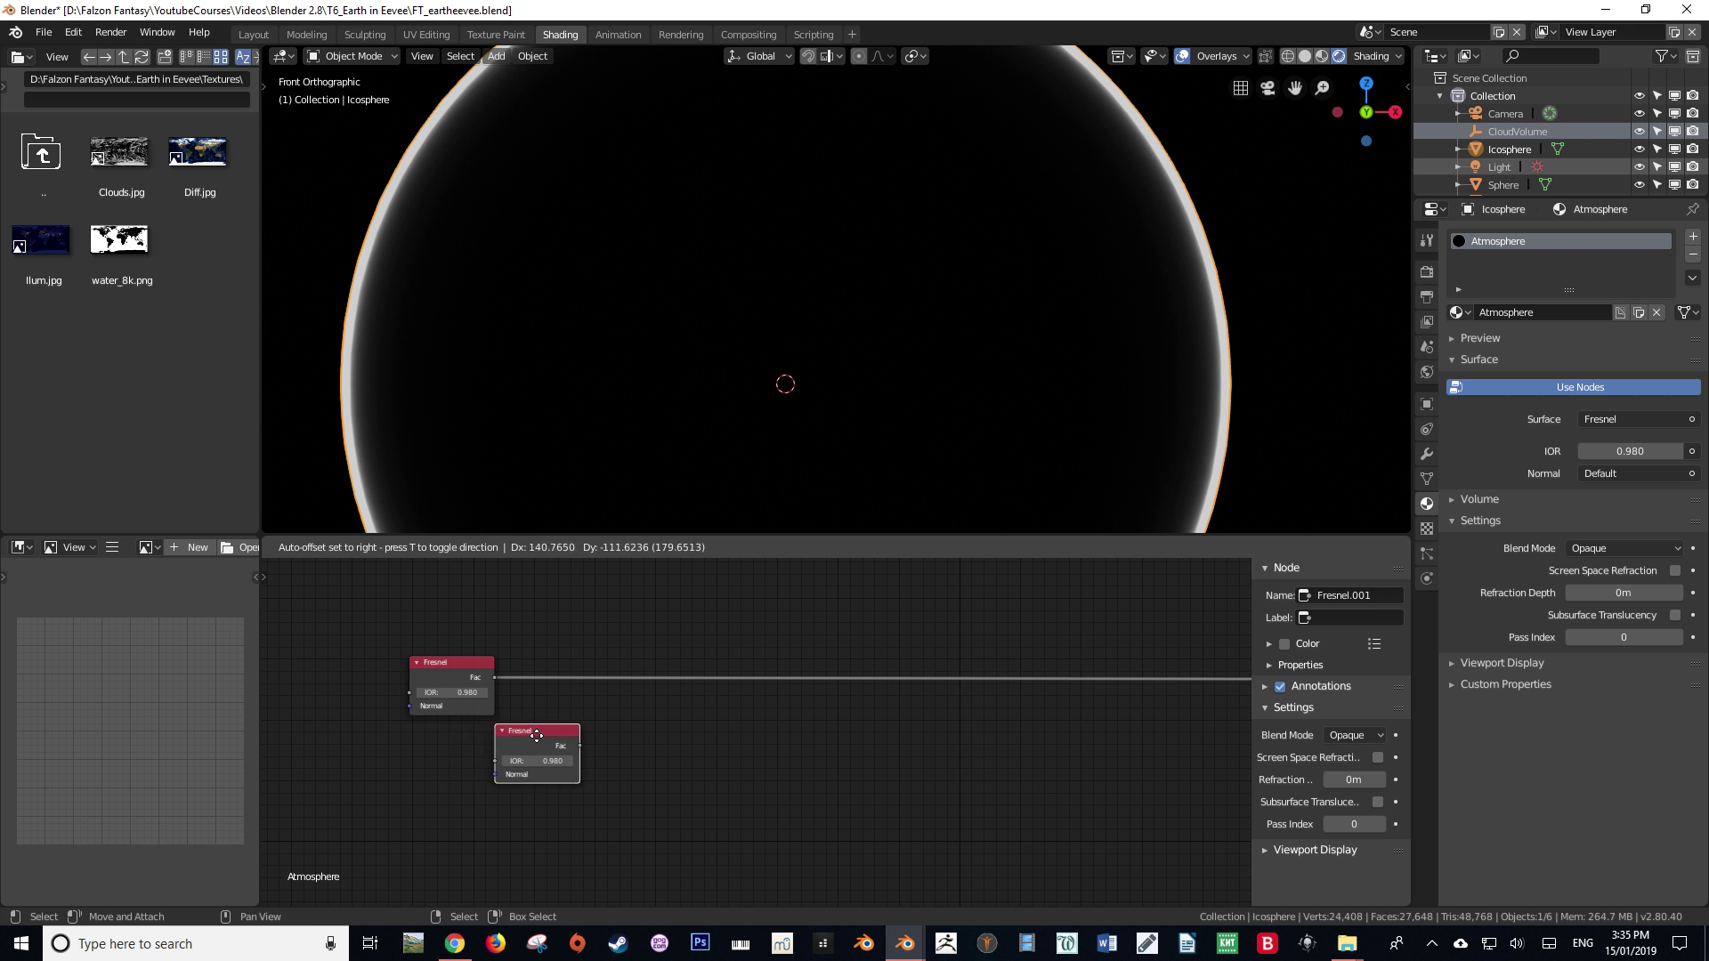
pyautogui.click(537, 735)
pyautogui.moveTo(541, 735); pyautogui.dragTo(583, 746)
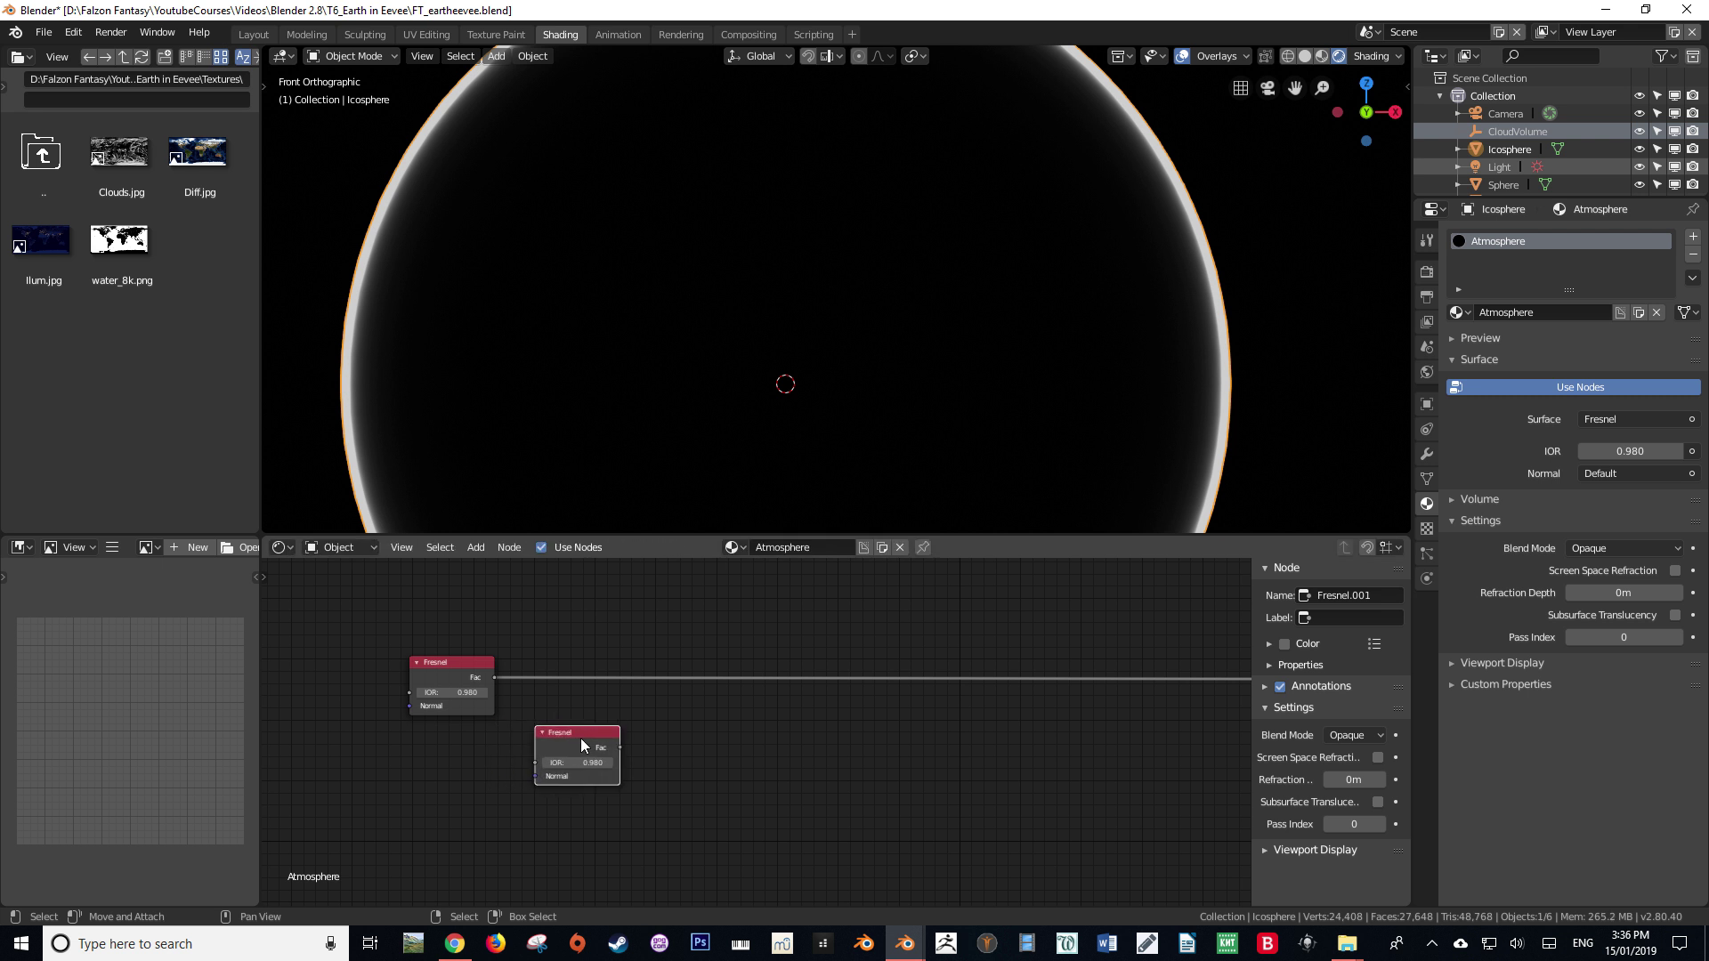
pyautogui.click(579, 761)
# Insert an Invert node on the link between the original Fresnel node and the Material Output.
pyautogui.hotkey('shift', 'a')
pyautogui.click(686, 705)
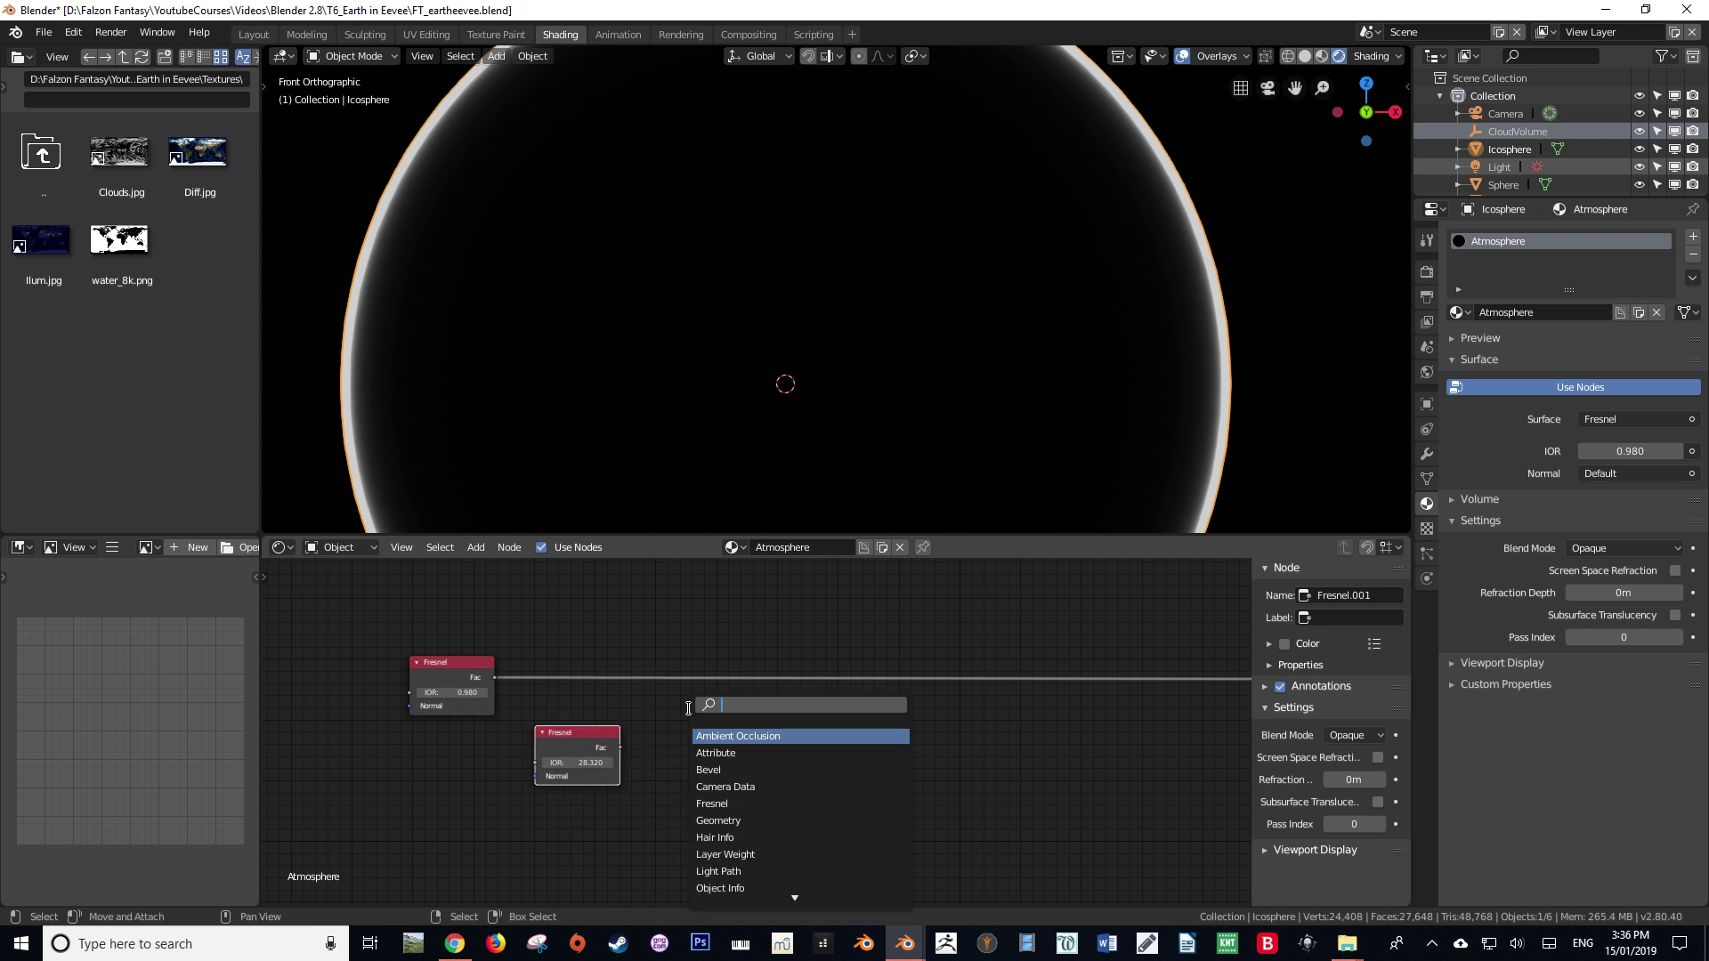
pyautogui.write('invert')
pyautogui.press('Return')
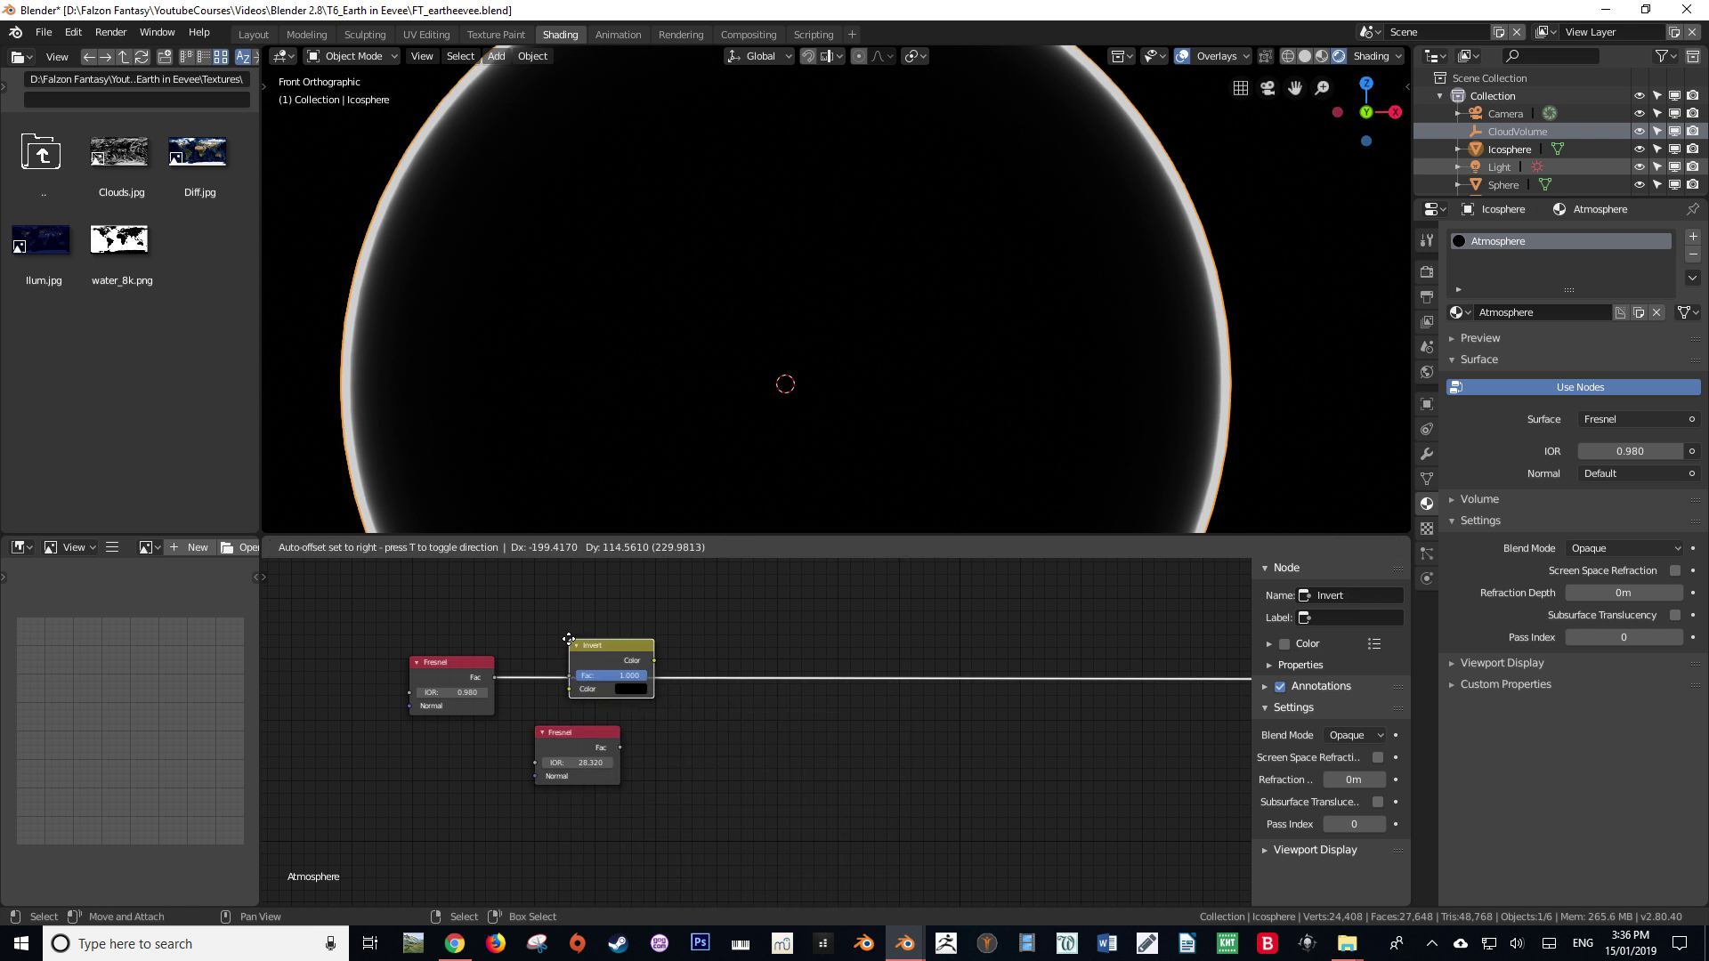
pyautogui.click(569, 639)
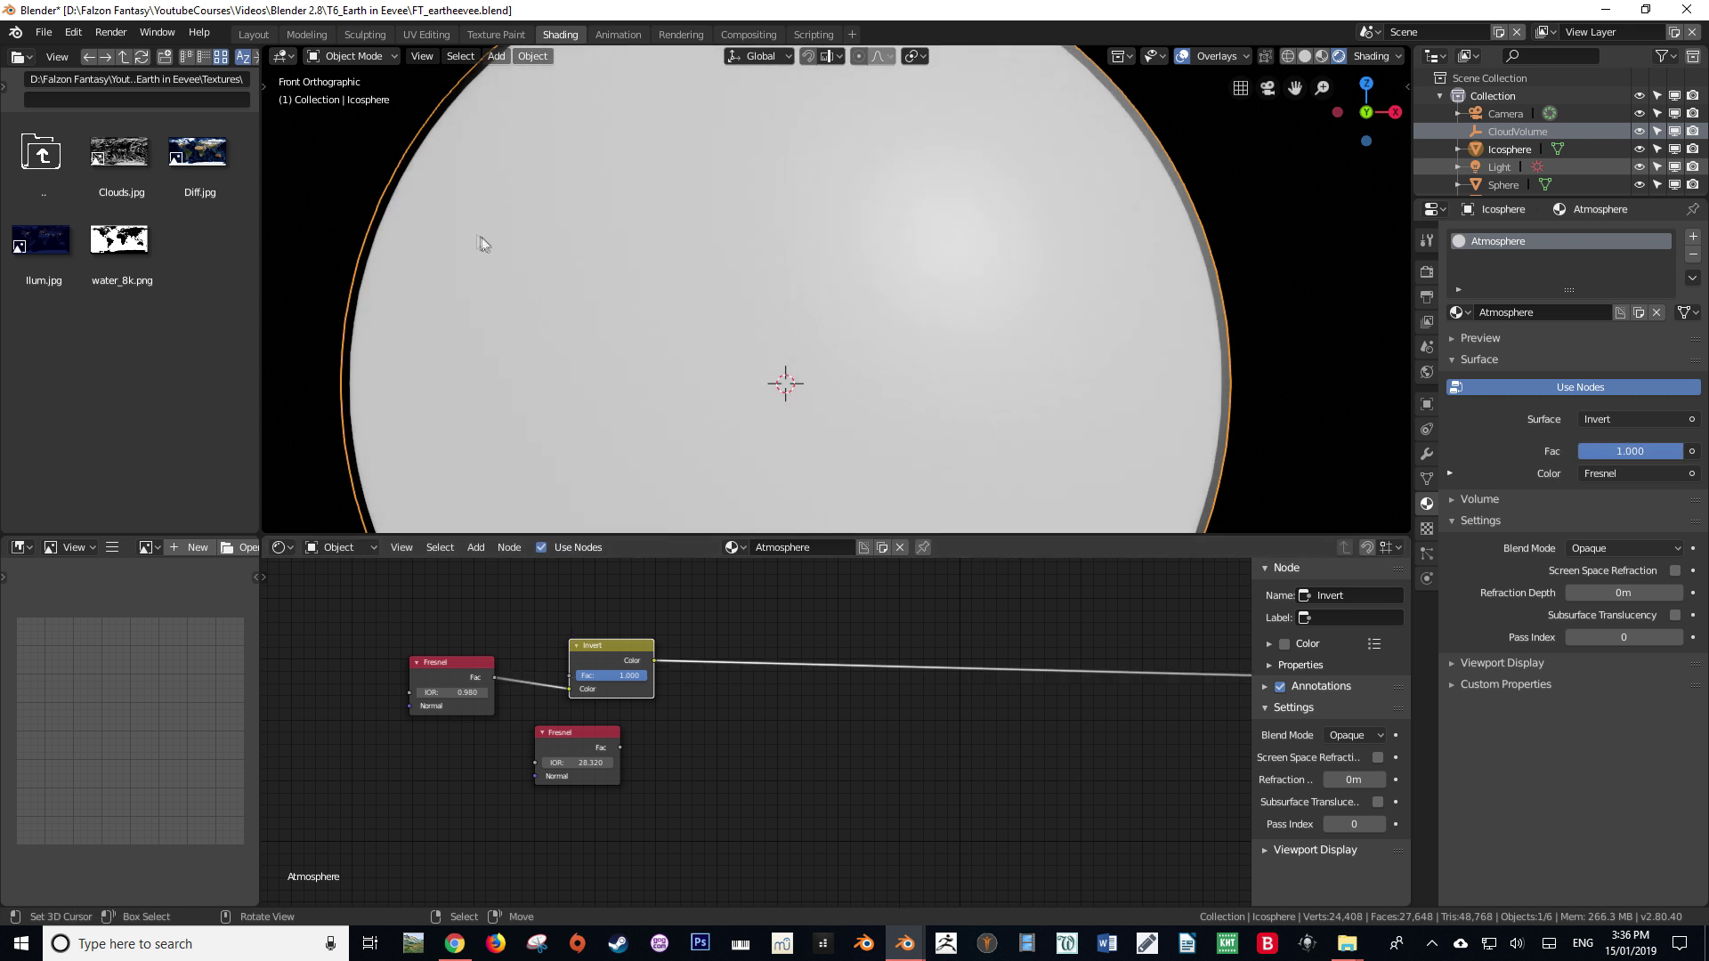
# Insert a Math node on the link between the Invert node and the Material Output.
pyautogui.keyDown('shift'); pyautogui.moveTo(578, 228); pyautogui.dragTo(551, 328, button='middle'); pyautogui.keyUp('shift')
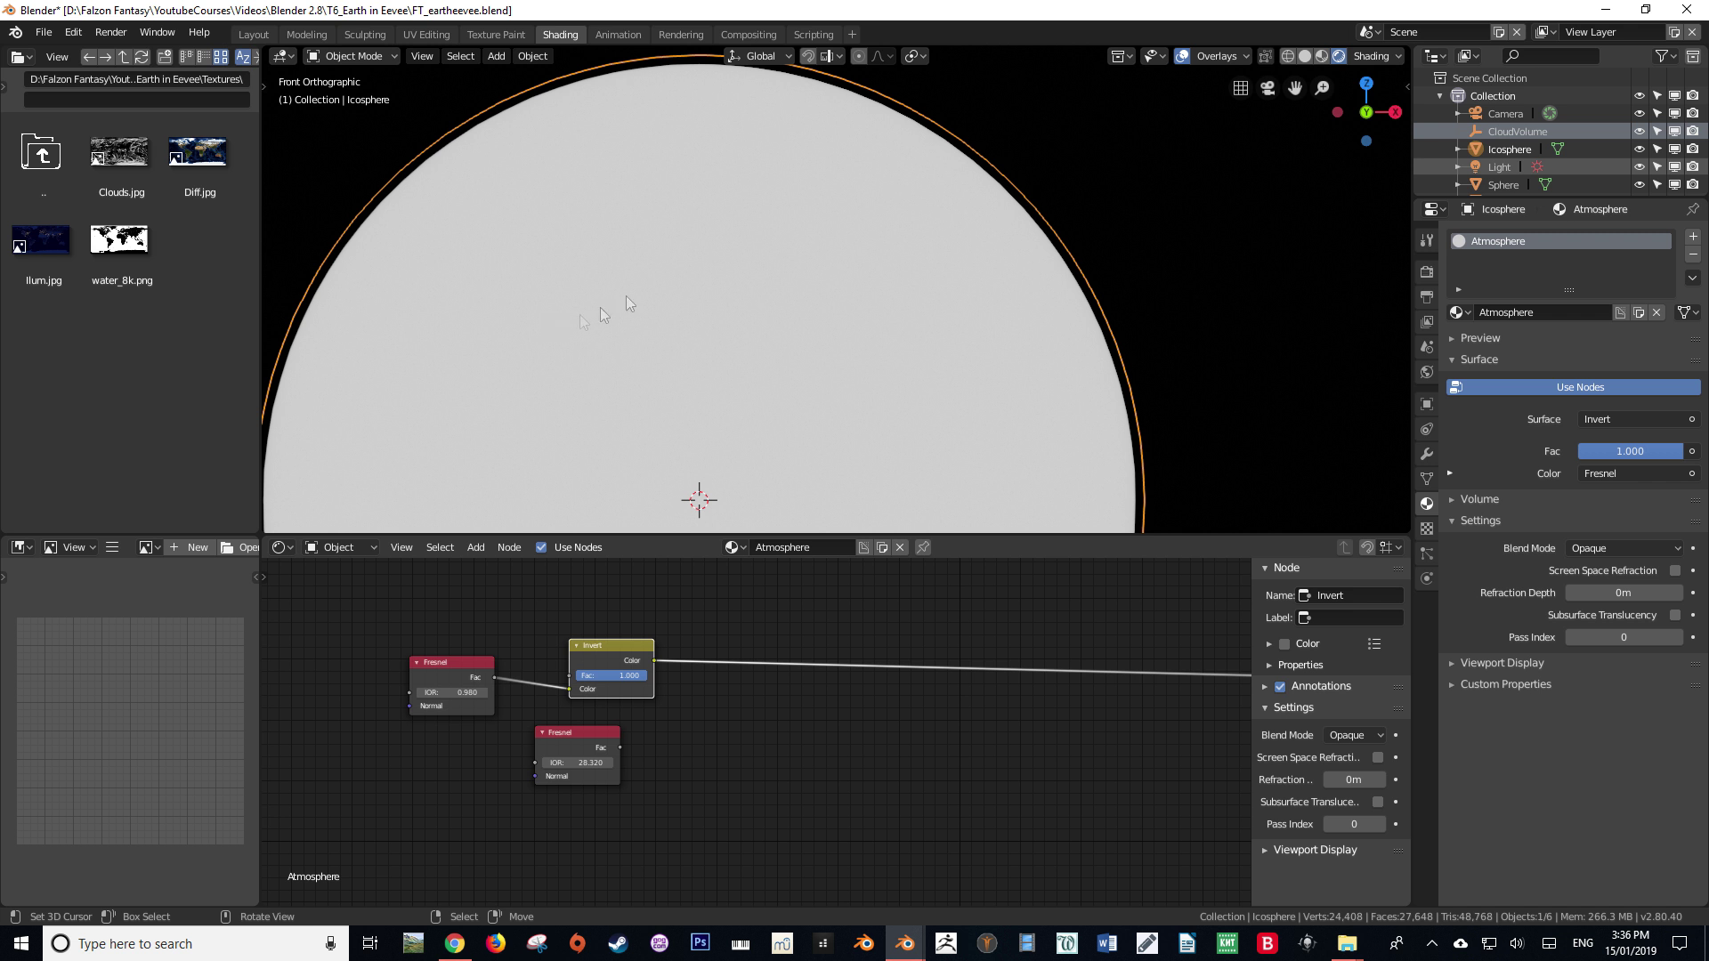
pyautogui.keyDown('shift'); pyautogui.moveTo(626, 397); pyautogui.dragTo(634, 347, button='middle'); pyautogui.keyUp('shift')
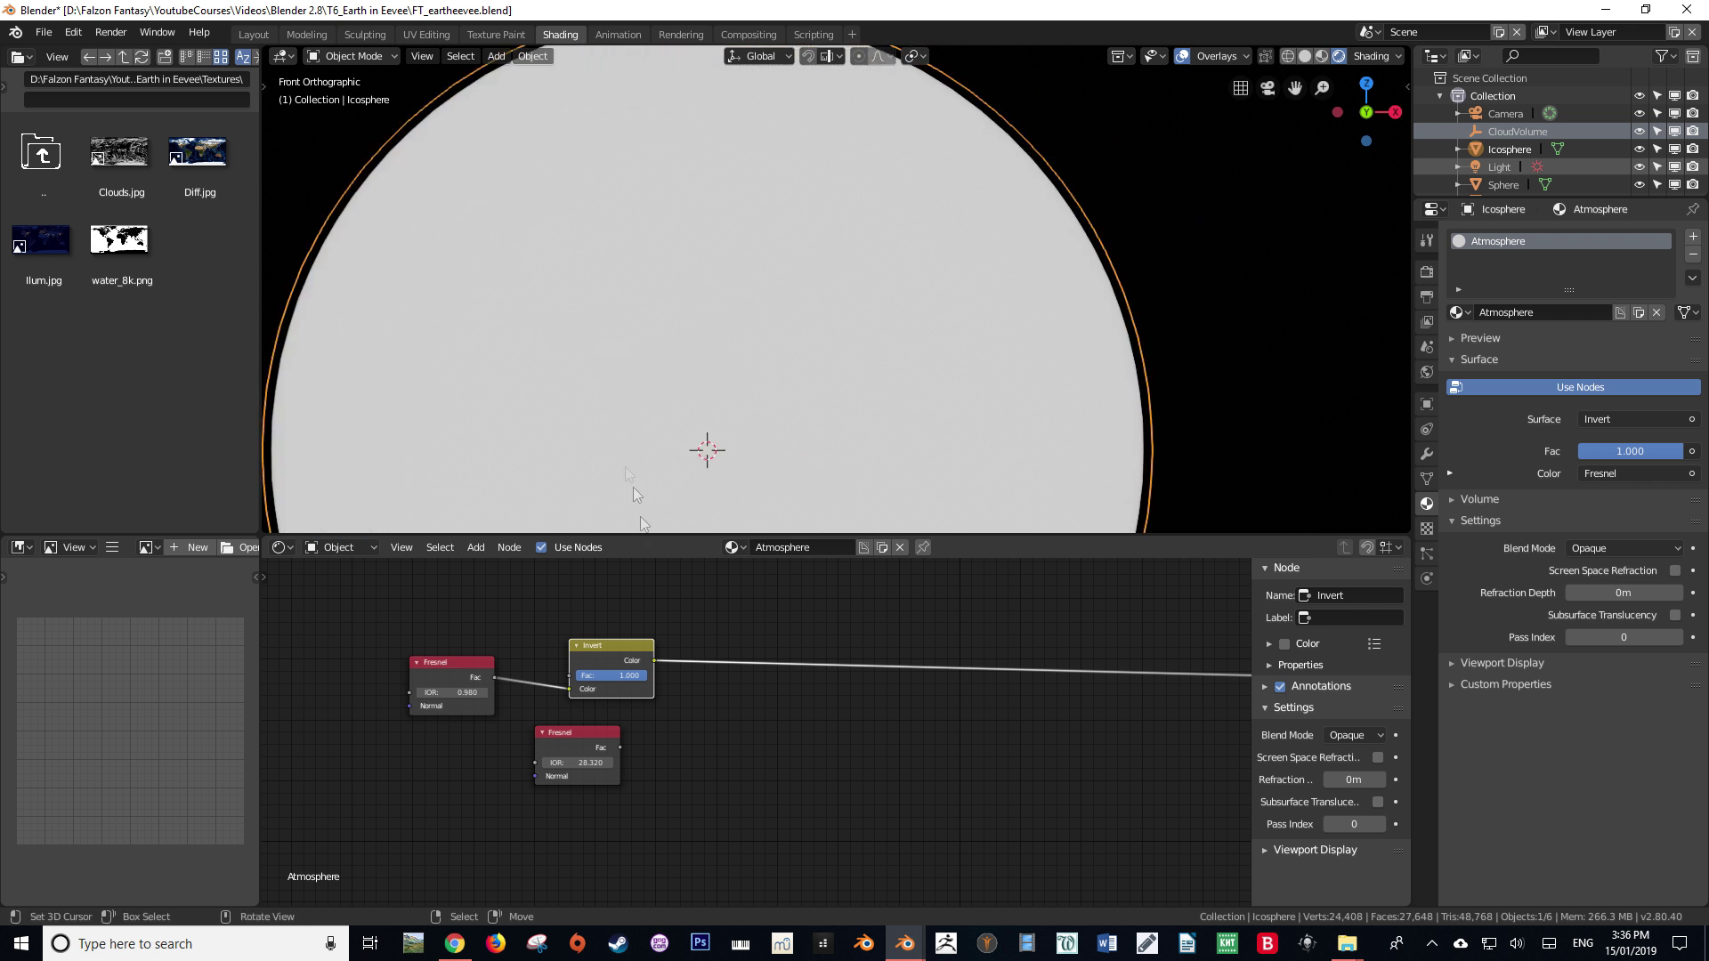
pyautogui.hotkey('shift', 'a')
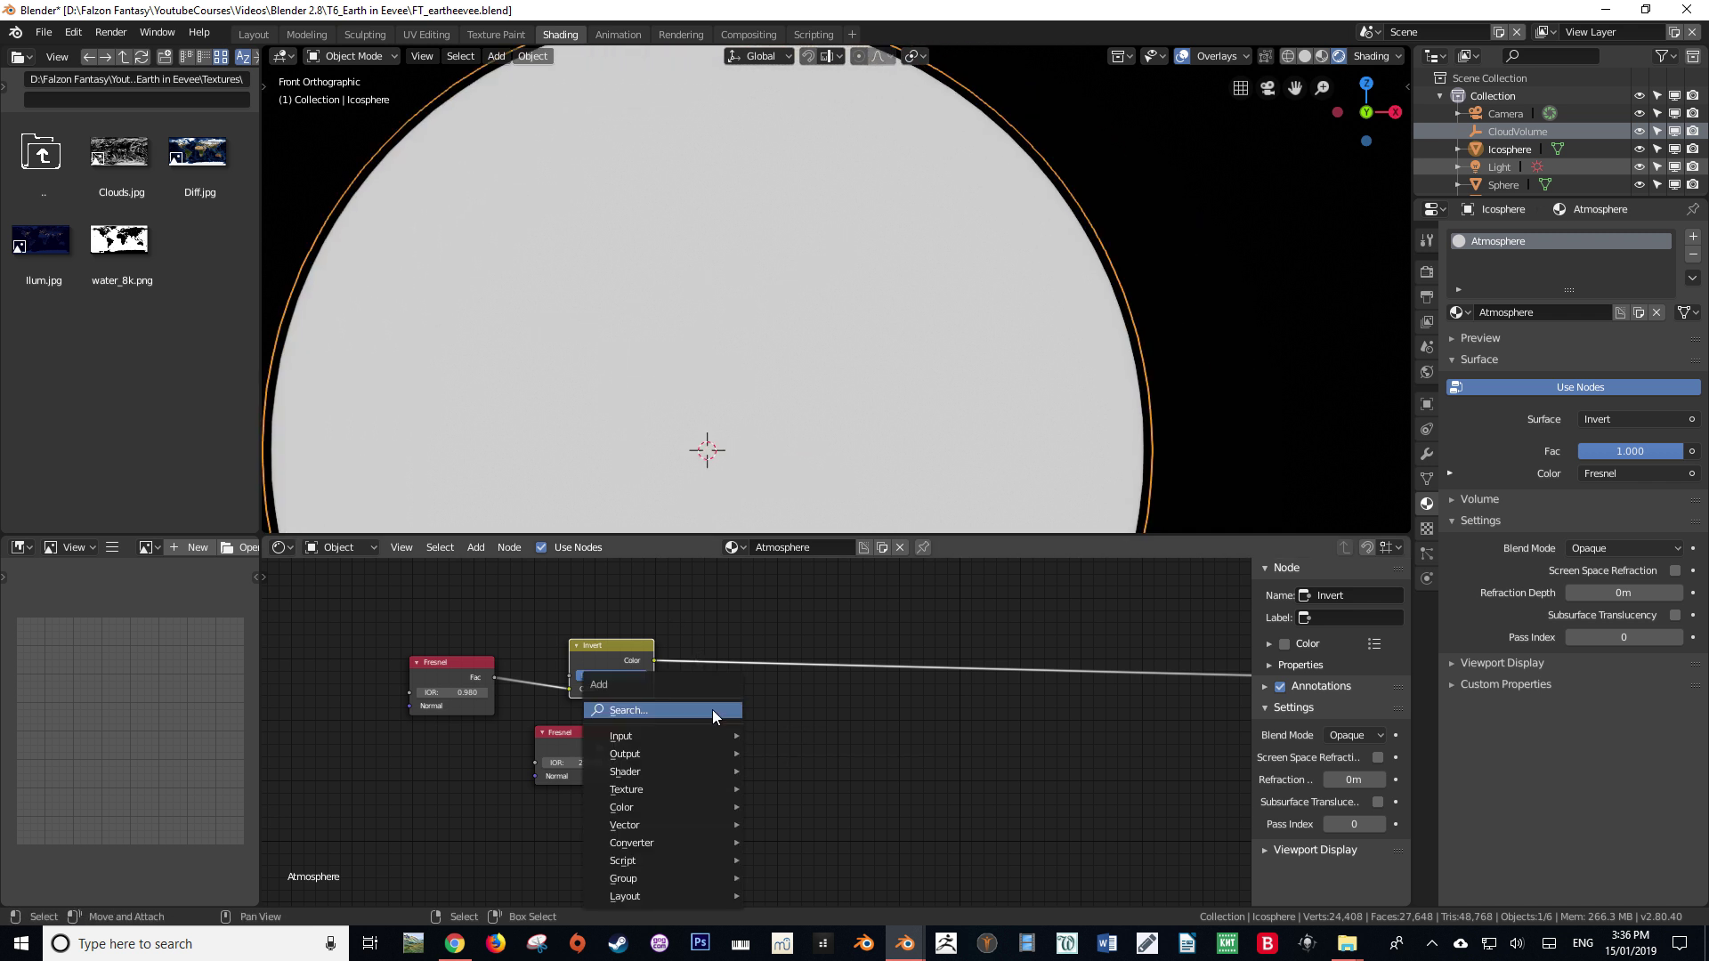
pyautogui.click(712, 708)
pyautogui.write('math')
pyautogui.press('Return')
pyautogui.click(751, 625)
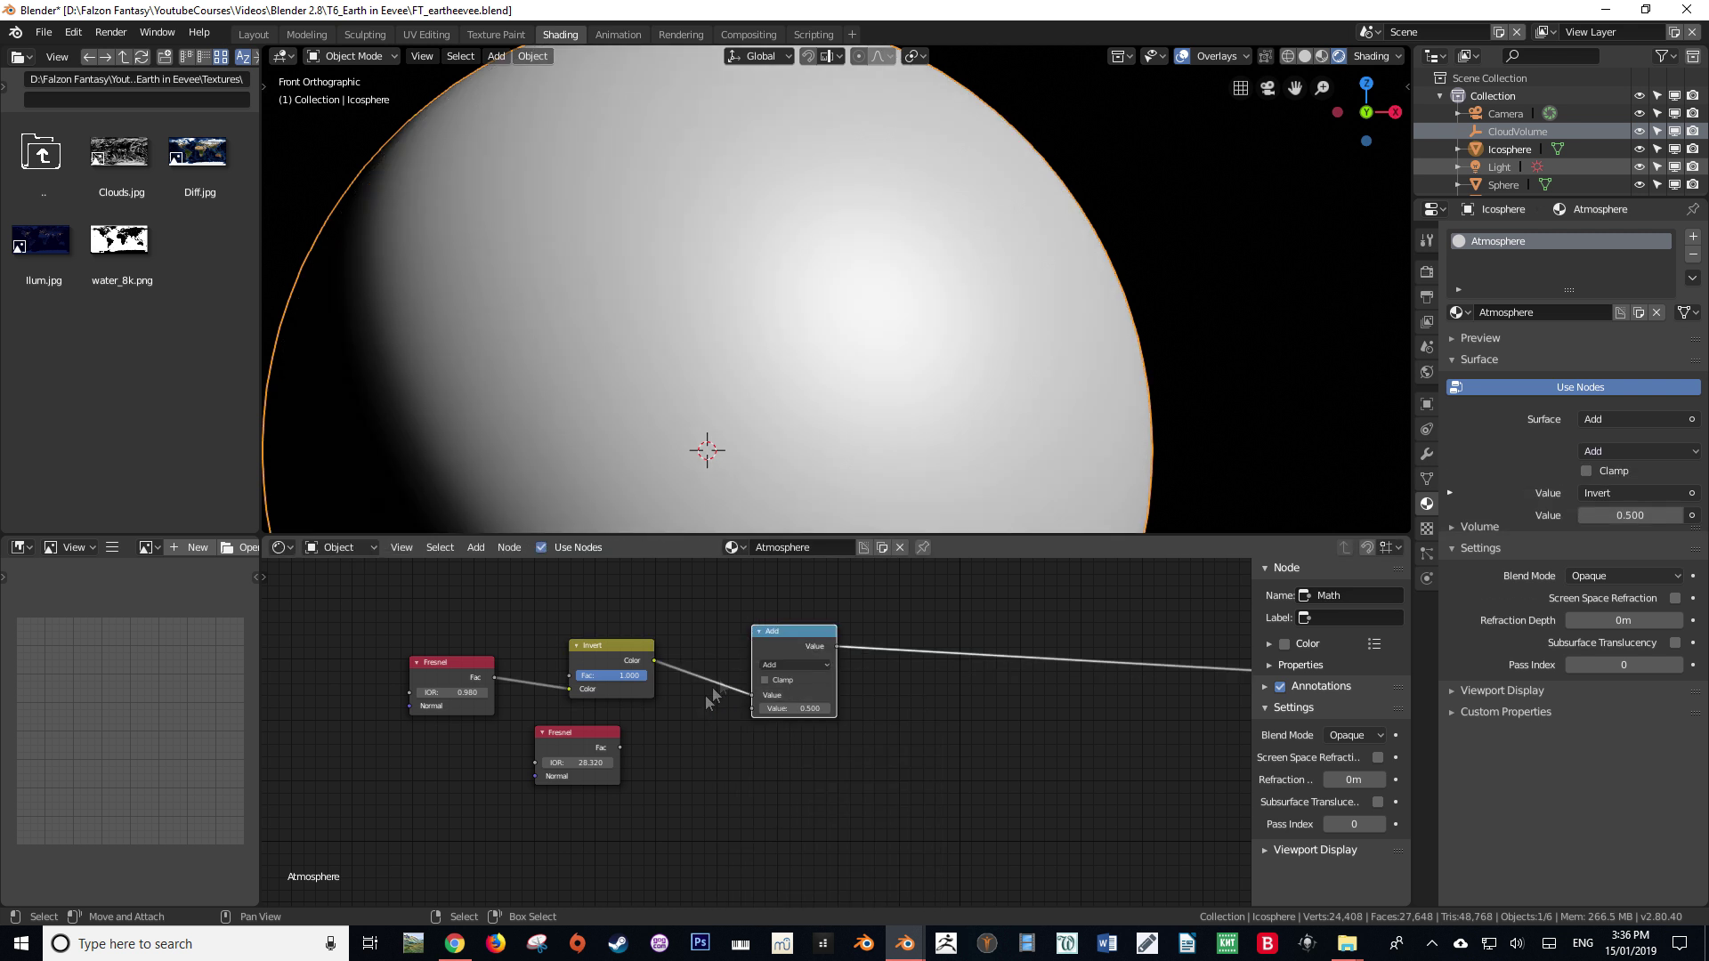
# Move the Math node closer to the Invert node, connect the second Fresnel to its free Value input, and set its operation to Modulo.
pyautogui.press('g')
pyautogui.click(668, 739)
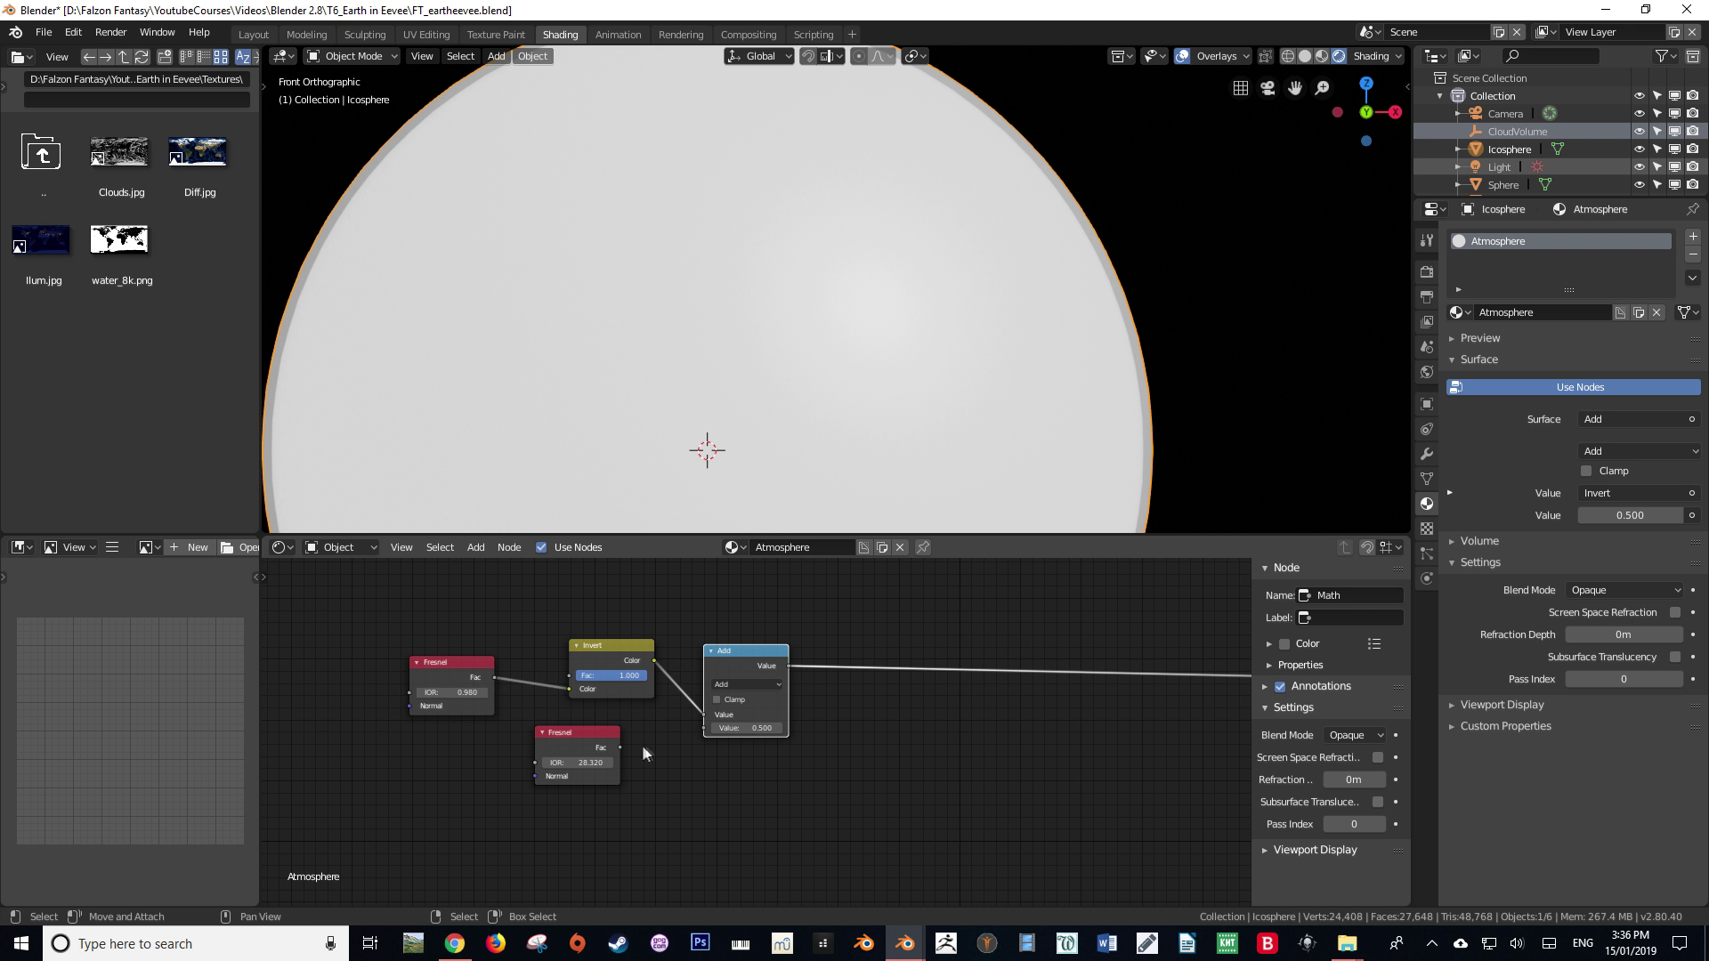
pyautogui.moveTo(621, 747); pyautogui.dragTo(706, 728)
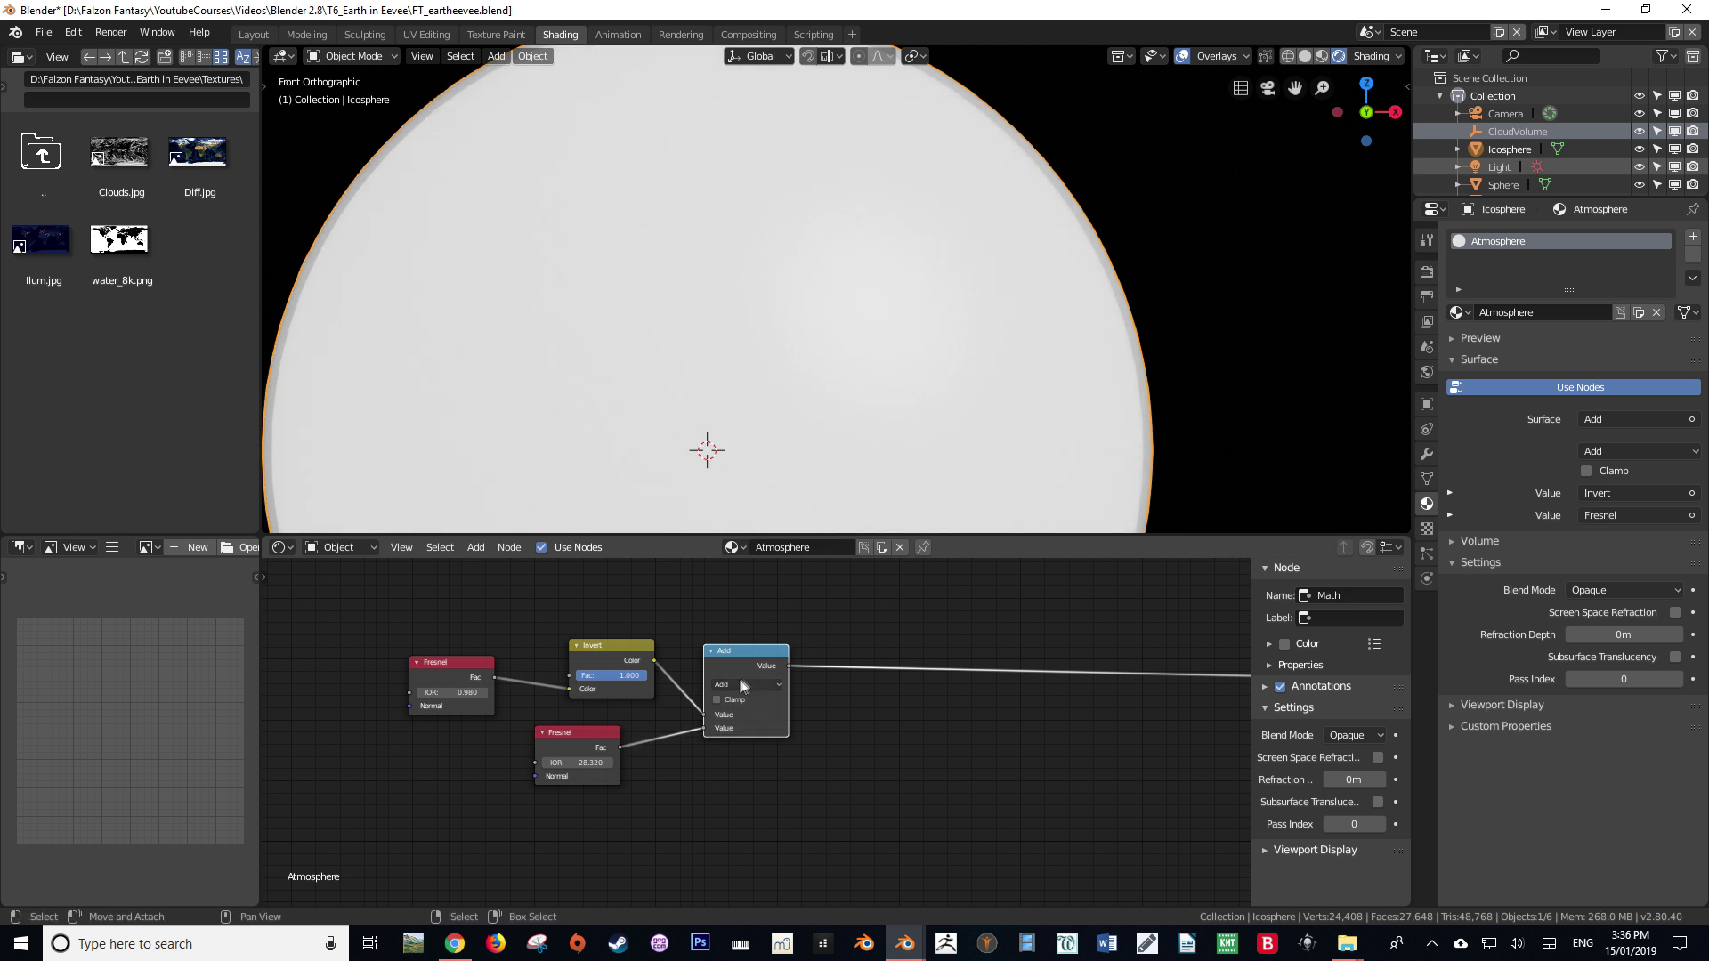
pyautogui.click(735, 685)
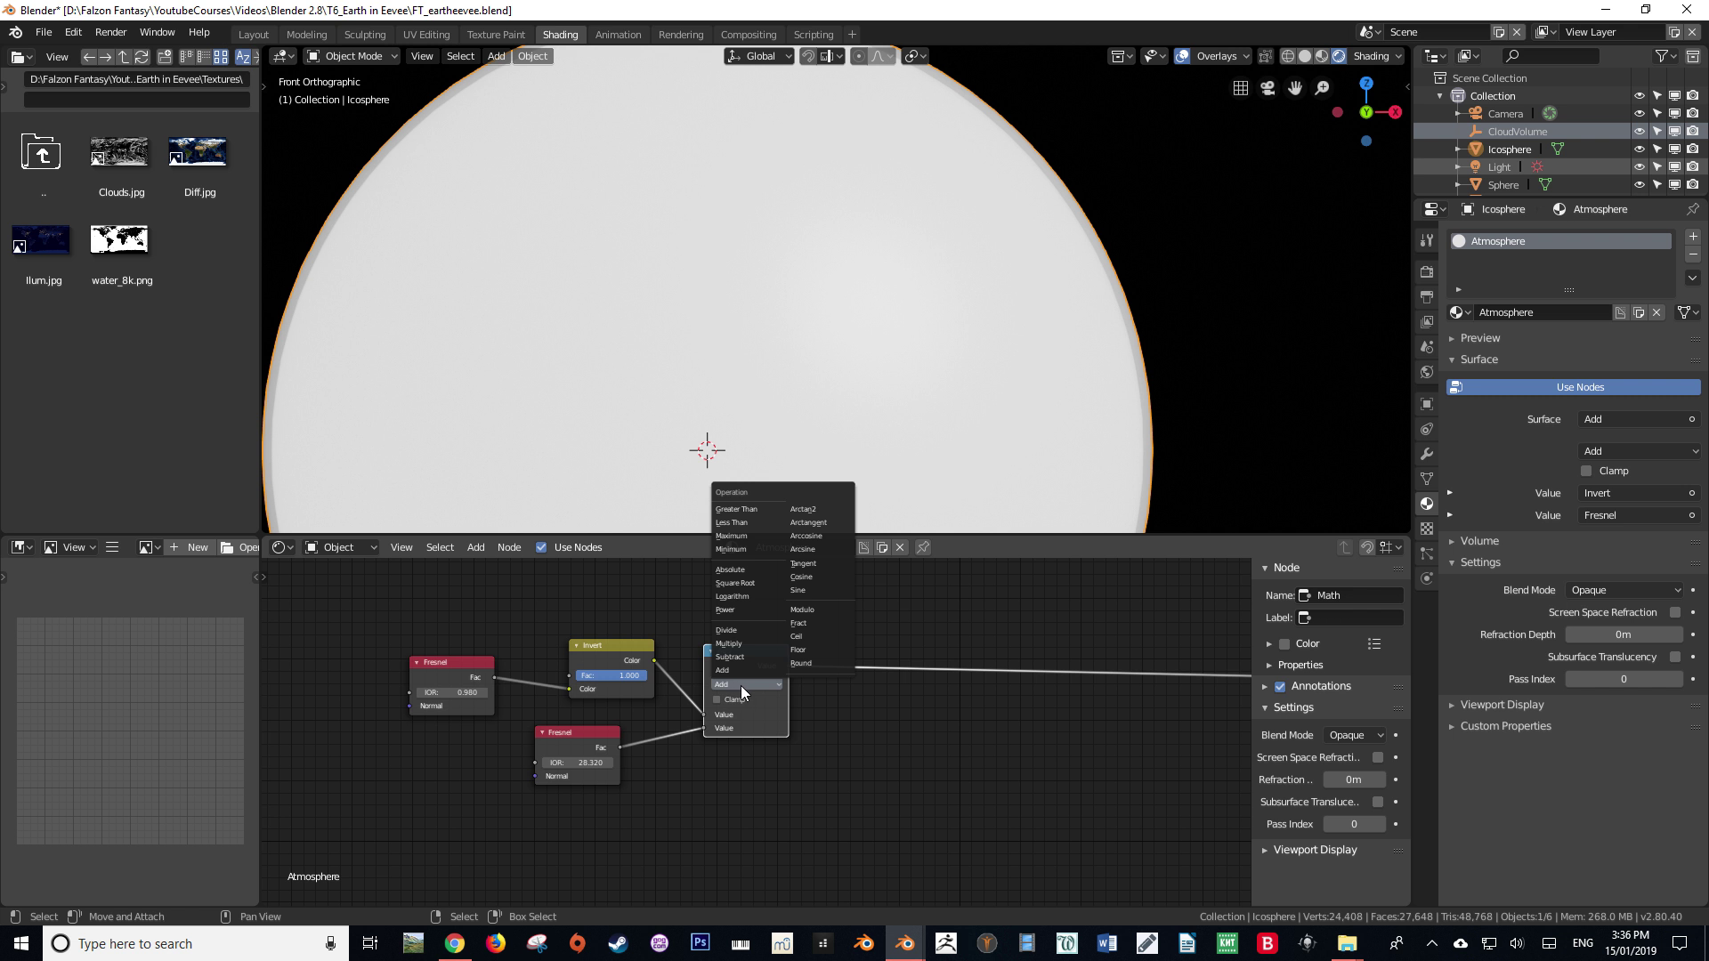
pyautogui.click(802, 609)
# Insert a ColorRamp node on the link between the Modulo node and the Material Output.
pyautogui.moveTo(826, 741); pyautogui.dragTo(376, 725, button='middle')
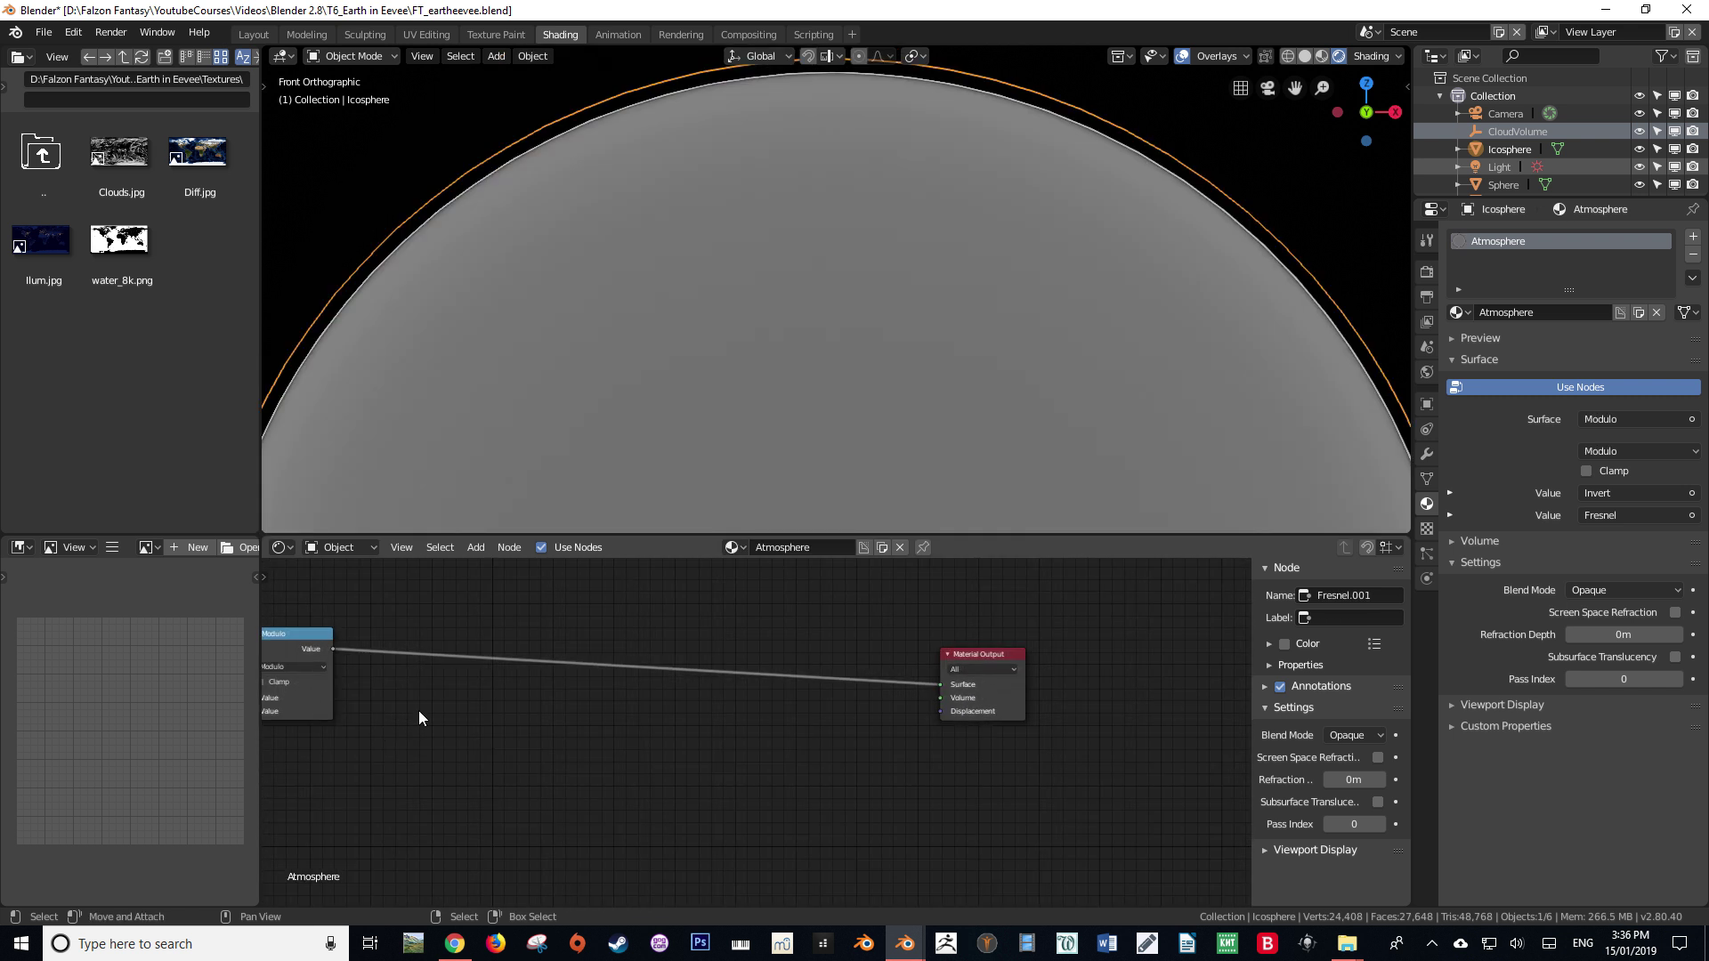
pyautogui.scroll(-2, 477, 736)
pyautogui.moveTo(527, 714); pyautogui.dragTo(772, 708, button='middle')
pyautogui.hotkey('shift', 'a')
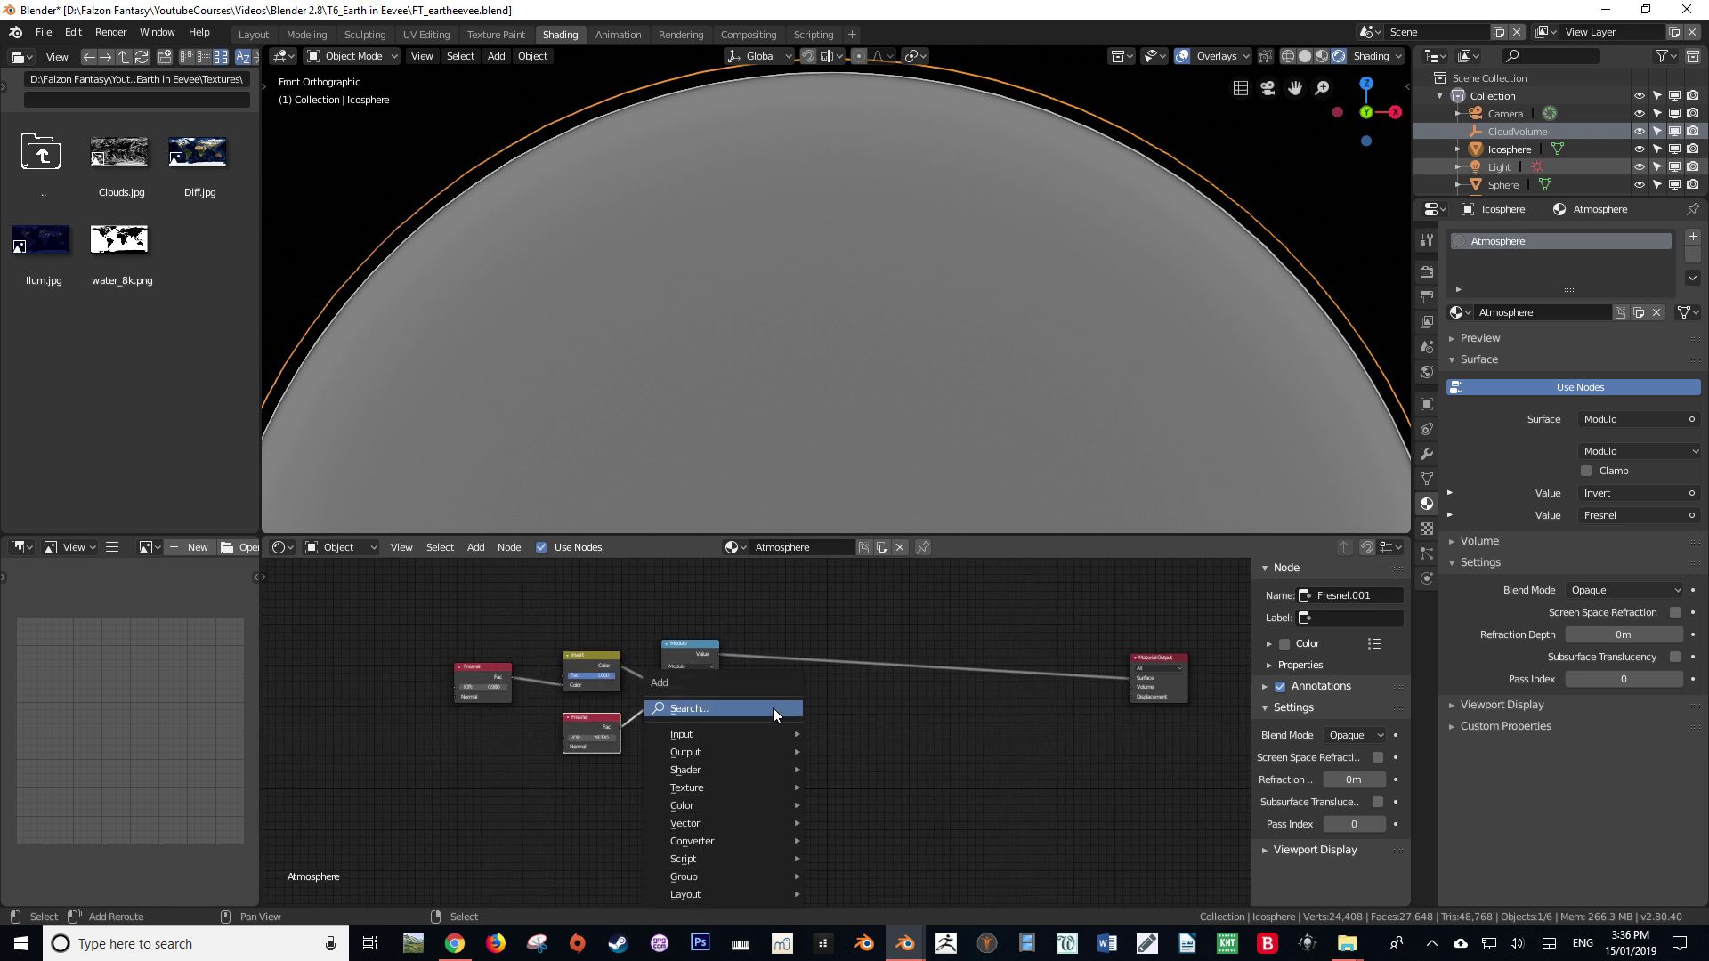
pyautogui.click(772, 707)
pyautogui.write('lo')
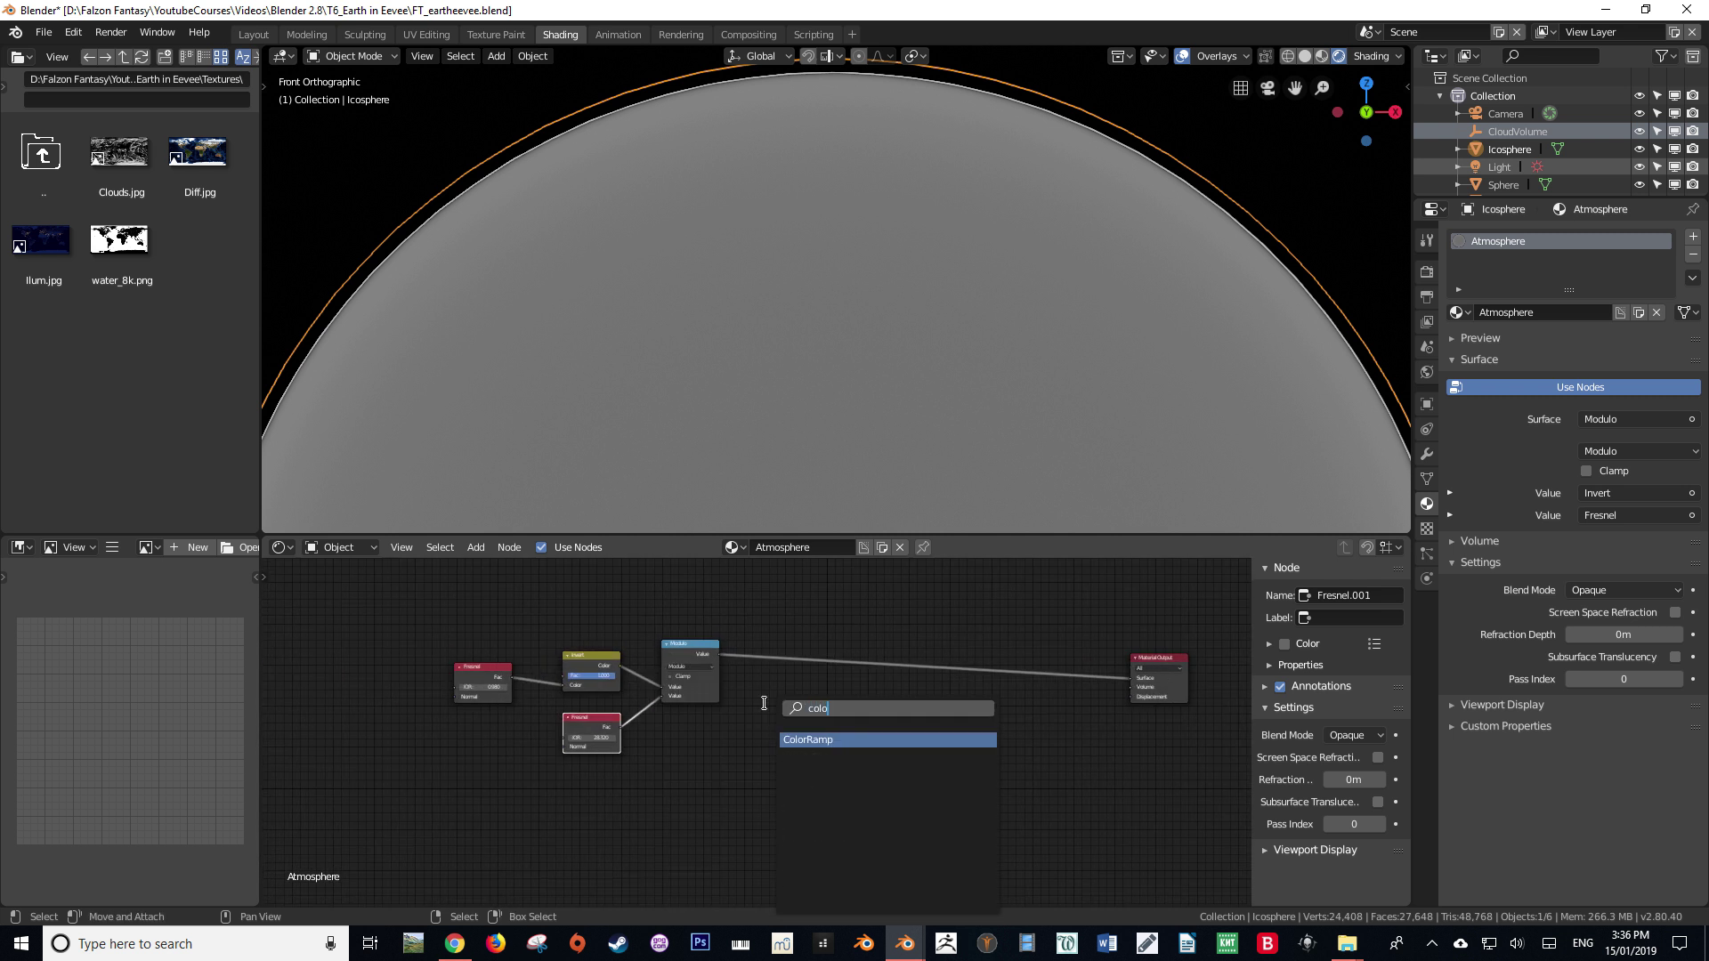
pyautogui.press('Return')
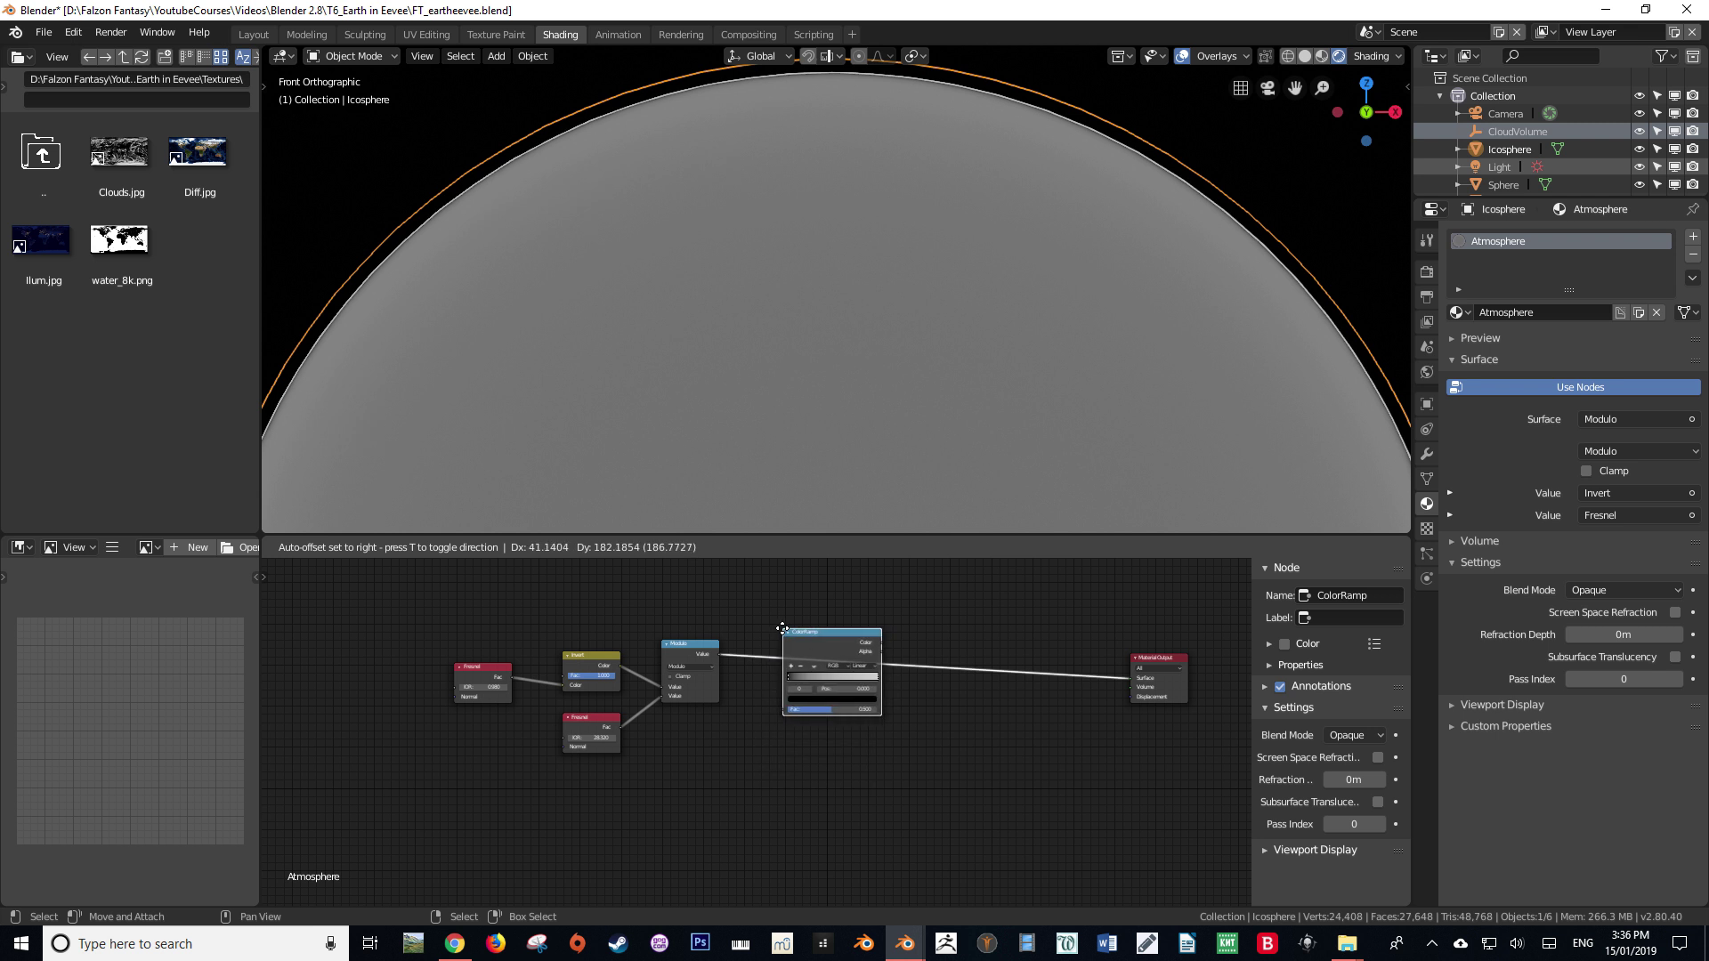
pyautogui.click(783, 628)
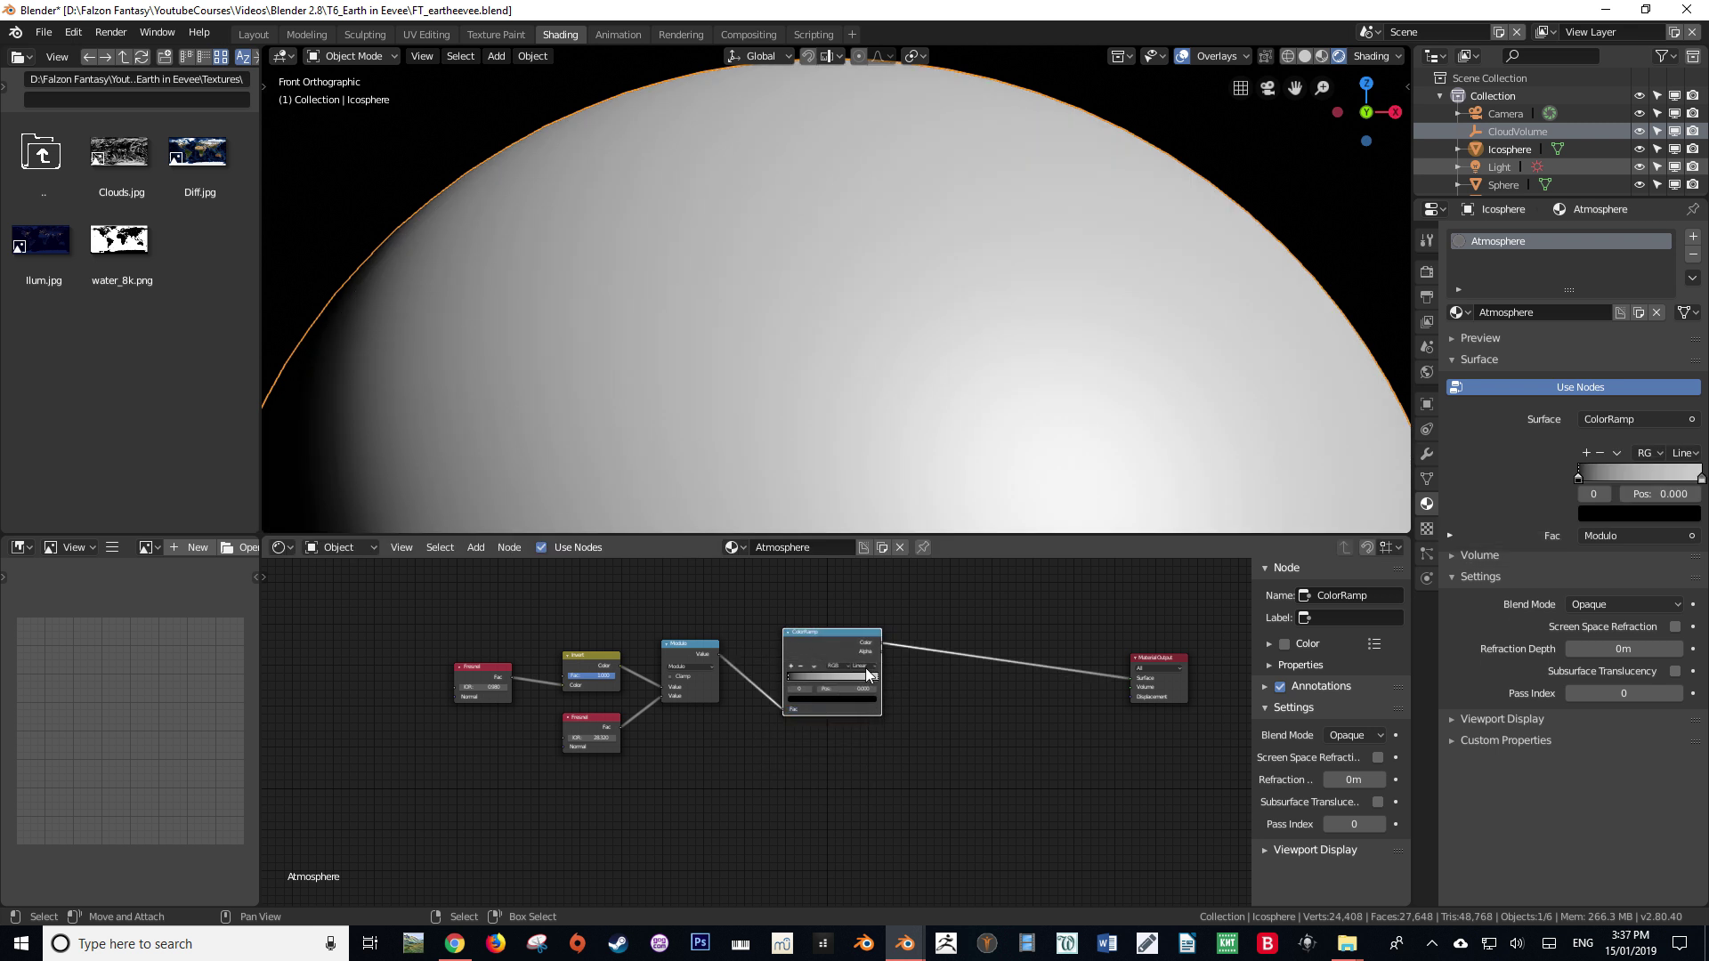
# Rearrange the ColorRamp stops to run from white at the start to black at position 0.214.
pyautogui.scroll(3, 972, 702)
pyautogui.moveTo(972, 702); pyautogui.dragTo(818, 767, button='middle')
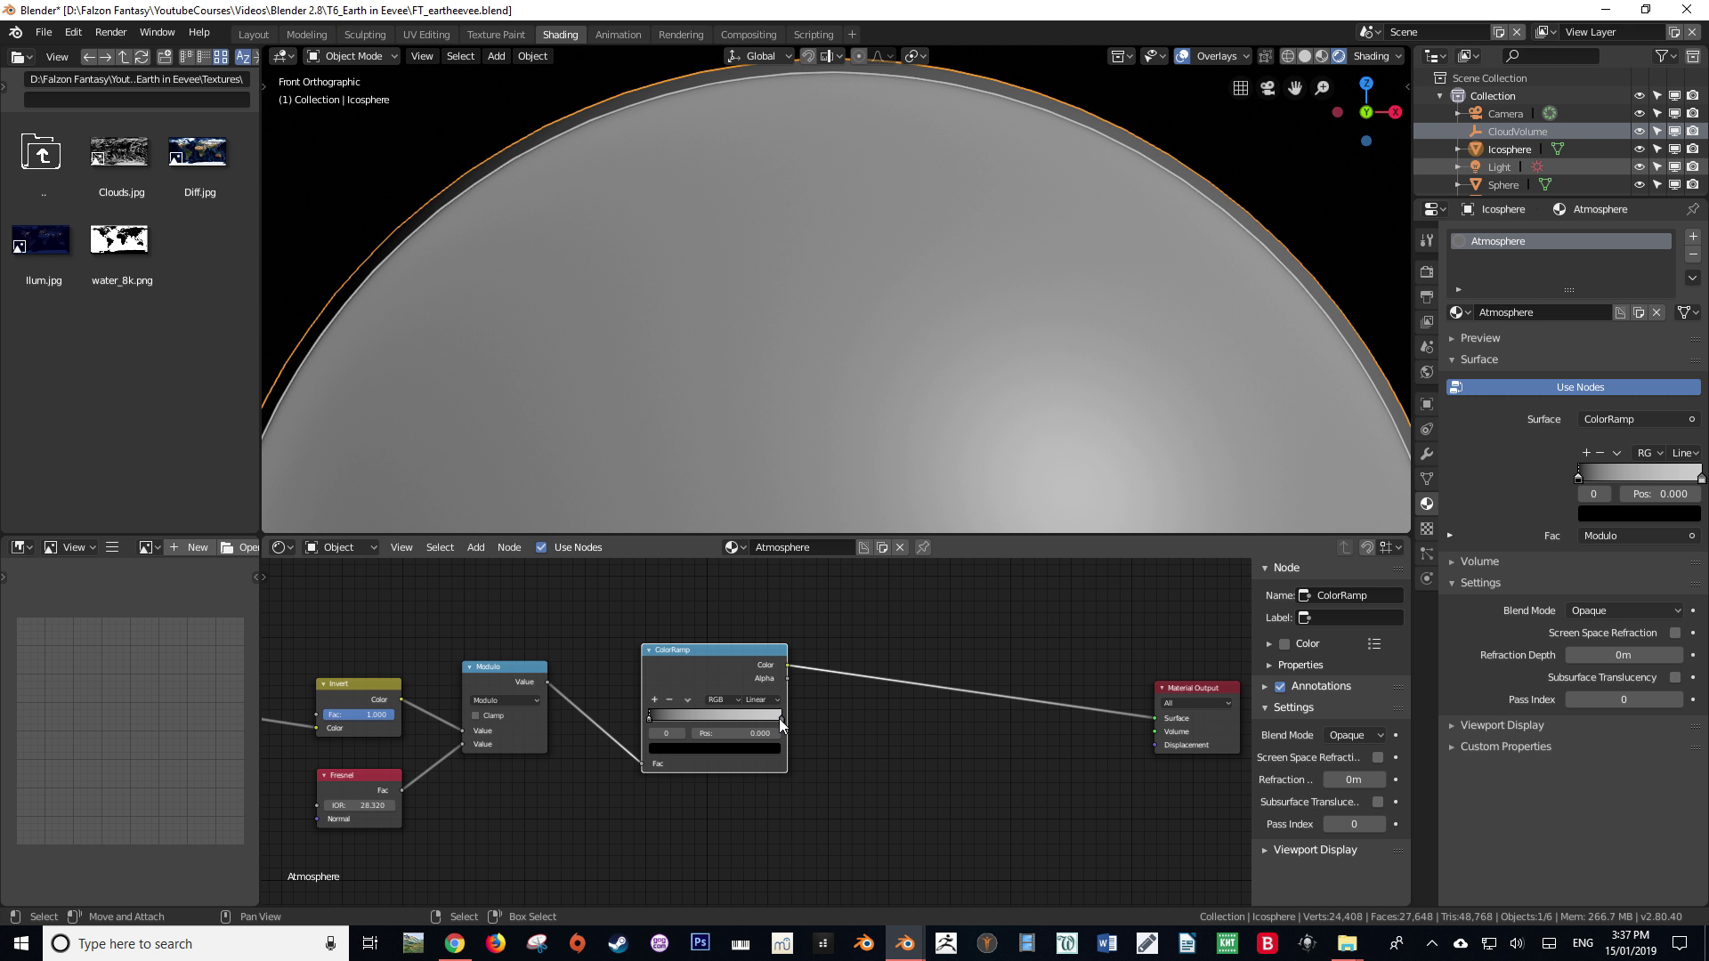
pyautogui.click(780, 720)
pyautogui.moveTo(716, 718)
pyautogui.mouseDown()
pyautogui.moveTo(628, 718)
pyautogui.moveTo(653, 717)
pyautogui.mouseUp()
pyautogui.click(668, 716)
pyautogui.scroll(2, 676, 729)
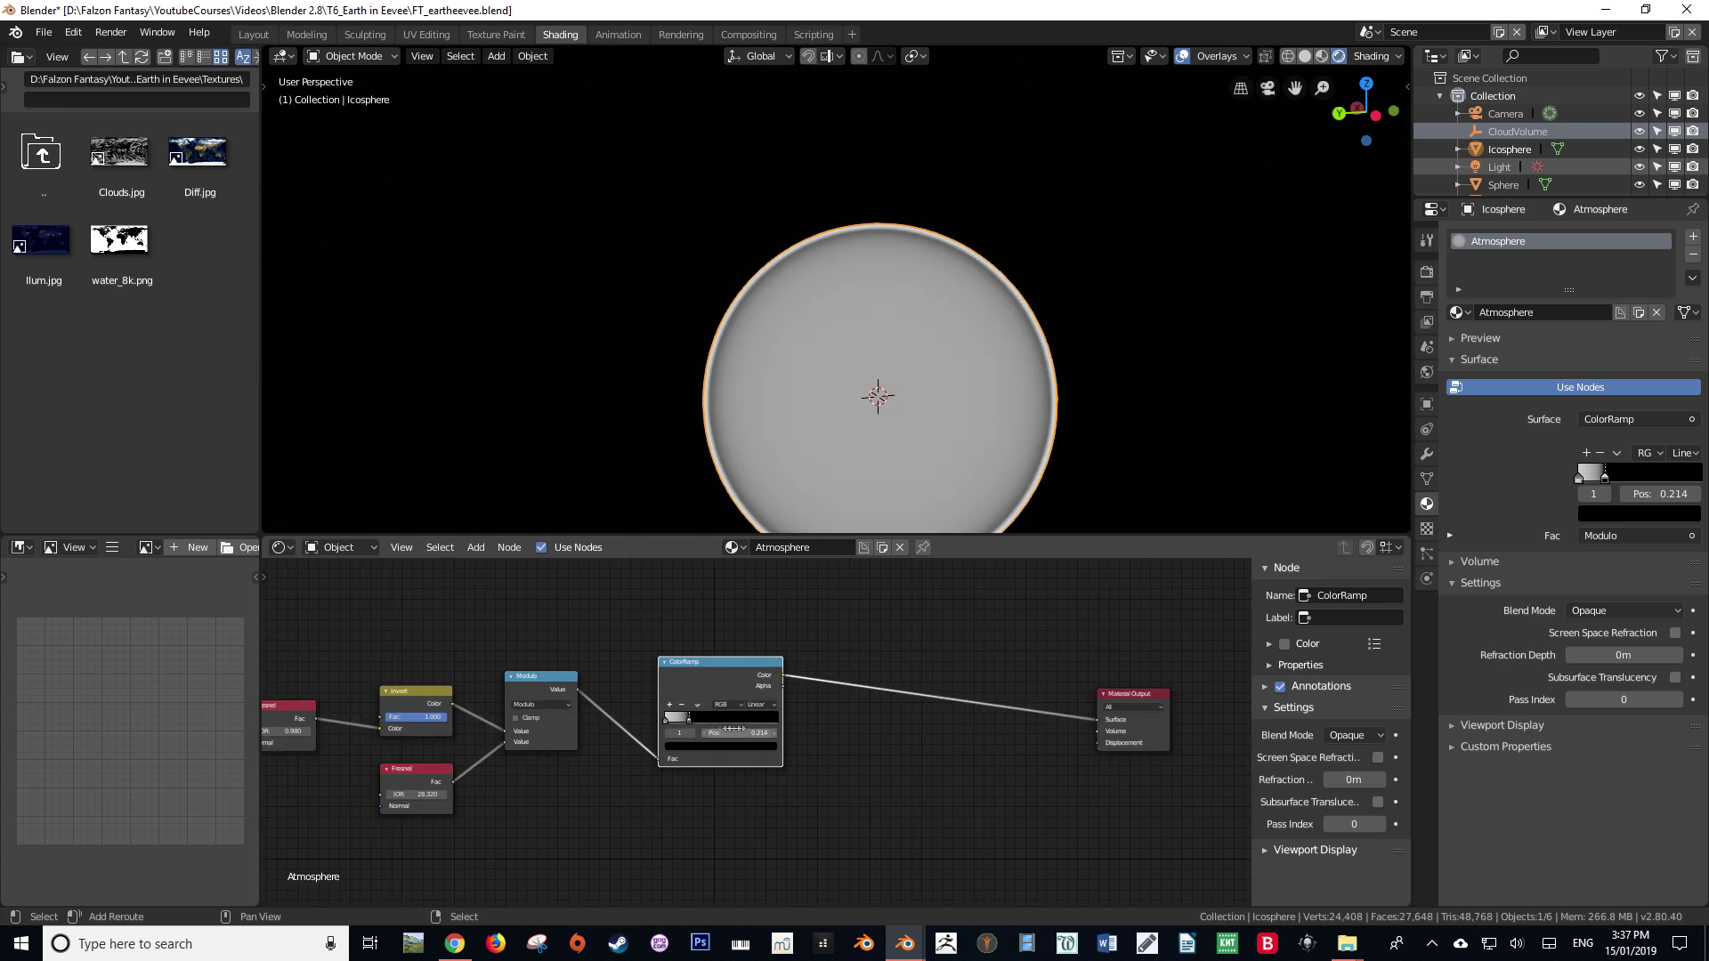
# Examine the bright band along the atmosphere sphere's rim up close on both sides.
pyautogui.moveTo(756, 732); pyautogui.dragTo(770, 697, button='middle')
pyautogui.scroll(6, 982, 410)
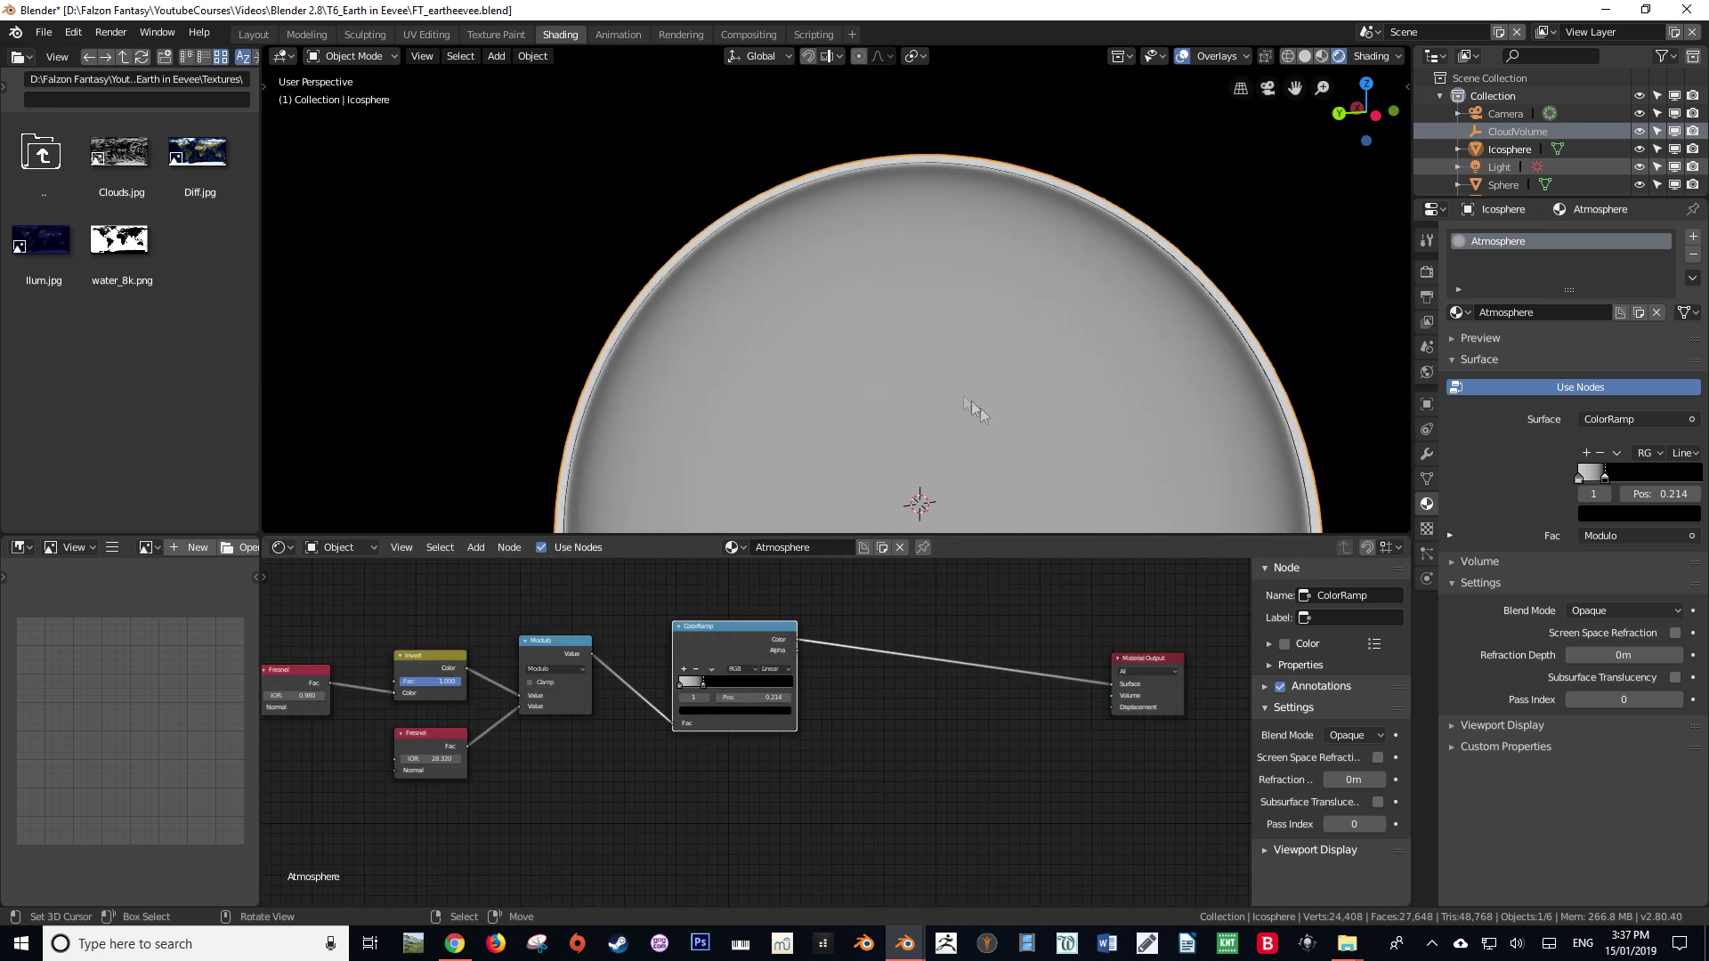
pyautogui.scroll(5, 824, 292)
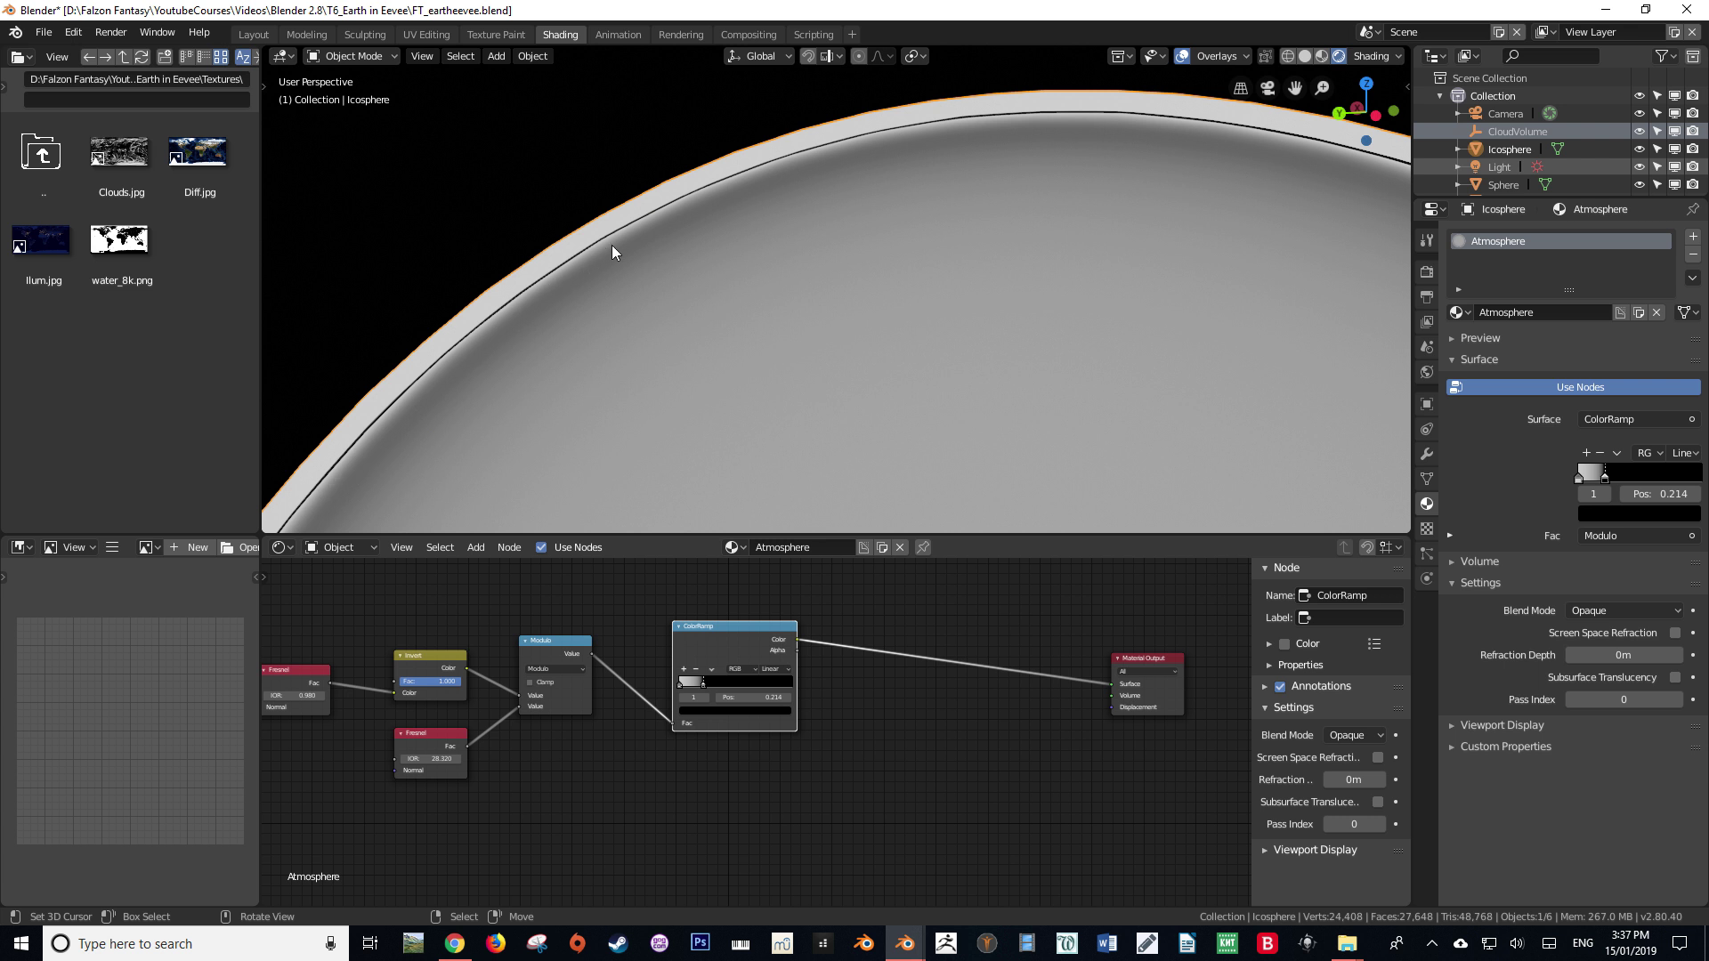
pyautogui.scroll(-2, 588, 395)
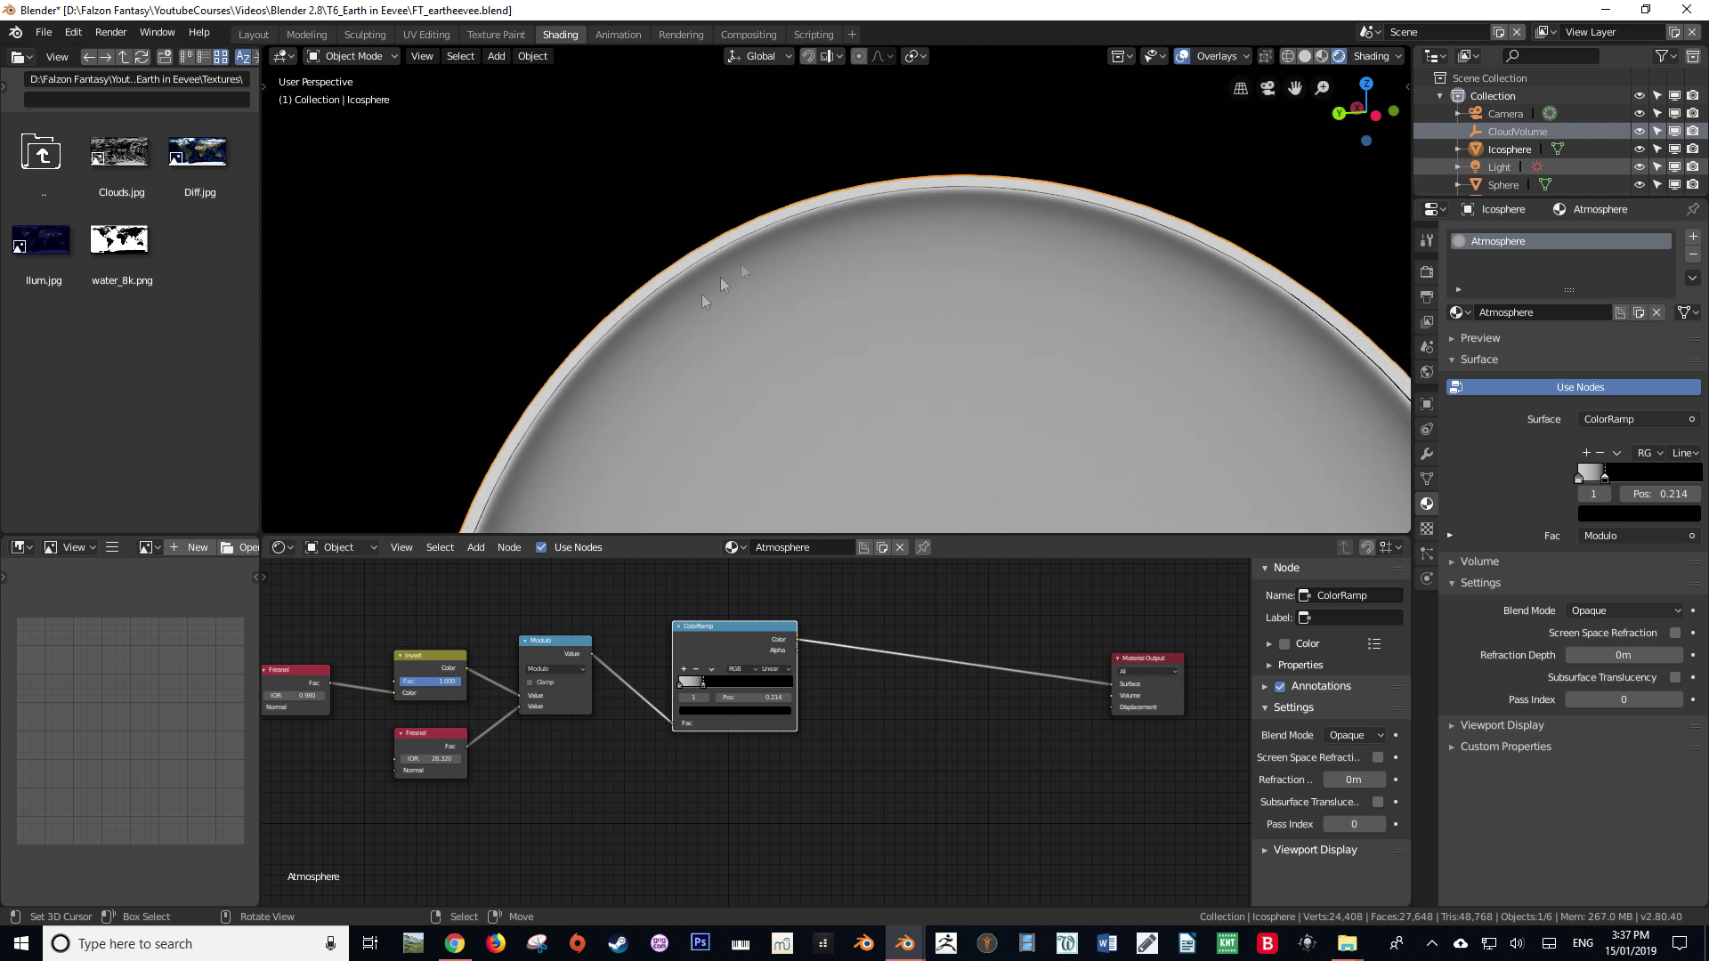
pyautogui.keyDown('shift'); pyautogui.moveTo(1312, 340); pyautogui.dragTo(926, 194, button='middle'); pyautogui.keyUp('shift')
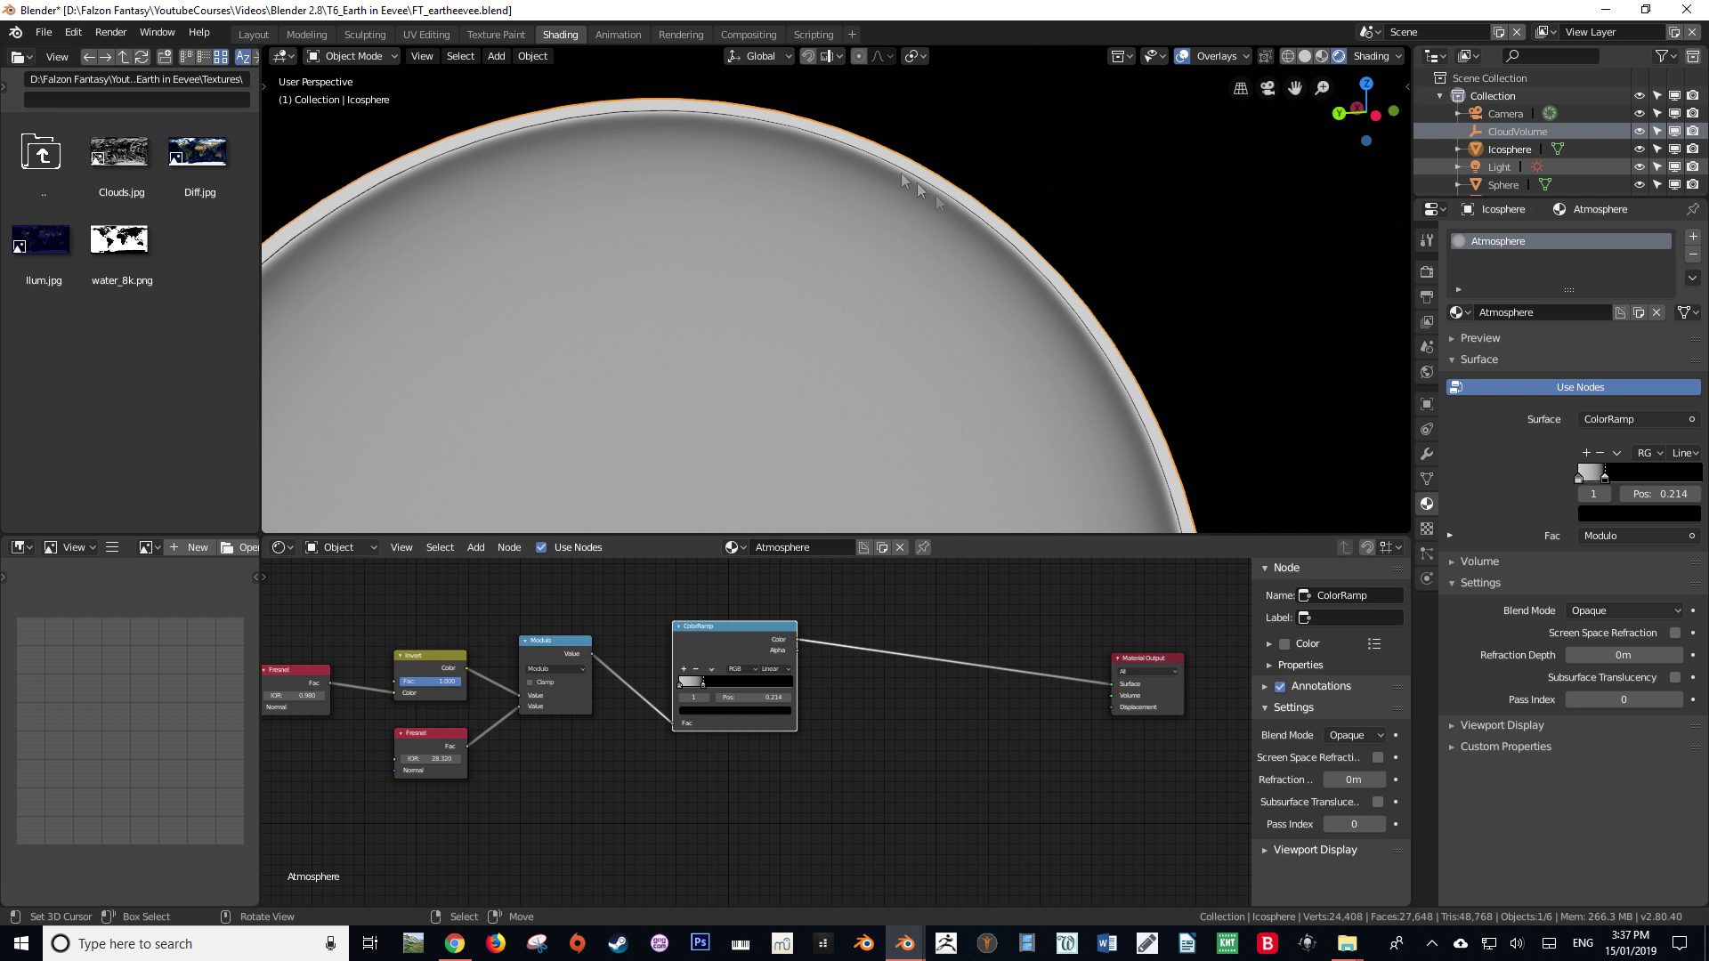
pyautogui.scroll(-4, 893, 436)
pyautogui.scroll(4, 892, 437)
# Duplicate the first Fresnel node, place the copy below the ColorRamp, and set its IOR to 0.94.
pyautogui.moveTo(520, 804); pyautogui.dragTo(503, 717, button='middle')
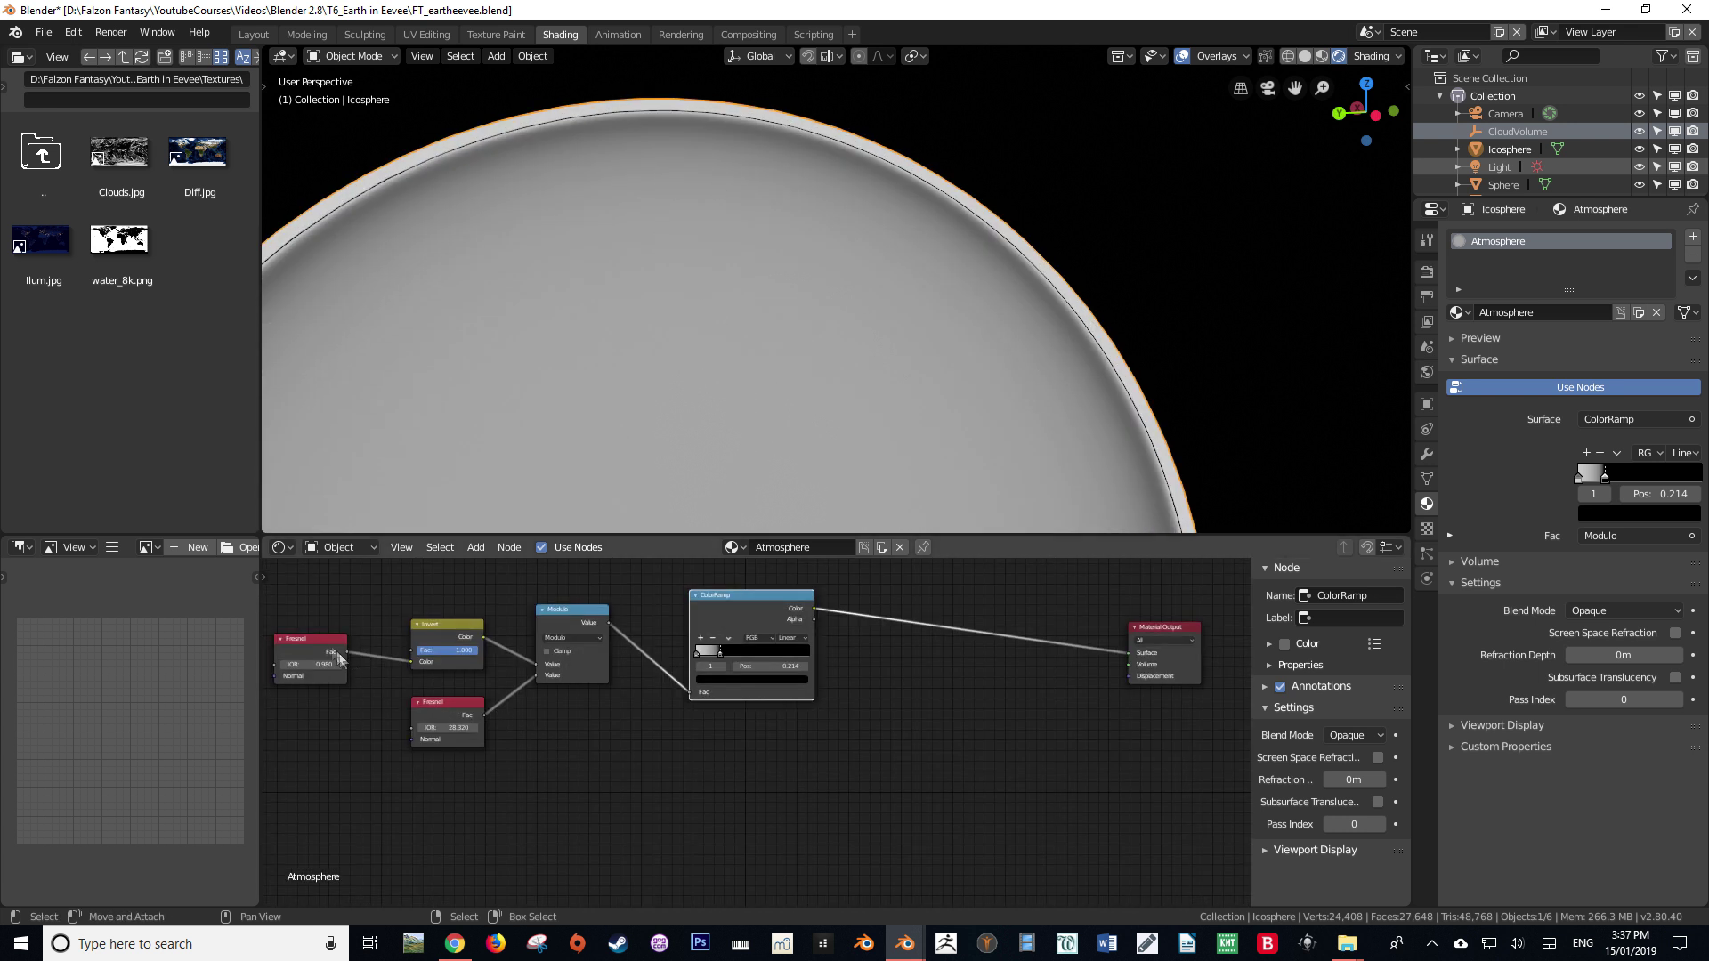
pyautogui.click(299, 656)
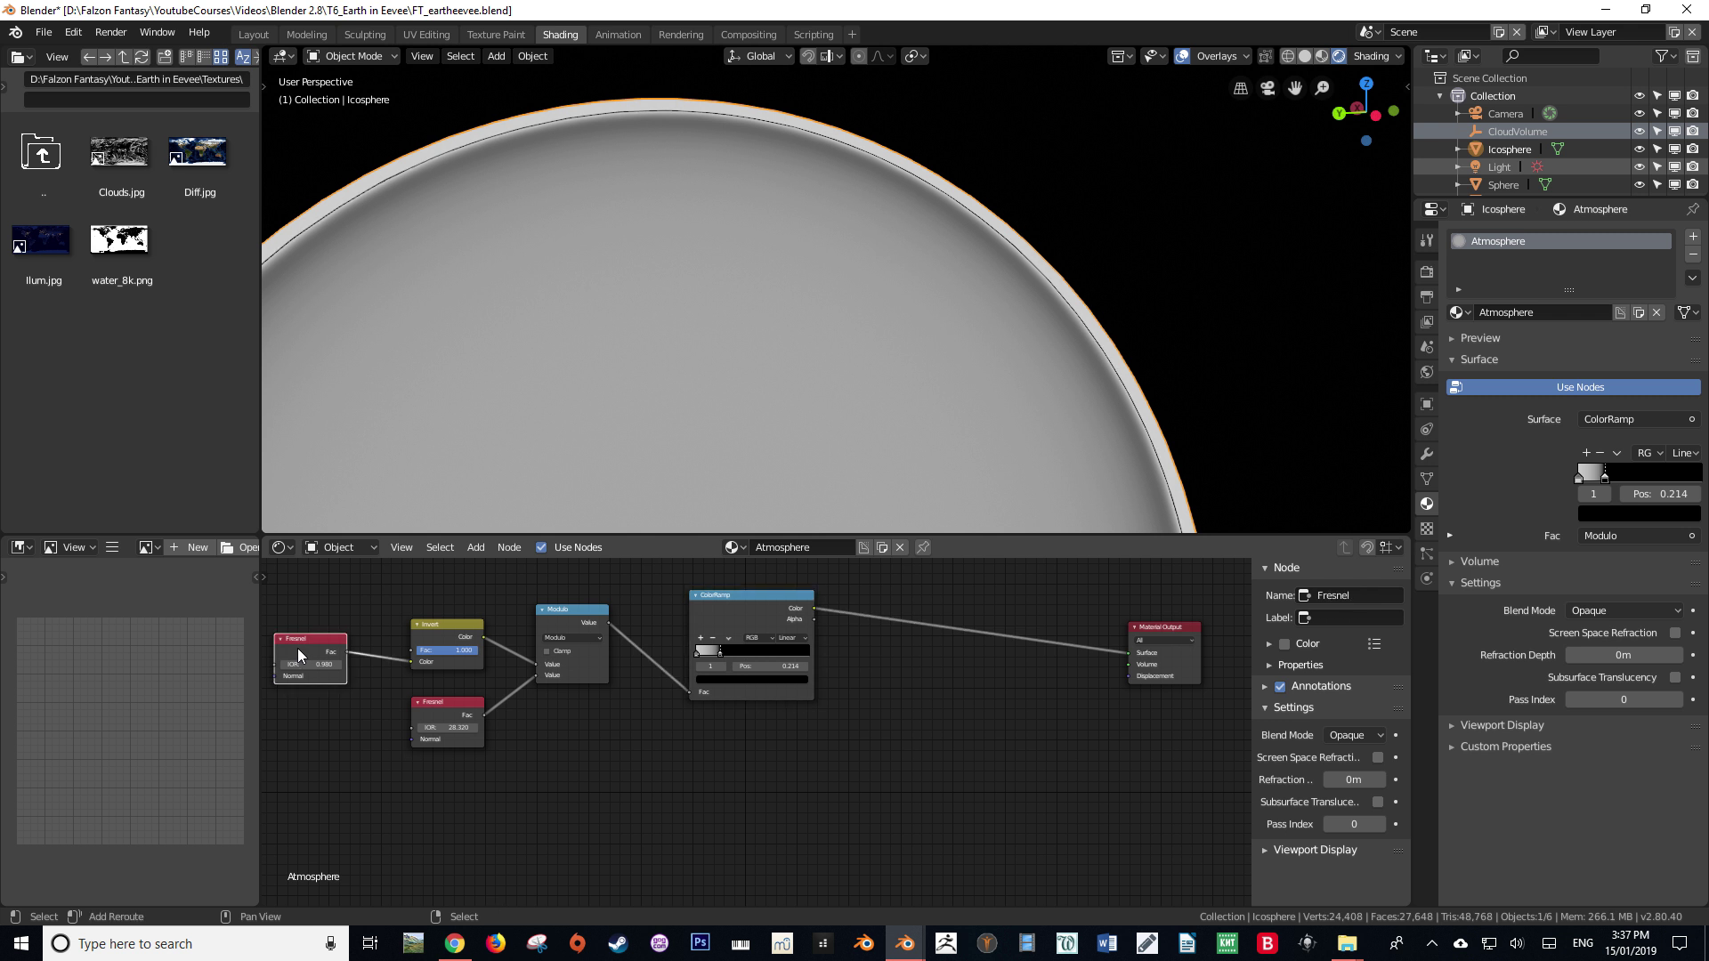
pyautogui.hotkey('shift', 'd')
pyautogui.click(783, 761)
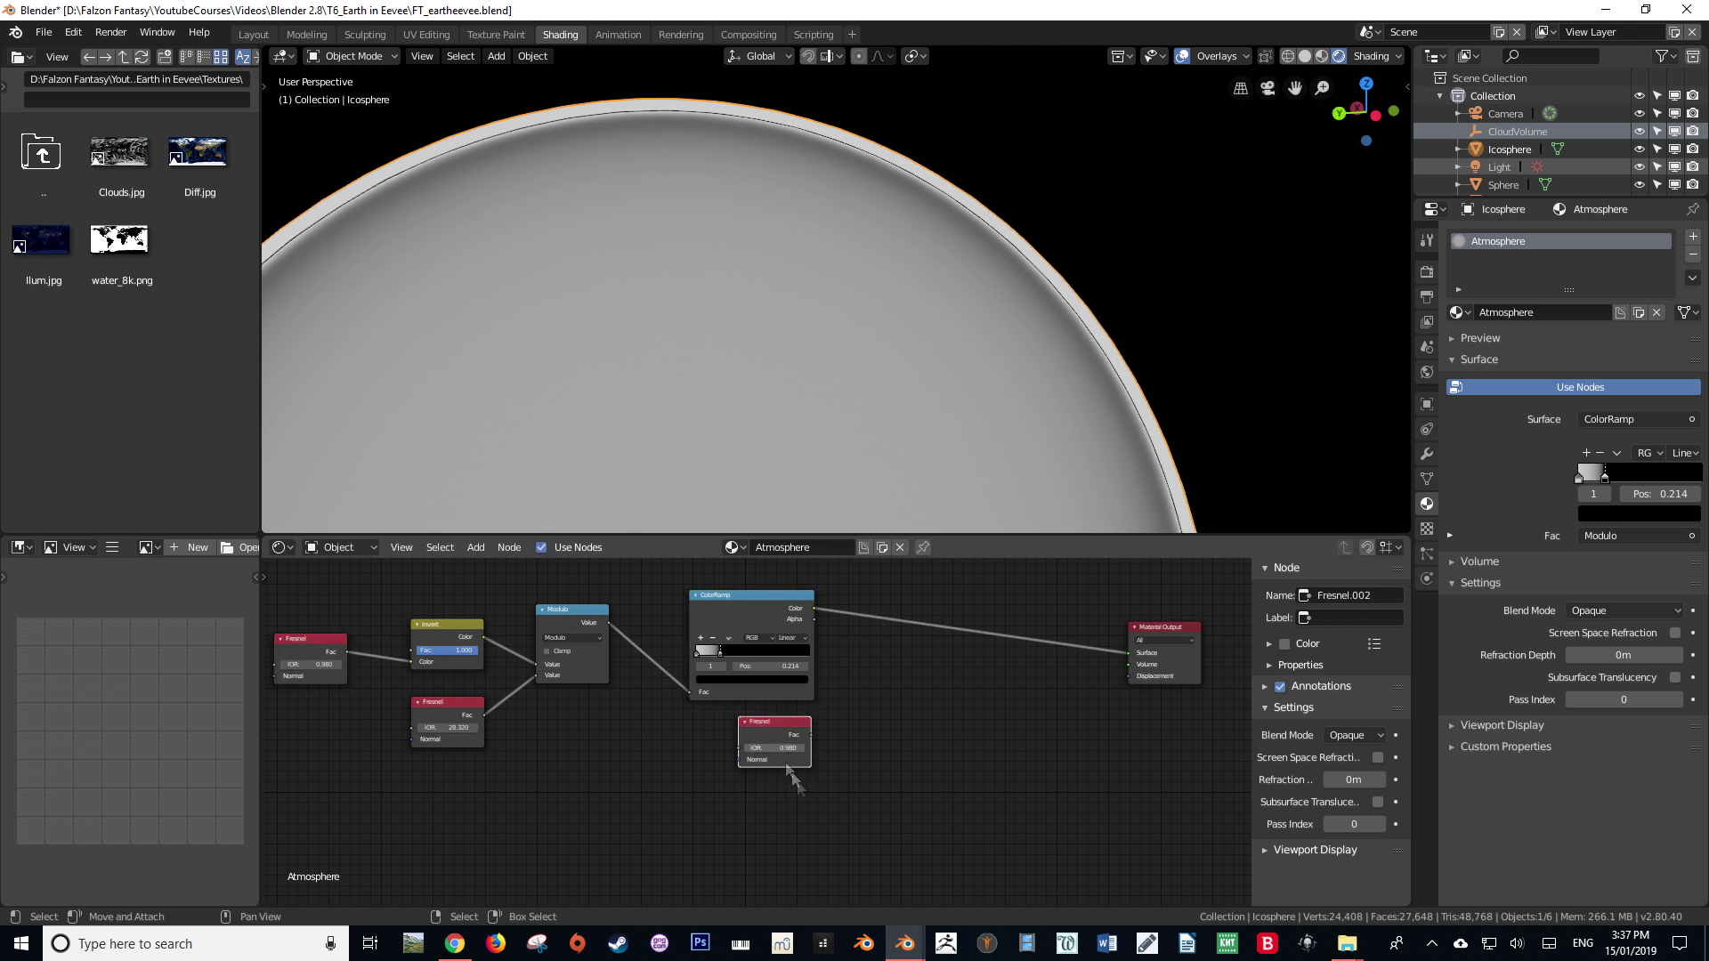
pyautogui.scroll(2, 782, 759)
pyautogui.click(736, 753)
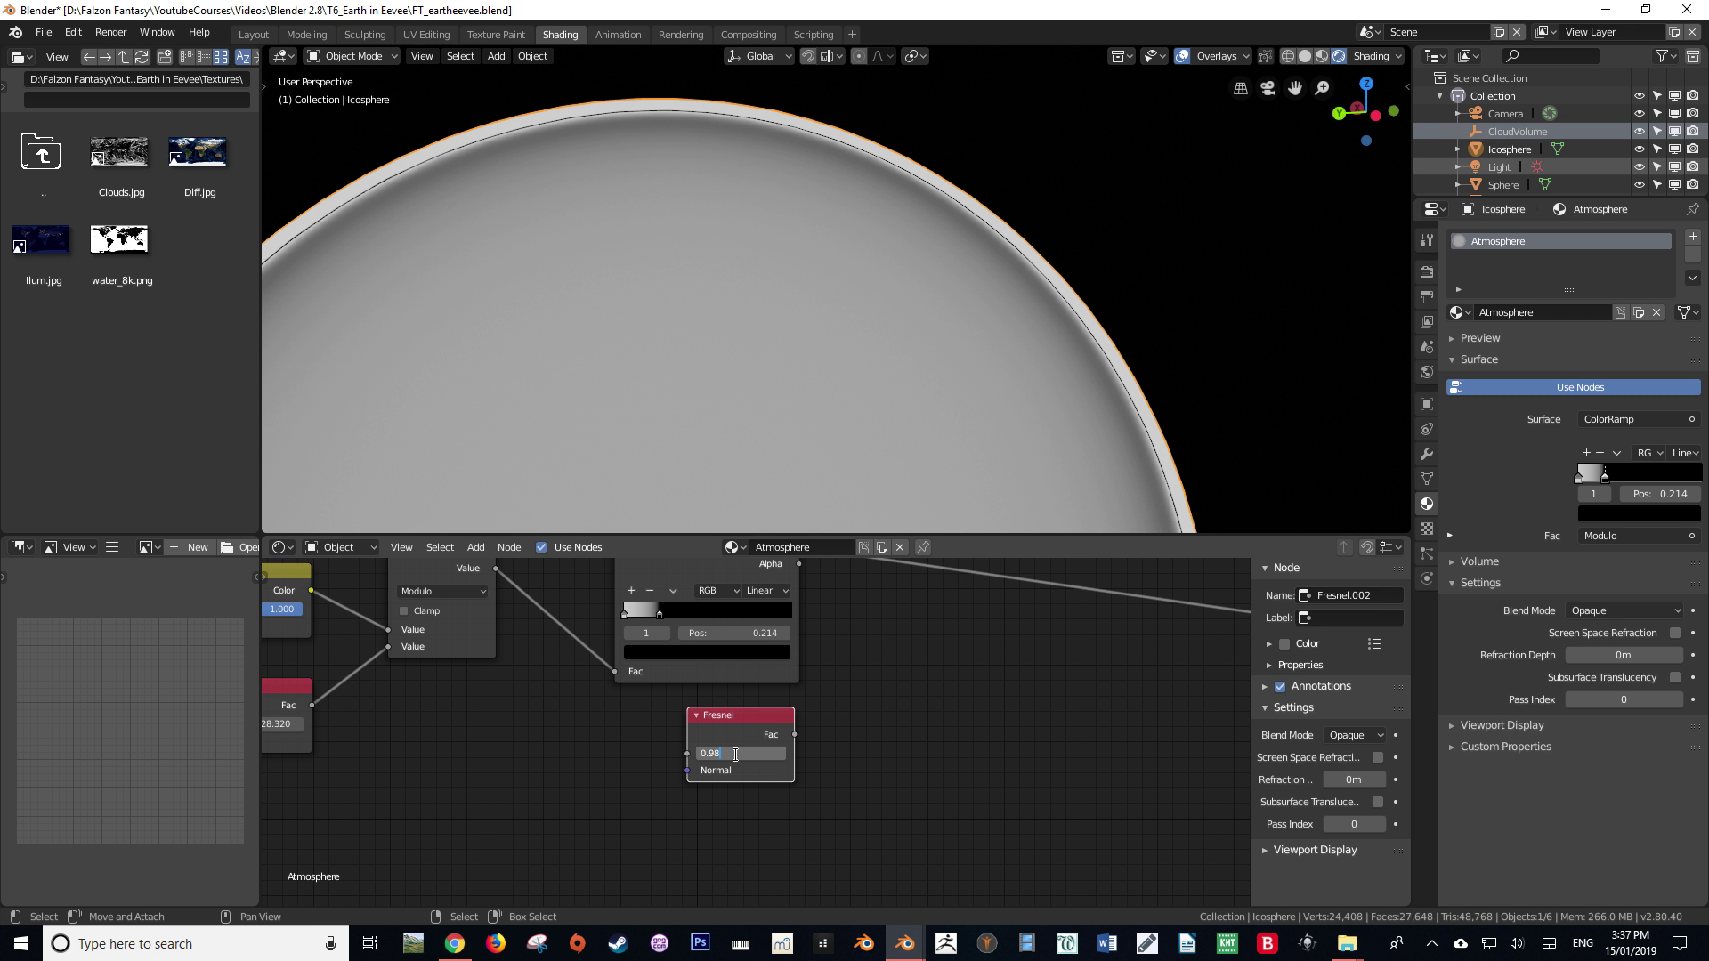
pyautogui.press('BackSpace')
pyautogui.write('4')
pyautogui.press('Return')
# Insert a copy of the Modulo node after the ColorRamp, set it to Subtract, and connect the 0.94 Fresnel to its second Value input.
pyautogui.moveTo(911, 603); pyautogui.dragTo(794, 718, button='middle')
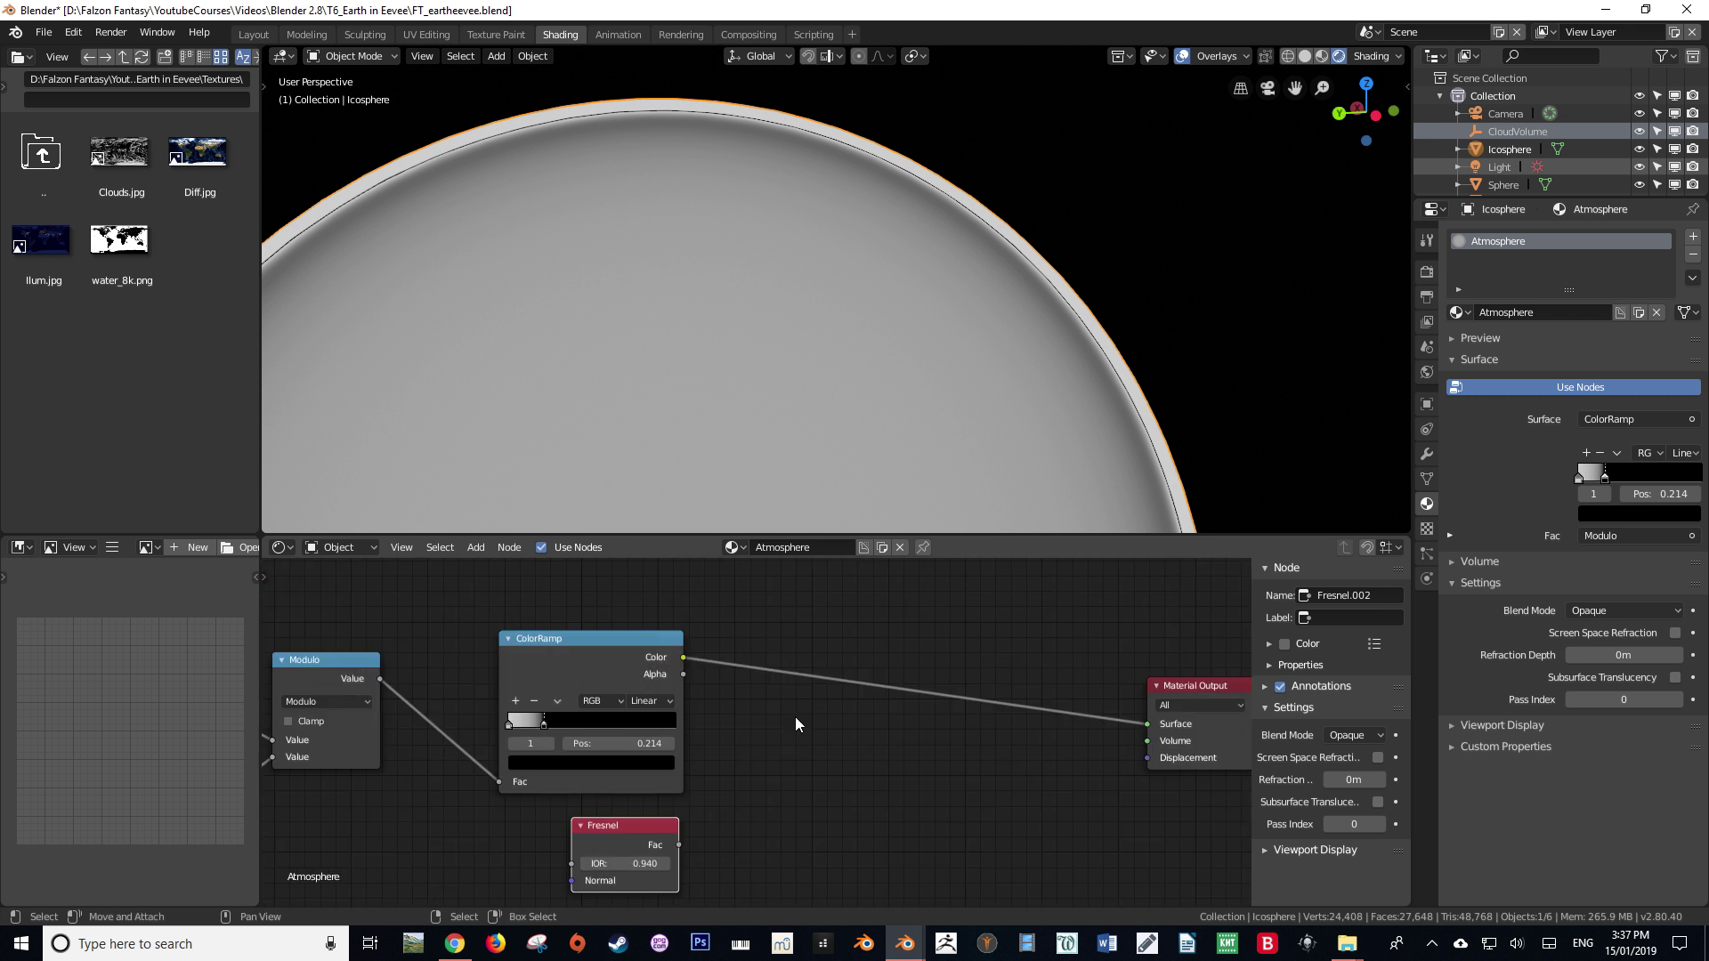
pyautogui.click(323, 660)
pyautogui.hotkey('shift', 'd')
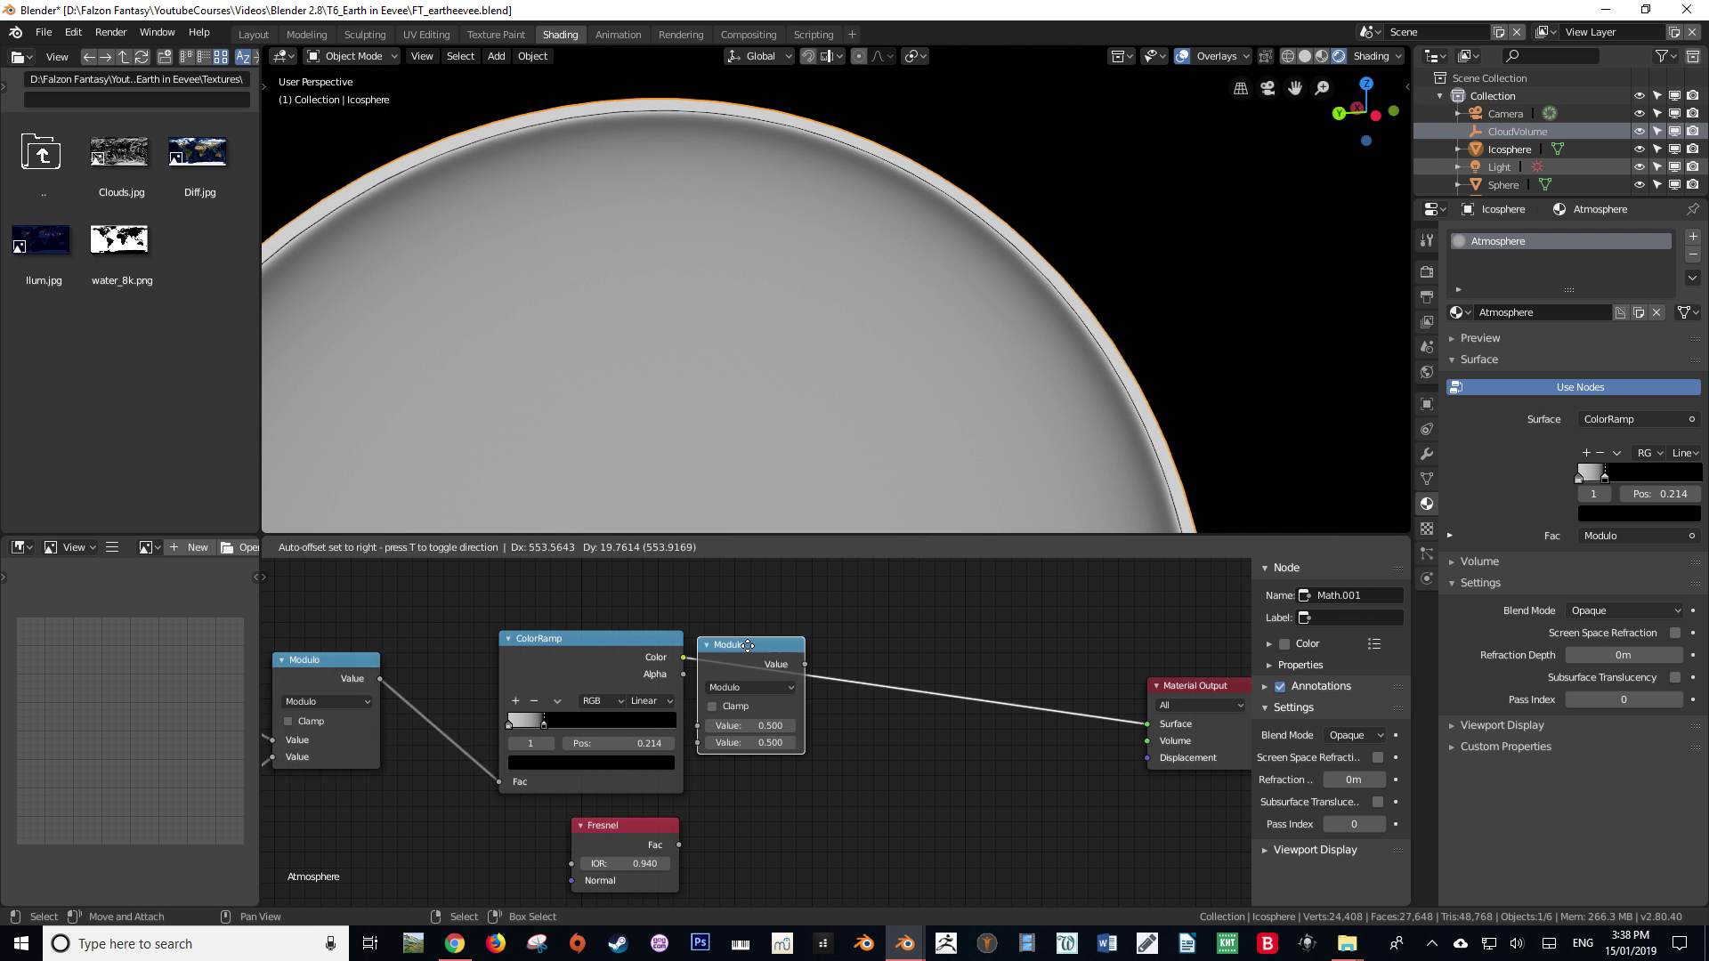
pyautogui.click(848, 645)
pyautogui.click(850, 688)
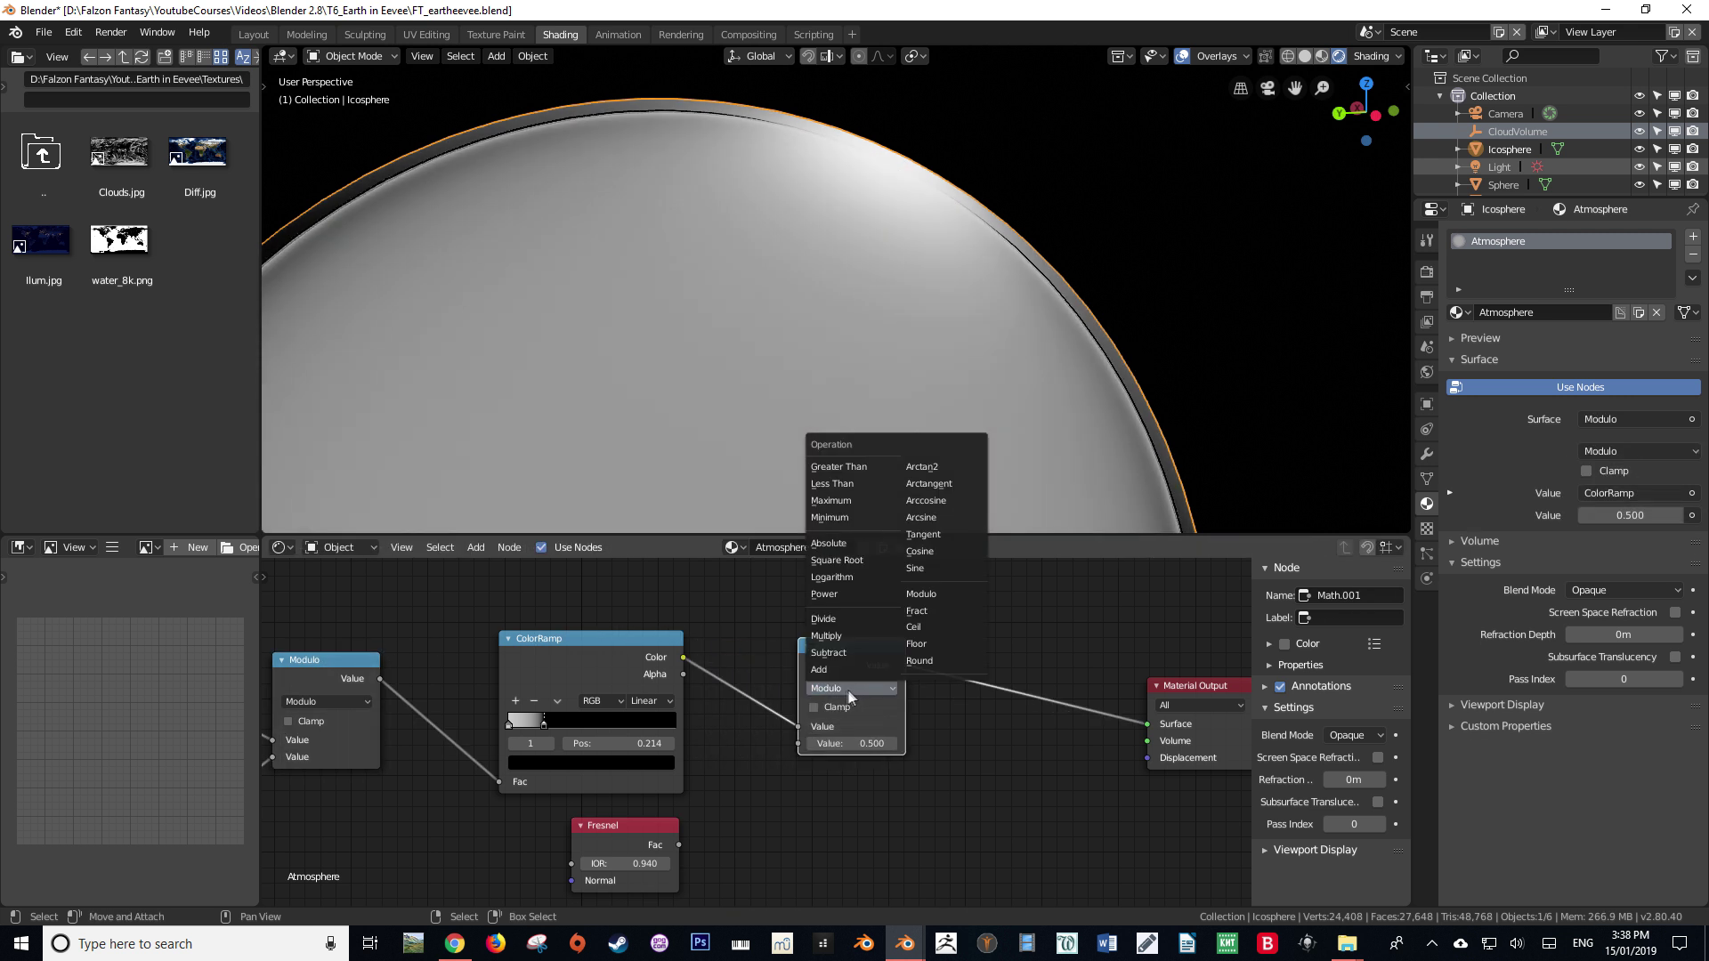
pyautogui.click(847, 654)
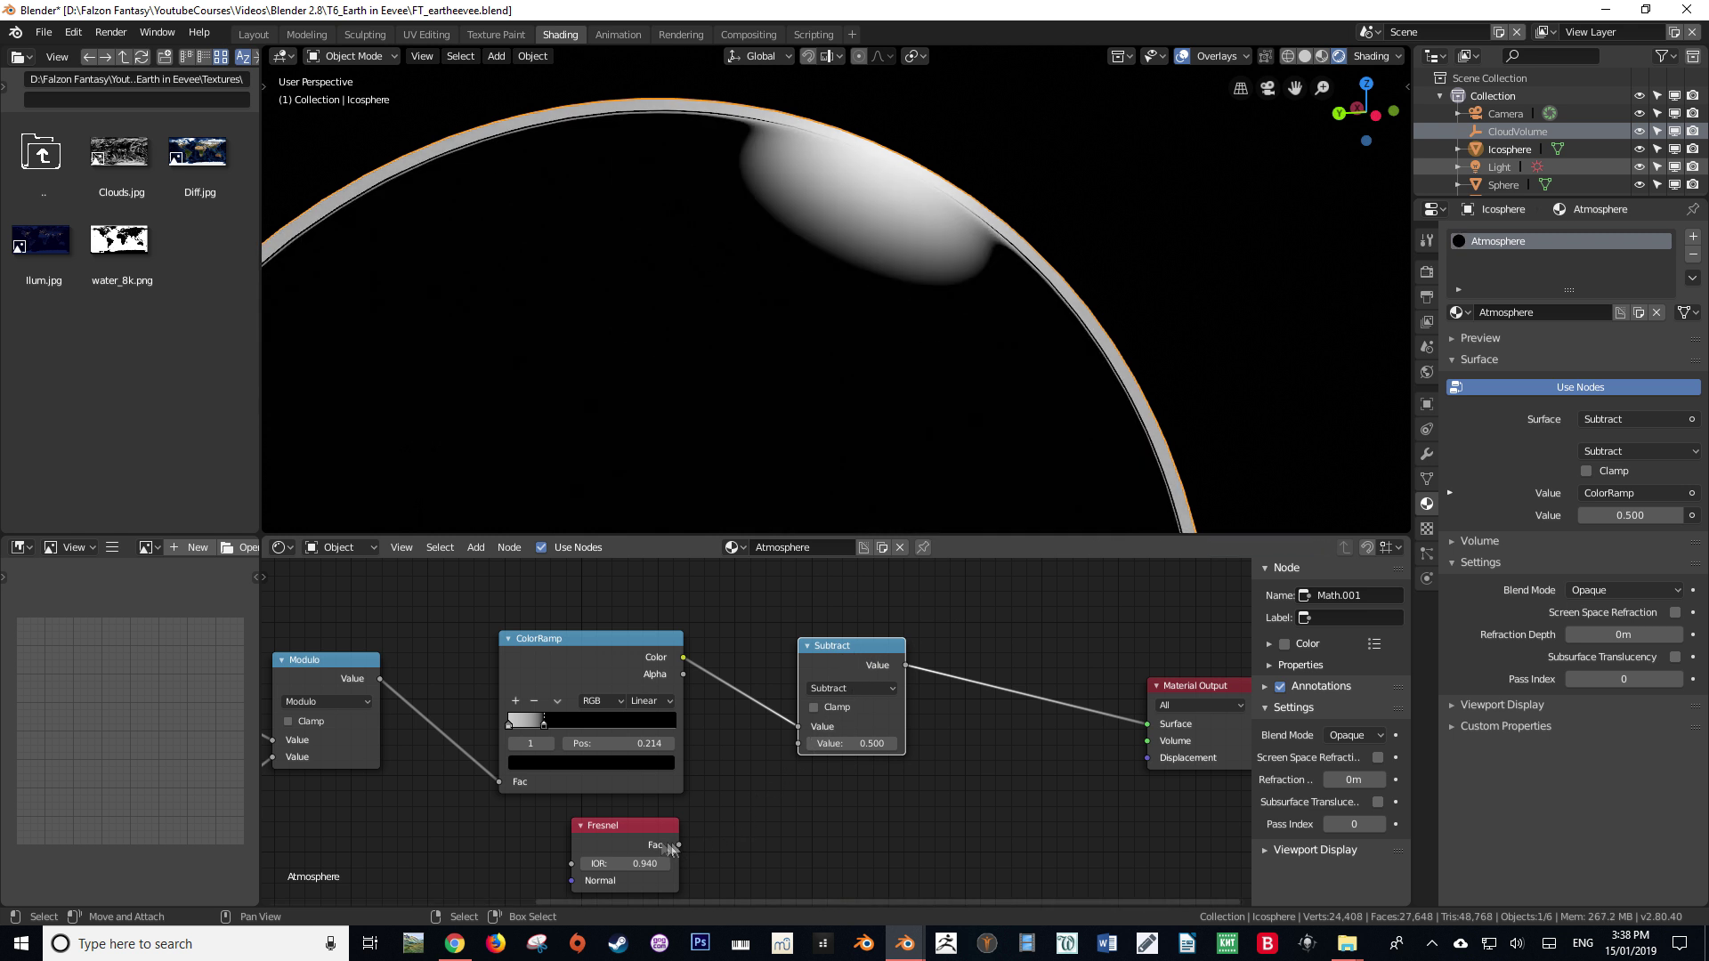
pyautogui.click(616, 833)
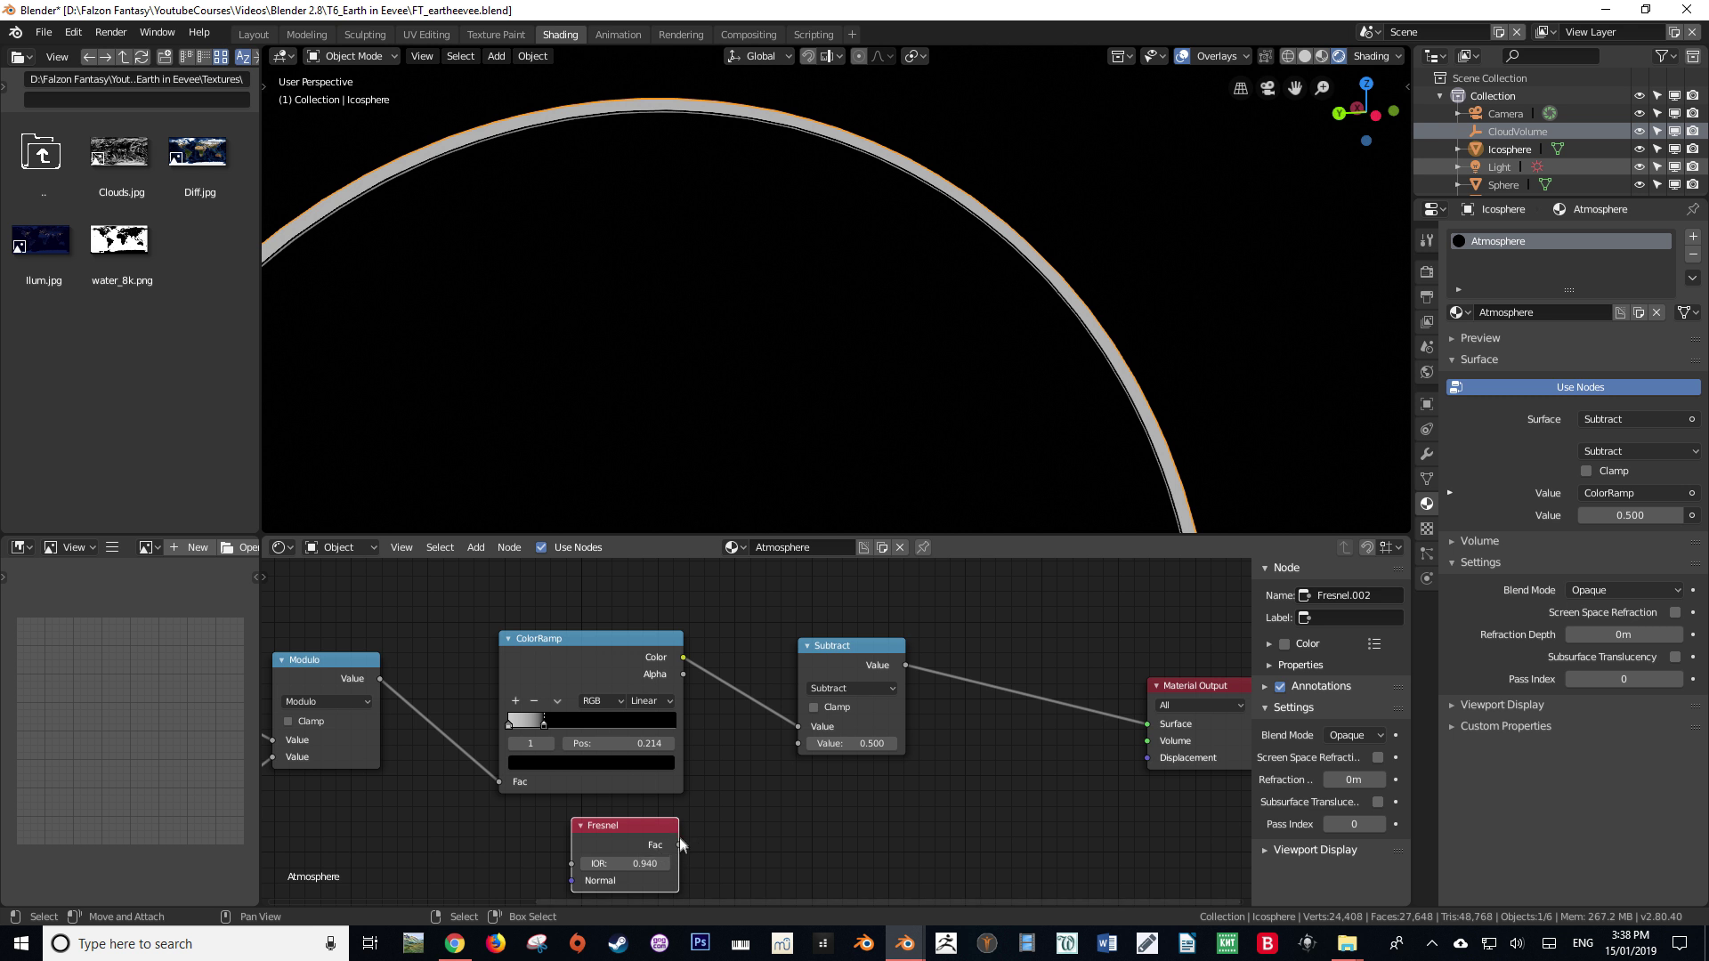
pyautogui.moveTo(680, 845); pyautogui.dragTo(801, 747)
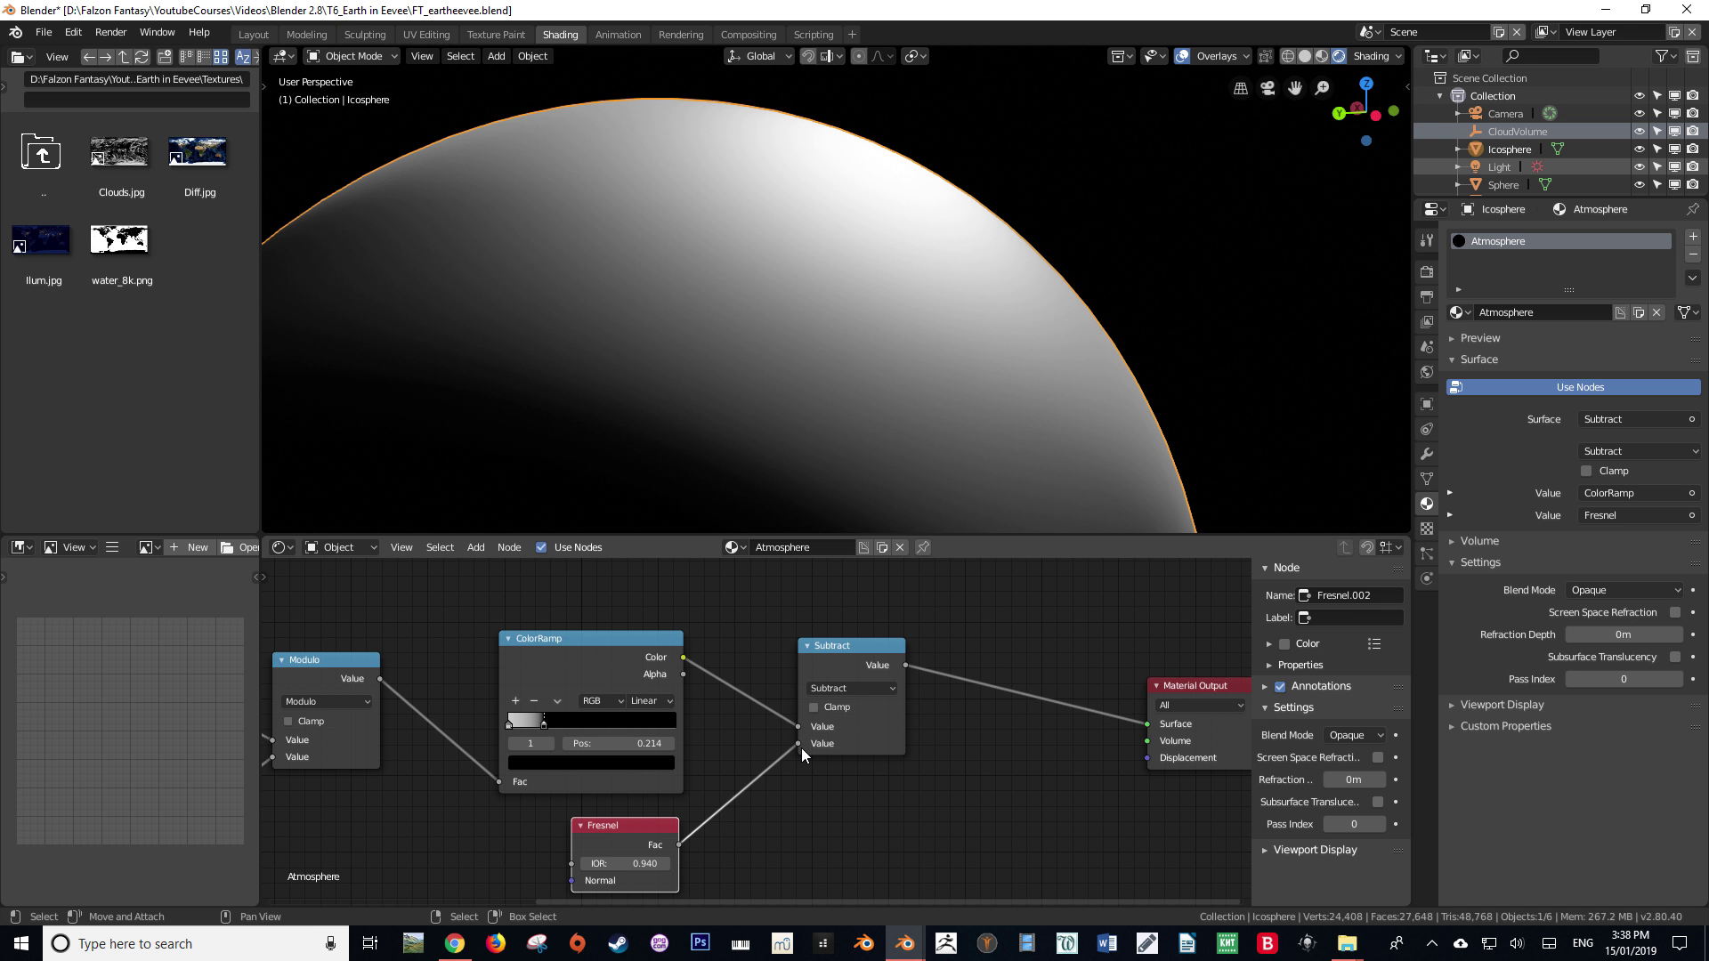
# Examine the atmosphere sphere's rim with the Subtract result applied, close up, from a distance and from several angles.
pyautogui.moveTo(830, 402)
pyautogui.mouseDown(button='middle')
pyautogui.moveTo(760, 360)
pyautogui.moveTo(777, 406)
pyautogui.moveTo(808, 415)
pyautogui.mouseUp(button='middle')
pyautogui.scroll(-4, 807, 413)
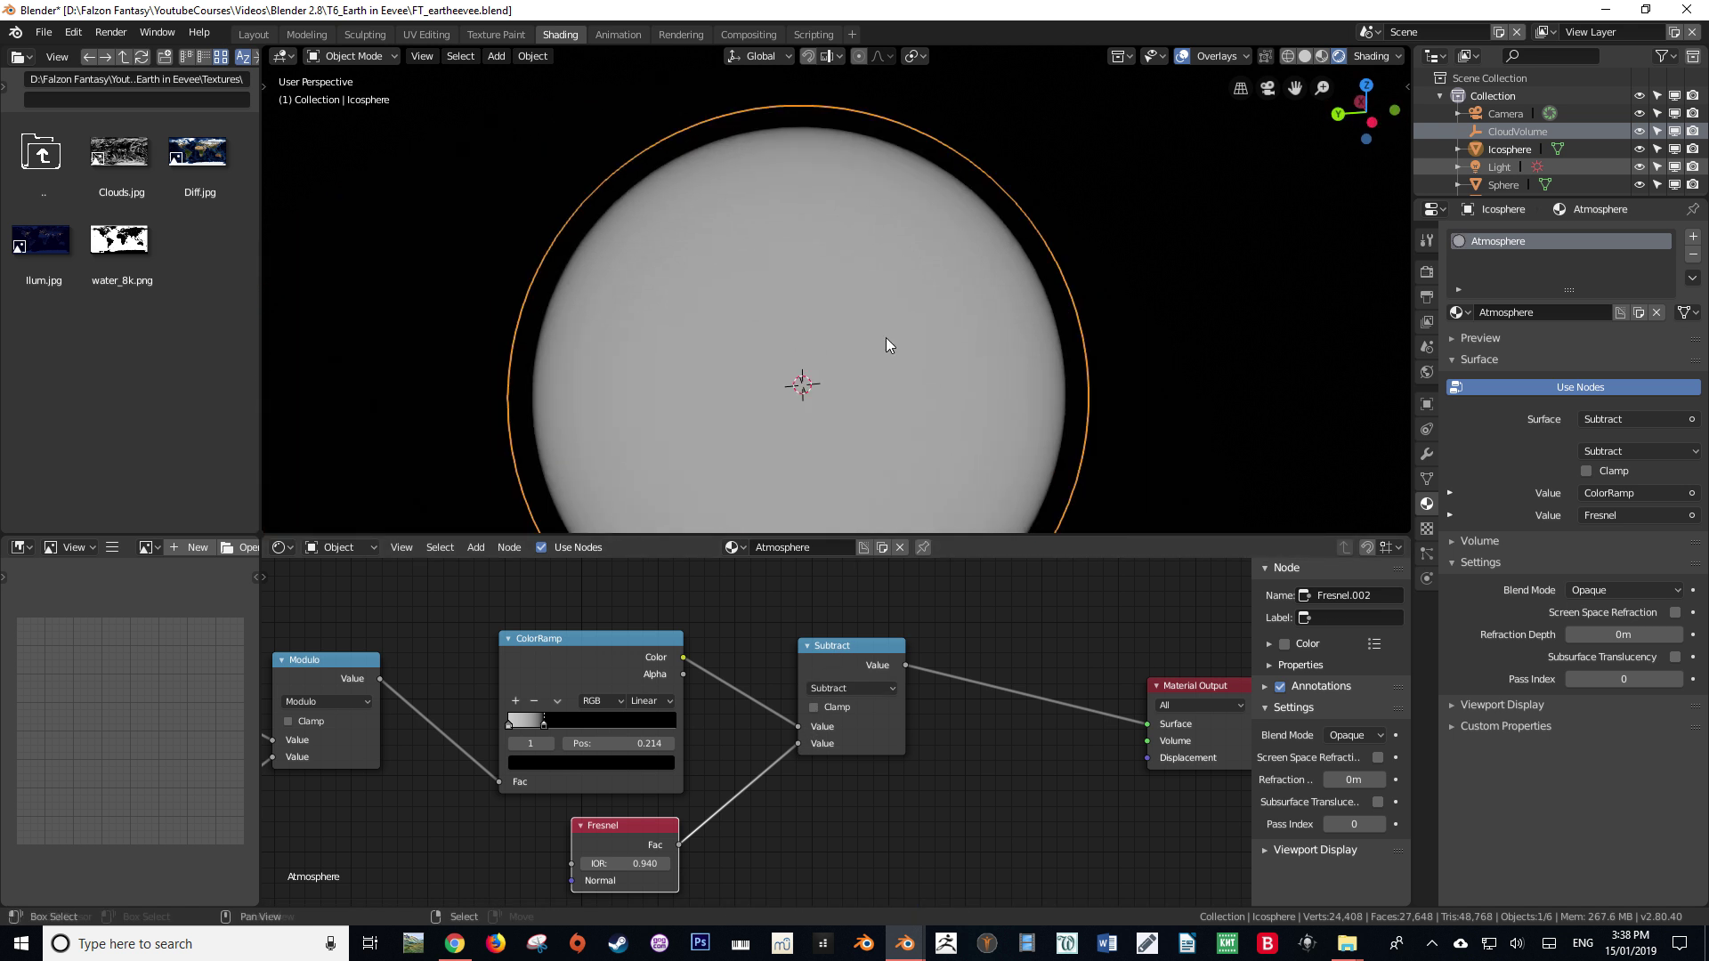
pyautogui.scroll(3, 904, 335)
pyautogui.scroll(3, 1047, 220)
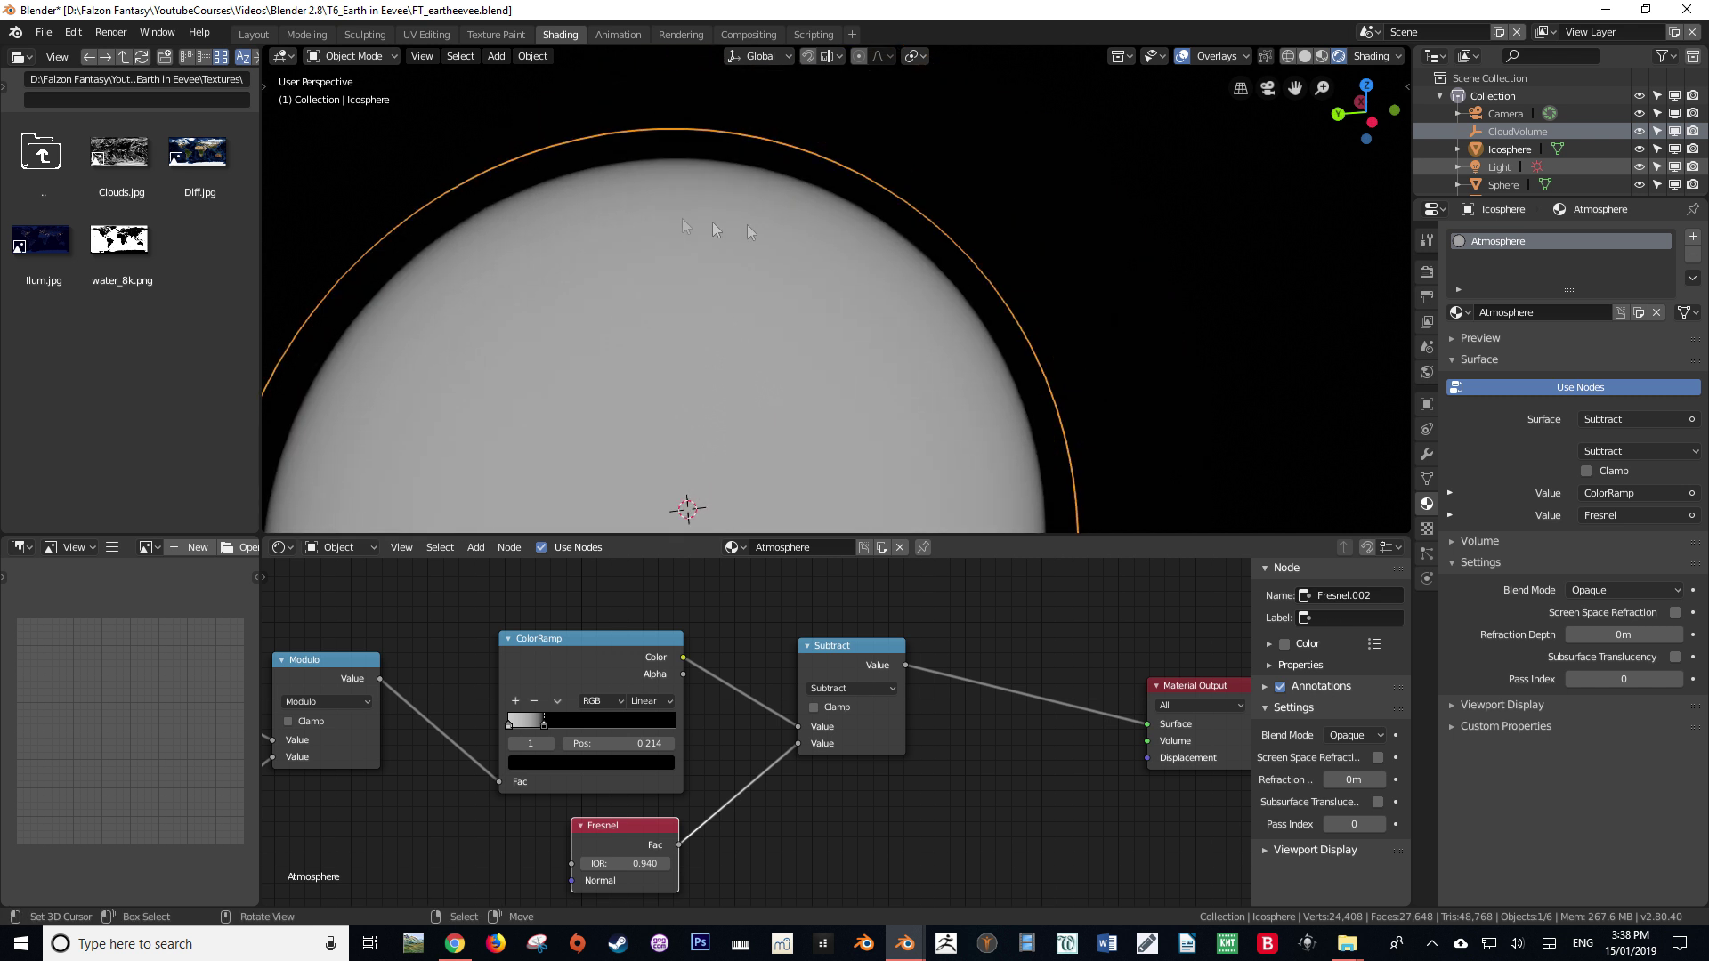
pyautogui.keyDown('shift'); pyautogui.moveTo(481, 284); pyautogui.dragTo(660, 309, button='middle'); pyautogui.keyUp('shift')
pyautogui.scroll(-4, 895, 421)
pyautogui.moveTo(895, 422); pyautogui.dragTo(1192, 392, button='middle')
pyautogui.moveTo(1003, 406); pyautogui.dragTo(869, 473, button='middle')
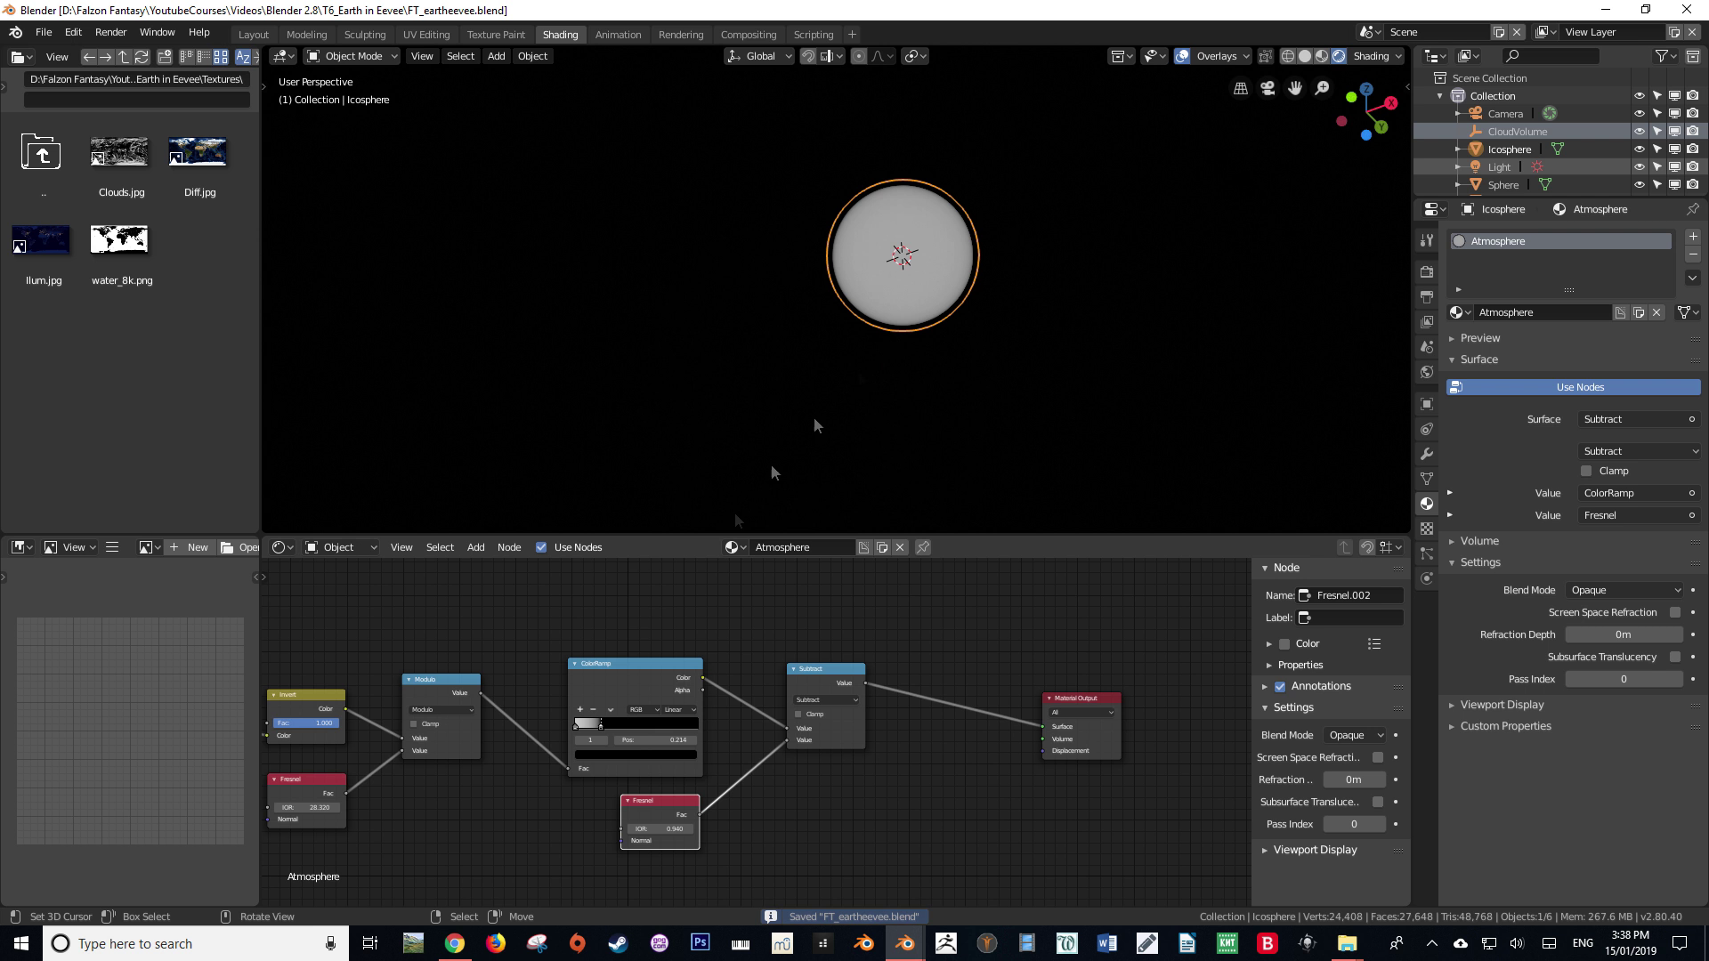
# Tidy the node layout by moving the first Fresnel and the Invert node slightly upward.
pyautogui.moveTo(495, 810); pyautogui.dragTo(695, 772, button='middle')
pyautogui.click(339, 676)
pyautogui.moveTo(348, 684); pyautogui.dragTo(370, 654)
pyautogui.click(498, 747)
pyautogui.moveTo(489, 660); pyautogui.dragTo(485, 639)
pyautogui.scroll(2, 390, 666)
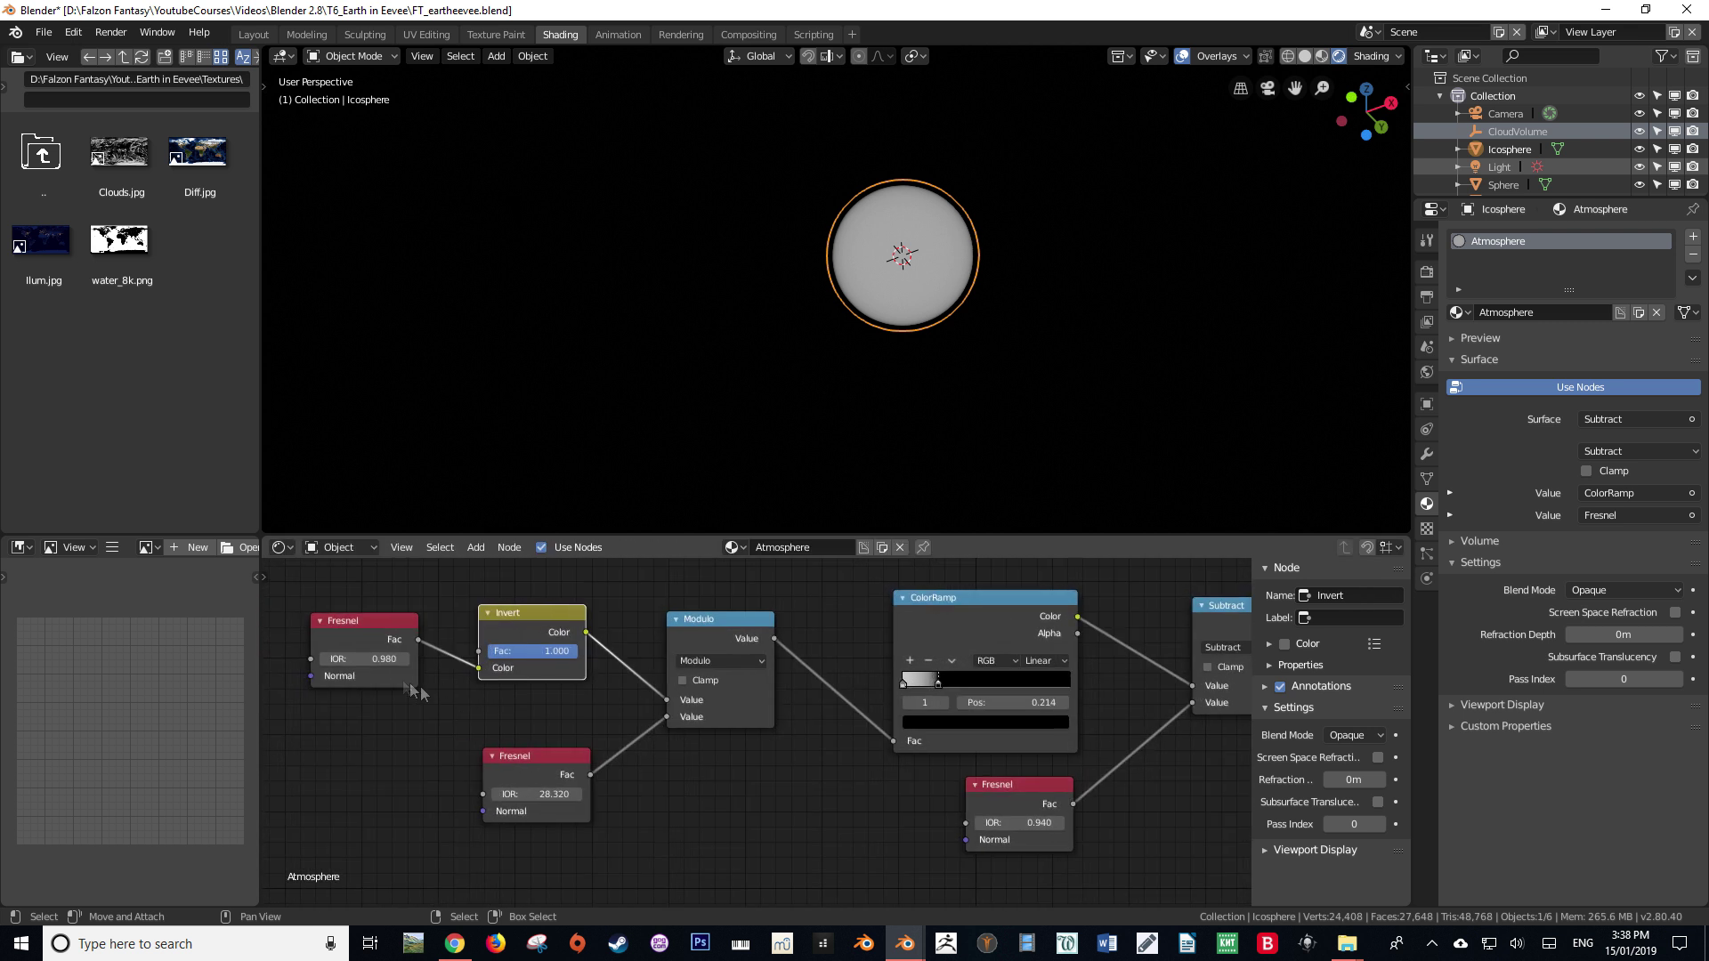
pyautogui.moveTo(526, 713); pyautogui.dragTo(500, 715, button='middle')
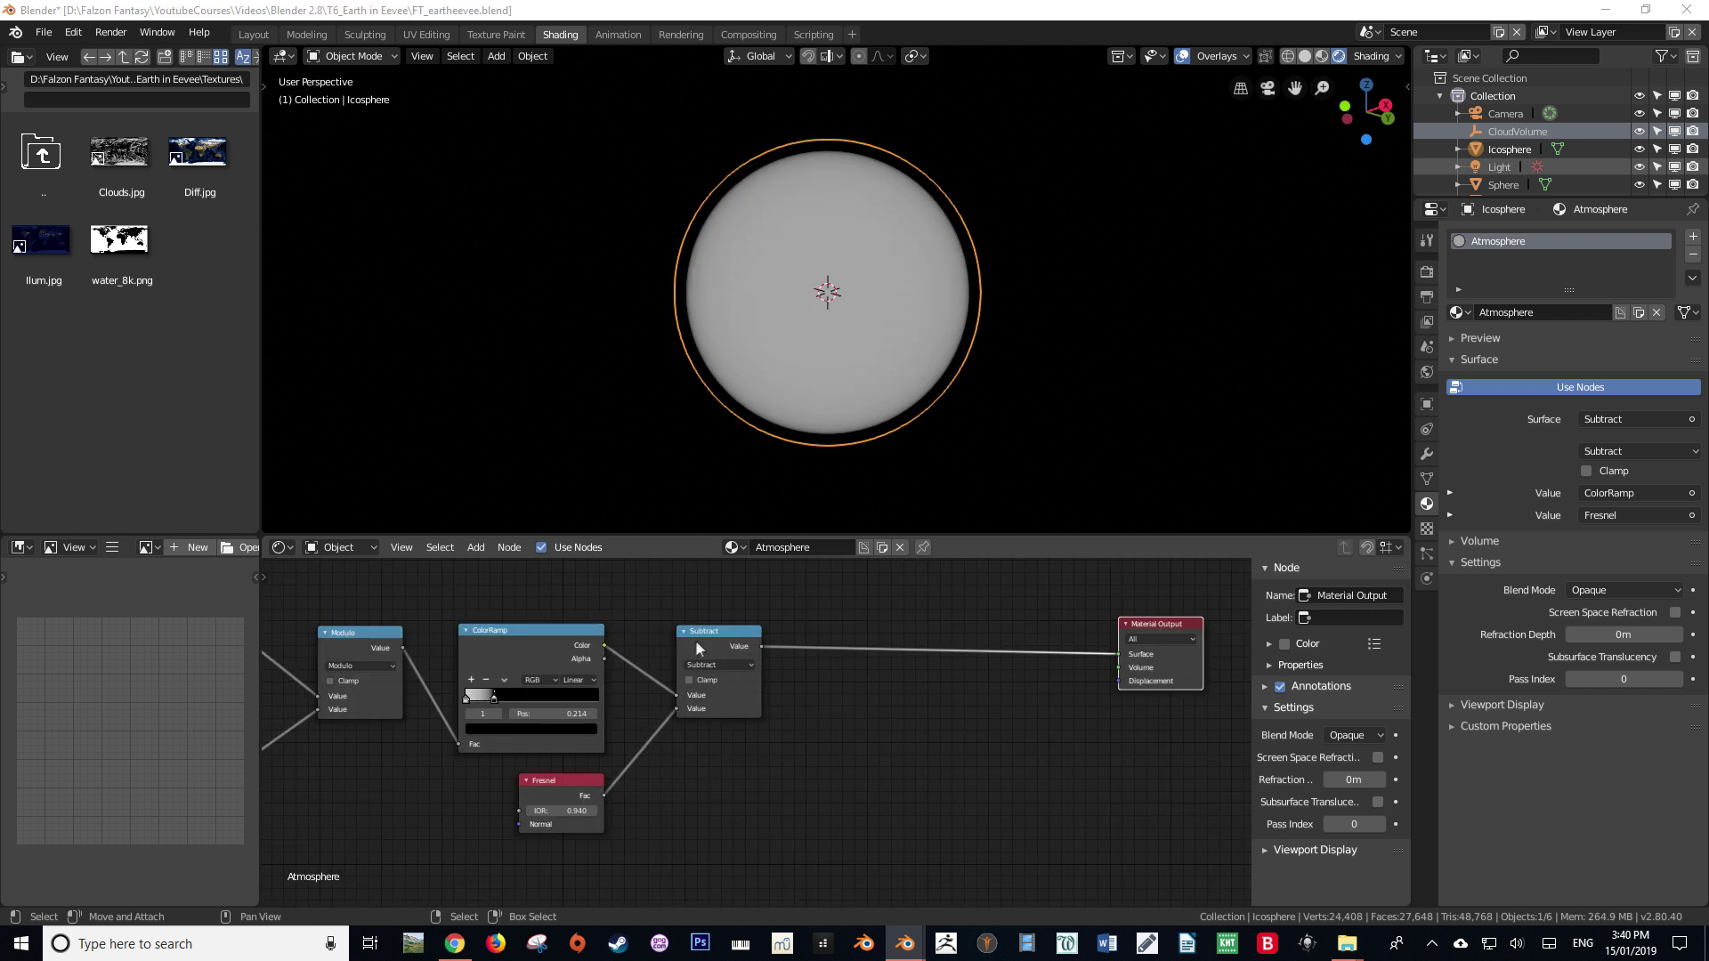
# Duplicate the Subtract node and insert the copy on the link between the original and the Material Output.
pyautogui.click(709, 634)
pyautogui.hotkey('shift', 'd')
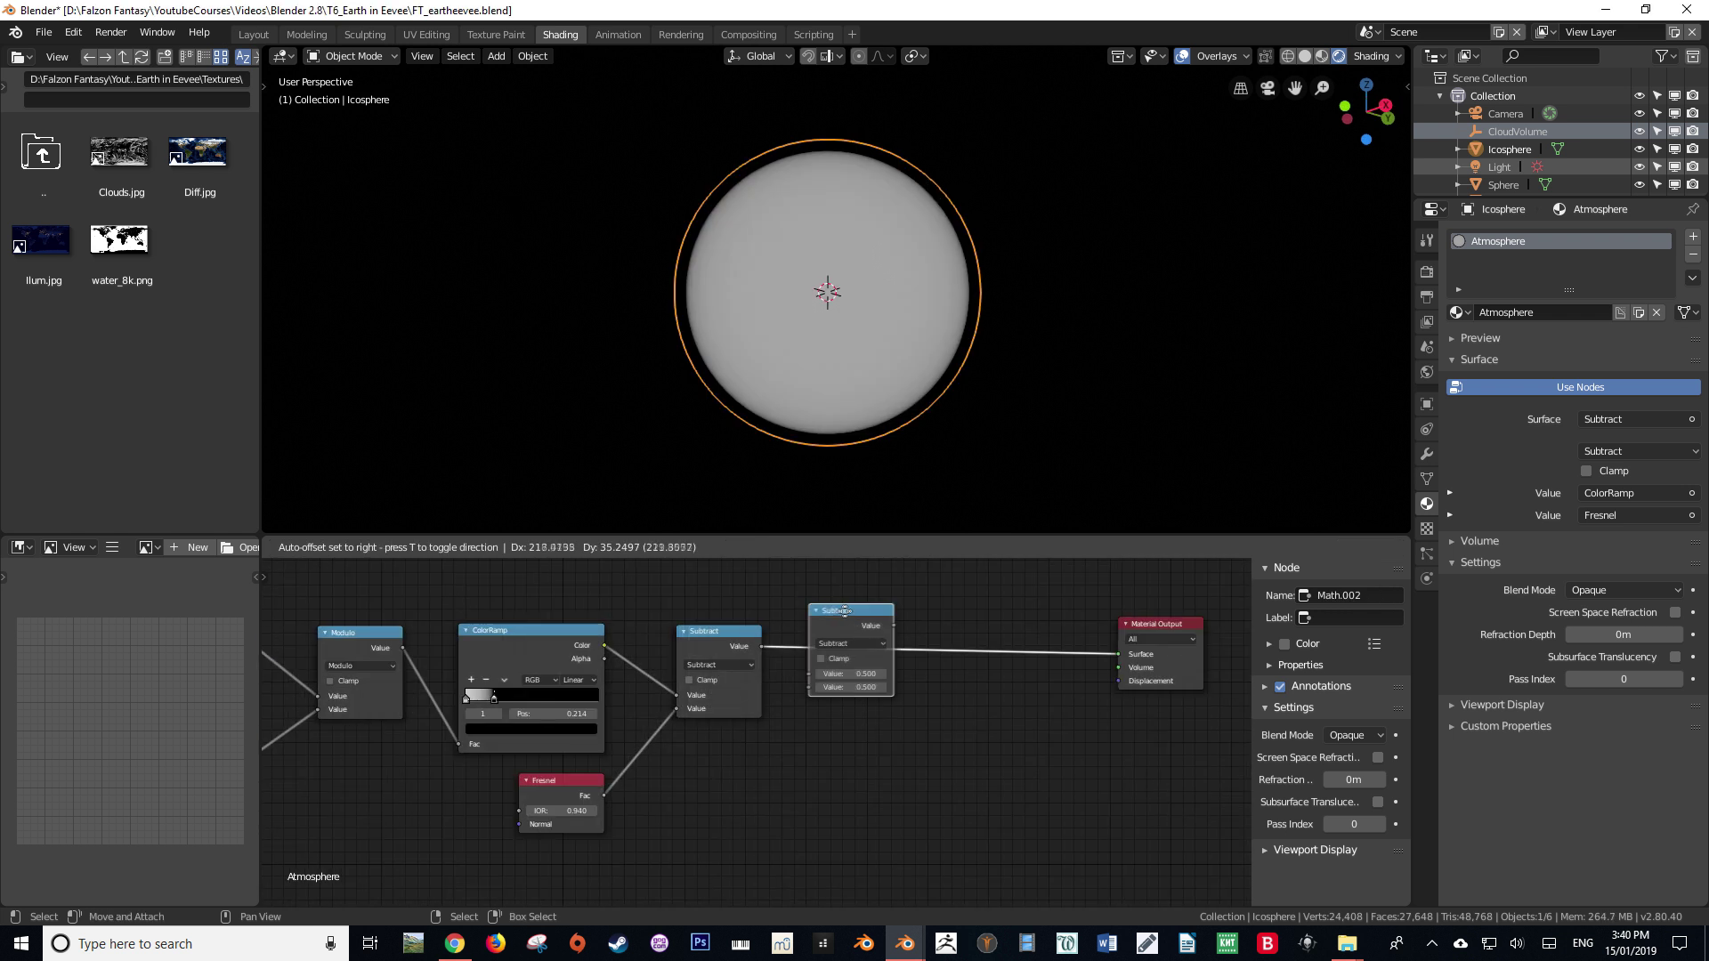
pyautogui.click(879, 640)
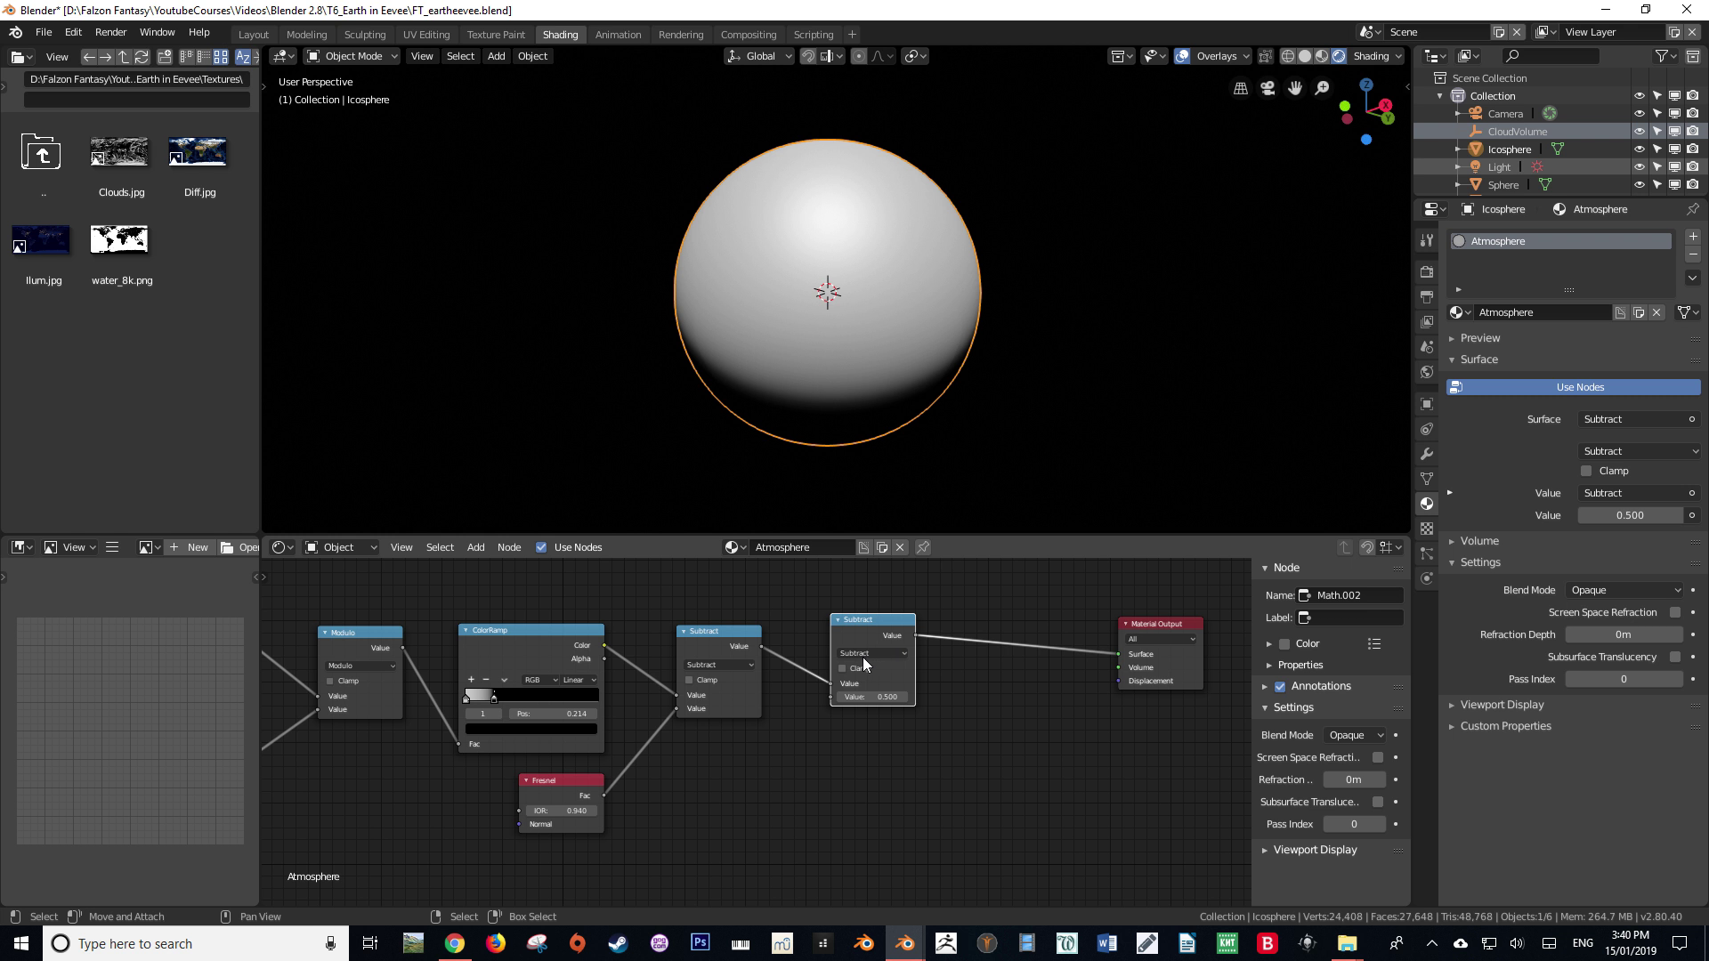
# Set the duplicated Math node to Multiply and enable Clamp on both it and the Subtract node before it.
pyautogui.click(862, 656)
pyautogui.click(863, 662)
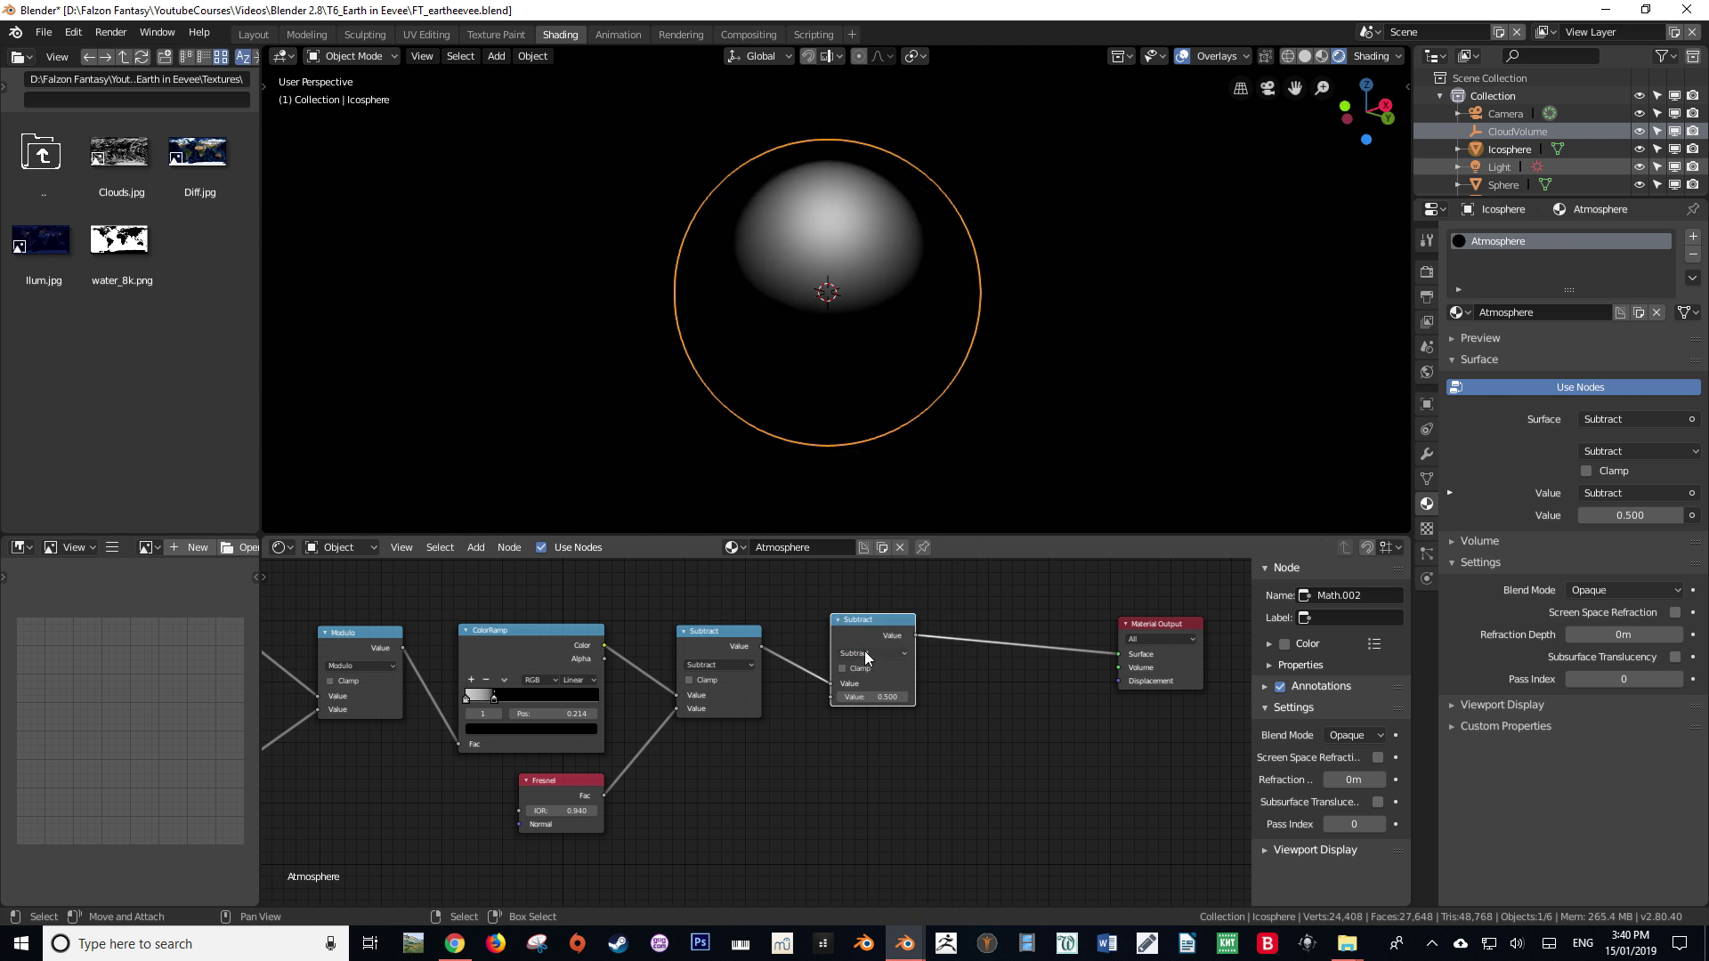
pyautogui.click(864, 653)
pyautogui.click(871, 612)
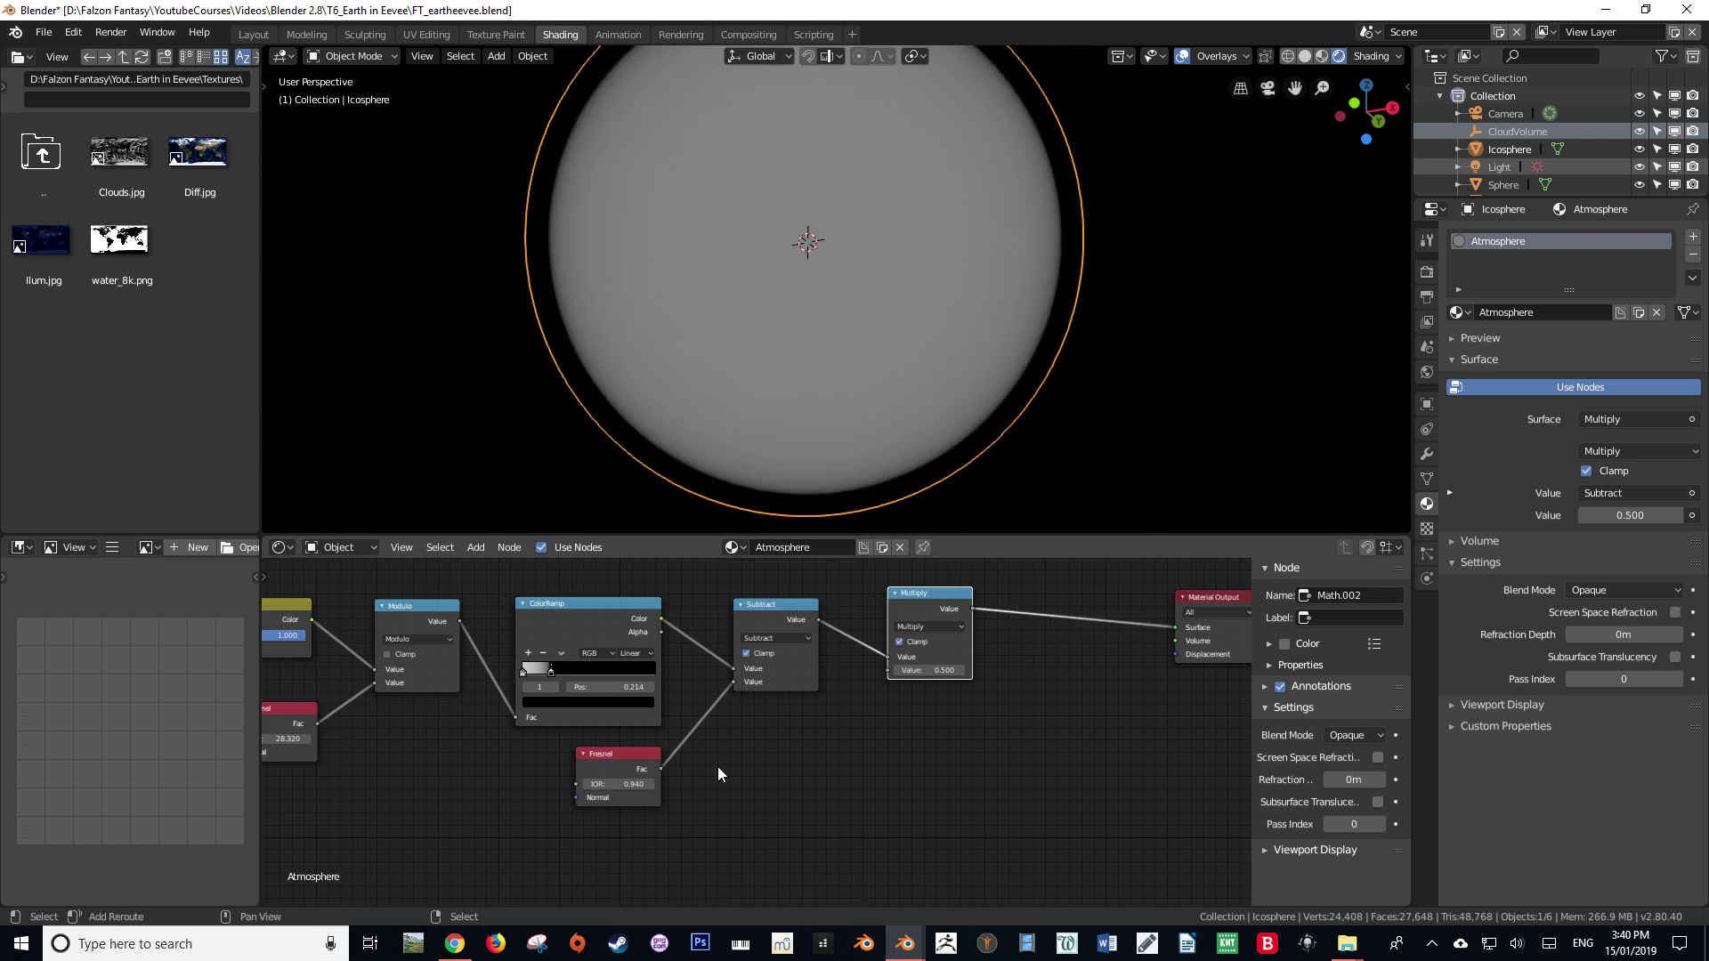
# Add a Layer Weight node and place it directly below the 0.94 Fresnel node.
pyautogui.hotkey('shift', 'a')
pyautogui.moveTo(717, 766)
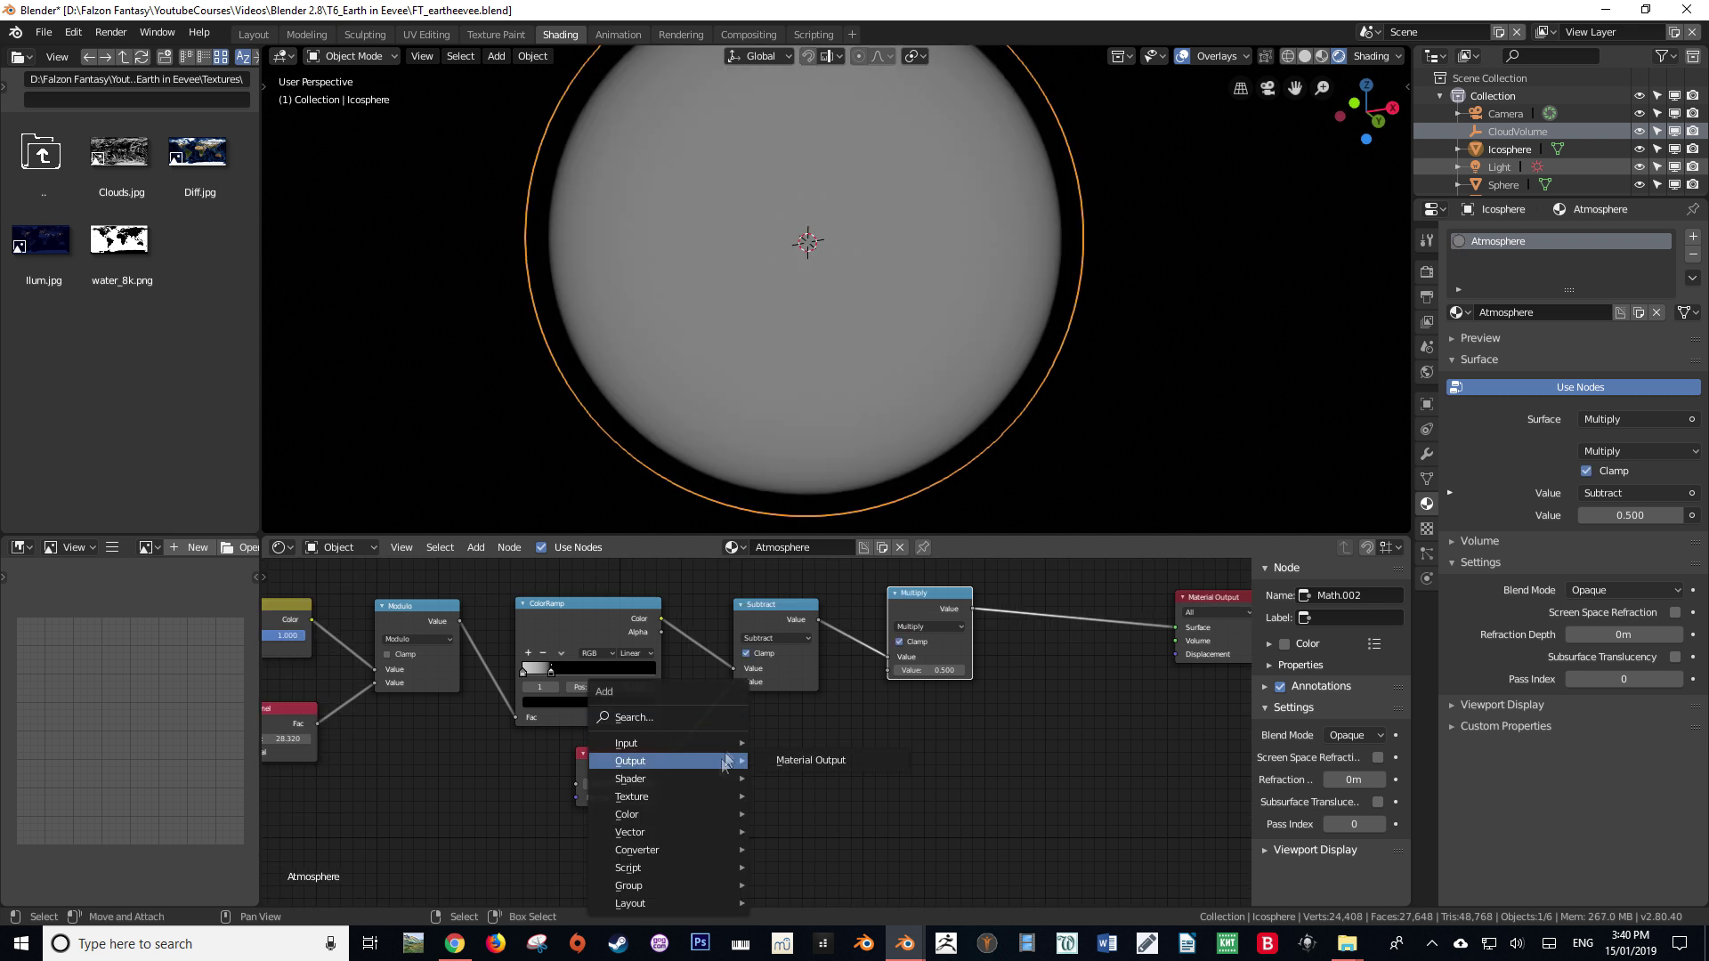
pyautogui.click(703, 717)
pyautogui.write('Layer')
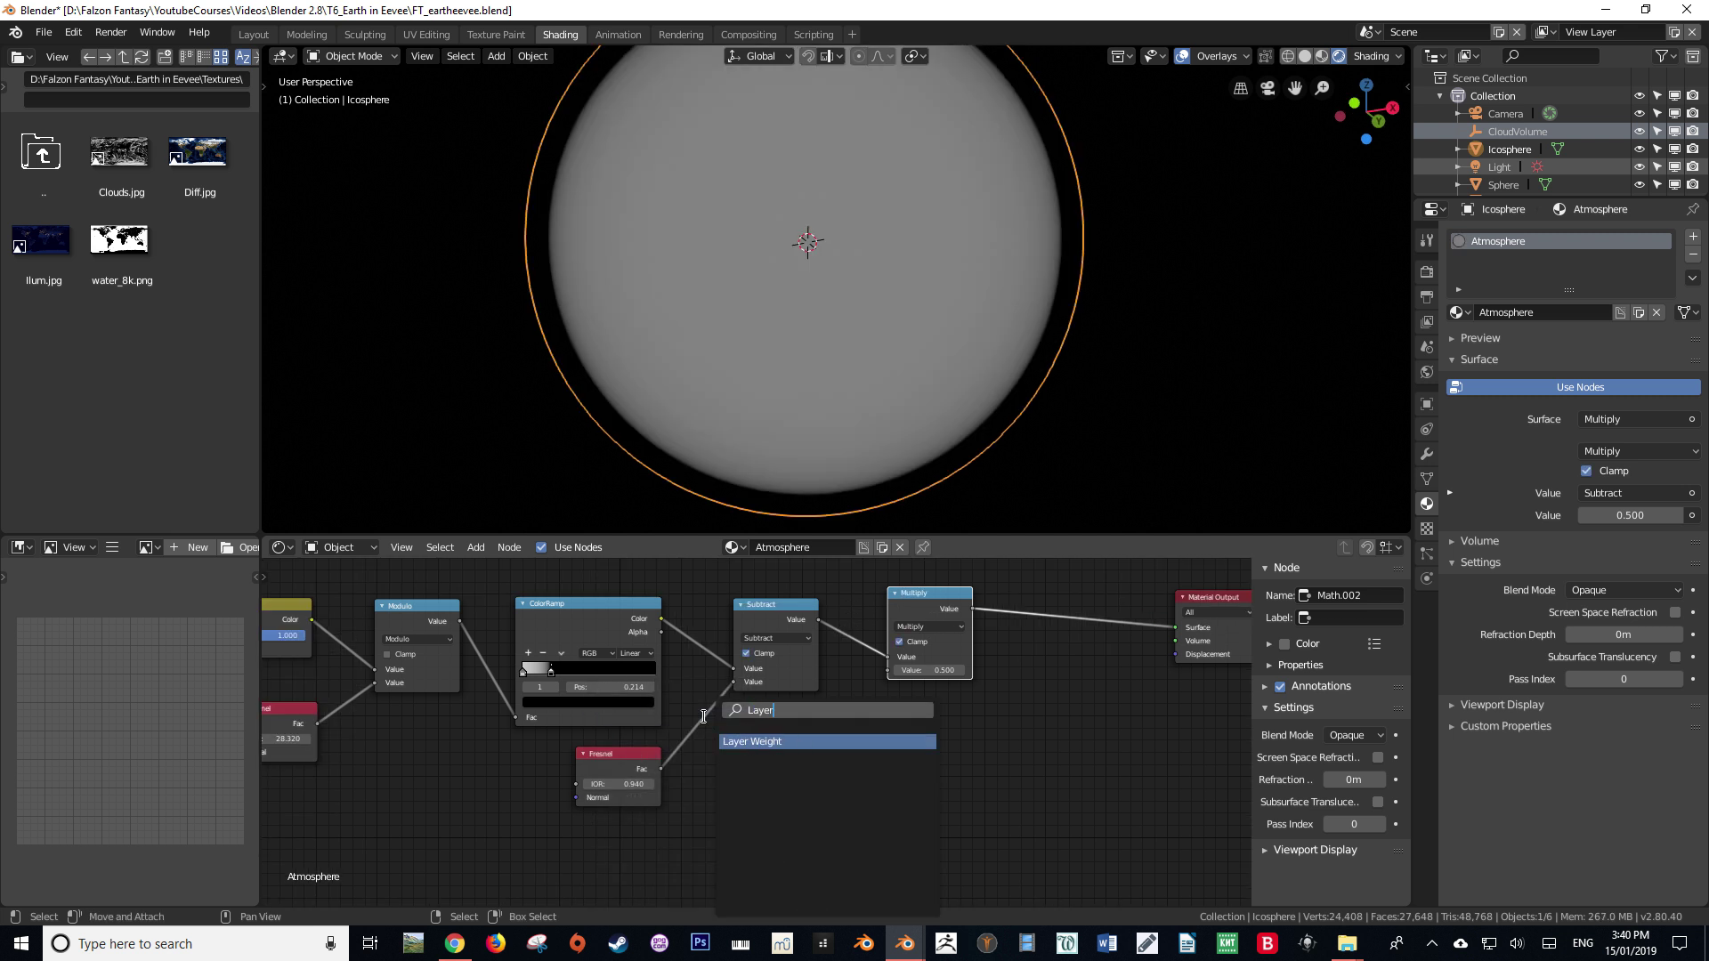
pyautogui.press('Return')
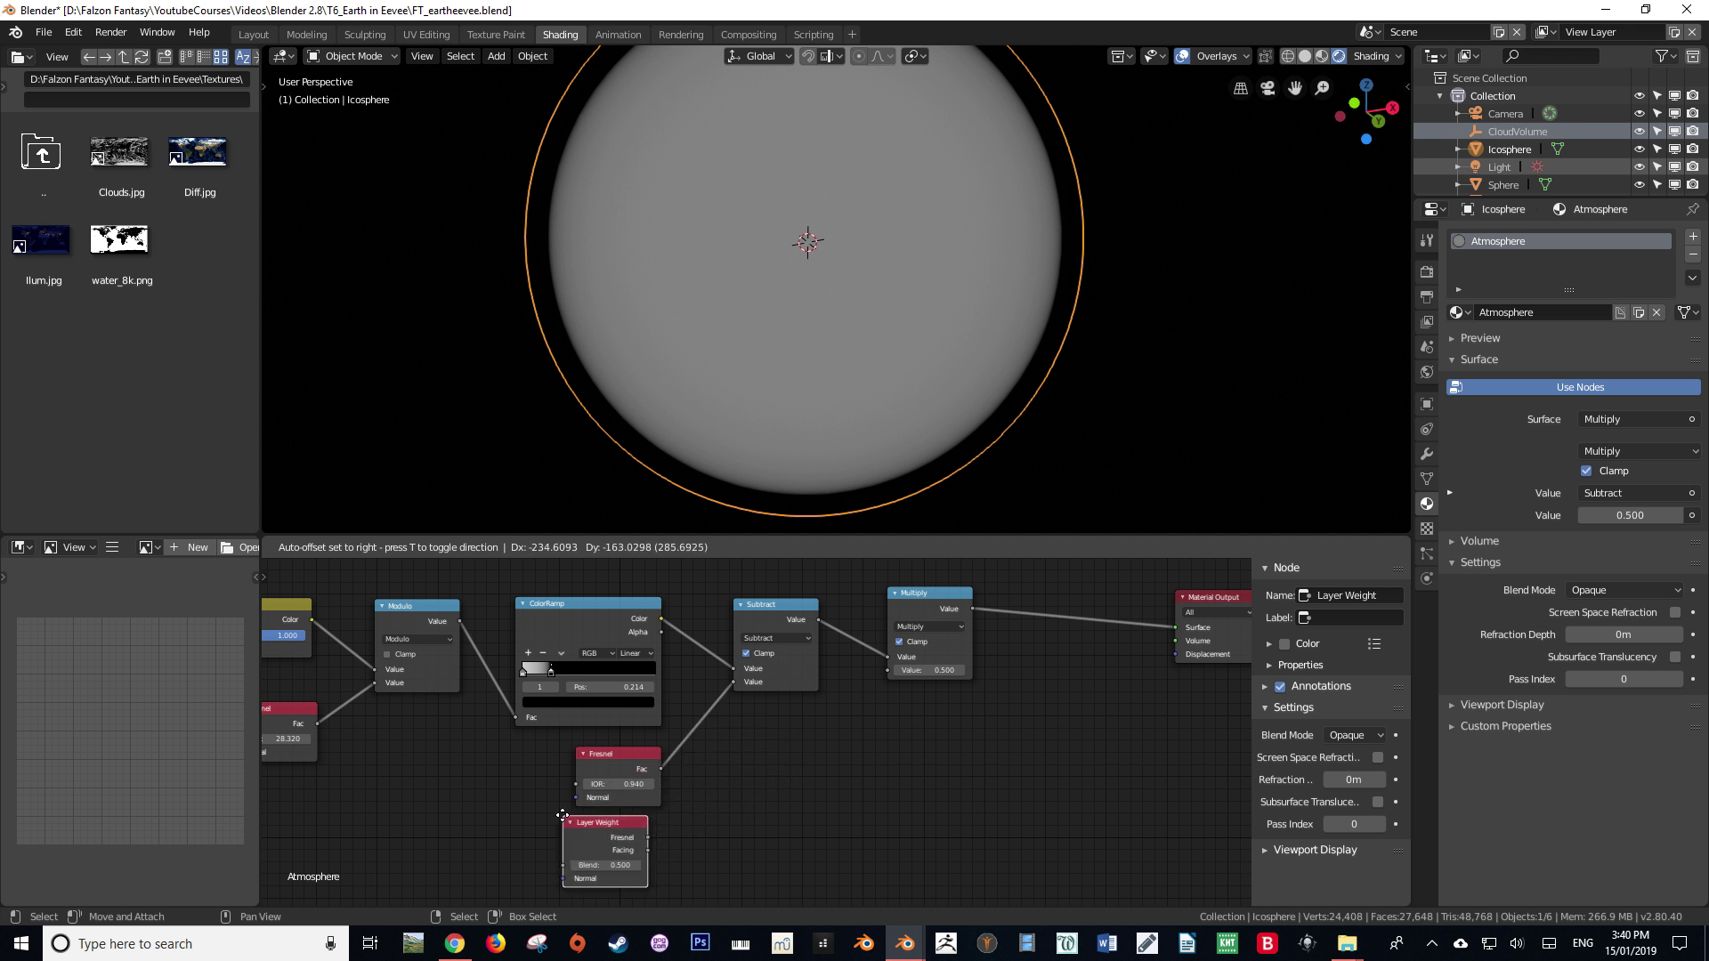
pyautogui.click(573, 814)
# Add a second ColorRamp beside the Layer Weight node and connect the Layer Weight's Fresnel output to its Fac input.
pyautogui.moveTo(726, 828); pyautogui.dragTo(673, 747, button='middle')
pyautogui.hotkey('shift', 'a')
pyautogui.click(630, 719)
pyautogui.write('colo')
pyautogui.press('Return')
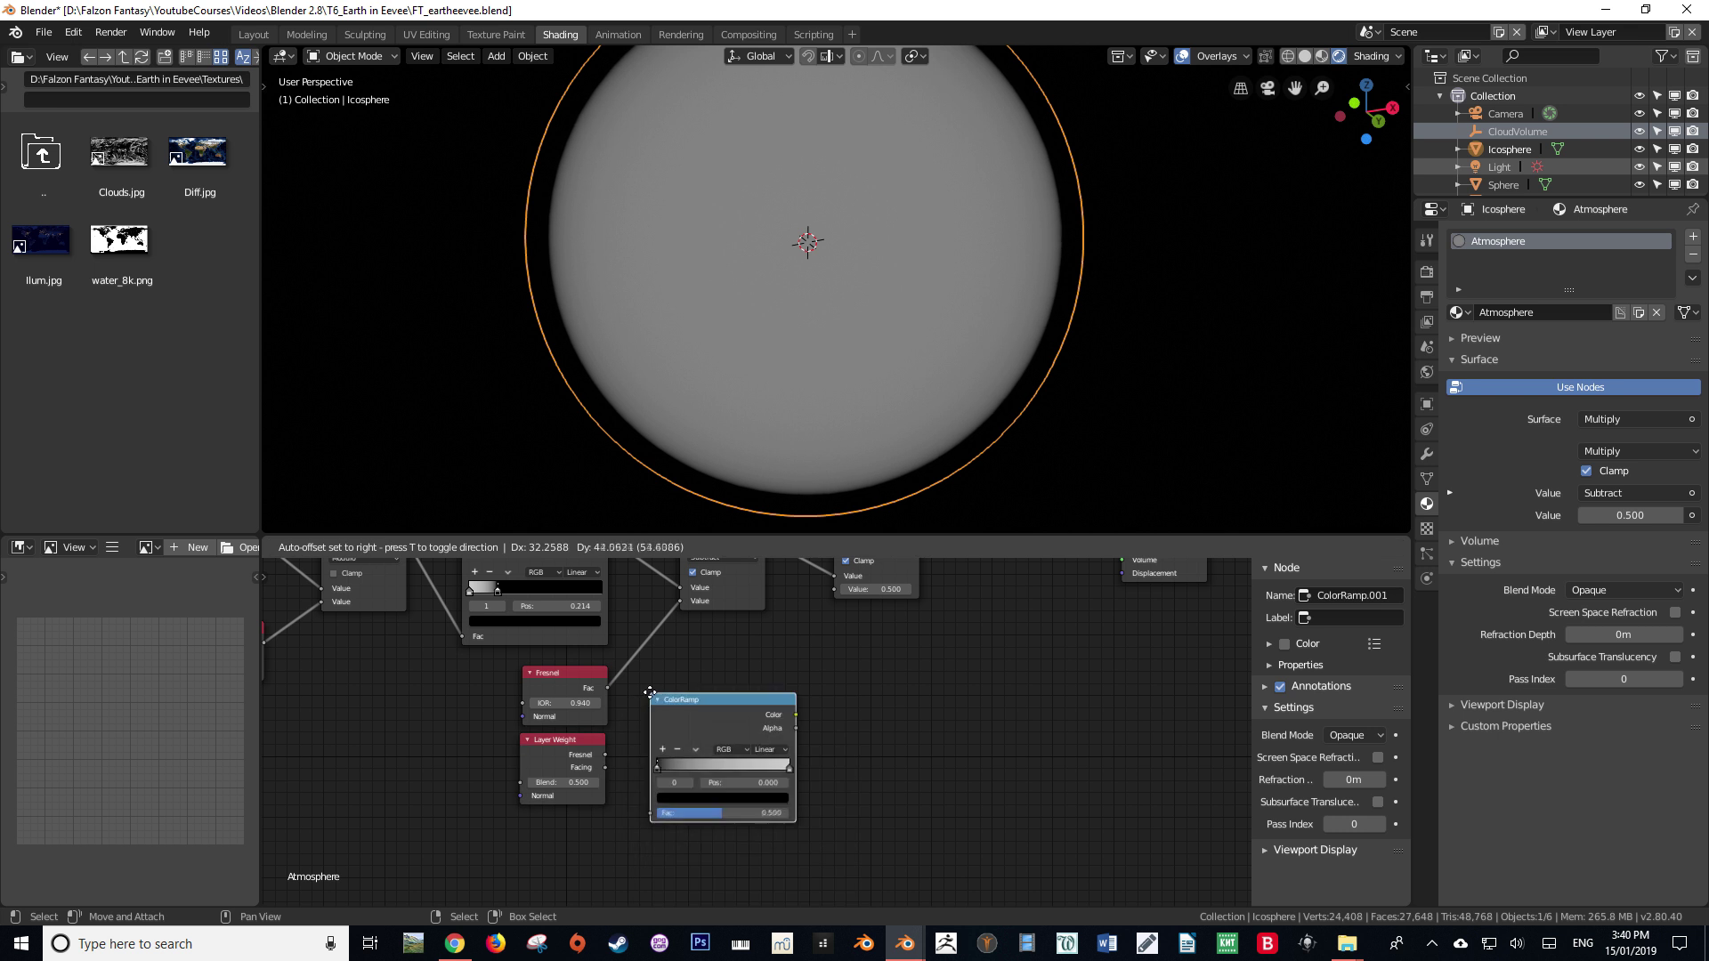
pyautogui.click(634, 719)
pyautogui.moveTo(604, 757); pyautogui.dragTo(650, 813)
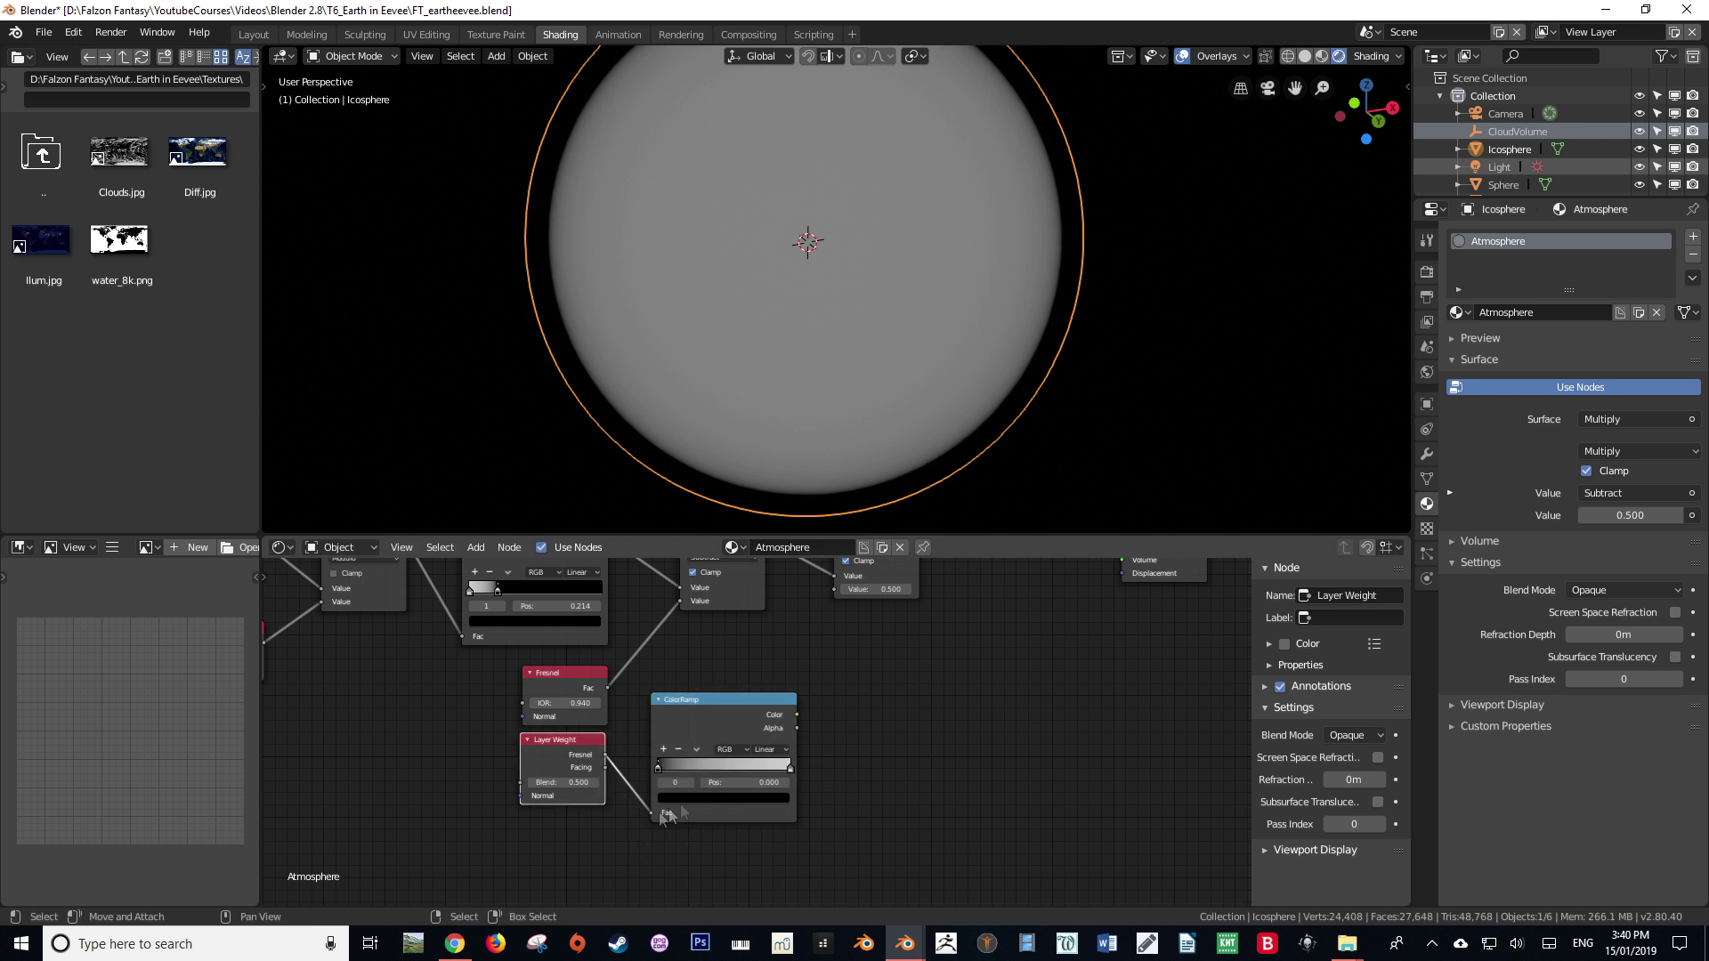
# Set the Layer Weight node's Blend to 0.225.
pyautogui.moveTo(586, 798); pyautogui.dragTo(555, 822, button='middle')
pyautogui.doubleClick(524, 809)
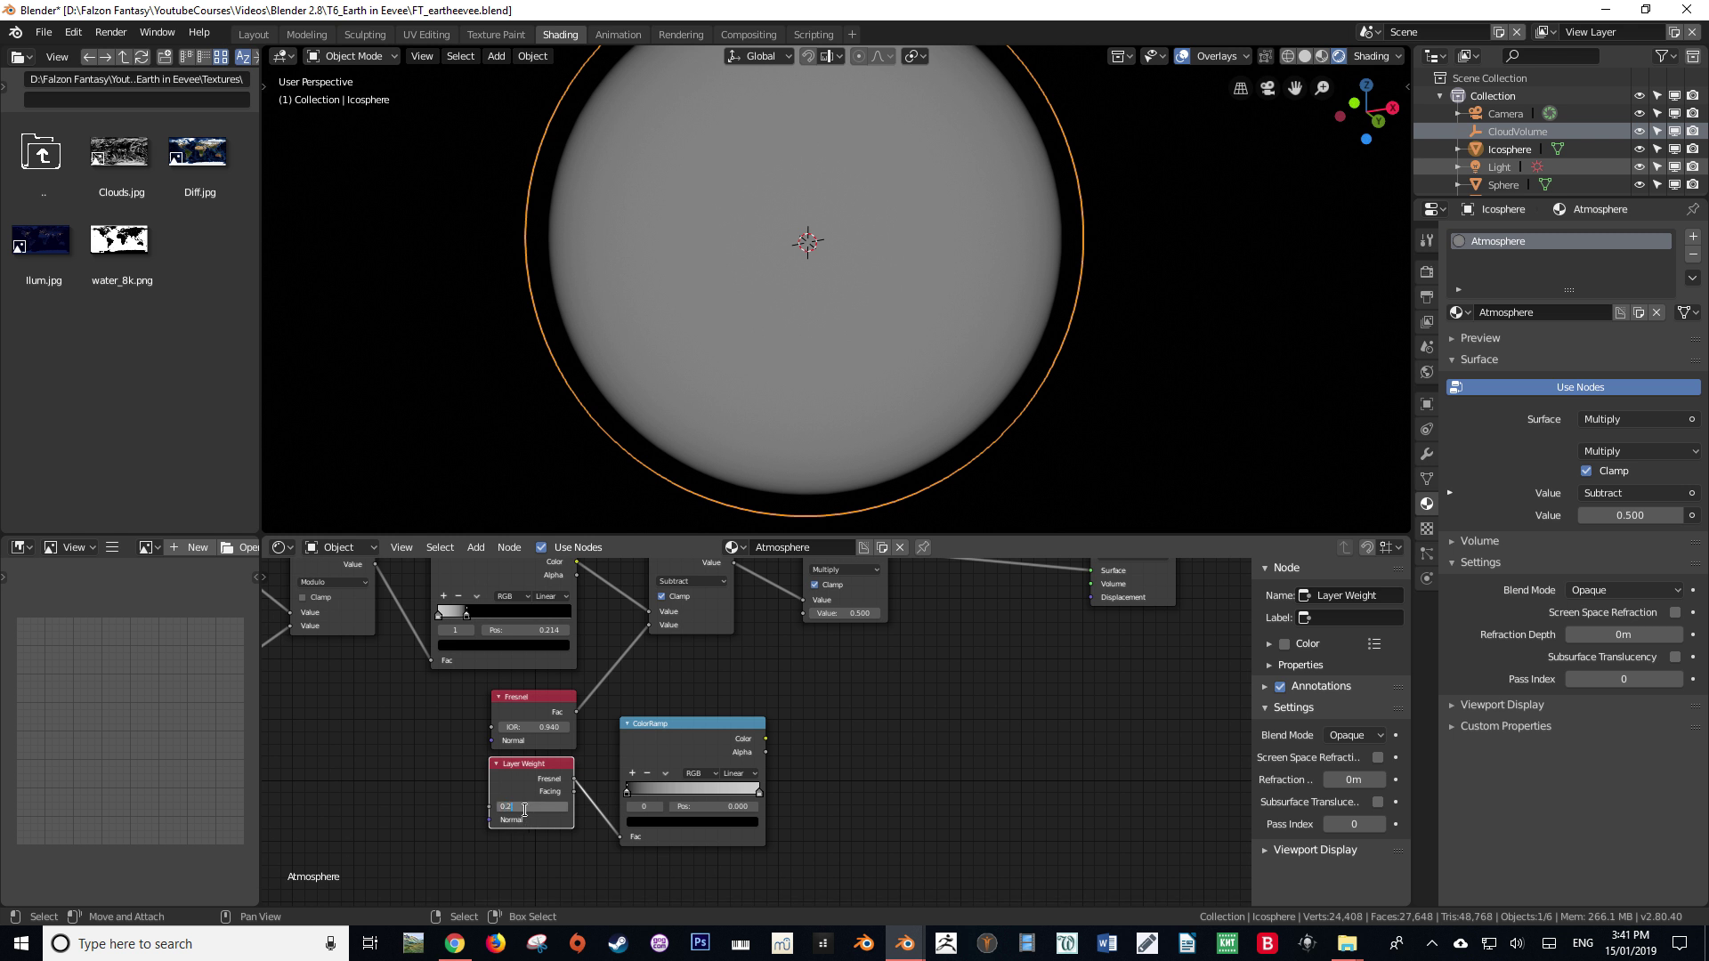
pyautogui.write('0.225')
pyautogui.press('Return')
# Change the new ColorRamp's interpolation to Cardinal.
pyautogui.scroll(2, 595, 818)
pyautogui.moveTo(622, 816); pyautogui.dragTo(578, 802, button='middle')
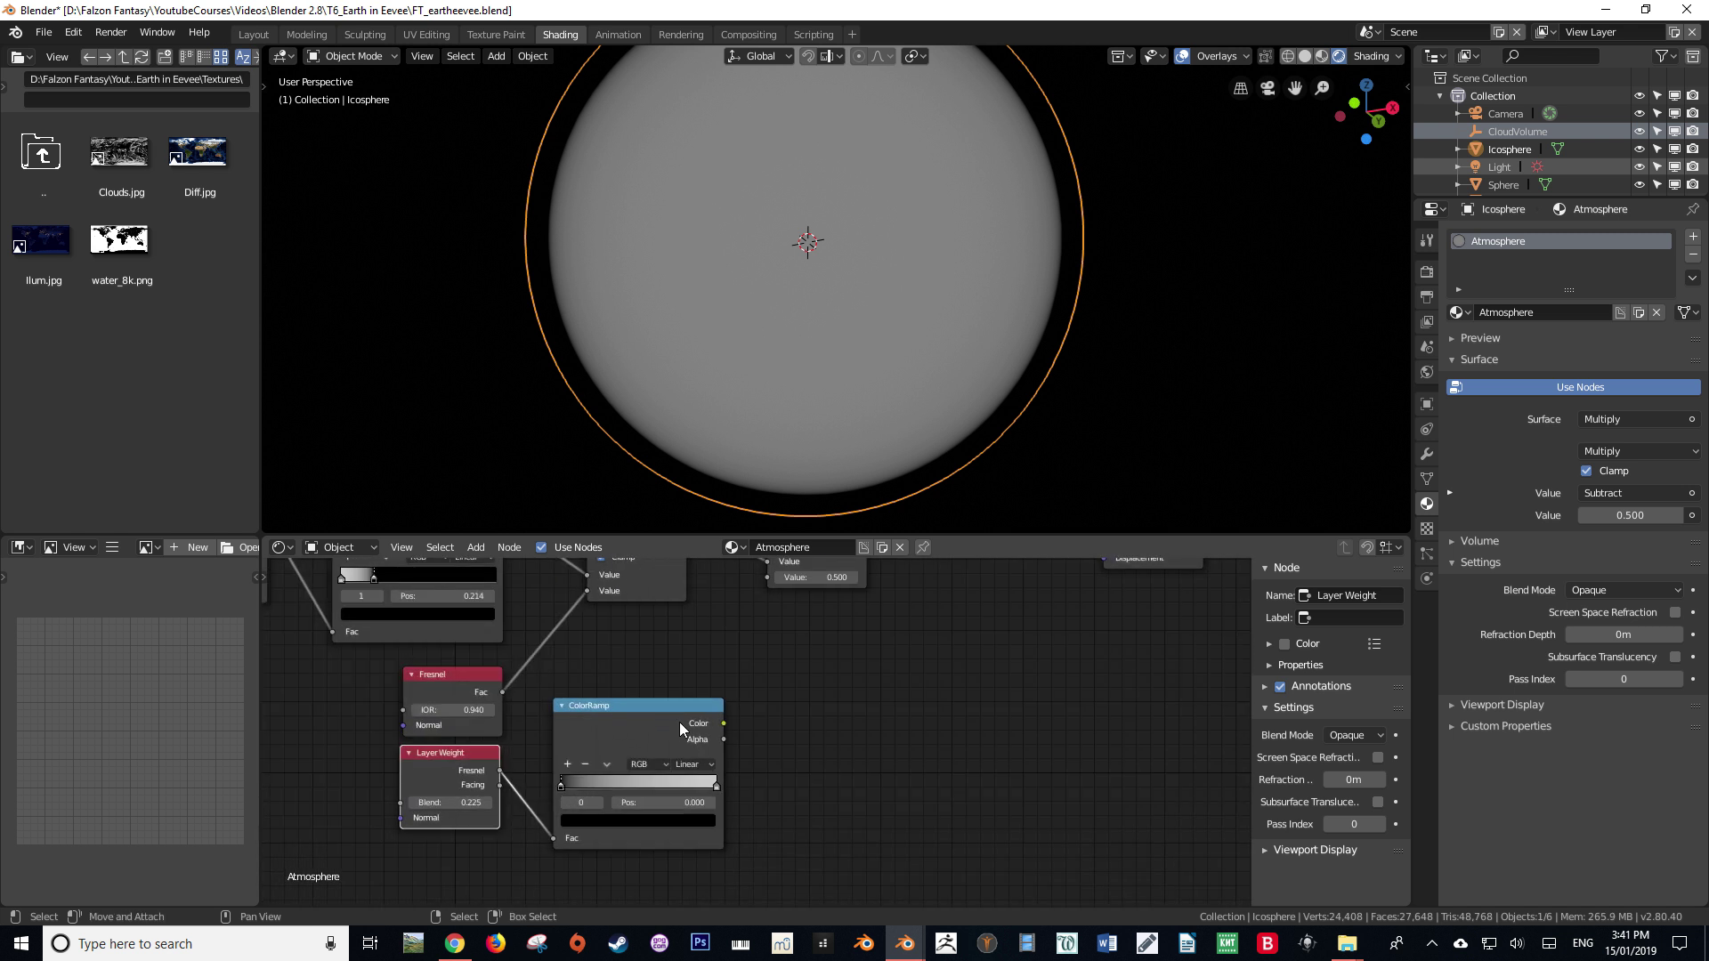
pyautogui.click(689, 766)
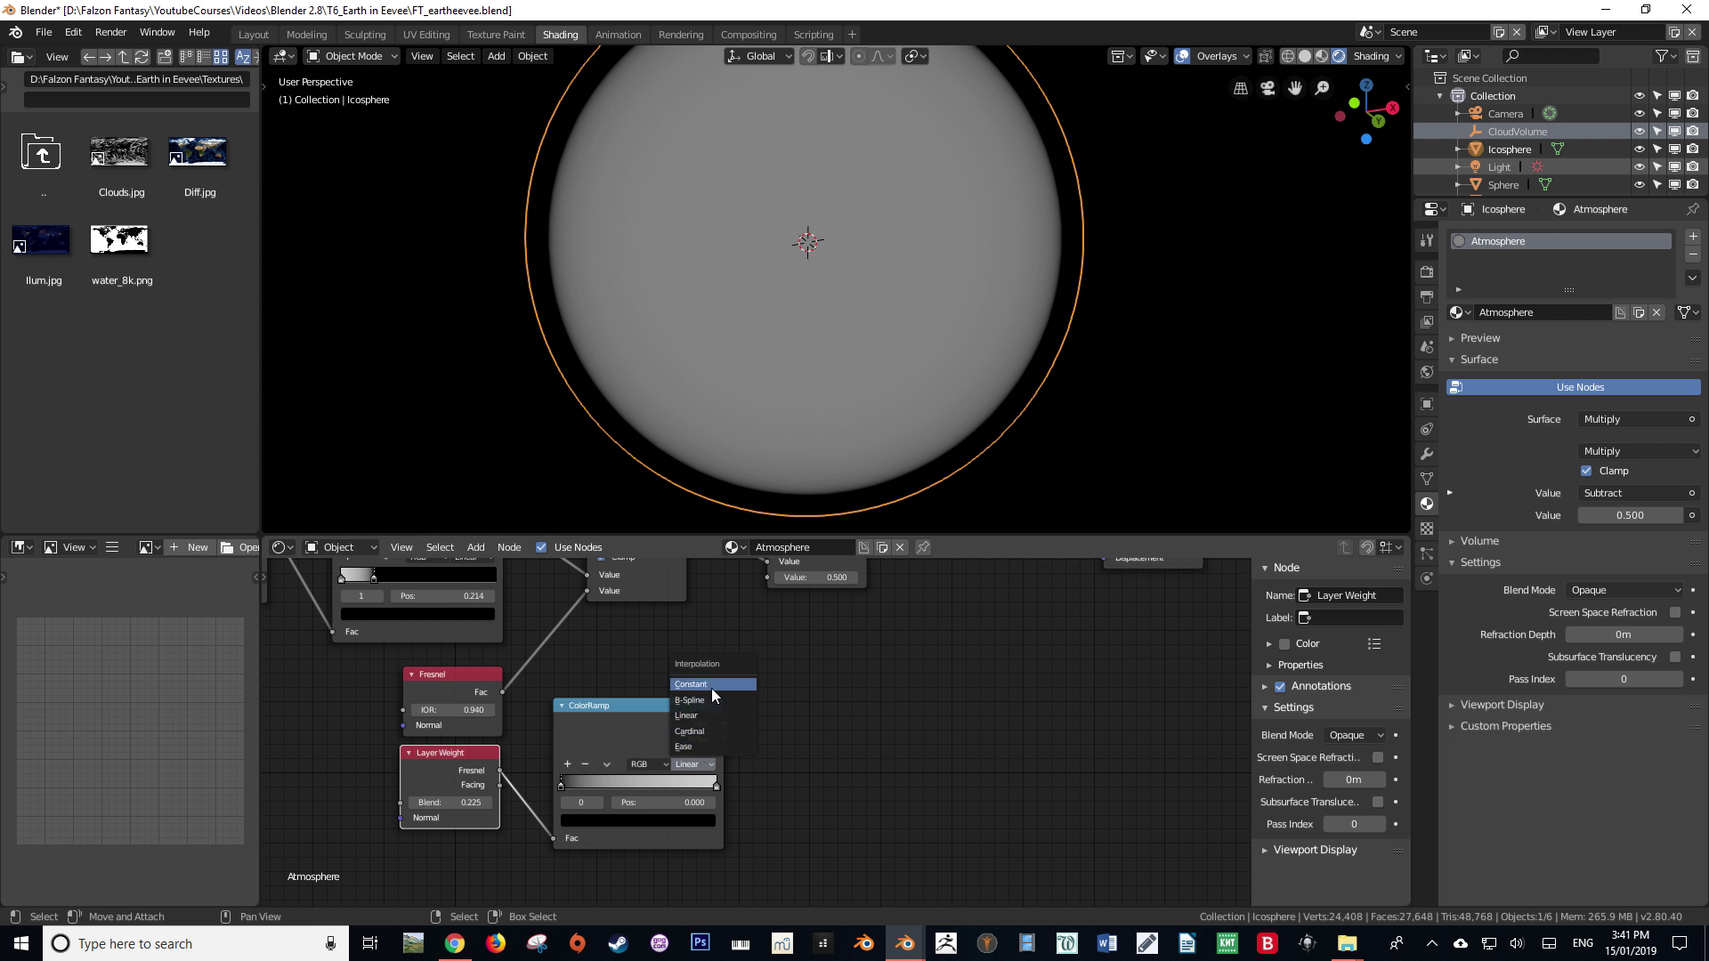
pyautogui.click(708, 730)
pyautogui.moveTo(792, 732); pyautogui.dragTo(780, 735, button='middle')
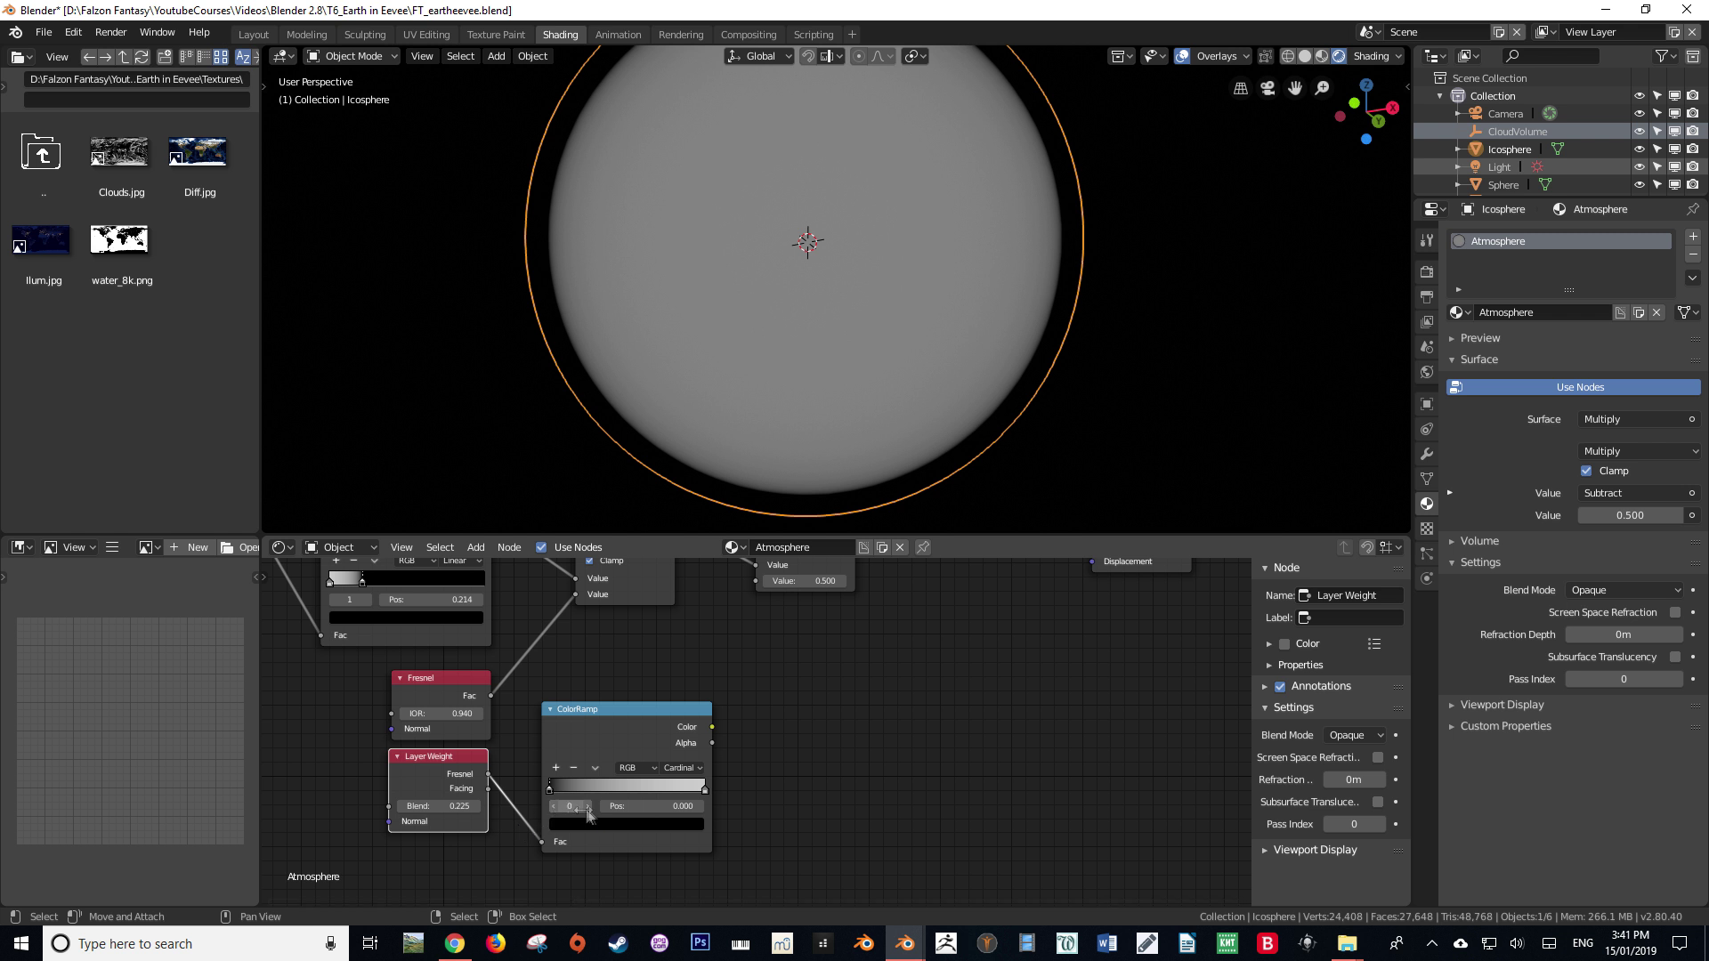
# Darken the new ColorRamp's white stop at position 1.000 to a light grey.
pyautogui.click(666, 806)
pyautogui.click(704, 788)
pyautogui.click(687, 822)
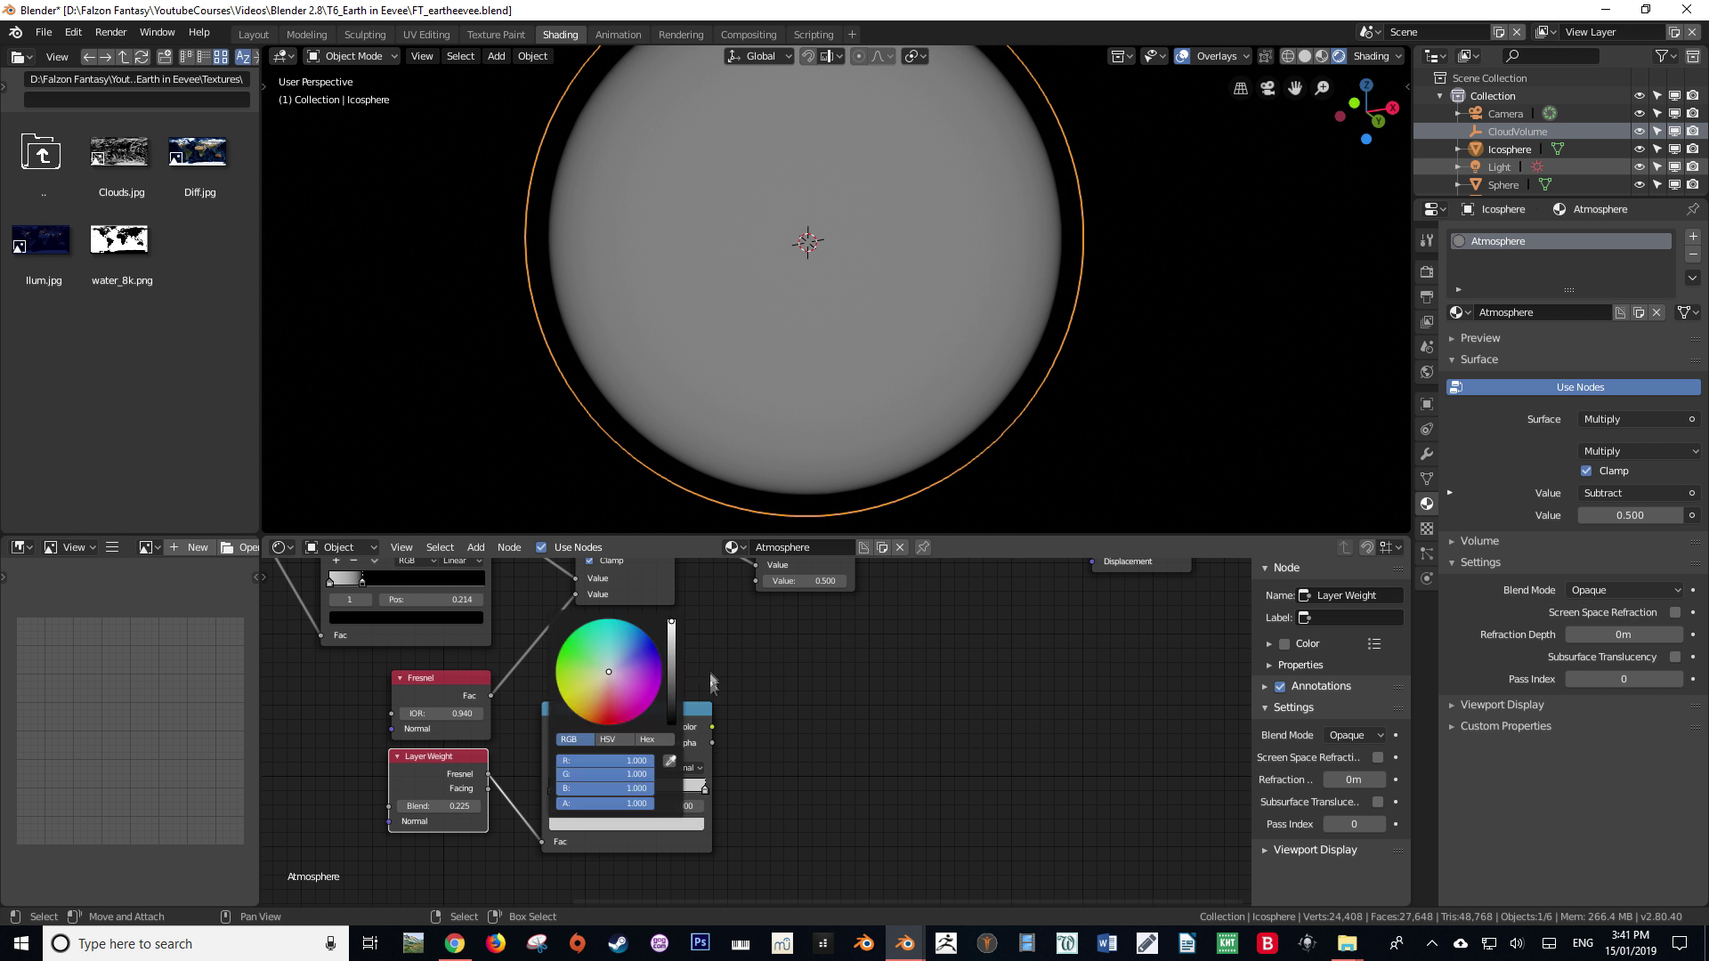
pyautogui.click(671, 647)
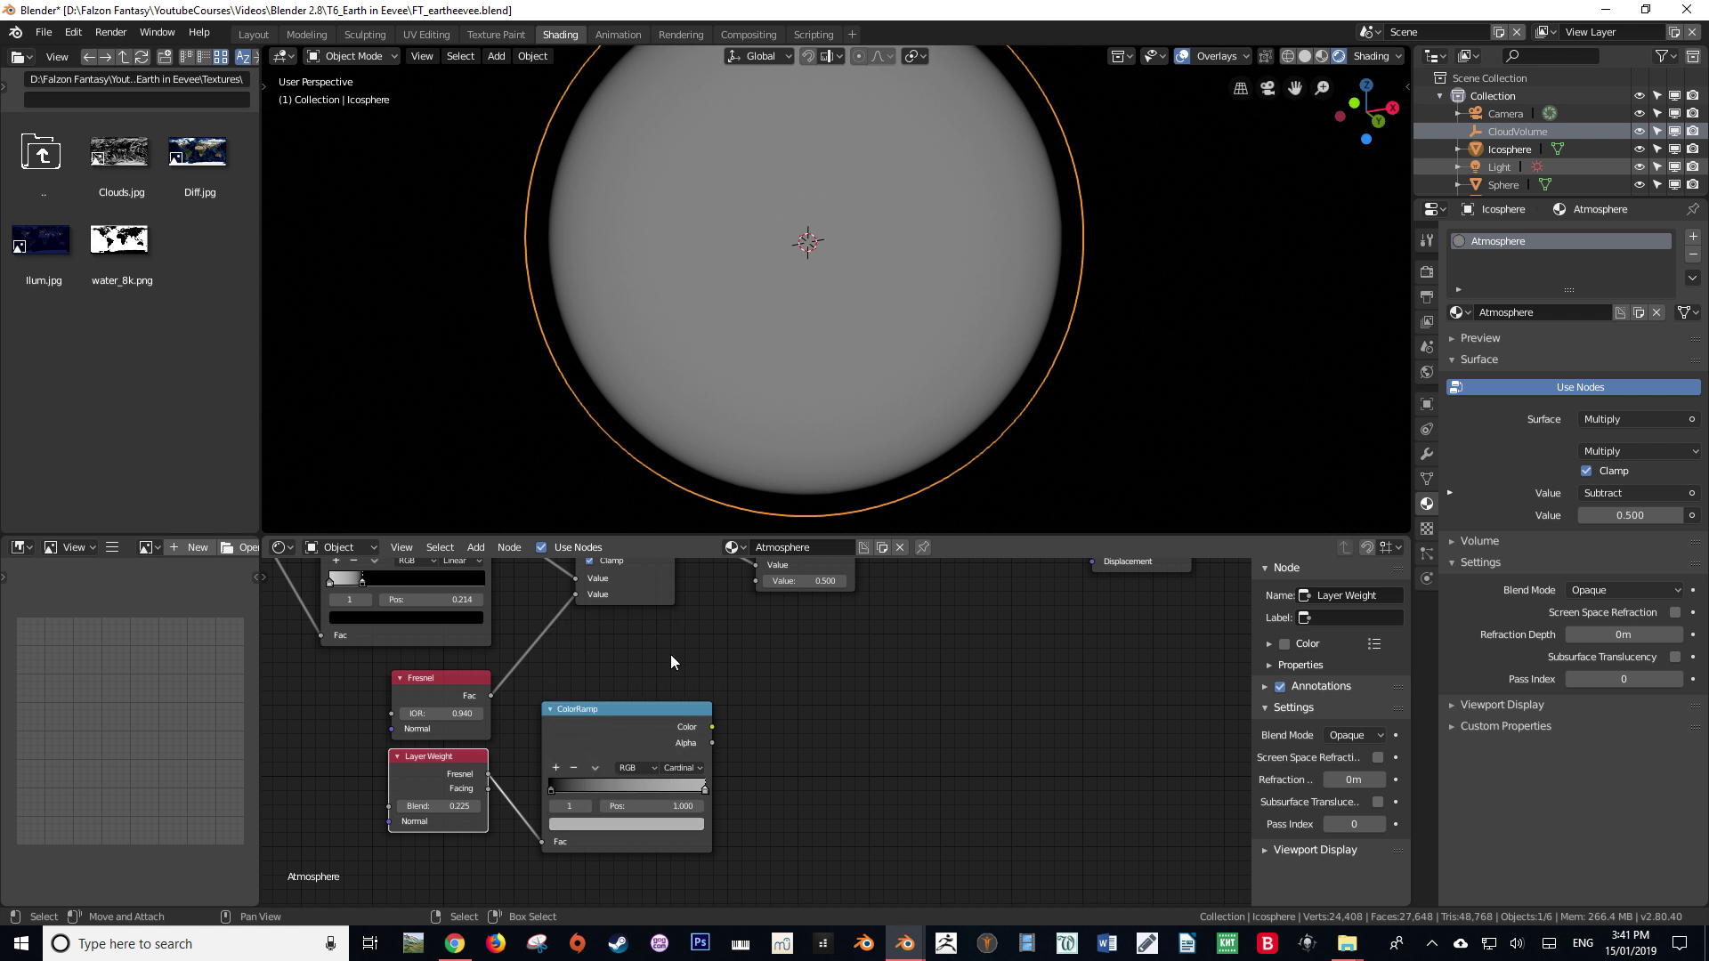
# Connect the new ColorRamp's Color output to the second Value input of the Multiply node.
pyautogui.scroll(-1, 694, 672)
pyautogui.moveTo(717, 697); pyautogui.dragTo(592, 787, button='middle')
pyautogui.moveTo(587, 798); pyautogui.dragTo(632, 669)
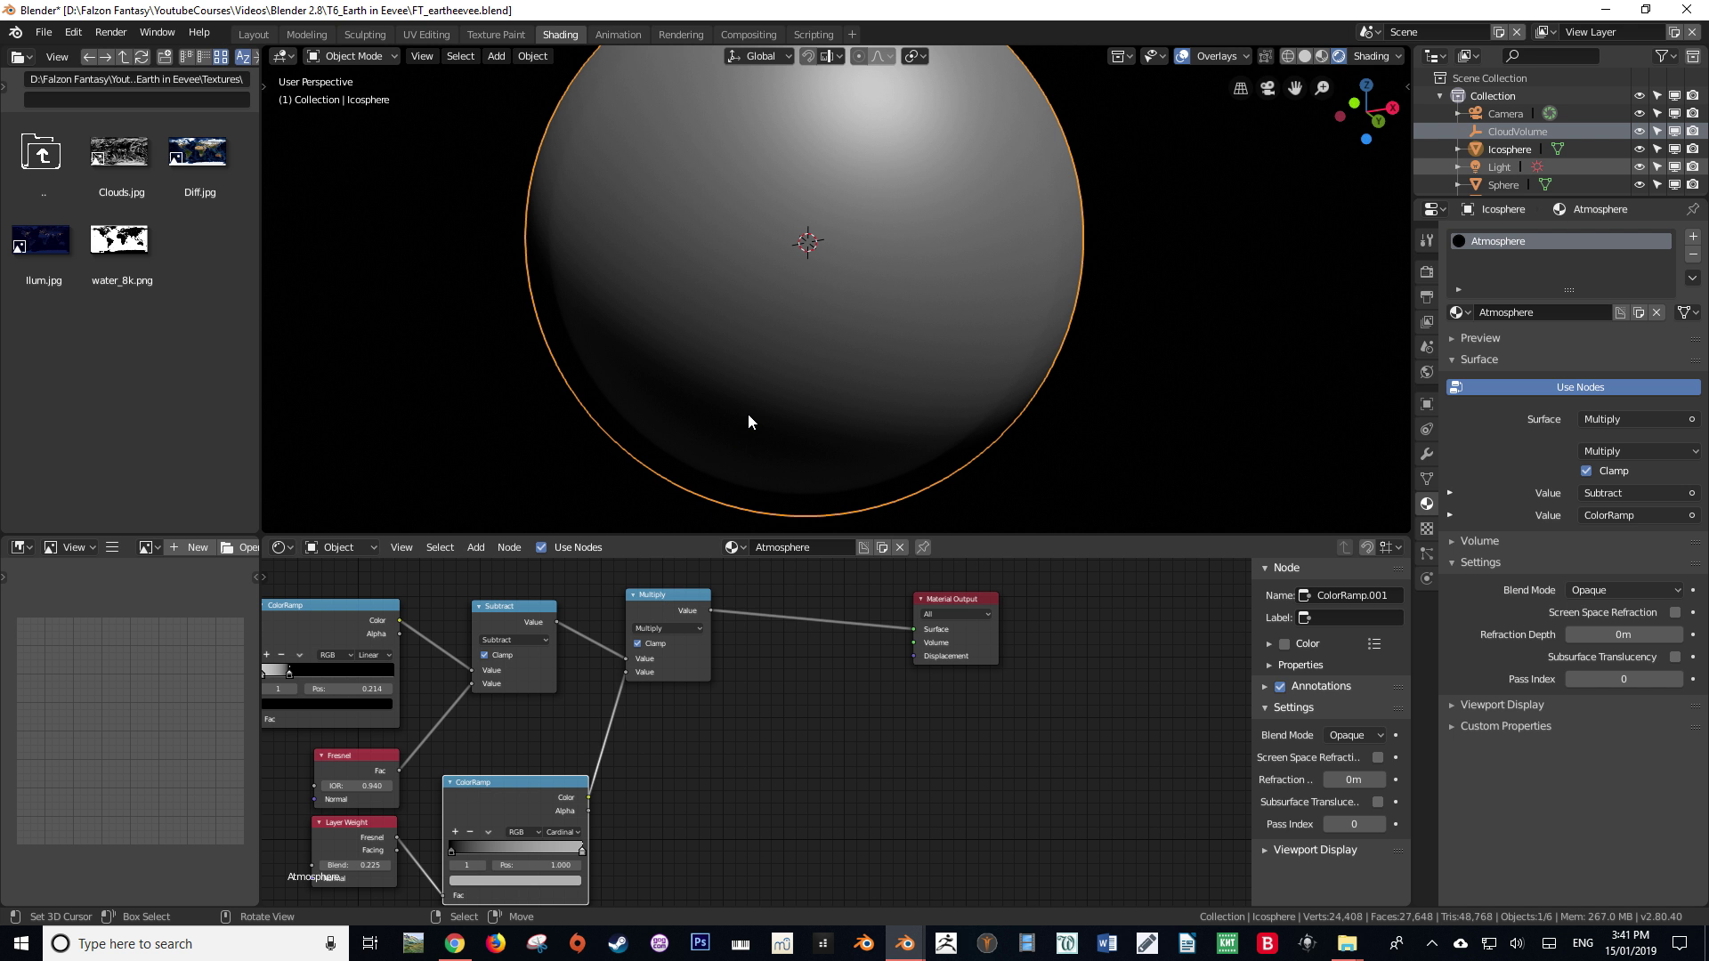
# Inspect the atmosphere sphere's dark side and rim from several angles and distances, and save the file.
pyautogui.moveTo(752, 423); pyautogui.dragTo(1086, 423, button='middle')
pyautogui.scroll(-5, 914, 472)
pyautogui.moveTo(913, 473); pyautogui.dragTo(841, 488, button='middle')
pyautogui.scroll(8, 901, 451)
pyautogui.scroll(-2, 843, 495)
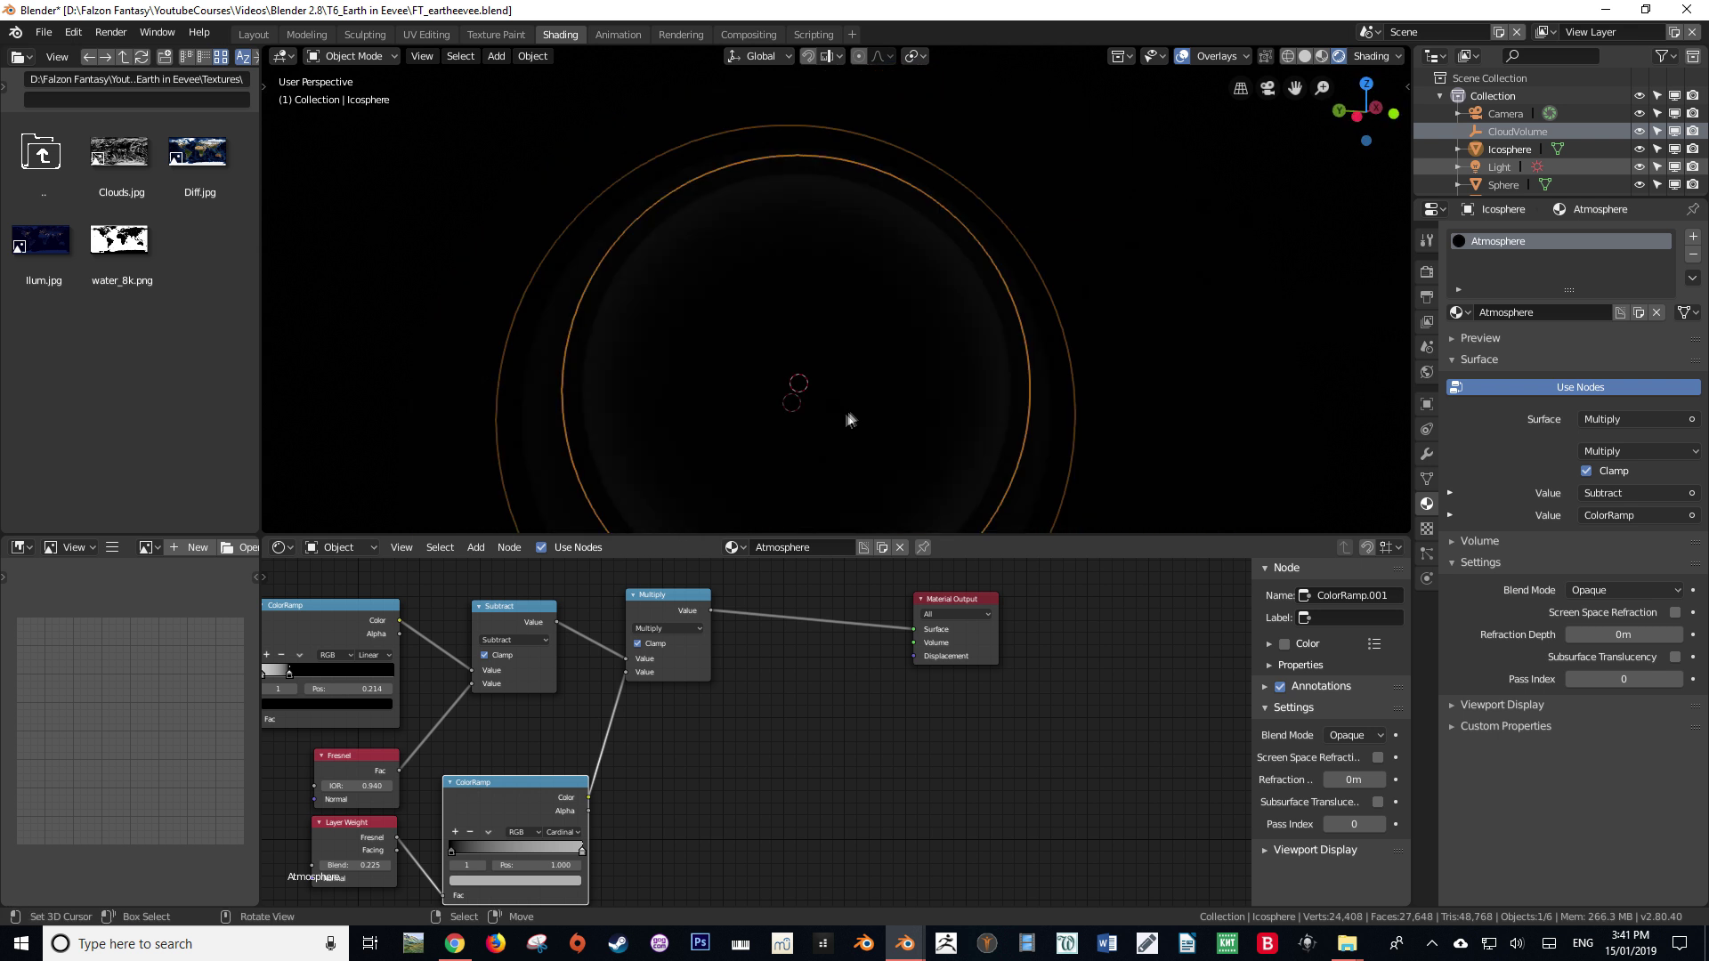
pyautogui.press('s')
pyautogui.click(988, 364)
pyautogui.hotkey('ctrl', 's')
pyautogui.scroll(2, 925, 411)
pyautogui.scroll(-4, 904, 415)
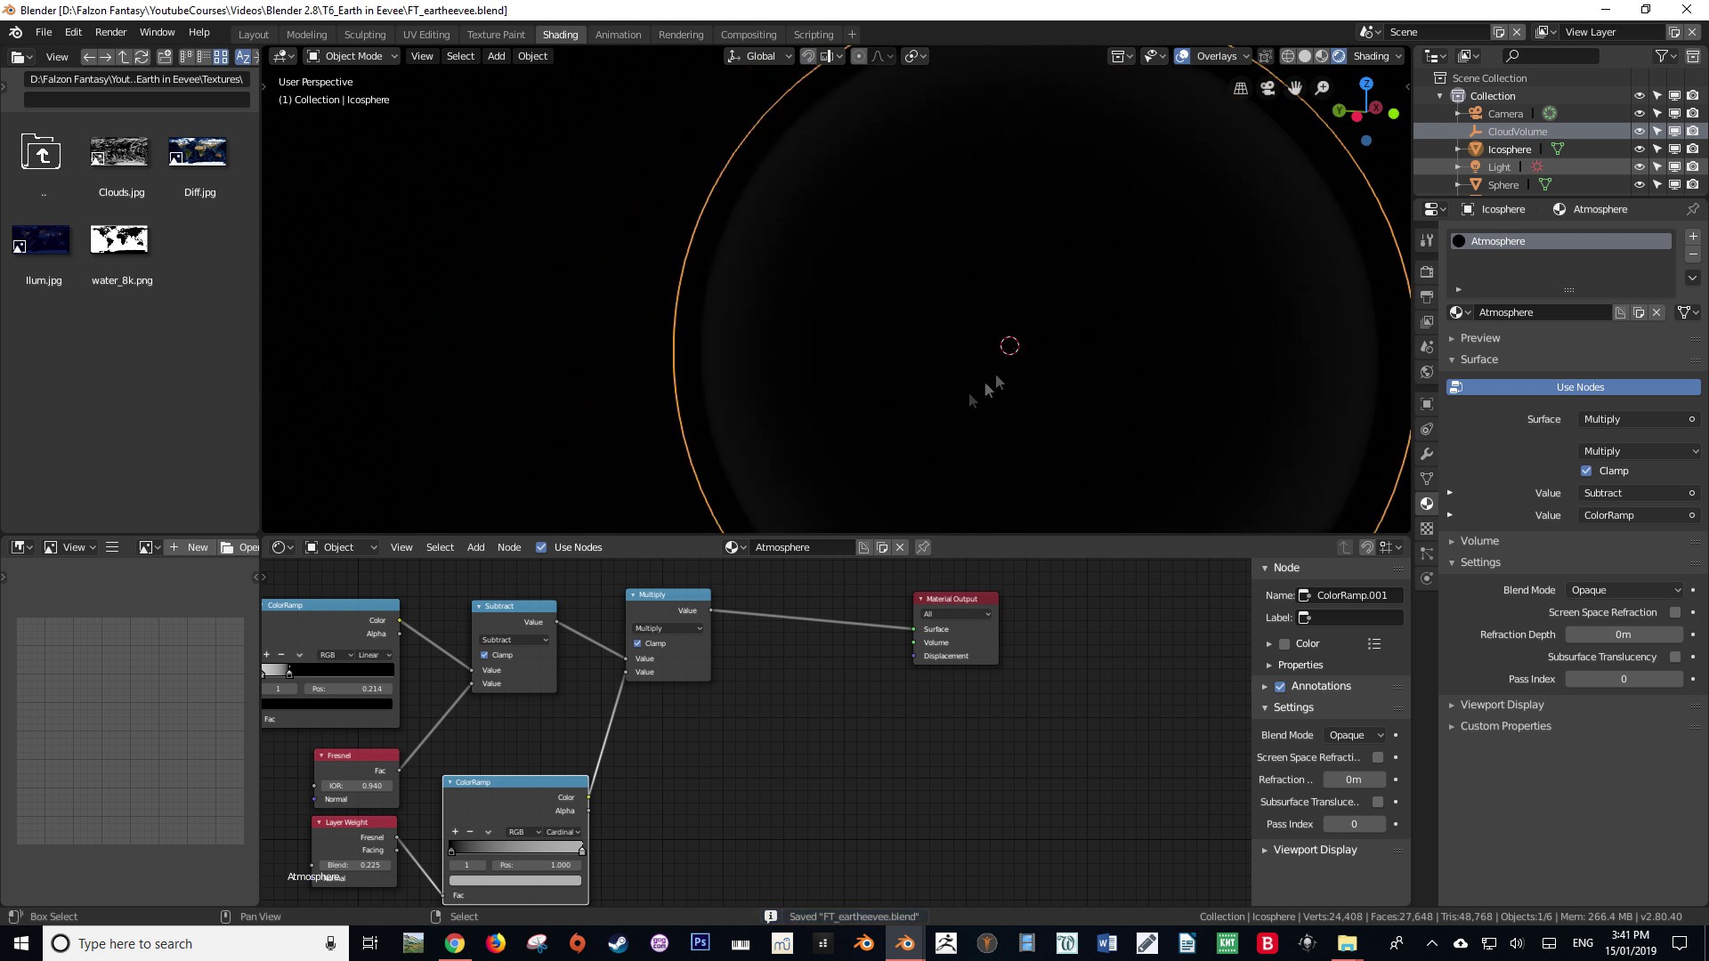
pyautogui.press('s')
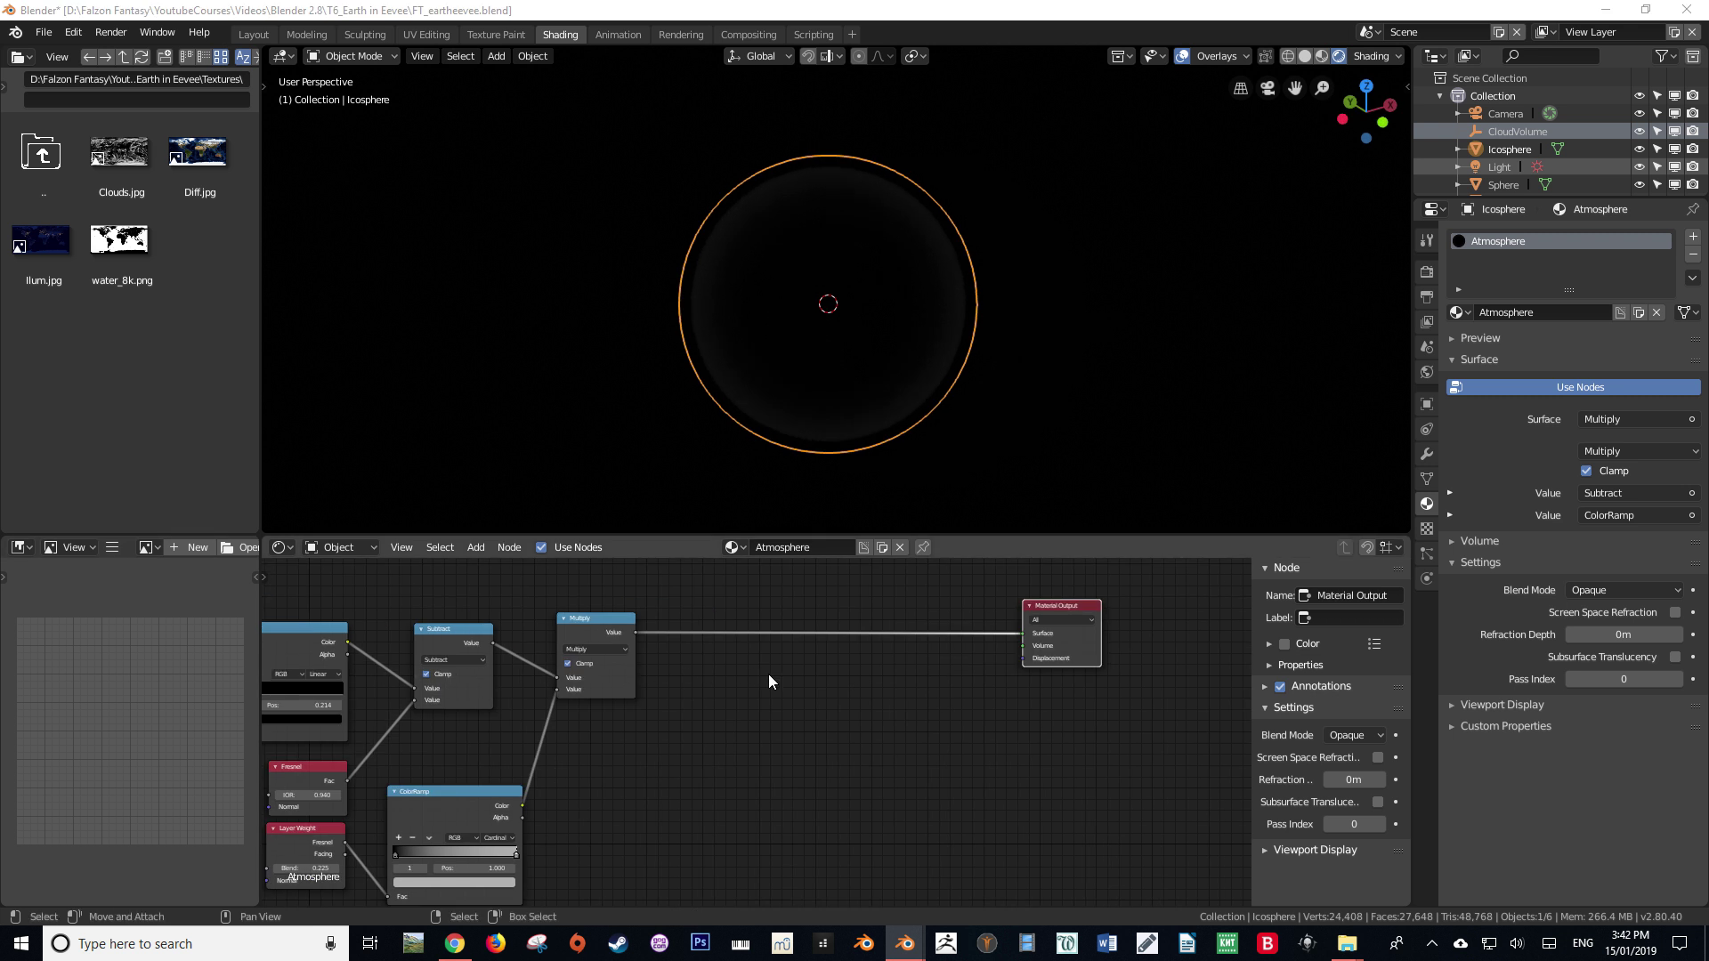
# Add a Mix Shader and insert it on the link between the Multiply node and the Material Output.
pyautogui.hotkey('shift', 'a')
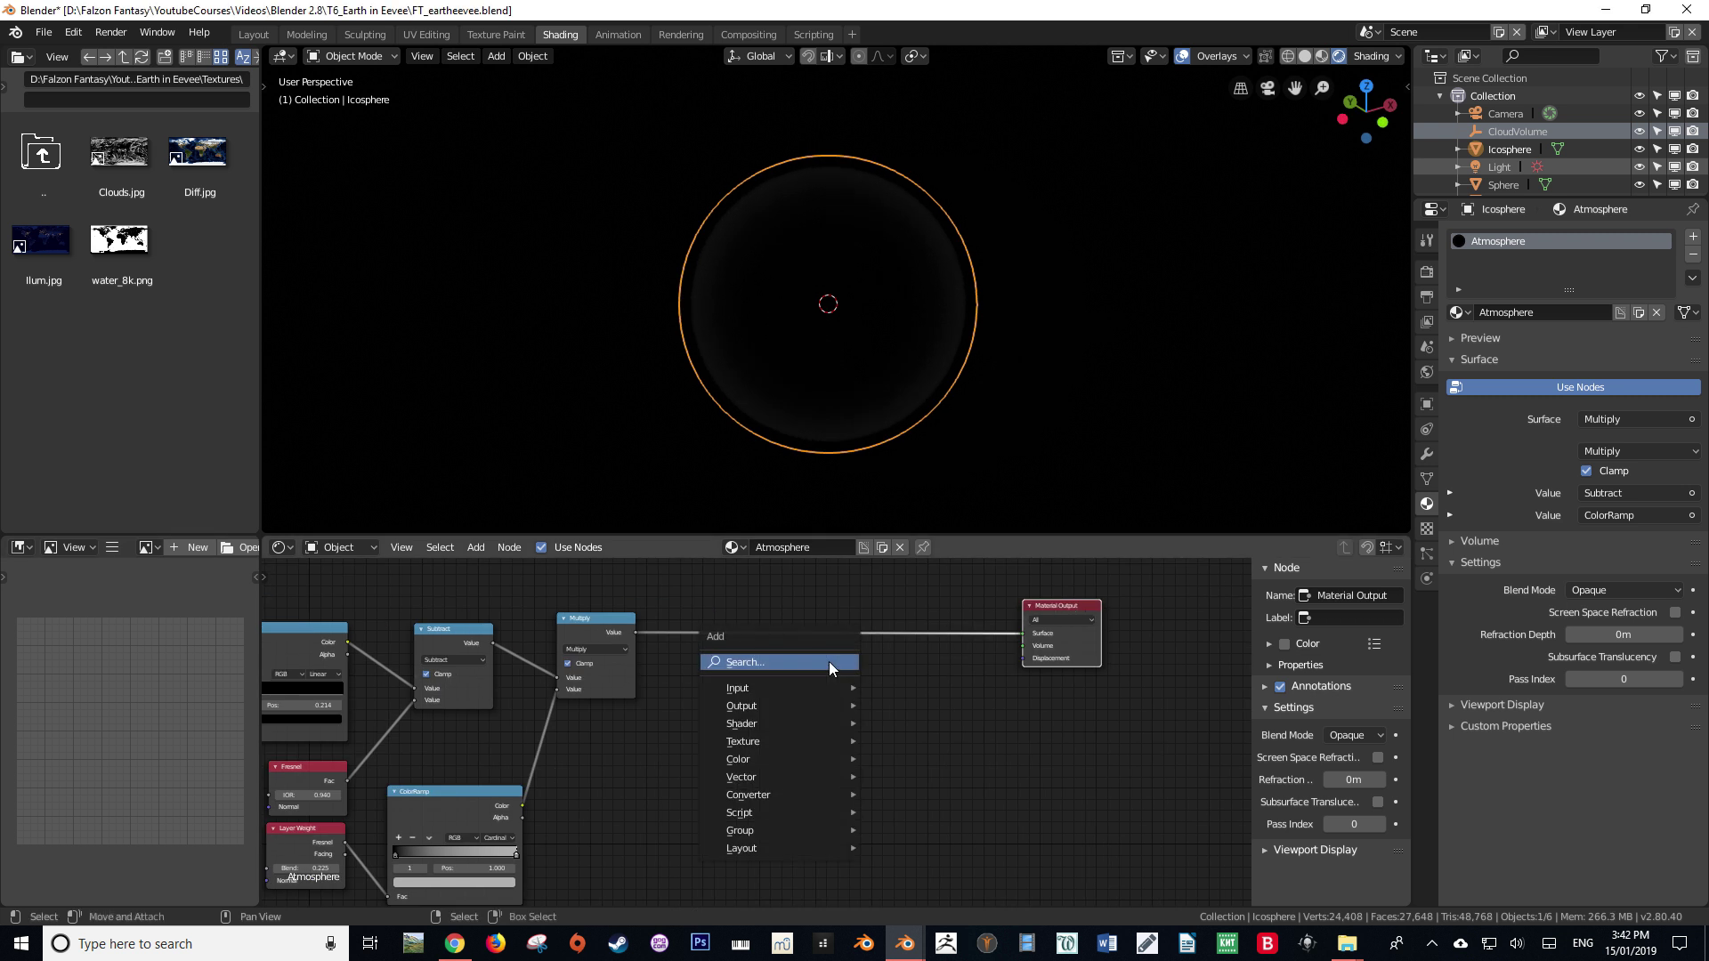
pyautogui.click(829, 660)
pyautogui.write('mix')
pyautogui.press('Return')
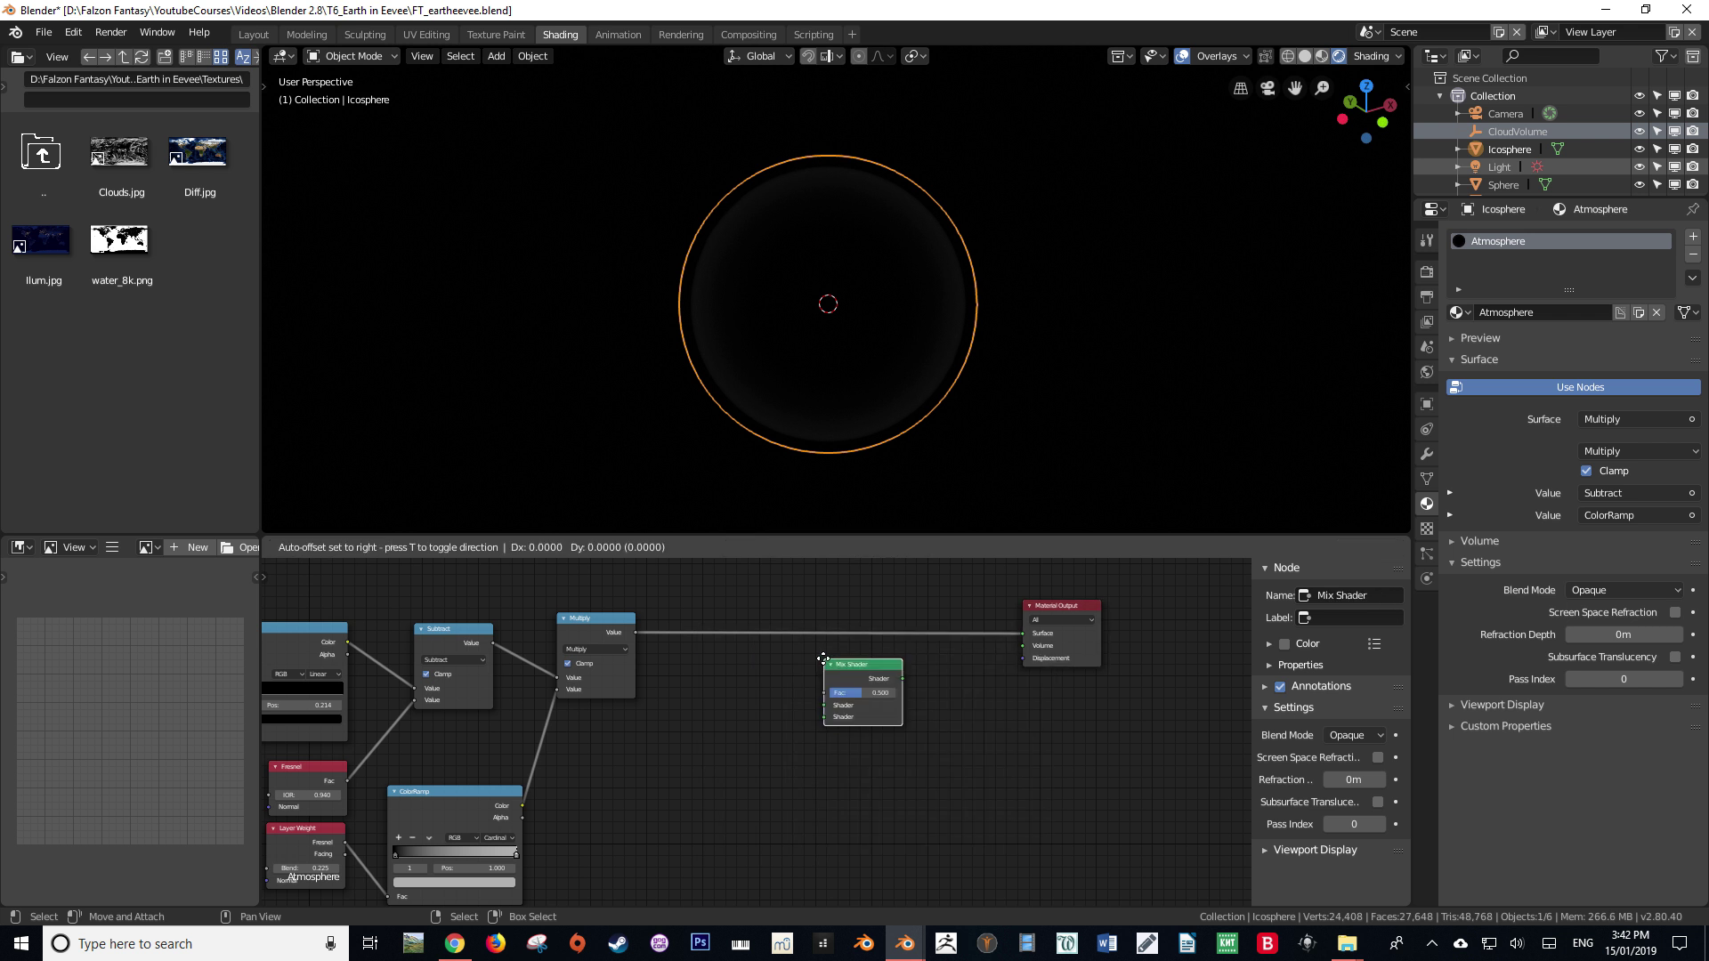
pyautogui.click(899, 601)
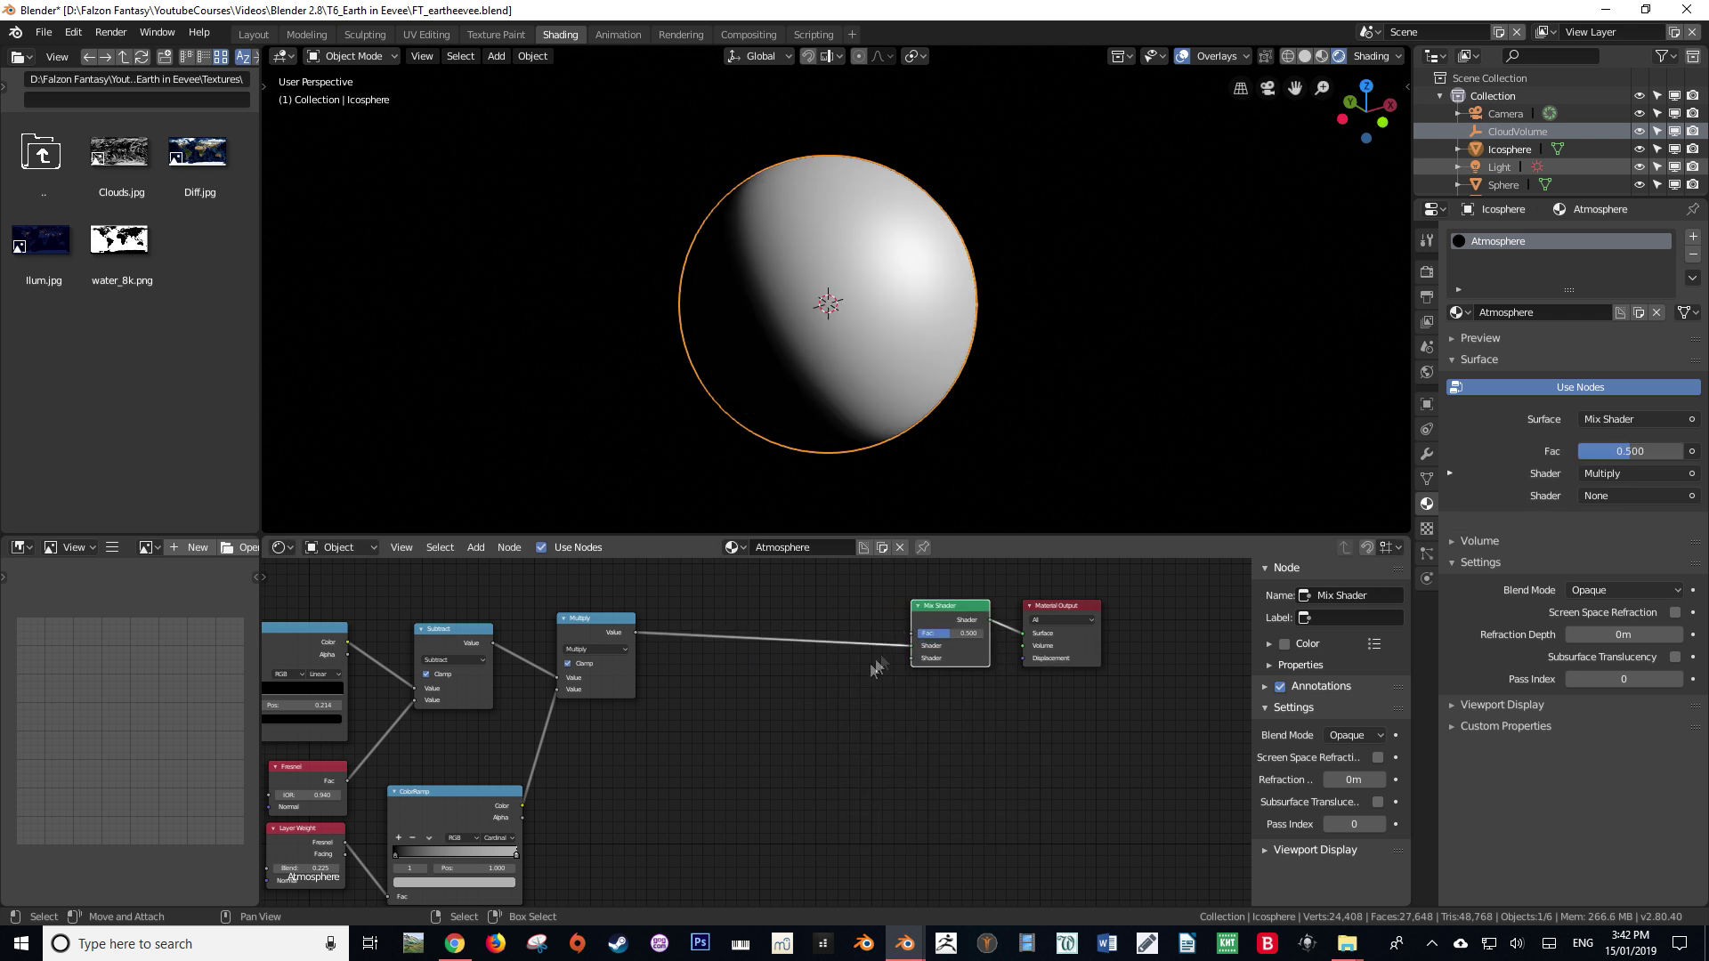
# Add a Transparent BSDF node and place it just above the Multiply node.
pyautogui.hotkey('shift', 'a')
pyautogui.click(751, 694)
pyautogui.write('tra')
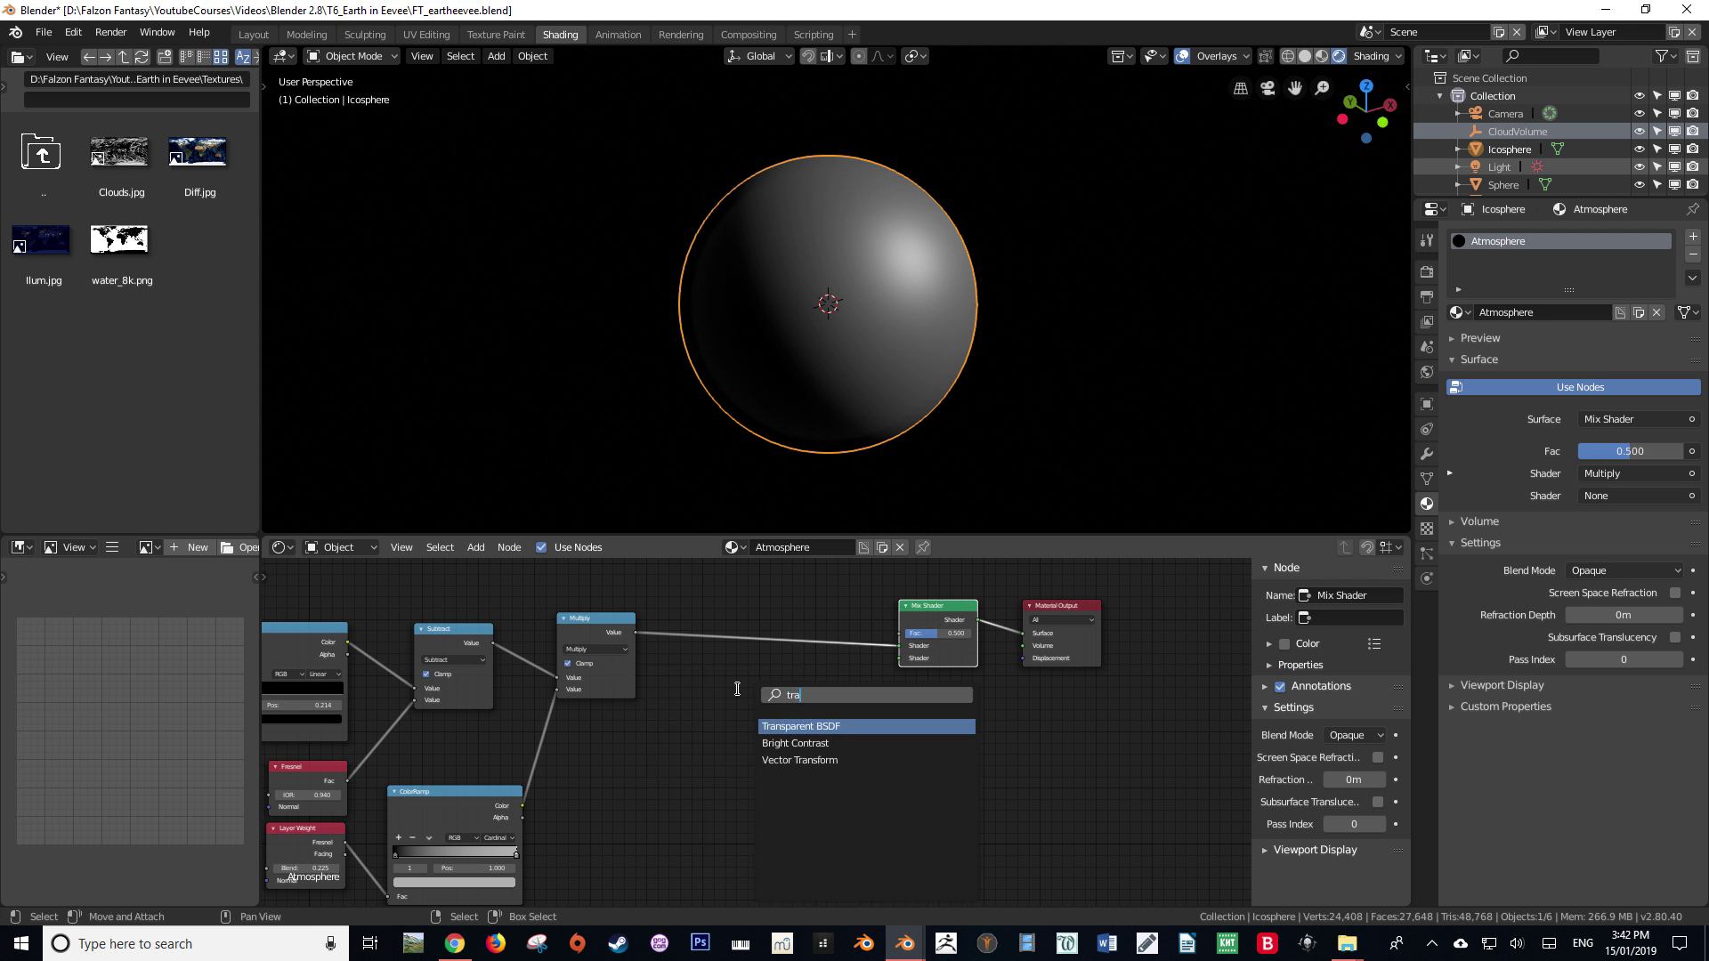
pyautogui.press('Return')
pyautogui.click(557, 560)
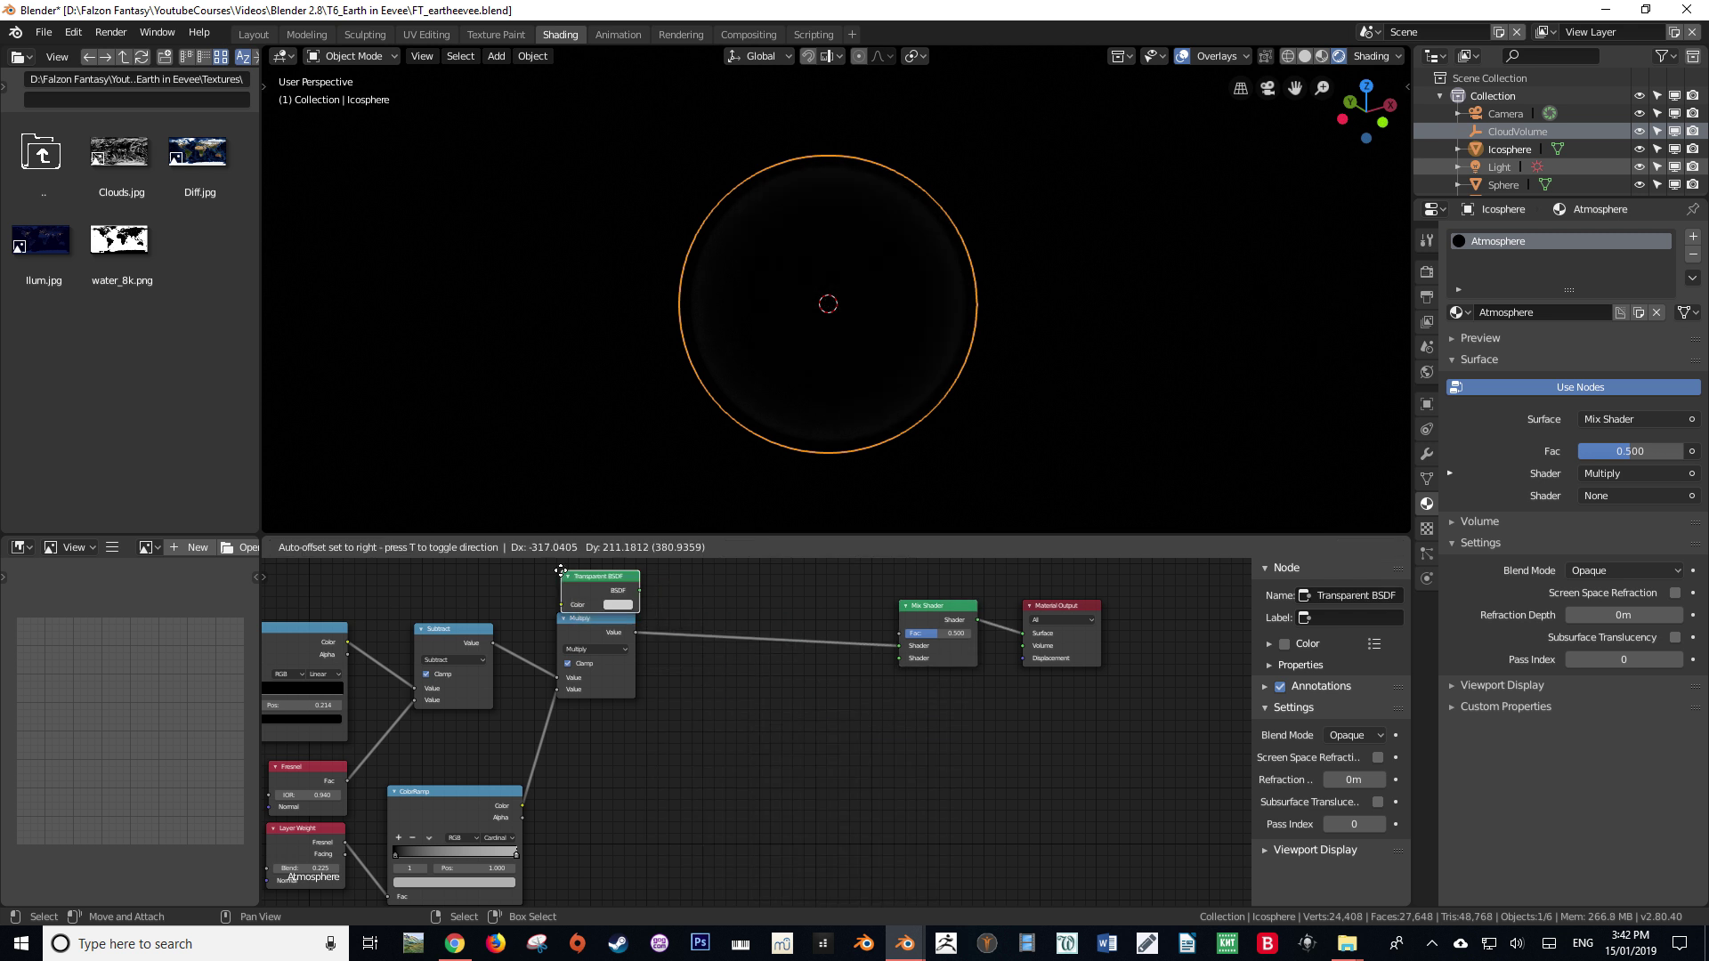
# Connect the Transparent BSDF to the Mix Shader's first Shader input and move the Multiply link to its Fac input.
pyautogui.moveTo(722, 699); pyautogui.dragTo(718, 760, button='middle')
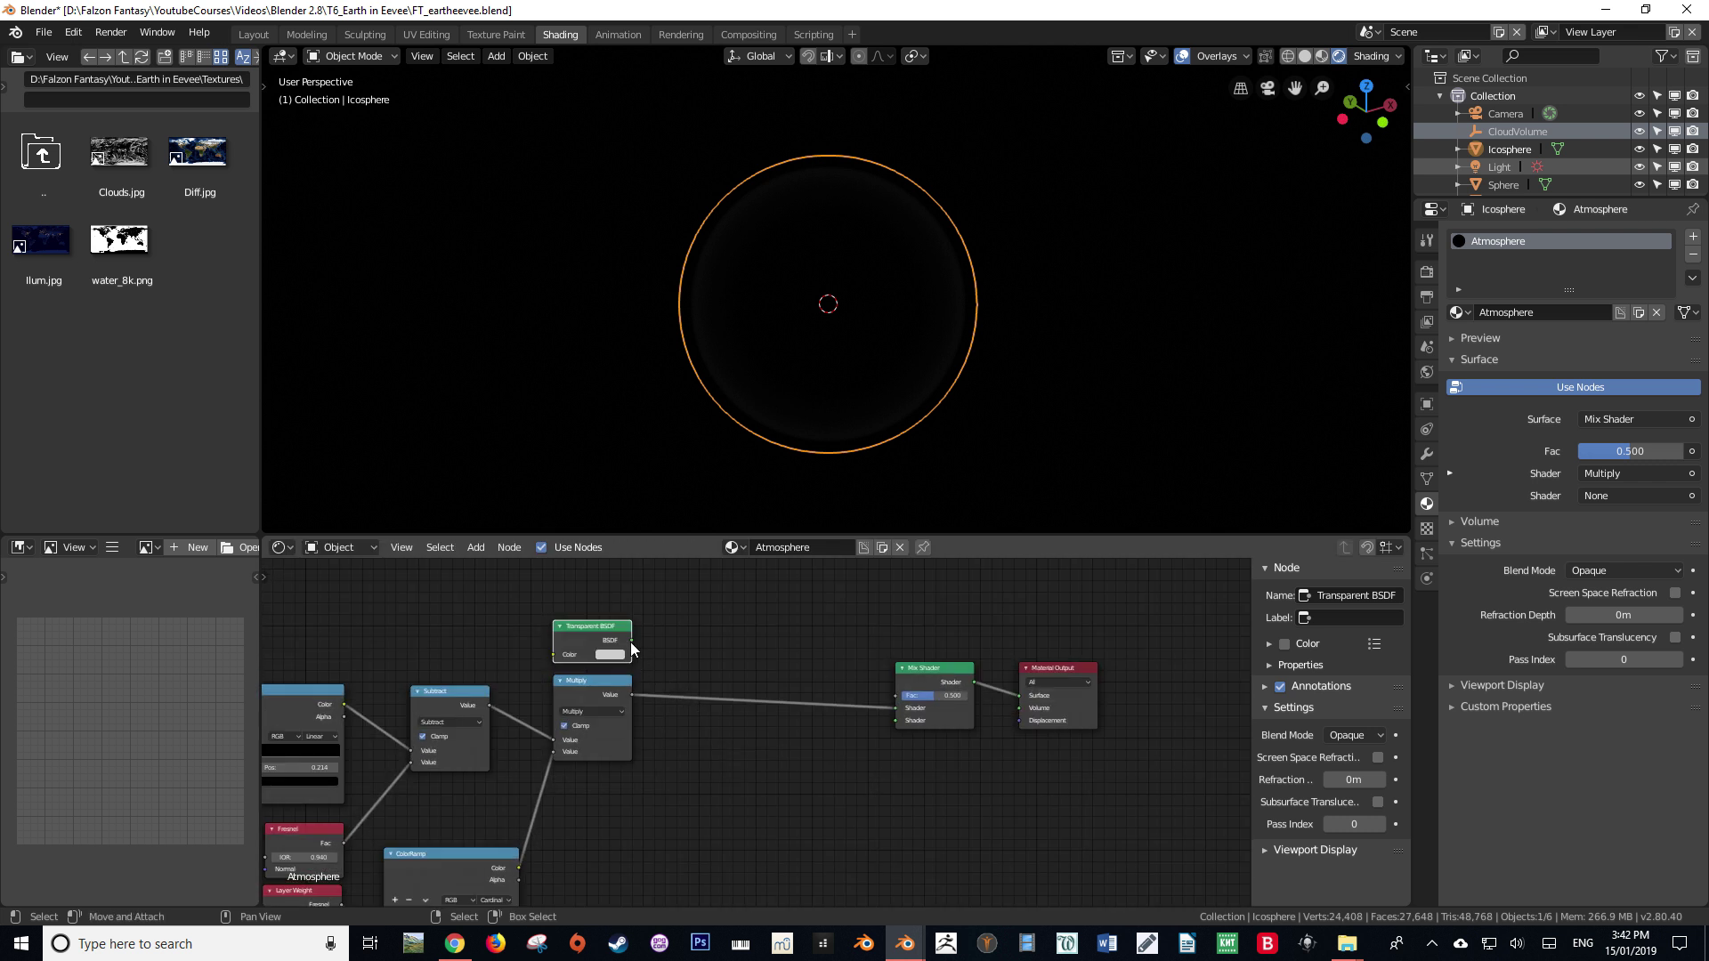
pyautogui.moveTo(630, 643); pyautogui.dragTo(899, 708)
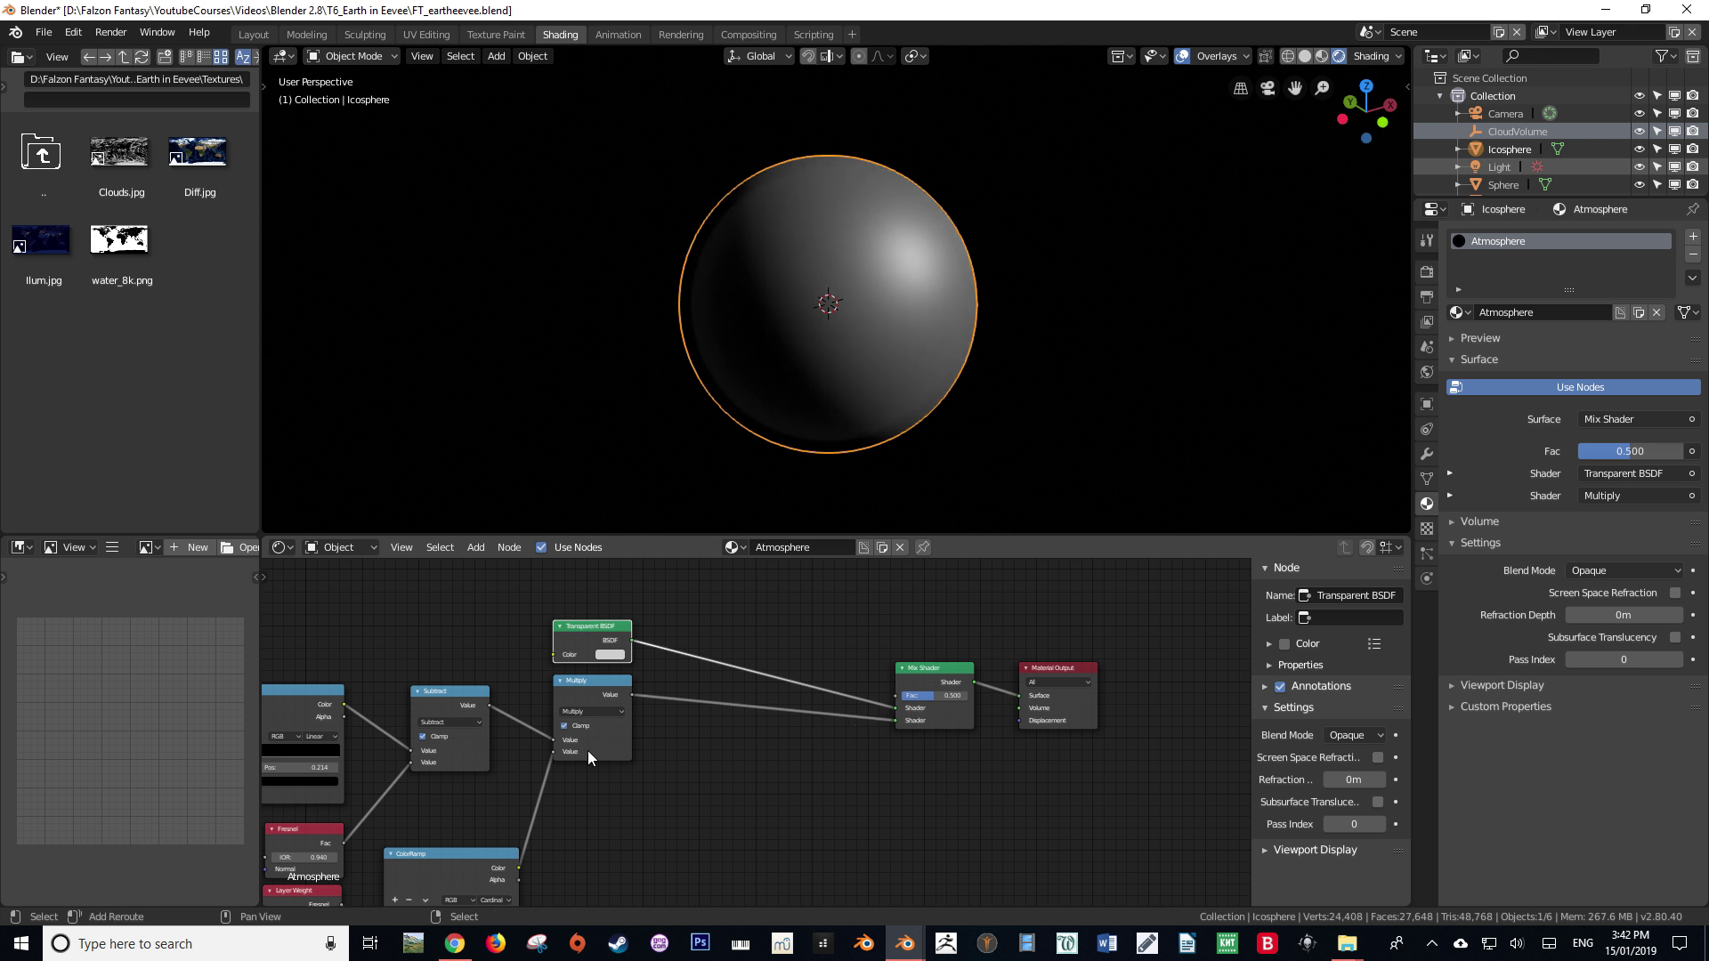
pyautogui.moveTo(587, 750); pyautogui.dragTo(620, 723, button='middle')
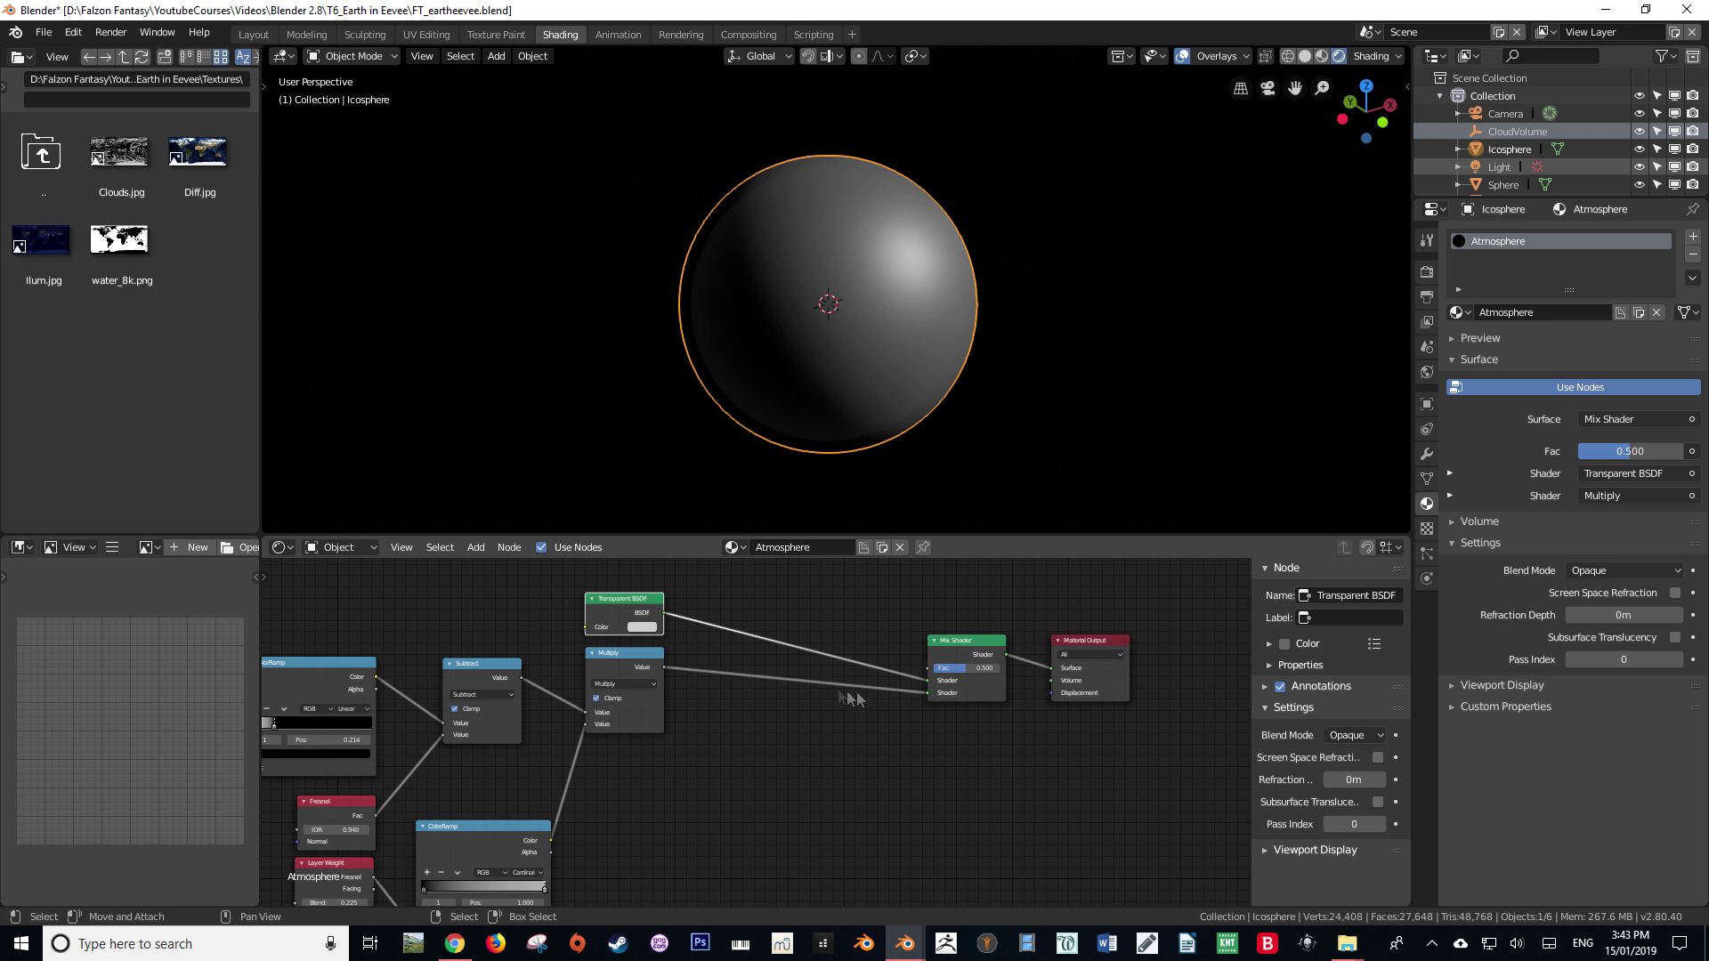
pyautogui.moveTo(929, 692); pyautogui.dragTo(931, 671)
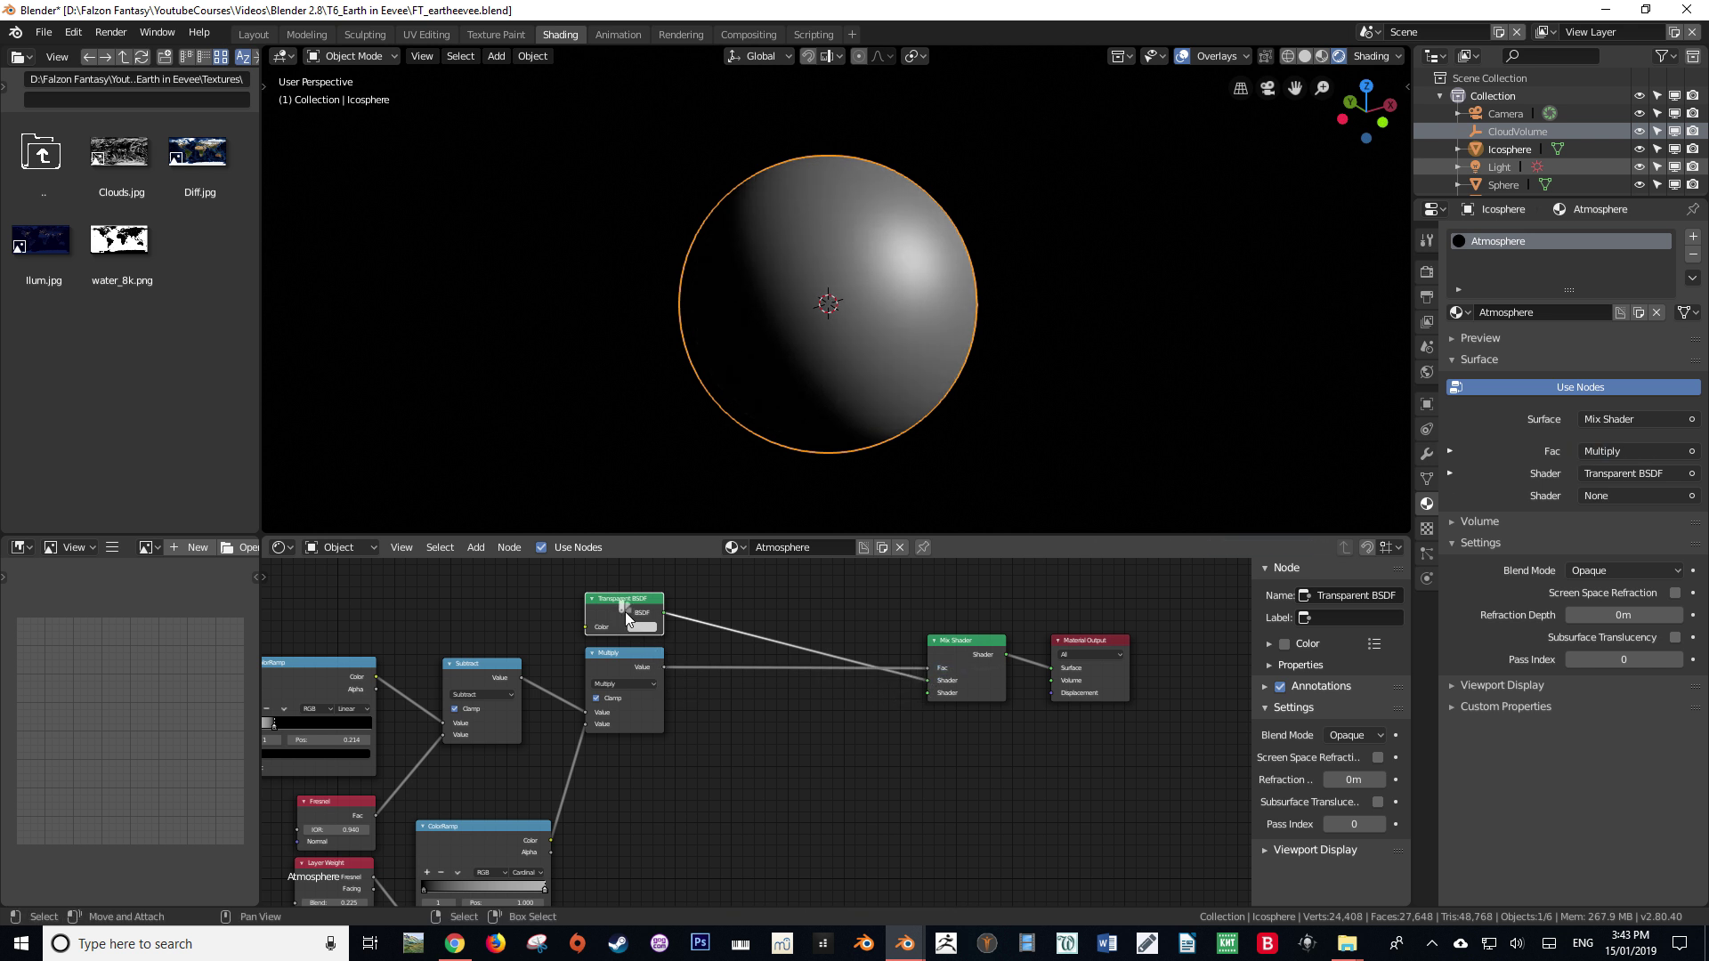
# Place the Transparent BSDF below the Multiply link, and shift it, the Mix Shader and the Material Output farther away from the Multiply node.
pyautogui.moveTo(608, 609); pyautogui.dragTo(695, 686)
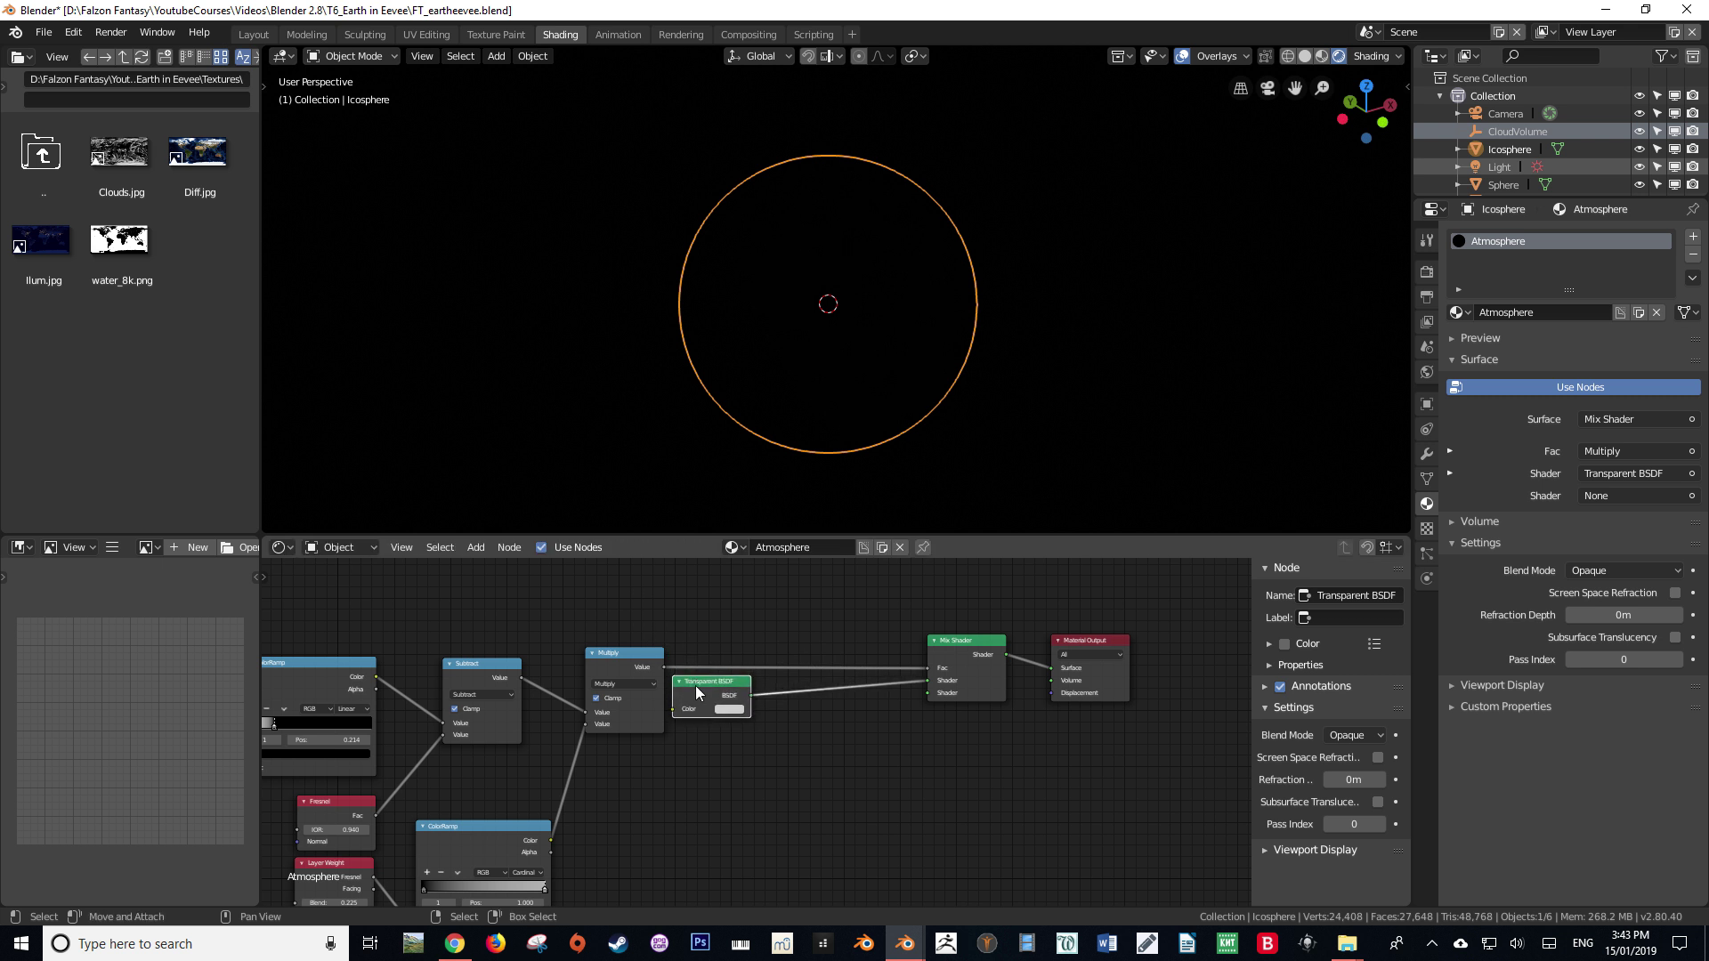
pyautogui.scroll(3, 871, 468)
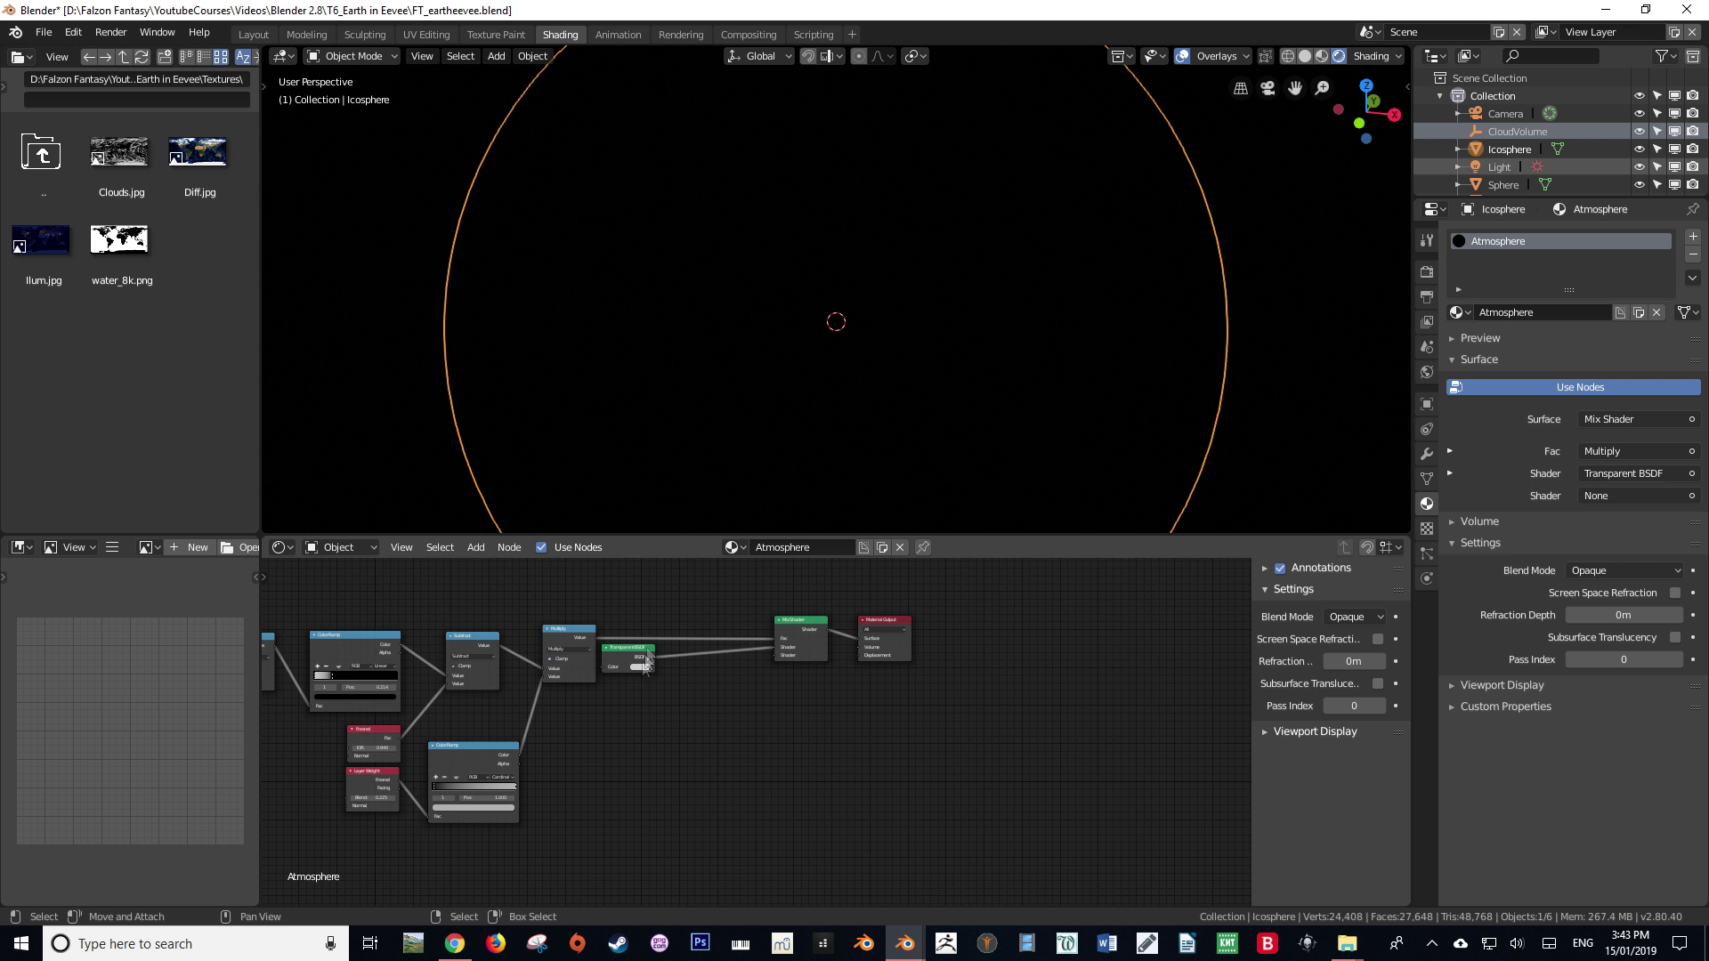
pyautogui.moveTo(632, 605); pyautogui.dragTo(1028, 730)
pyautogui.press('g')
pyautogui.moveTo(967, 670); pyautogui.dragTo(1003, 671)
pyautogui.scroll(-4, 692, 775)
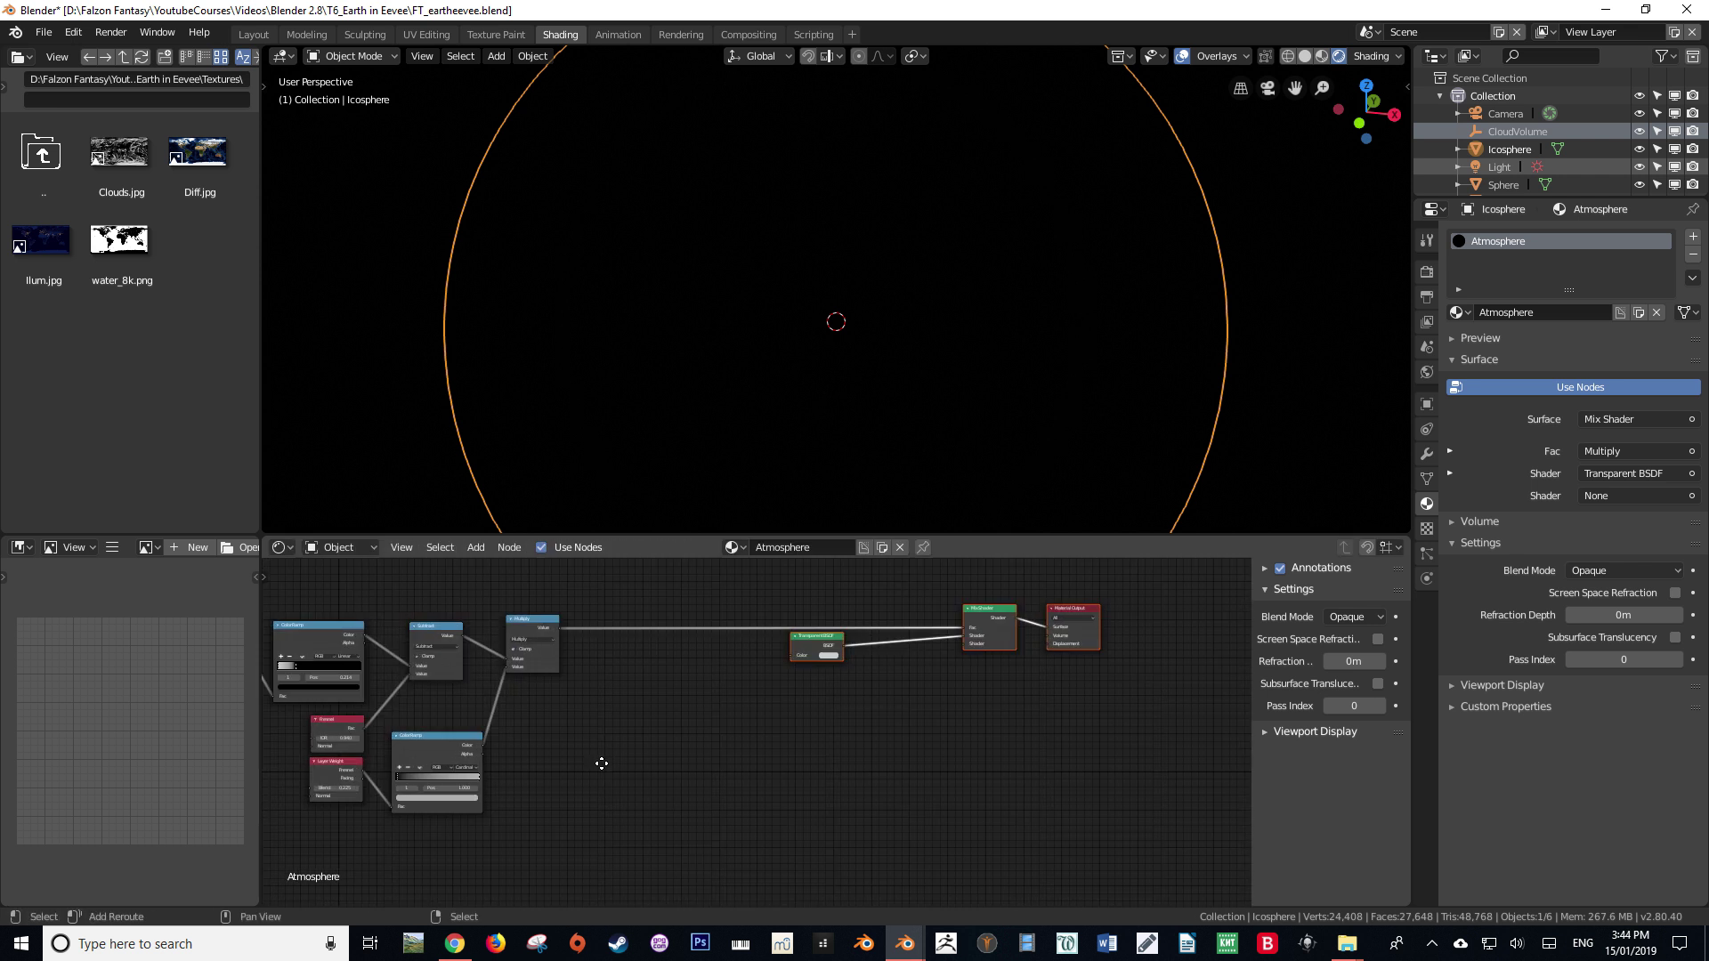
# Add a MixRGB node and place it just below the Multiply node.
pyautogui.scroll(-5, 877, 343)
pyautogui.scroll(3, 760, 682)
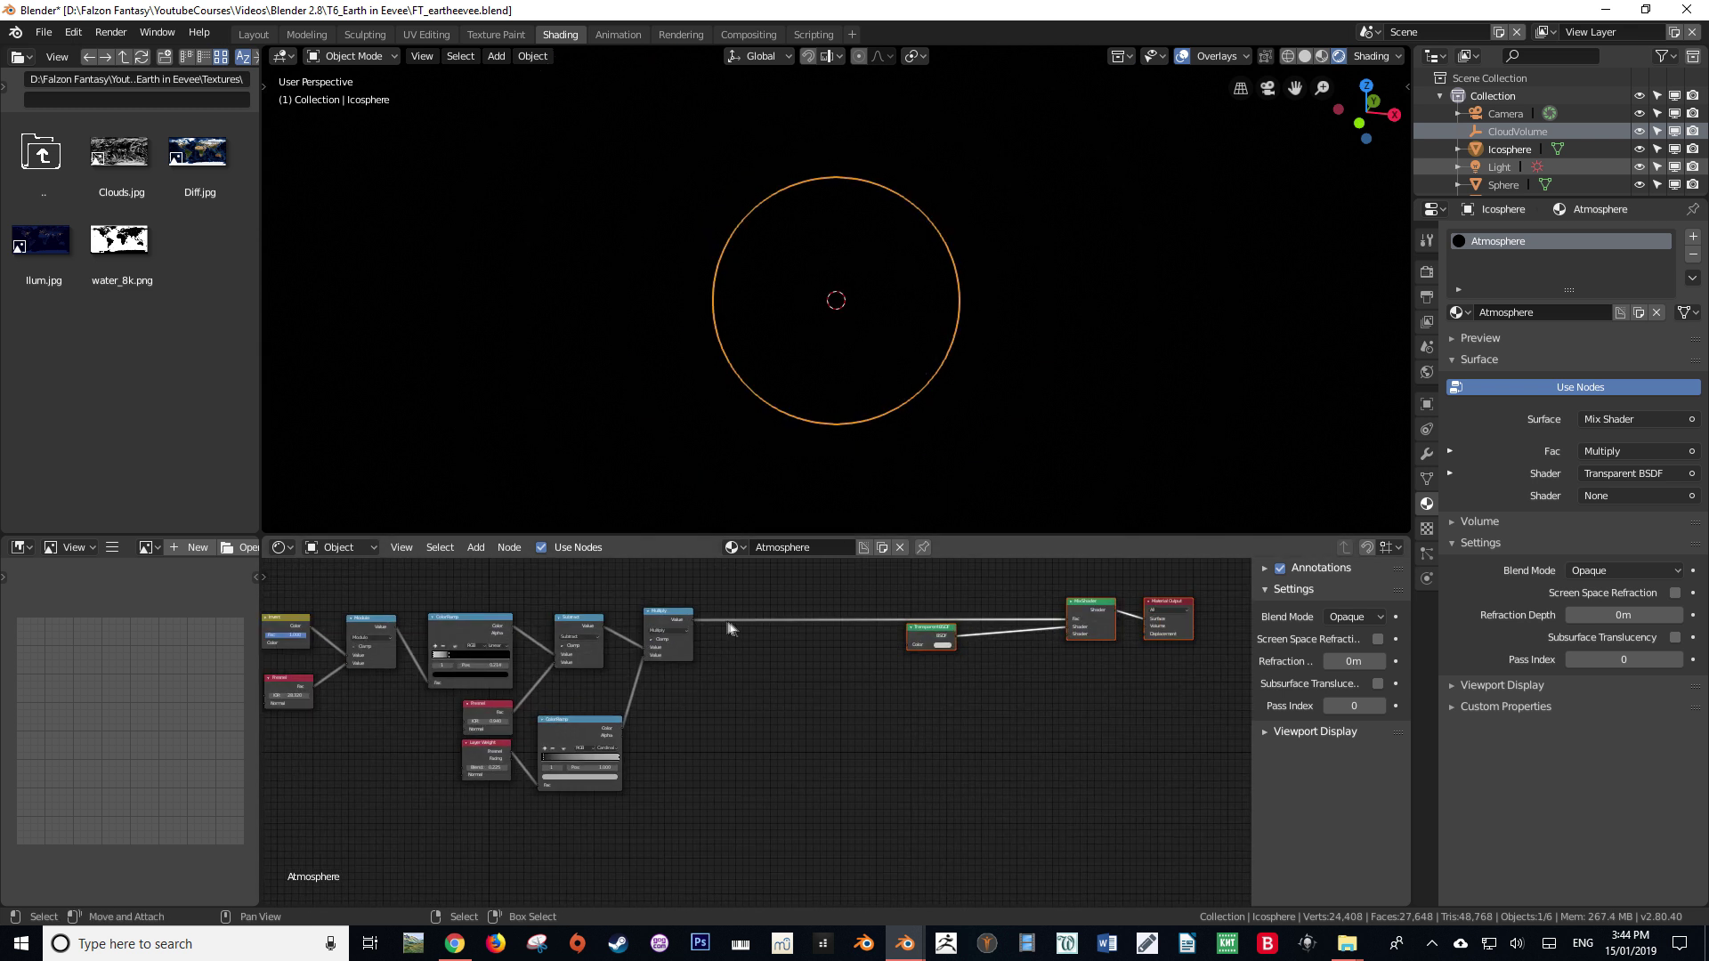
pyautogui.moveTo(370, 698); pyautogui.dragTo(508, 696, button='middle')
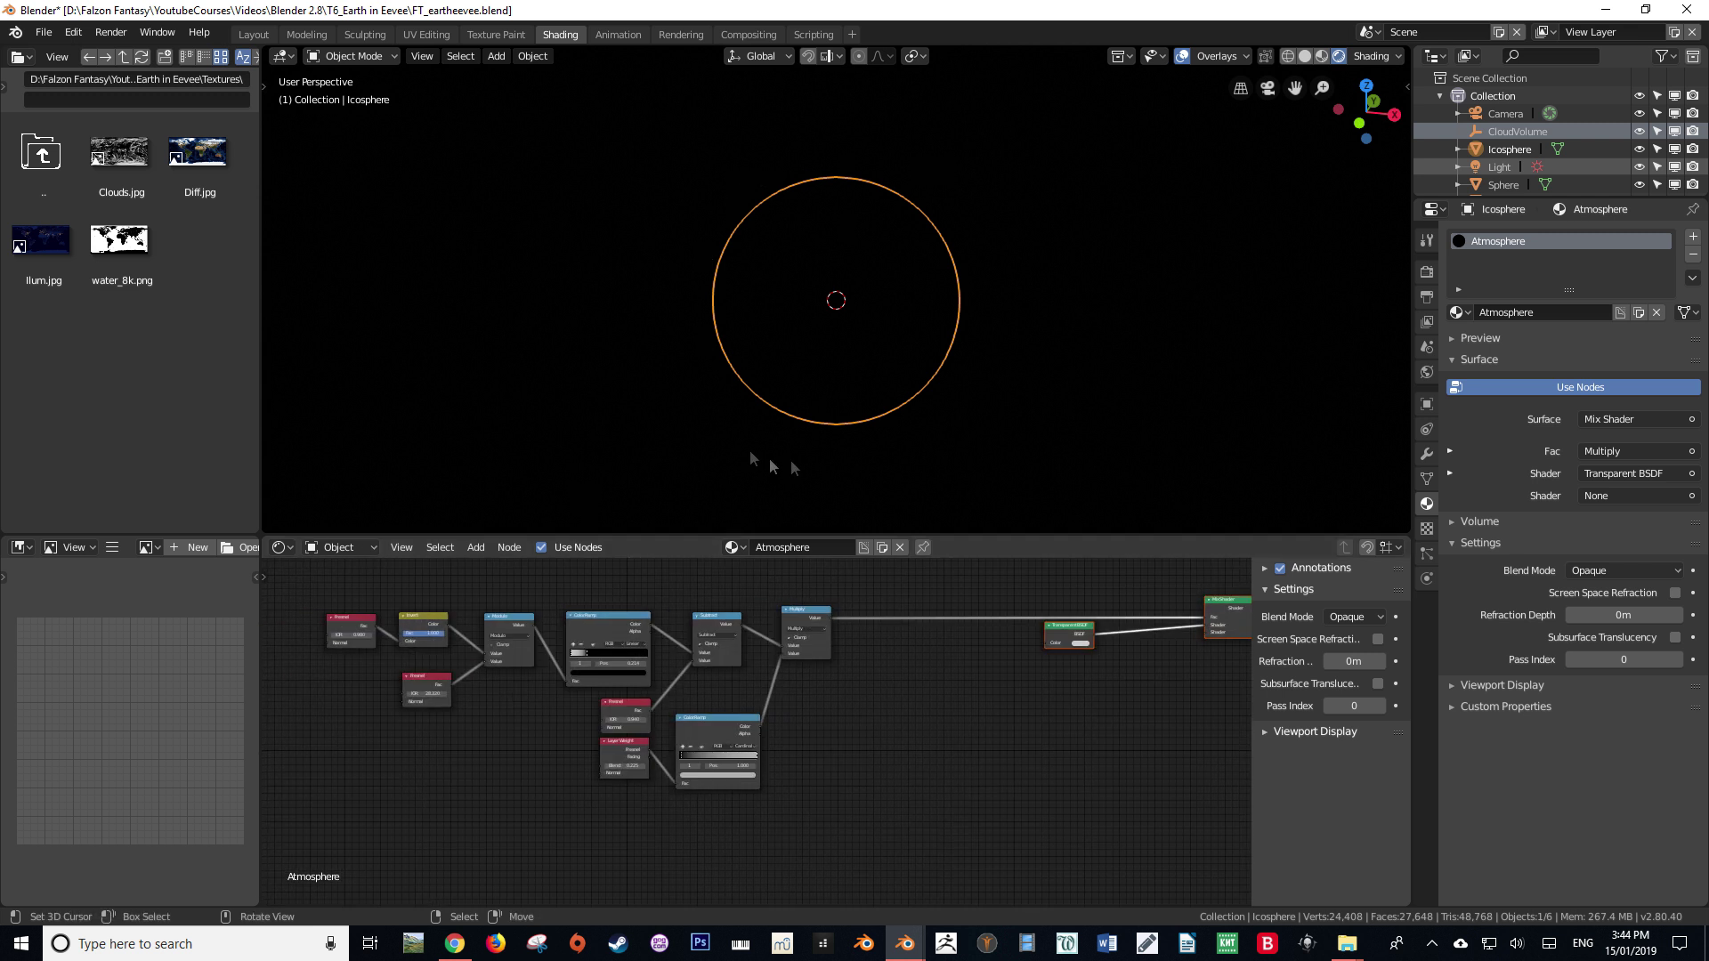
pyautogui.moveTo(823, 700); pyautogui.dragTo(545, 737, button='middle')
pyautogui.hotkey('shift', 'a')
pyautogui.moveTo(545, 737)
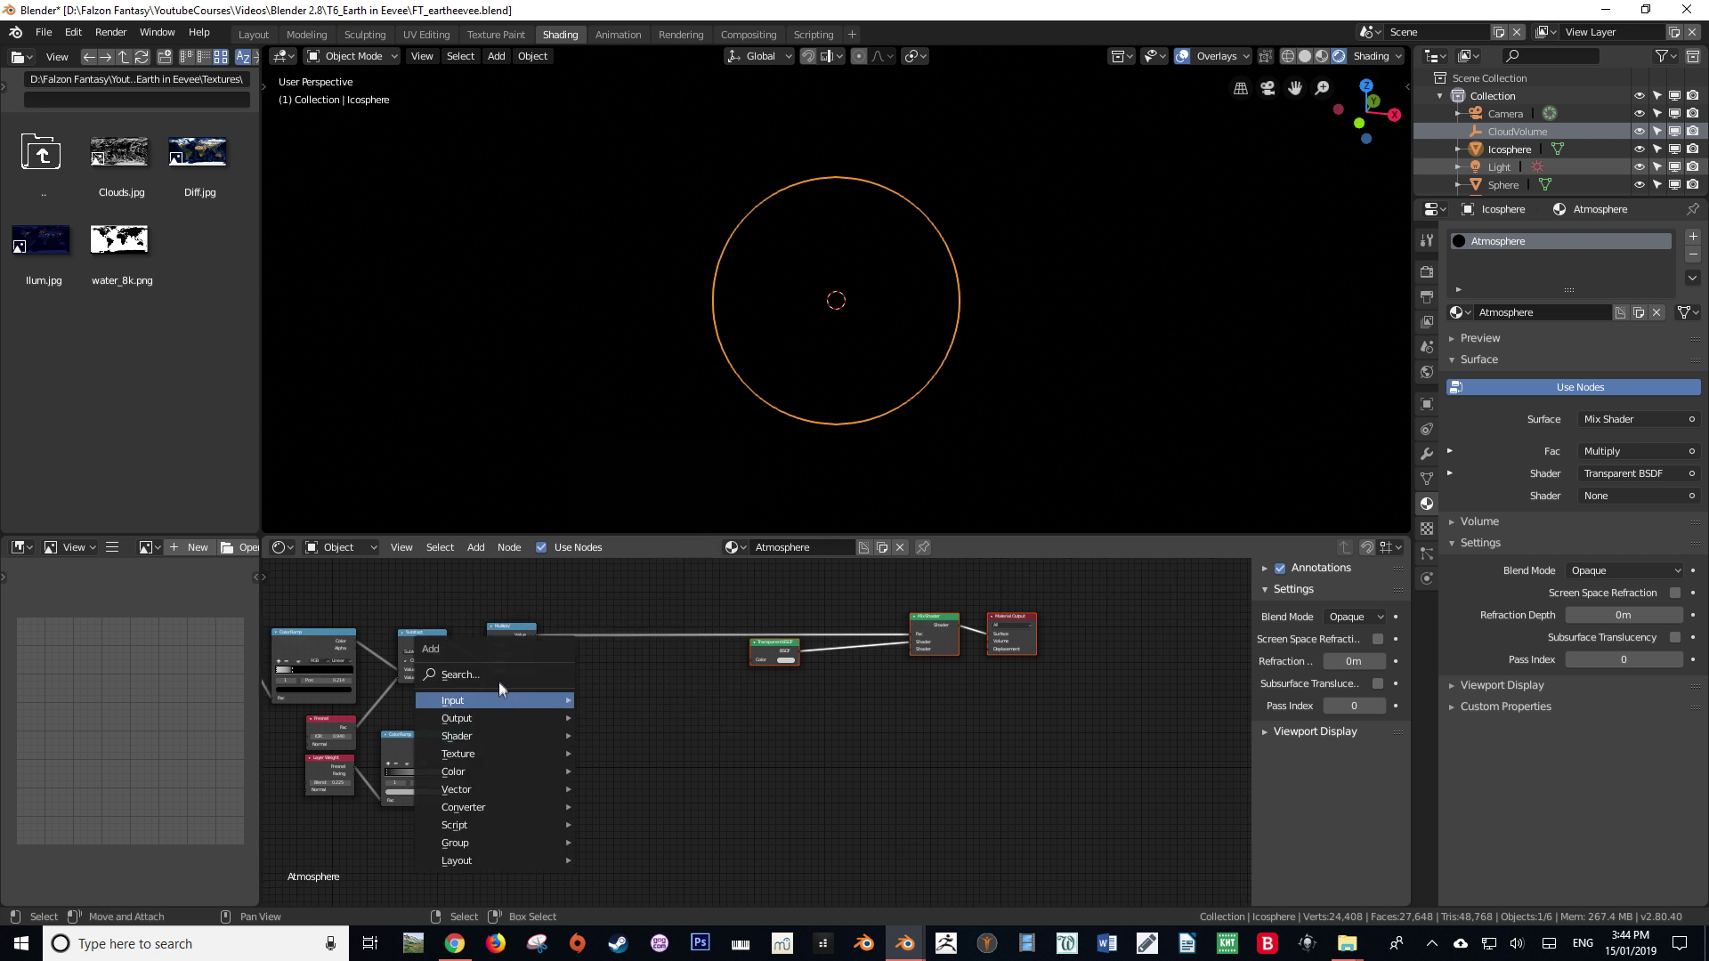
pyautogui.click(494, 675)
pyautogui.write('mix')
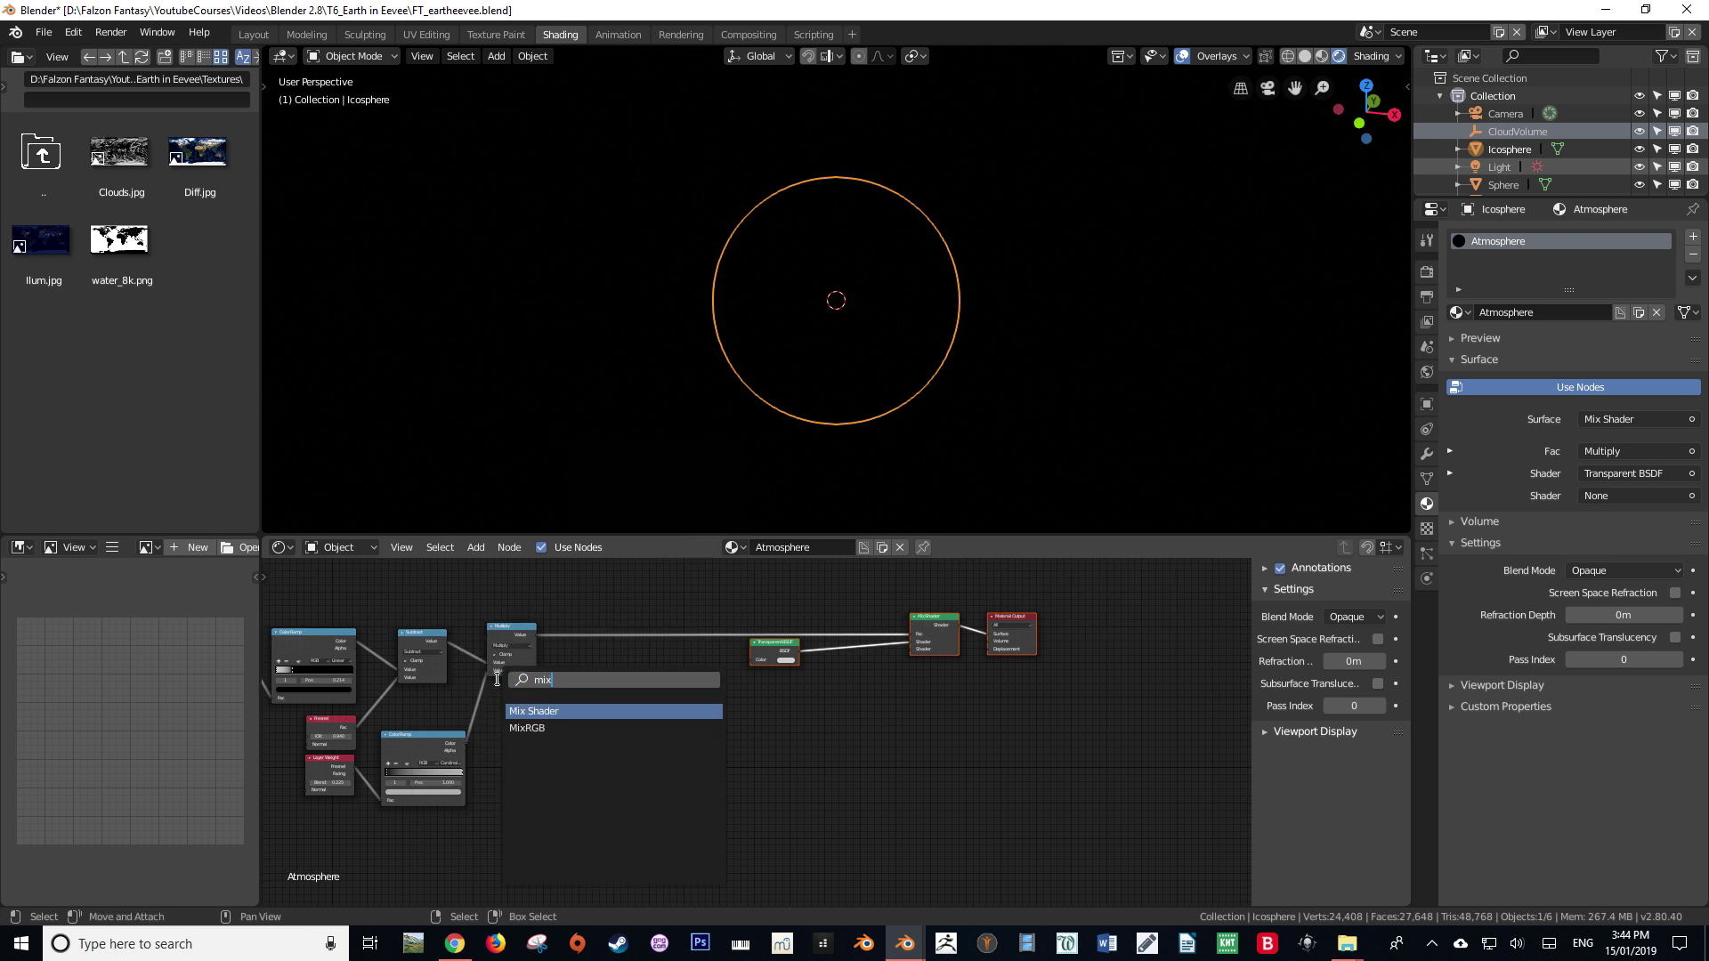
pyautogui.press('Down')
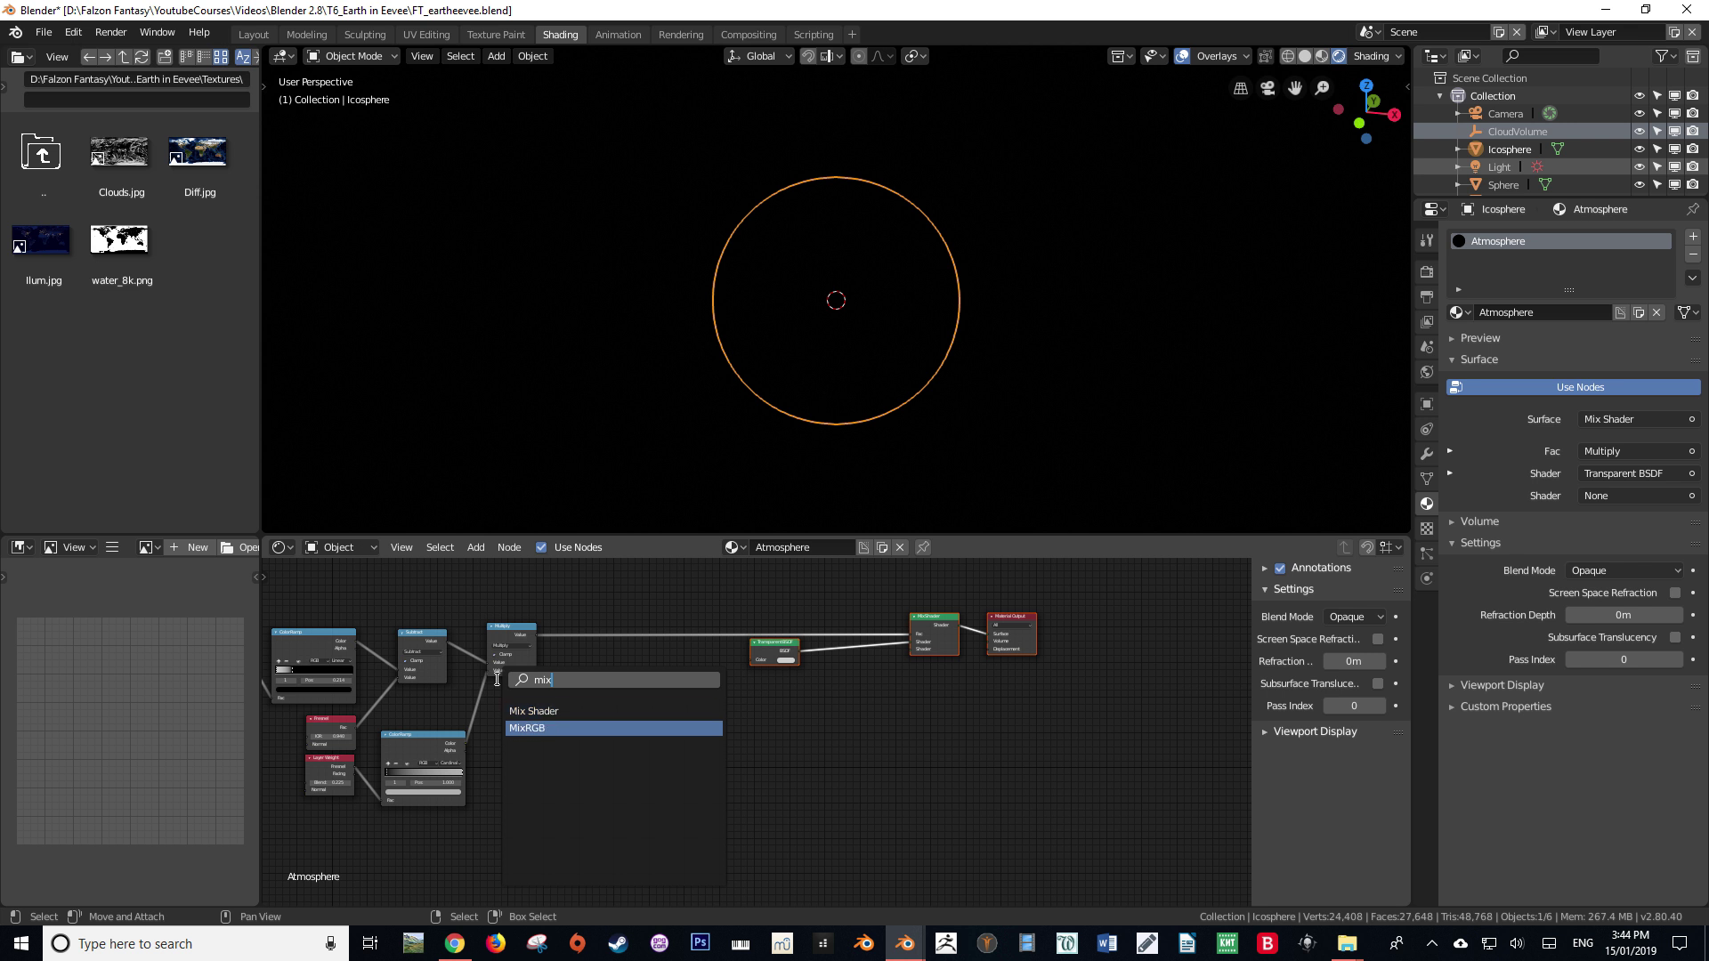
pyautogui.press('Return')
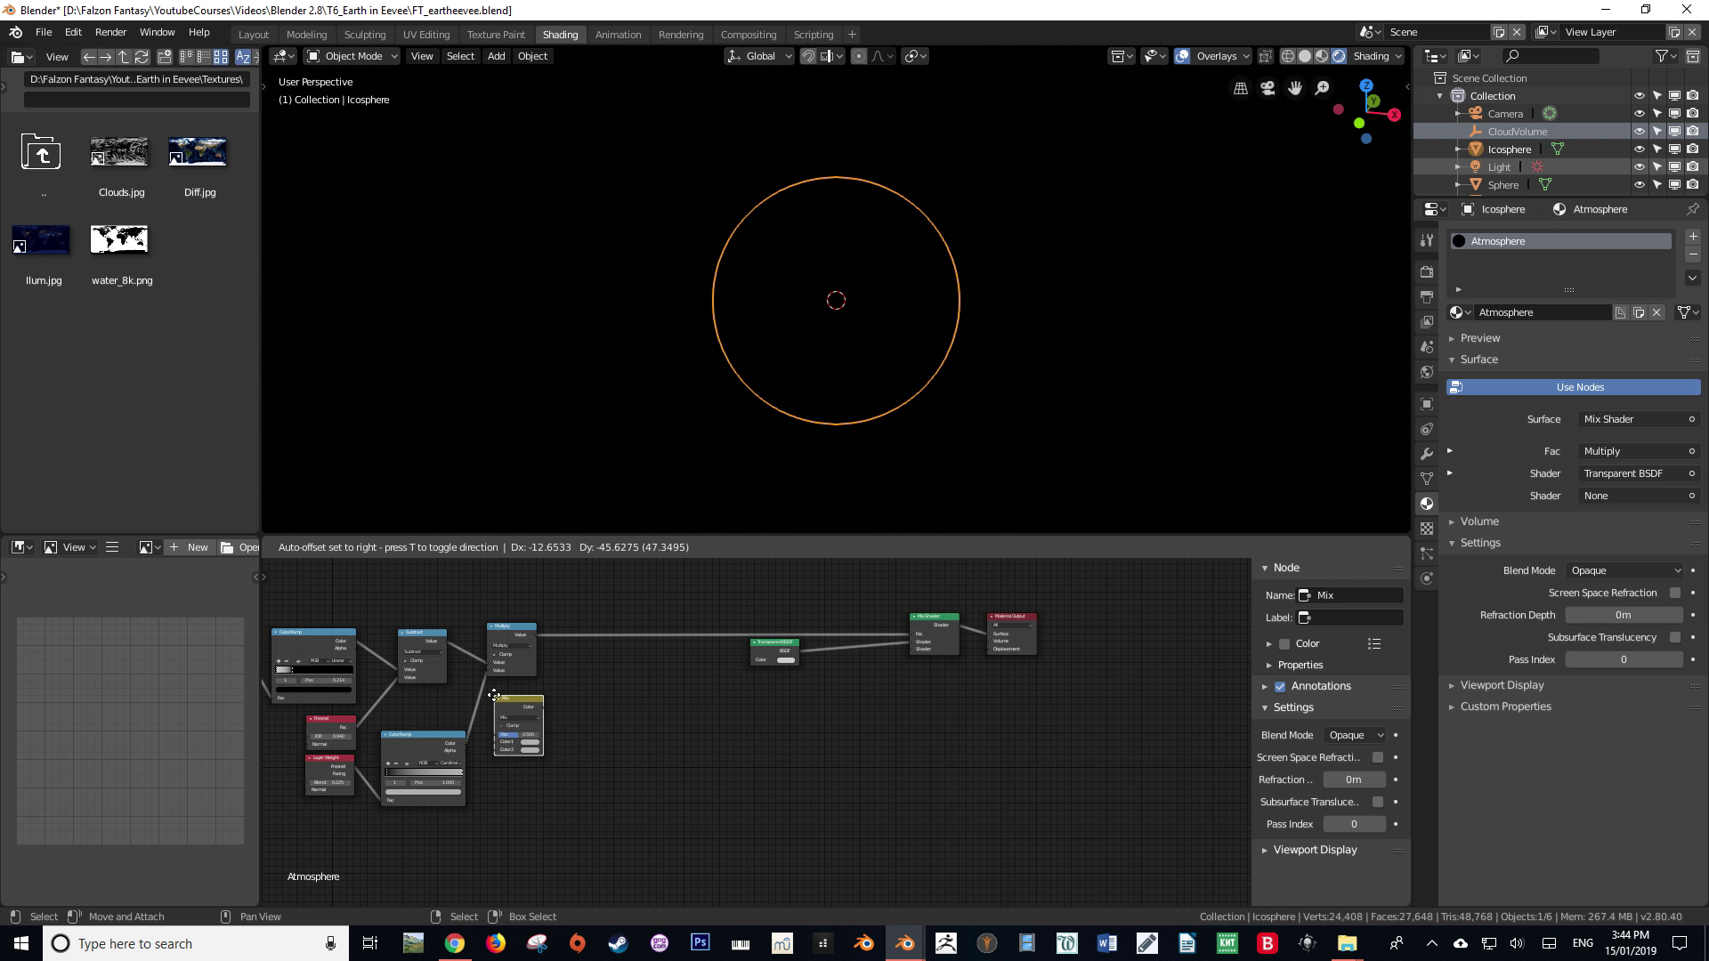
pyautogui.click(492, 692)
# Set the MixRGB node's Fac to 0 and its Color1 to a light blue.
pyautogui.scroll(3, 541, 754)
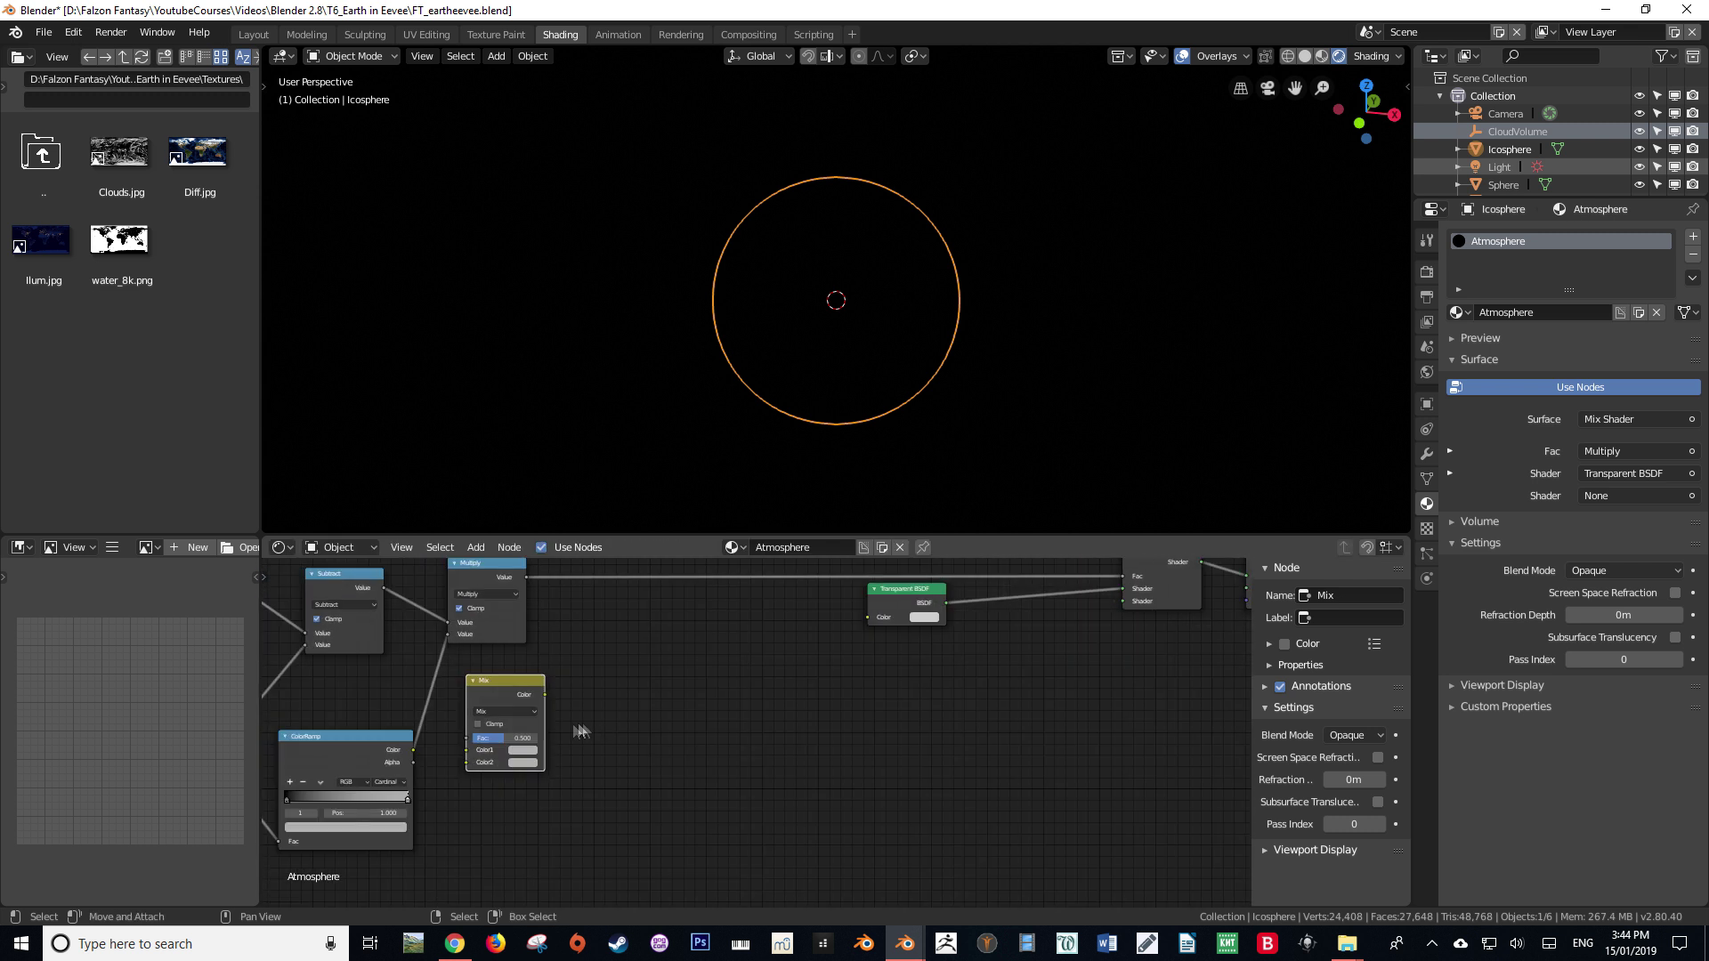
pyautogui.moveTo(511, 739); pyautogui.dragTo(462, 738)
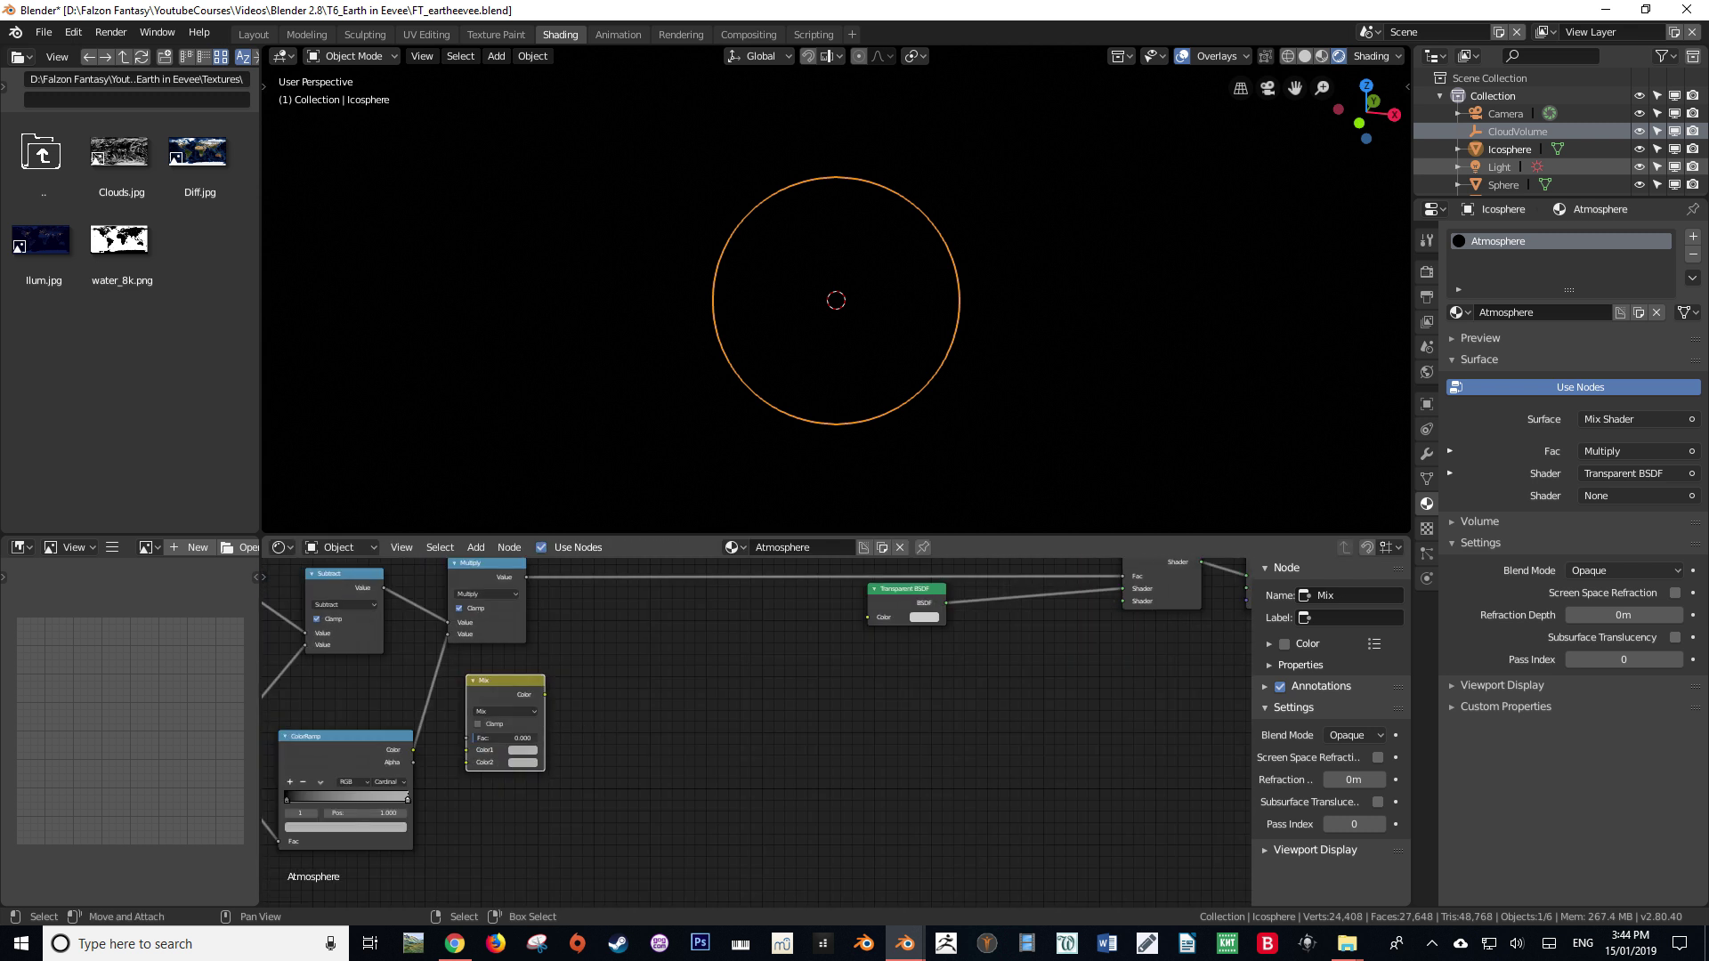
pyautogui.click(519, 752)
pyautogui.click(564, 615)
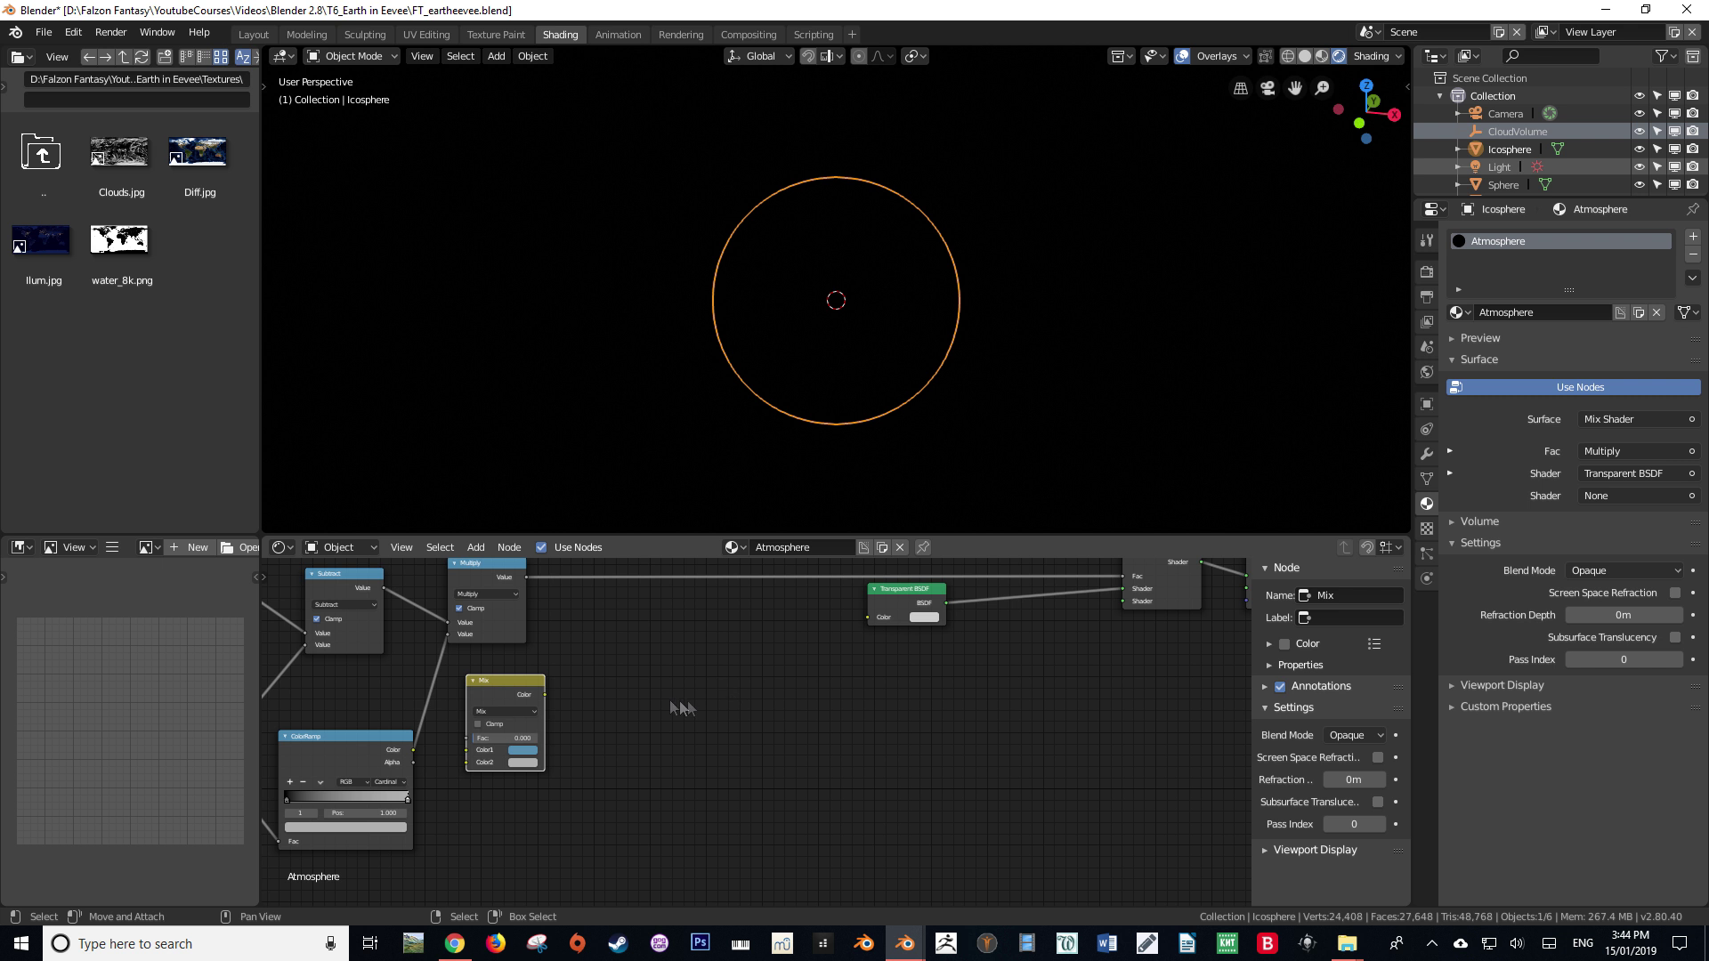
# Add an Emission shader beside the MixRGB node and connect the MixRGB Color output to its Color input.
pyautogui.moveTo(630, 695); pyautogui.dragTo(576, 717, button='middle')
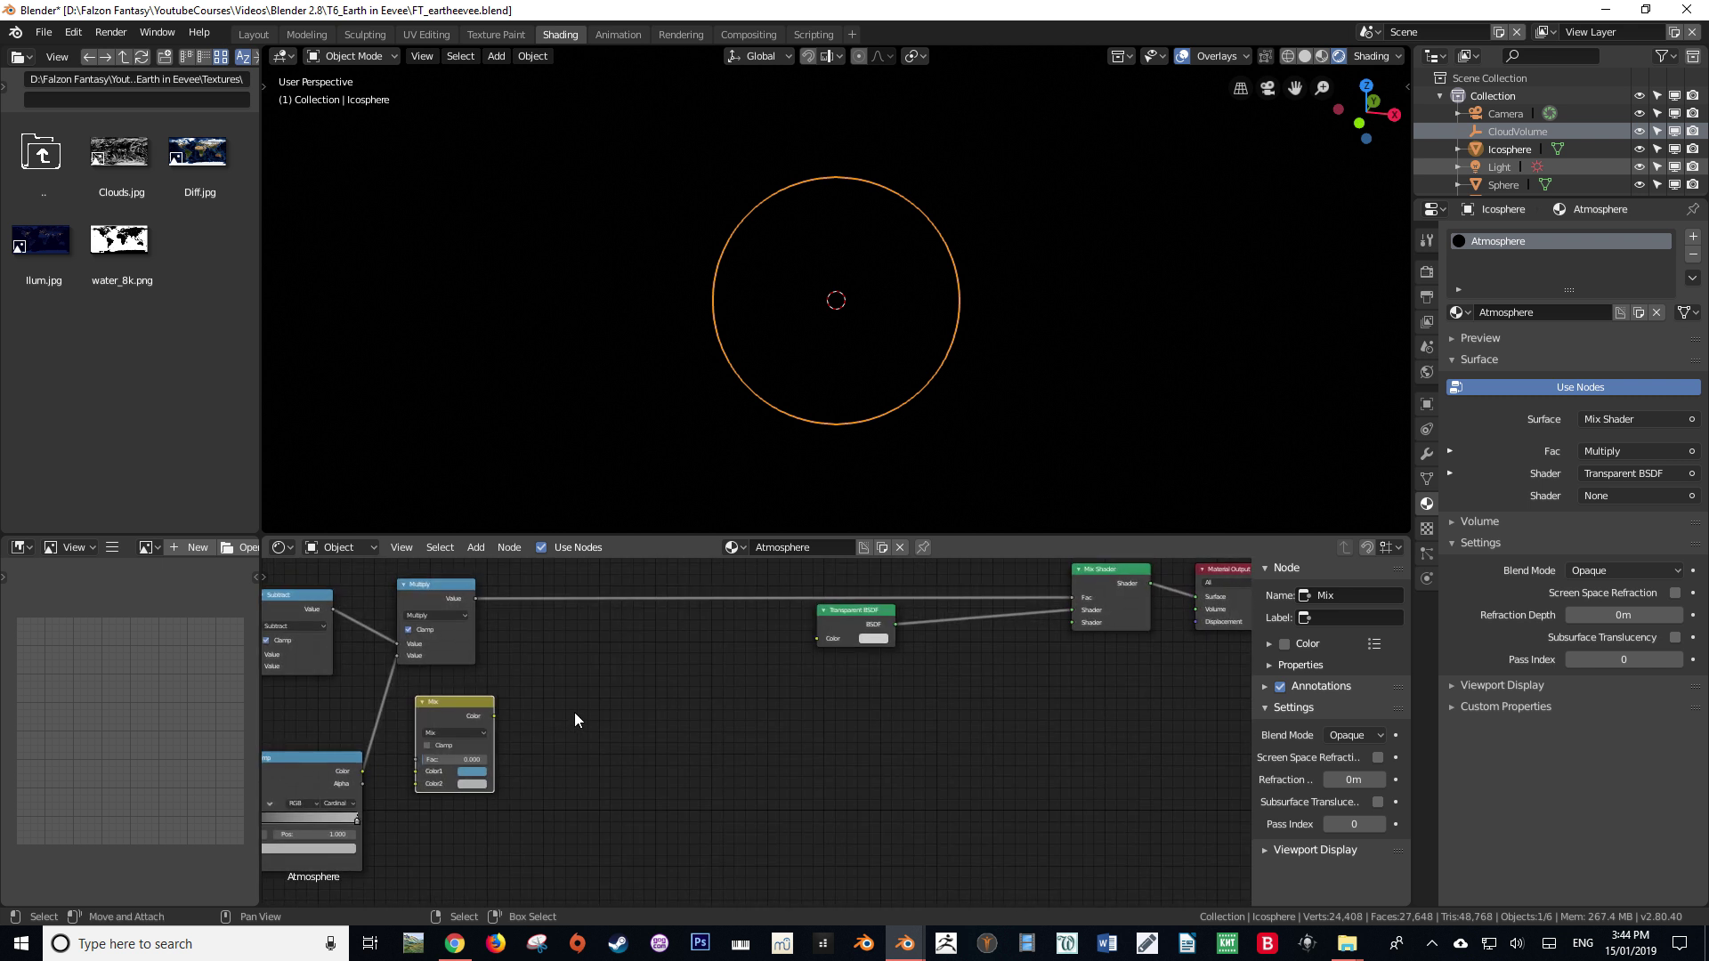
pyautogui.hotkey('shift', 'a')
pyautogui.click(573, 712)
pyautogui.write('emis')
pyautogui.press('Return')
pyautogui.click(570, 683)
pyautogui.moveTo(494, 716); pyautogui.dragTo(570, 715)
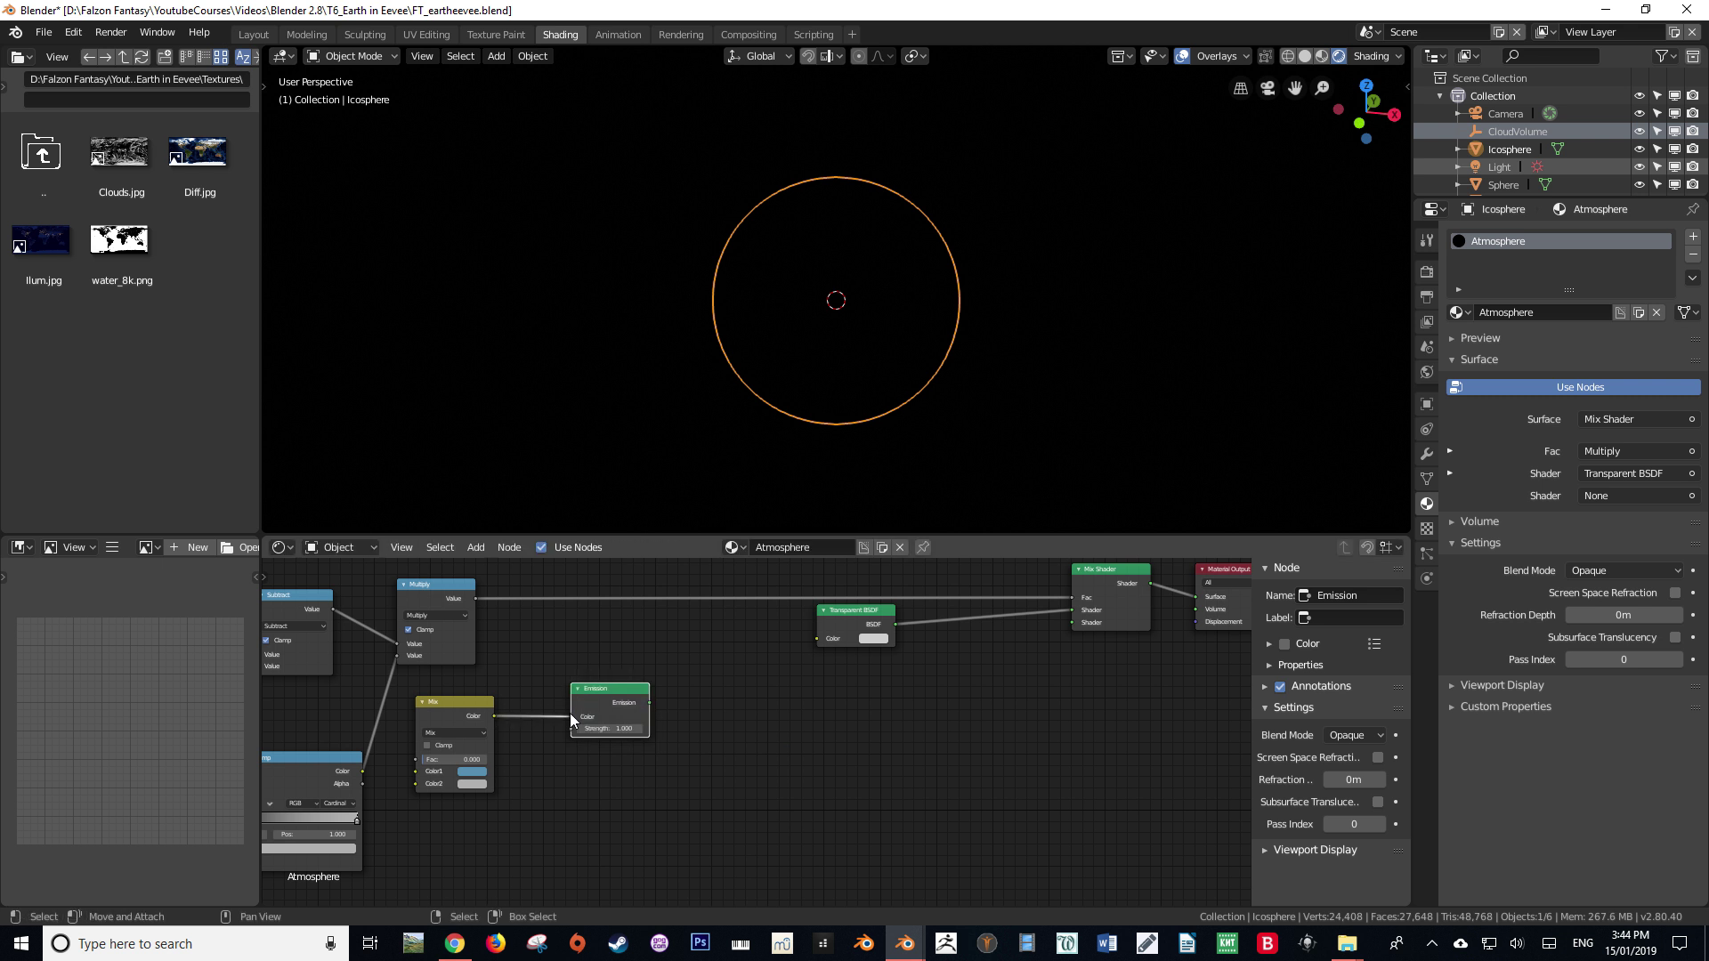
# Add a second Mix Shader after the Emission node and connect Emission to its first Shader input.
pyautogui.moveTo(573, 713); pyautogui.dragTo(427, 717, button='middle')
pyautogui.hotkey('shift', 'a')
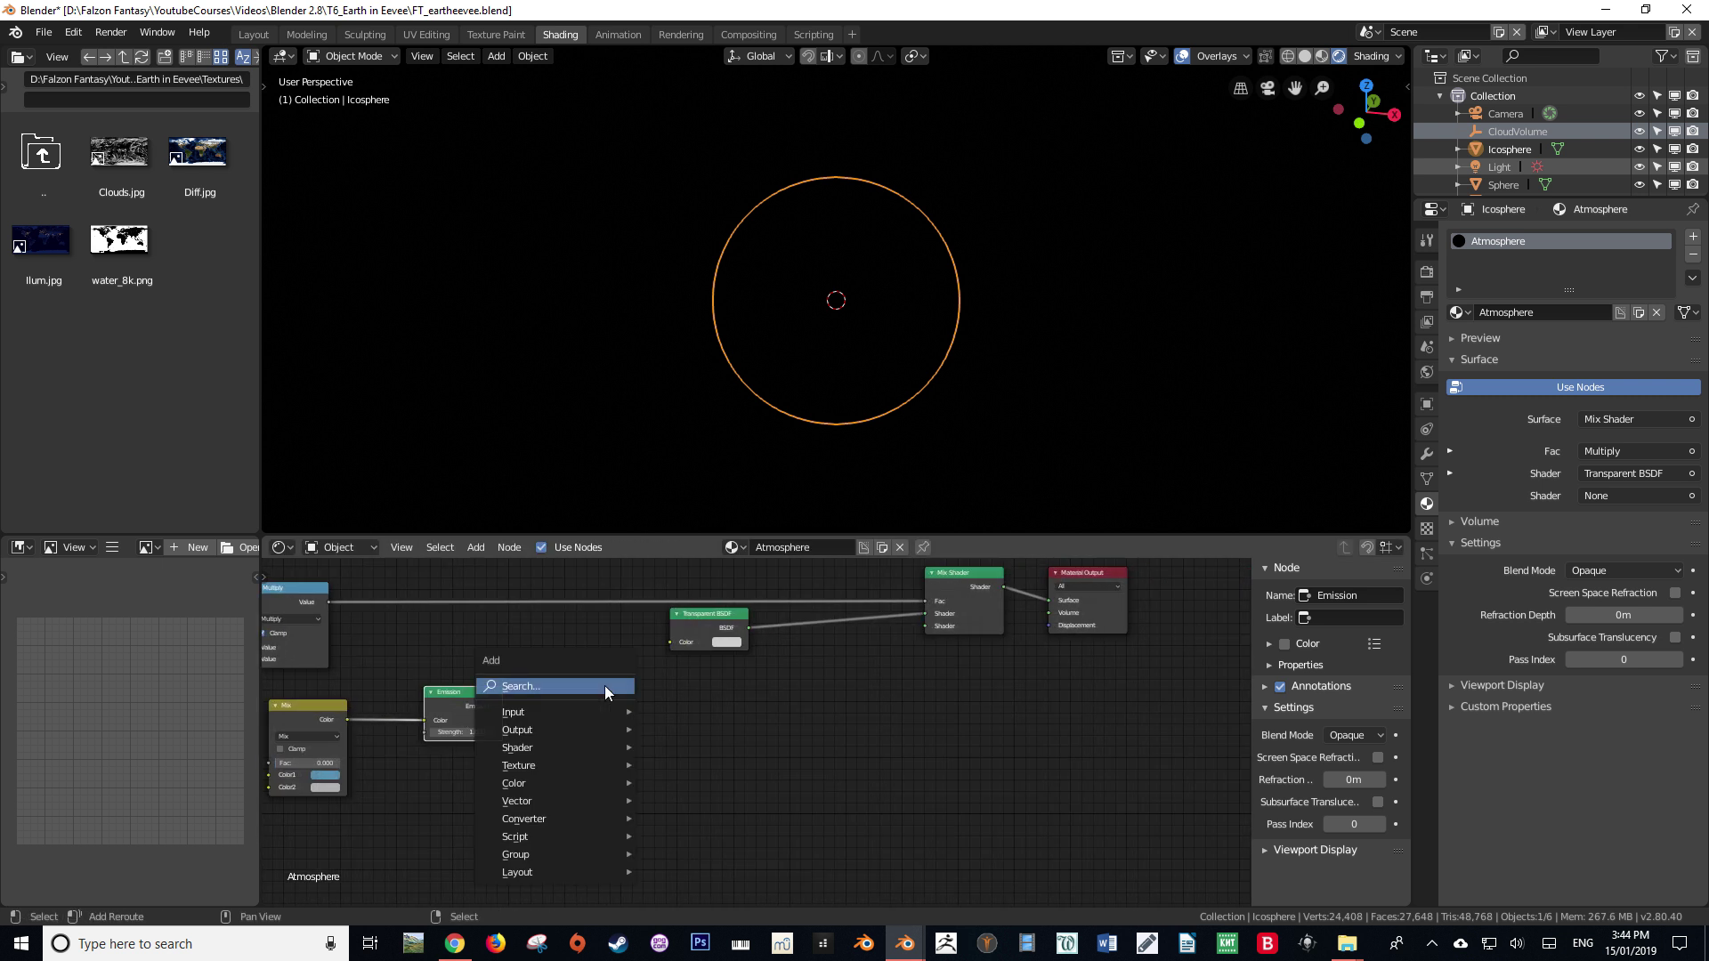
pyautogui.click(606, 685)
pyautogui.write('.')
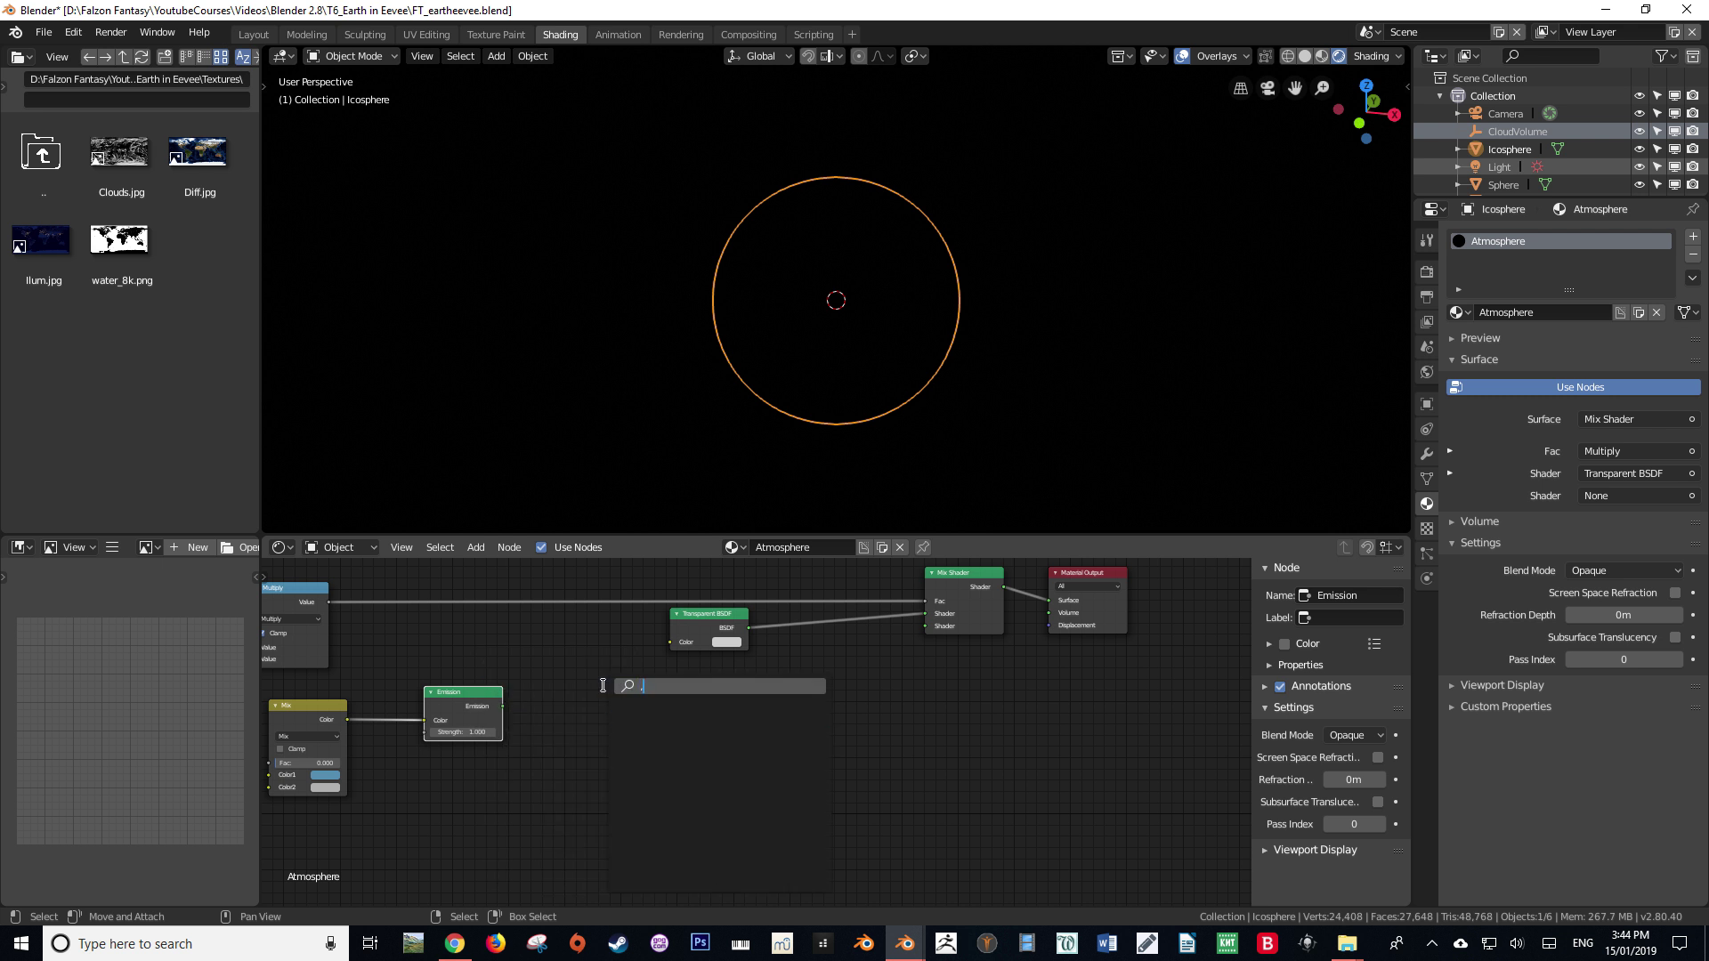
pyautogui.press('BackSpace')
pyautogui.write('mix')
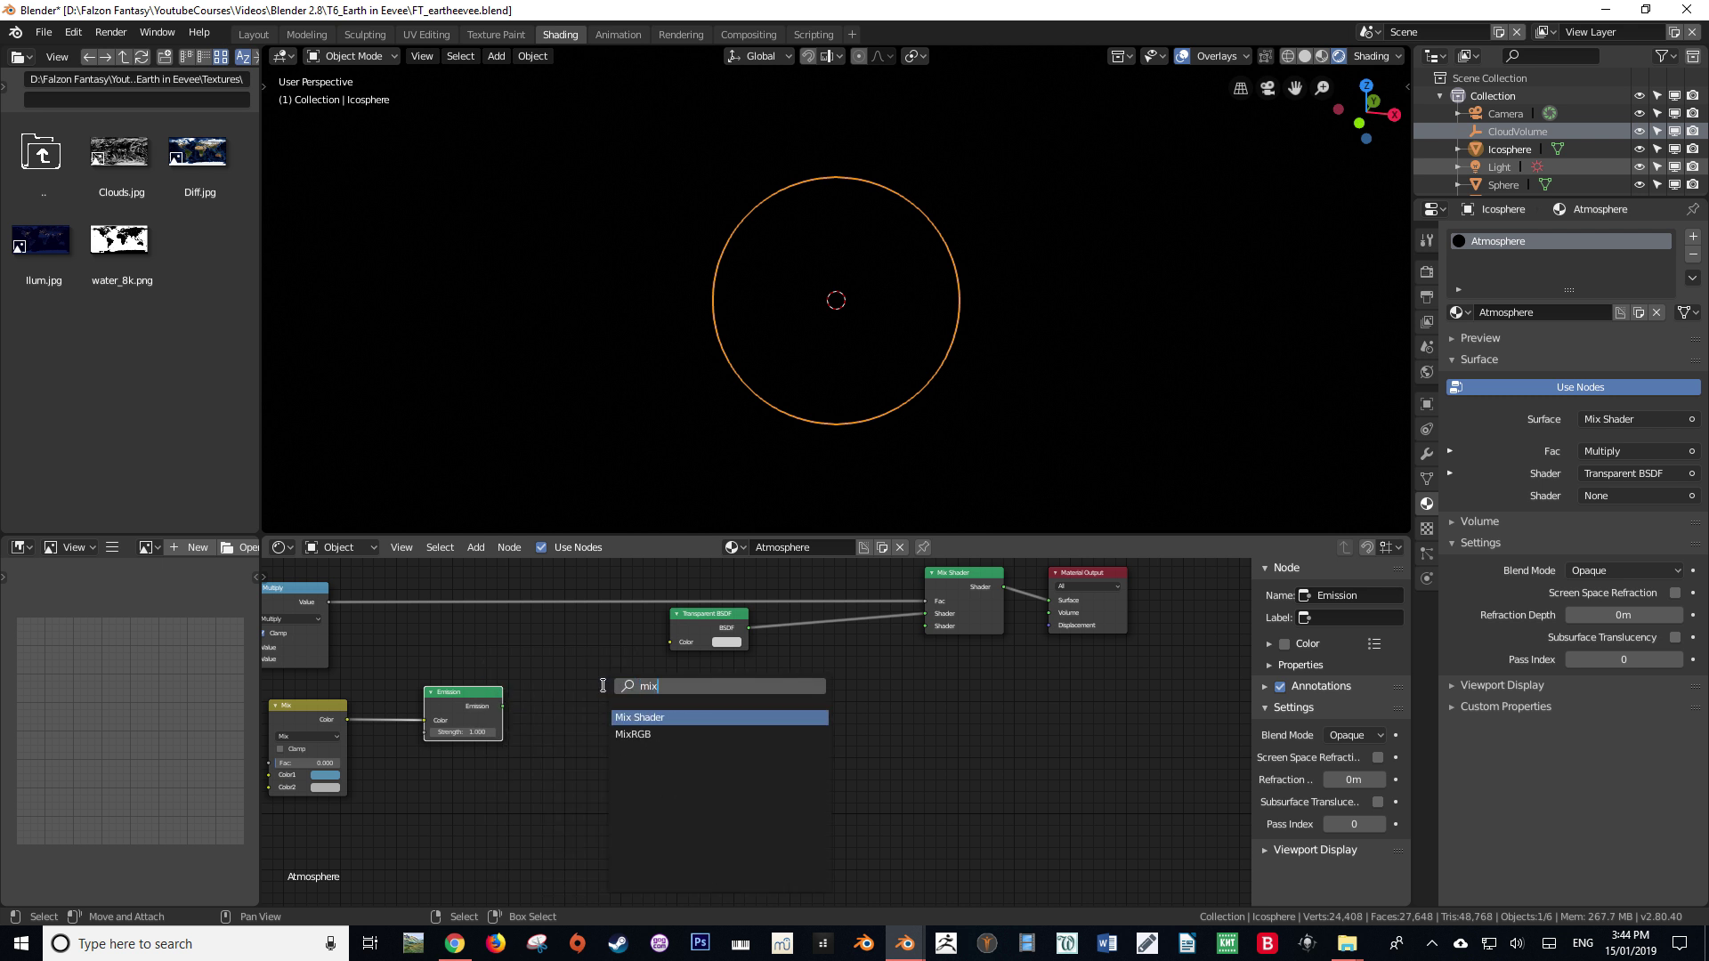
pyautogui.press('Return')
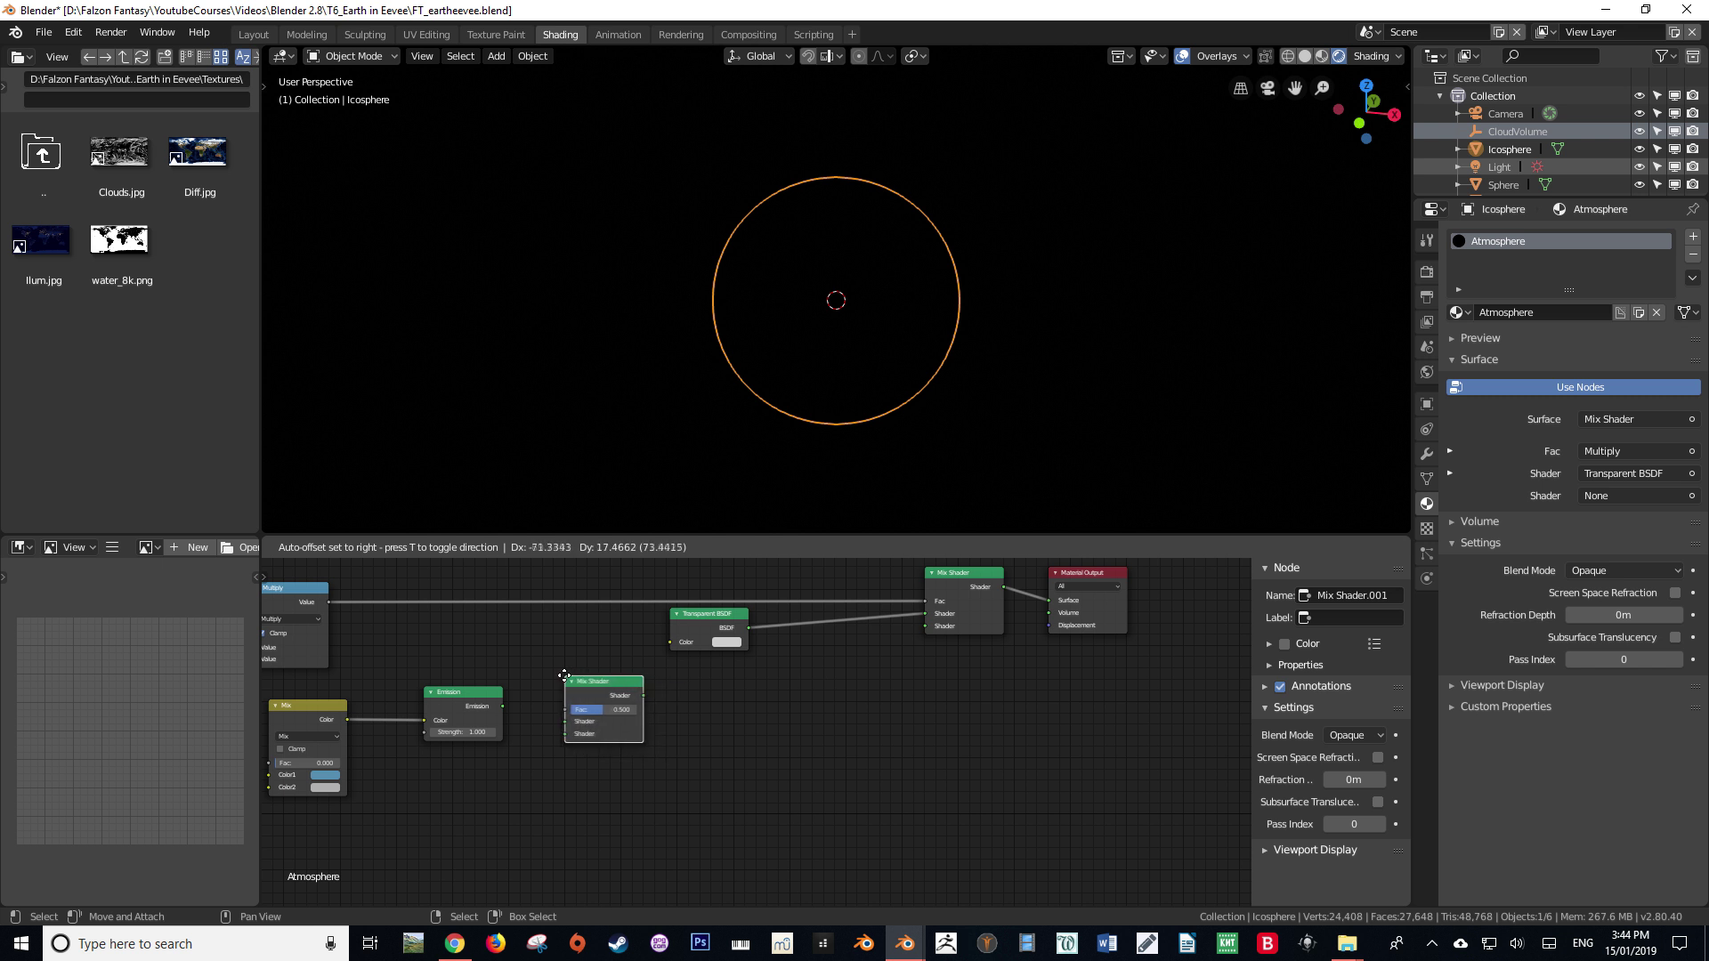
pyautogui.click(564, 678)
pyautogui.moveTo(503, 705); pyautogui.dragTo(547, 713)
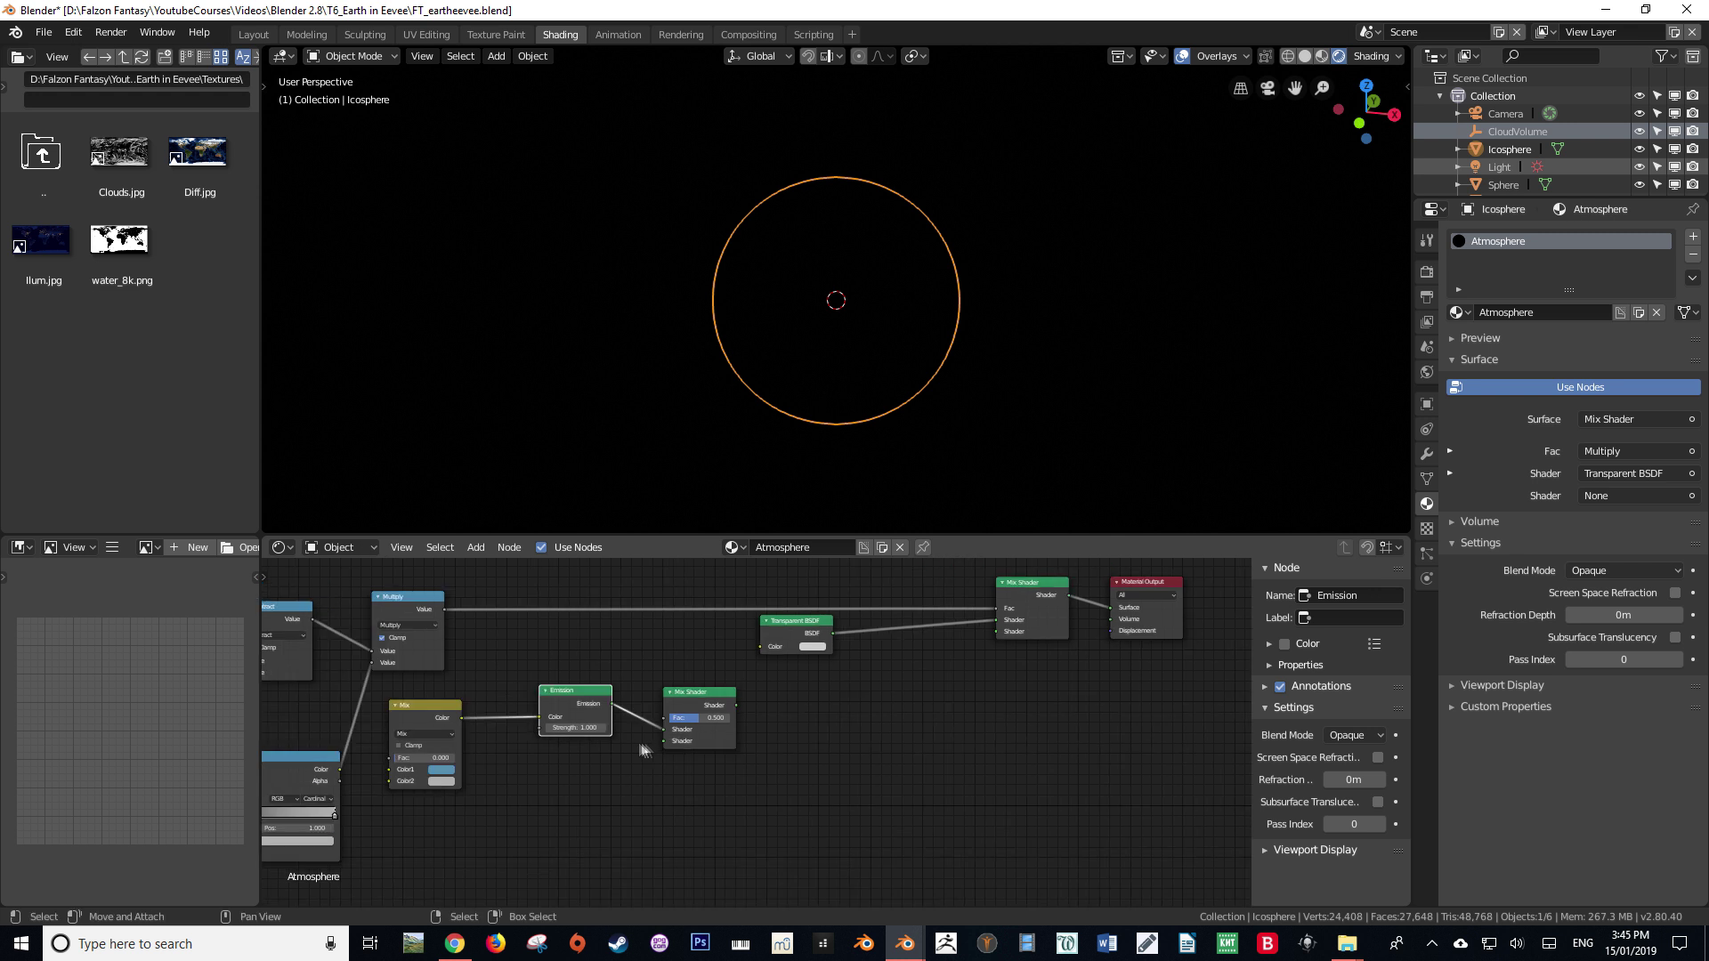
# Set the Fac of the Mix Shader following the Emission node to 1.
pyautogui.moveTo(630, 755); pyautogui.dragTo(512, 770, button='middle')
pyautogui.moveTo(582, 730); pyautogui.dragTo(614, 730)
pyautogui.moveTo(641, 724); pyautogui.dragTo(607, 751, button='middle')
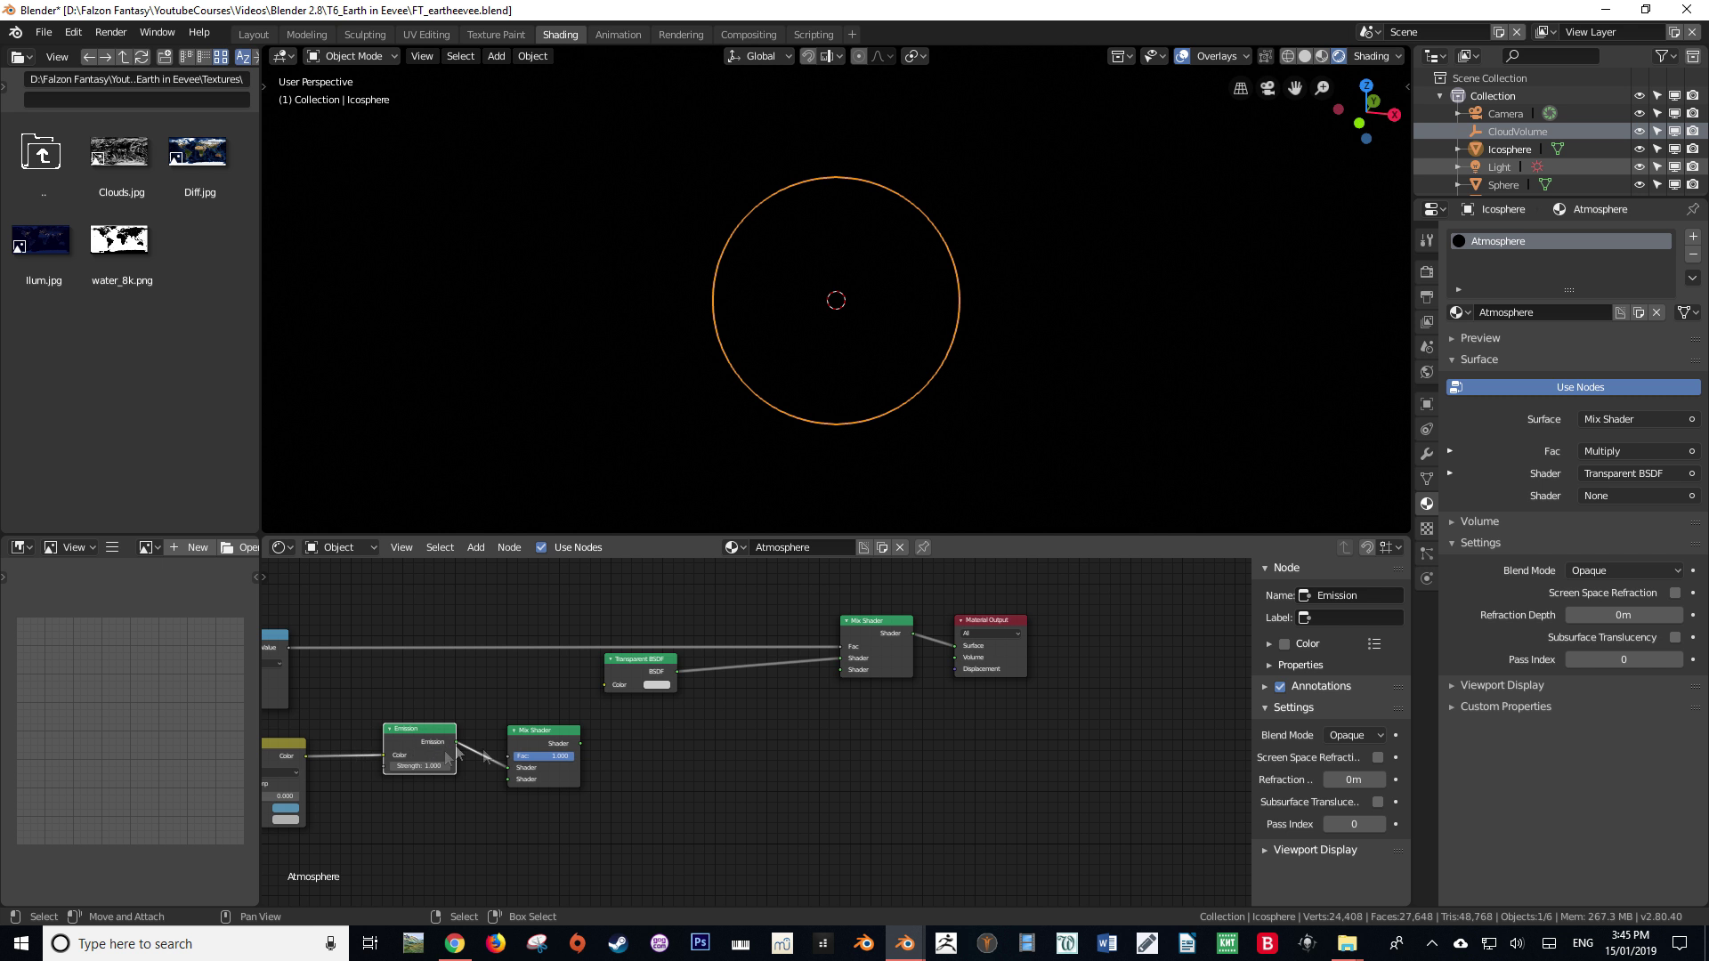
# Chain a further Mix Shader, with a Normal node driving its Fac, into the final Mix Shader's second Shader input.
pyautogui.moveTo(425, 757); pyautogui.dragTo(490, 756, button='middle')
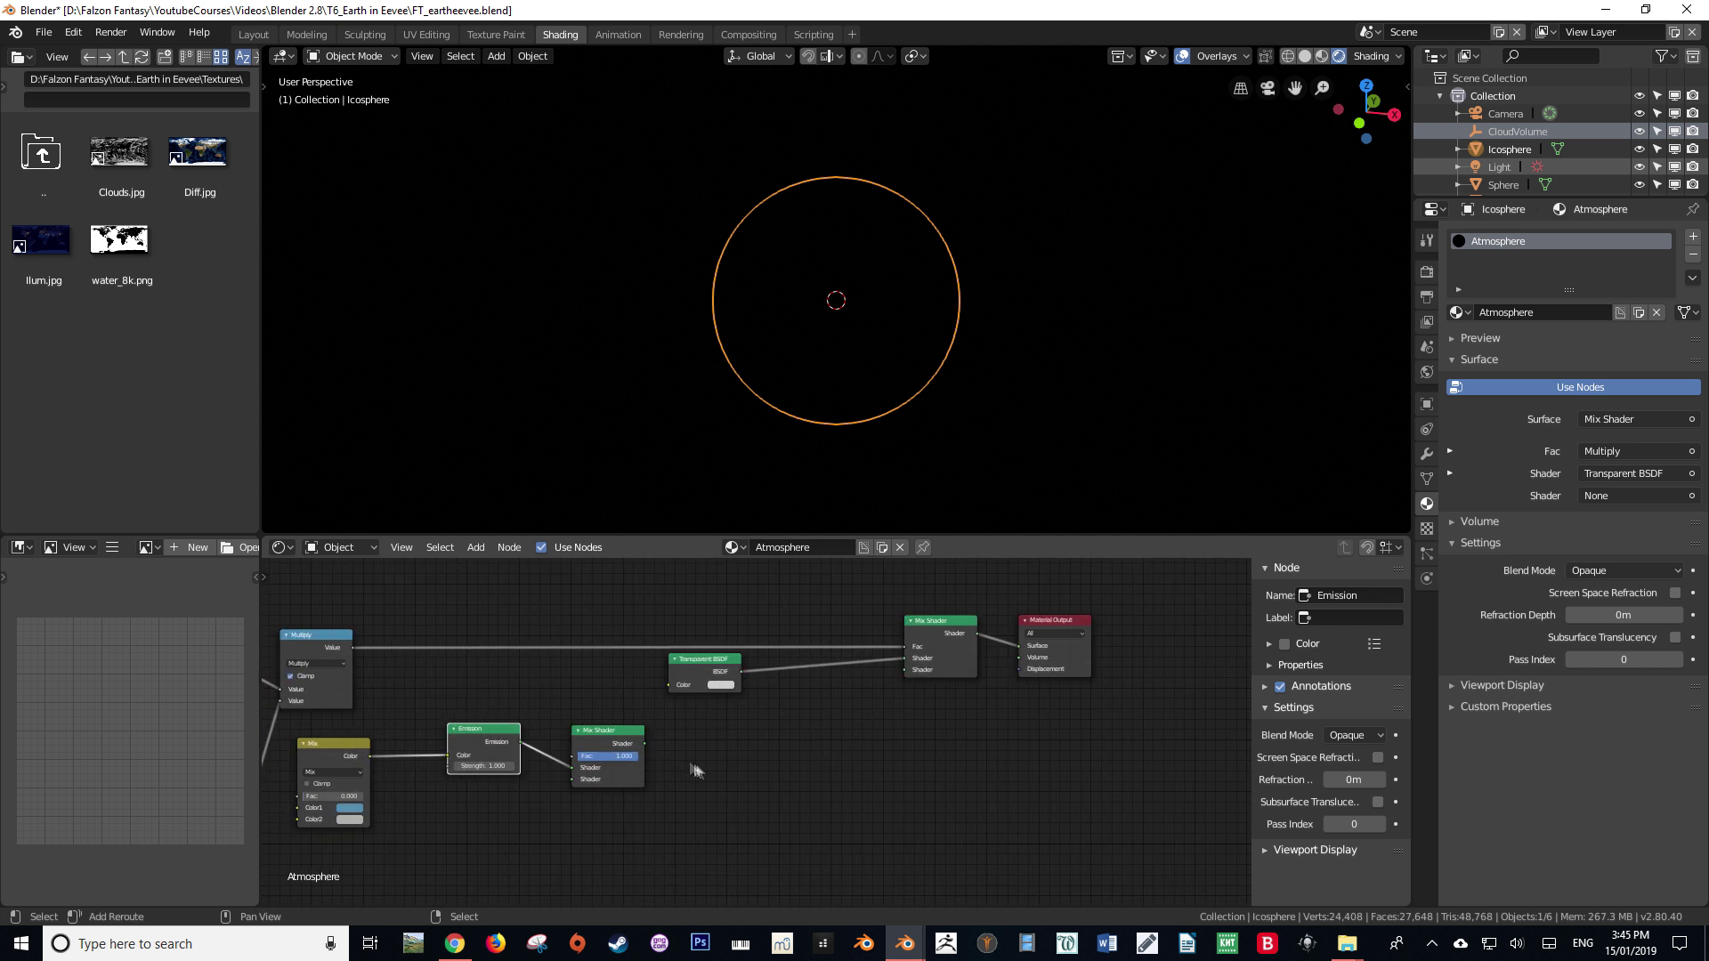
pyautogui.moveTo(702, 760); pyautogui.dragTo(582, 759, button='middle')
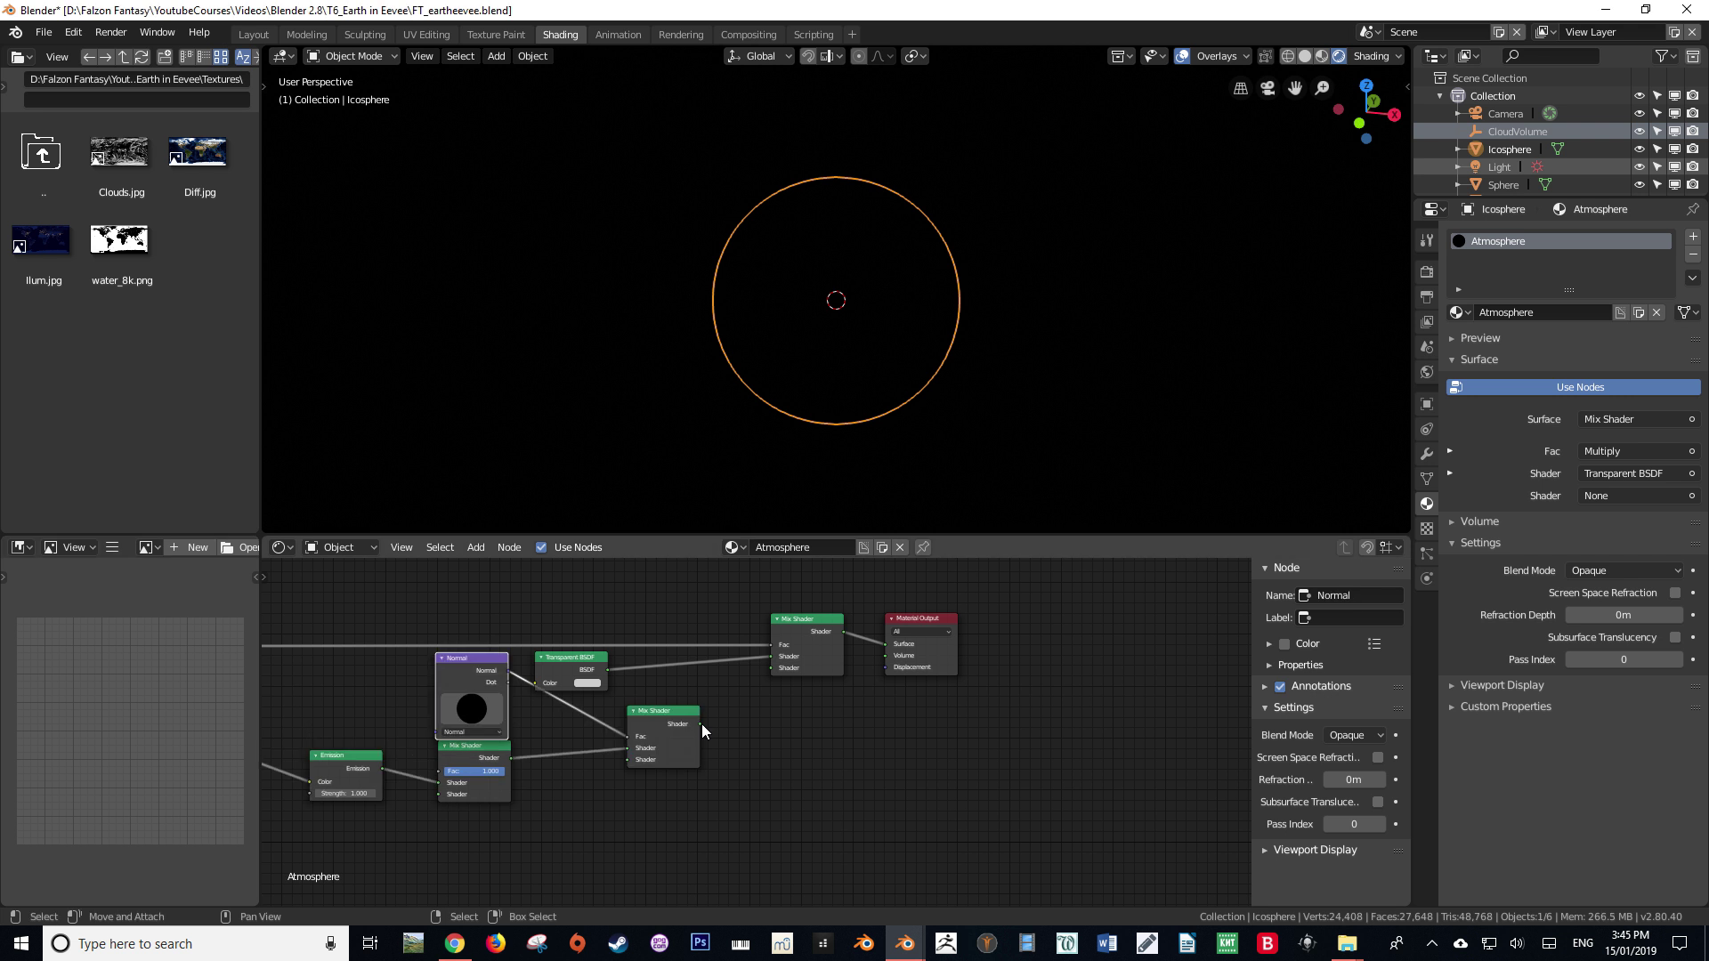
pyautogui.moveTo(700, 724); pyautogui.dragTo(766, 671)
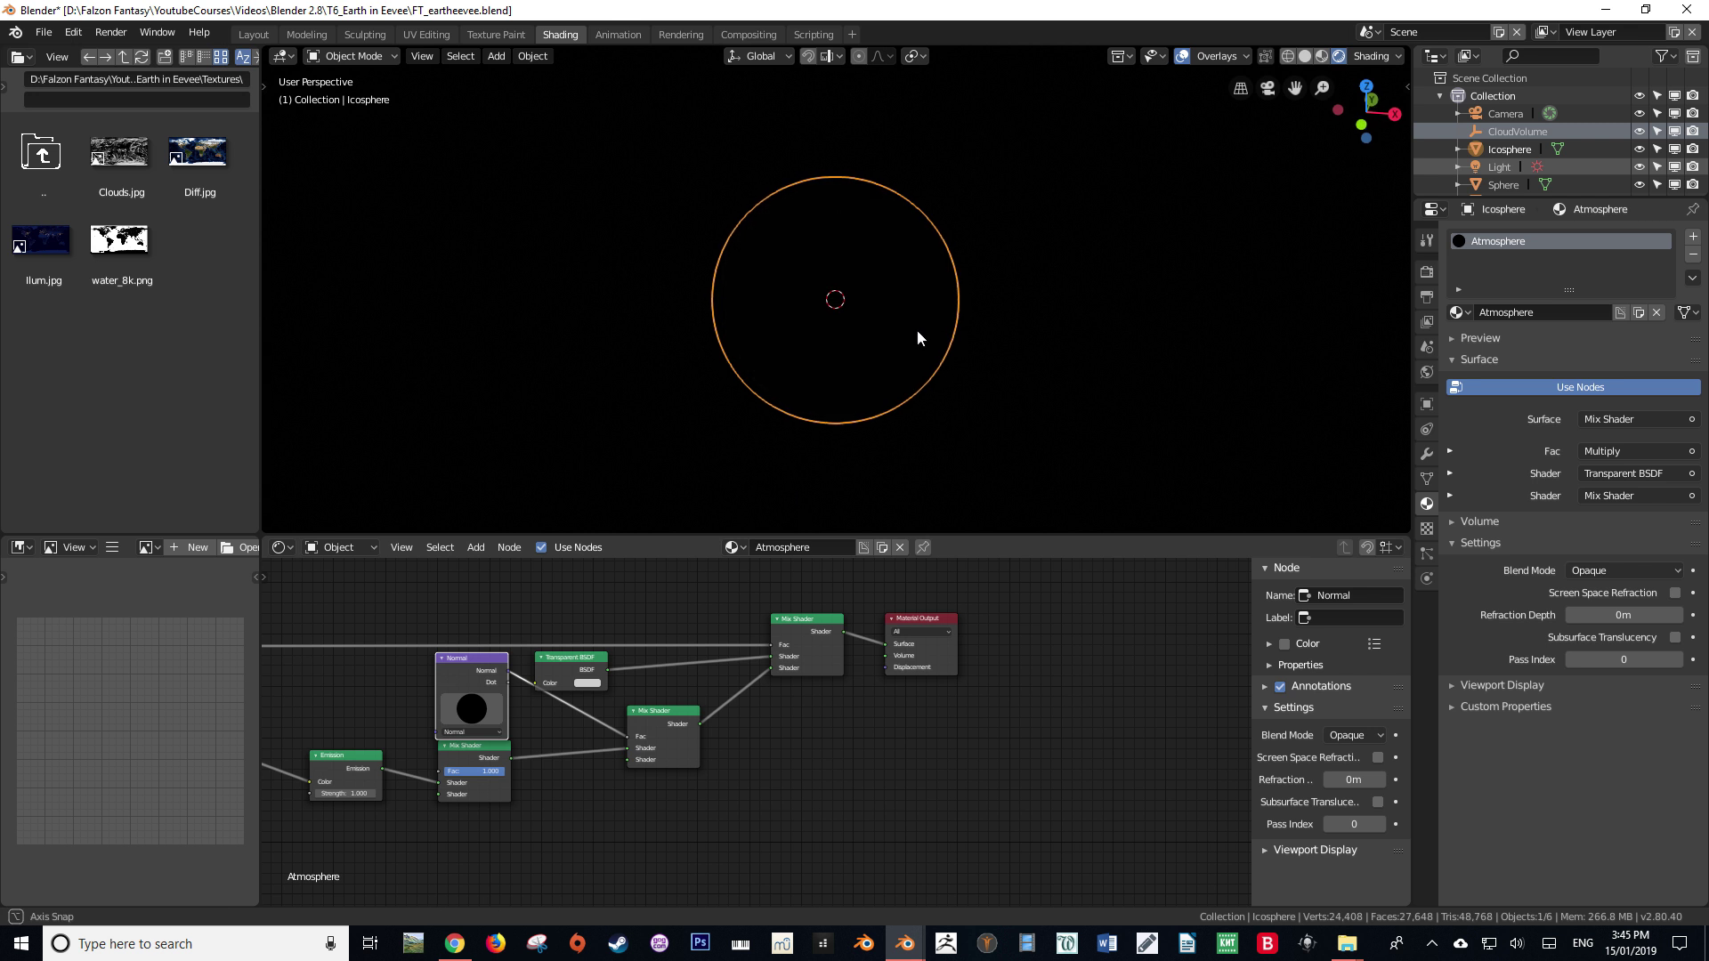
pyautogui.press('s')
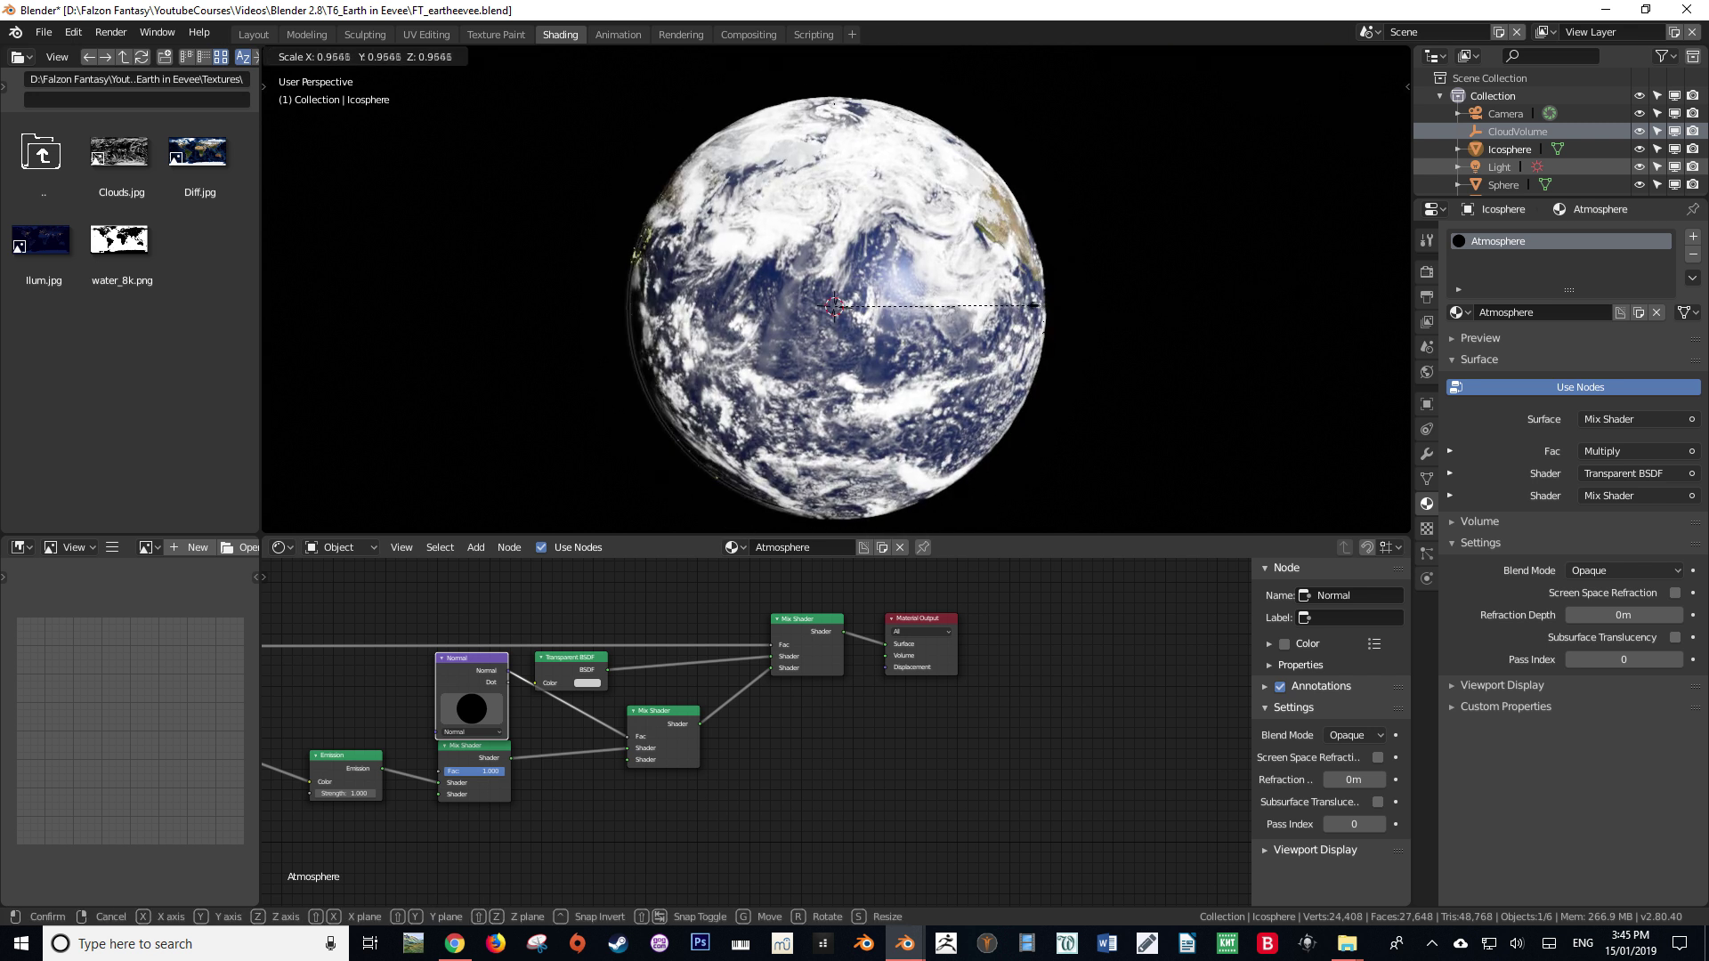
pyautogui.rightClick(1036, 327)
pyautogui.keyDown('shift'); pyautogui.moveTo(1003, 351); pyautogui.dragTo(996, 355, button='middle'); pyautogui.keyUp('shift')
pyautogui.scroll(-2, 1003, 374)
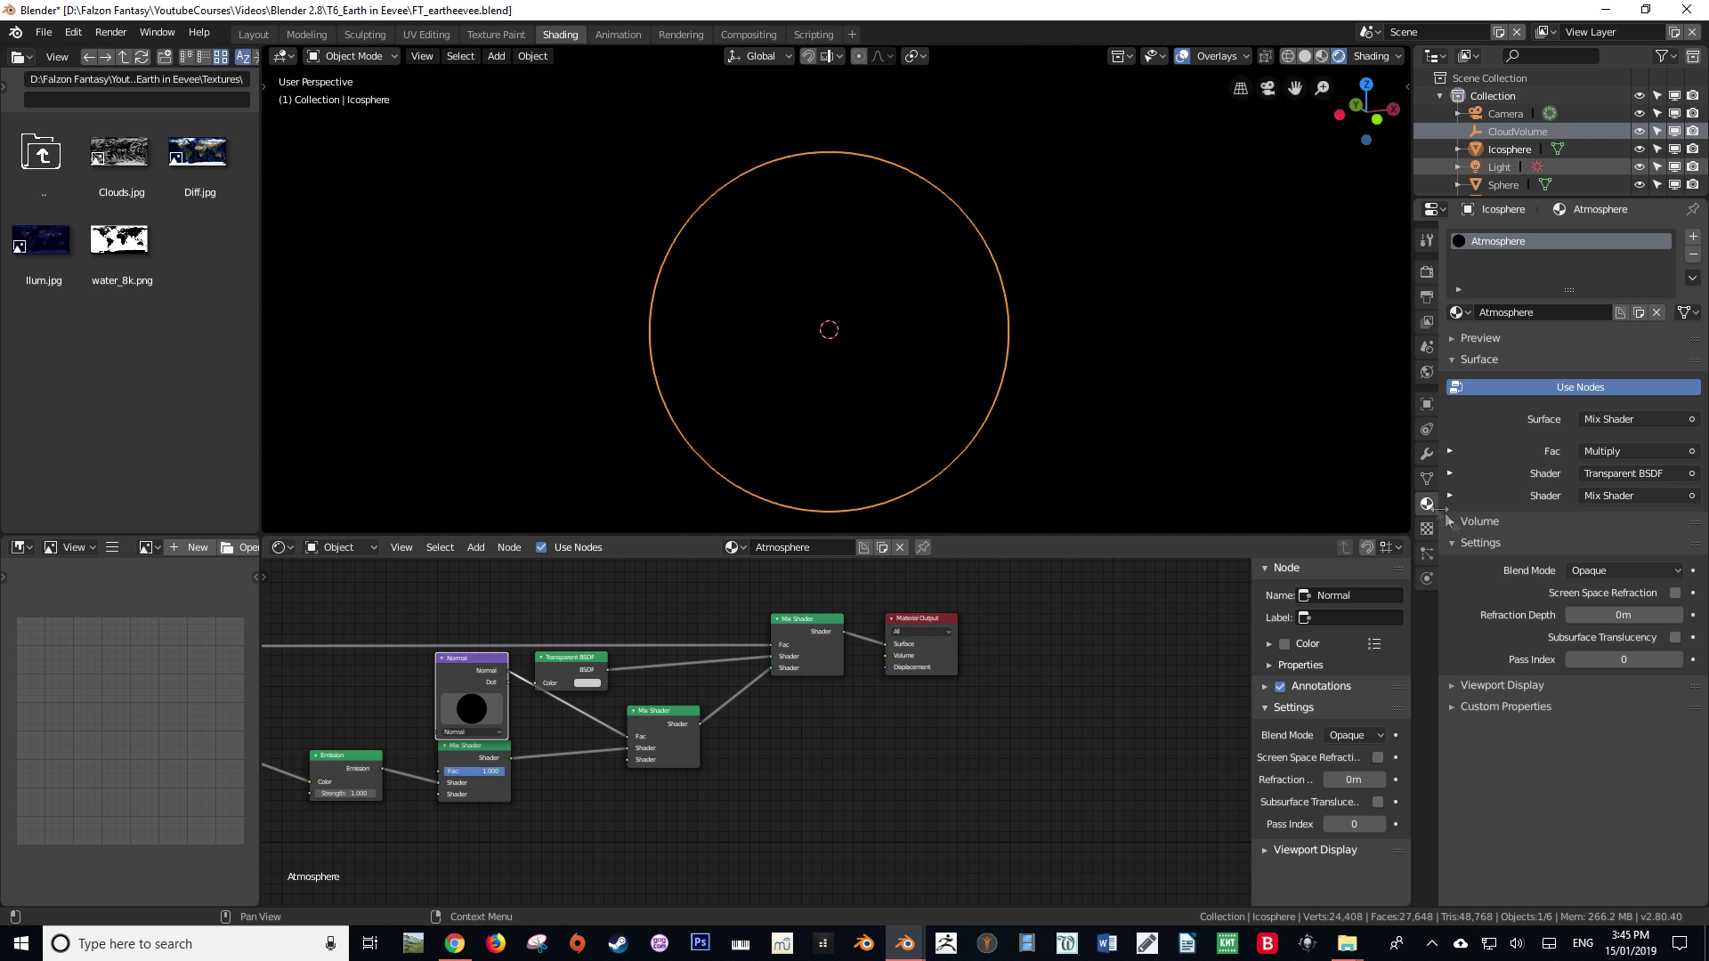
# Set the Atmosphere material's blend mode to Alpha Blend and scale the ico sphere up beyond the Earth's surface.
pyautogui.click(1577, 570)
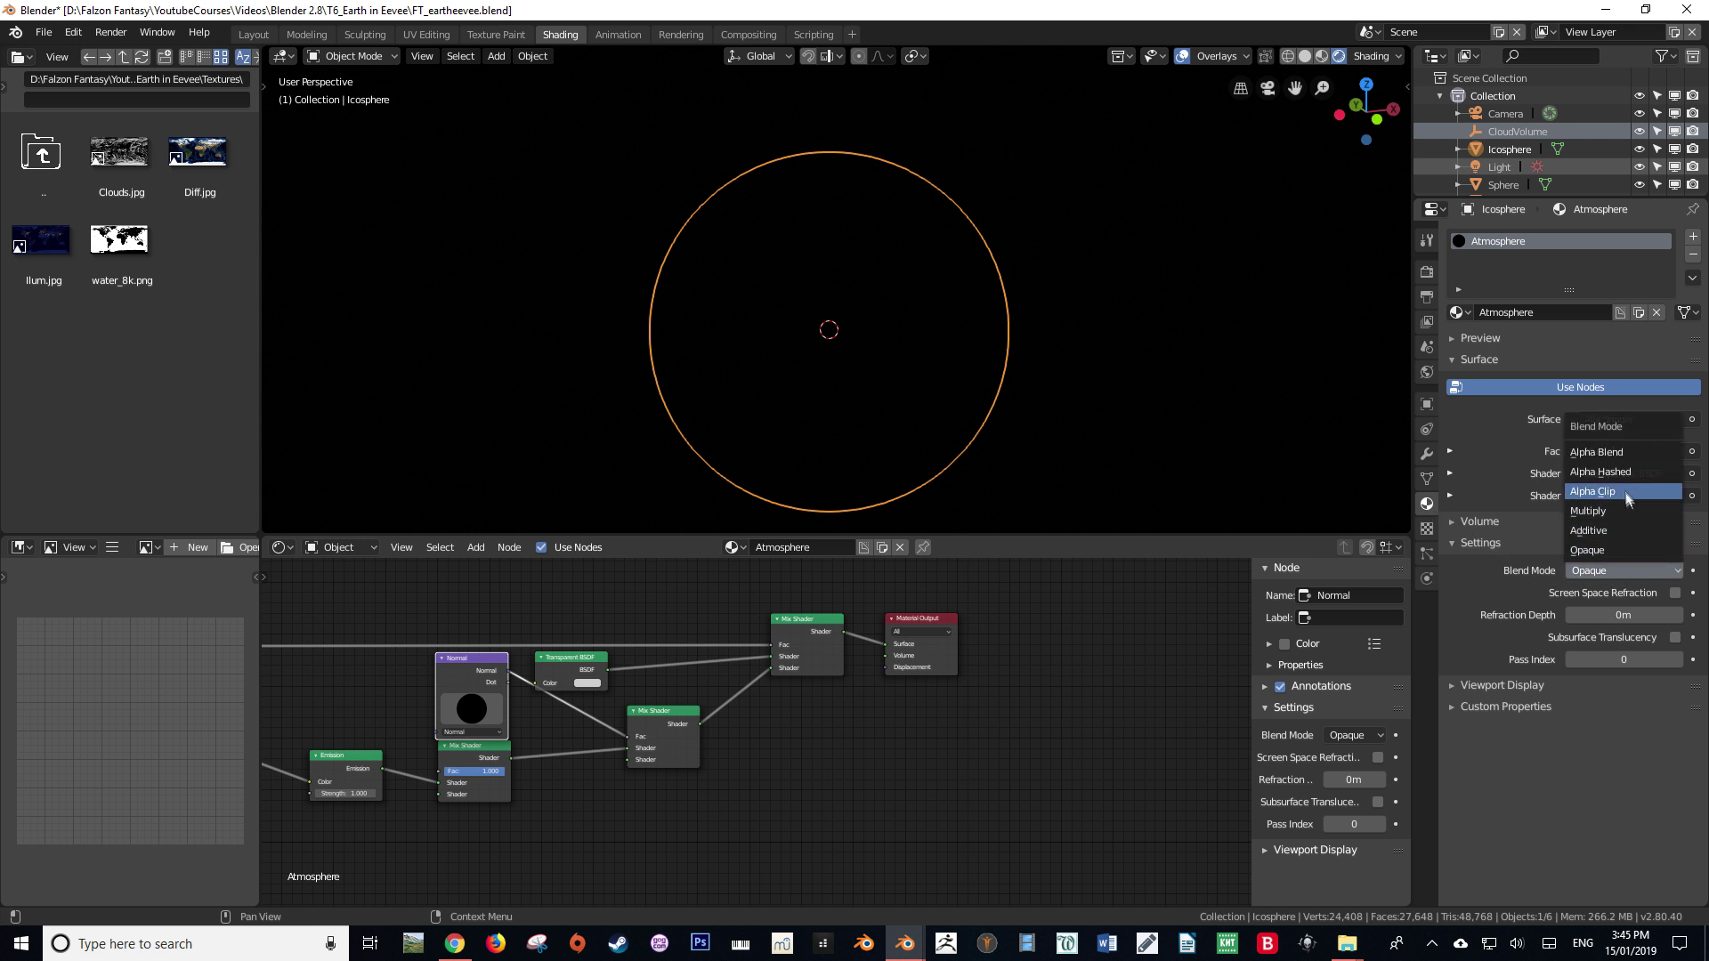
pyautogui.click(1602, 452)
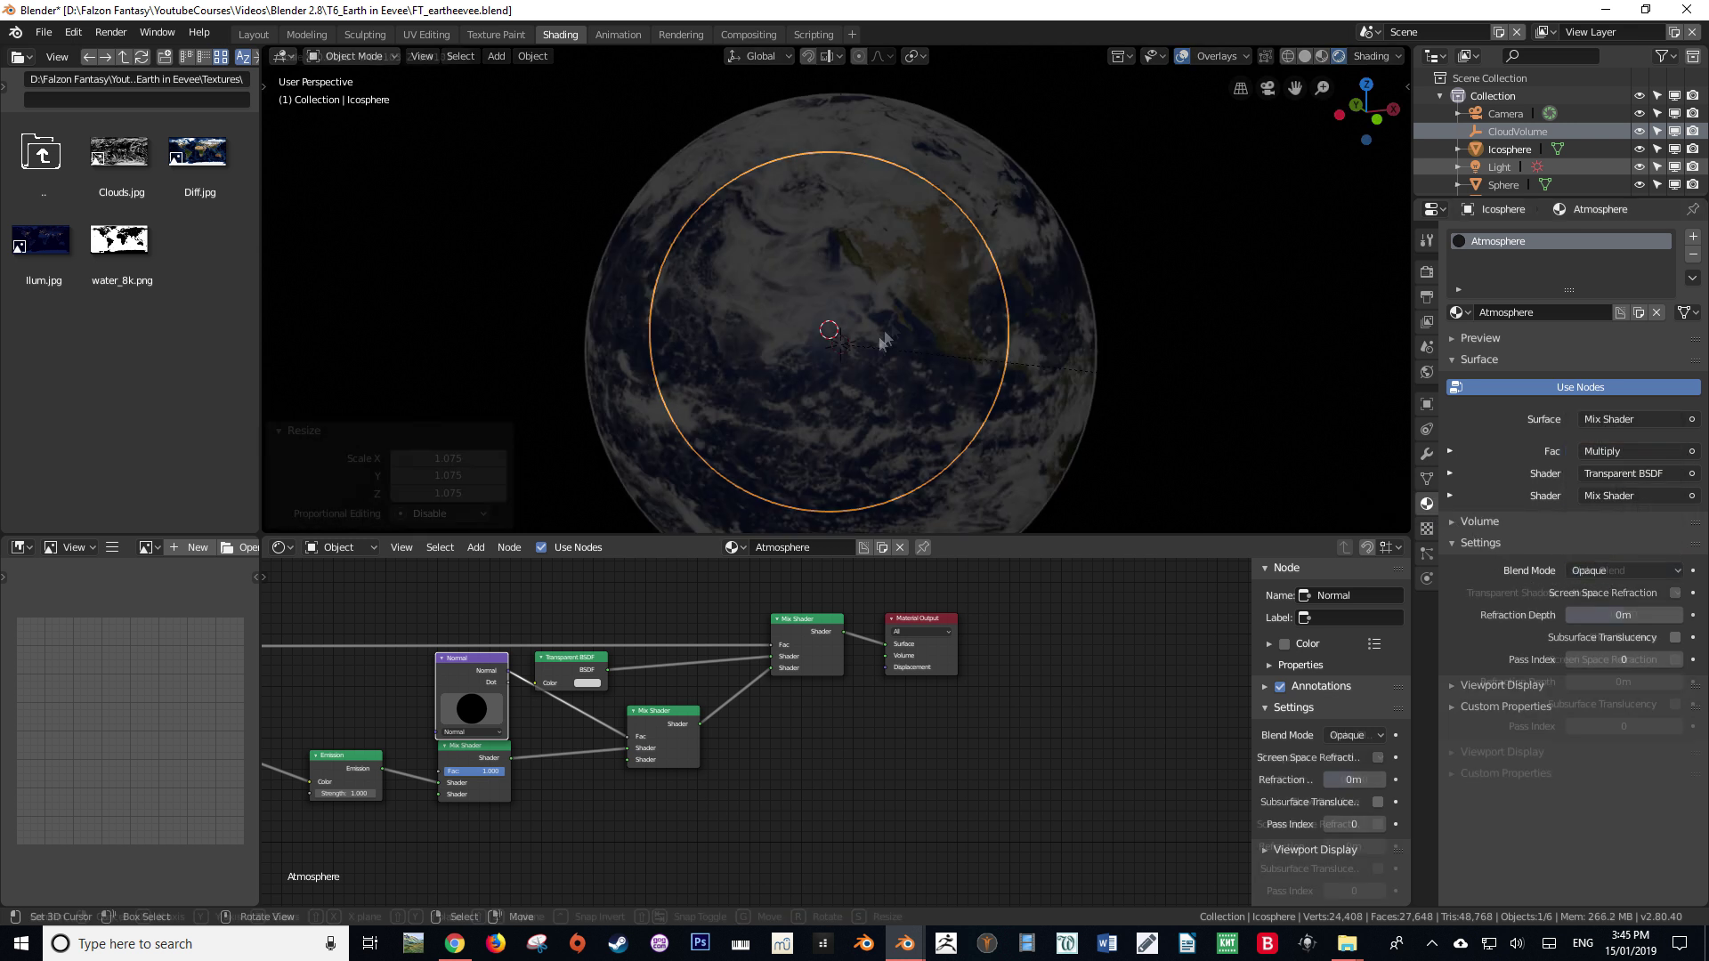
pyautogui.press('s')
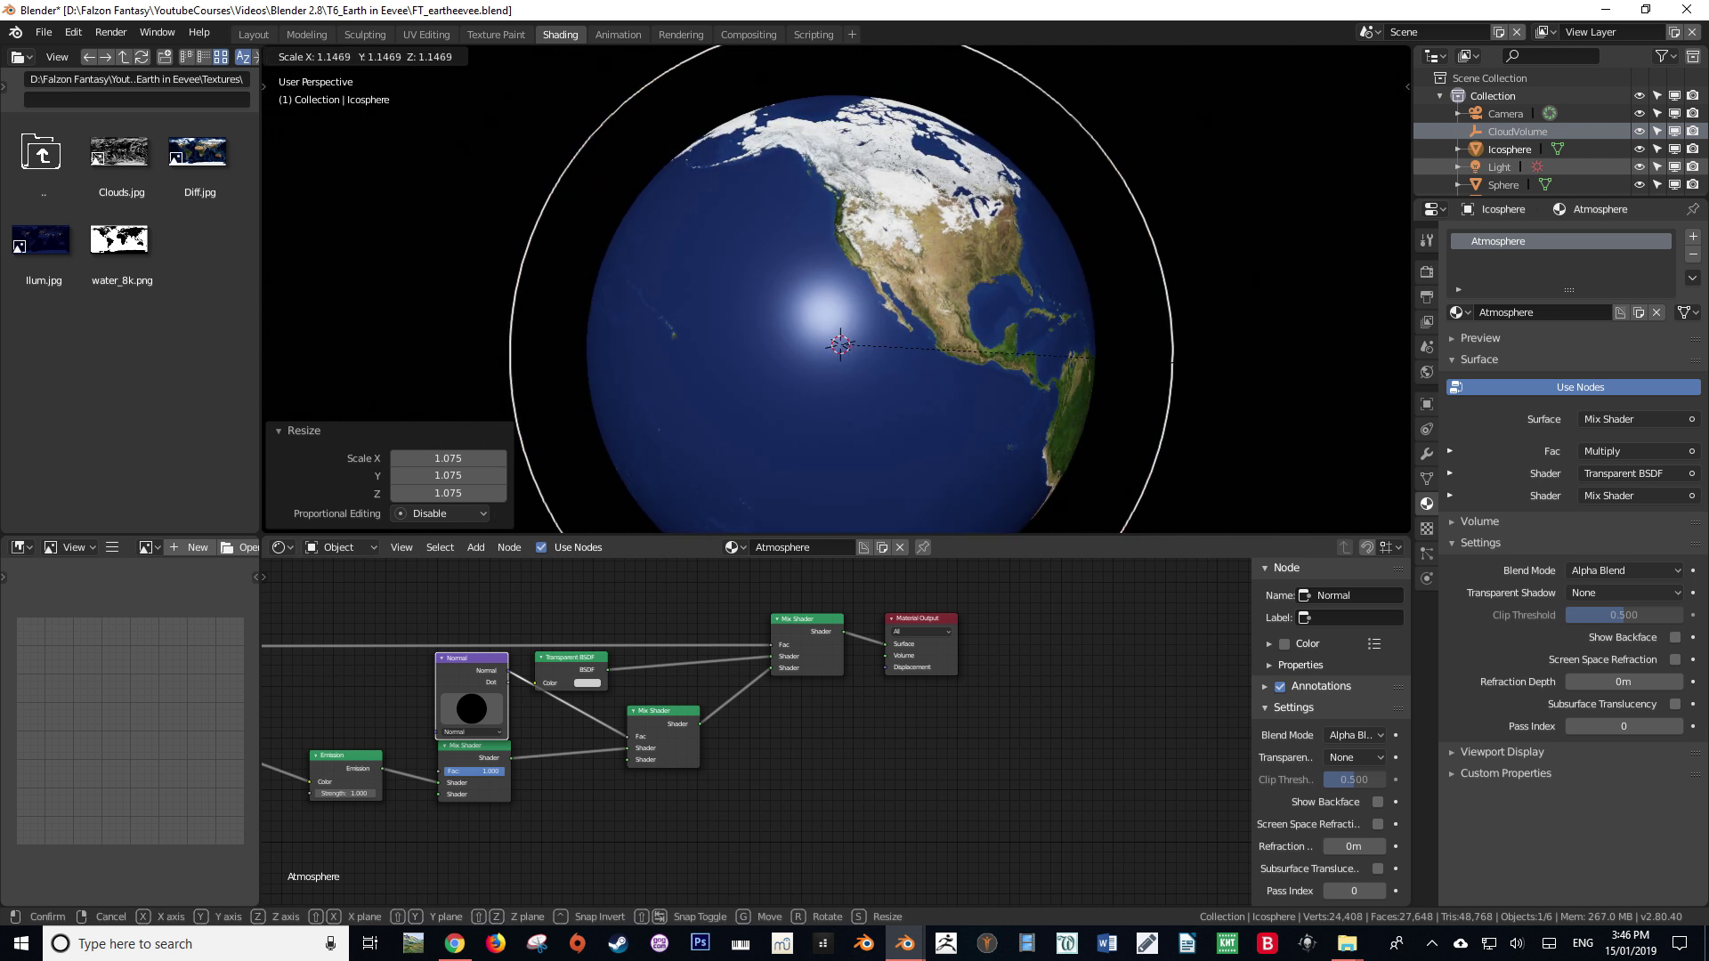
pyautogui.click(1213, 374)
# Set the Fac of the Mix Shader following Emission to 0 and scale the ico sphere by about 0.91.
pyautogui.moveTo(499, 771); pyautogui.dragTo(443, 771)
pyautogui.moveTo(997, 353); pyautogui.dragTo(1166, 355, button='middle')
pyautogui.press('s')
pyautogui.click(1097, 339)
# Enable Show Backface for the Atmosphere material and scale the ico sphere by about 1.021.
pyautogui.scroll(2, 933, 370)
pyautogui.moveTo(932, 370); pyautogui.dragTo(986, 377, button='middle')
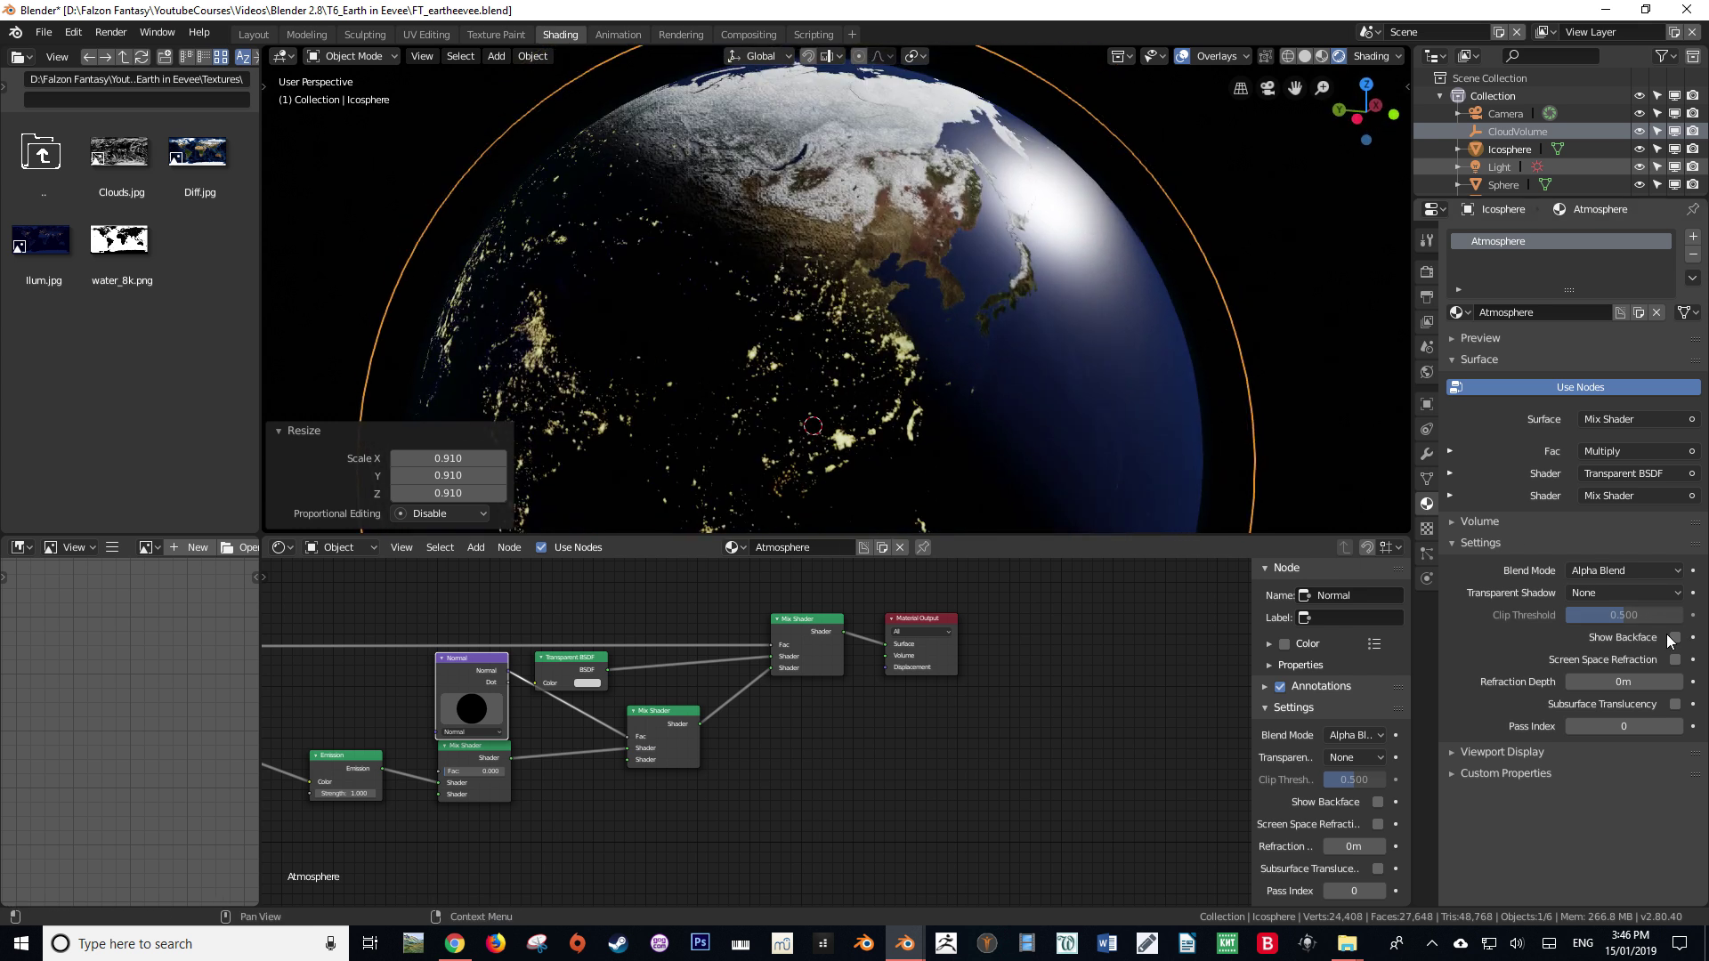
pyautogui.click(1673, 639)
pyautogui.press('s')
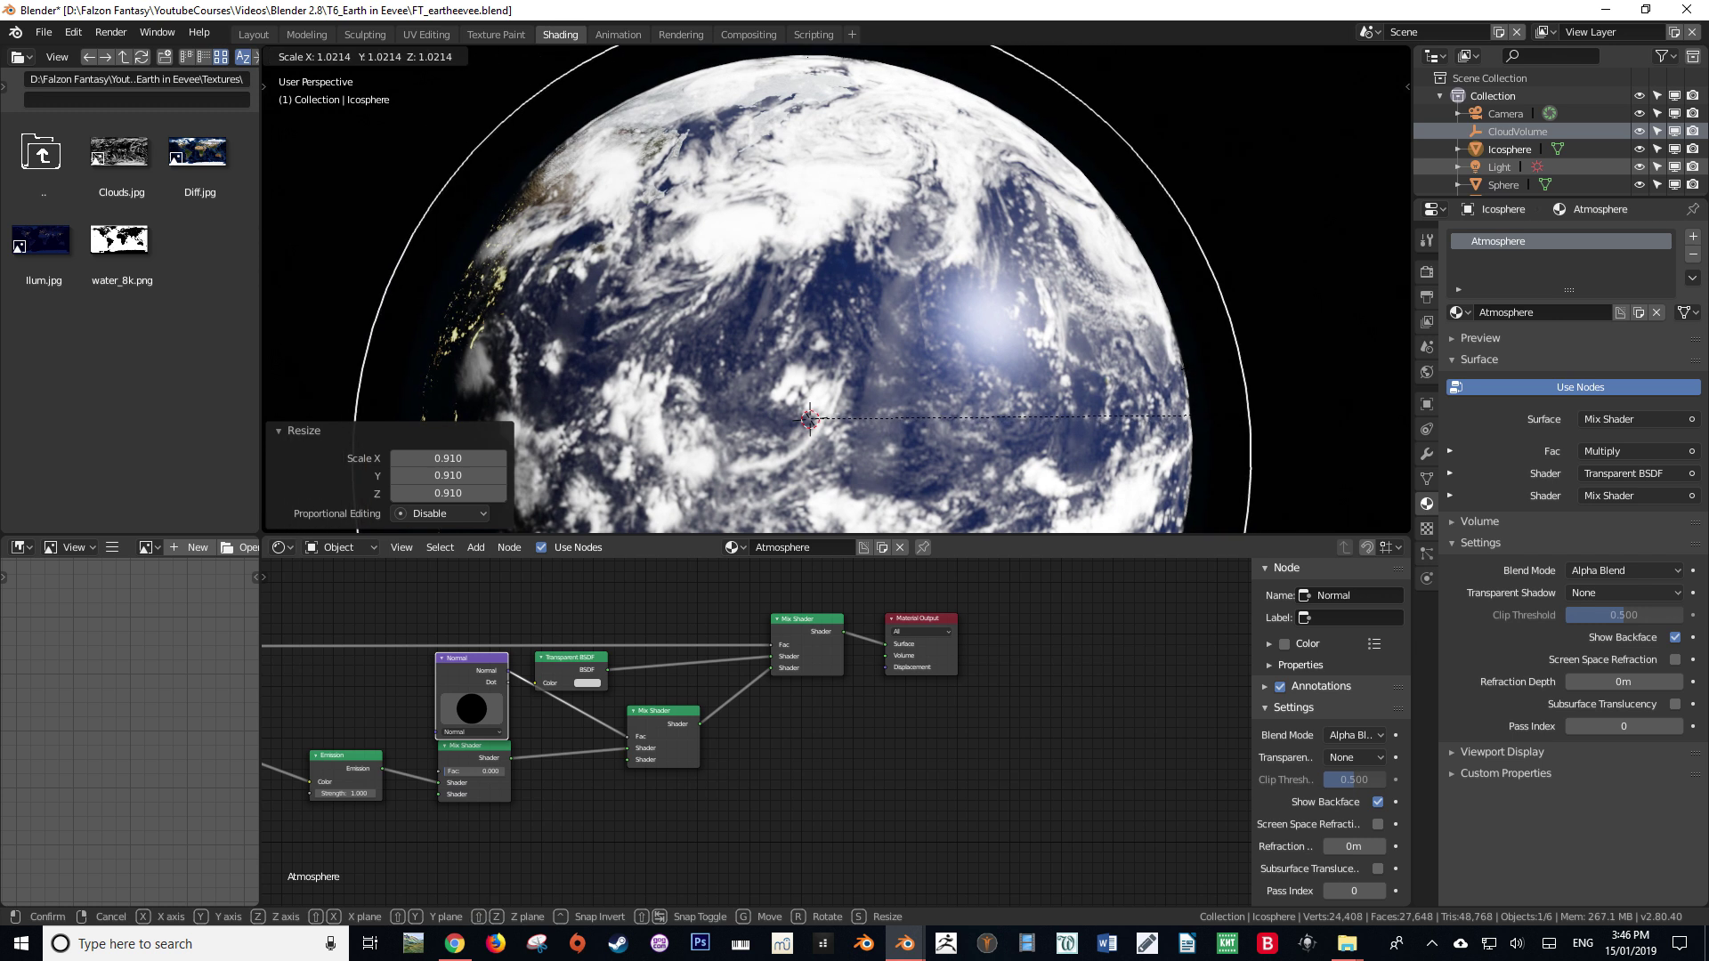
pyautogui.click(1220, 414)
pyautogui.moveTo(1220, 414); pyautogui.dragTo(958, 405, button='middle')
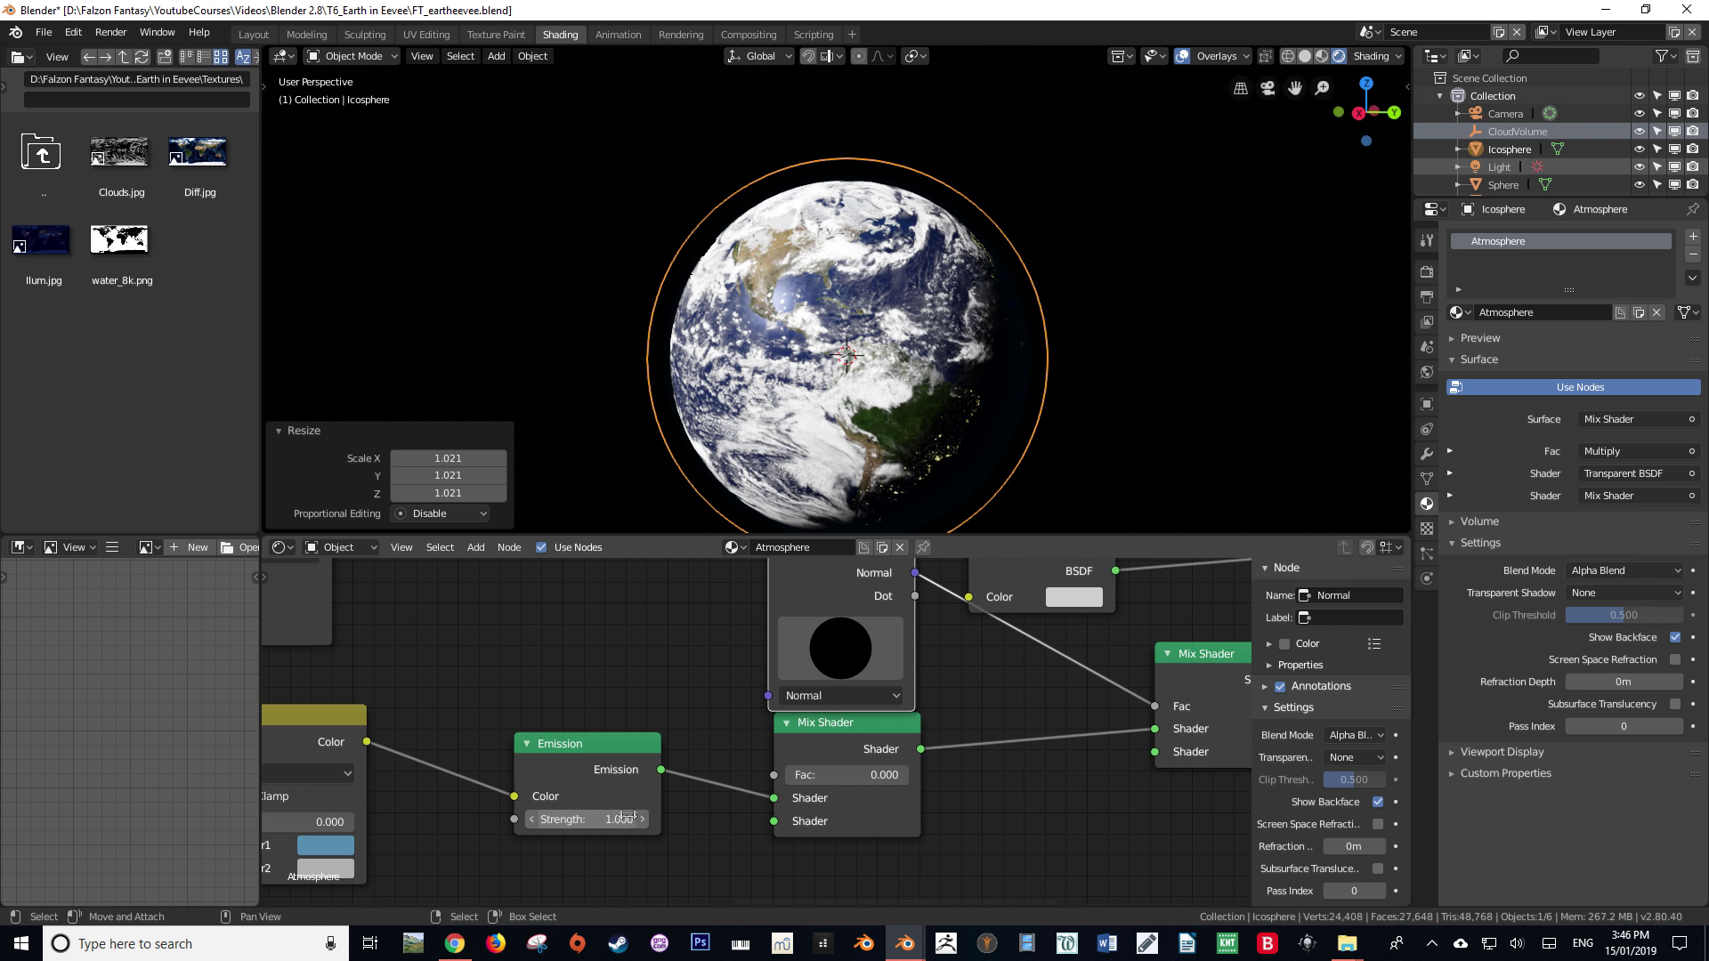
# Set the Emission node's Strength to 6.
pyautogui.click(591, 819)
pyautogui.write('6')
pyautogui.press('Return')
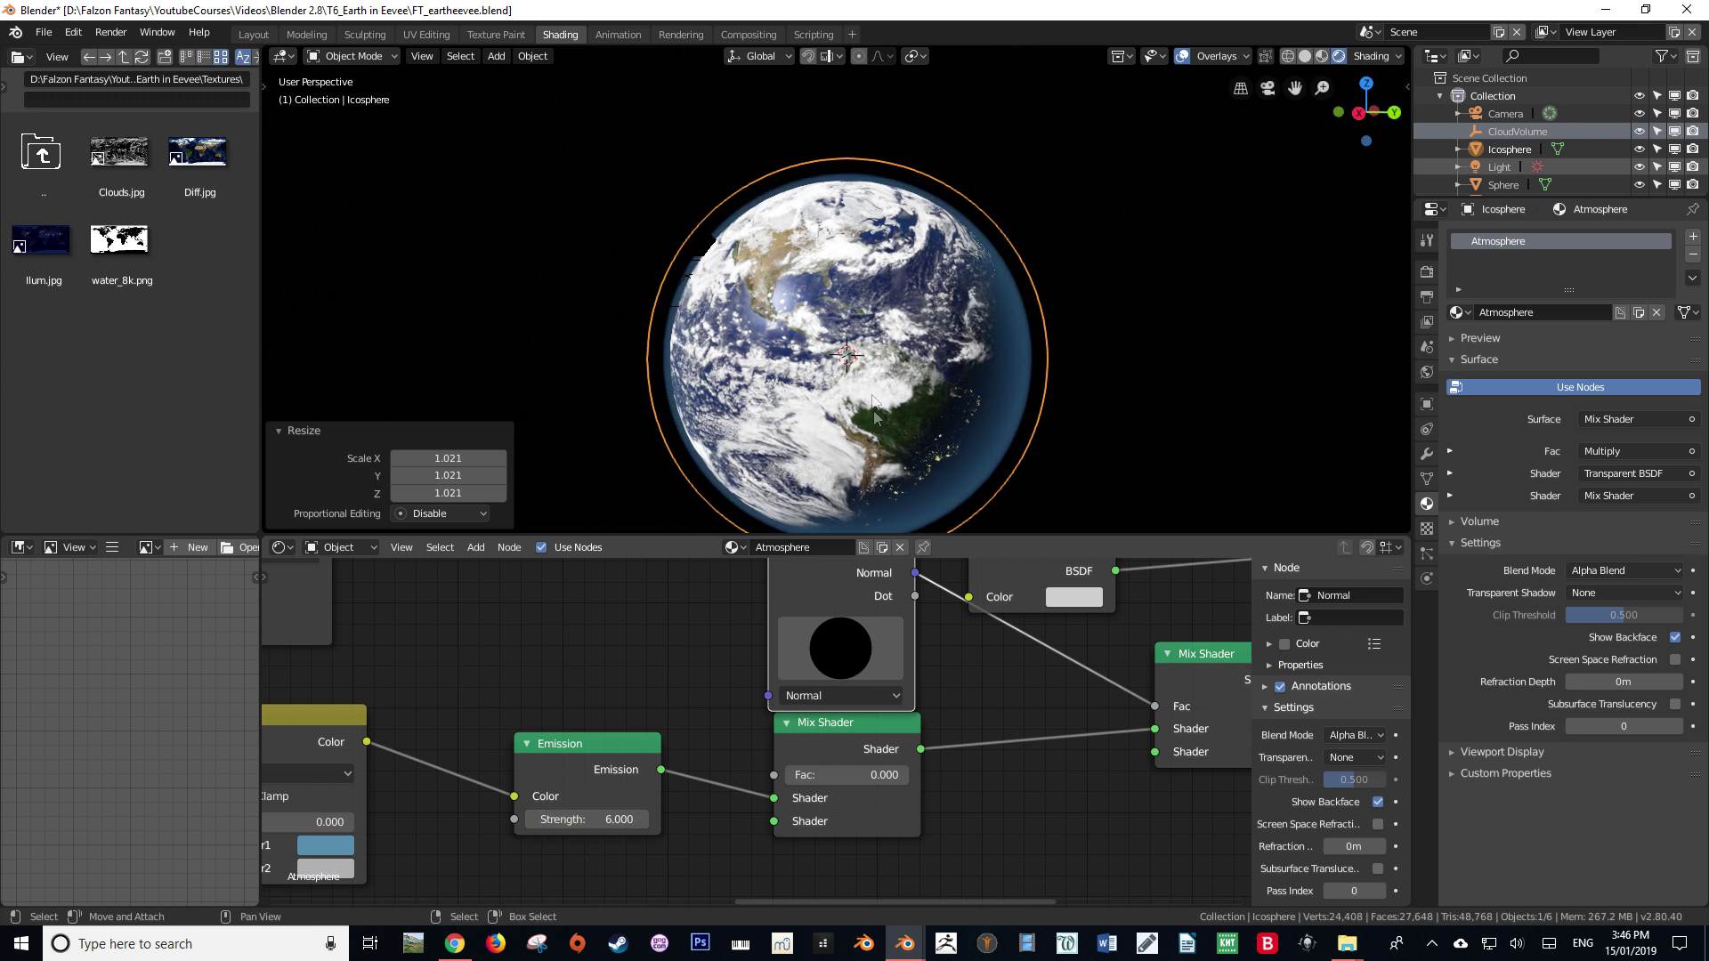
# Inspect the atmosphere glow around the Earth and scale the ico sphere by about 0.995.
pyautogui.scroll(4, 866, 366)
pyautogui.scroll(-5, 890, 368)
pyautogui.moveTo(927, 370); pyautogui.dragTo(969, 351, button='middle')
pyautogui.scroll(-2, 1211, 394)
pyautogui.scroll(5, 969, 351)
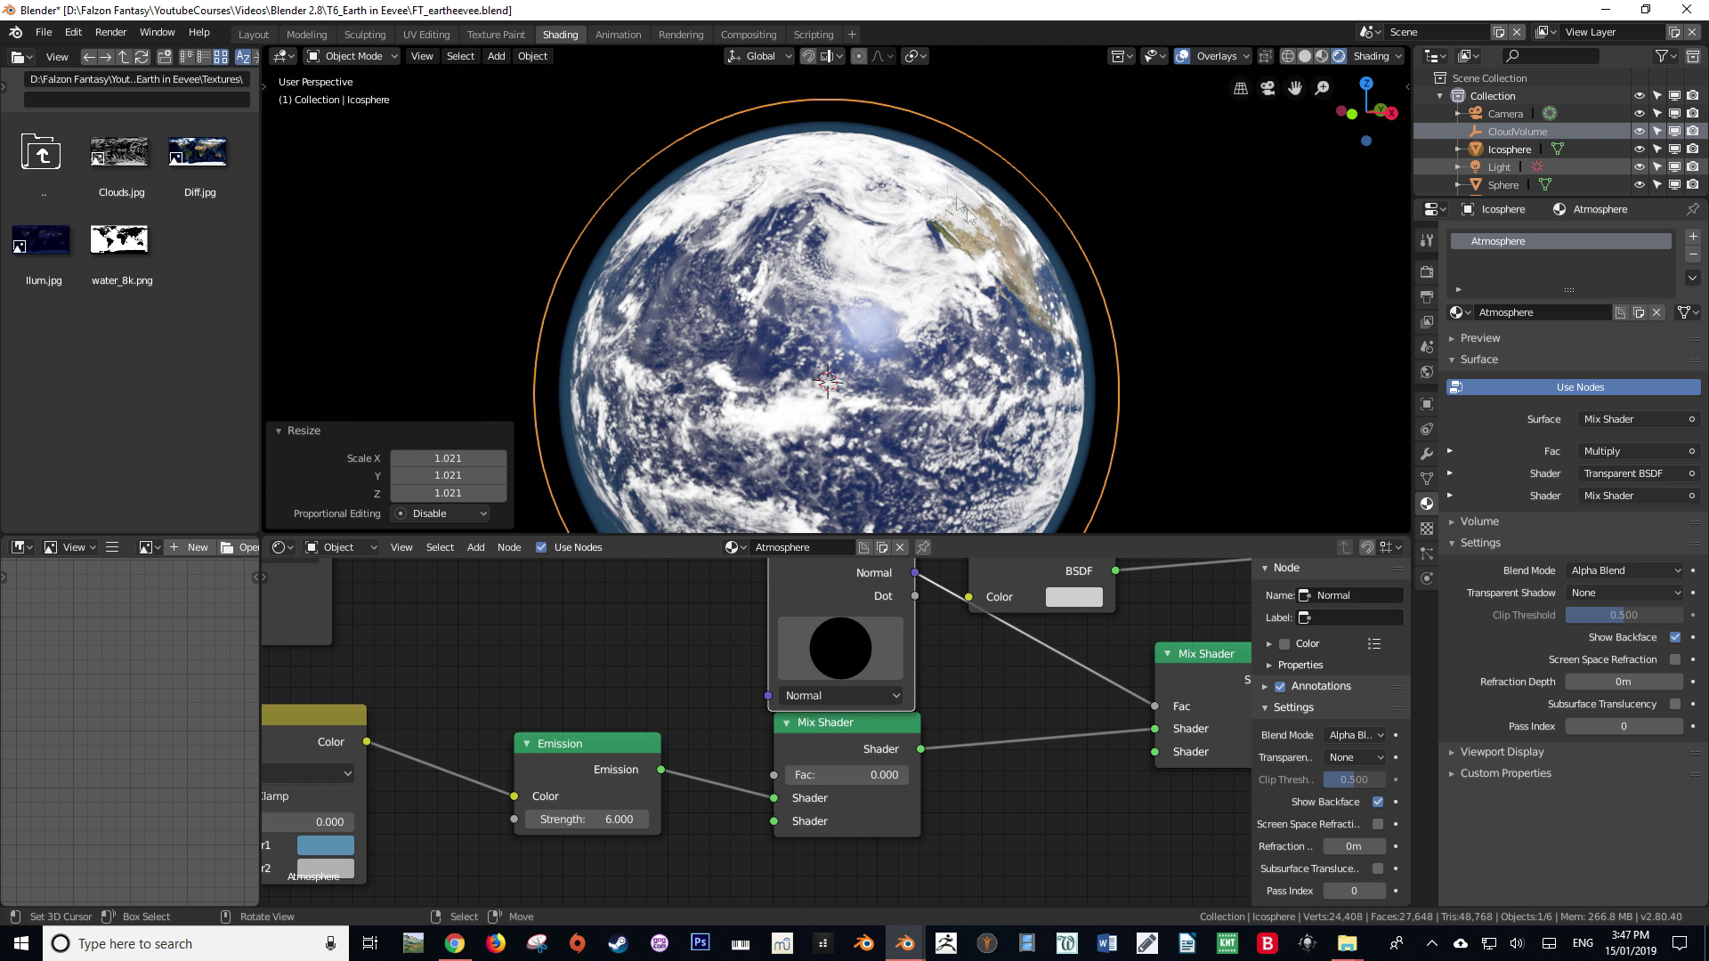
pyautogui.press('s')
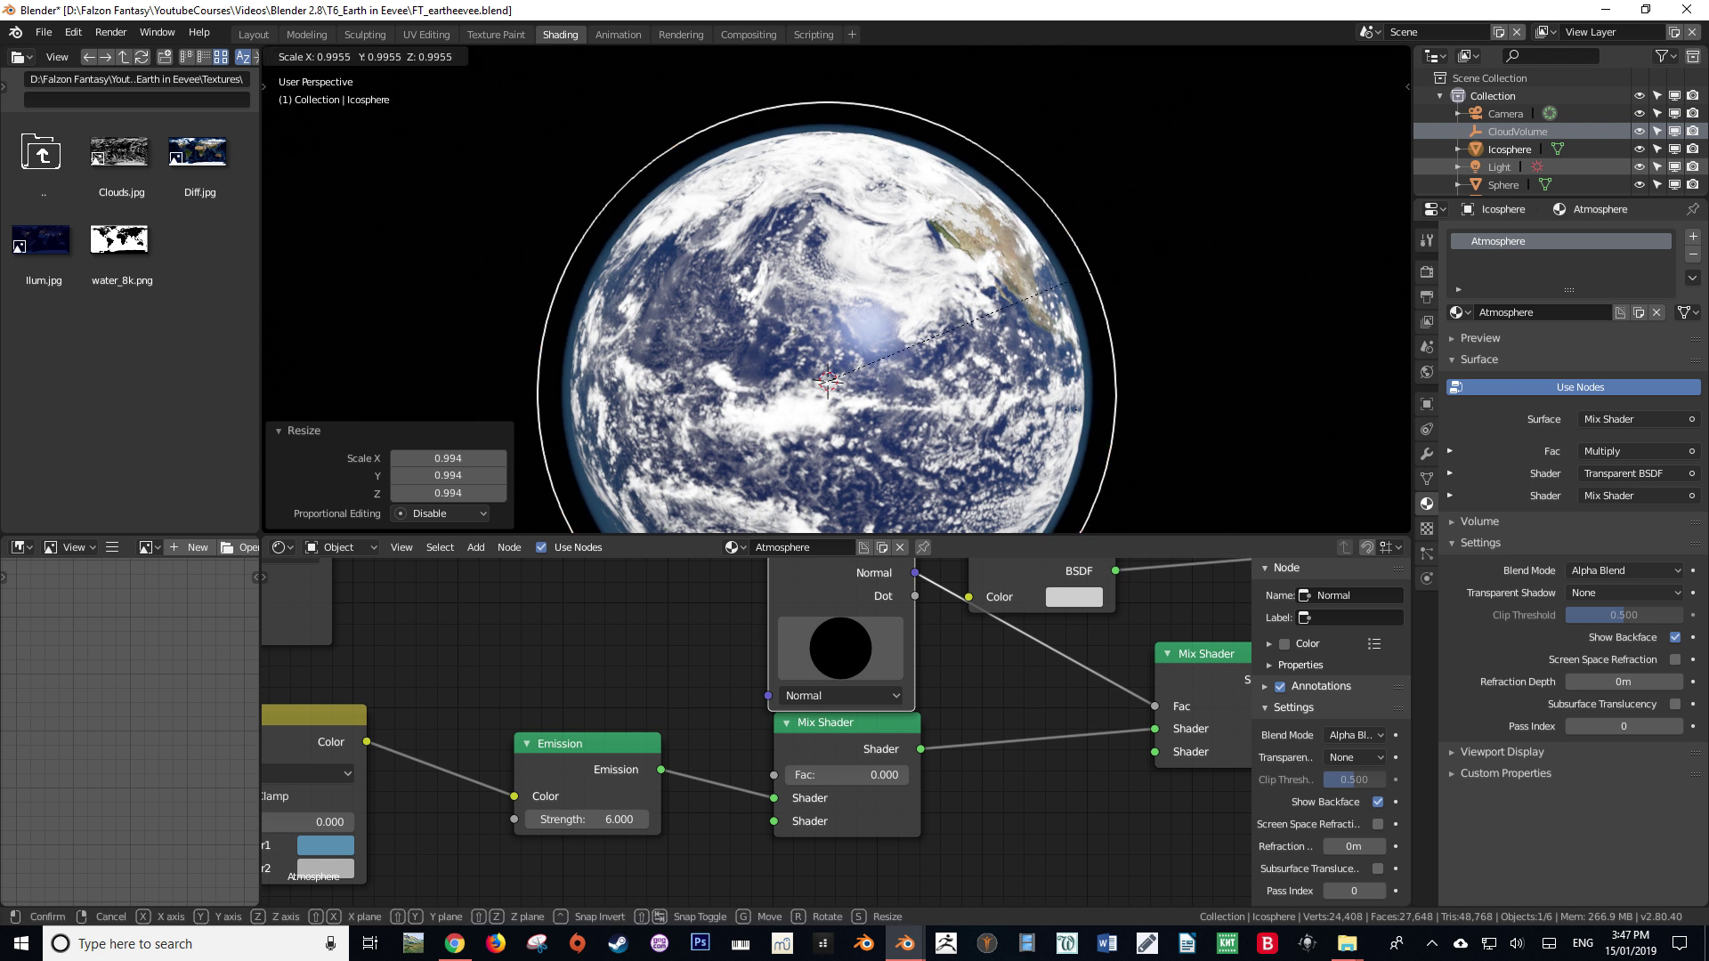
pyautogui.click(1162, 249)
# Toggle the Atmosphere material's Show Backface option off and on to compare the clouds, leaving it enabled.
pyautogui.click(1674, 637)
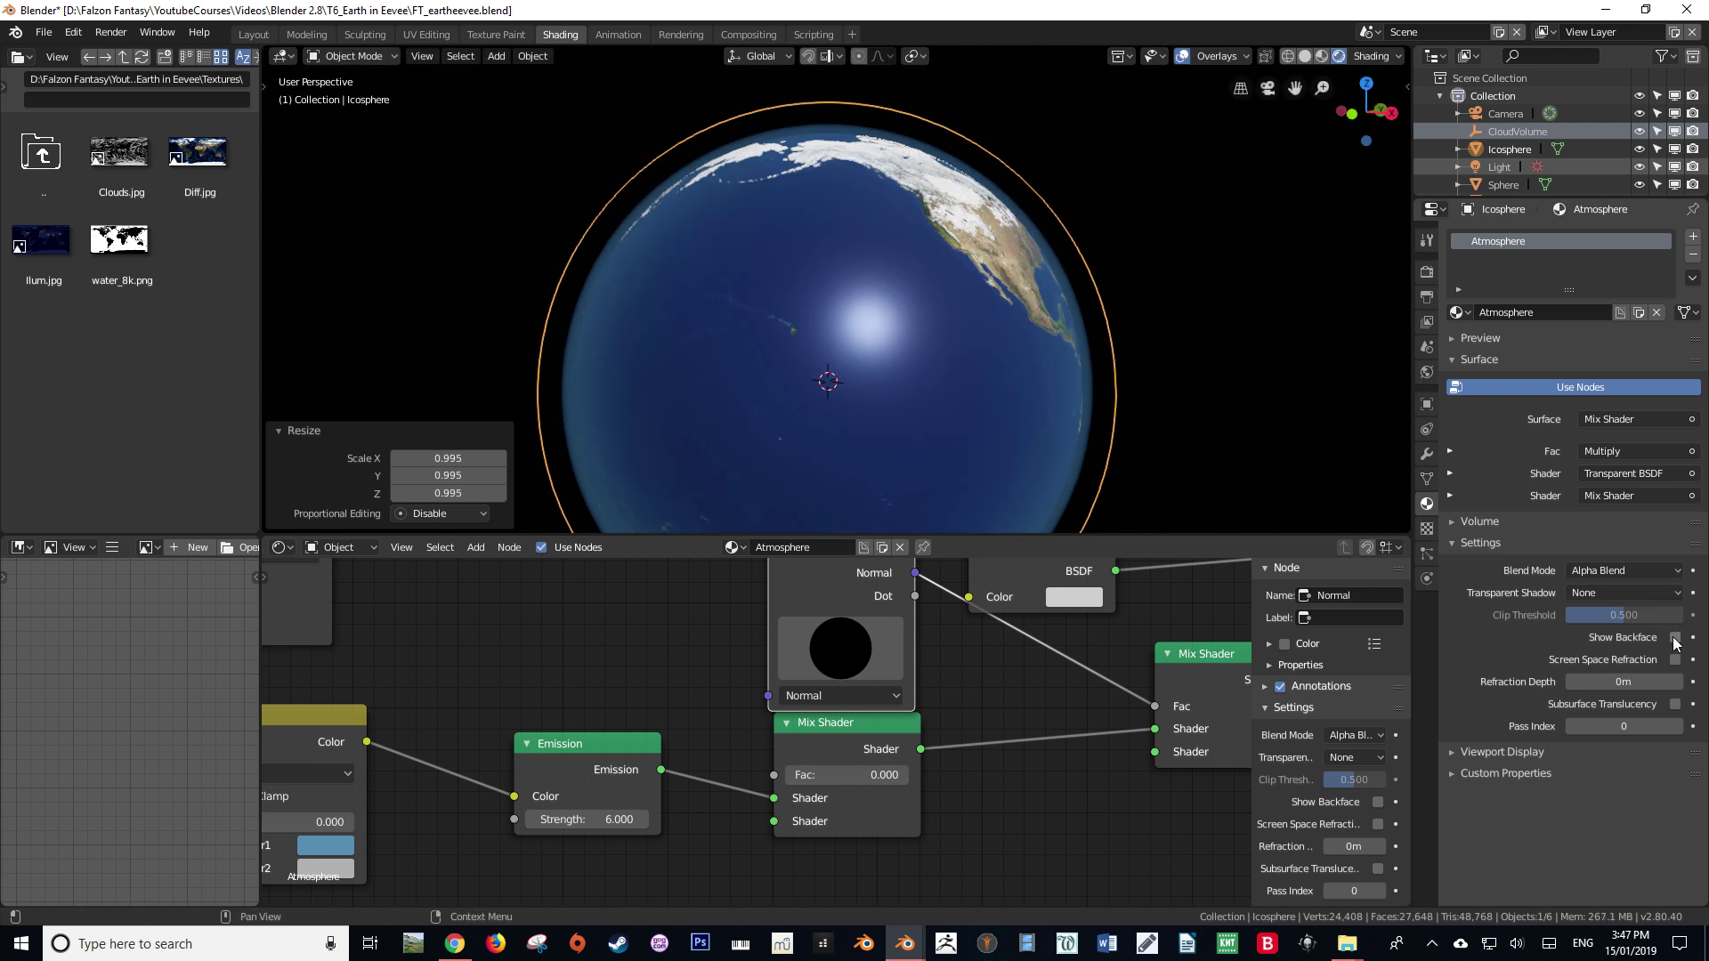
pyautogui.click(1674, 637)
pyautogui.click(1674, 637)
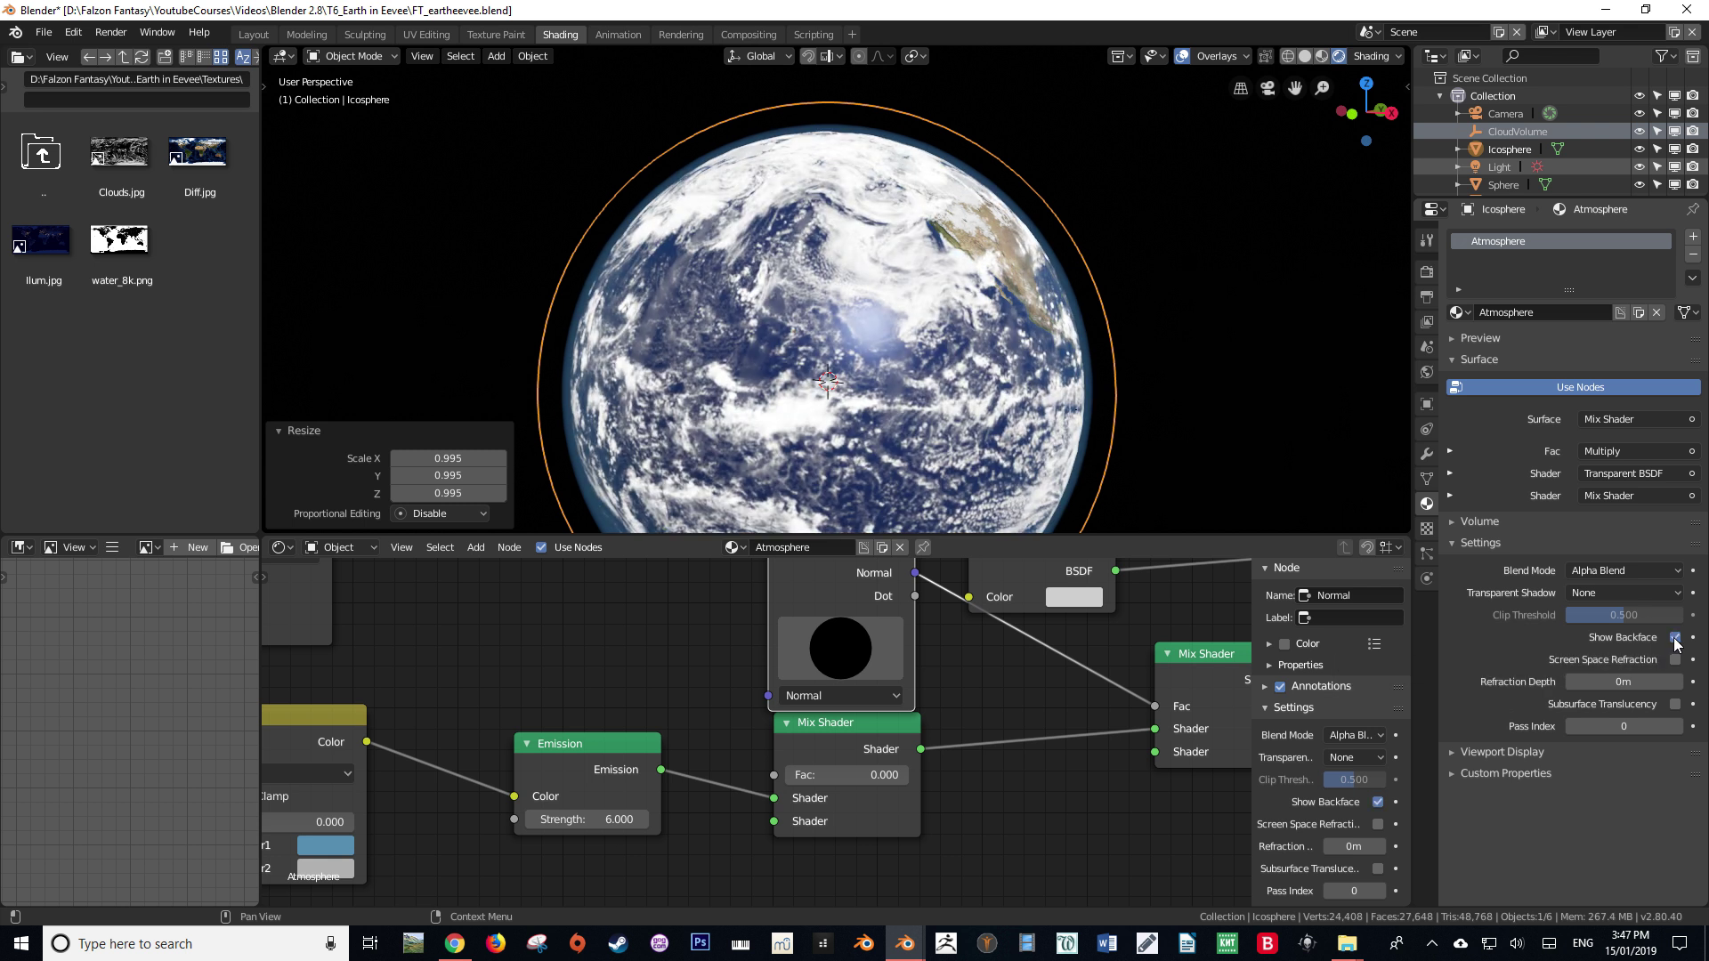
pyautogui.click(1674, 637)
pyautogui.click(1674, 638)
pyautogui.click(1674, 637)
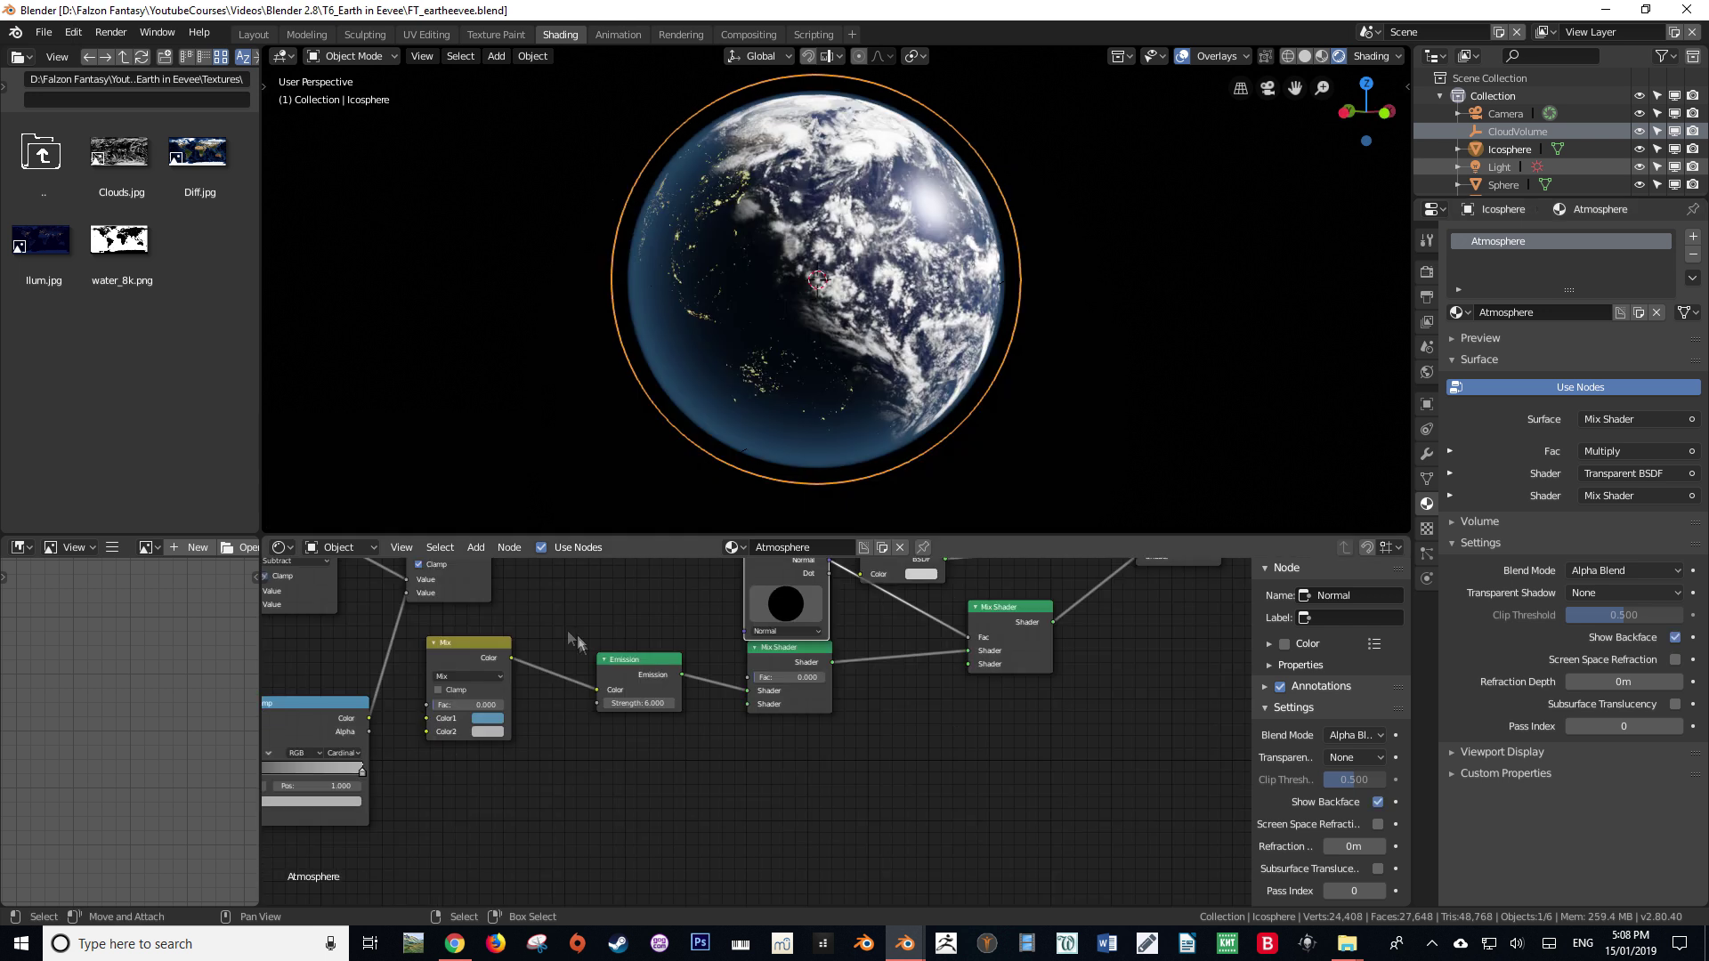
pyautogui.scroll(2, 535, 776)
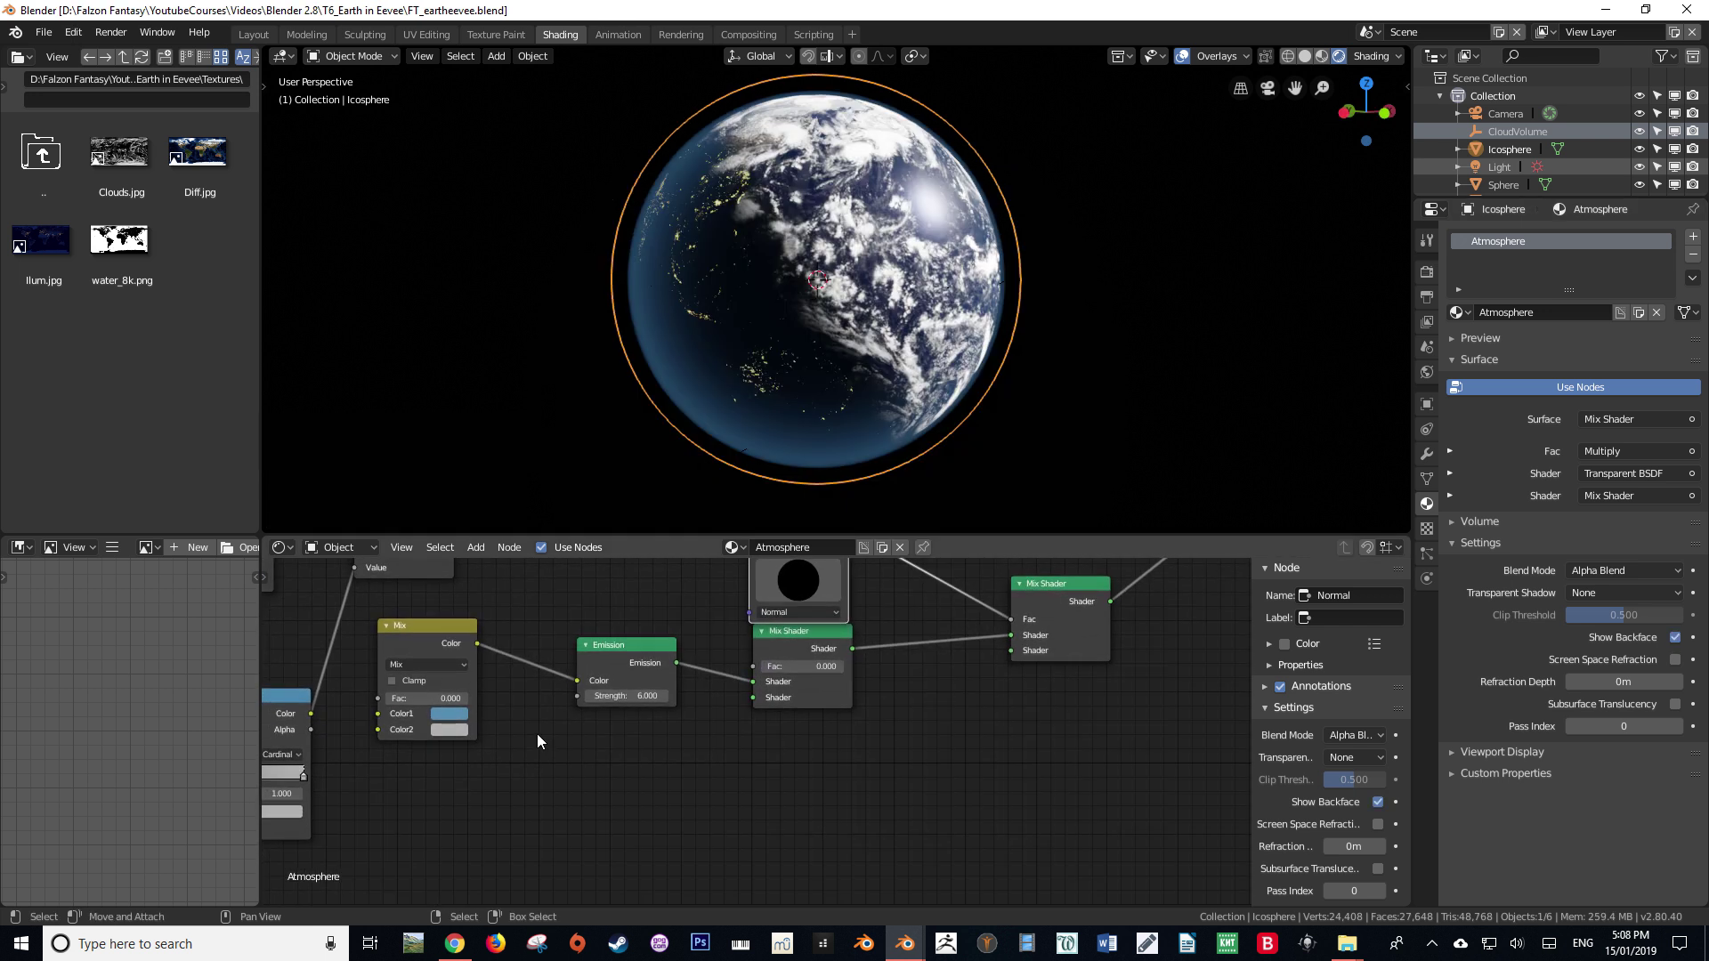
# Add a Bright/Contrast node below the Emission node, feed it the Mix node's color, and set Bright to 0.030.
pyautogui.hotkey('shift', 'a')
pyautogui.click(516, 717)
pyautogui.write('brigh')
pyautogui.press('Return')
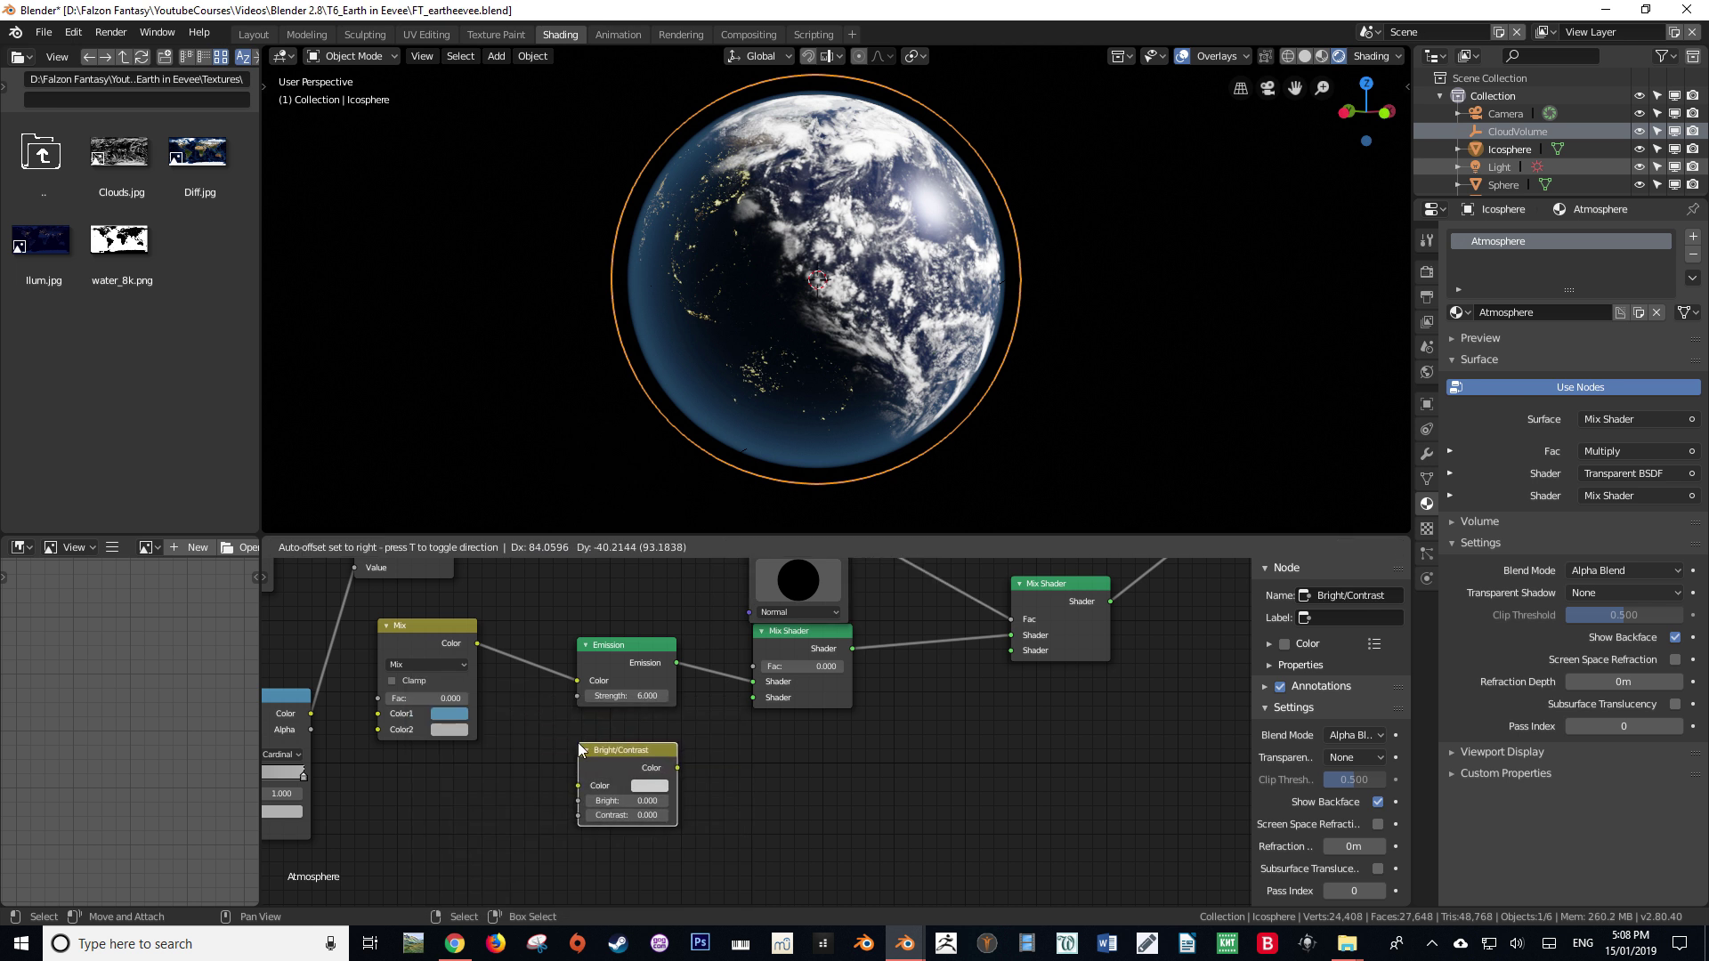
pyautogui.click(577, 742)
pyautogui.moveTo(478, 643); pyautogui.dragTo(573, 782)
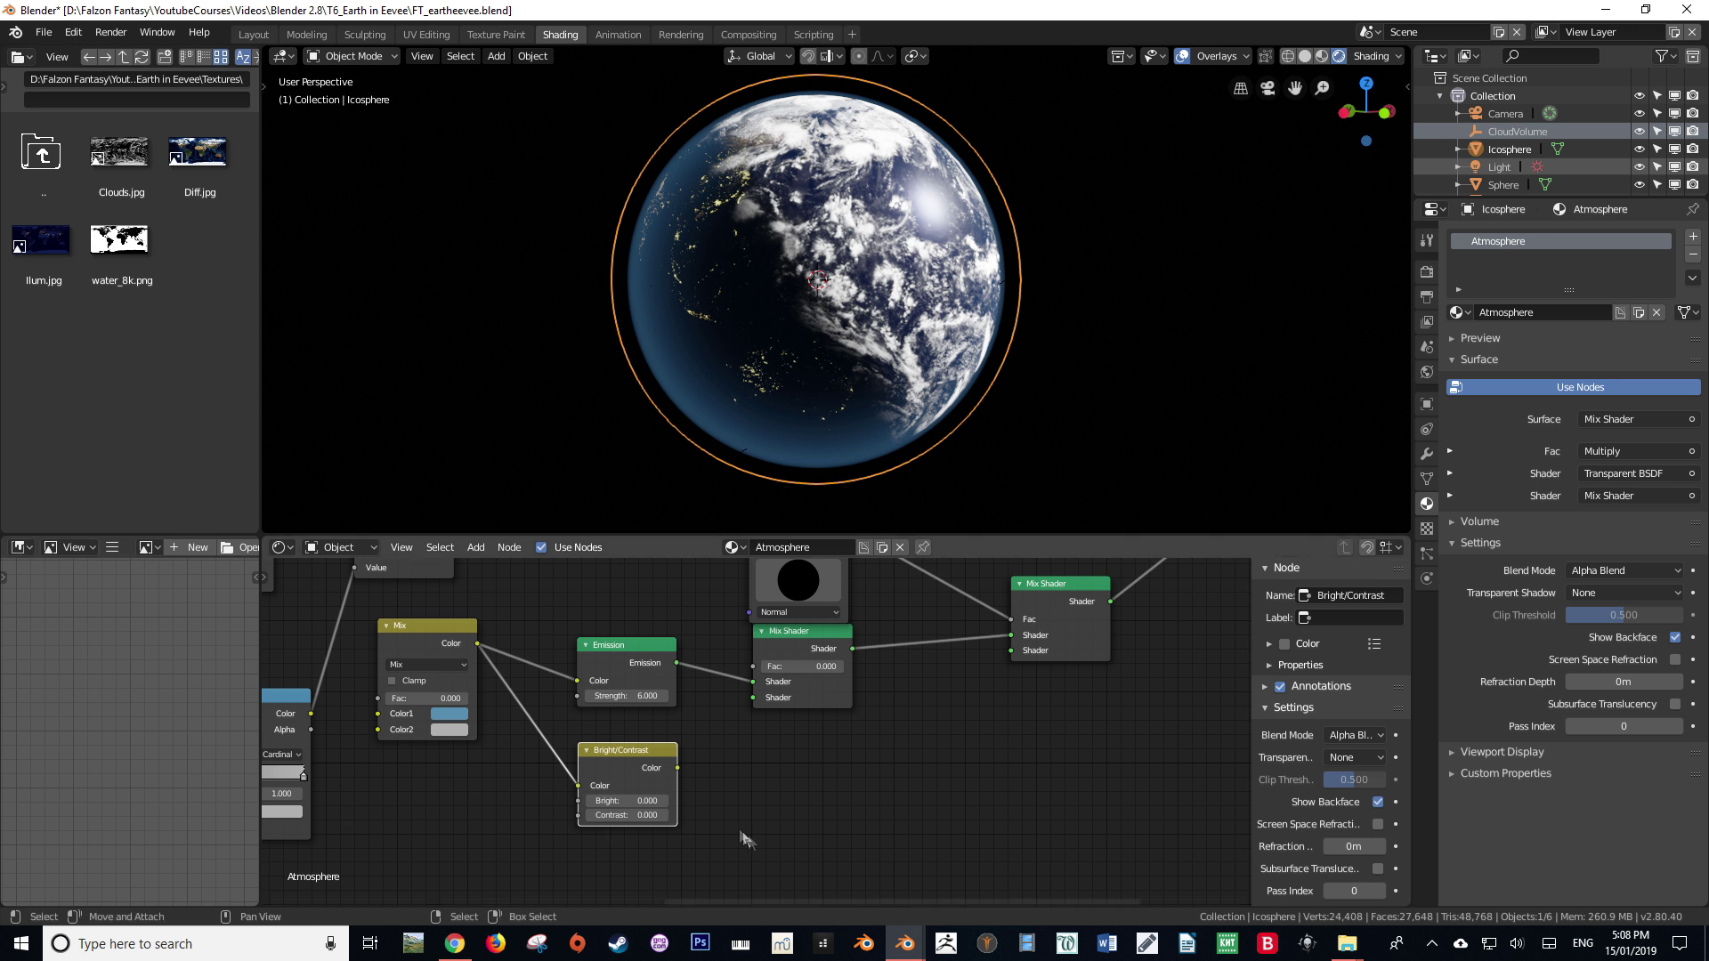
pyautogui.doubleClick(633, 800)
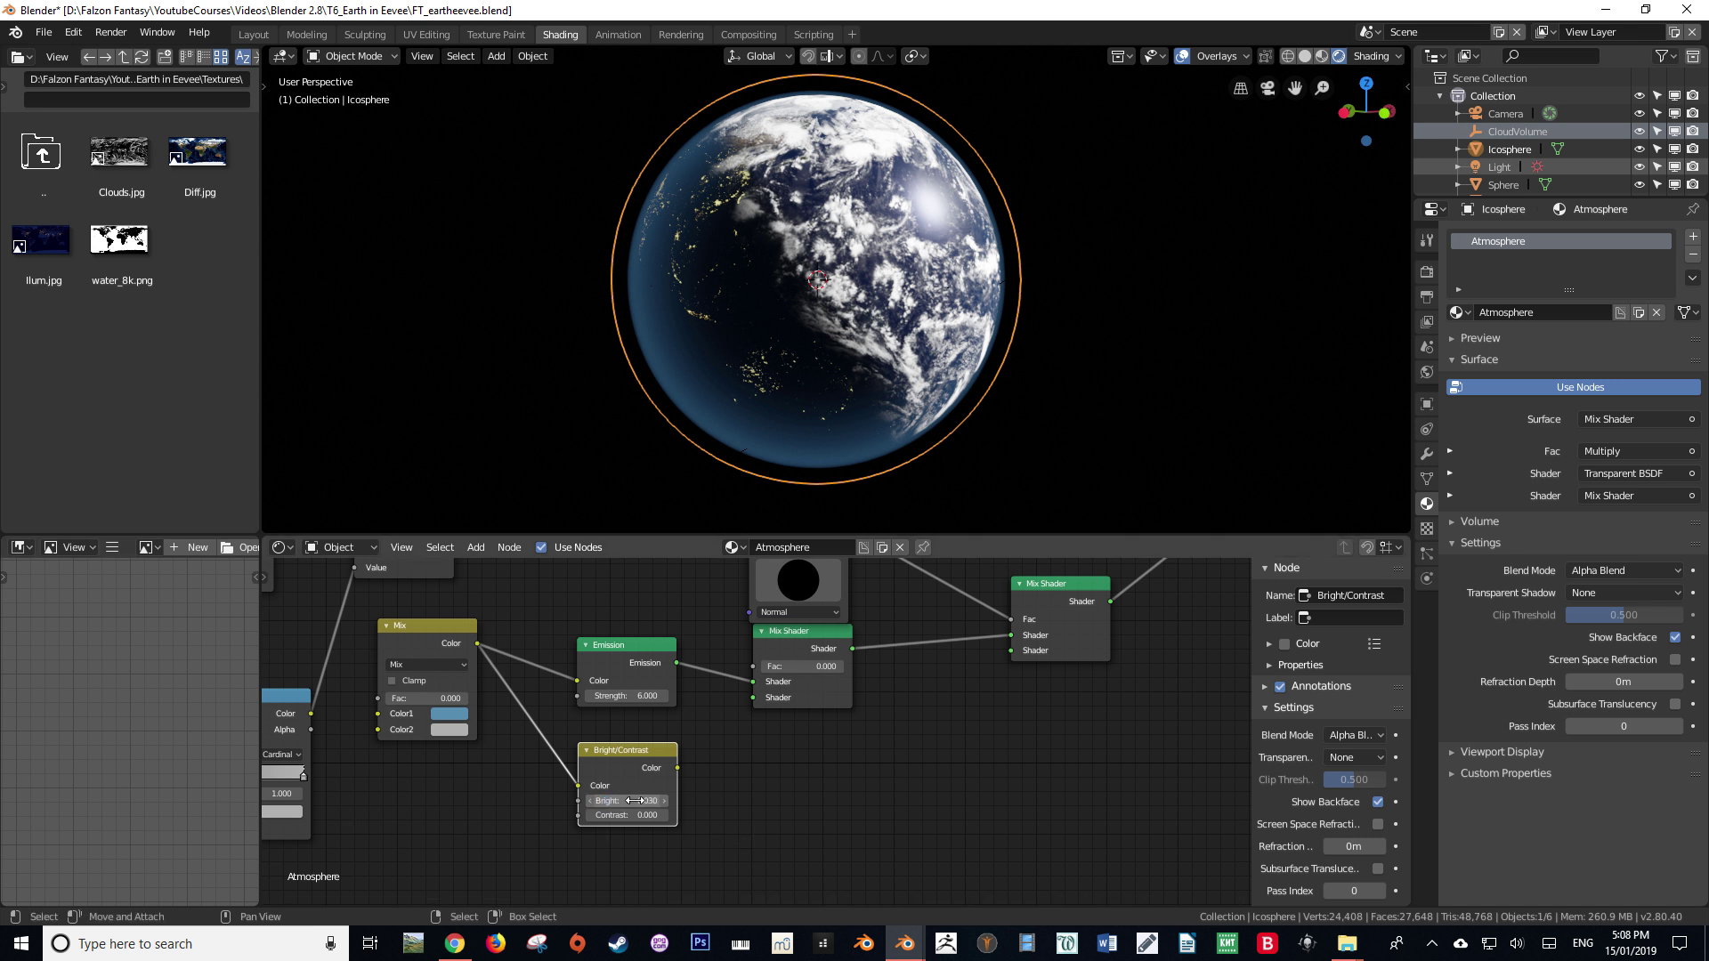
# Add a MixRGB node set to Darken beside the Bright/Contrast node and connect the Bright/Contrast color to its Color1.
pyautogui.moveTo(740, 770); pyautogui.dragTo(534, 832, button='middle')
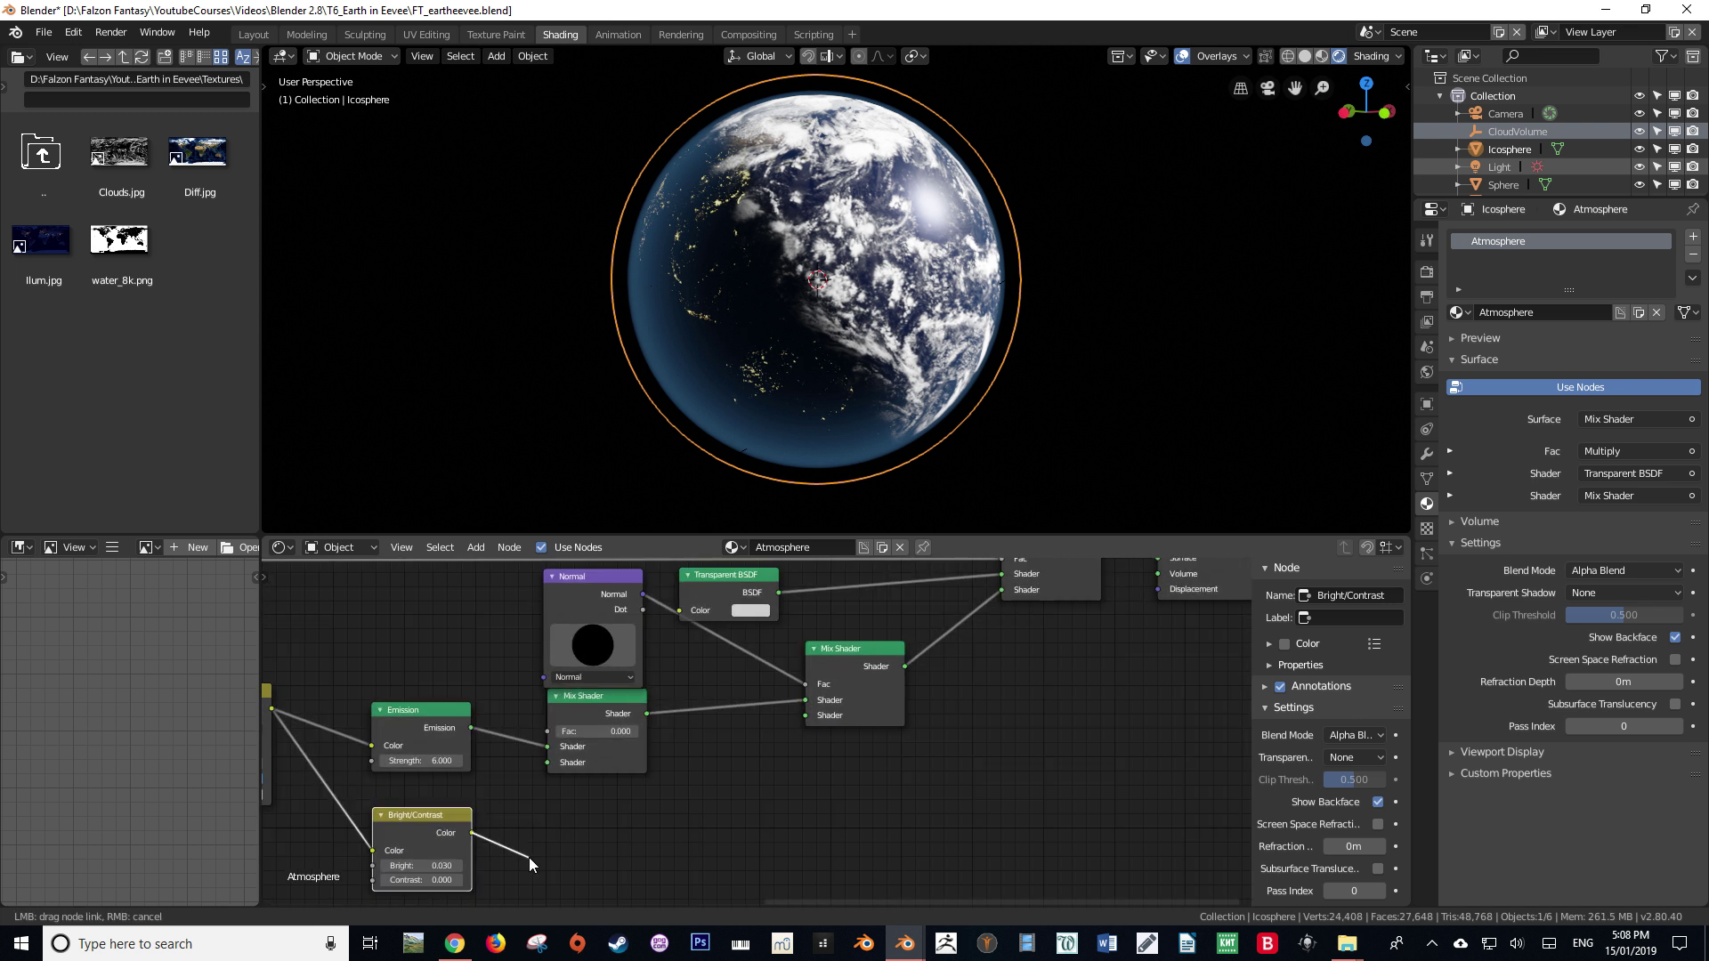
pyautogui.hotkey('shift', 'a')
pyautogui.click(532, 714)
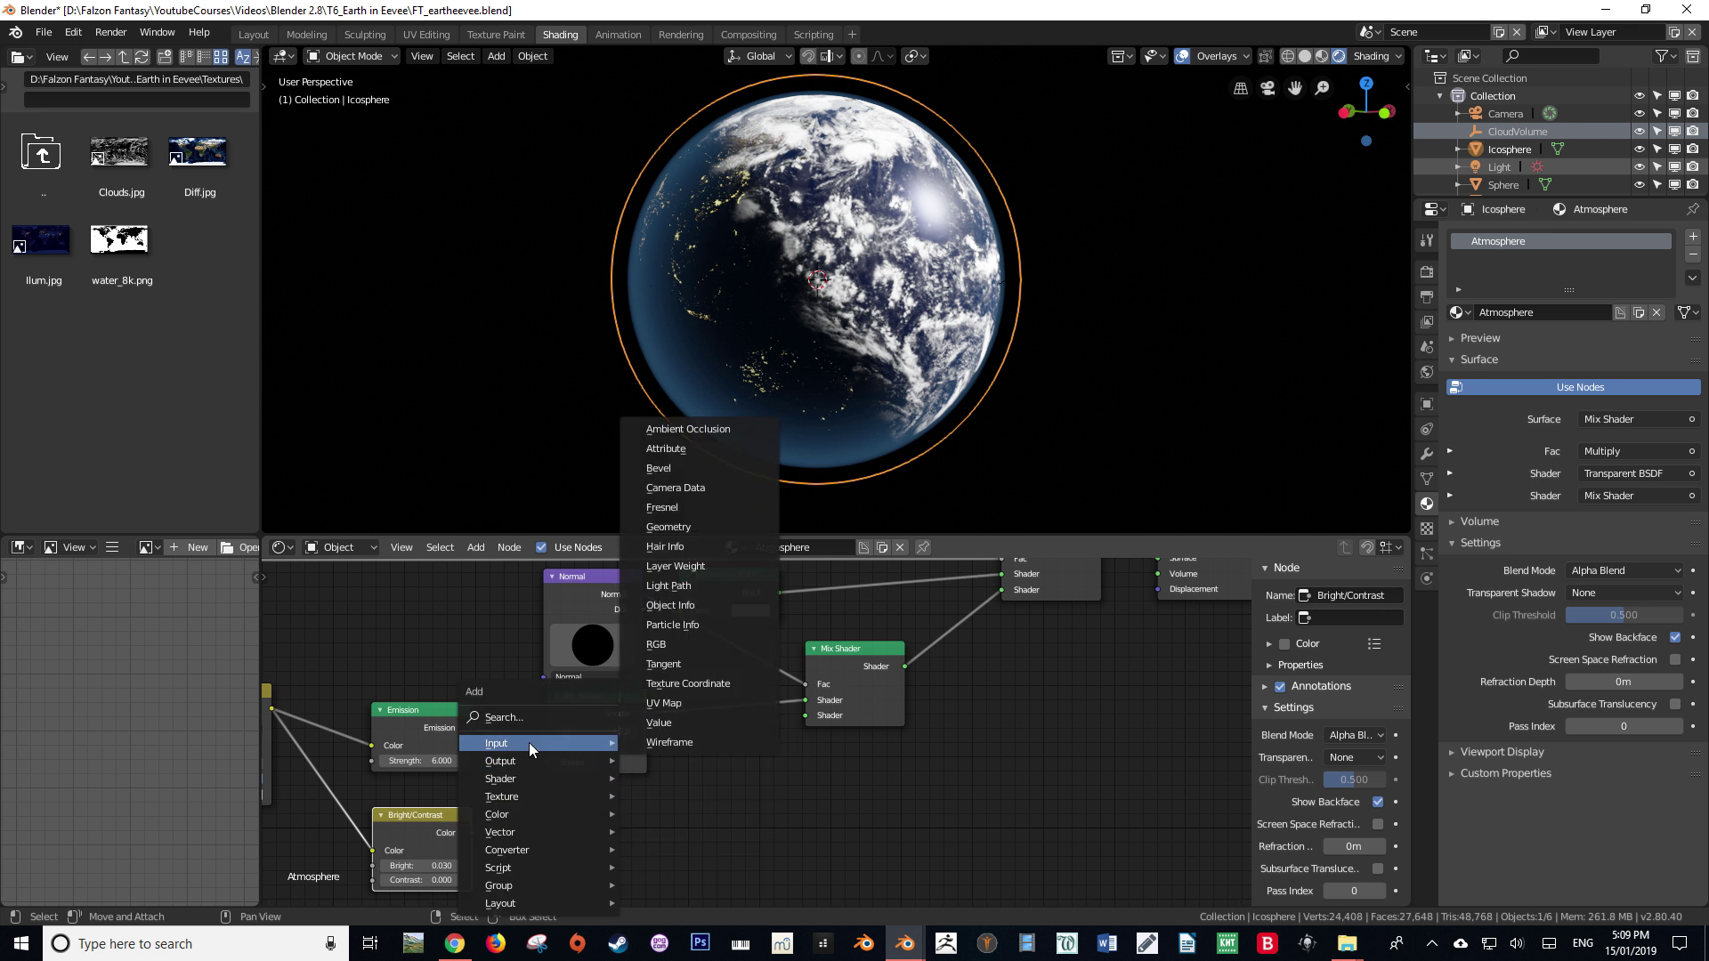
pyautogui.moveTo(534, 813)
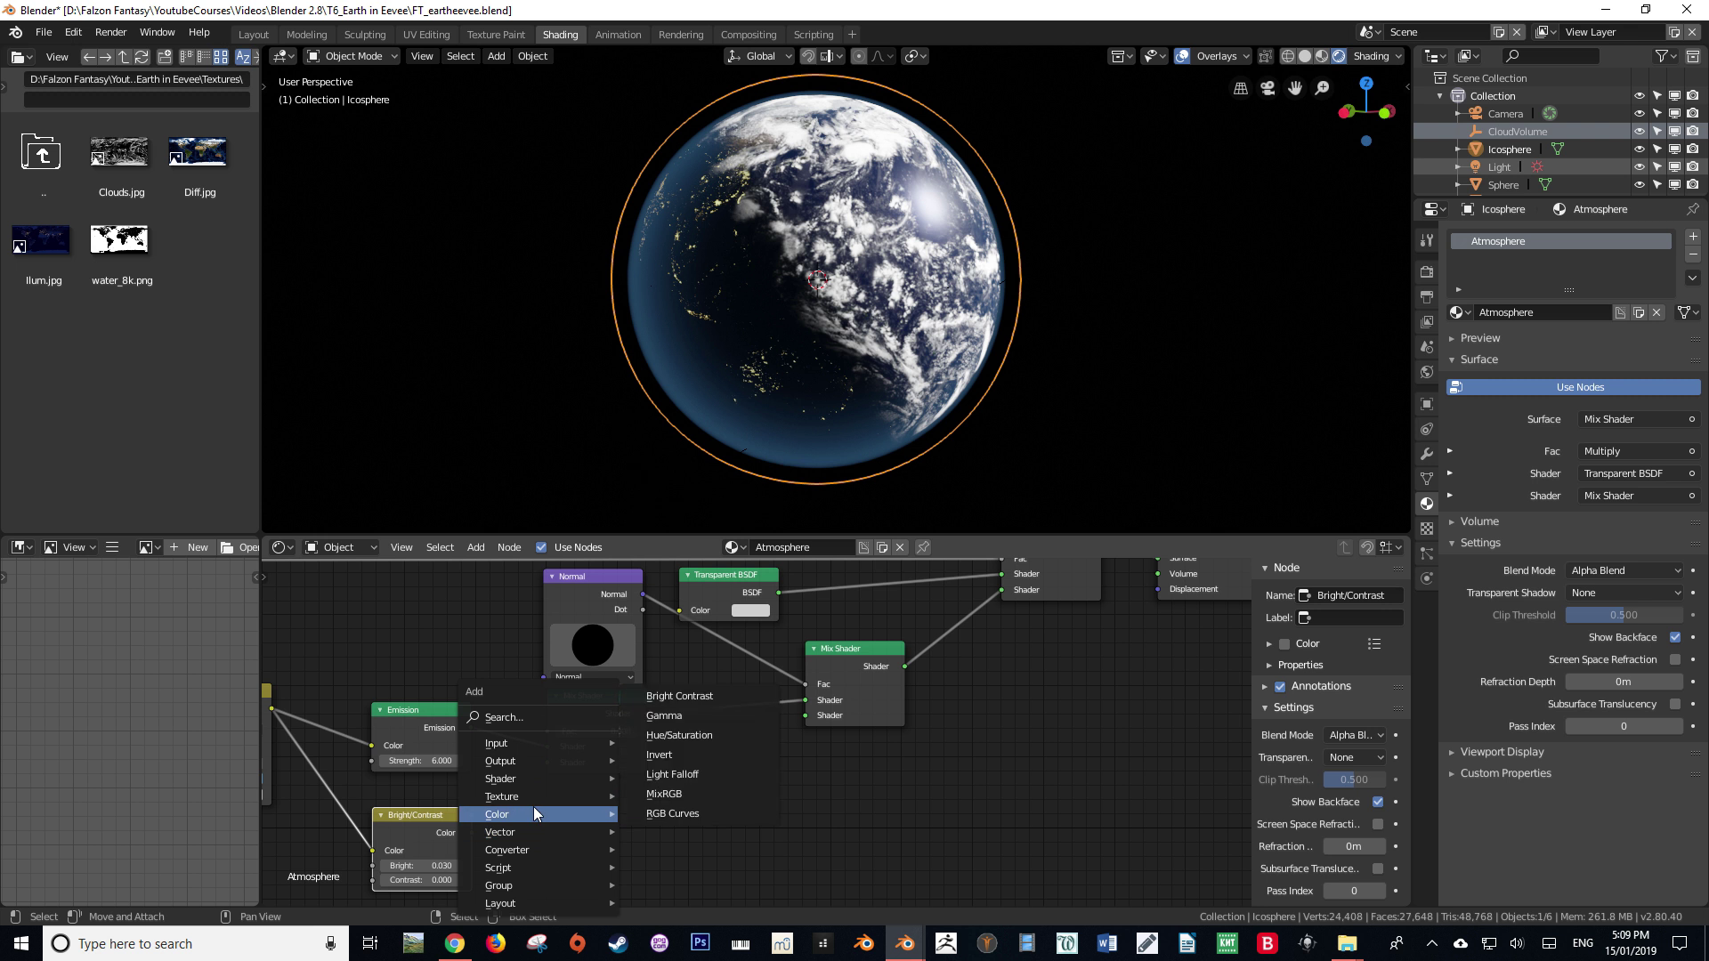
pyautogui.click(659, 792)
pyautogui.click(501, 881)
pyautogui.moveTo(501, 881); pyautogui.dragTo(500, 772, button='middle')
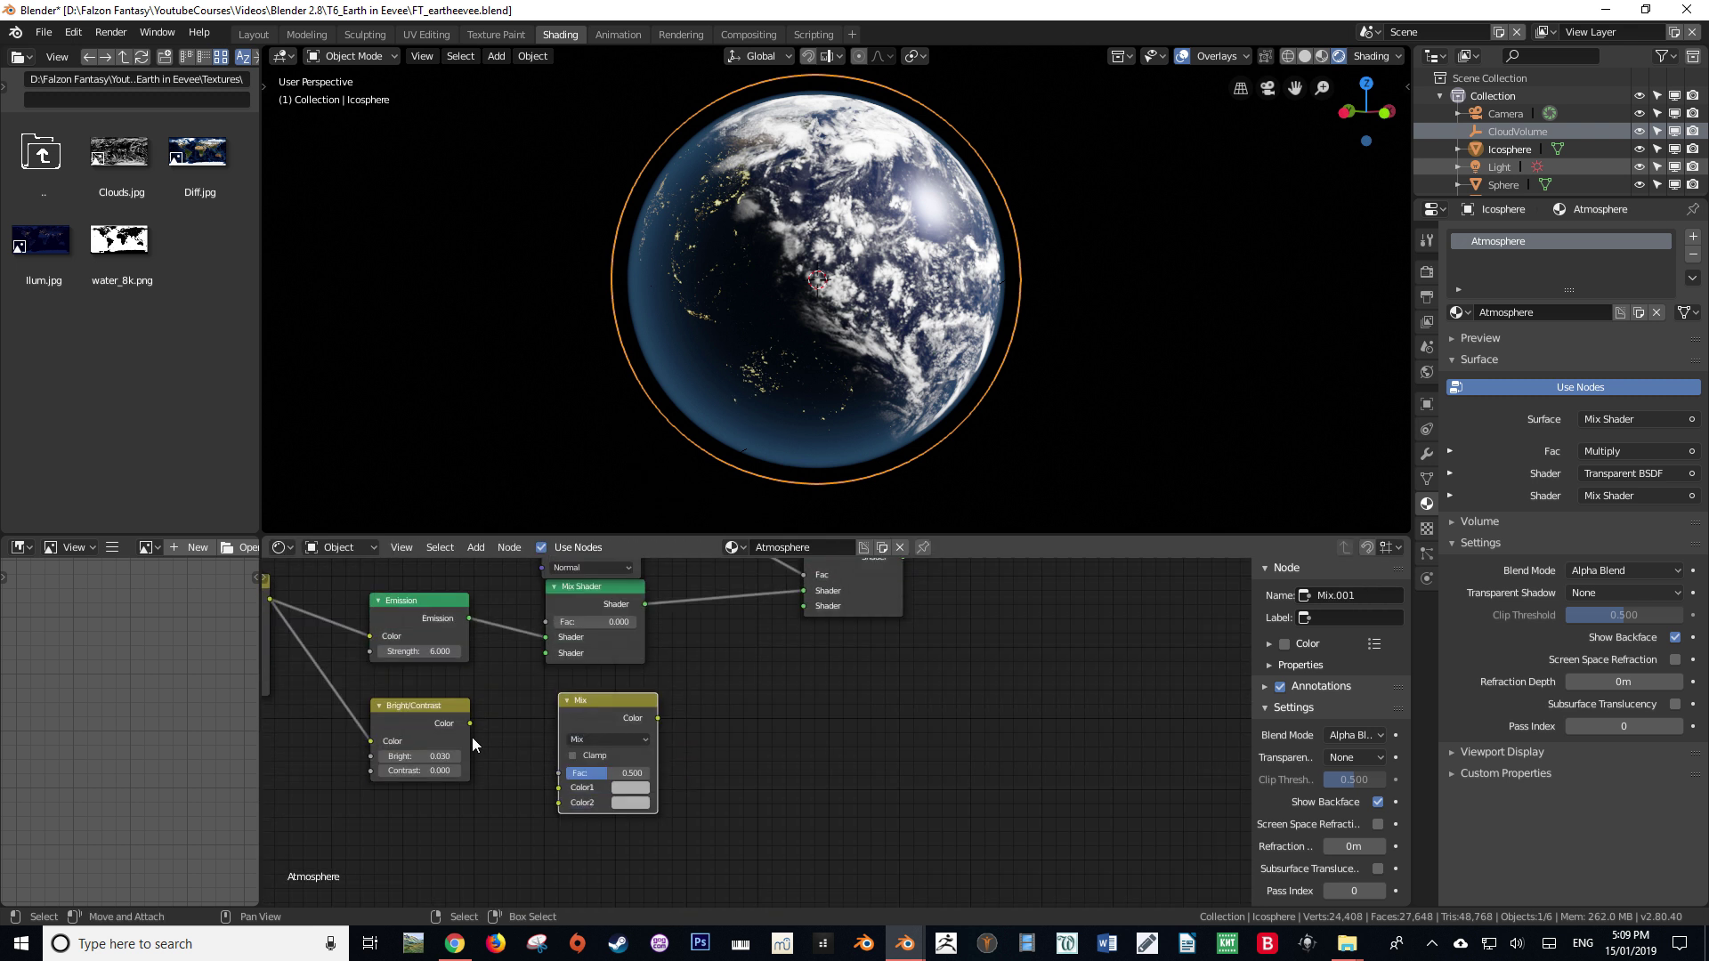
pyautogui.click(607, 739)
pyautogui.click(607, 691)
pyautogui.moveTo(469, 722); pyautogui.dragTo(557, 787)
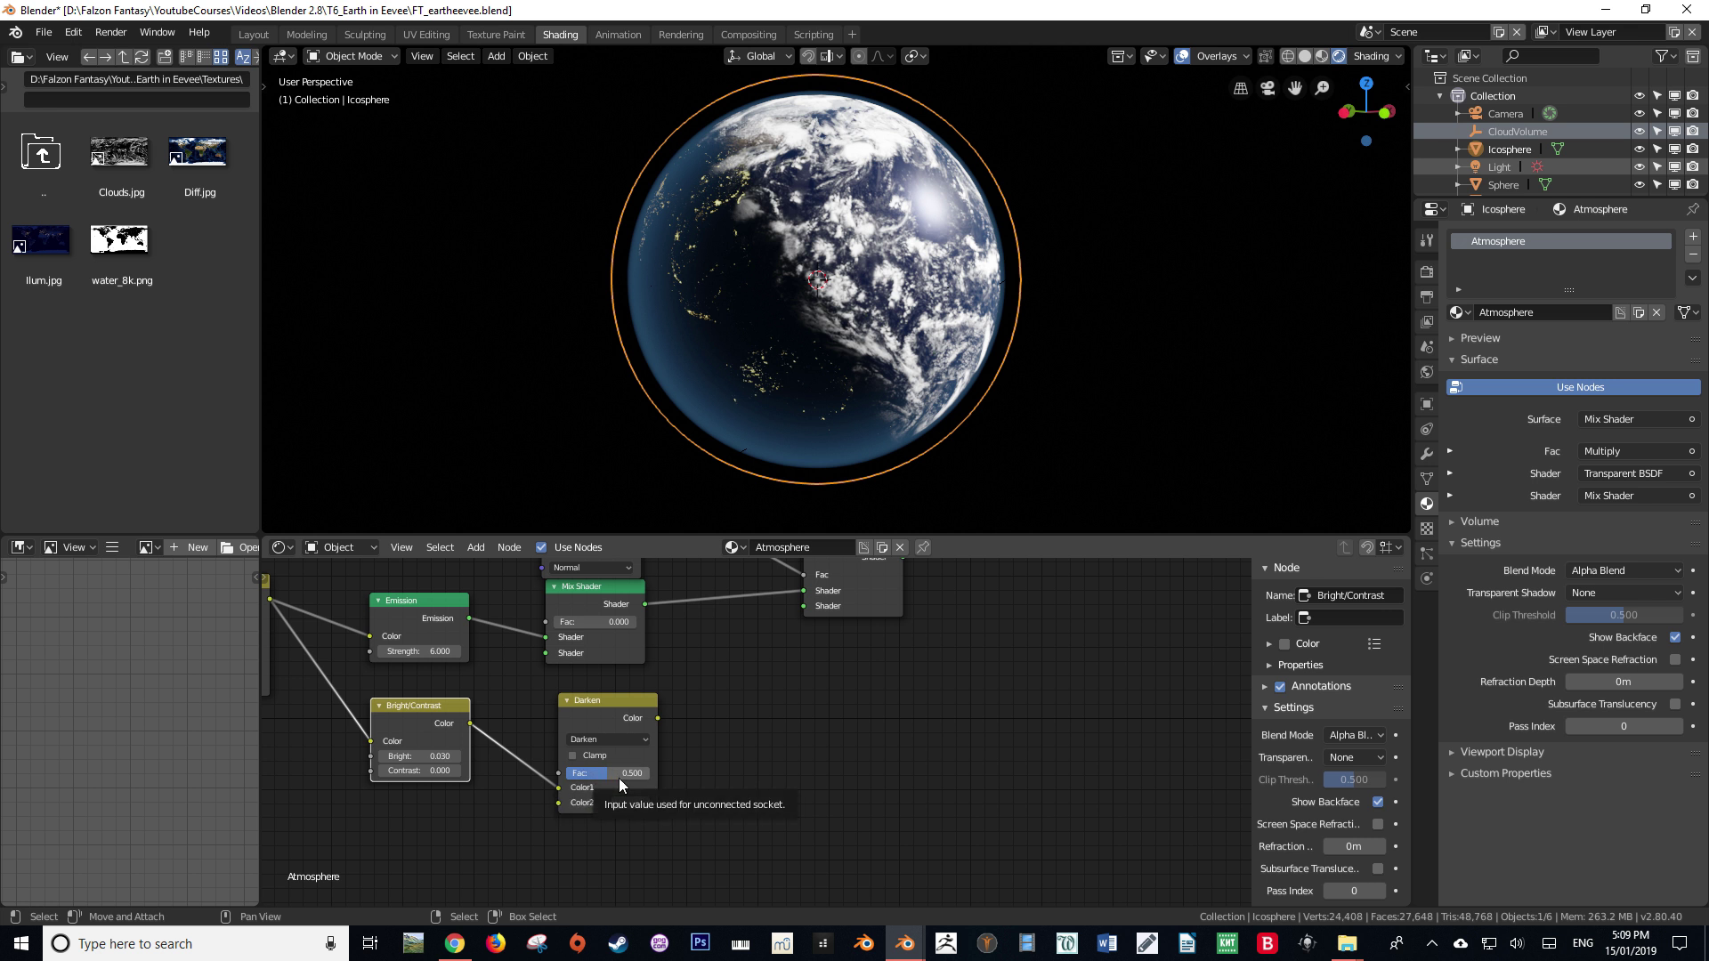
# Set the Darken node's Color2 to a dark blue.
pyautogui.moveTo(625, 803); pyautogui.dragTo(606, 824, button='middle')
pyautogui.click(606, 824)
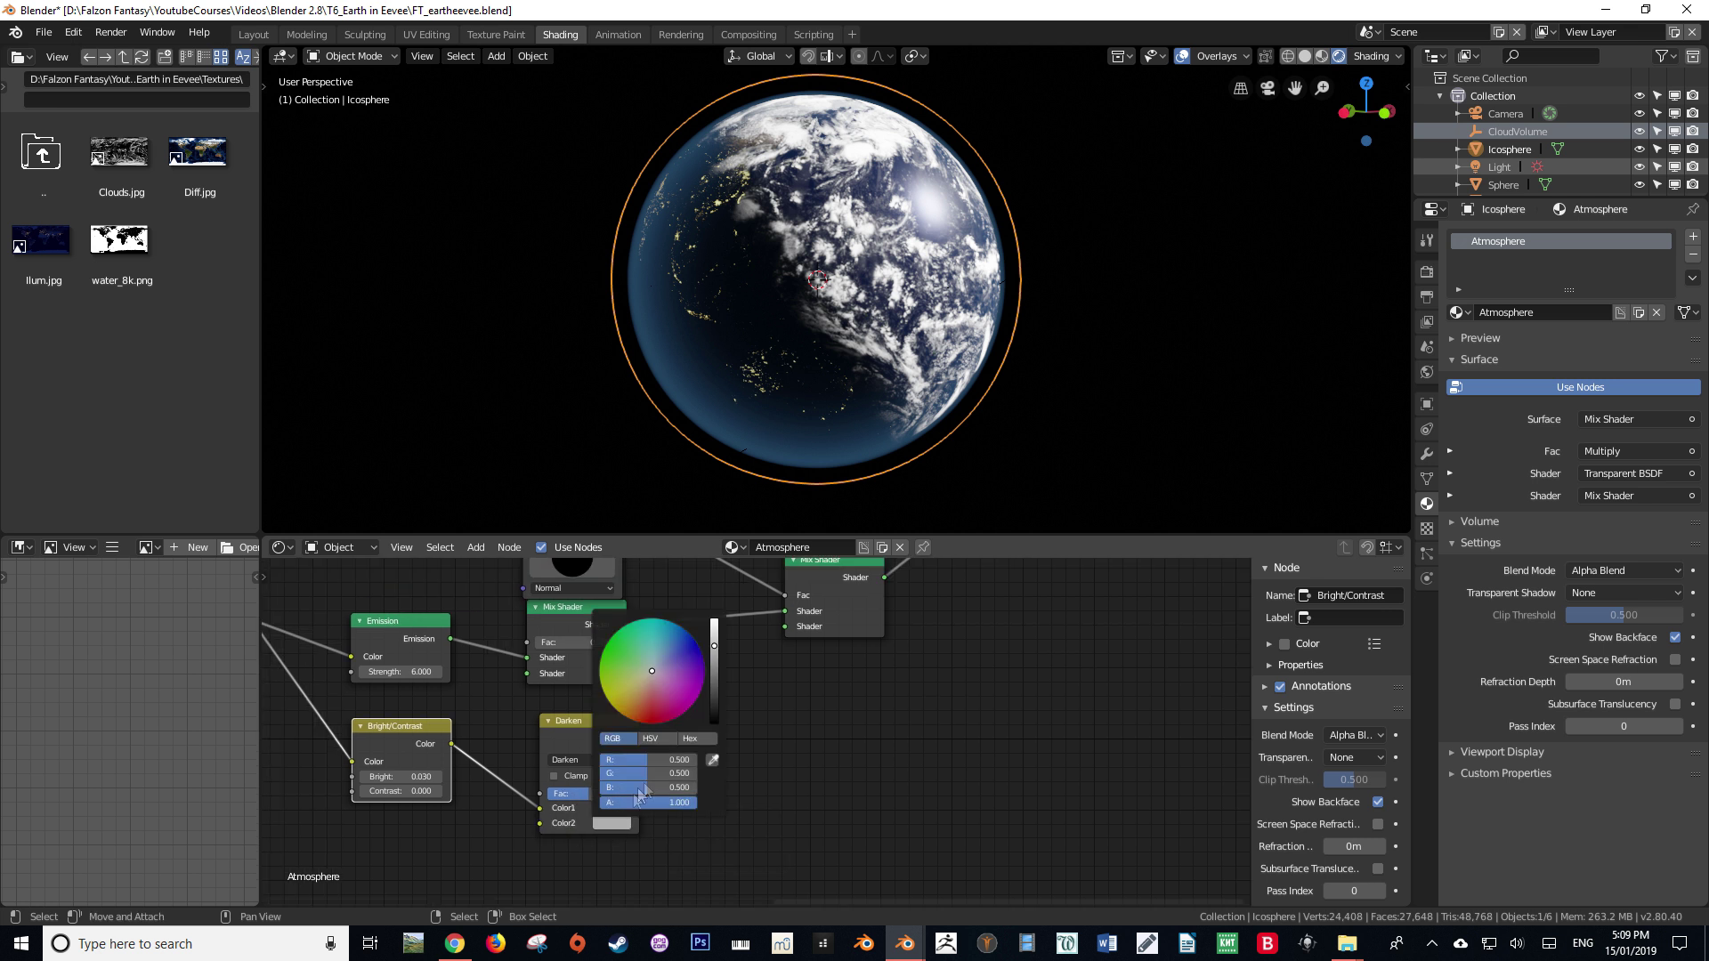
pyautogui.moveTo(714, 670)
pyautogui.mouseDown()
pyautogui.moveTo(714, 694)
pyautogui.moveTo(665, 659)
pyautogui.moveTo(714, 687)
pyautogui.mouseUp()
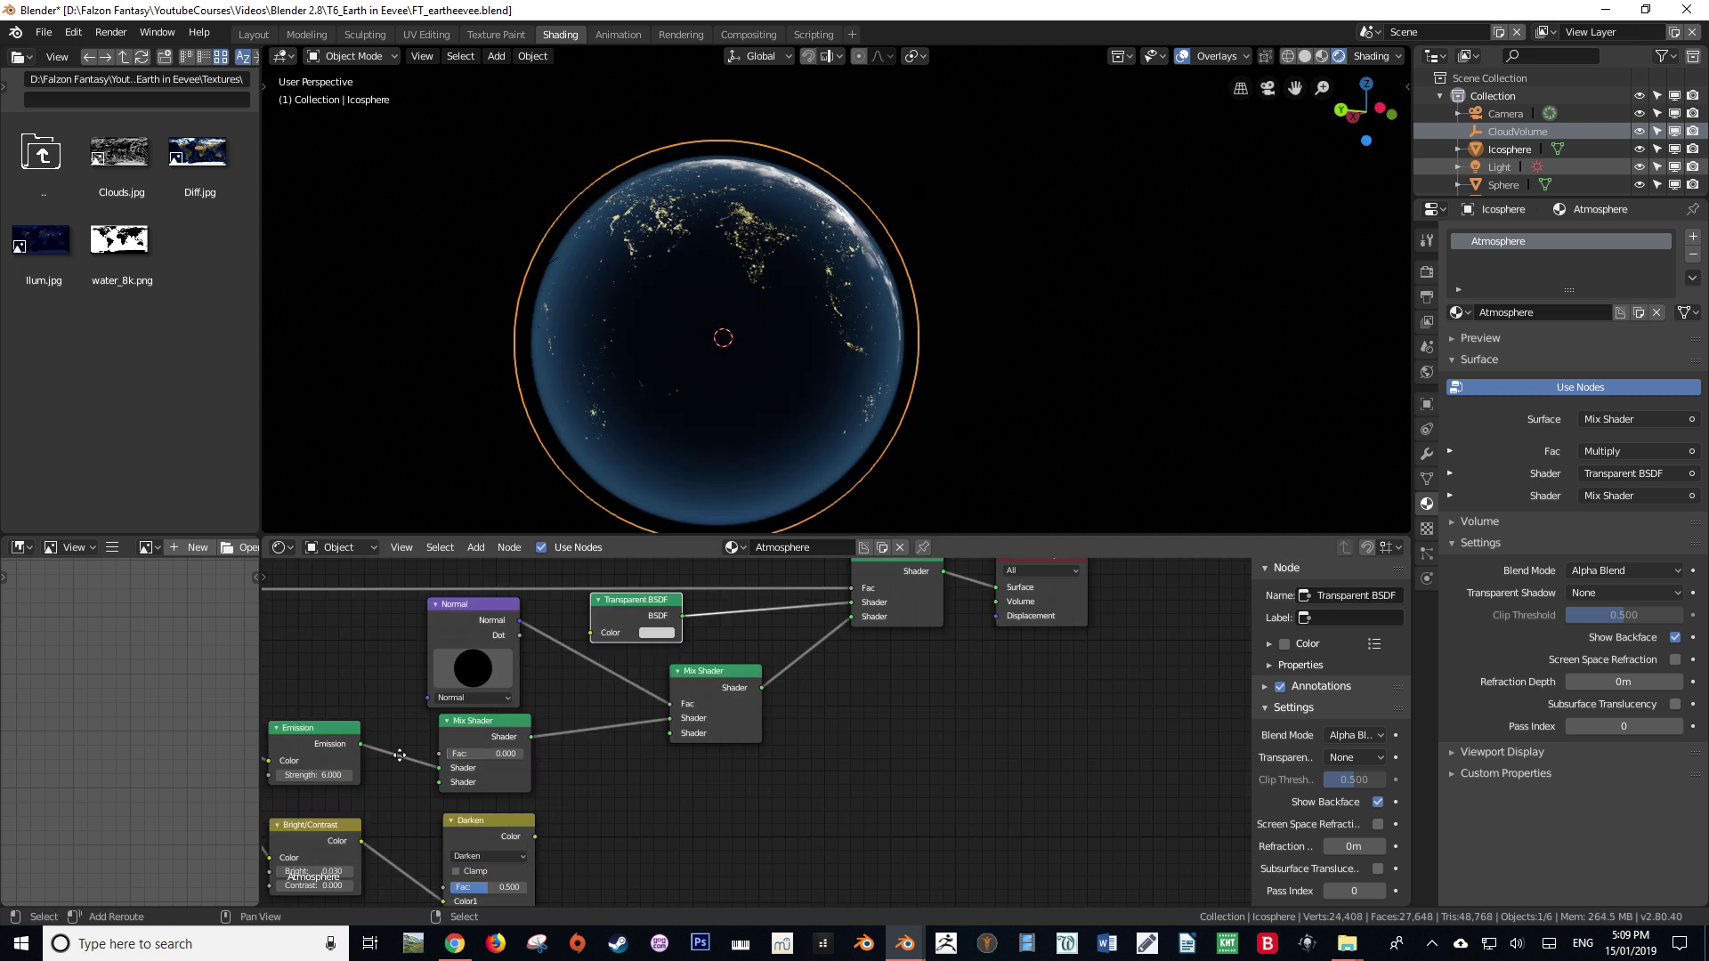
# Duplicate the Emission node, feed it the Darken color, and connect its output to the second Mix Shader's lower shader input.
pyautogui.click(339, 718)
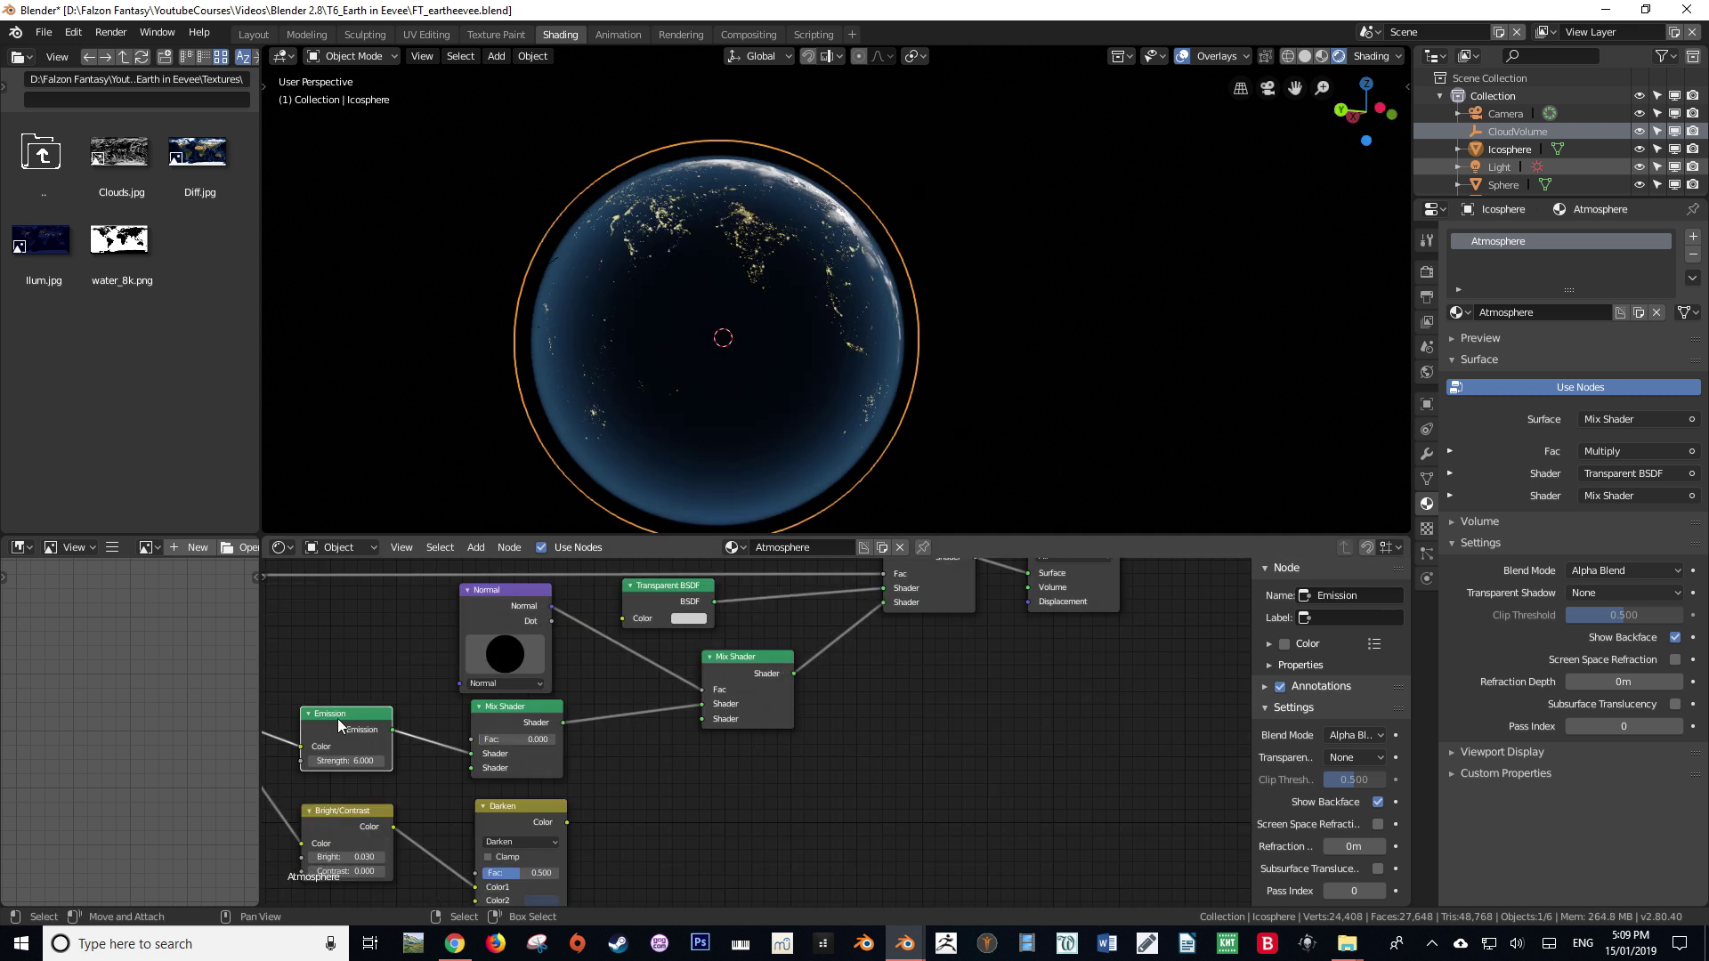
pyautogui.hotkey('shift', 'd')
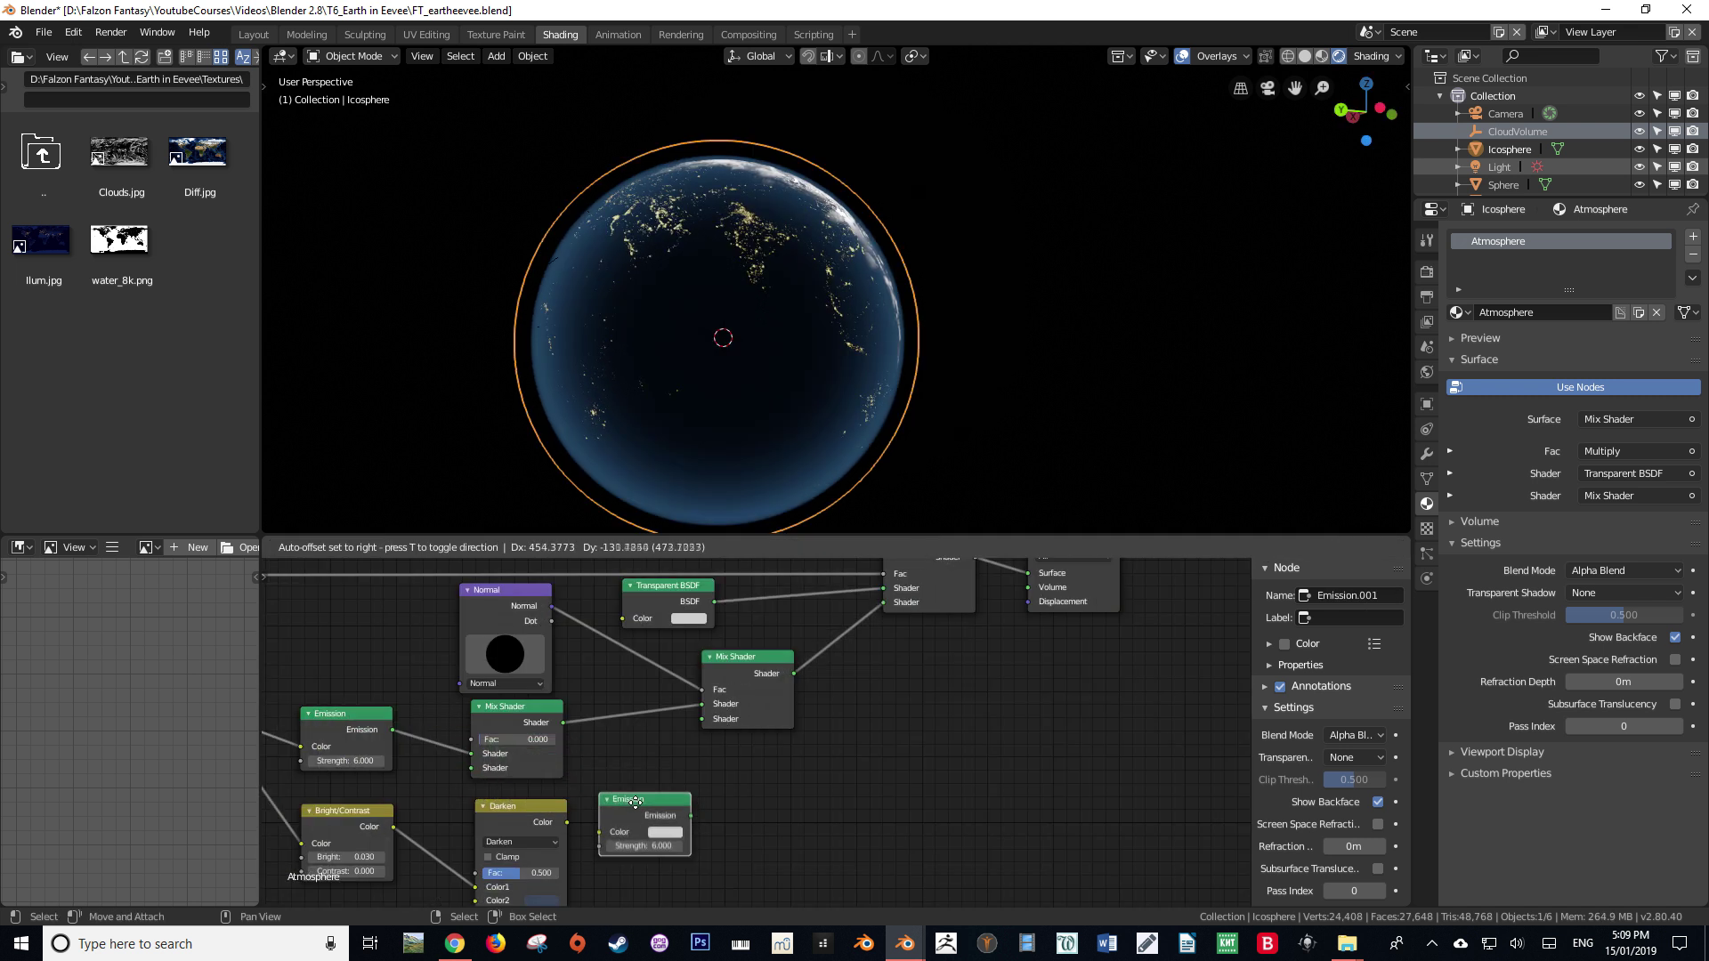
pyautogui.click(633, 803)
pyautogui.moveTo(566, 822); pyautogui.dragTo(710, 715)
pyautogui.click(644, 844)
pyautogui.press('Return')
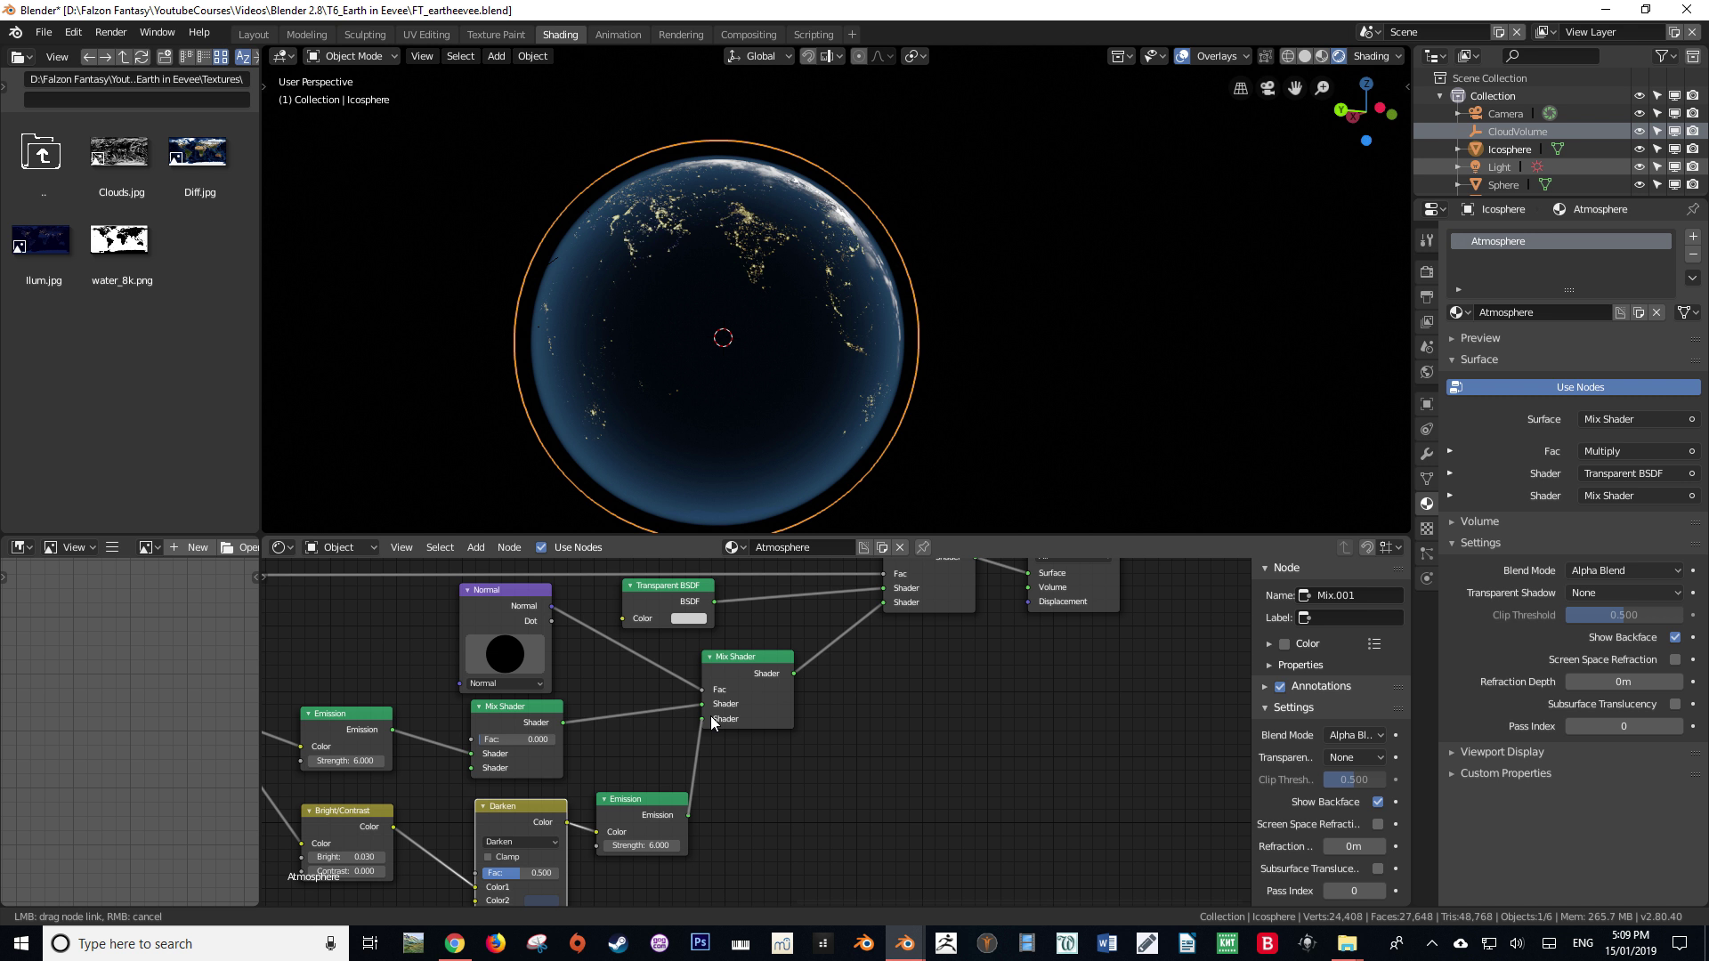
pyautogui.moveTo(710, 715); pyautogui.dragTo(710, 717)
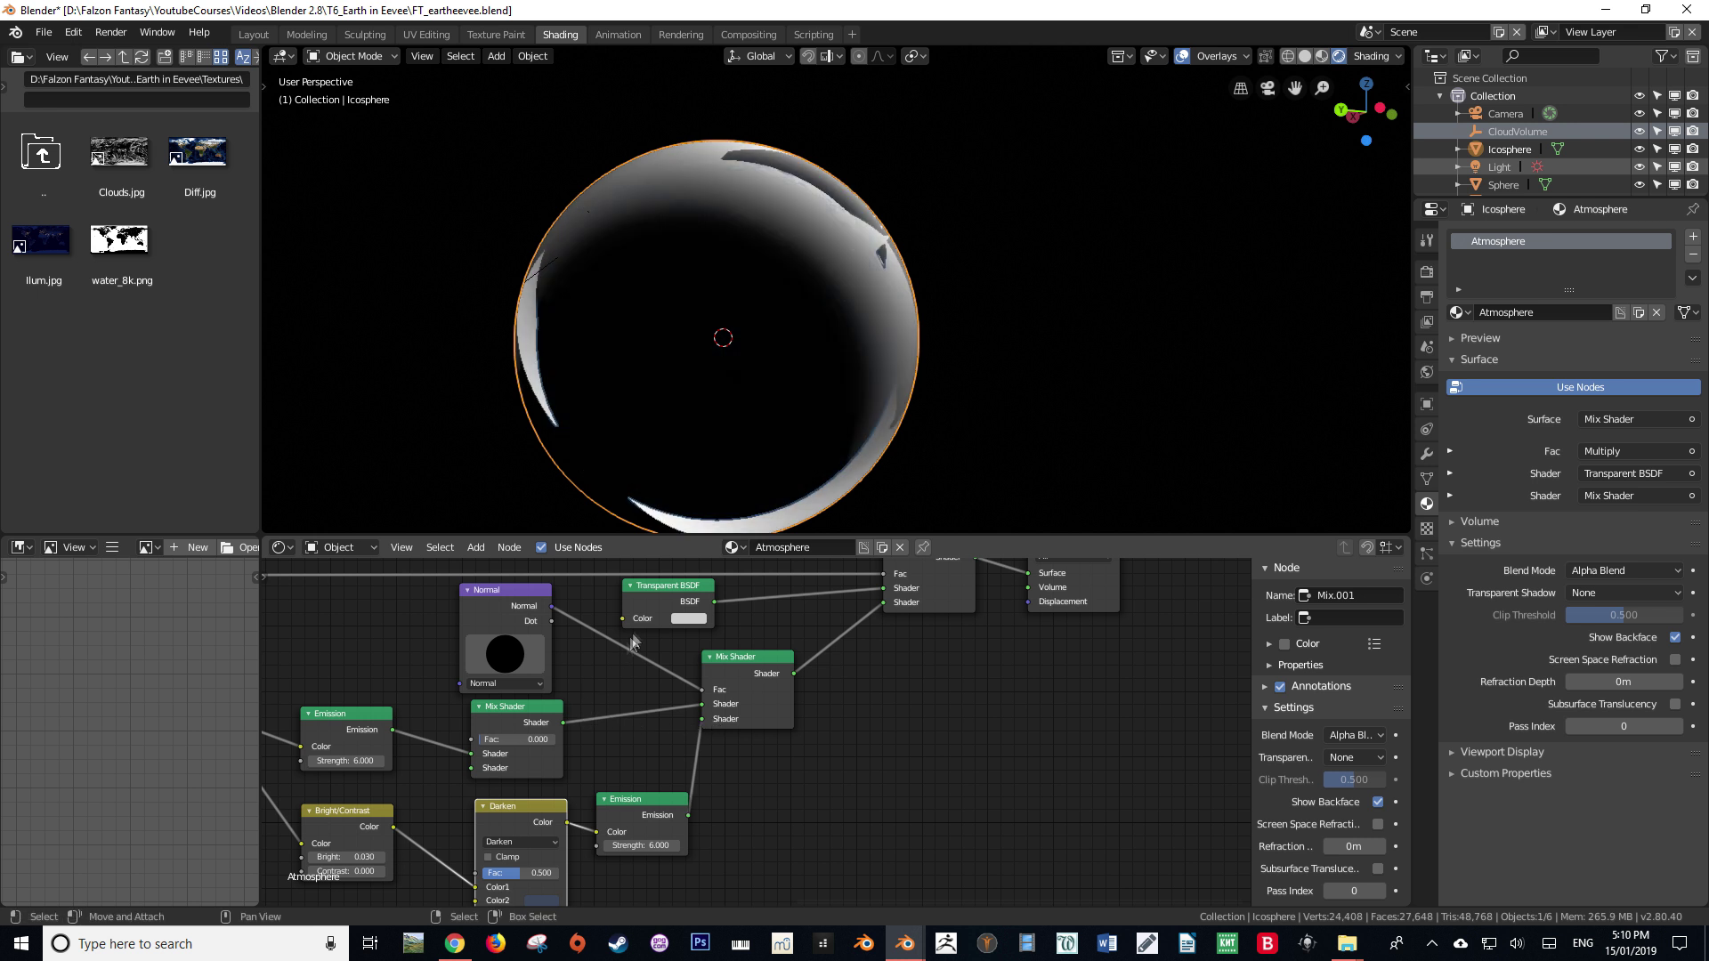
# Delete the Normal node that drives the second Mix Shader's factor and save the file.
pyautogui.moveTo(644, 744); pyautogui.dragTo(713, 738, button='middle')
pyautogui.moveTo(668, 502); pyautogui.dragTo(766, 514, button='middle')
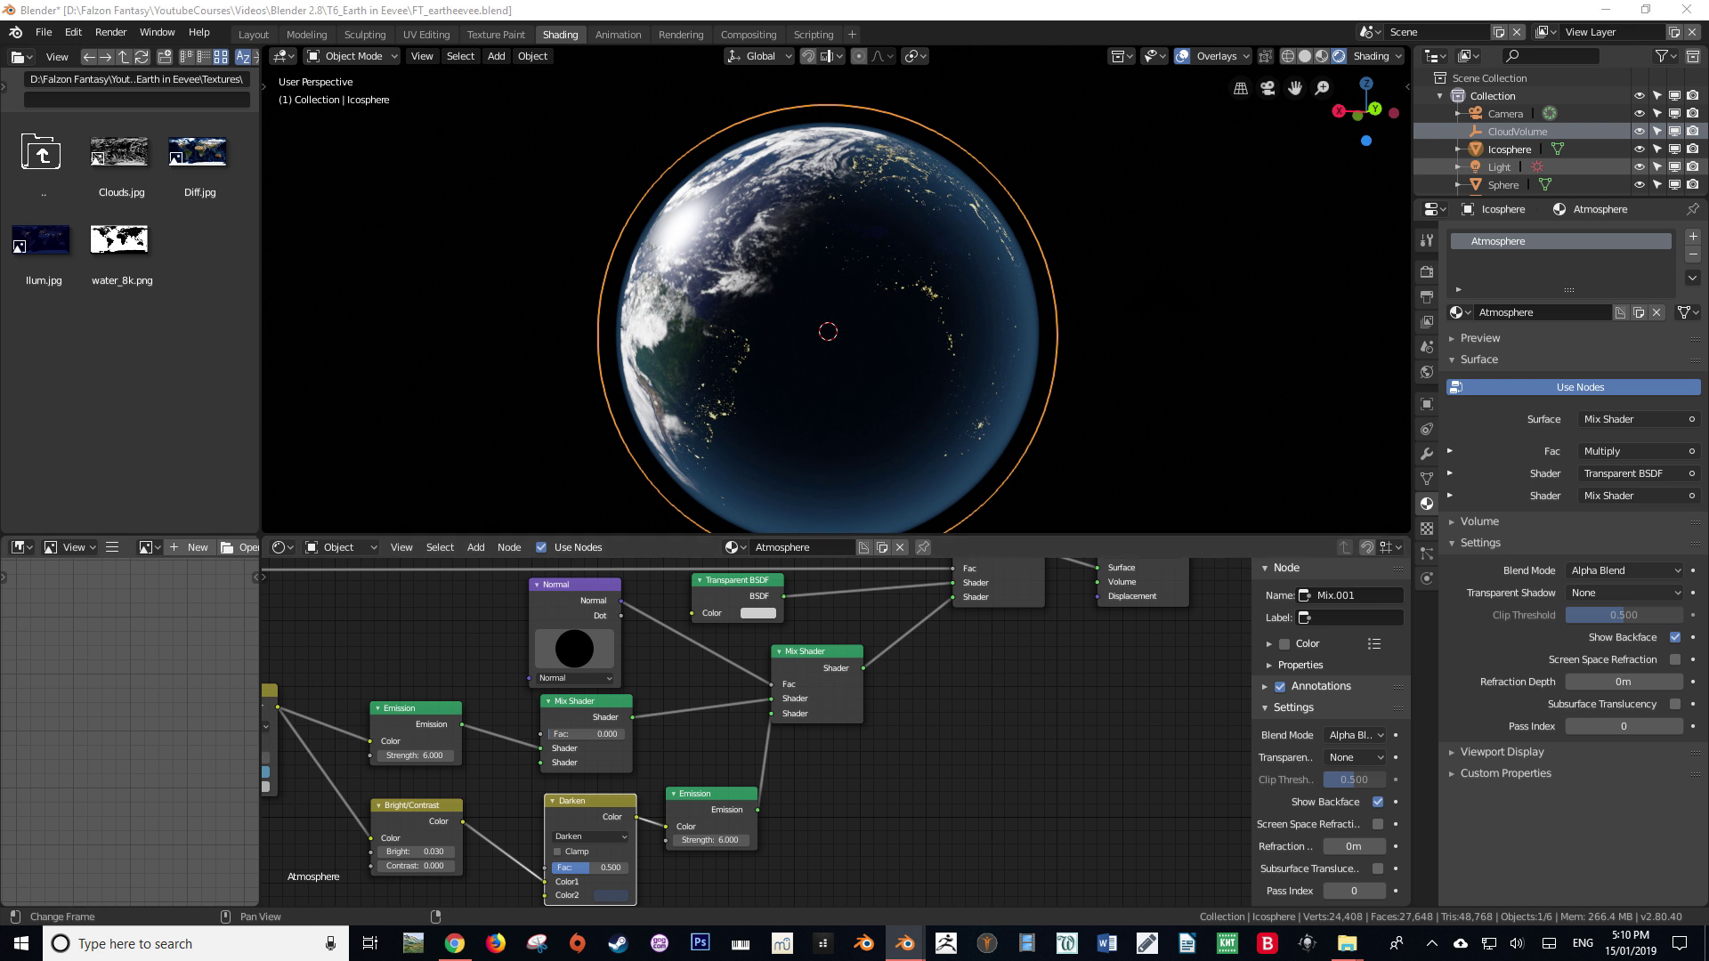
pyautogui.moveTo(565, 580); pyautogui.dragTo(633, 664, button='middle')
pyautogui.click(632, 663)
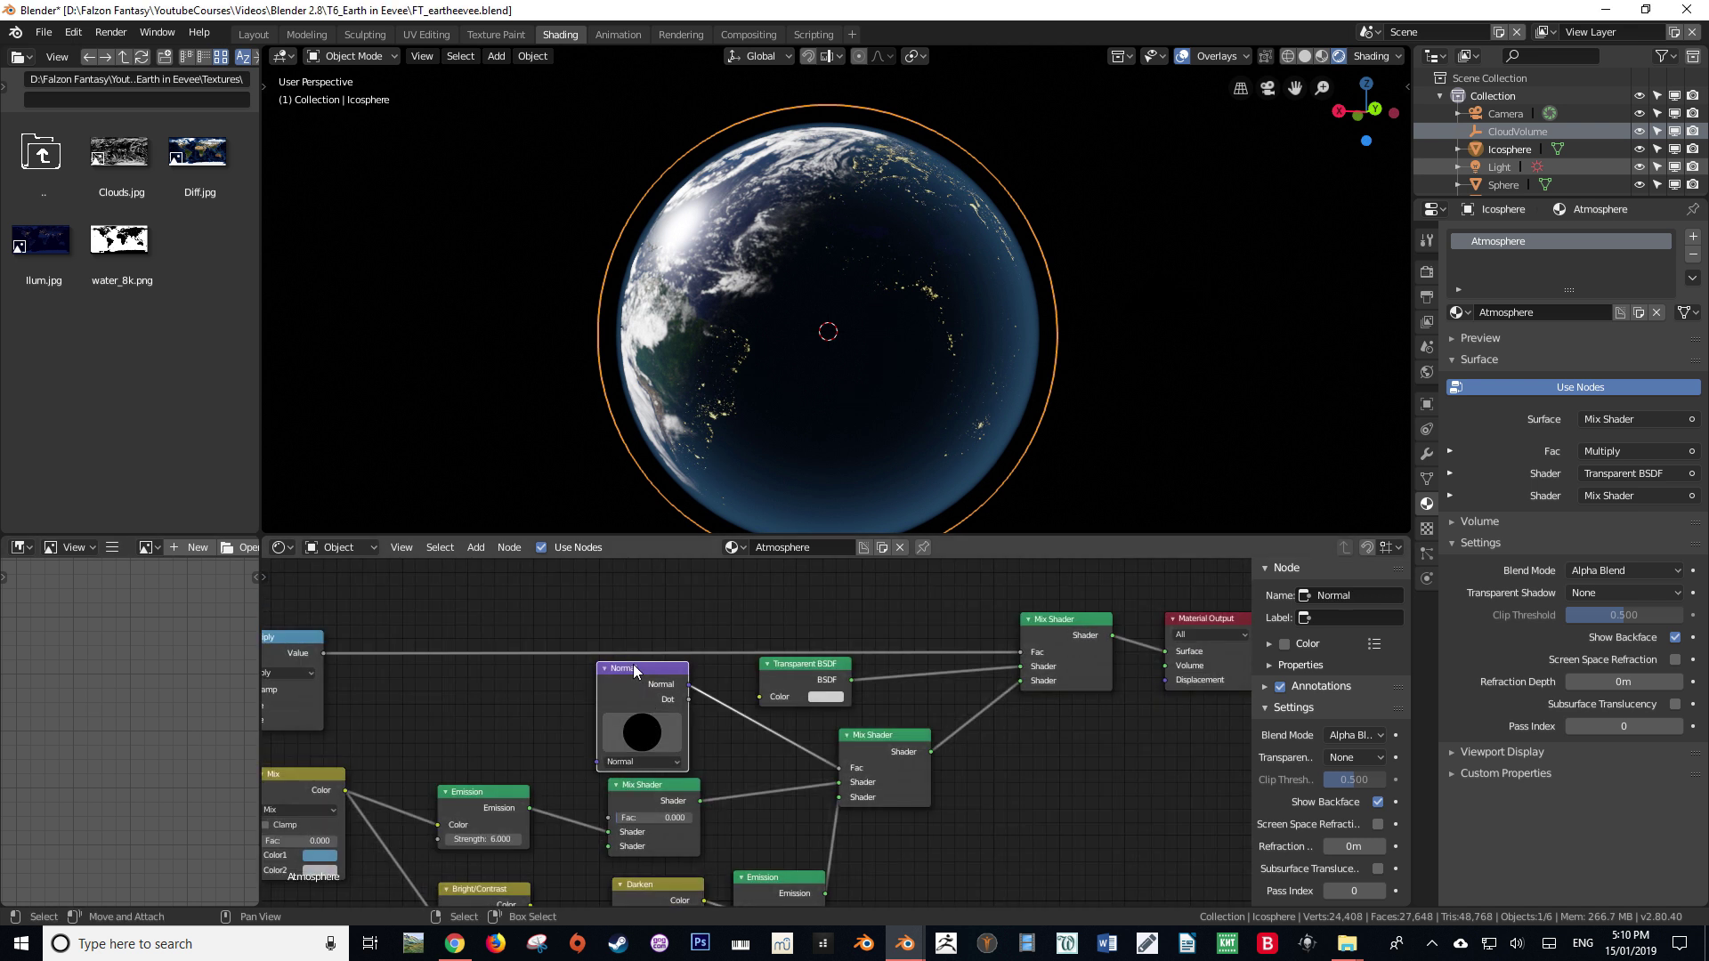
pyautogui.press('x')
pyautogui.moveTo(735, 735); pyautogui.dragTo(684, 701, button='middle')
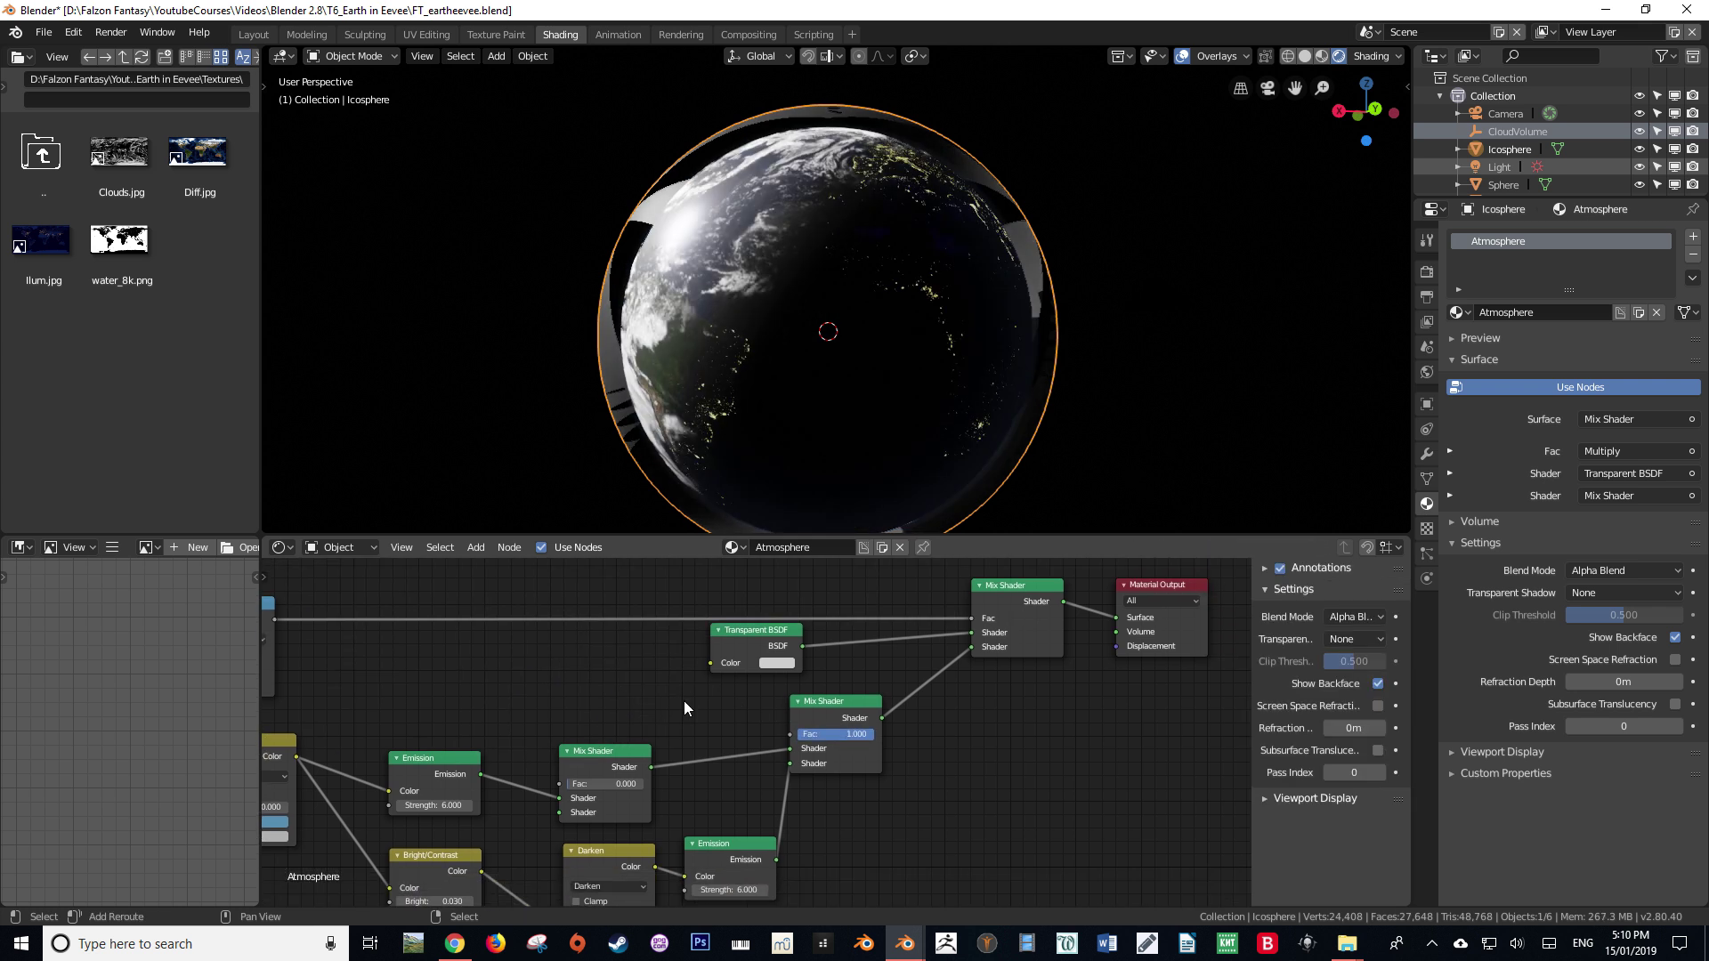
pyautogui.moveTo(770, 361)
pyautogui.mouseDown(button='middle')
pyautogui.moveTo(836, 377)
pyautogui.moveTo(743, 377)
pyautogui.mouseUp(button='middle')
pyautogui.scroll(-3, 837, 377)
pyautogui.scroll(5, 836, 378)
pyautogui.moveTo(673, 824); pyautogui.dragTo(728, 682, button='middle')
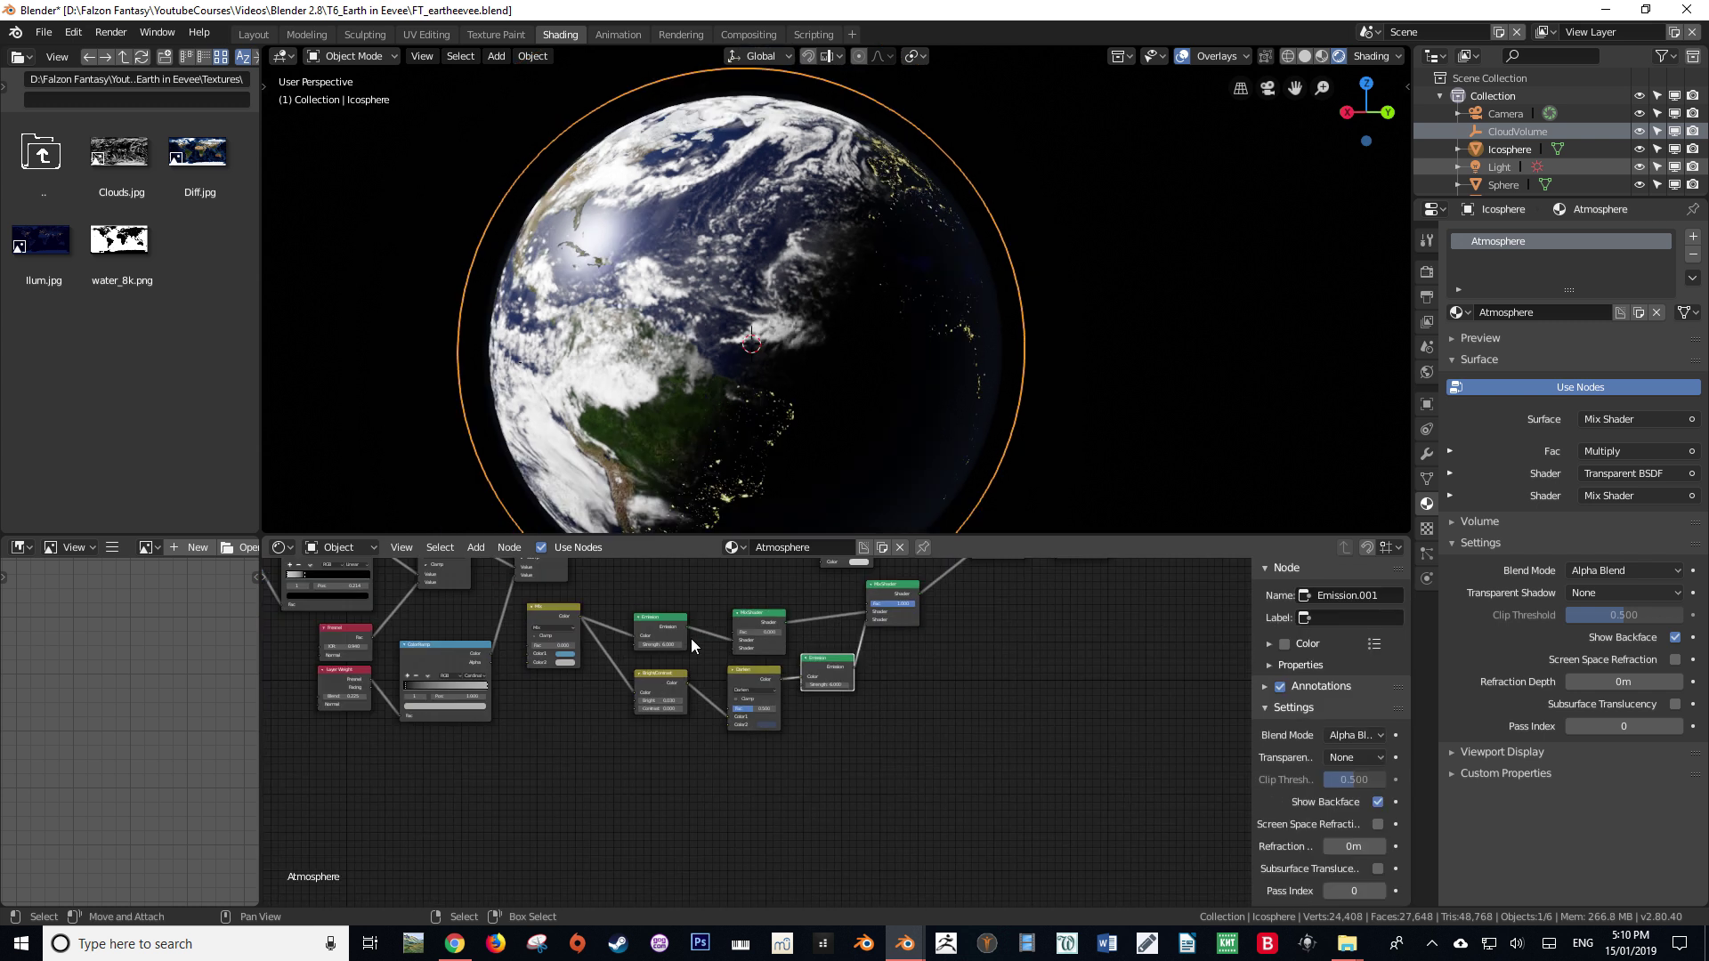
pyautogui.hotkey('ctrl', 's')
# Copy the Night Mask group node from the Earth material into the icosphere's Atmosphere material.
pyautogui.click(844, 212)
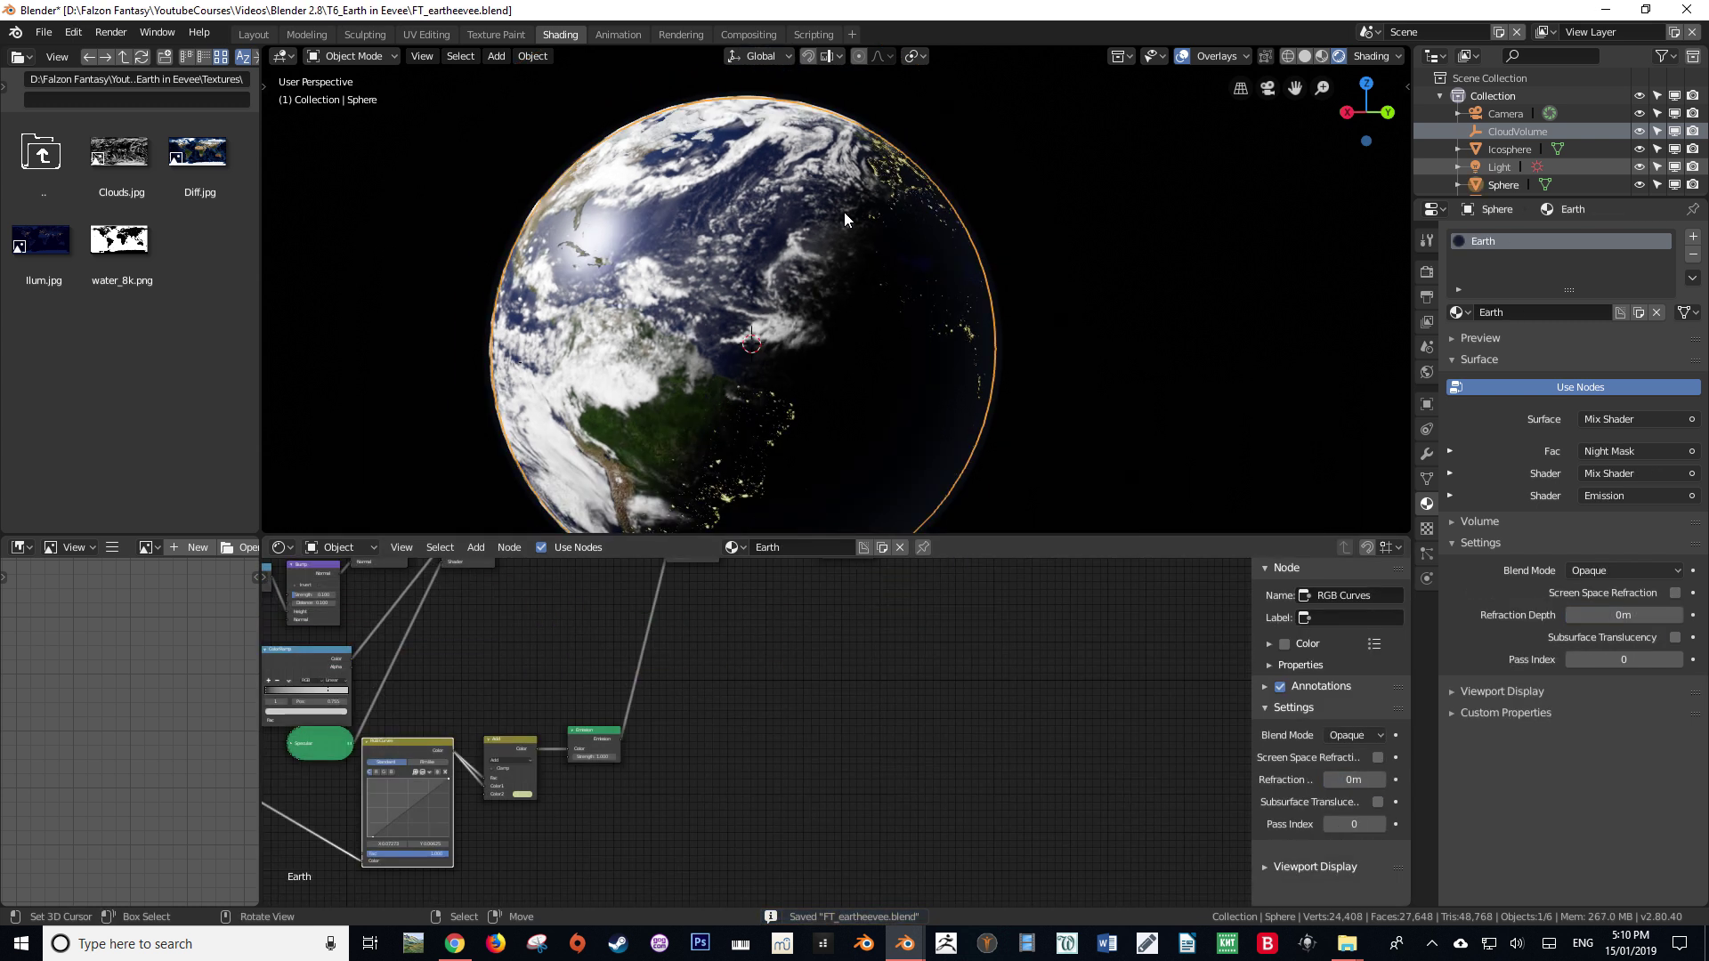
pyautogui.rightClick(833, 297)
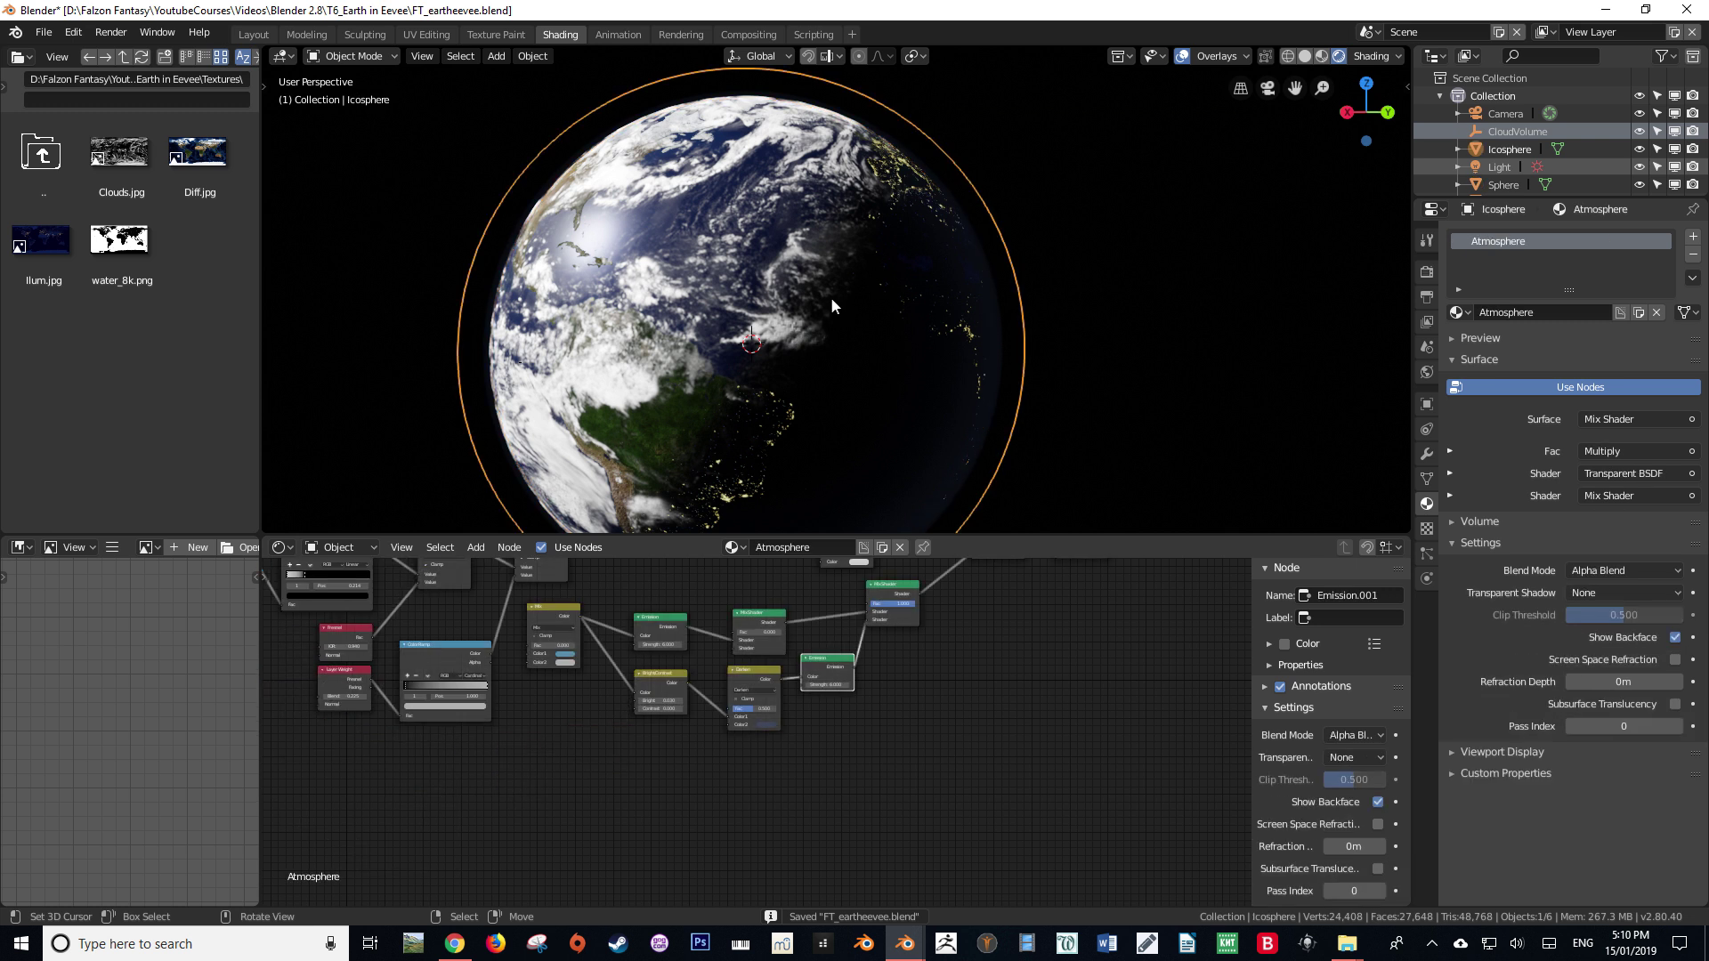
pyautogui.rightClick(830, 297)
pyautogui.moveTo(350, 758); pyautogui.dragTo(400, 866, button='middle')
pyautogui.scroll(5, 522, 696)
pyautogui.click(538, 700)
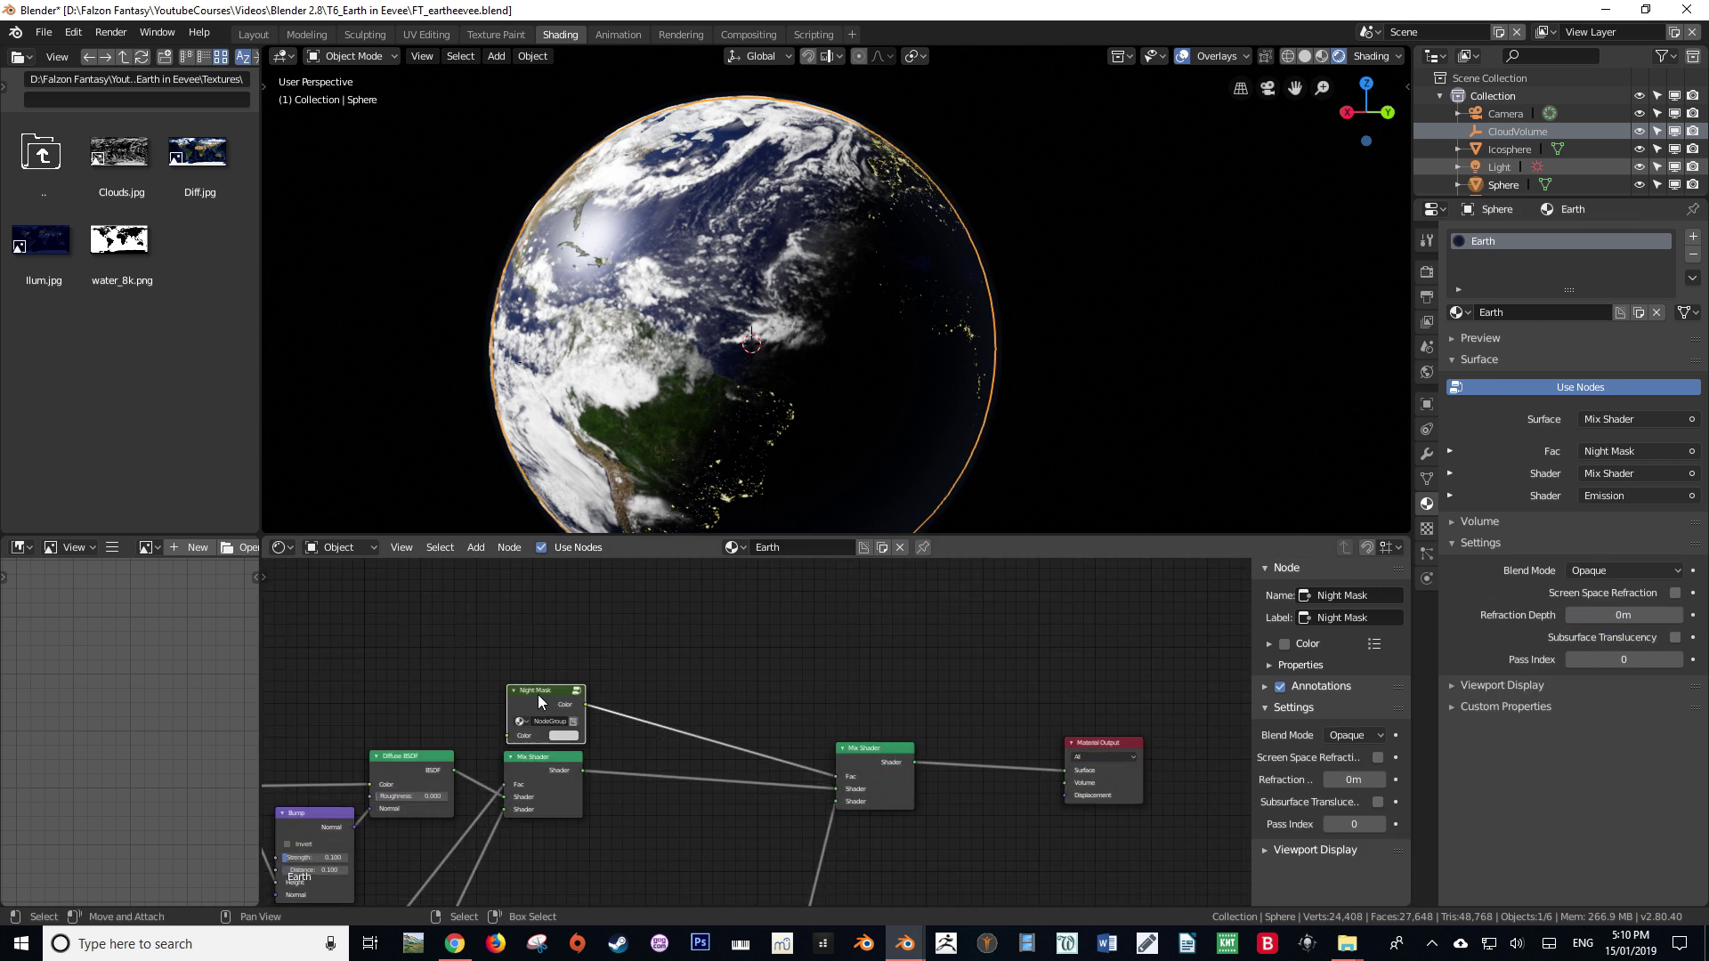
pyautogui.rightClick(981, 238)
pyautogui.moveTo(893, 899); pyautogui.dragTo(710, 648, button='middle')
pyautogui.moveTo(894, 758); pyautogui.dragTo(886, 741, button='middle')
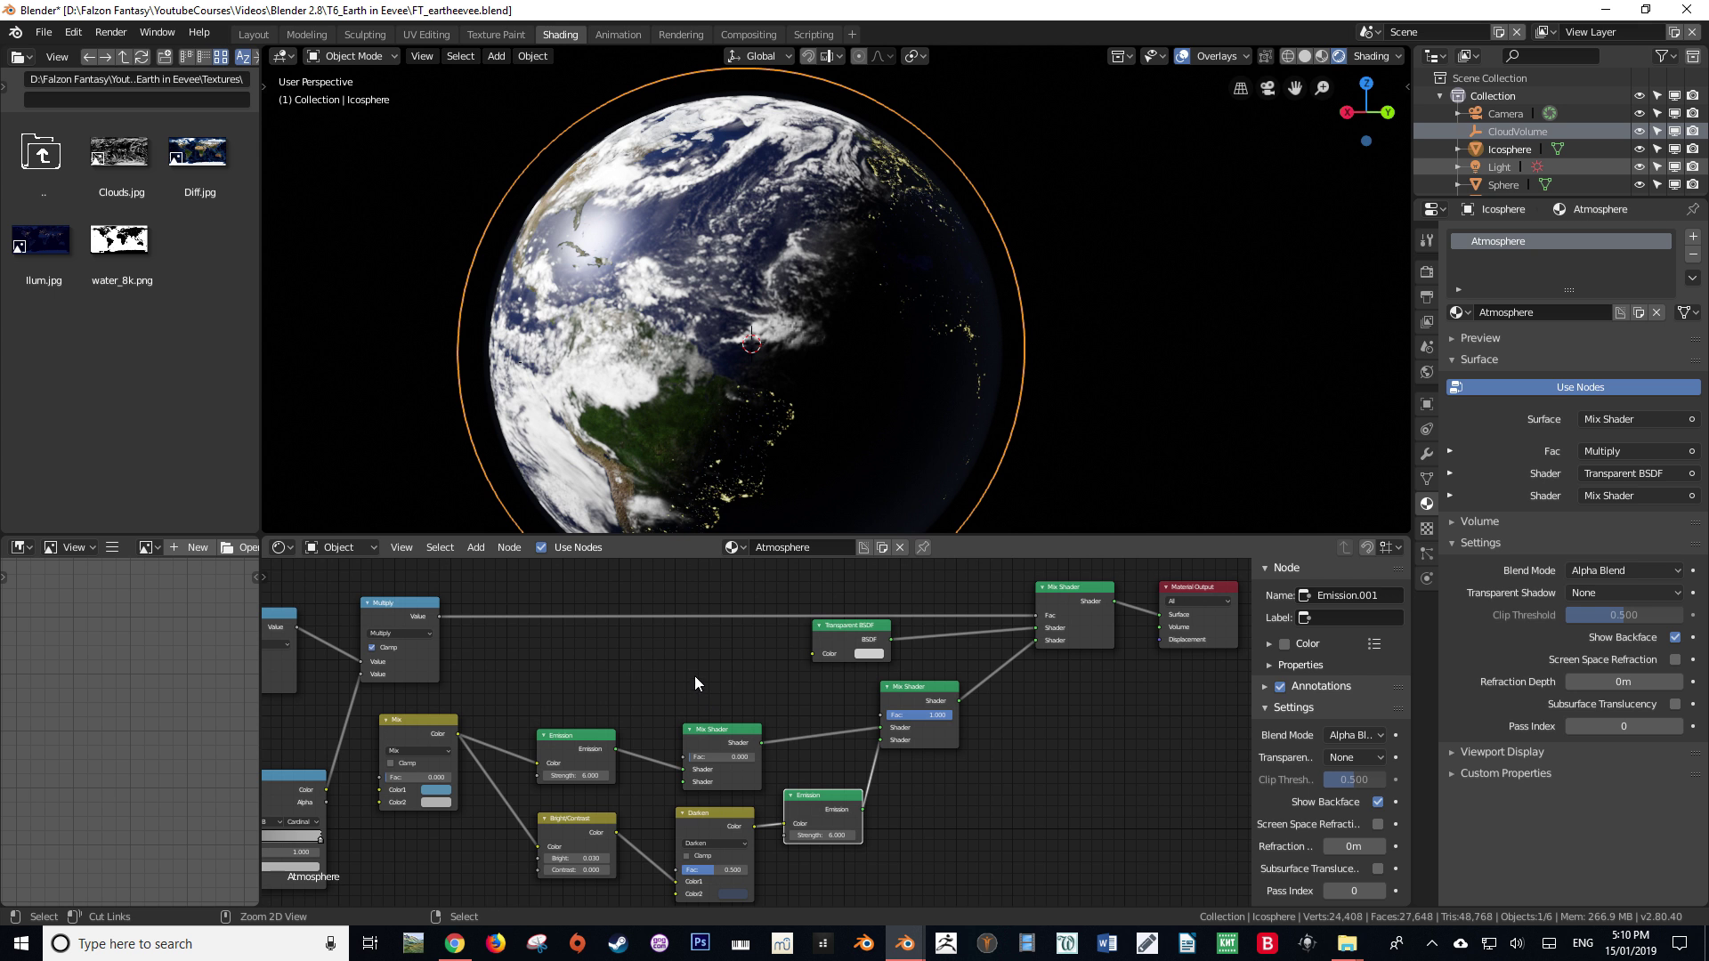
pyautogui.hotkey('ctrl', 'v')
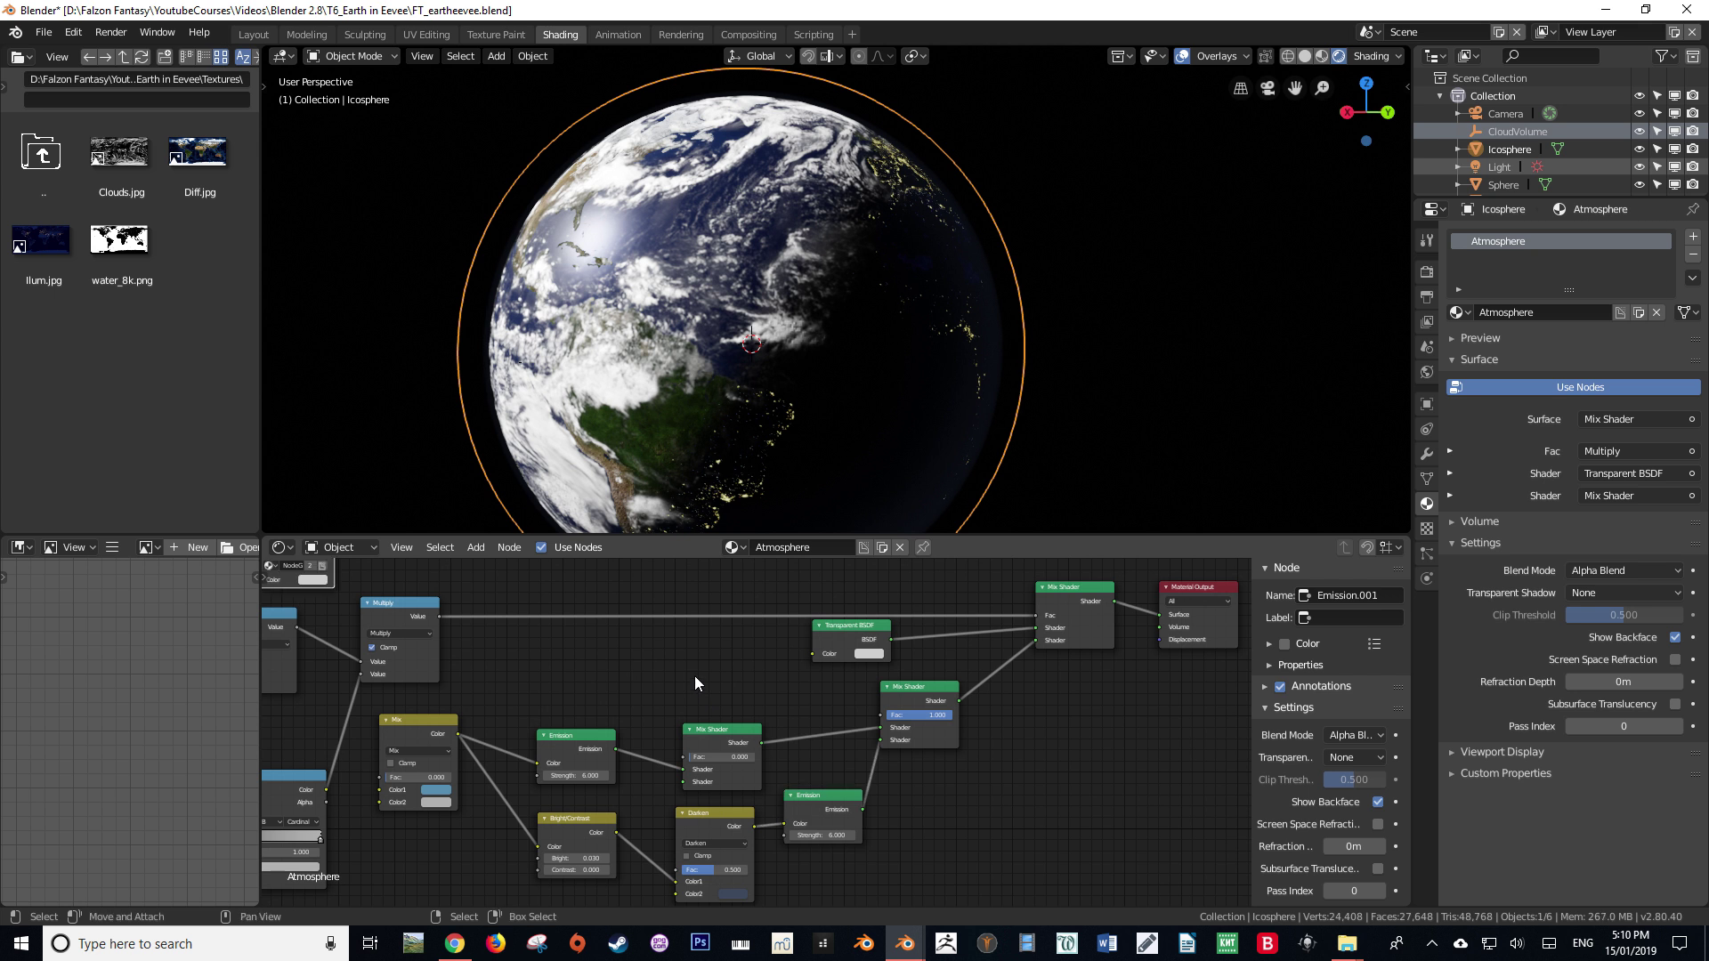
# Move the Night Mask node above the first Mix Shader and connect its Color to the second Mix Shader's Fac.
pyautogui.scroll(-3, 695, 683)
pyautogui.press('g')
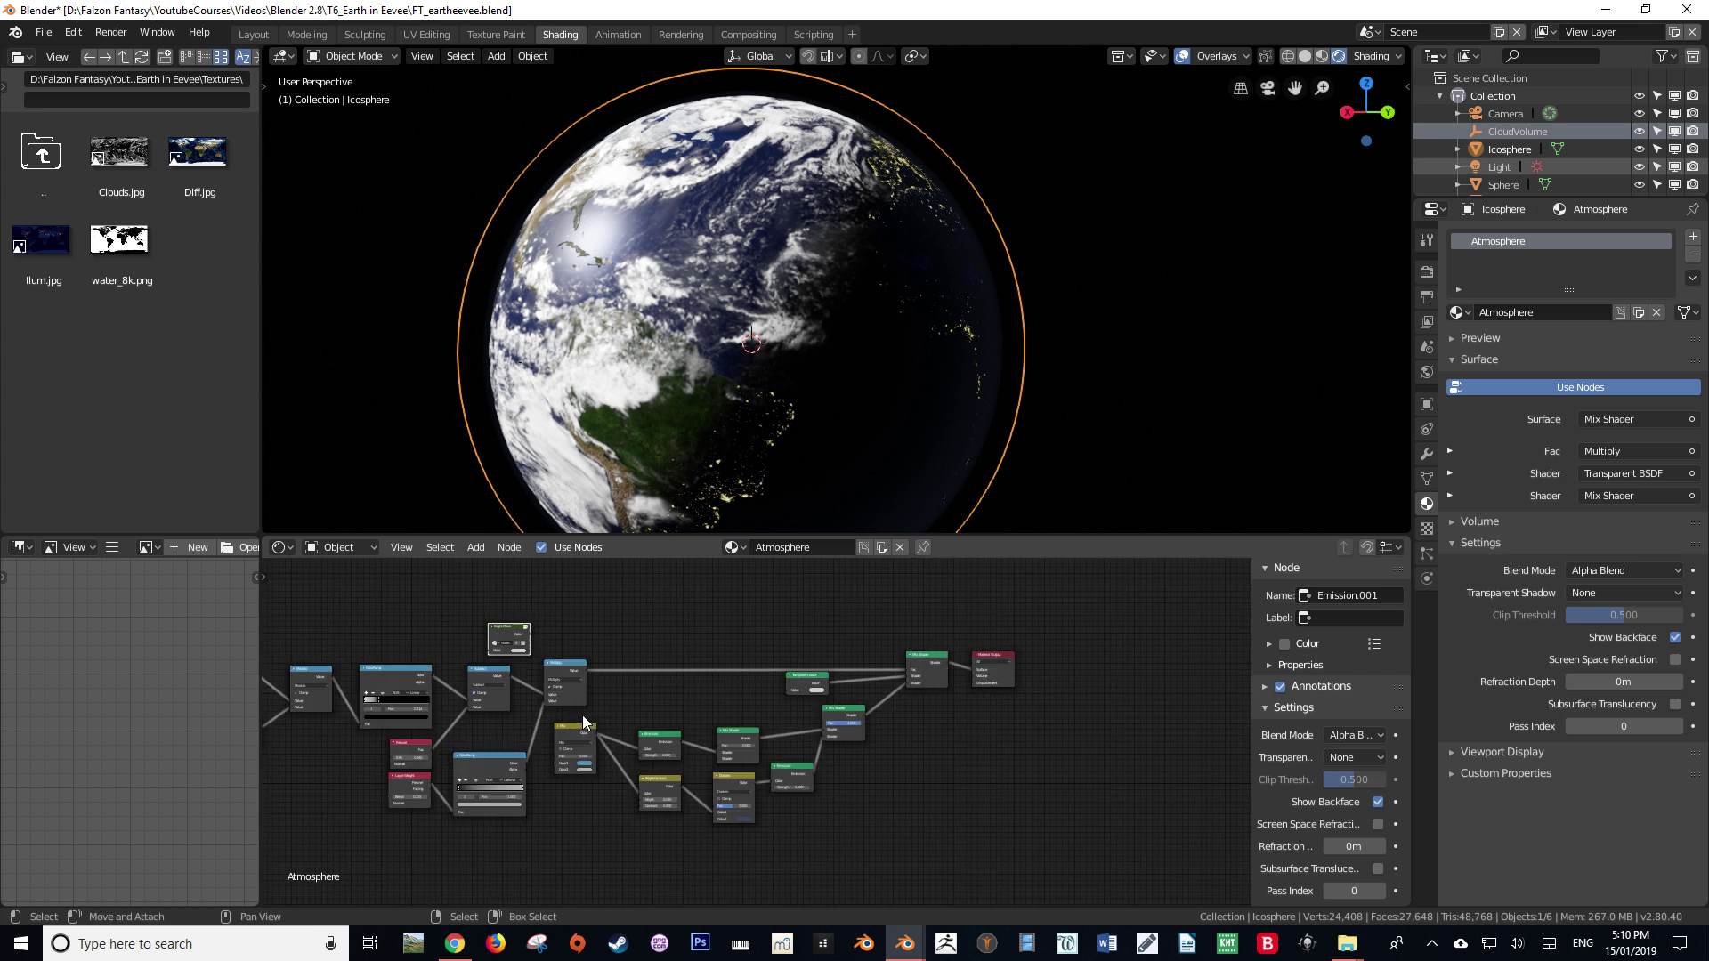
pyautogui.click(805, 755)
pyautogui.scroll(12, 814, 756)
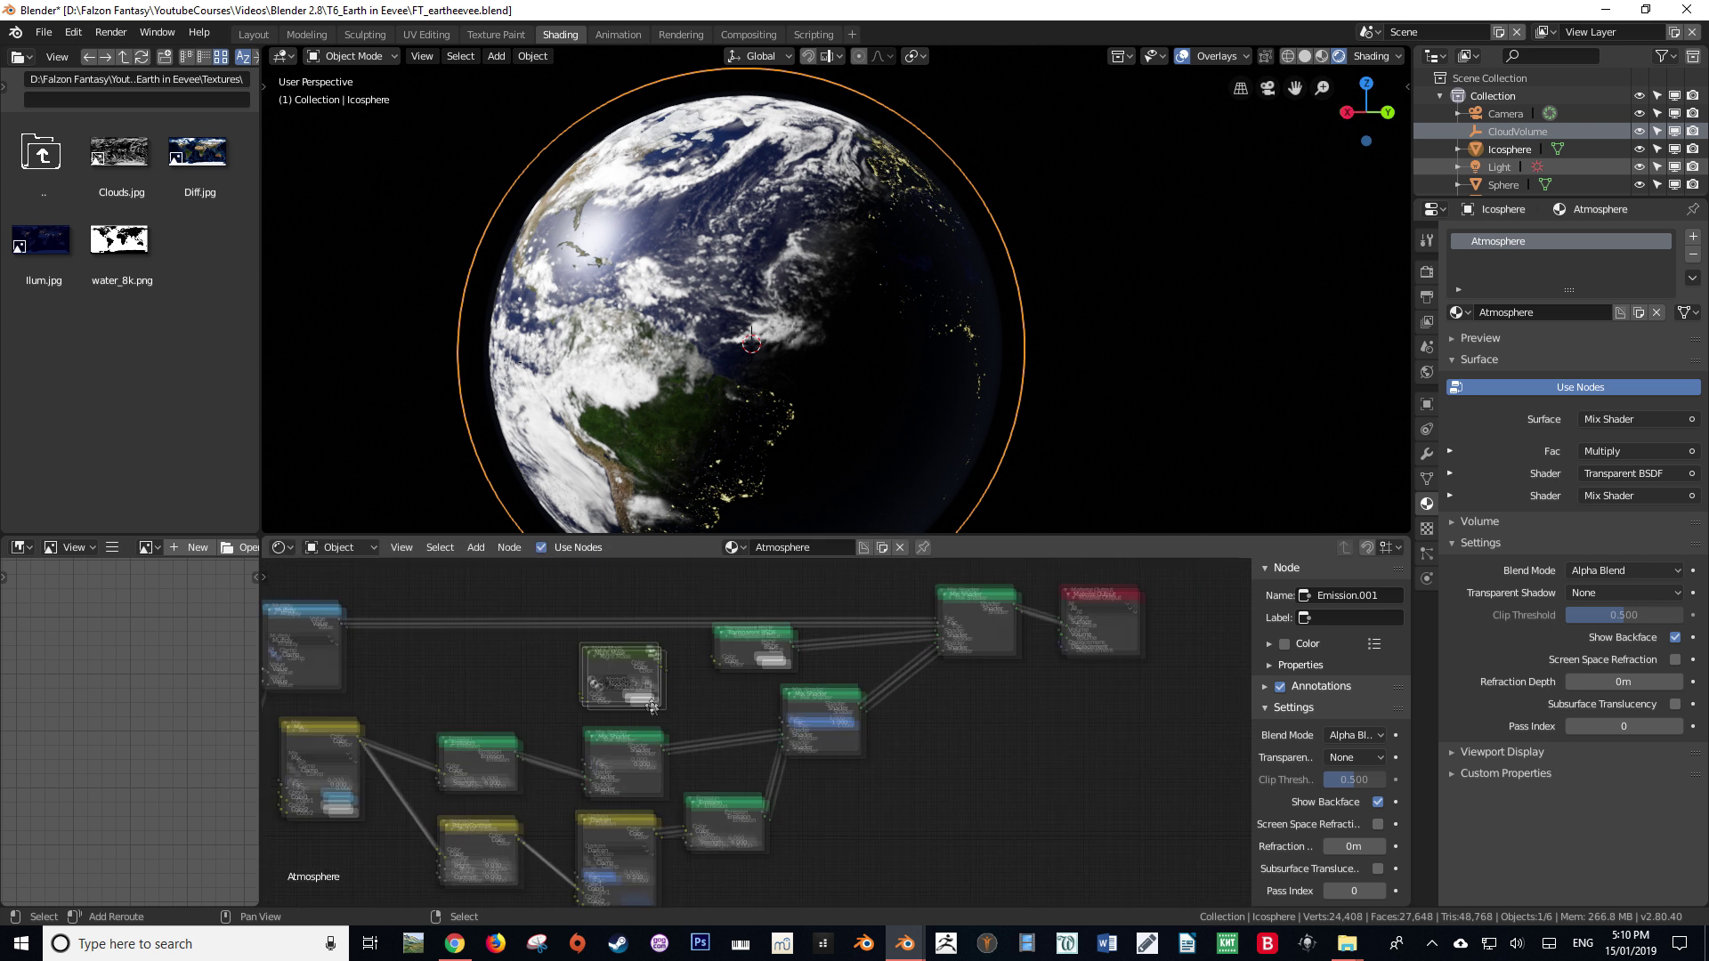
pyautogui.moveTo(601, 620); pyautogui.dragTo(792, 703)
# Try a dark red as the Darken node's Color2 and view its effect on the night side.
pyautogui.moveTo(870, 432); pyautogui.dragTo(745, 425, button='middle')
pyautogui.scroll(5, 851, 397)
pyautogui.moveTo(880, 402); pyautogui.dragTo(809, 406, button='middle')
pyautogui.scroll(6, 681, 445)
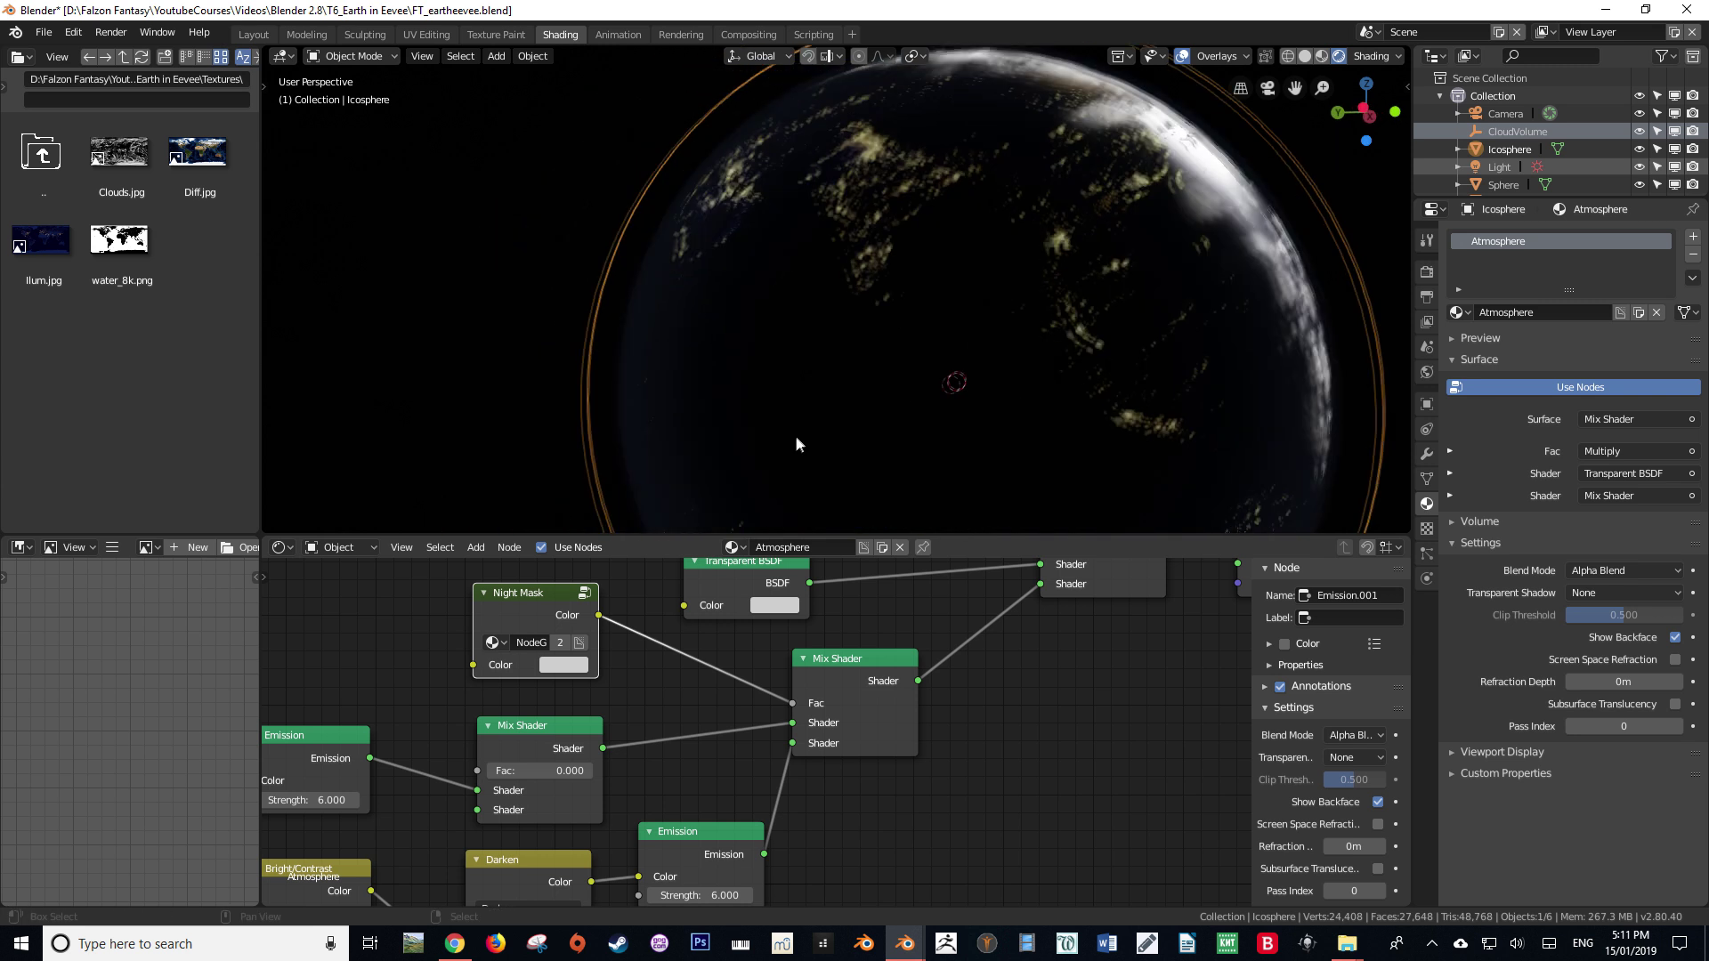
pyautogui.moveTo(566, 849); pyautogui.dragTo(781, 691, button='middle')
pyautogui.scroll(-4, 766, 712)
pyautogui.click(776, 805)
pyautogui.click(816, 696)
pyautogui.scroll(-5, 792, 299)
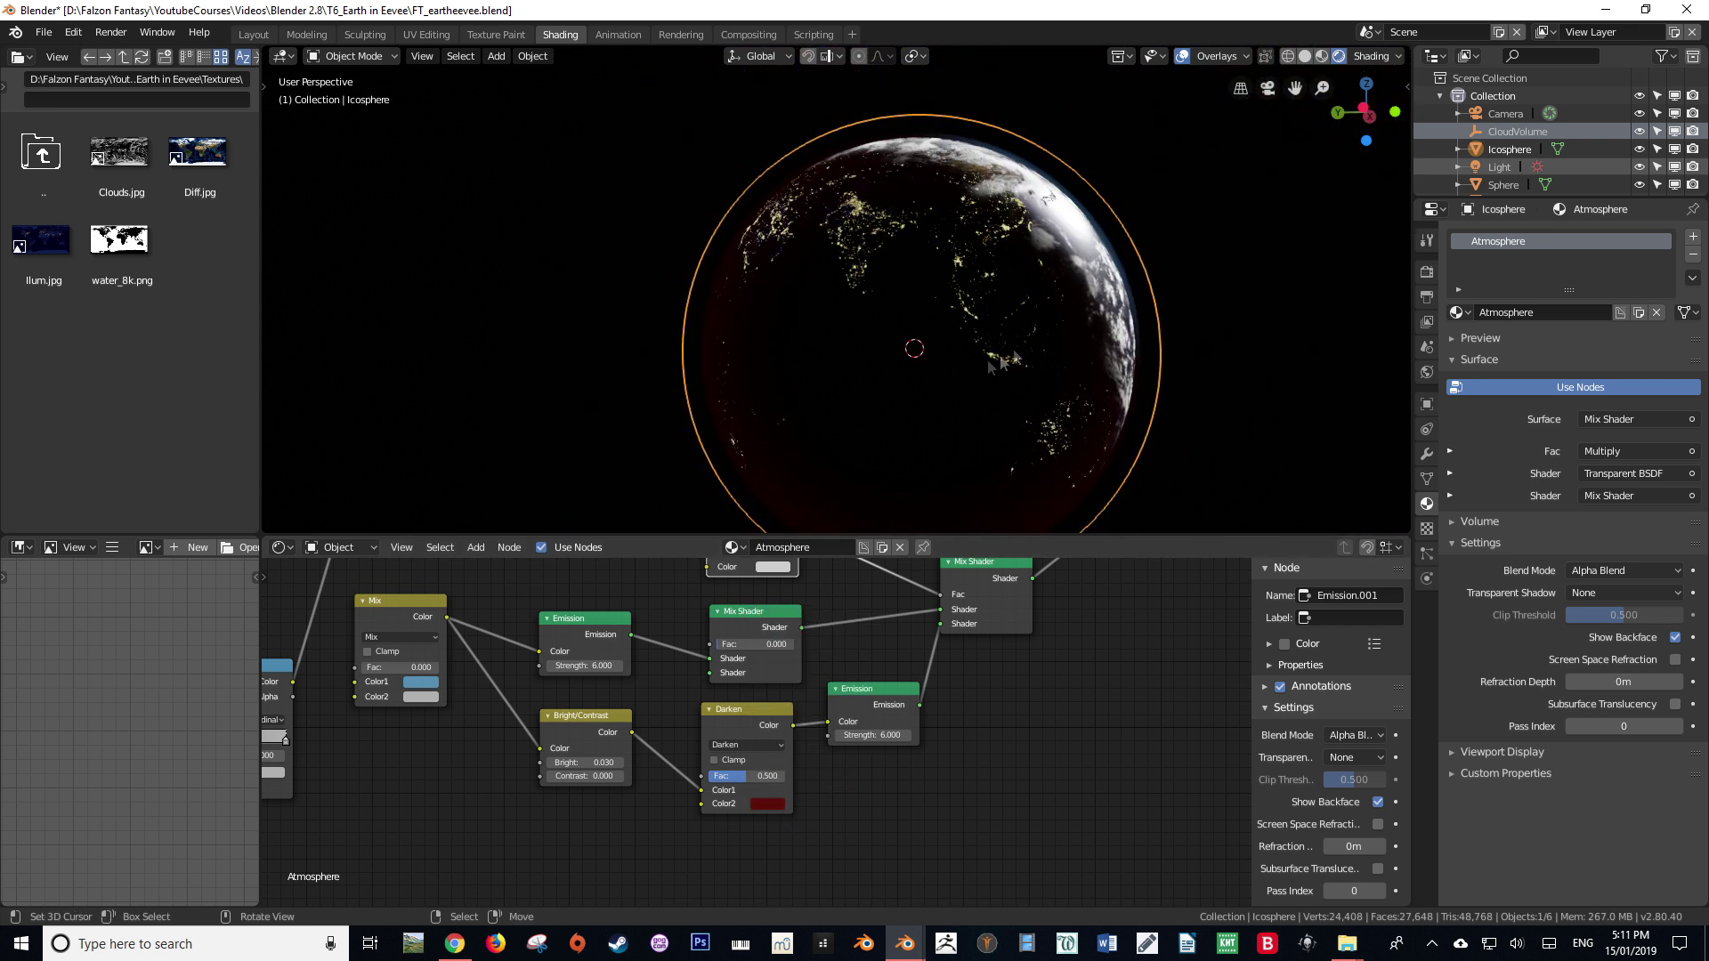
pyautogui.moveTo(1107, 253); pyautogui.dragTo(996, 320, button='middle')
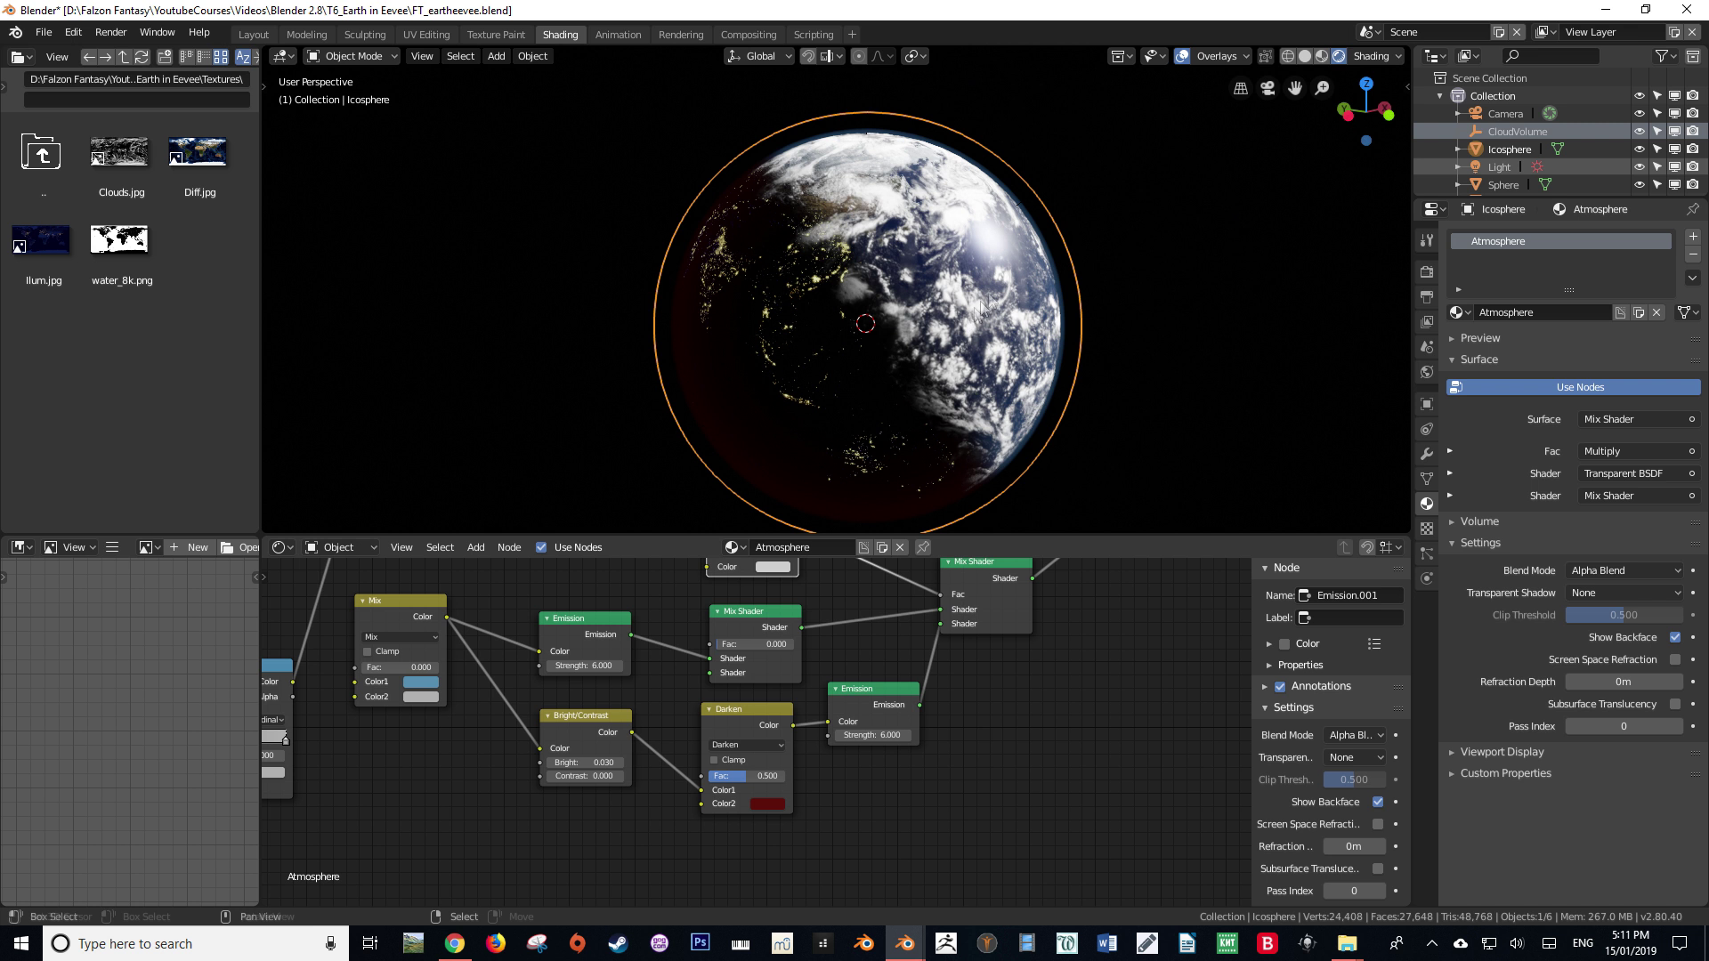
# Set the Darken node's Color2 to a dark blue with RGB values 0.036, 0.053 and 0.088.
pyautogui.click(767, 804)
pyautogui.click(814, 651)
pyautogui.moveTo(816, 649); pyautogui.dragTo(817, 649)
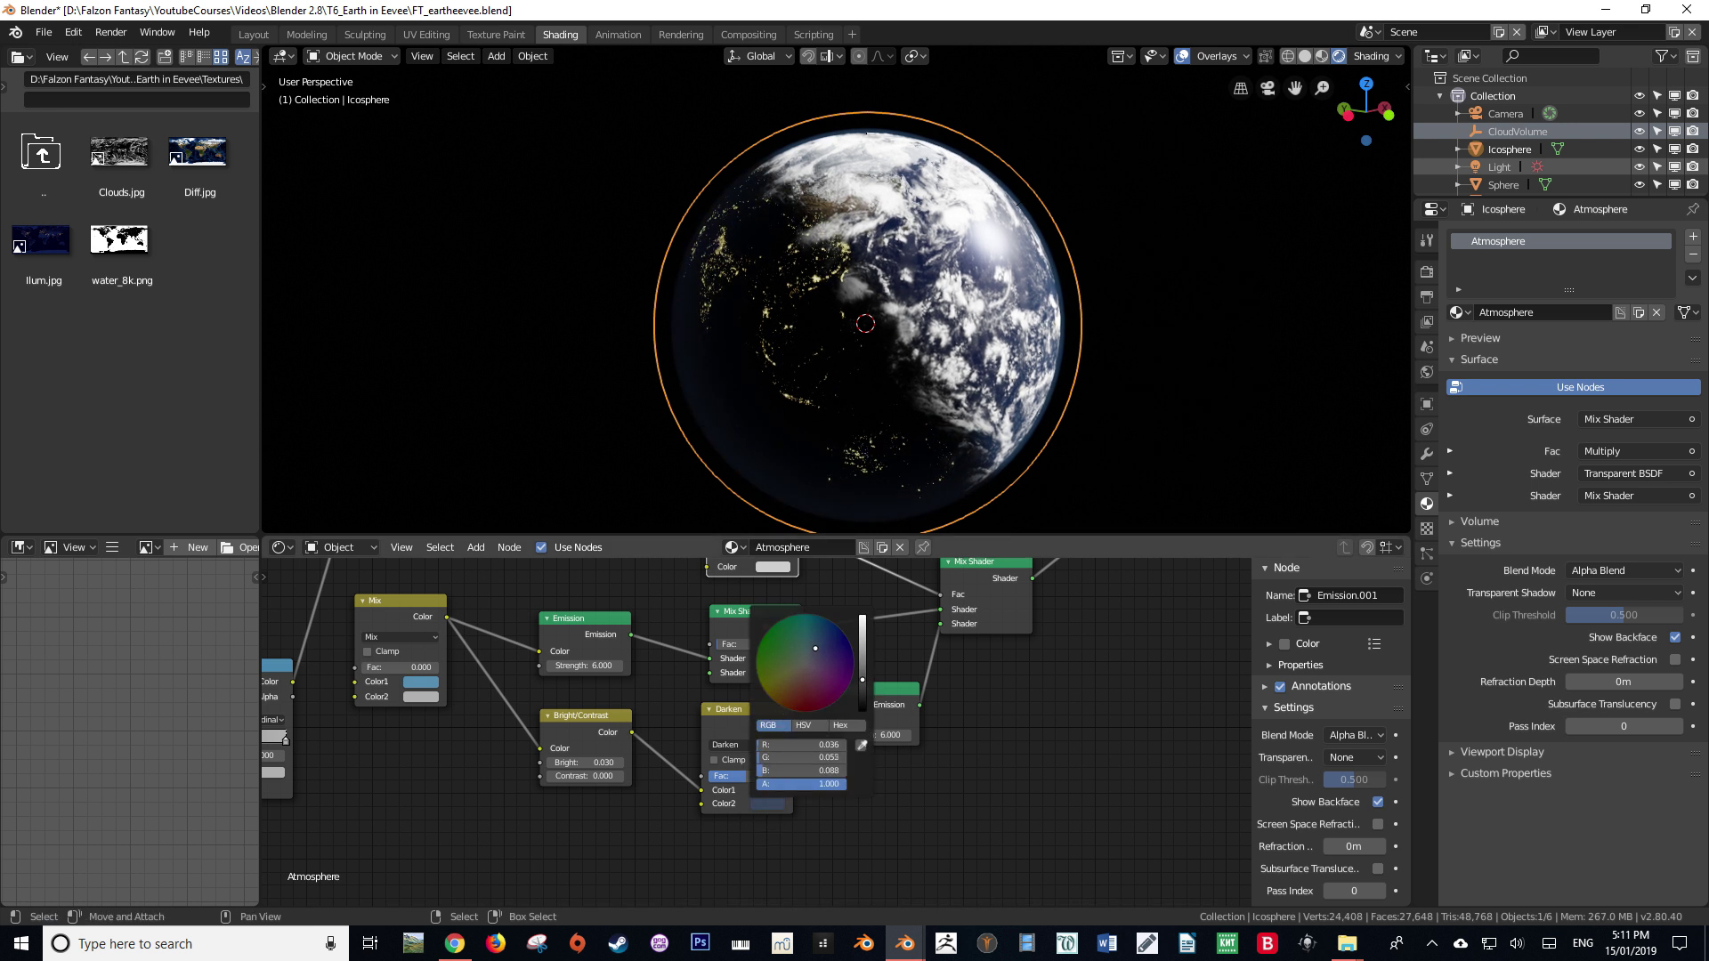
# Inspect the atmosphere's day and night edges around the Earth from several angles and distances.
pyautogui.scroll(-2, 808, 515)
pyautogui.moveTo(875, 446); pyautogui.dragTo(732, 424, button='middle')
pyautogui.scroll(3, 732, 424)
pyautogui.scroll(-3, 859, 414)
pyautogui.moveTo(858, 420); pyautogui.dragTo(876, 388, button='middle')
pyautogui.press('KP_0')
pyautogui.scroll(-4, 833, 439)
pyautogui.scroll(4, 845, 378)
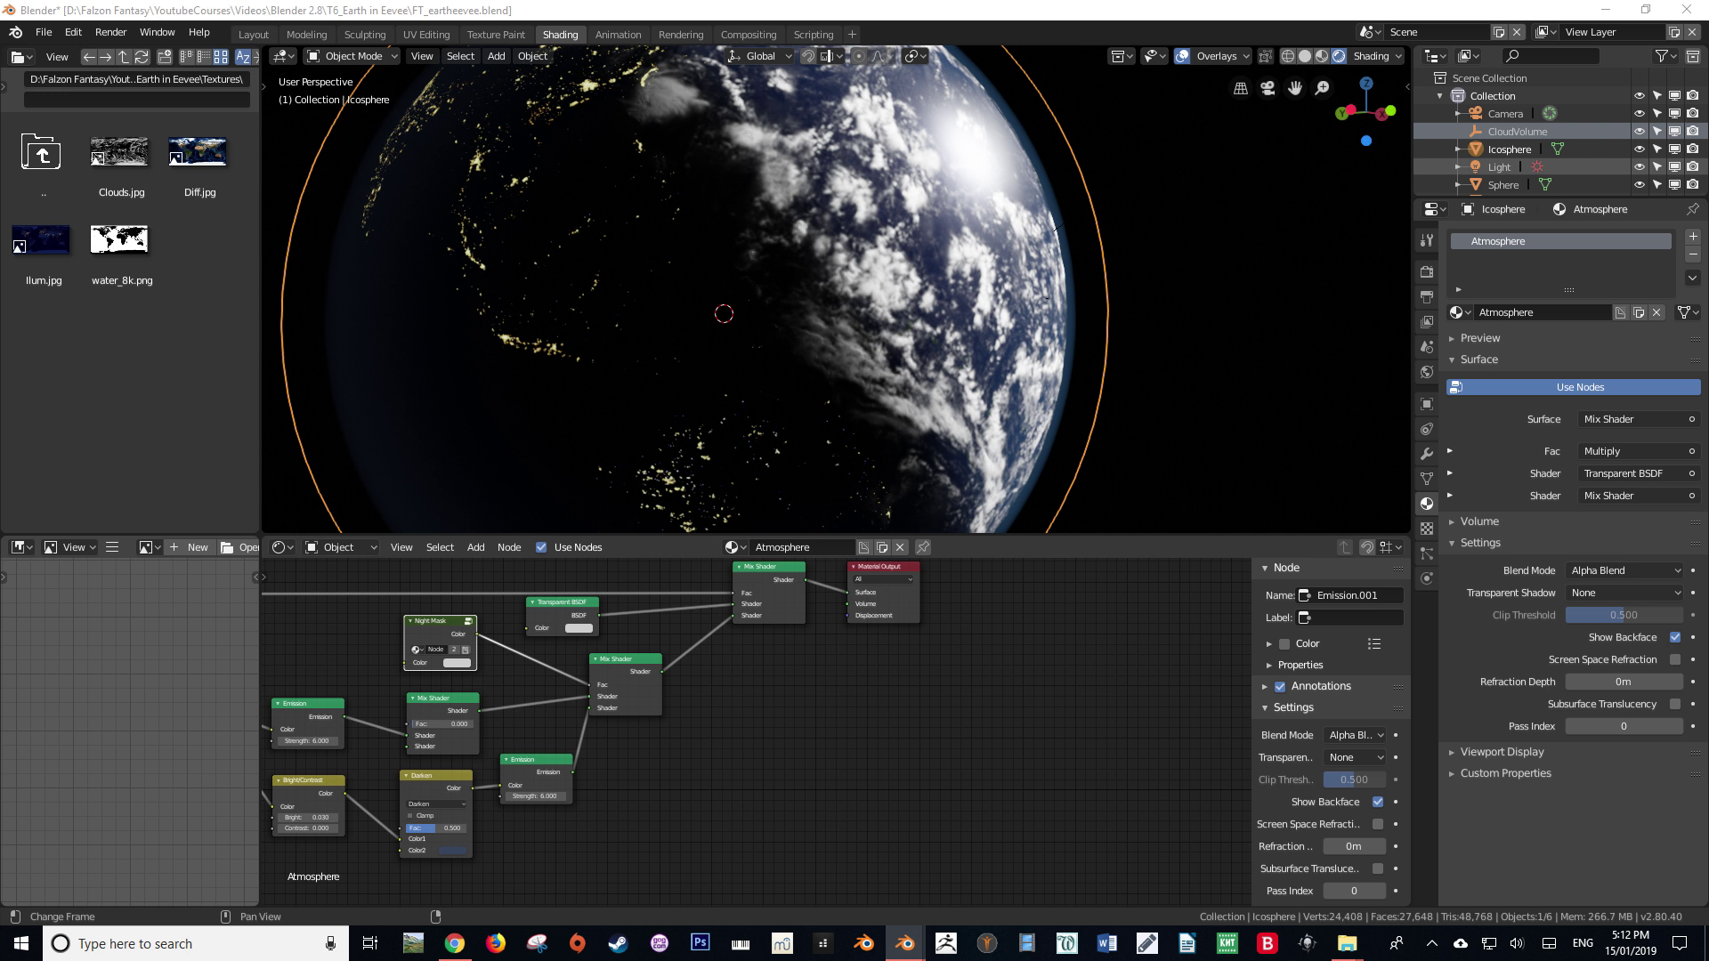
# Duplicate the Night Mask node and place the copy beside the second Emission node.
pyautogui.moveTo(439, 621); pyautogui.dragTo(479, 633, button='middle')
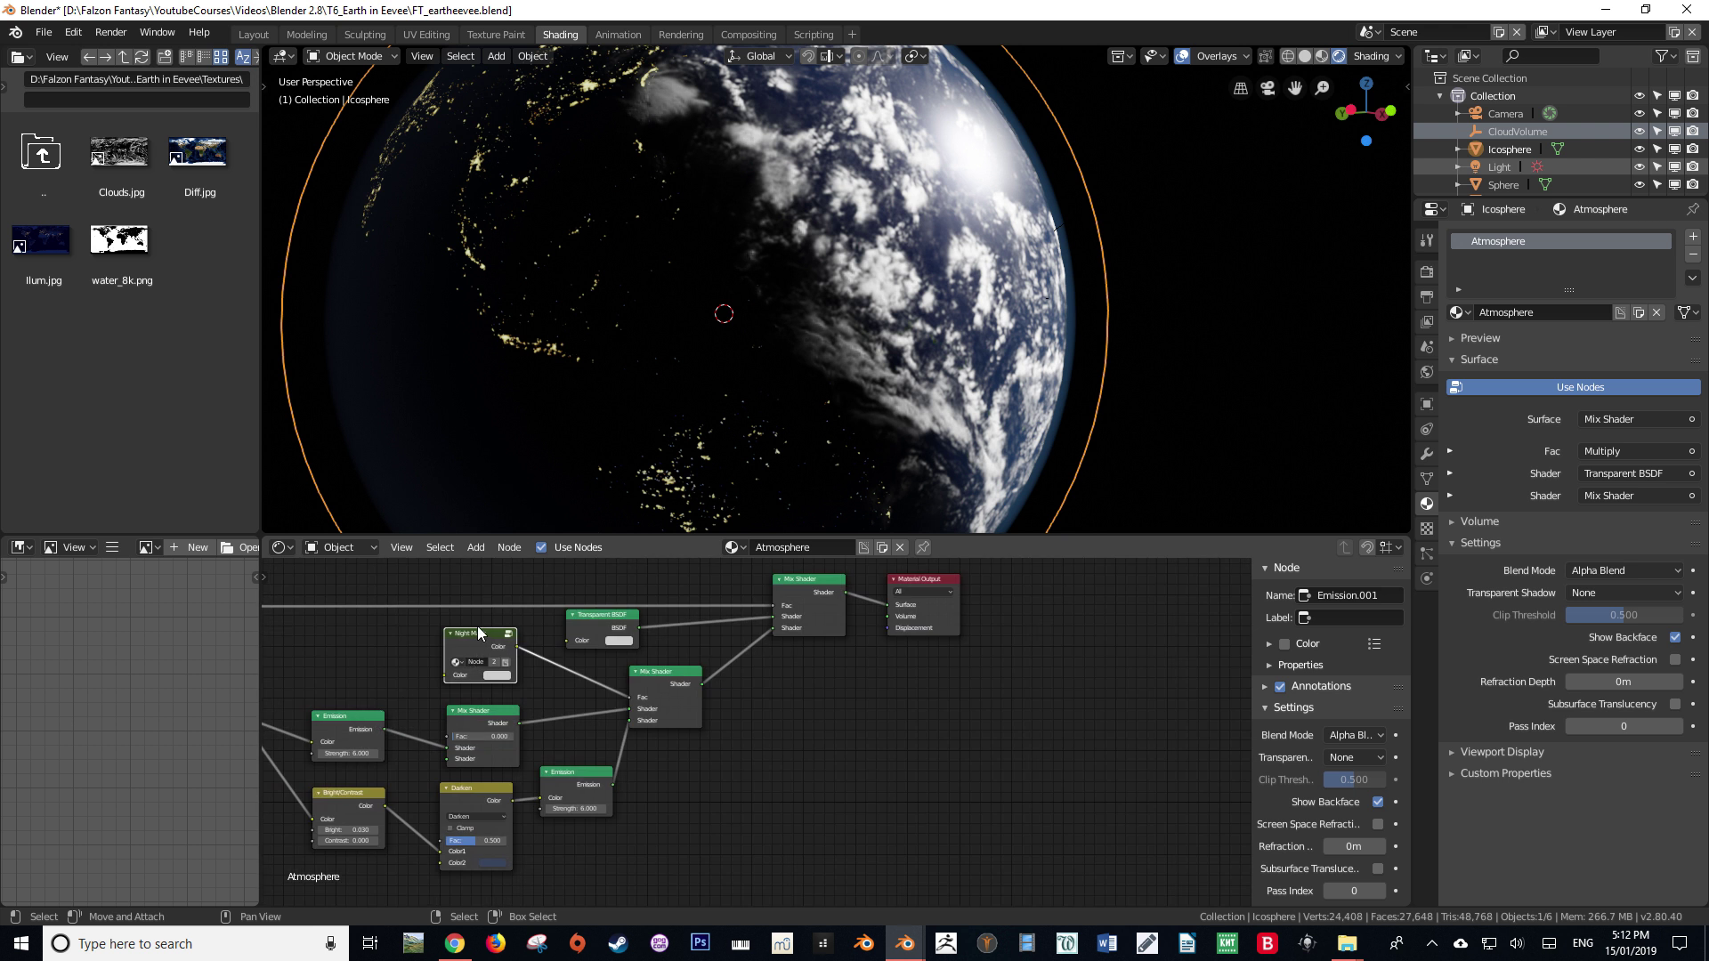
pyautogui.click(472, 636)
pyautogui.hotkey('shift', 'd')
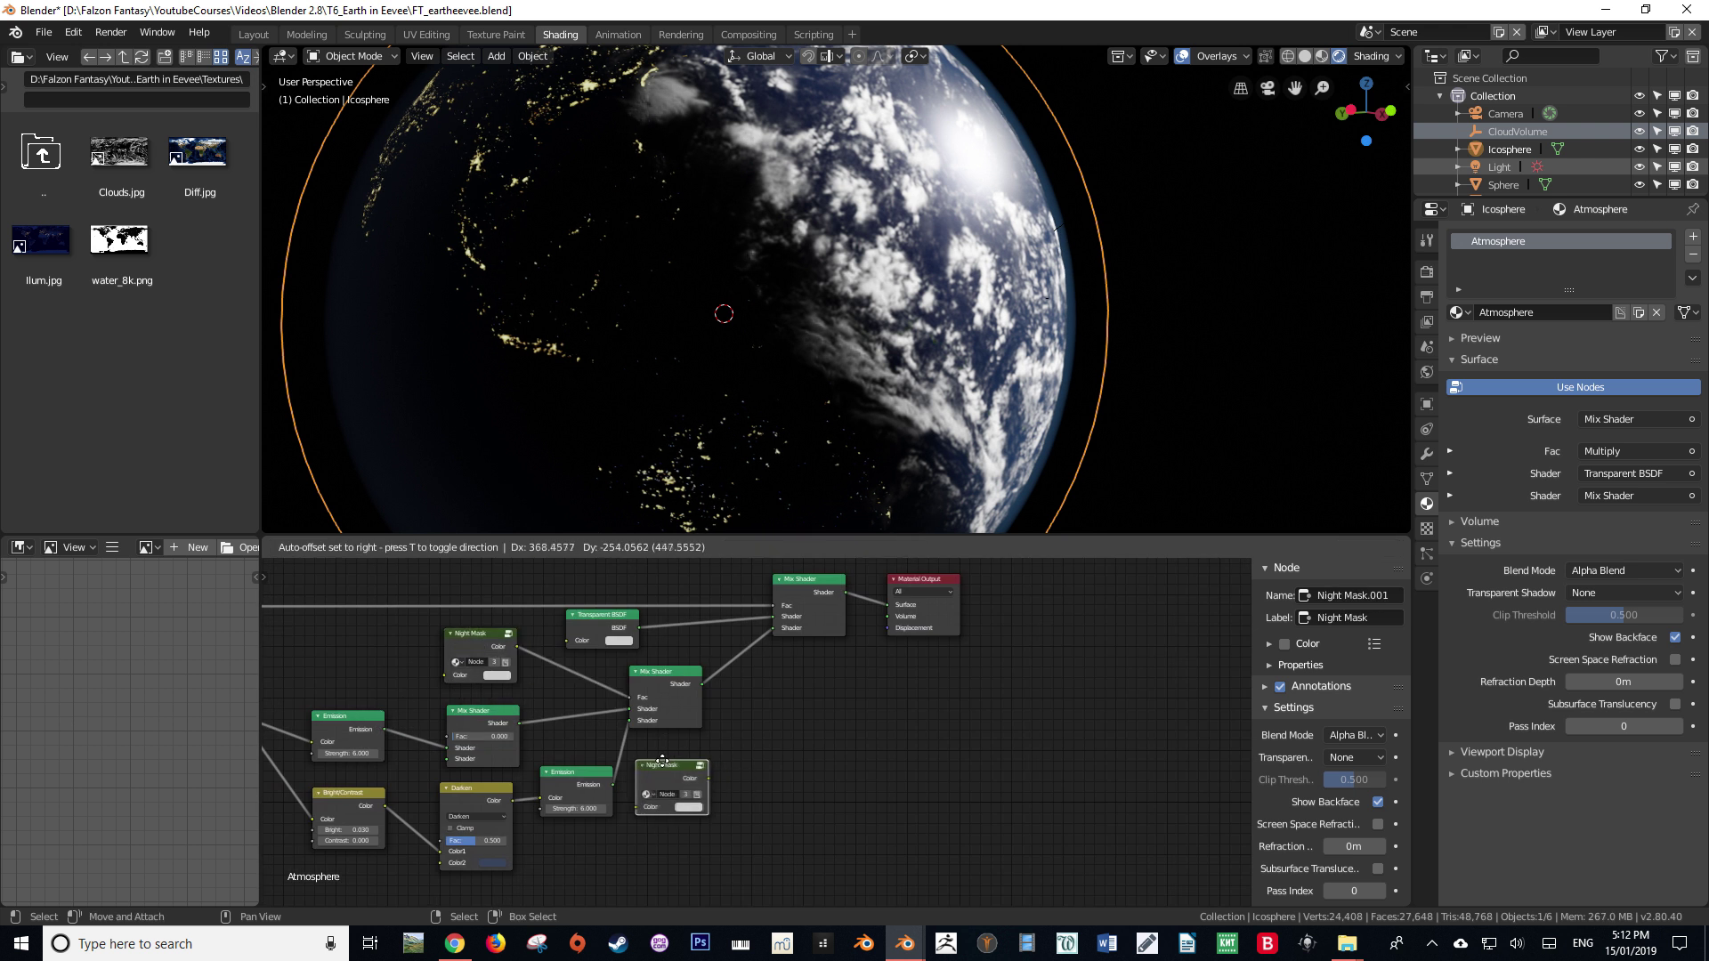
pyautogui.click(663, 766)
# Make the duplicated Night Mask's node group single-user and name it ShadowMask.
pyautogui.moveTo(704, 870); pyautogui.dragTo(690, 782, button='middle')
pyautogui.press('Tab')
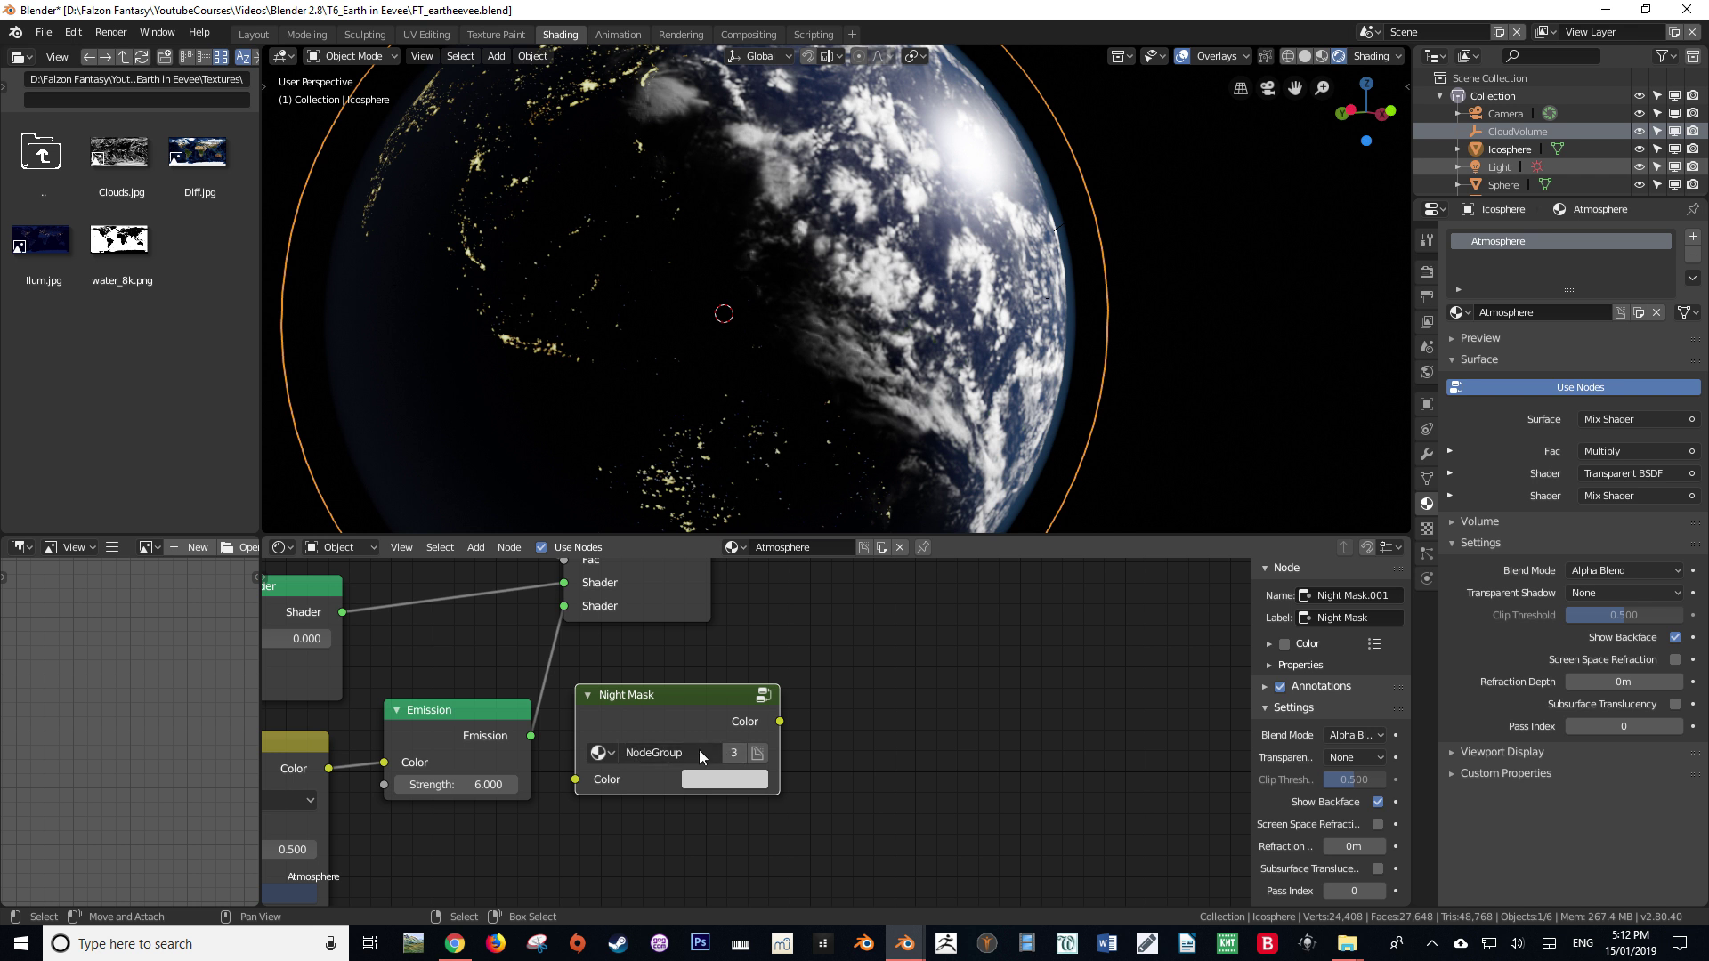
pyautogui.click(731, 753)
pyautogui.write('ShadowMask')
pyautogui.press('Return')
pyautogui.scroll(-3, 620, 727)
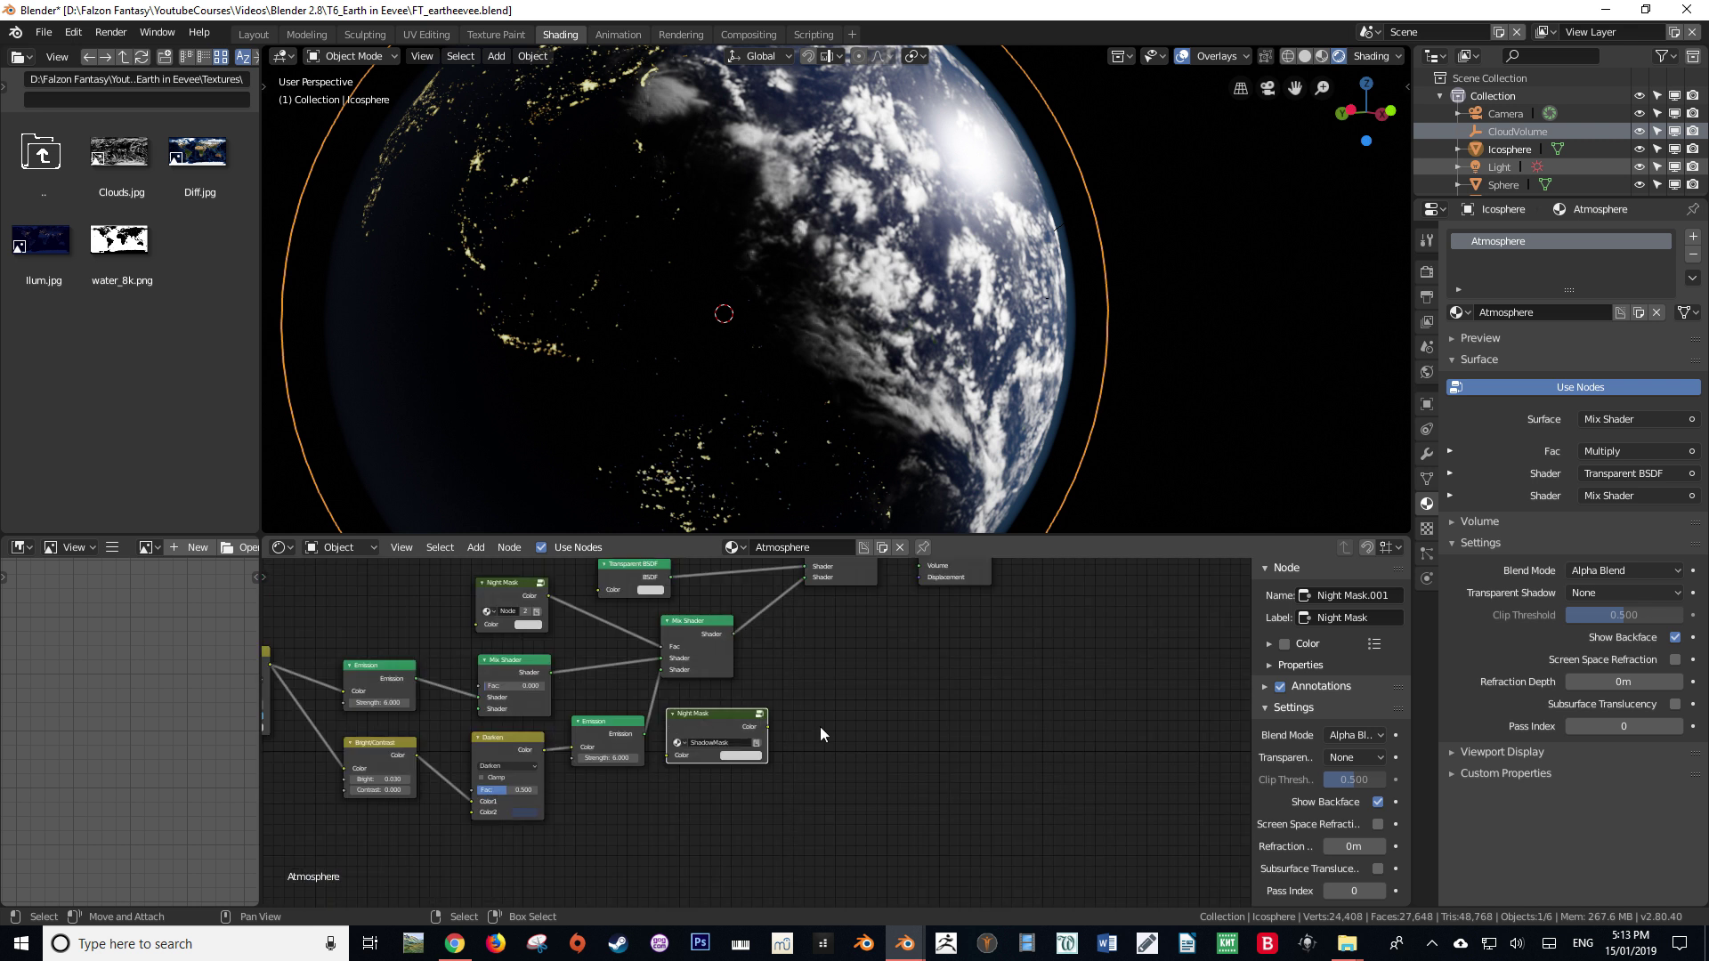
pyautogui.scroll(2, 746, 720)
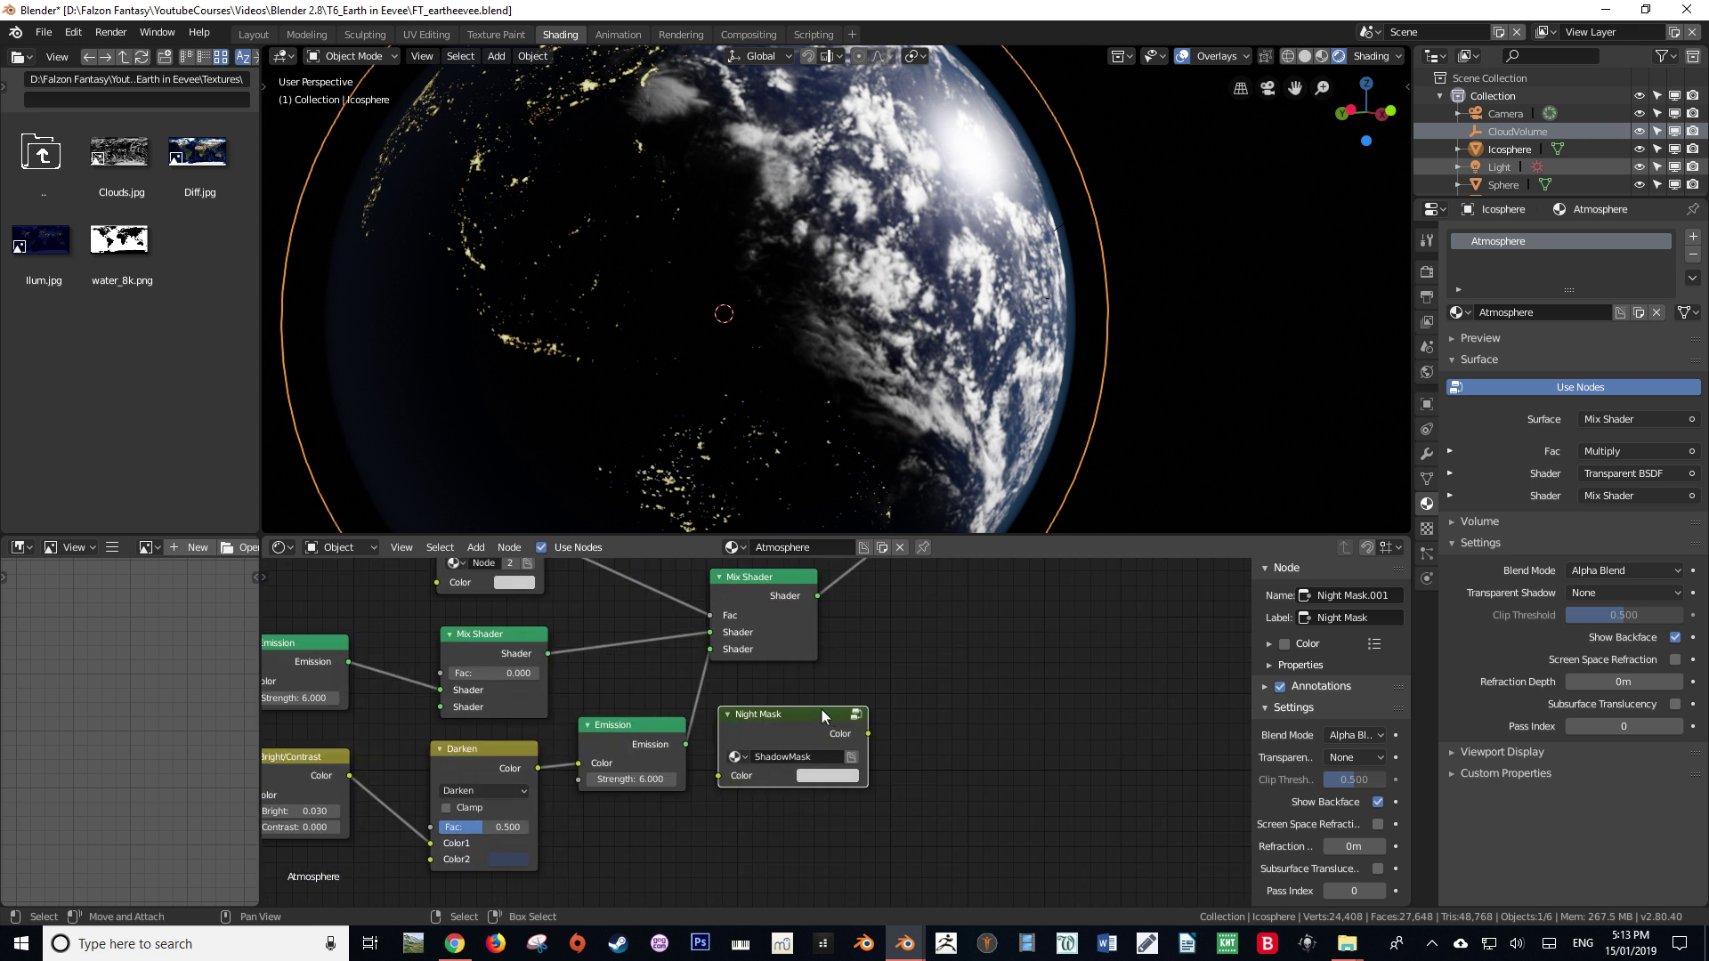
# Name and label the duplicated mask node ShadowBoarder.
pyautogui.click(1369, 595)
pyautogui.write('Ni')
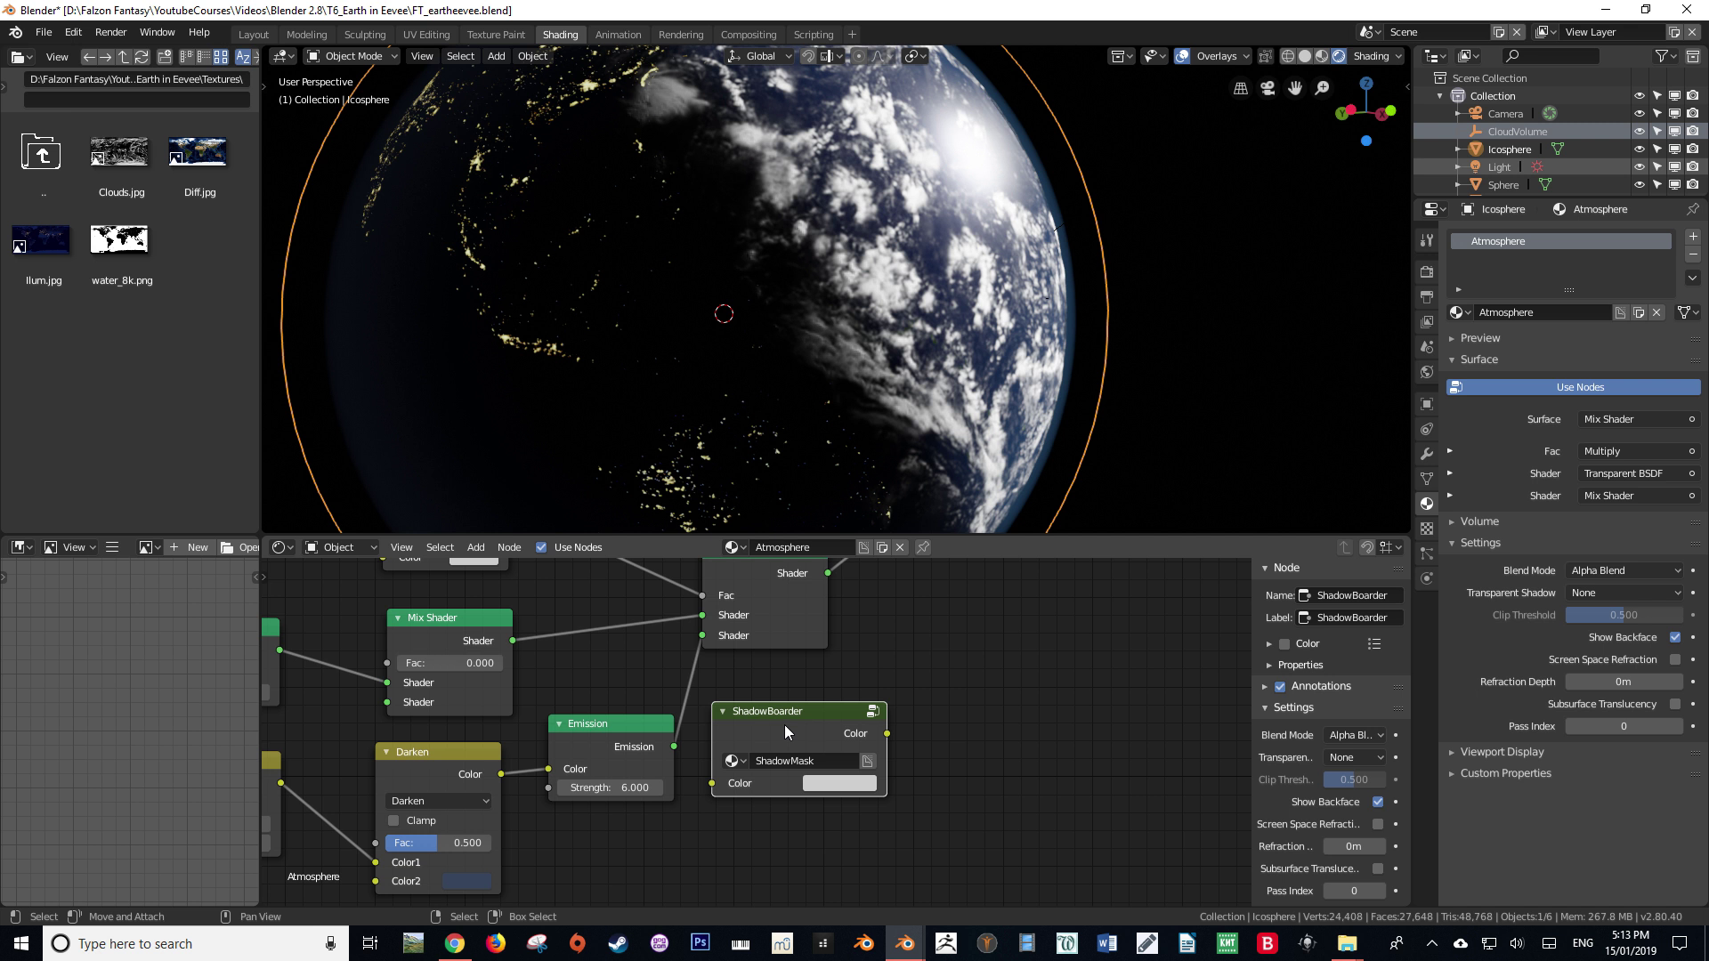
# Inside the ShadowMask group, insert a MixRGB node before the Group Output and feed the ColorRamp's Color into its Fac.
pyautogui.press('Tab')
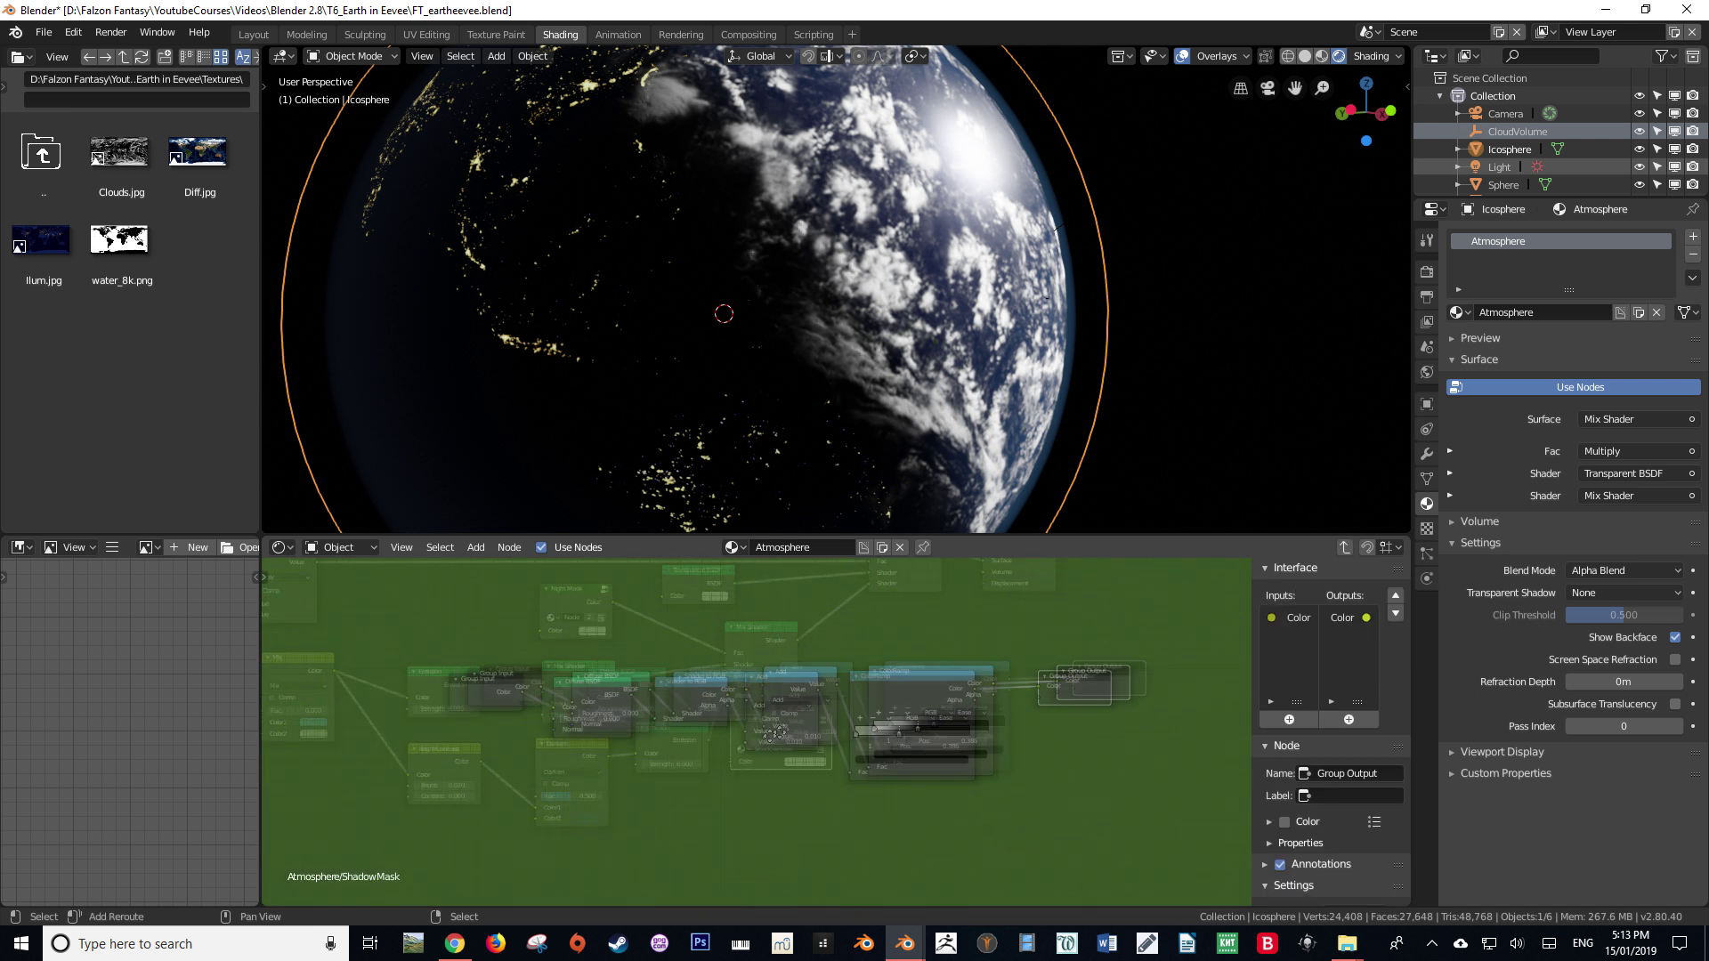
pyautogui.moveTo(676, 730); pyautogui.dragTo(535, 721, button='middle')
pyautogui.moveTo(883, 690); pyautogui.dragTo(687, 680, button='middle')
pyautogui.scroll(4, 687, 680)
pyautogui.moveTo(543, 685); pyautogui.dragTo(503, 685)
pyautogui.moveTo(499, 685); pyautogui.dragTo(641, 680)
pyautogui.hotkey('shift', 'a')
pyautogui.moveTo(650, 634)
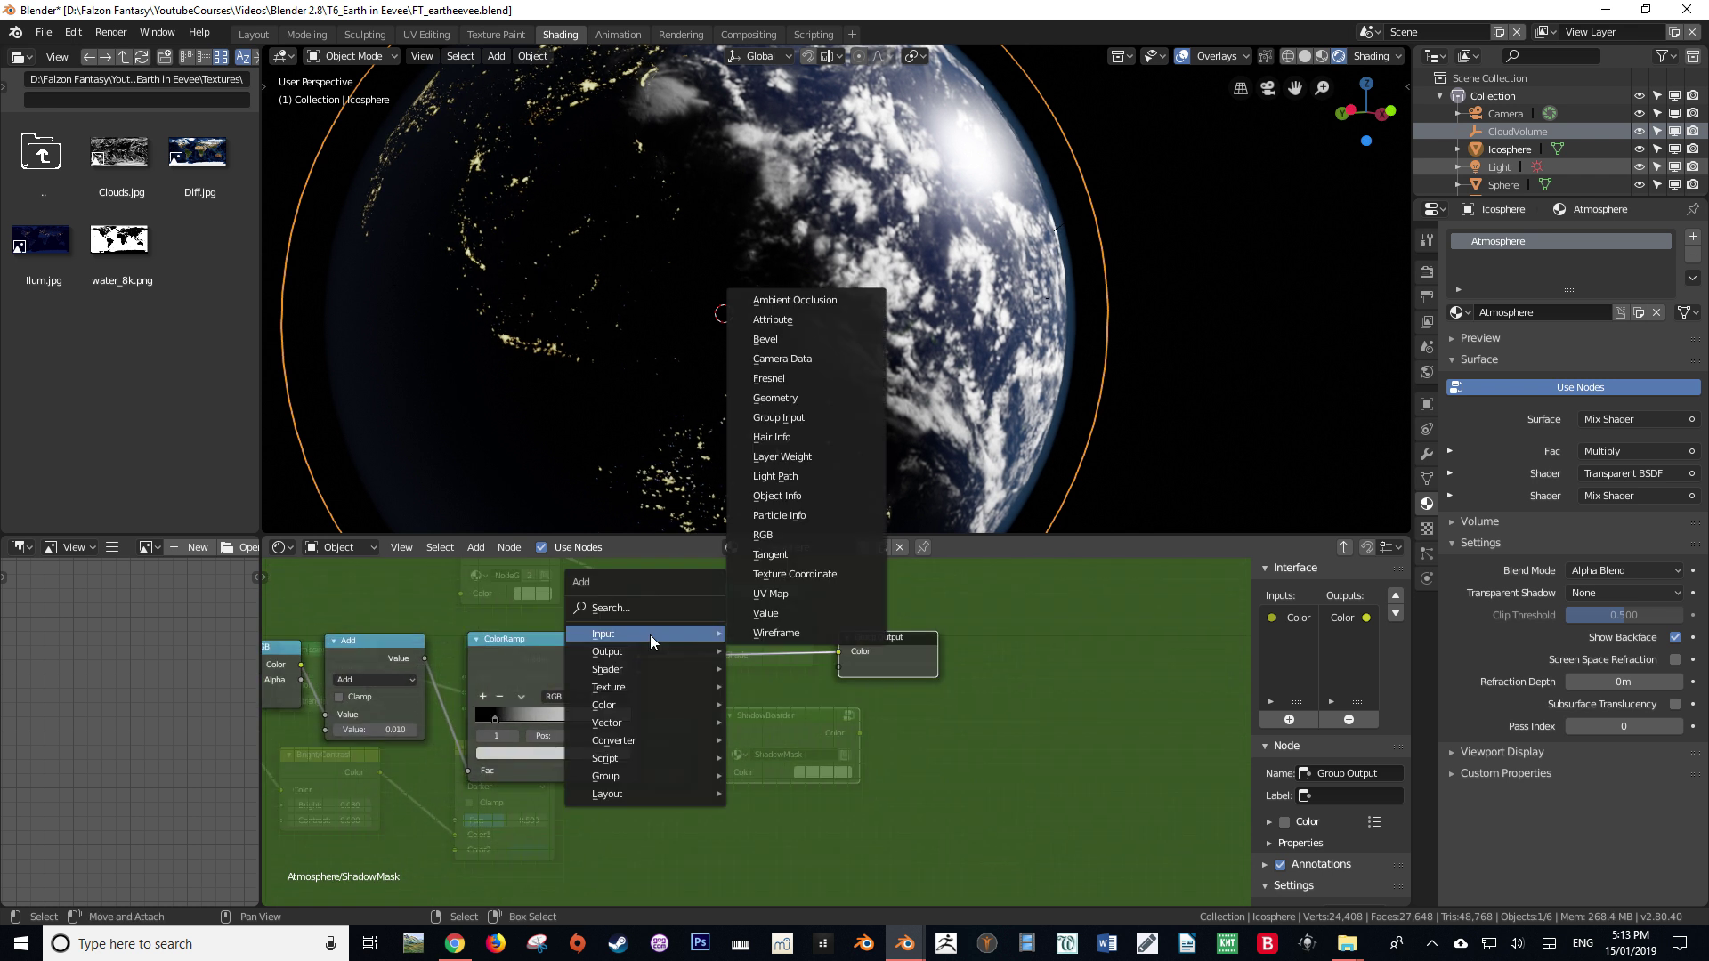
pyautogui.click(650, 609)
pyautogui.write('mix')
pyautogui.click(676, 658)
pyautogui.click(693, 712)
pyautogui.moveTo(694, 832); pyautogui.dragTo(694, 819)
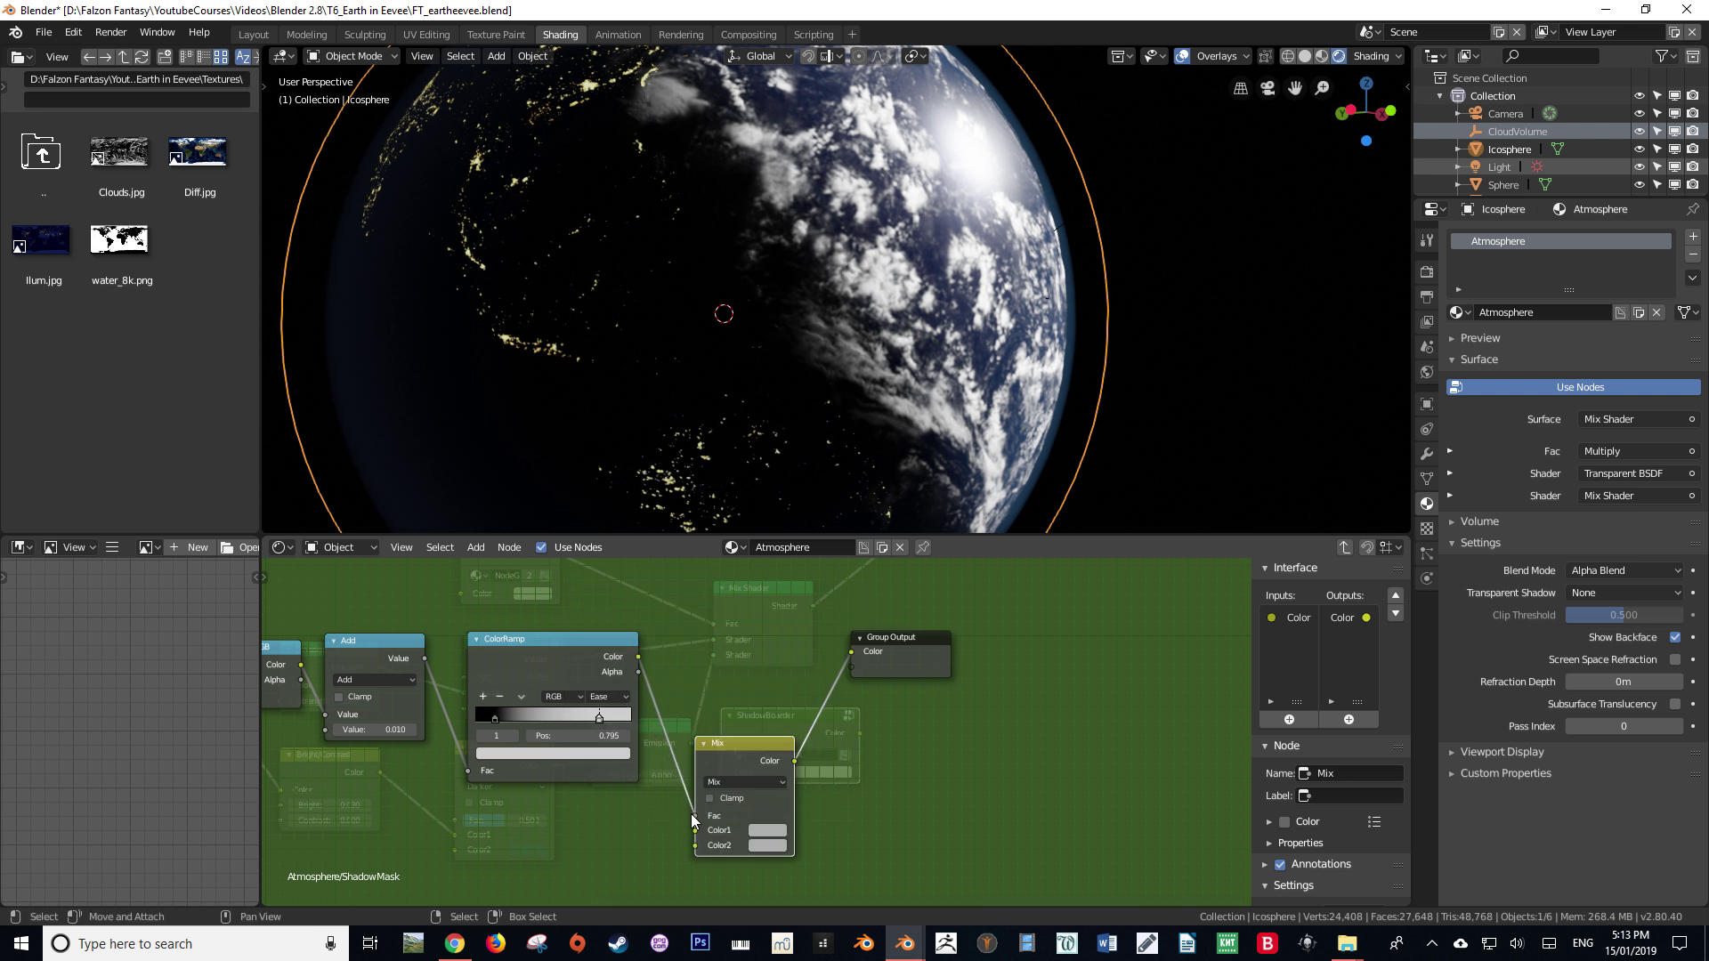
# Connect the Group Input to the Mix node's Color1 and Color2 as two group inputs, and leave the group.
pyautogui.press('Home')
pyautogui.moveTo(392, 680); pyautogui.dragTo(459, 798)
pyautogui.scroll(4, 498, 797)
pyautogui.moveTo(499, 797); pyautogui.dragTo(545, 735, button='middle')
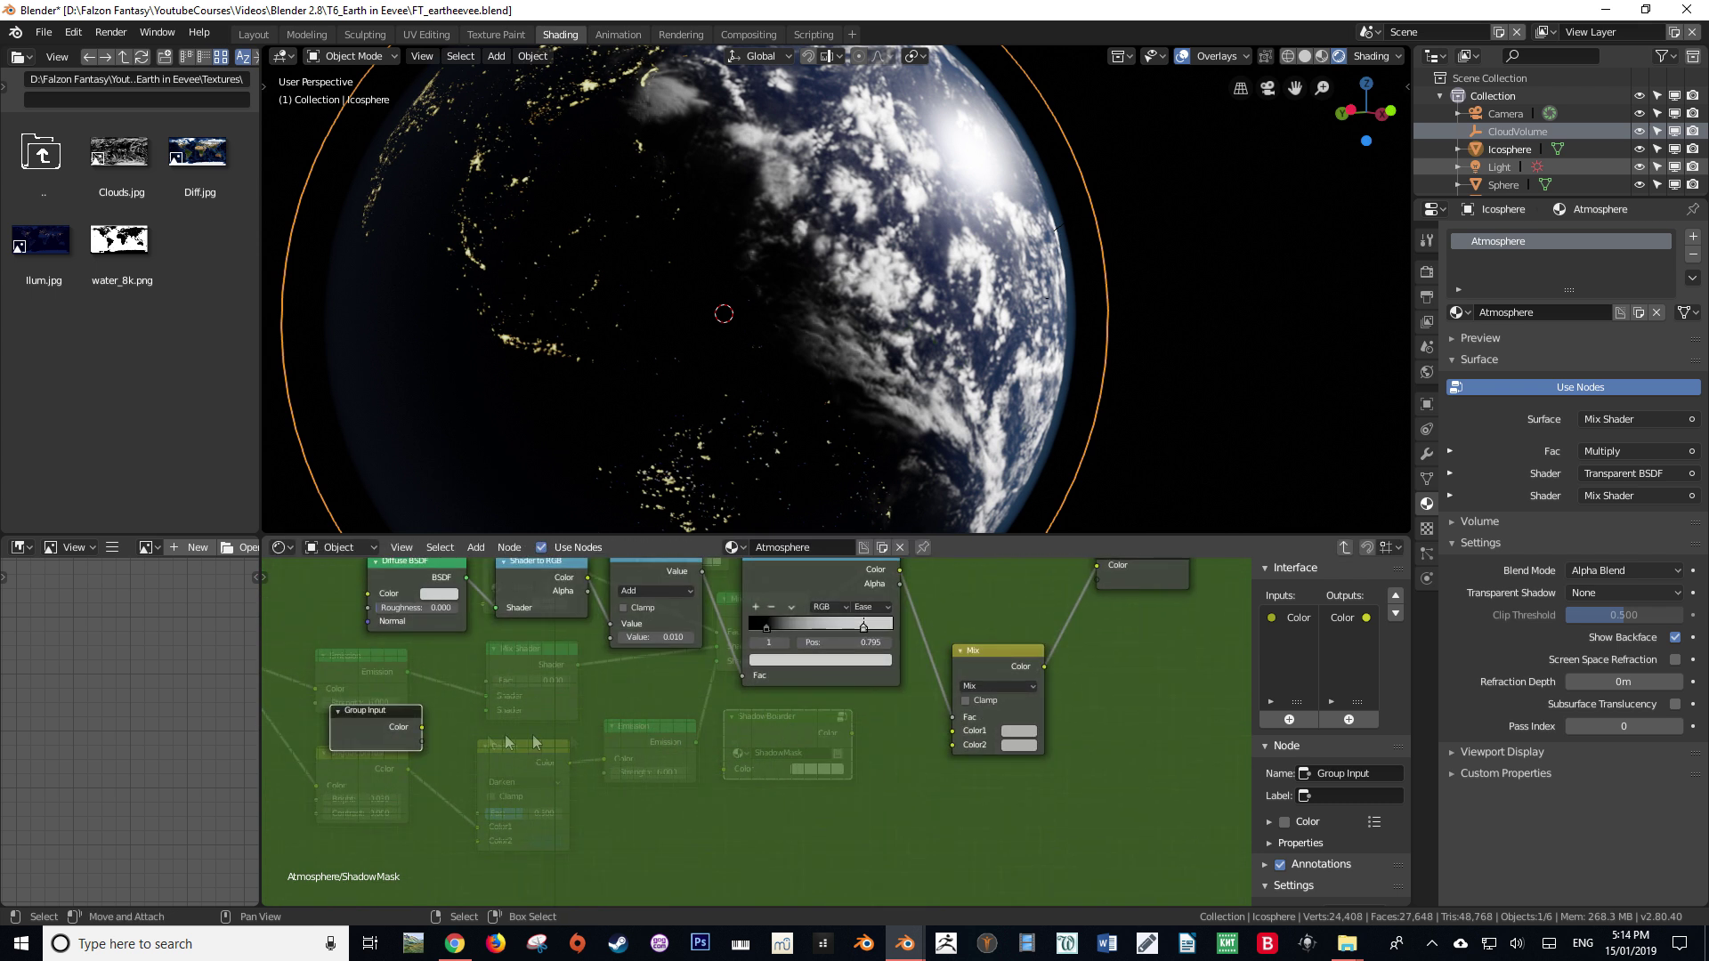
pyautogui.moveTo(423, 726); pyautogui.dragTo(952, 731)
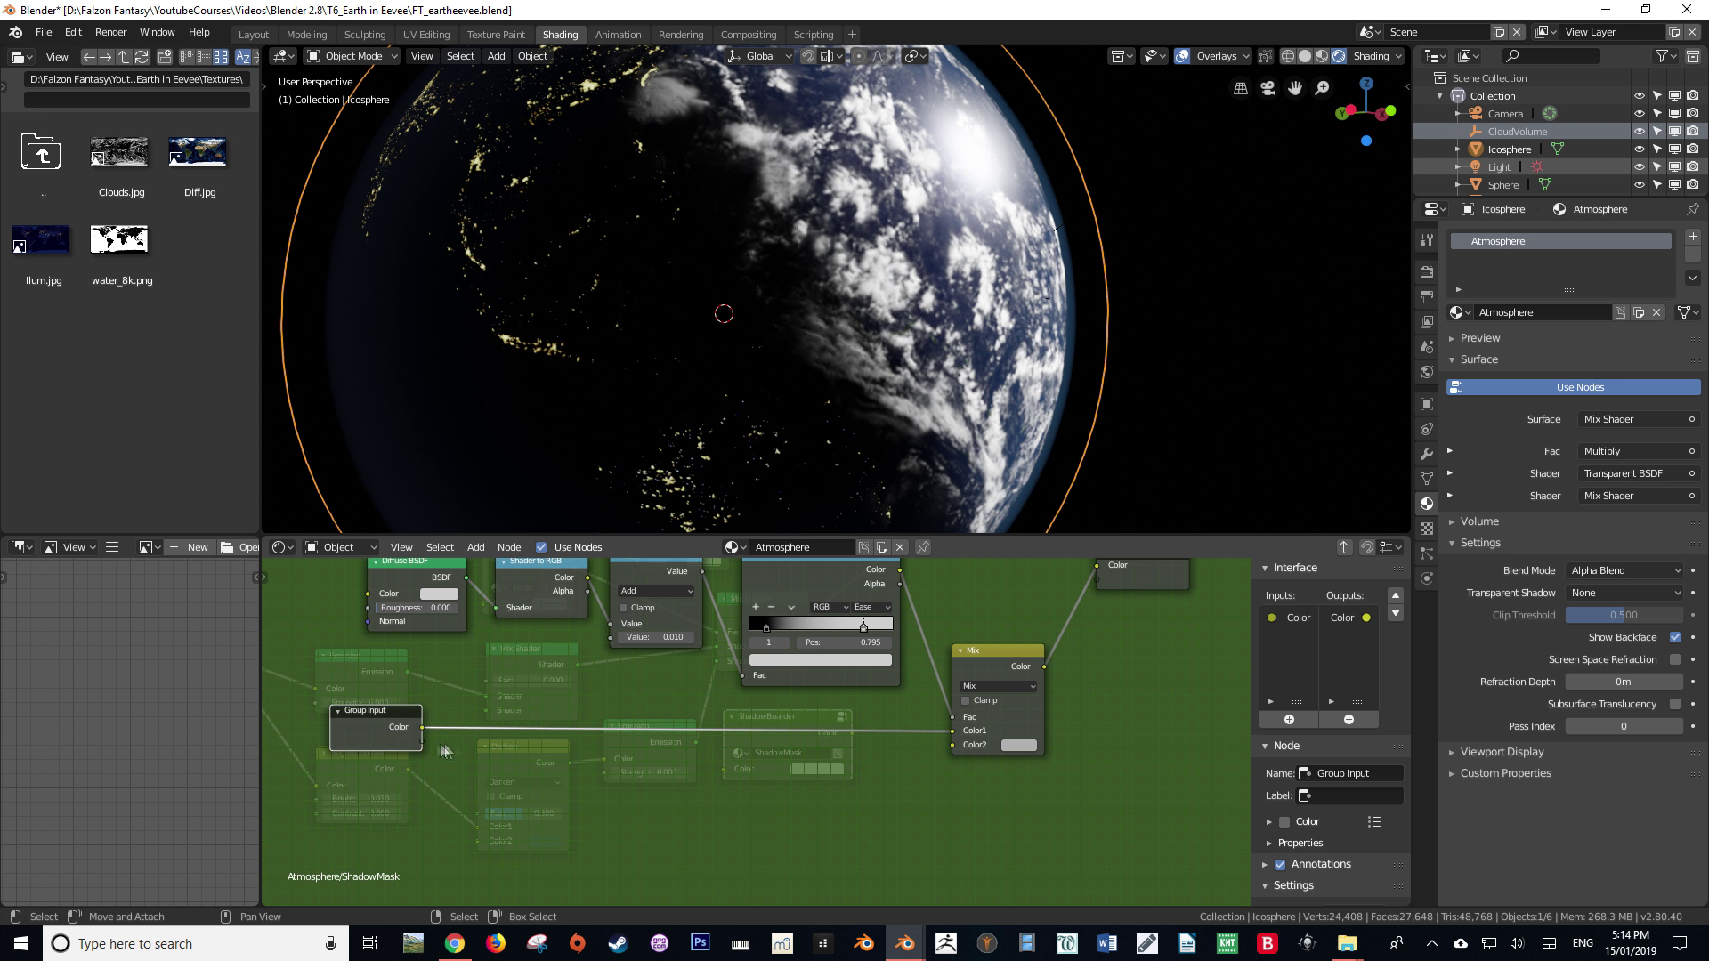
pyautogui.moveTo(422, 749); pyautogui.dragTo(952, 745)
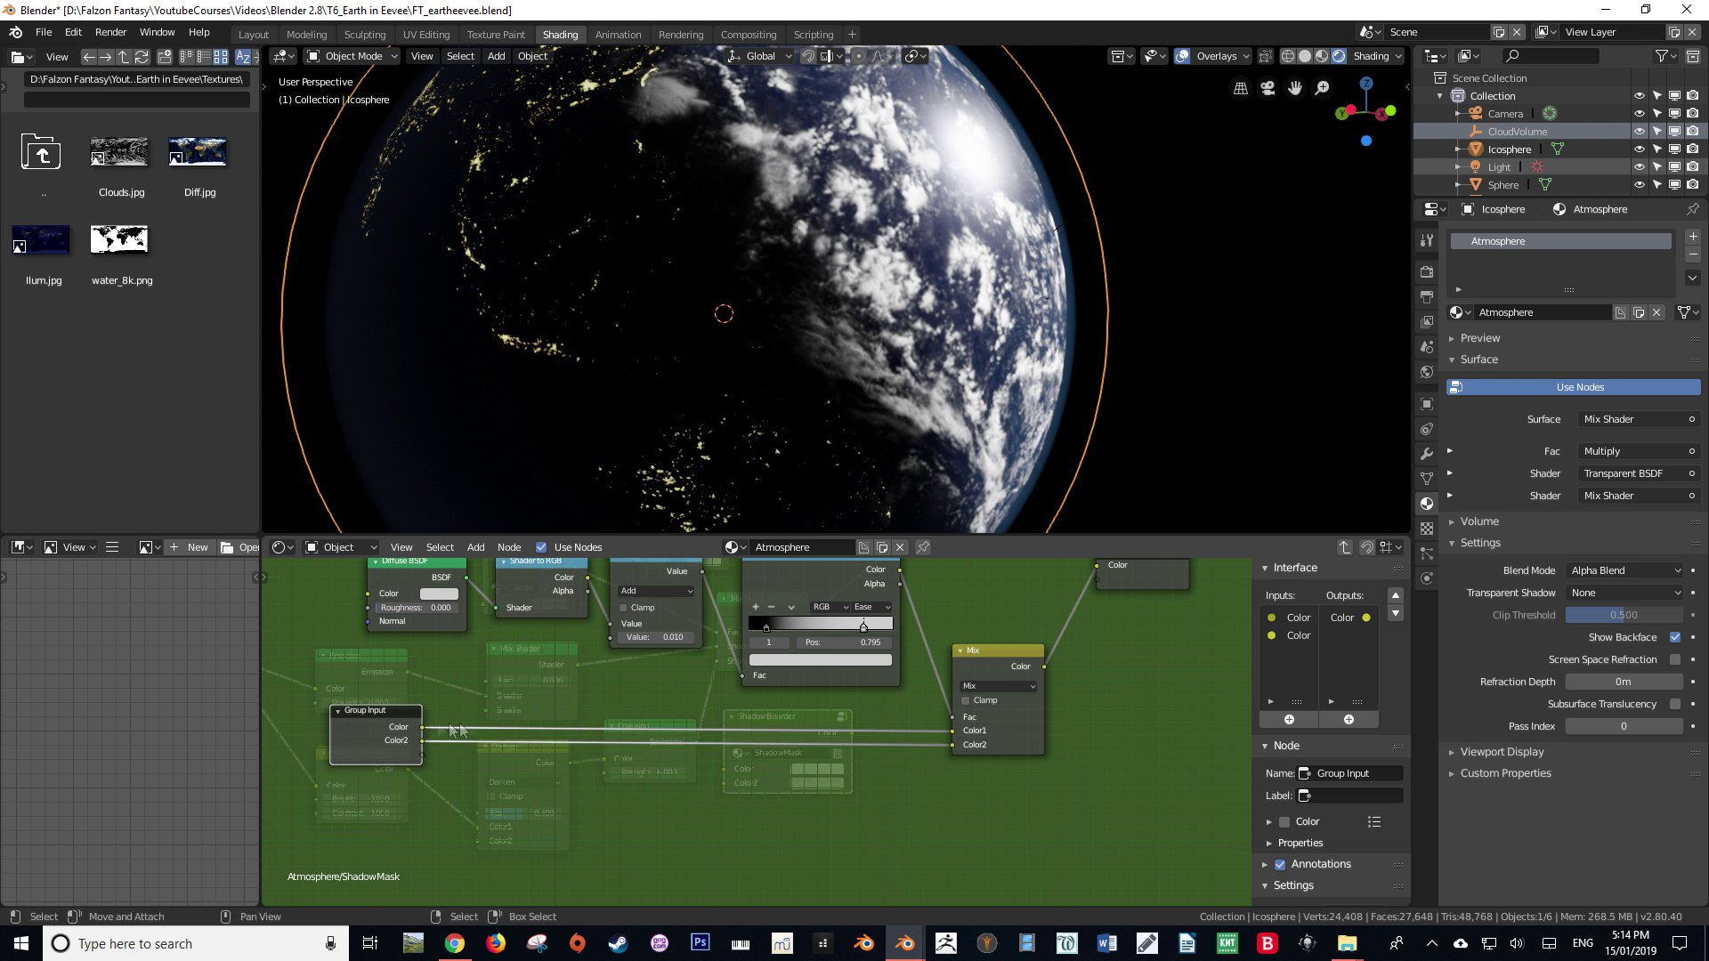
pyautogui.moveTo(543, 792); pyautogui.dragTo(445, 819, button='middle')
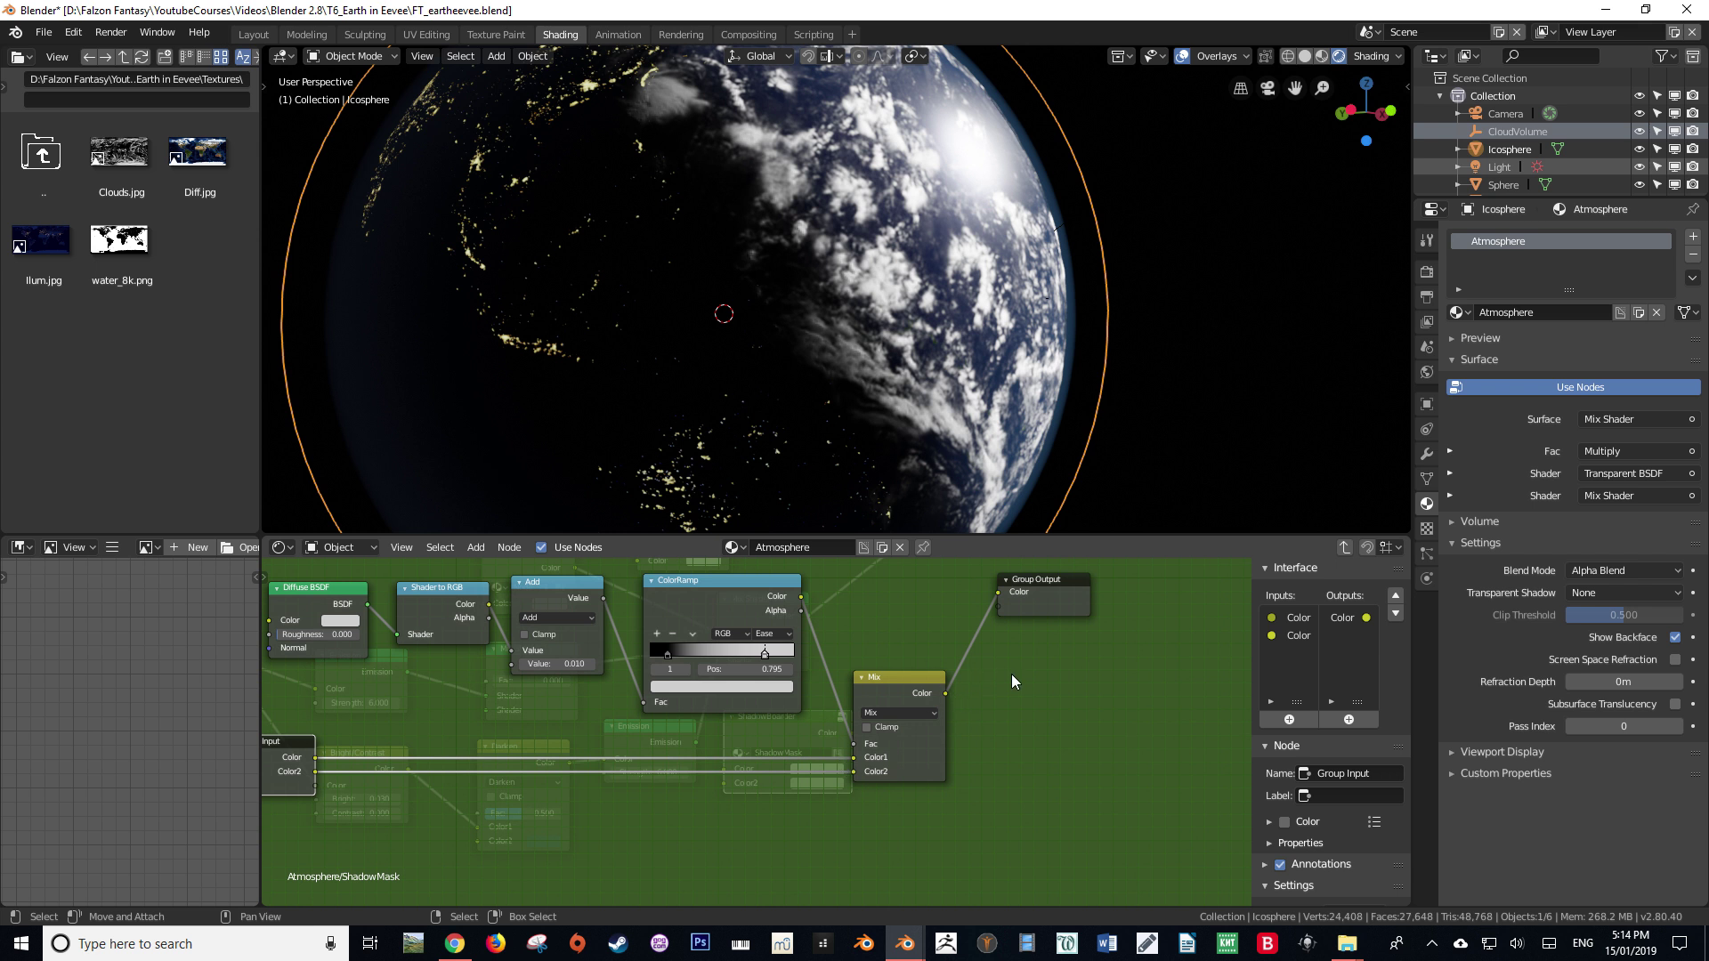
pyautogui.scroll(-5, 884, 400)
pyautogui.moveTo(679, 679); pyautogui.dragTo(784, 676, button='middle')
pyautogui.press('Tab')
# Set the ShadowBoarder node's Color to black and its Color2 to a light near-white.
pyautogui.scroll(-7, 850, 721)
pyautogui.scroll(7, 728, 751)
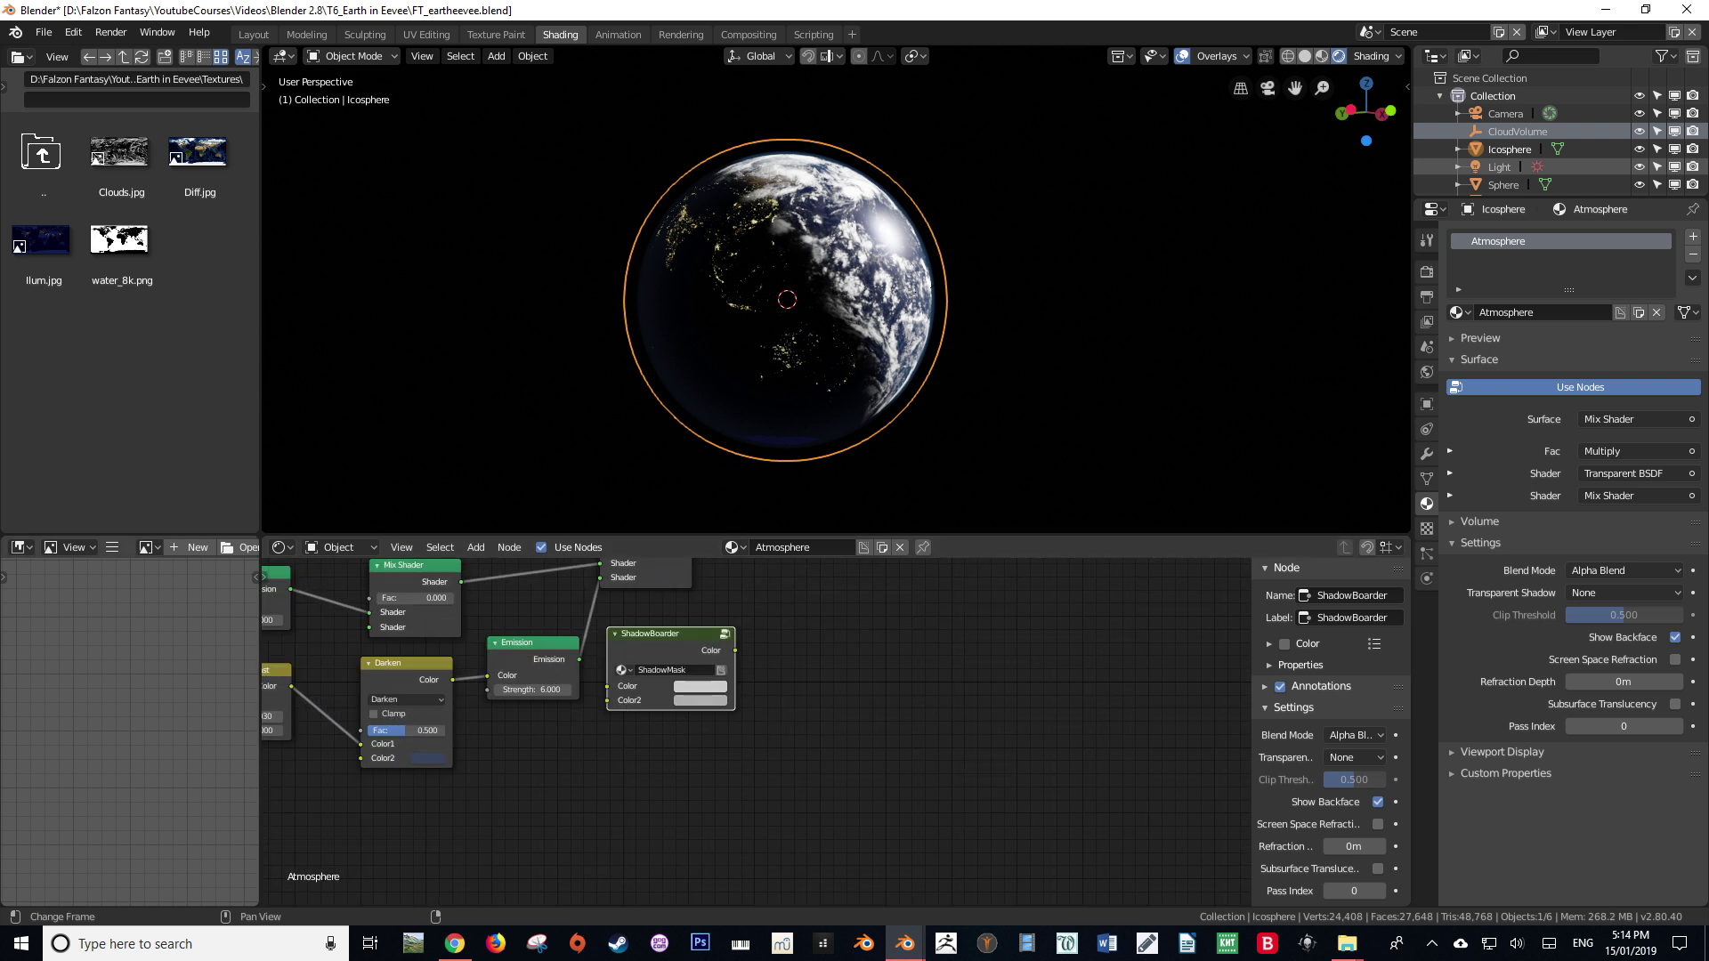
pyautogui.press('Tab')
pyautogui.press('Tab')
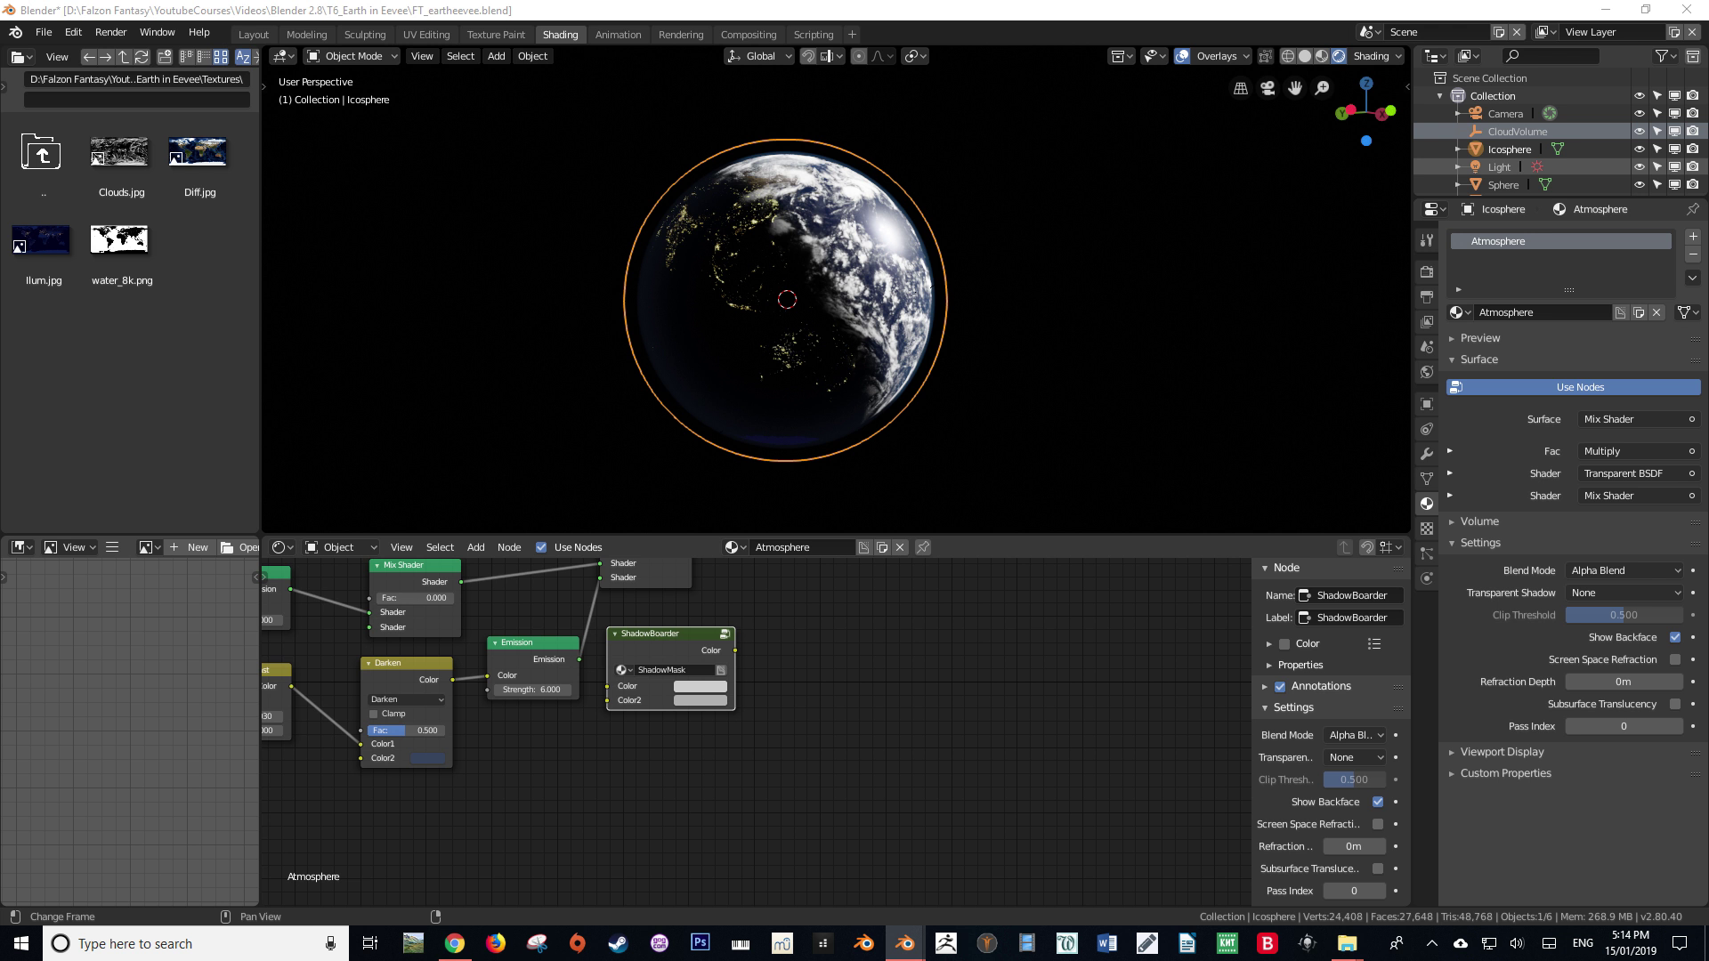
pyautogui.click(714, 701)
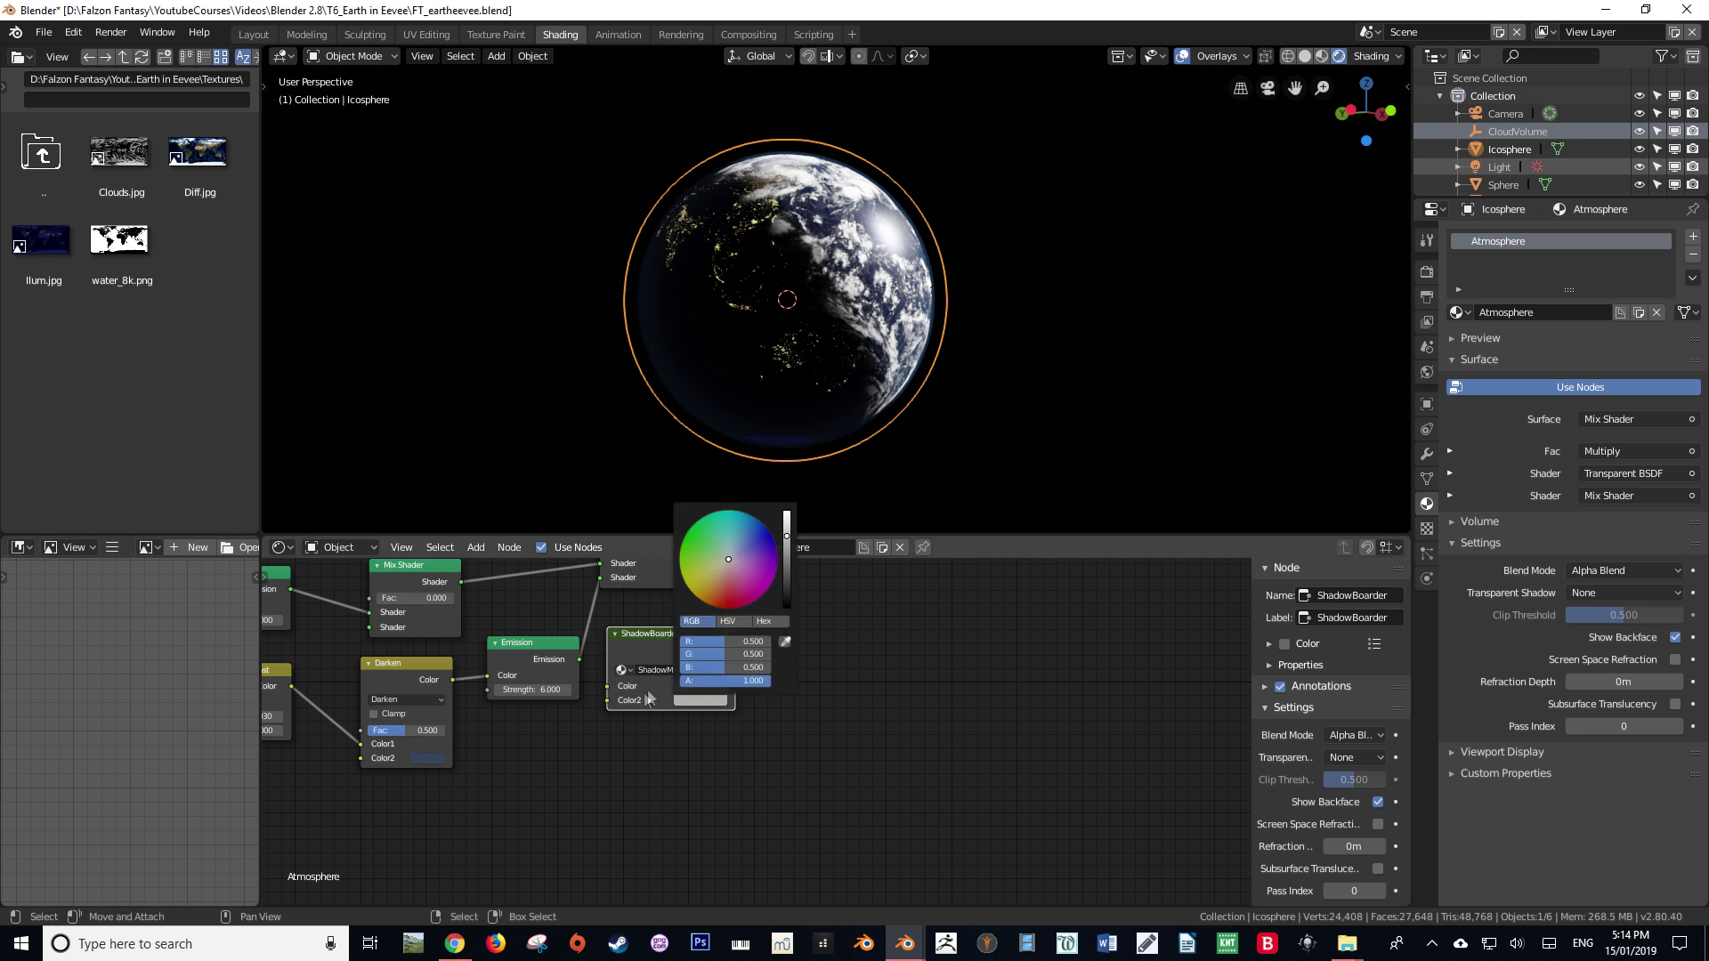
pyautogui.click(701, 687)
pyautogui.moveTo(787, 538); pyautogui.dragTo(787, 592)
pyautogui.click(683, 700)
pyautogui.click(685, 699)
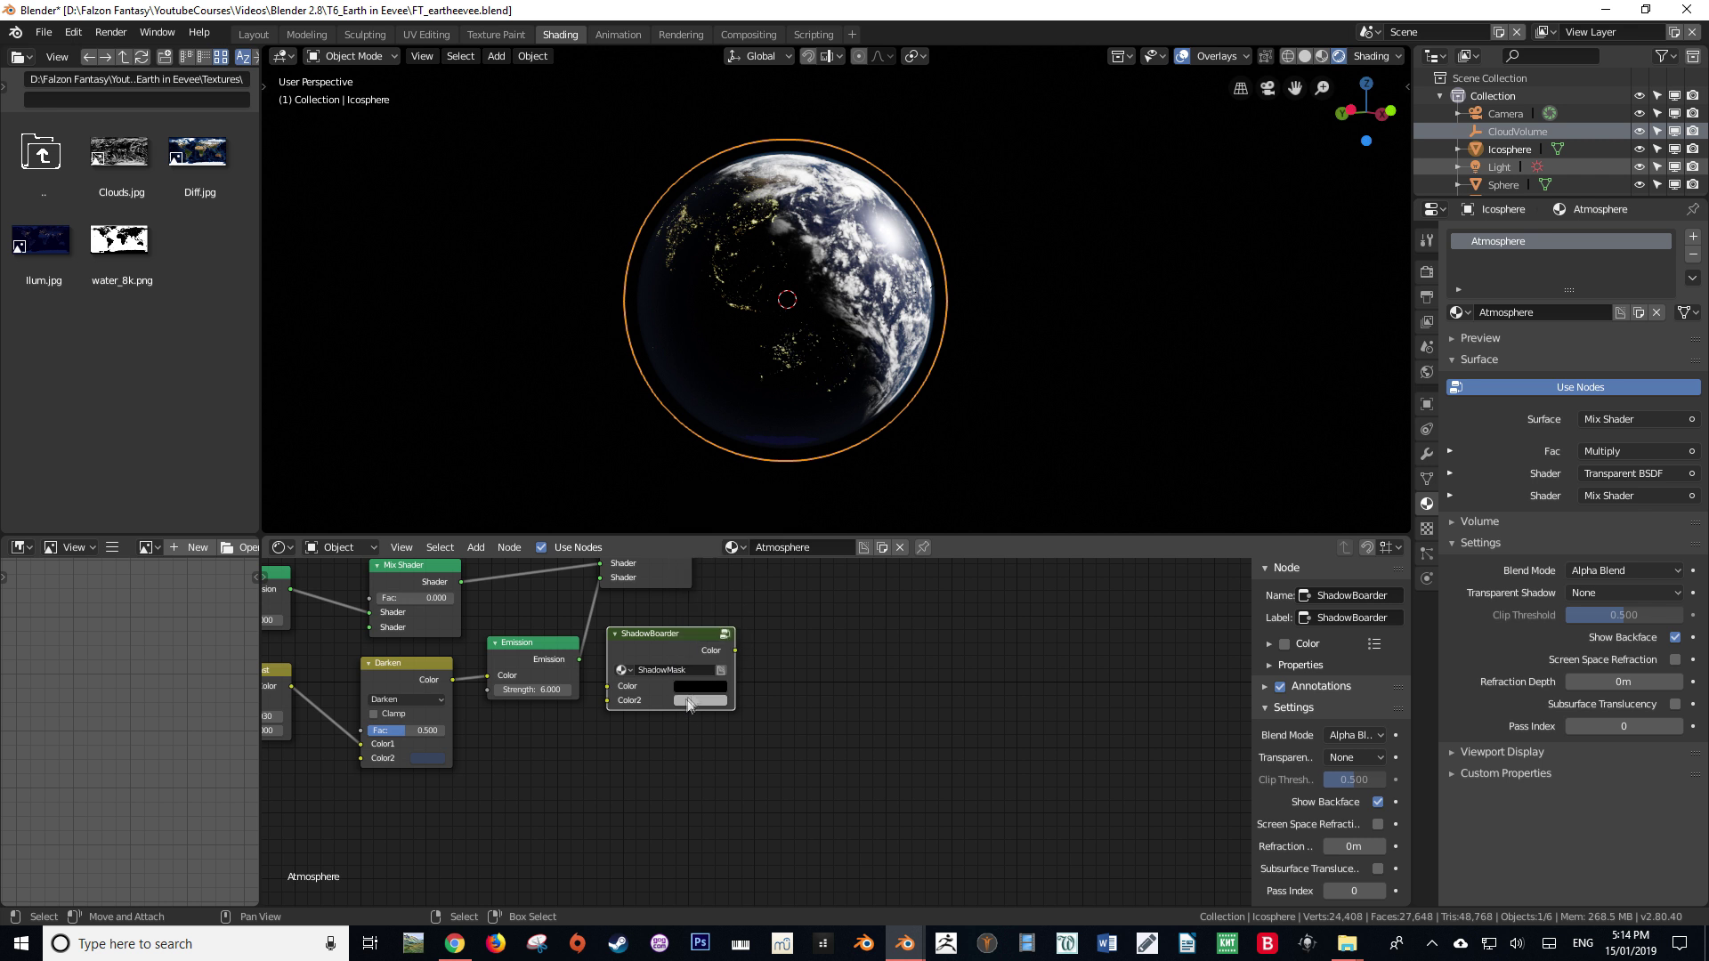
pyautogui.click(703, 703)
pyautogui.moveTo(786, 540); pyautogui.dragTo(786, 516)
# Duplicate the ShadowBoarder node and place the copy directly below the original.
pyautogui.scroll(-5, 799, 718)
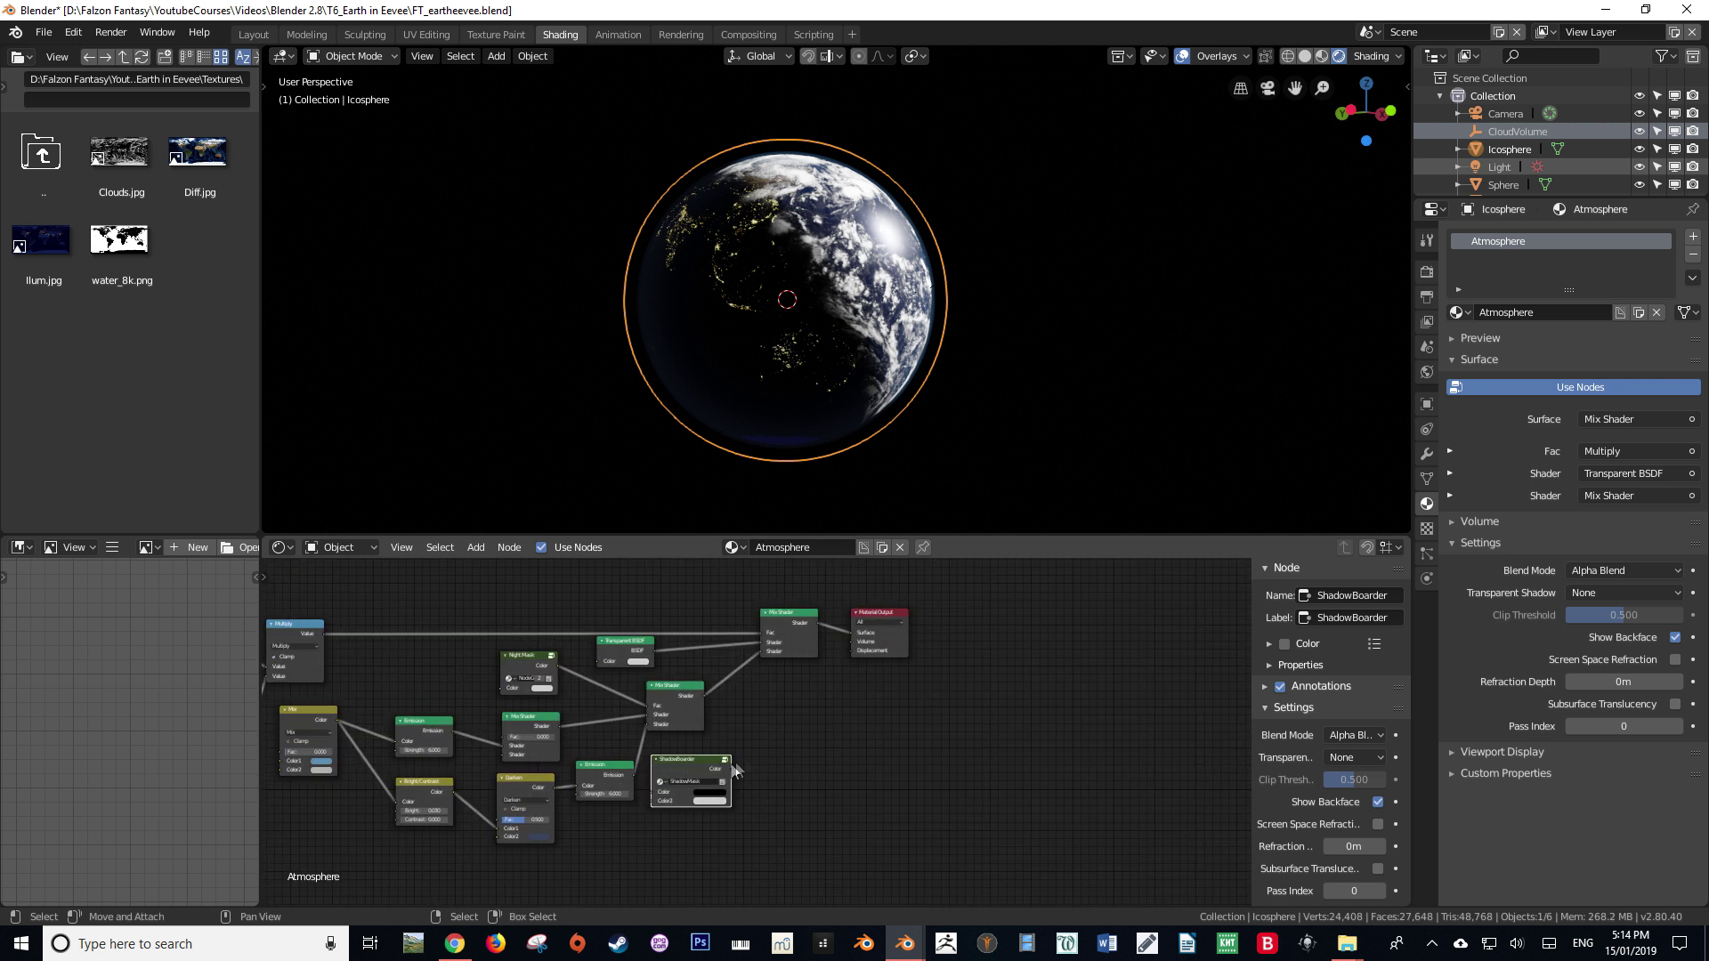
pyautogui.scroll(5, 748, 755)
pyautogui.moveTo(664, 770); pyautogui.dragTo(664, 770)
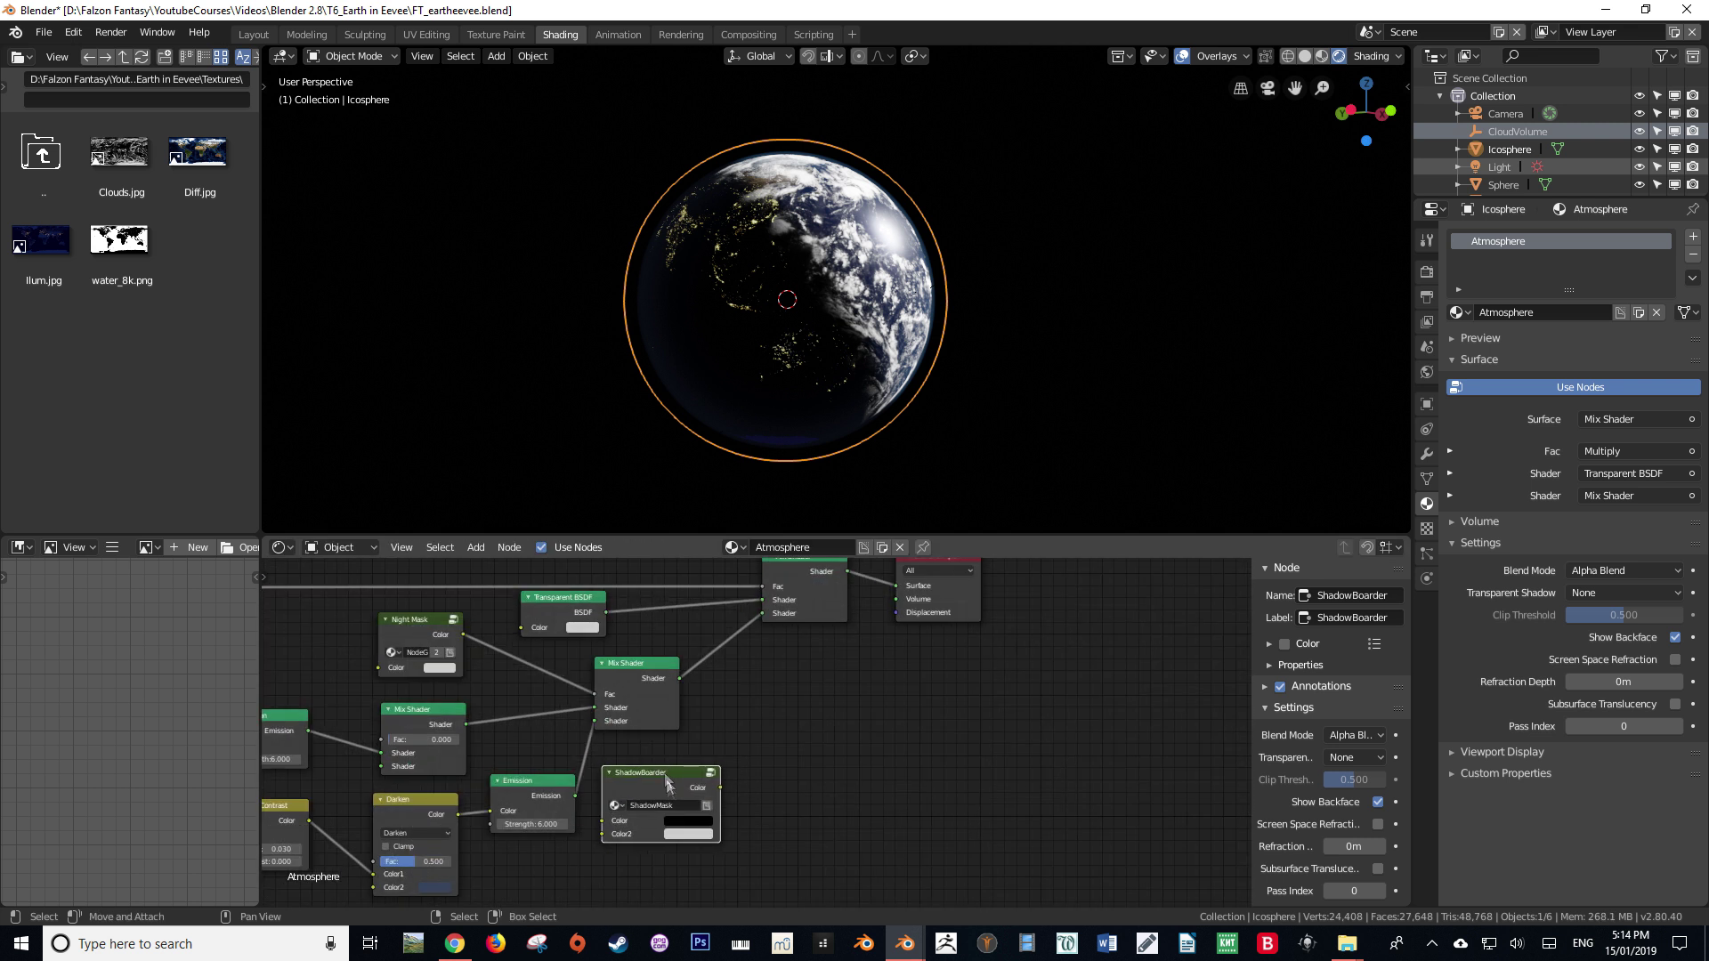
pyautogui.moveTo(661, 799); pyautogui.dragTo(665, 705, button='middle')
pyautogui.hotkey('shift', 'd')
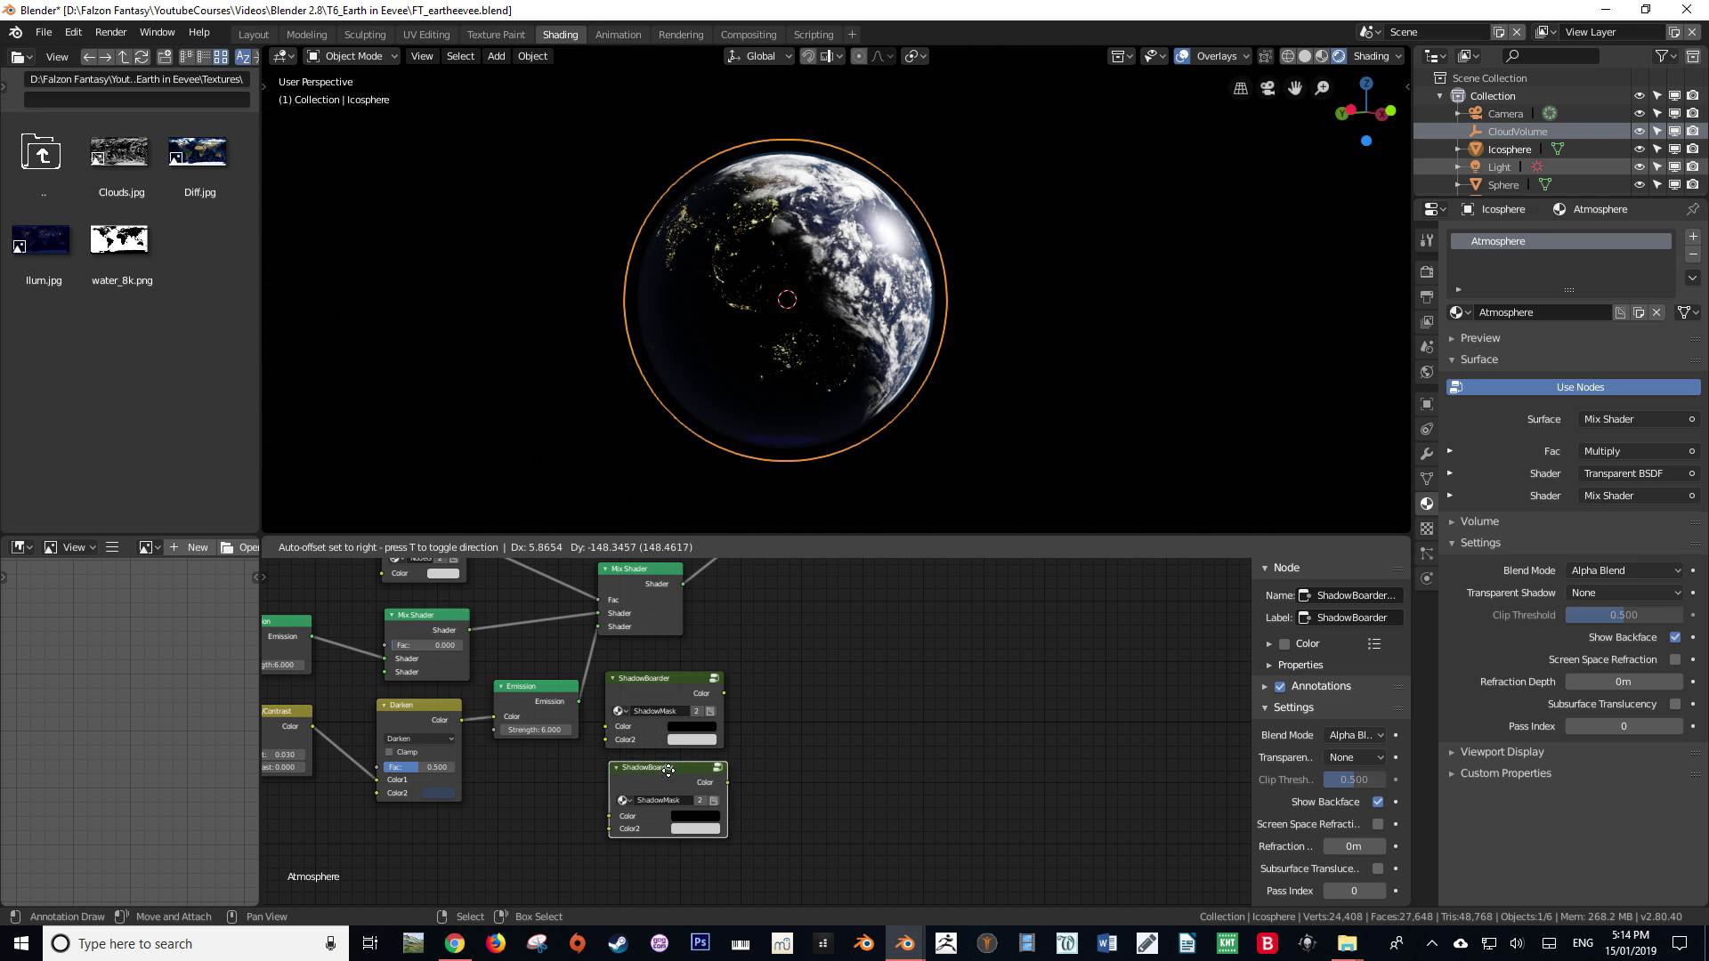
pyautogui.click(667, 770)
# Invert the copied ShadowBoarder's colours to a near-white Color and a black Color2, and save the file.
pyautogui.moveTo(746, 671); pyautogui.dragTo(646, 752, button='middle')
pyautogui.click(575, 876)
pyautogui.moveTo(666, 763)
pyautogui.mouseDown()
pyautogui.moveTo(666, 701)
pyautogui.moveTo(667, 797)
pyautogui.mouseUp()
pyautogui.click(574, 887)
pyautogui.scroll(-3, 759, 771)
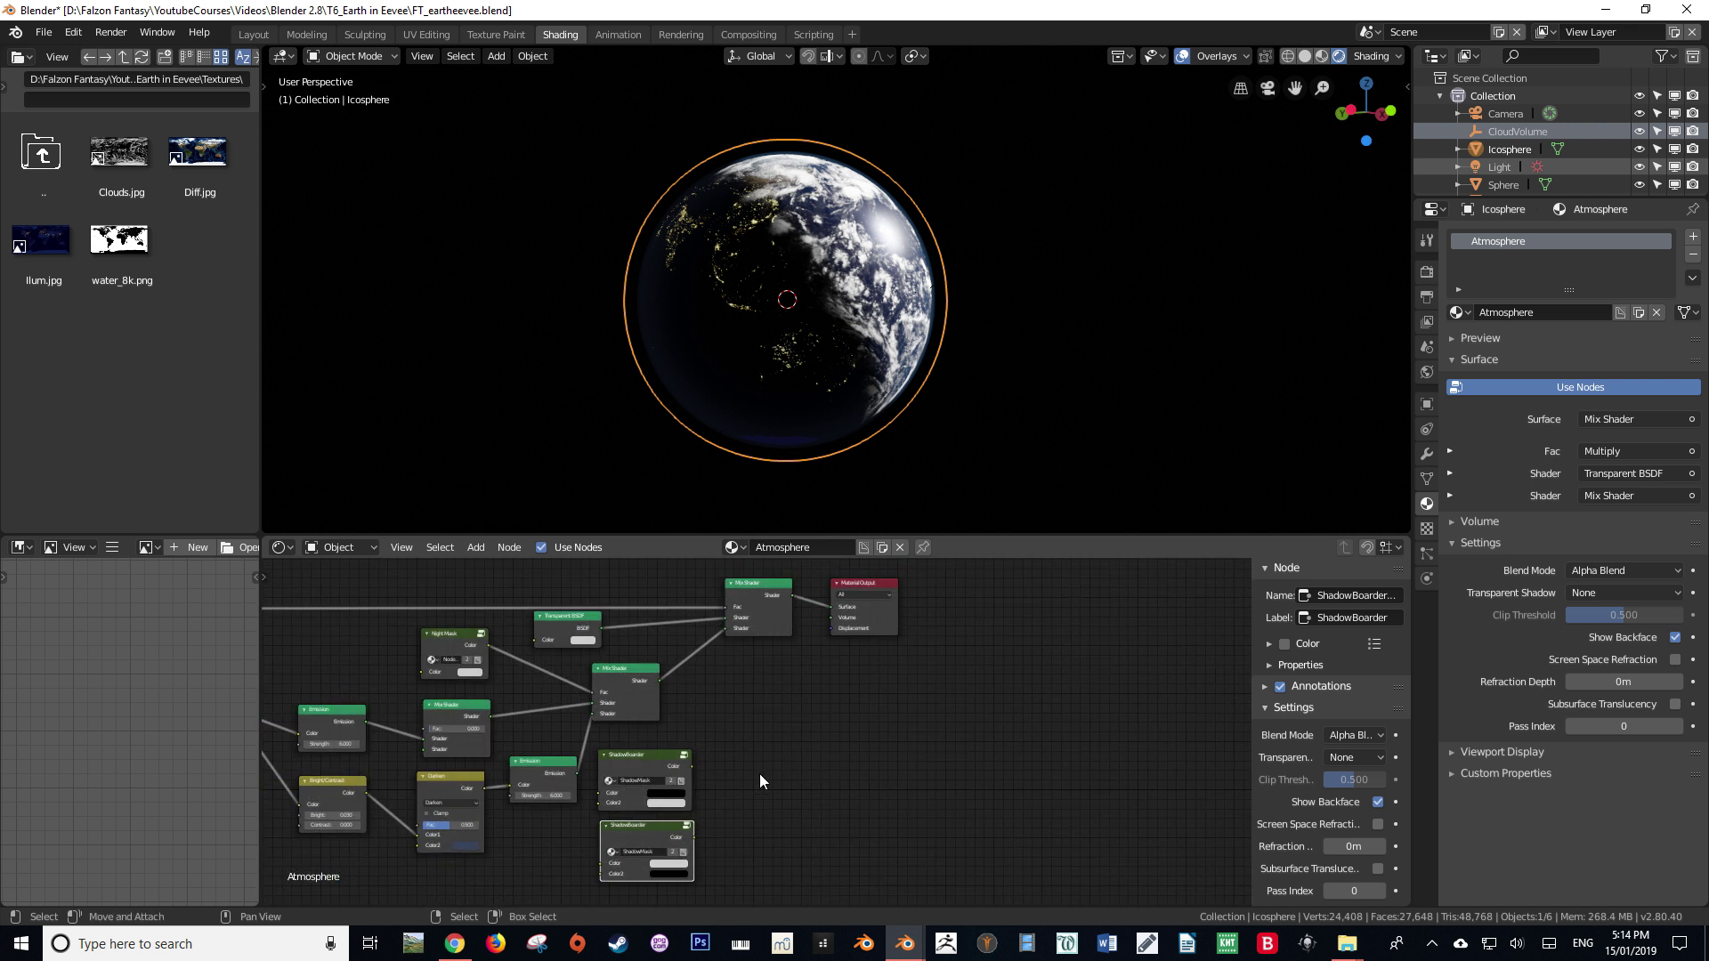
pyautogui.moveTo(760, 772); pyautogui.dragTo(736, 806, button='middle')
pyautogui.hotkey('ctrl', 's')
# Connect the upper ShadowBoarder's Color to the Material Output's Surface to preview its mask on the sphere.
pyautogui.moveTo(686, 748); pyautogui.dragTo(687, 725, button='middle')
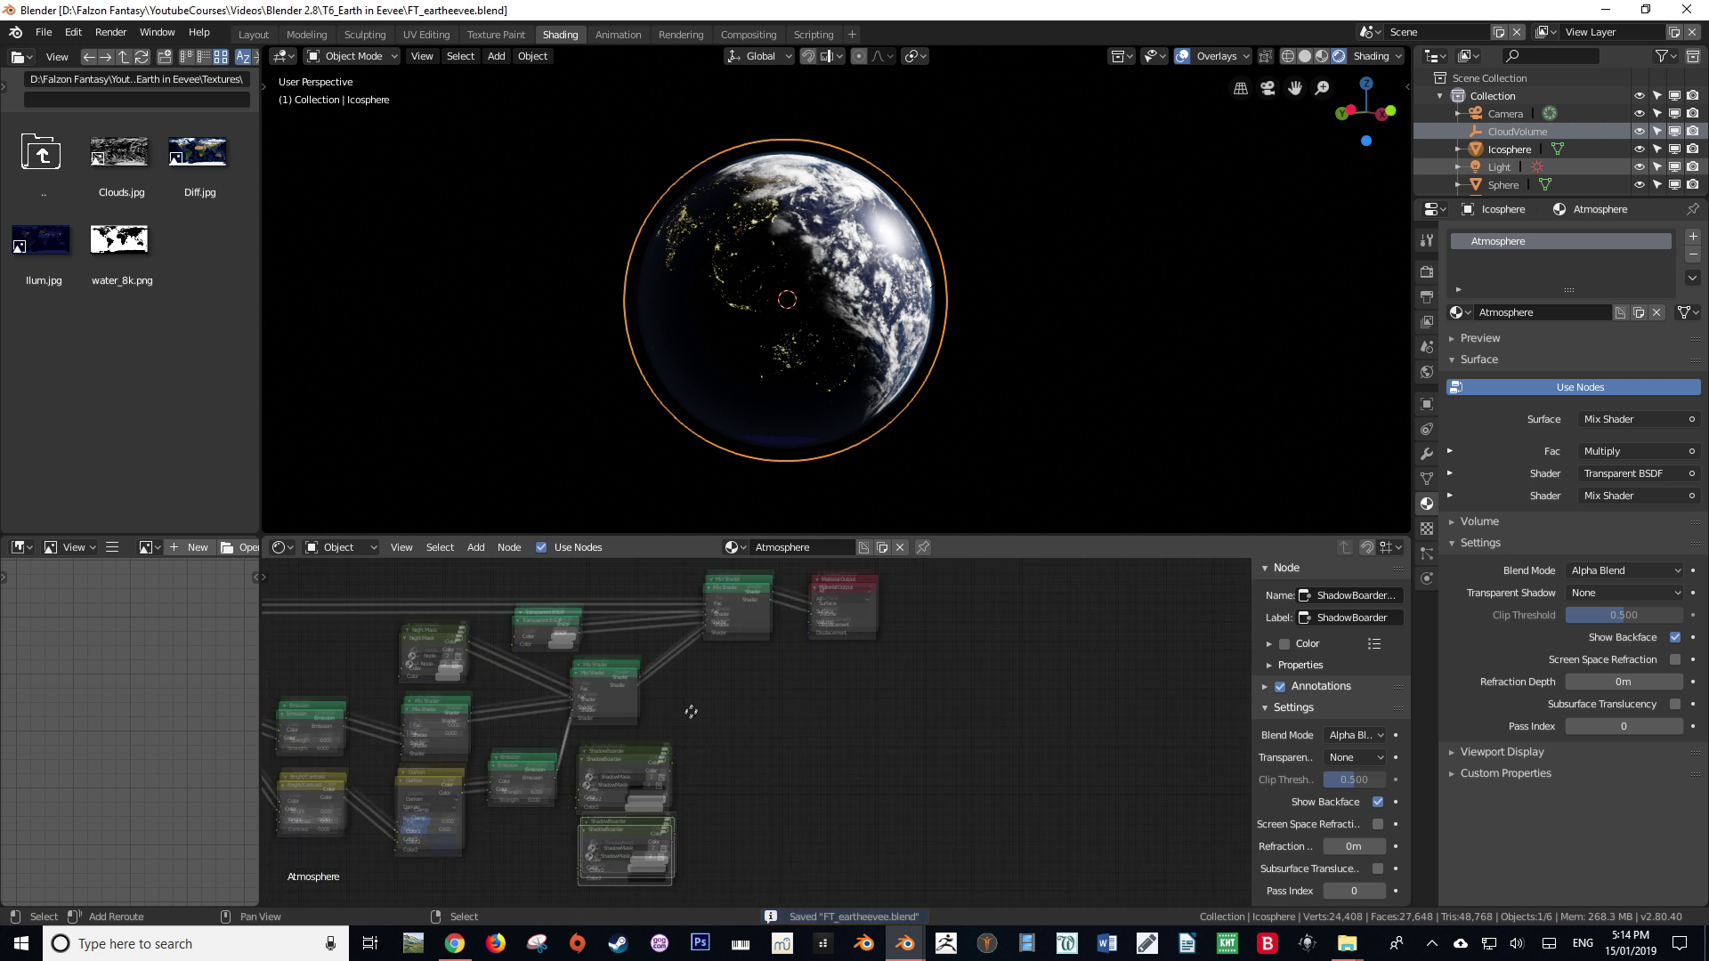
pyautogui.moveTo(676, 755); pyautogui.dragTo(819, 595)
pyautogui.moveTo(819, 318)
pyautogui.mouseDown(button='middle')
pyautogui.moveTo(804, 362)
pyautogui.moveTo(736, 374)
pyautogui.moveTo(802, 359)
pyautogui.moveTo(785, 352)
pyautogui.mouseUp(button='middle')
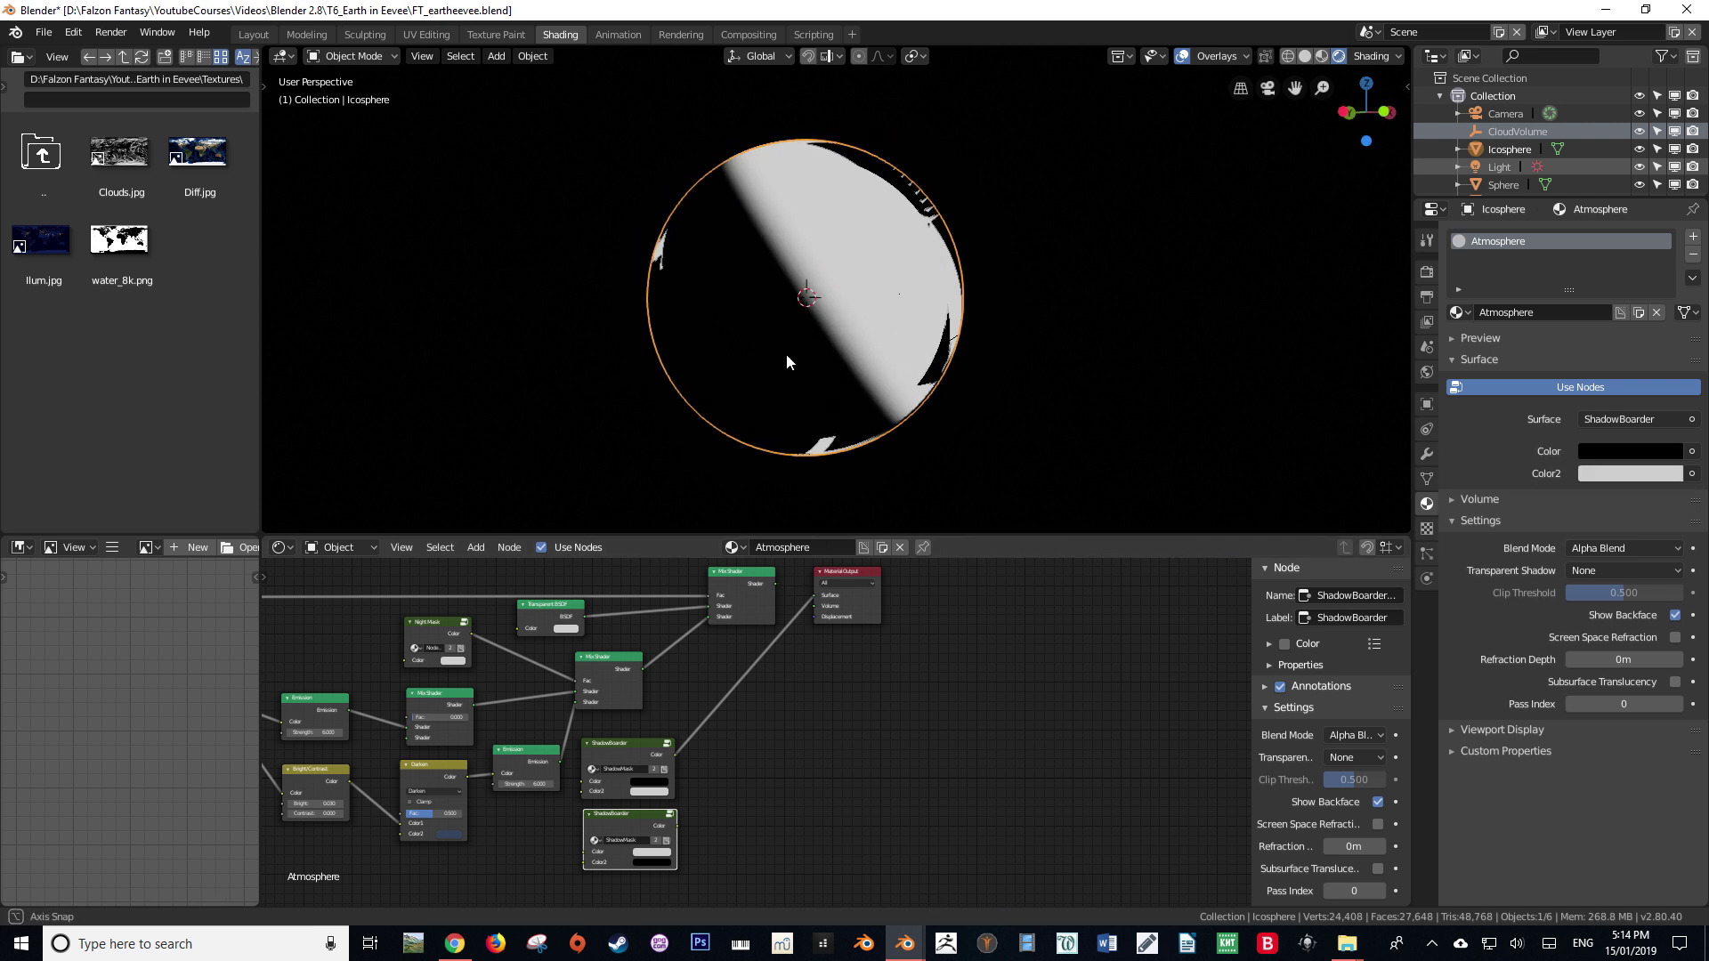
# Compare the mask with and without backfaces, and turn off Show Backface for the Atmosphere material.
pyautogui.click(1675, 615)
pyautogui.moveTo(1062, 407)
pyautogui.mouseDown(button='middle')
pyautogui.moveTo(965, 419)
pyautogui.moveTo(1081, 417)
pyautogui.mouseUp(button='middle')
pyautogui.click(1676, 614)
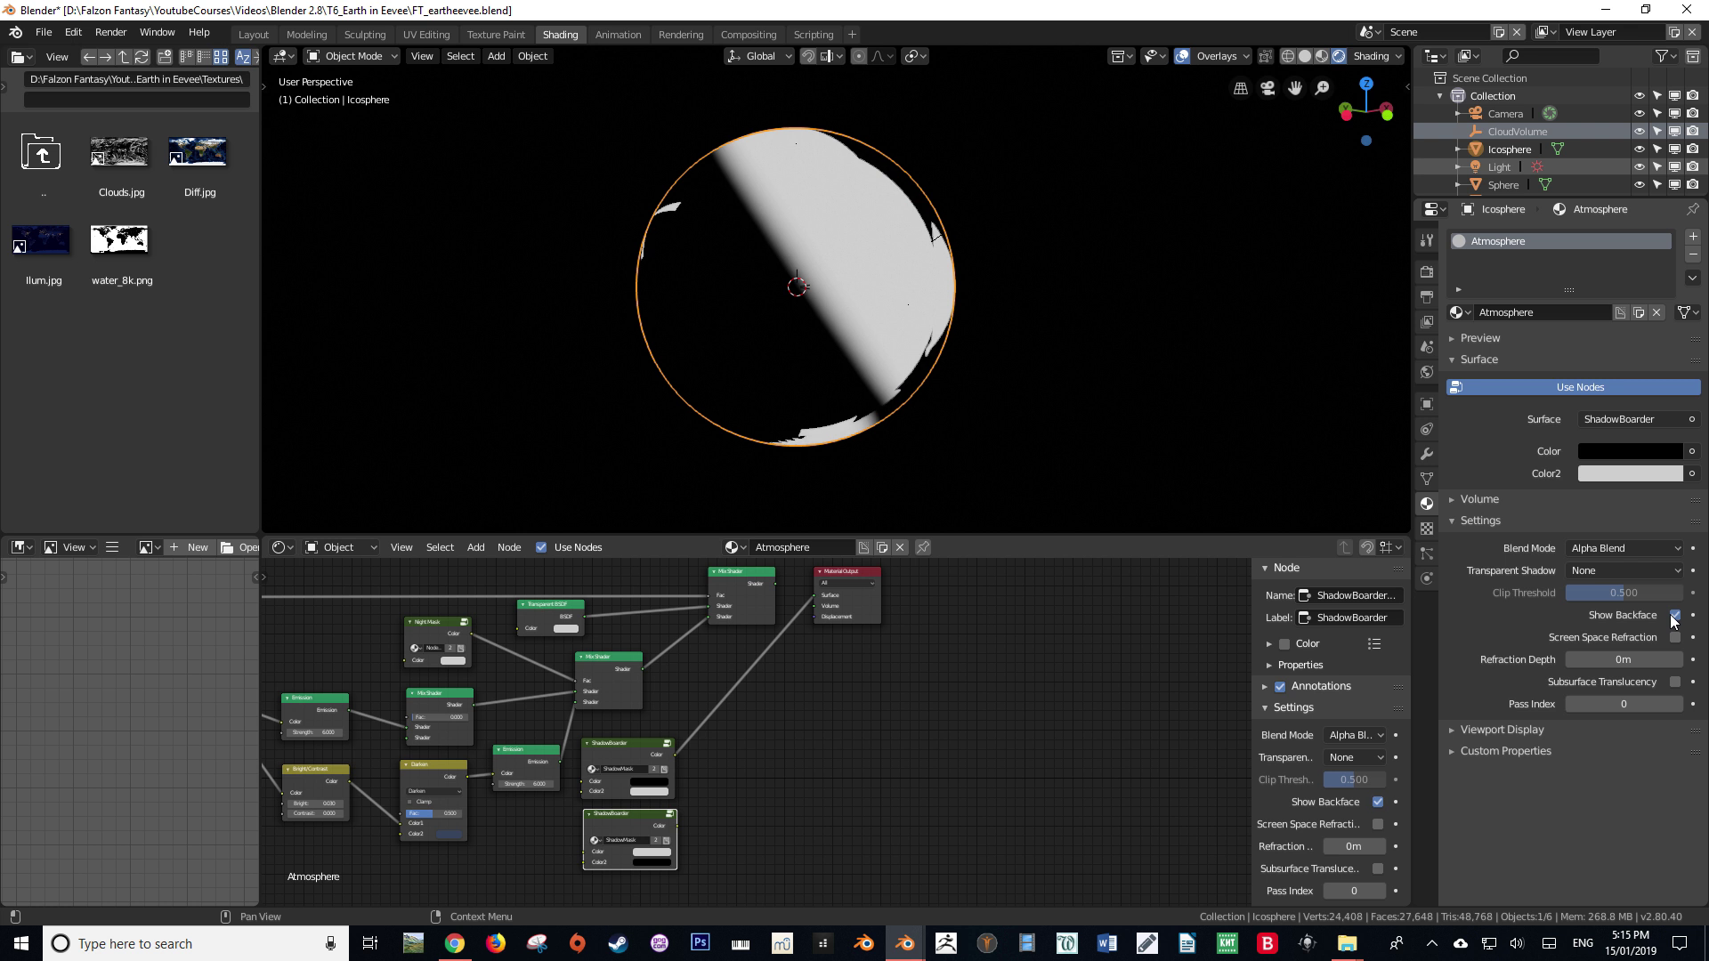
pyautogui.moveTo(992, 324); pyautogui.dragTo(932, 344, button='middle')
pyautogui.scroll(2, 946, 333)
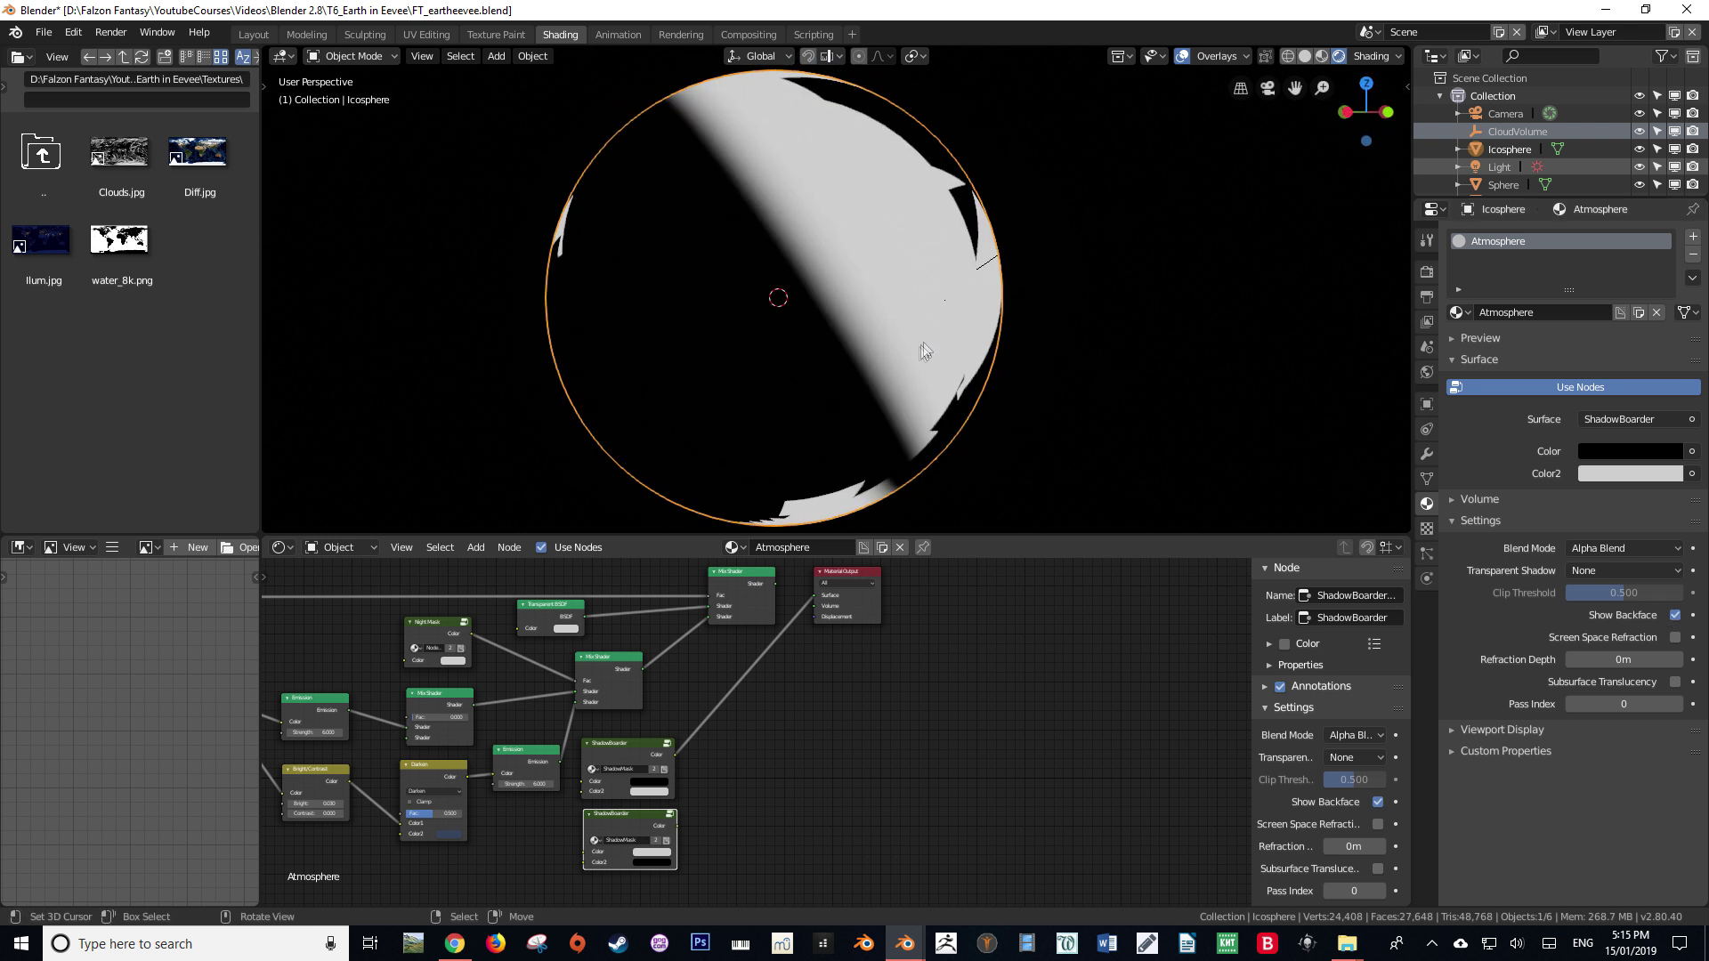
pyautogui.click(1675, 615)
pyautogui.click(1675, 615)
pyautogui.click(1675, 615)
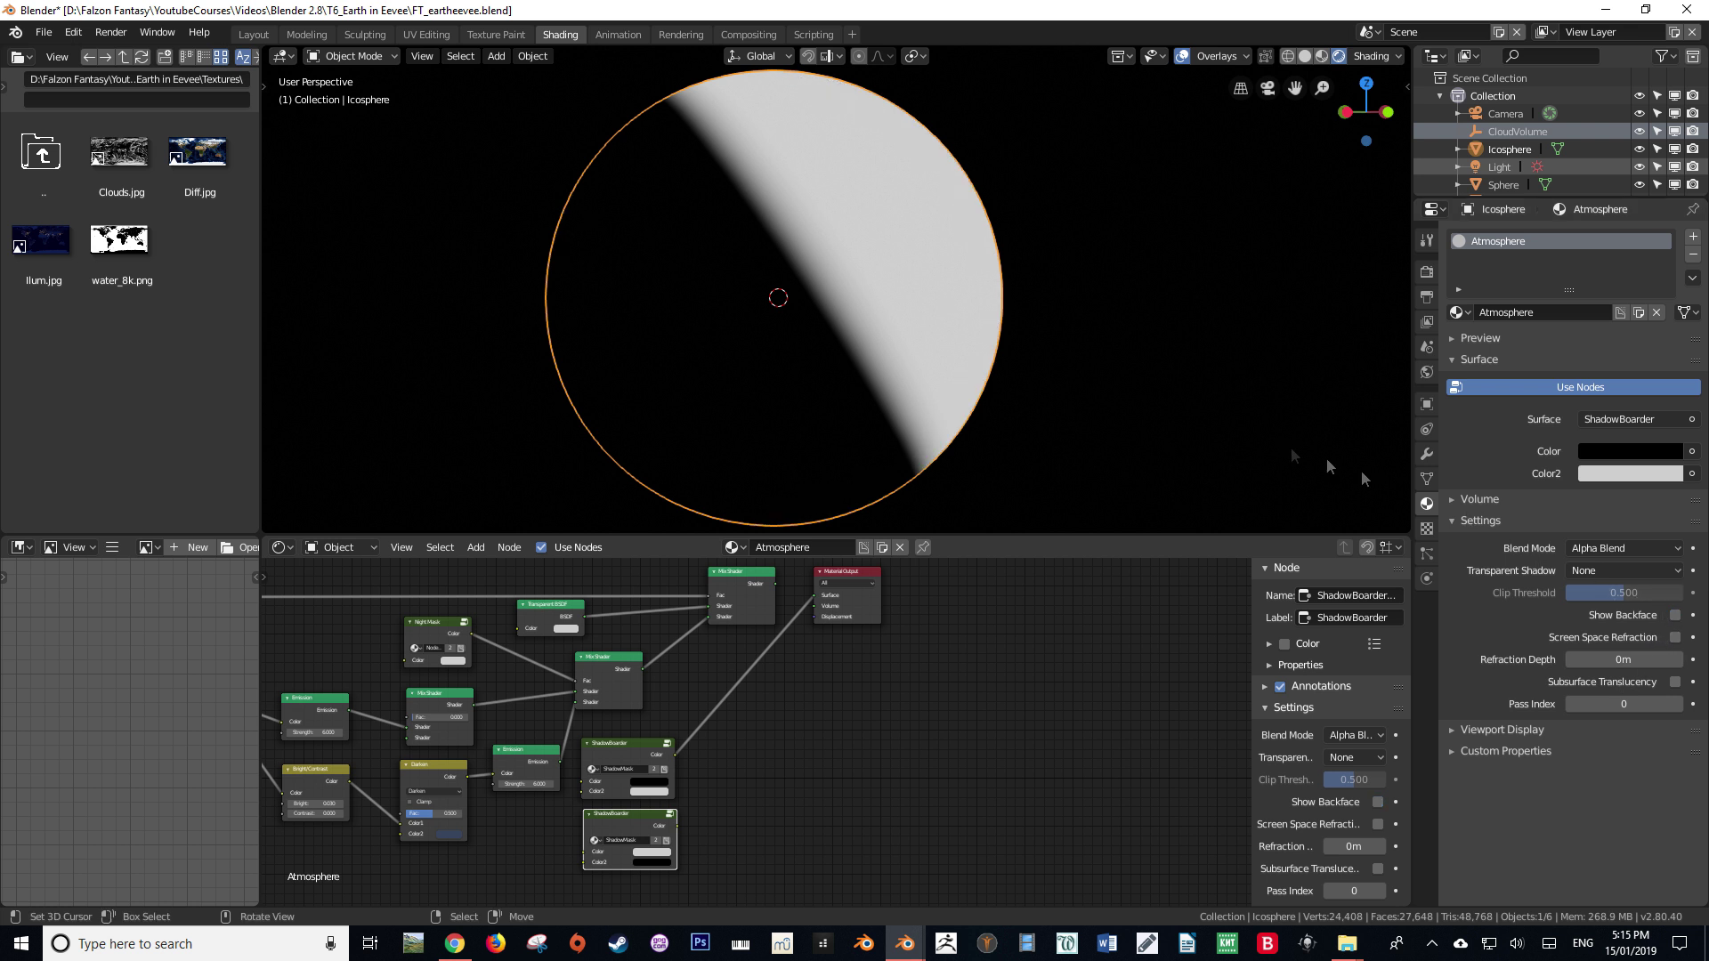
# Preview the lower ShadowBoarder through the Material Output's Surface, and reconnect the upper one in its place.
pyautogui.hotkey('shift', 'z')
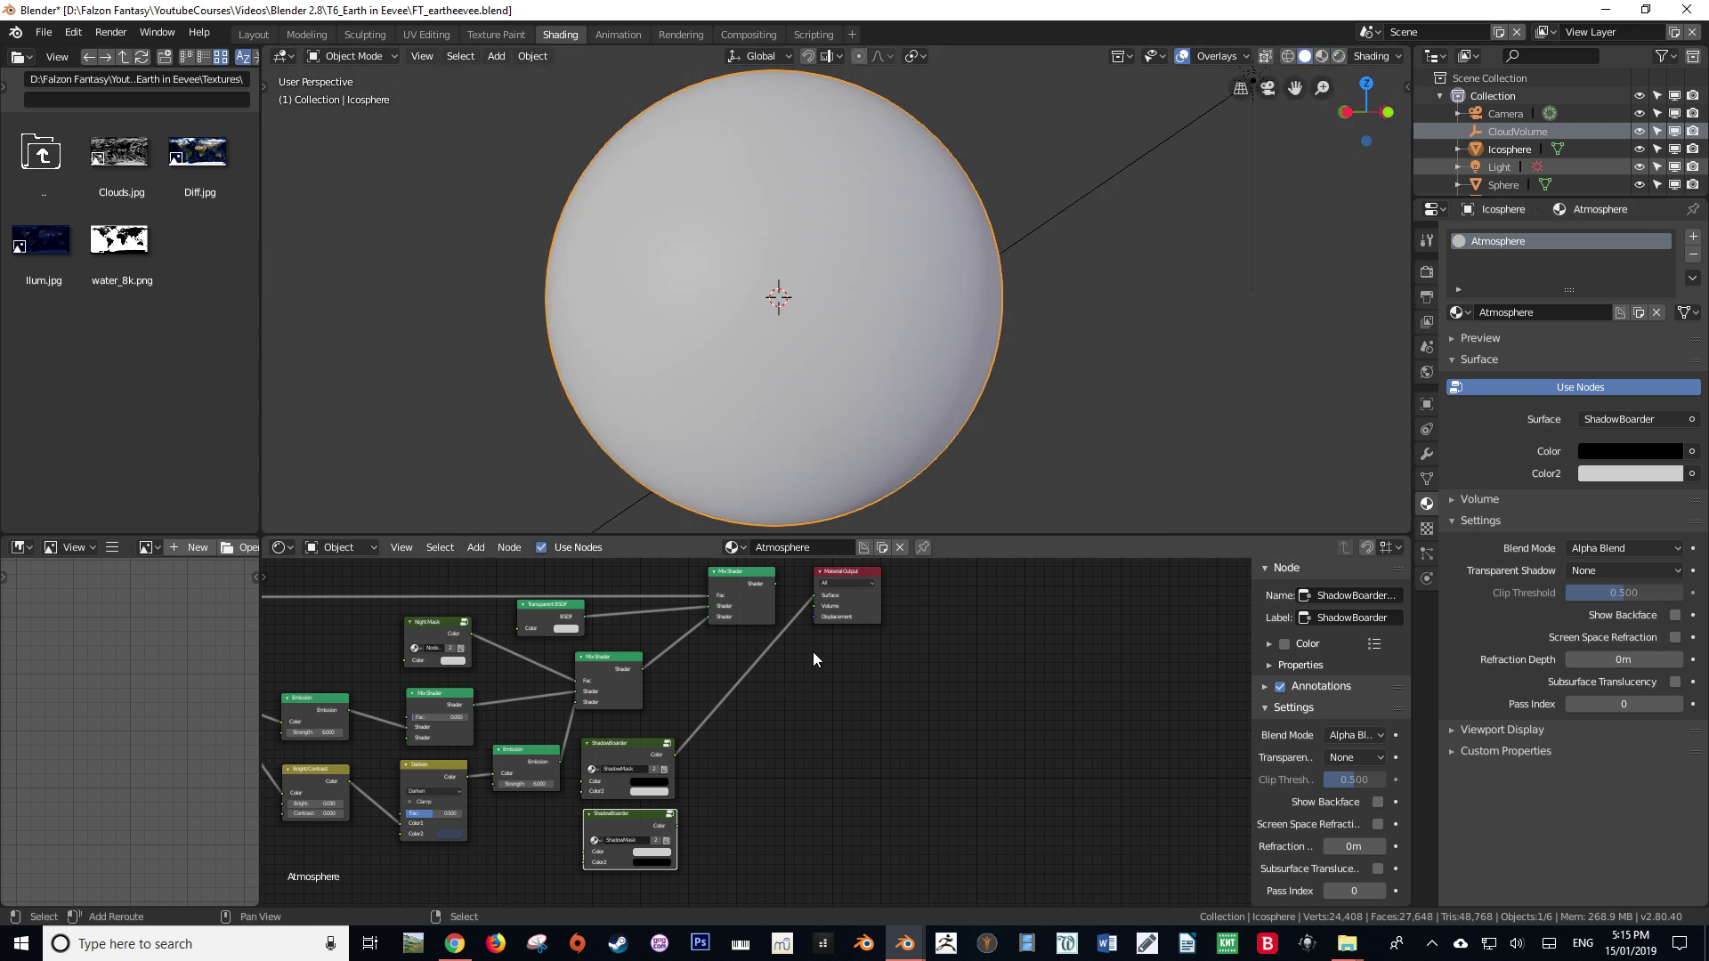
pyautogui.moveTo(810, 650); pyautogui.dragTo(811, 710, button='middle')
pyautogui.moveTo(673, 864); pyautogui.dragTo(814, 637)
pyautogui.hotkey('shift', 'z')
pyautogui.moveTo(819, 386)
pyautogui.mouseDown(button='middle')
pyautogui.moveTo(809, 413)
pyautogui.moveTo(819, 394)
pyautogui.mouseUp(button='middle')
pyautogui.press('g')
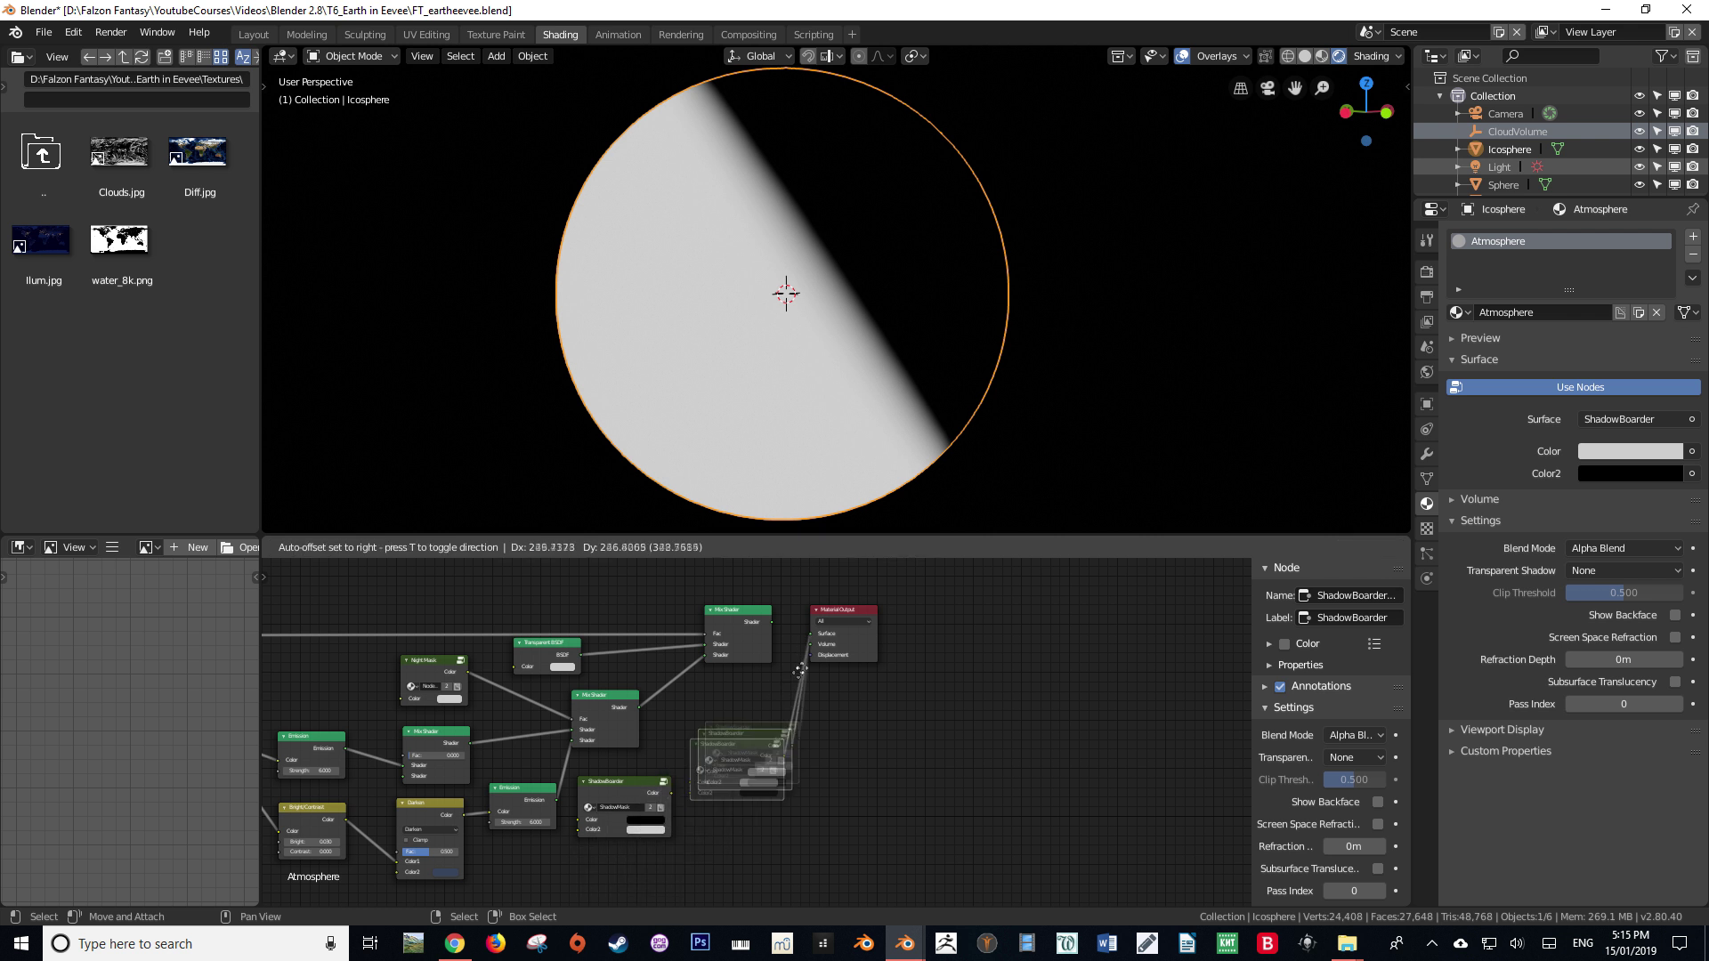
pyautogui.click(671, 803)
pyautogui.moveTo(671, 792); pyautogui.dragTo(810, 632)
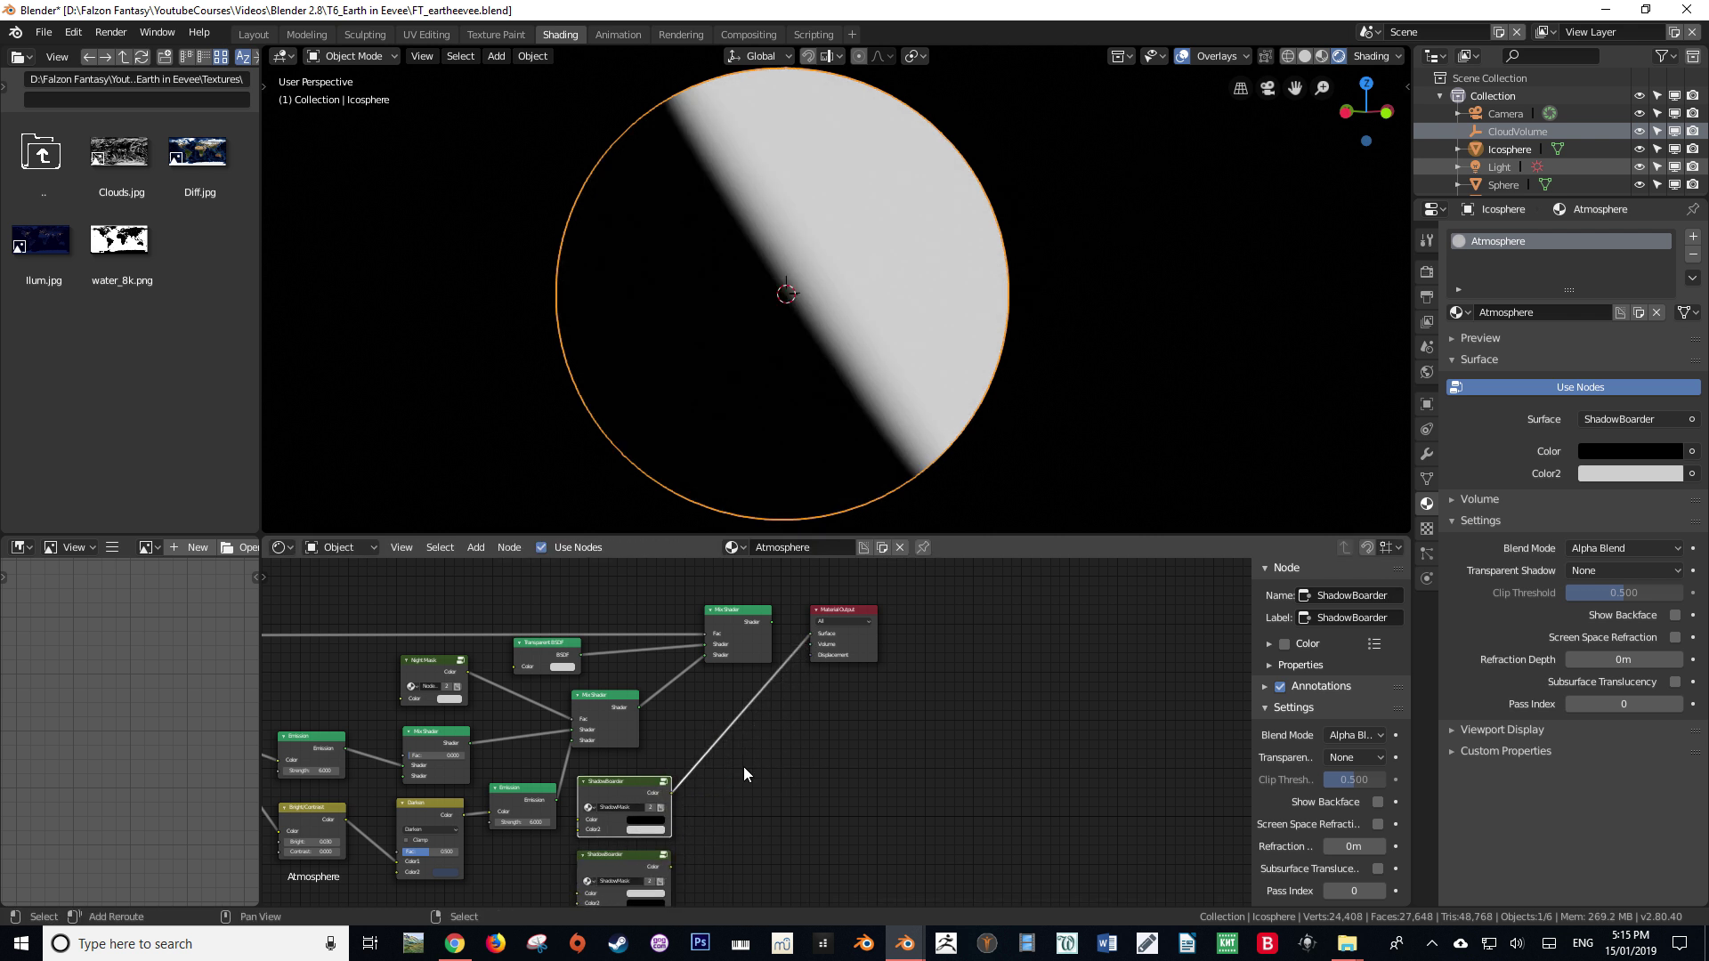
# Insert a MixRGB node between the upper ShadowBoarder and the Material Output, with its blend mode set to Darken.
pyautogui.hotkey('shift', 'a')
pyautogui.moveTo(735, 746)
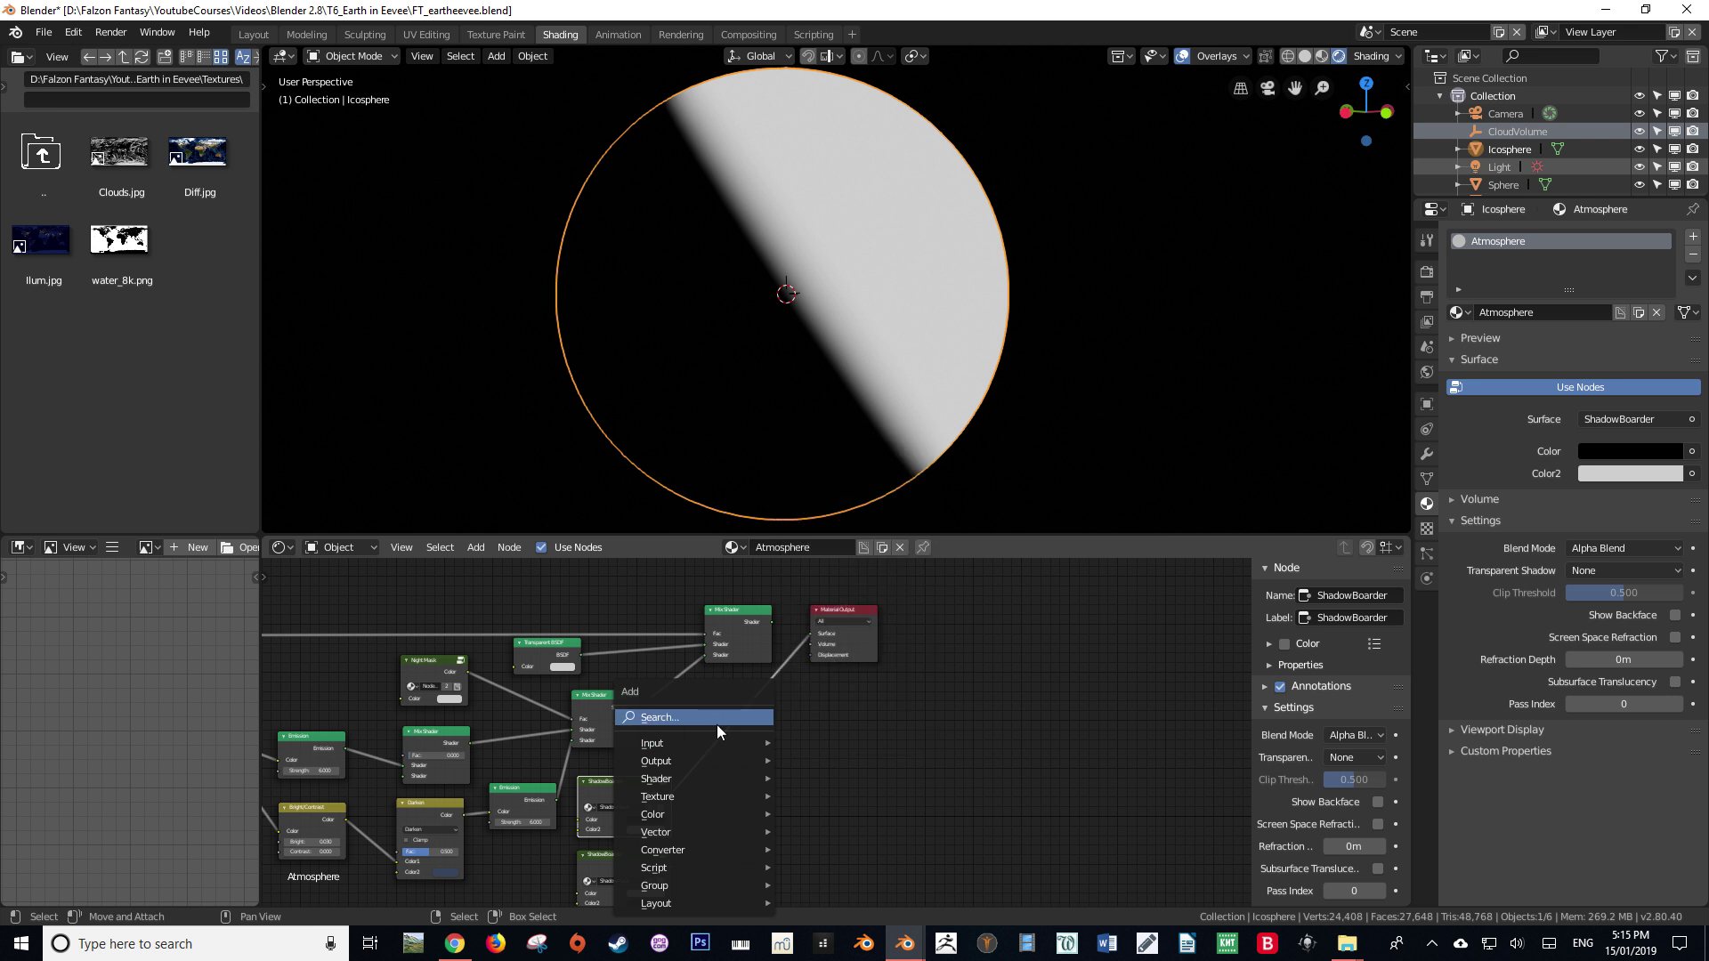
pyautogui.click(716, 719)
pyautogui.write('mix')
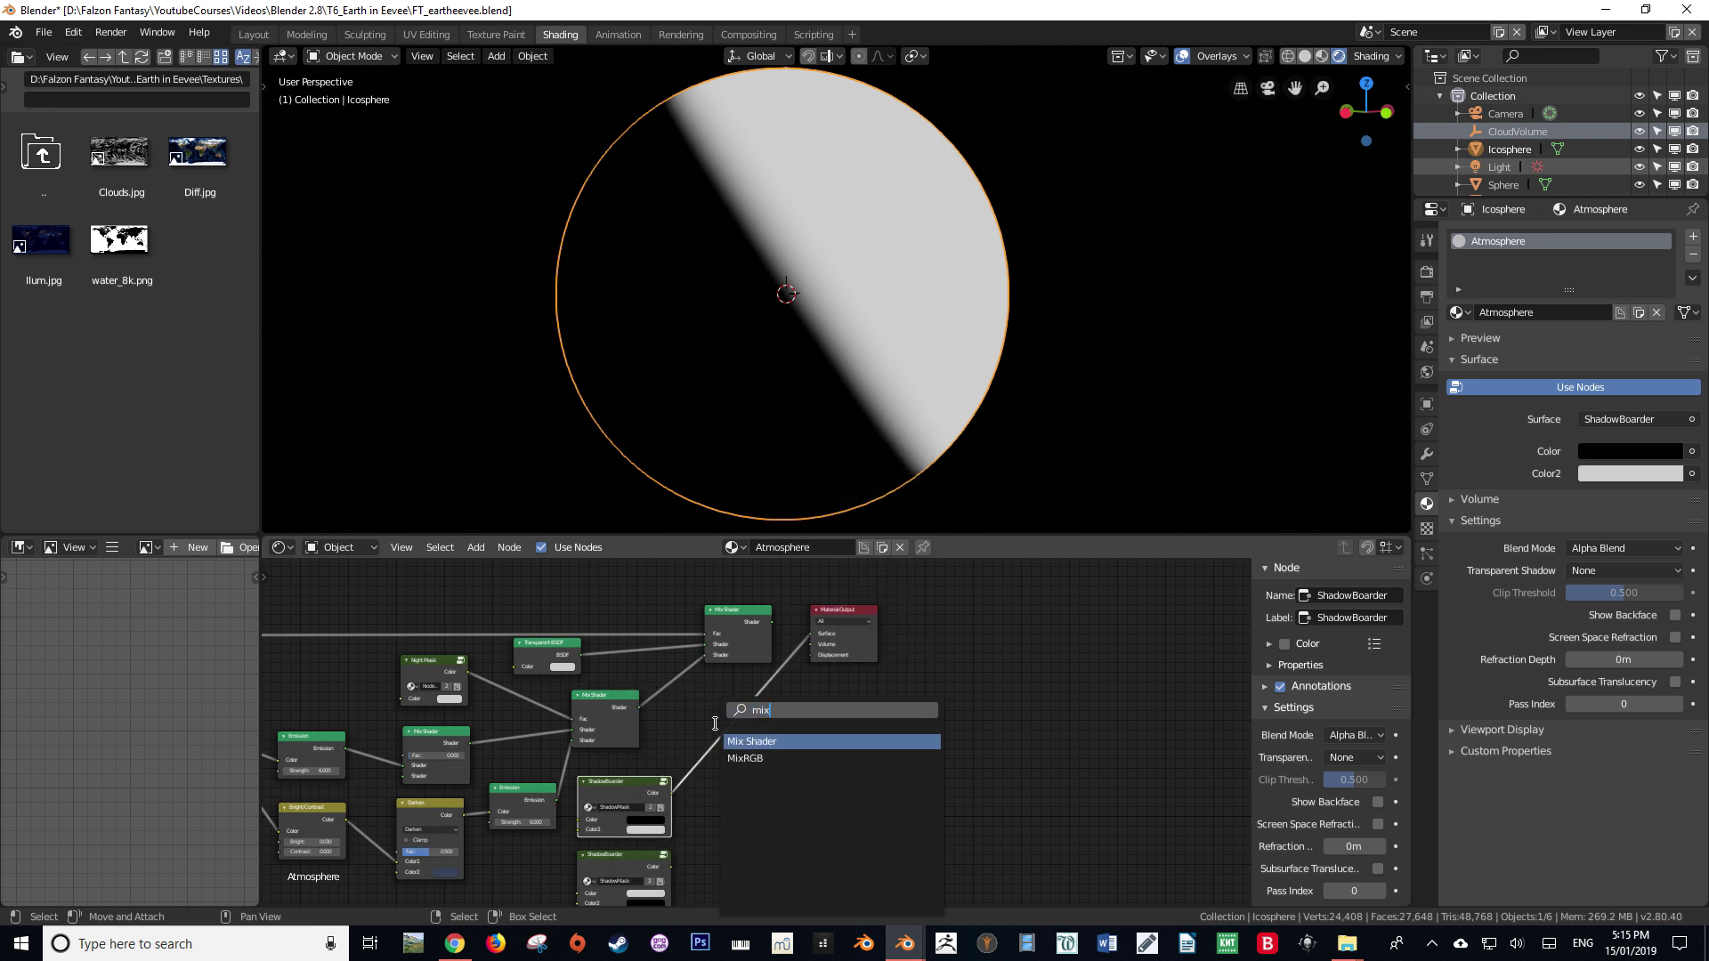
pyautogui.press('Down')
pyautogui.press('Return')
pyautogui.click(717, 724)
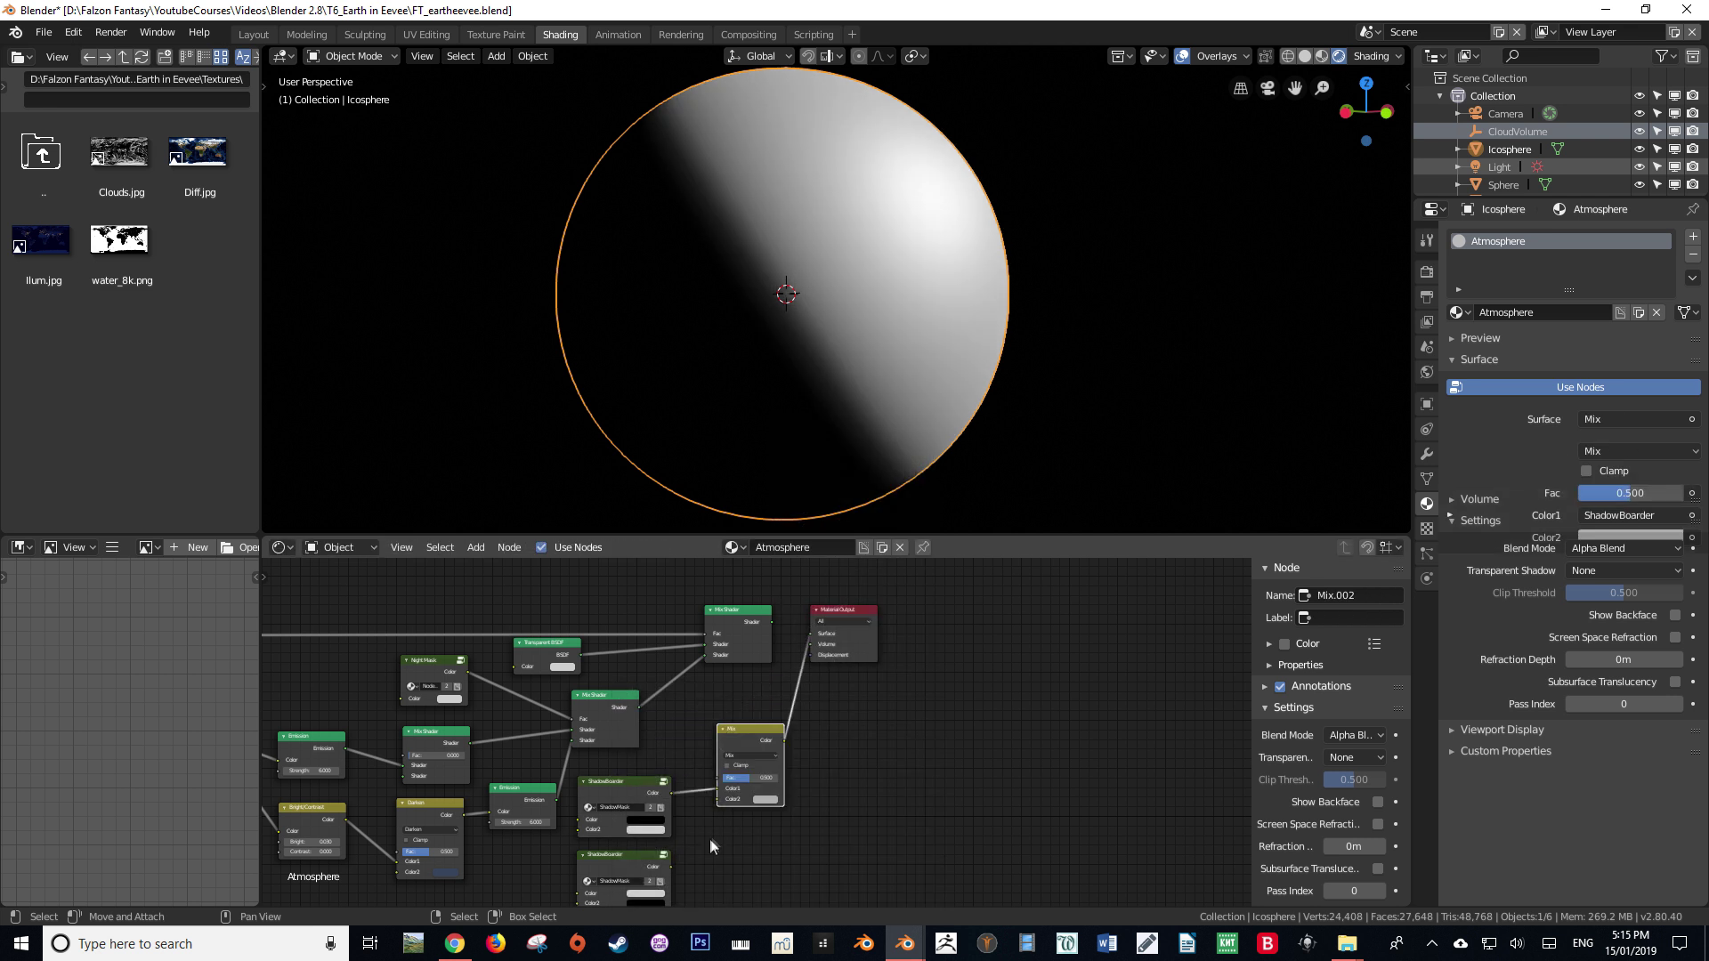
pyautogui.scroll(2, 756, 746)
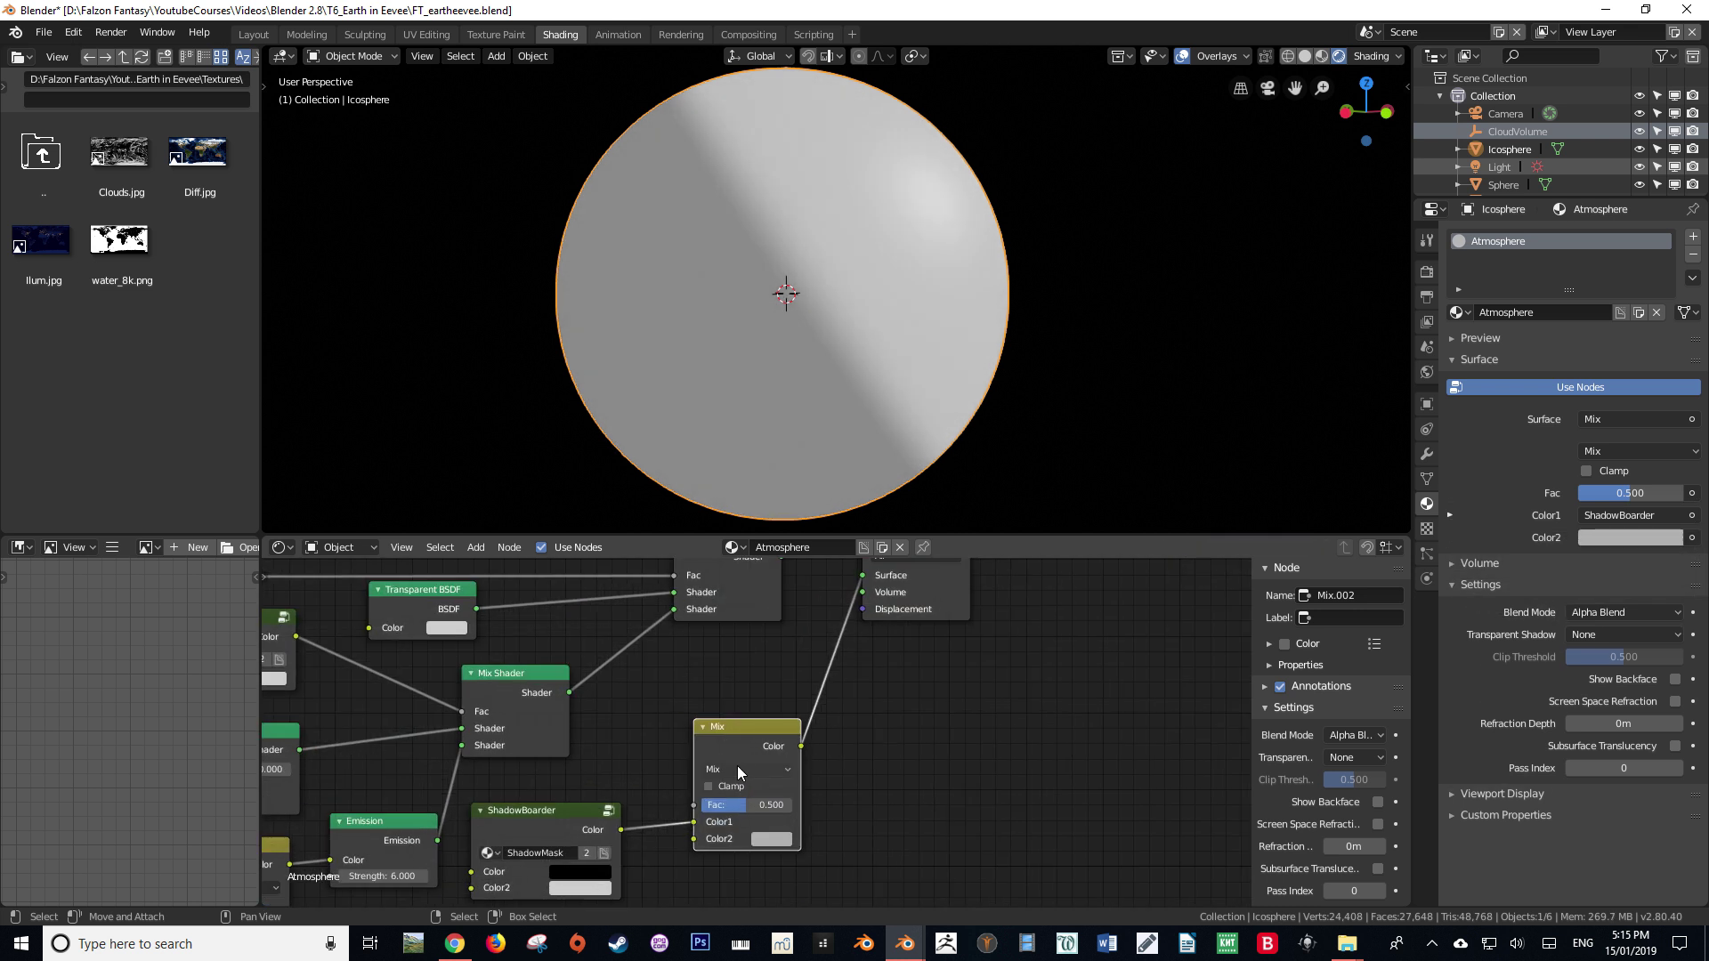
pyautogui.click(740, 764)
pyautogui.click(720, 725)
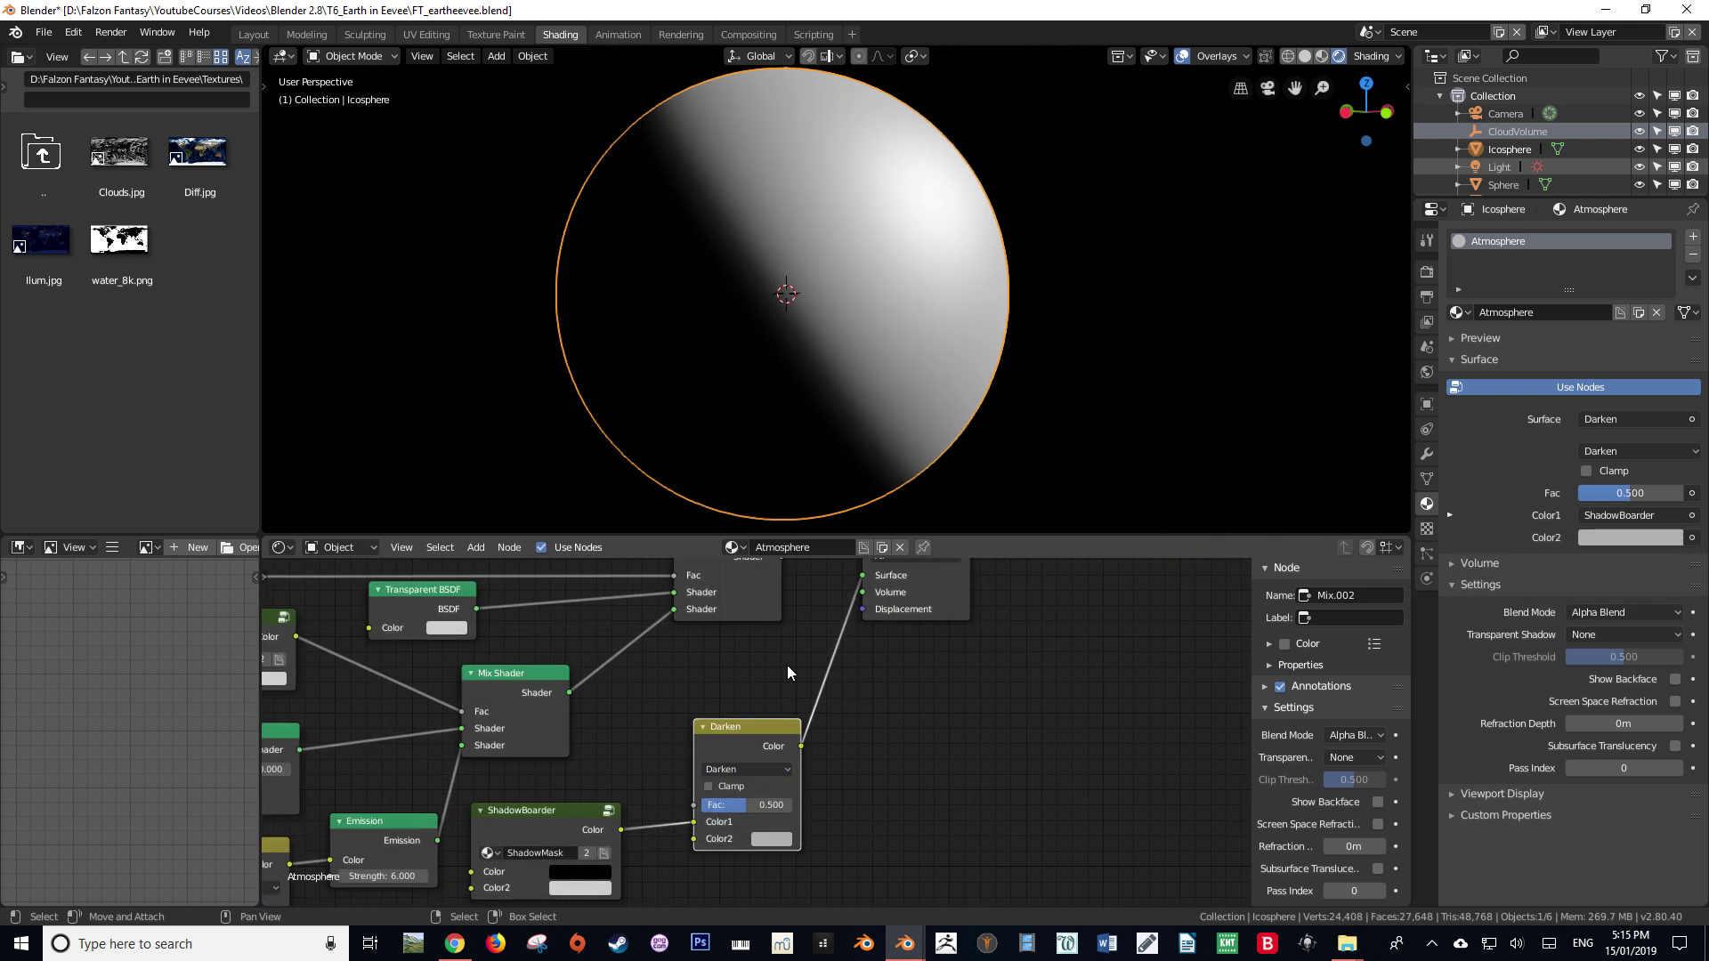
# Connect the lower ShadowBoarder's Color to the new Darken node's Color2.
pyautogui.scroll(-2, 774, 712)
pyautogui.scroll(3, 774, 711)
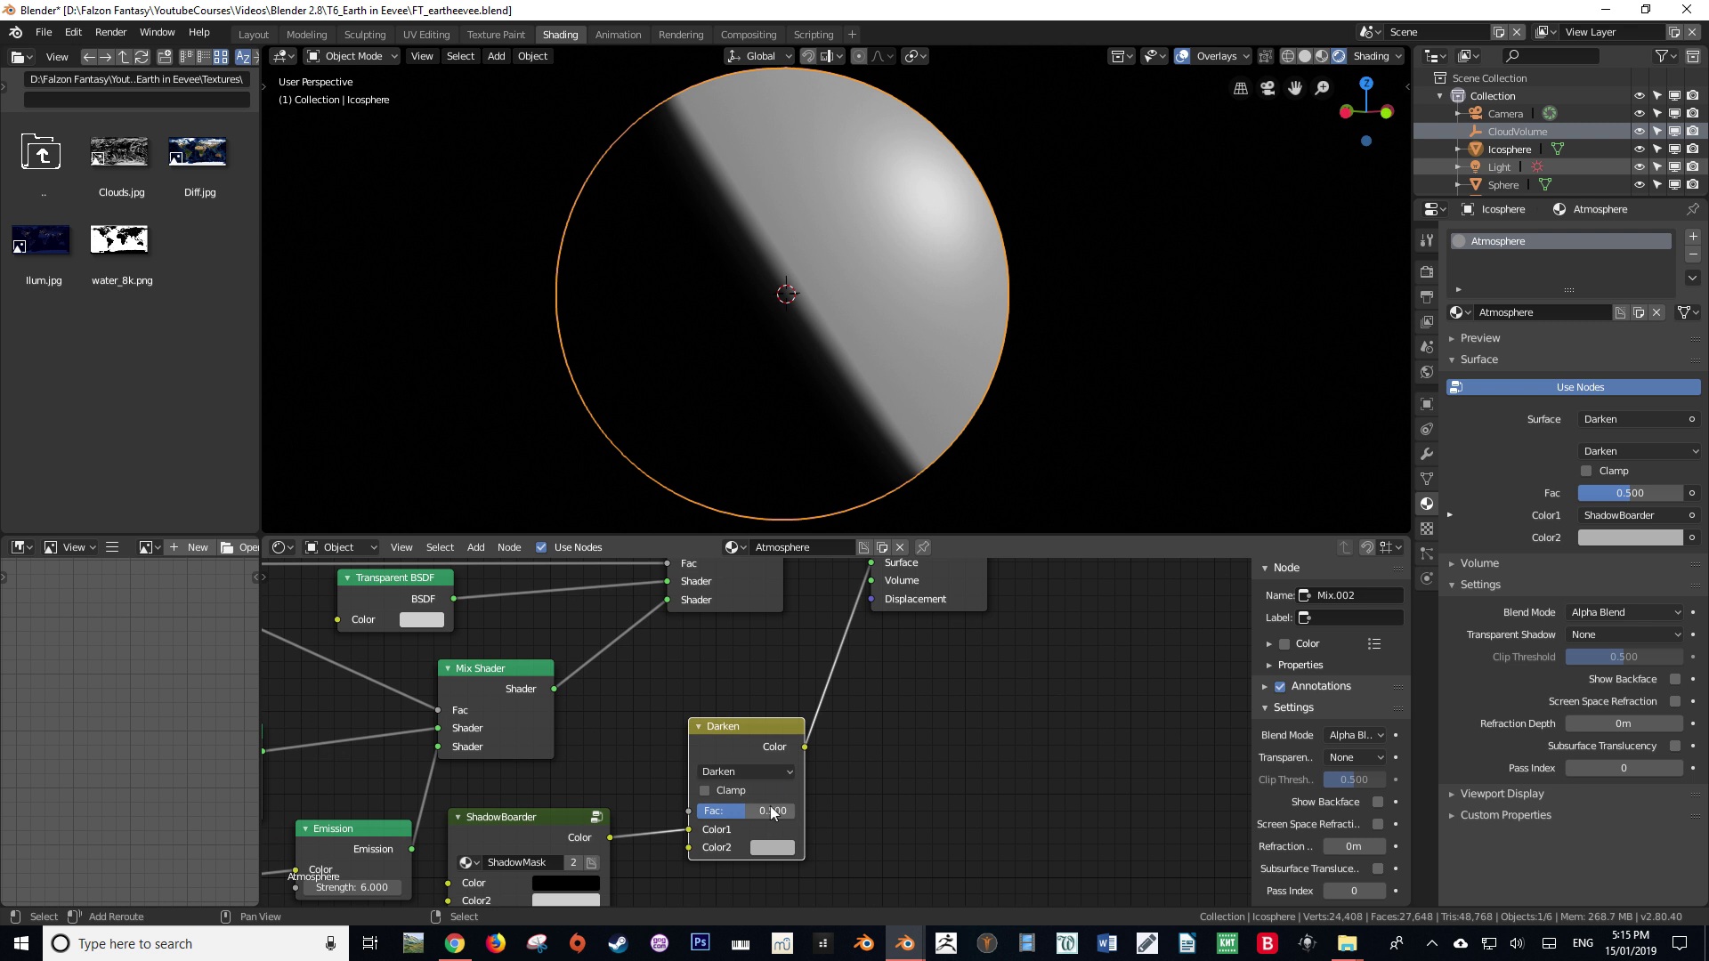
pyautogui.moveTo(772, 808); pyautogui.dragTo(813, 748, button='middle')
pyautogui.moveTo(728, 789); pyautogui.dragTo(481, 605, button='middle')
pyautogui.scroll(-5, 623, 658)
pyautogui.moveTo(845, 672); pyautogui.dragTo(709, 782, button='middle')
pyautogui.moveTo(713, 776); pyautogui.dragTo(768, 702)
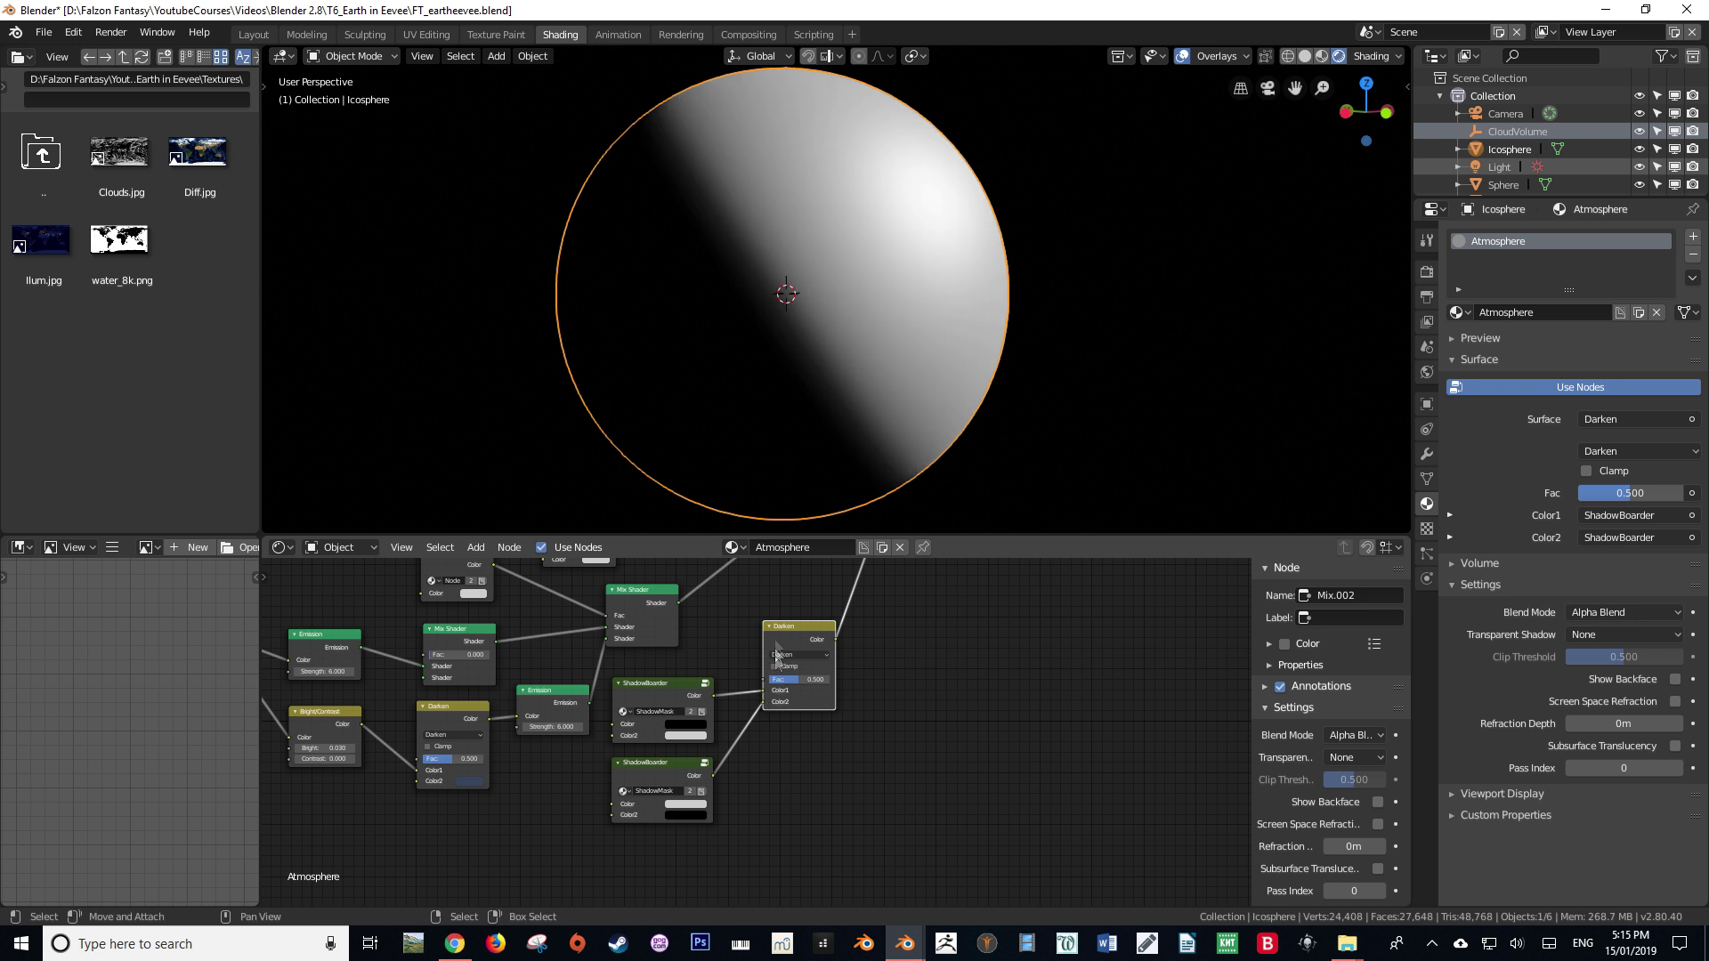
# Set the new Darken node's Fac to 0.200.
pyautogui.scroll(4, 790, 646)
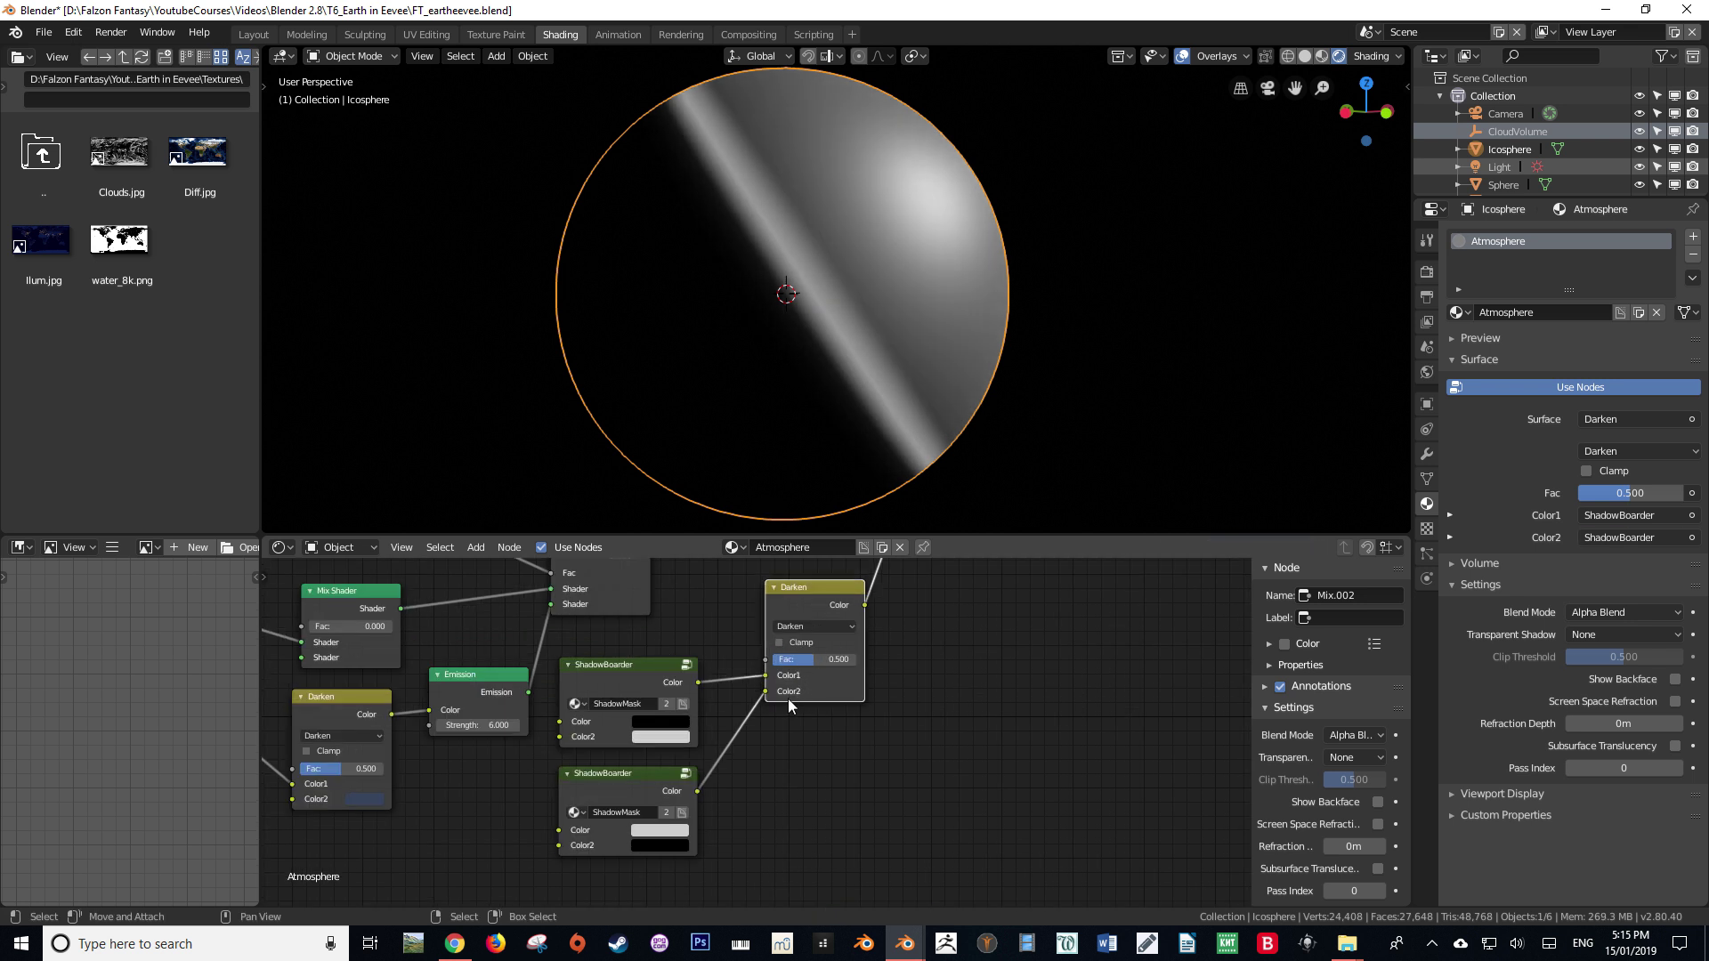
pyautogui.moveTo(813, 425)
pyautogui.mouseDown(button='middle')
pyautogui.moveTo(804, 435)
pyautogui.moveTo(829, 418)
pyautogui.moveTo(886, 427)
pyautogui.moveTo(907, 400)
pyautogui.mouseUp(button='middle')
pyautogui.scroll(4, 830, 418)
pyautogui.scroll(-5, 830, 419)
pyautogui.scroll(1, 828, 652)
pyautogui.moveTo(827, 647); pyautogui.dragTo(798, 647)
pyautogui.click(805, 648)
pyautogui.write('.2')
pyautogui.press('Return')
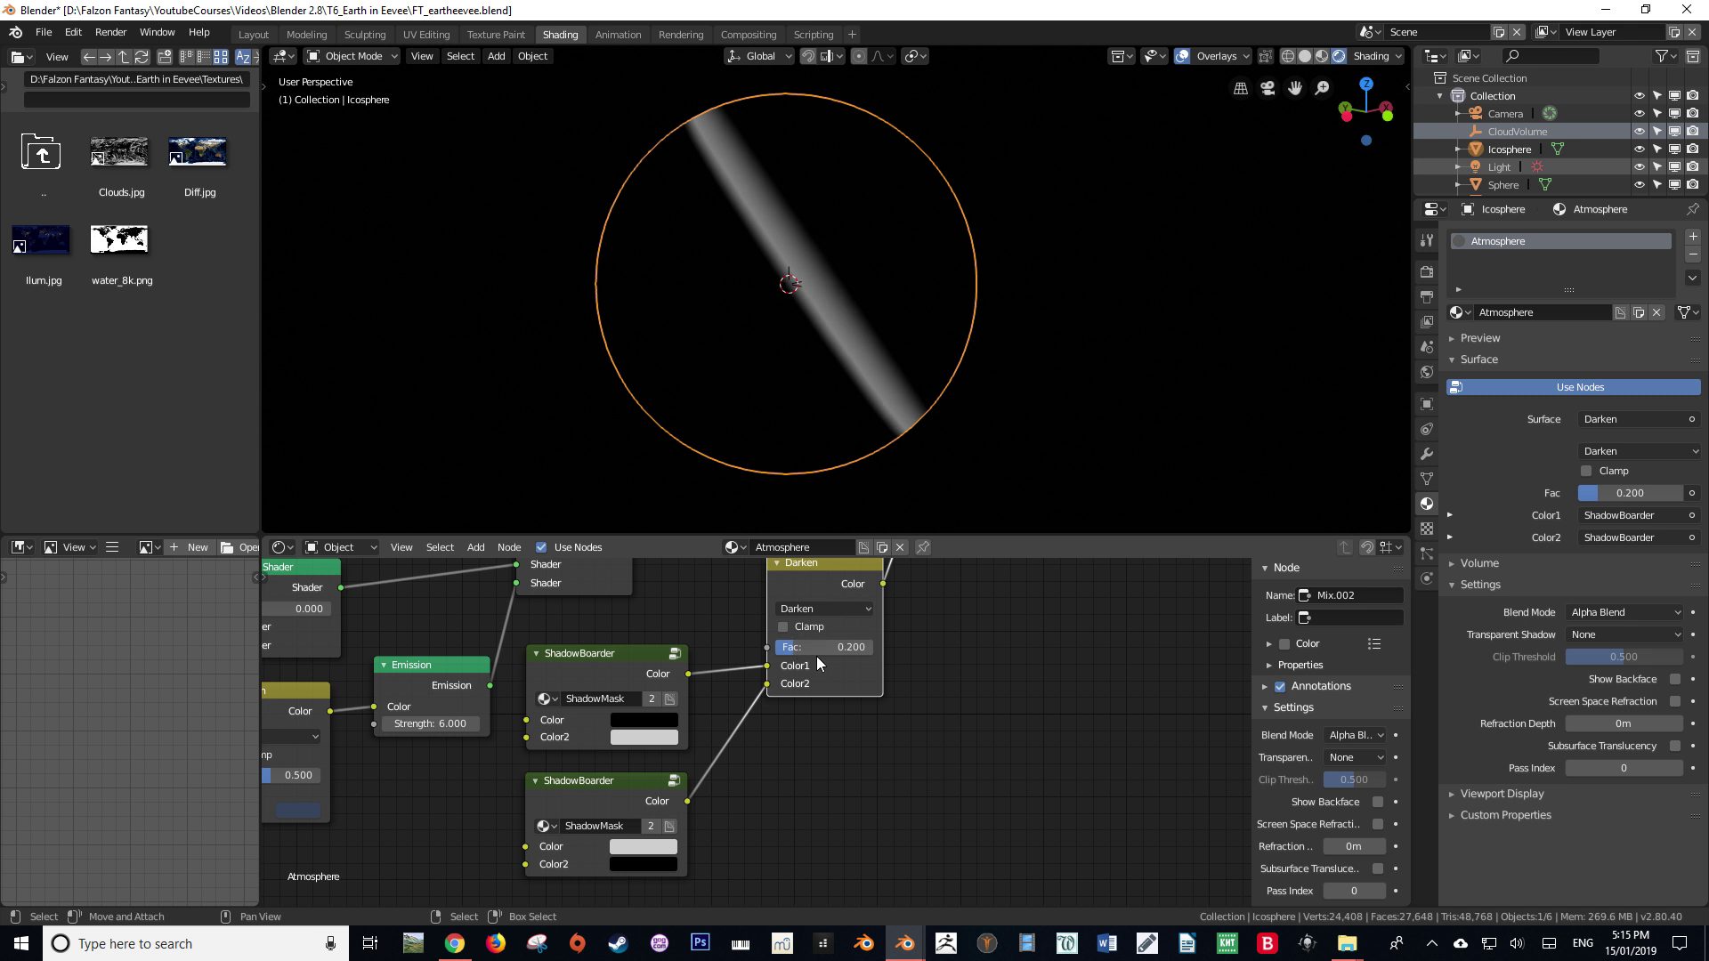
# In the ShadowMask group's ColorRamp, move the black stop to the ramp's start and the light stop to position 0.605.
pyautogui.click(580, 660)
pyautogui.press('Tab')
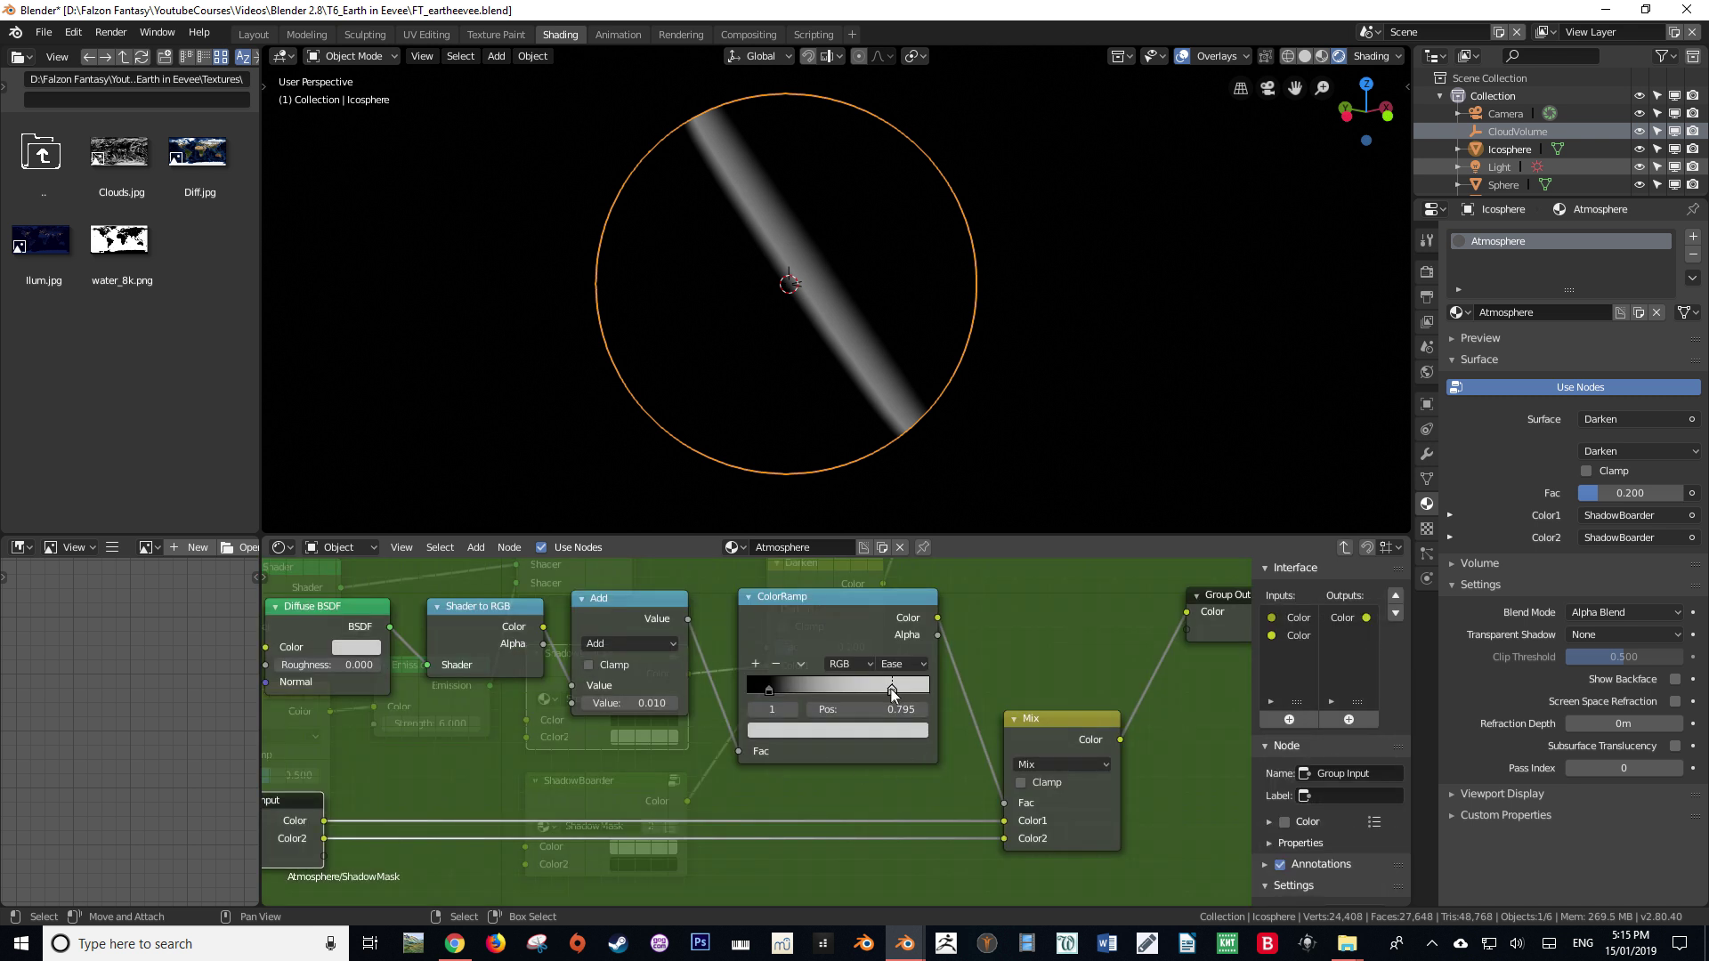
pyautogui.moveTo(863, 696); pyautogui.dragTo(750, 694)
pyautogui.moveTo(859, 690)
pyautogui.mouseDown()
pyautogui.moveTo(717, 690)
pyautogui.moveTo(857, 690)
pyautogui.mouseUp()
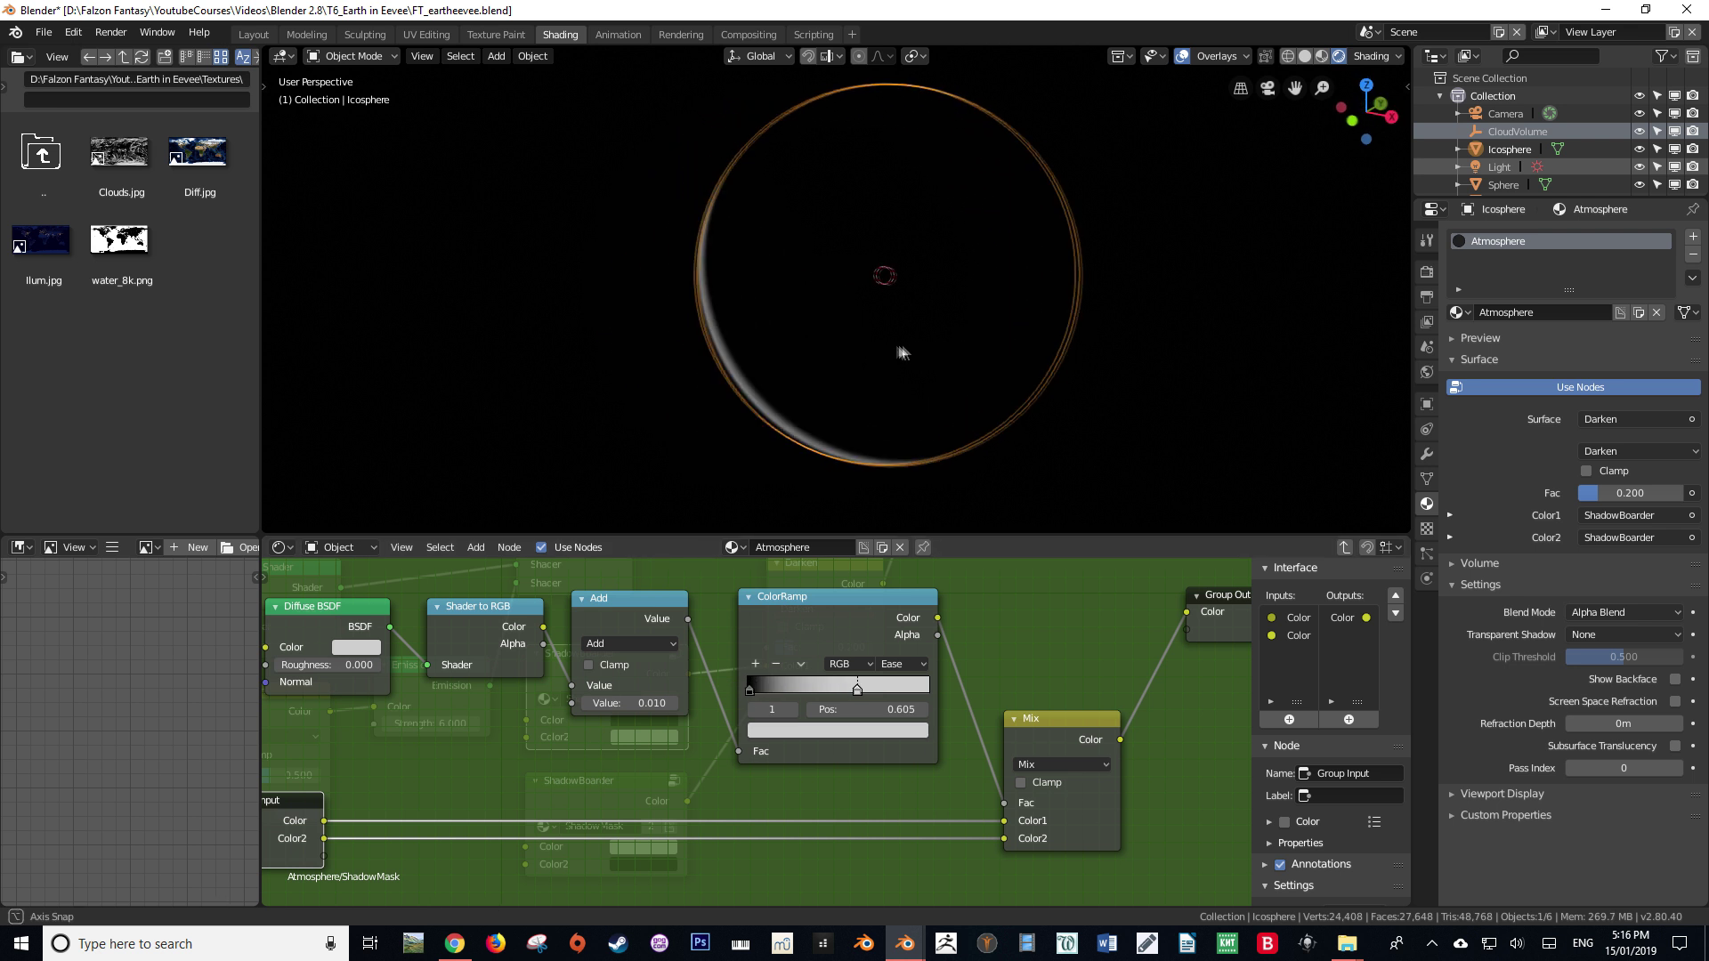
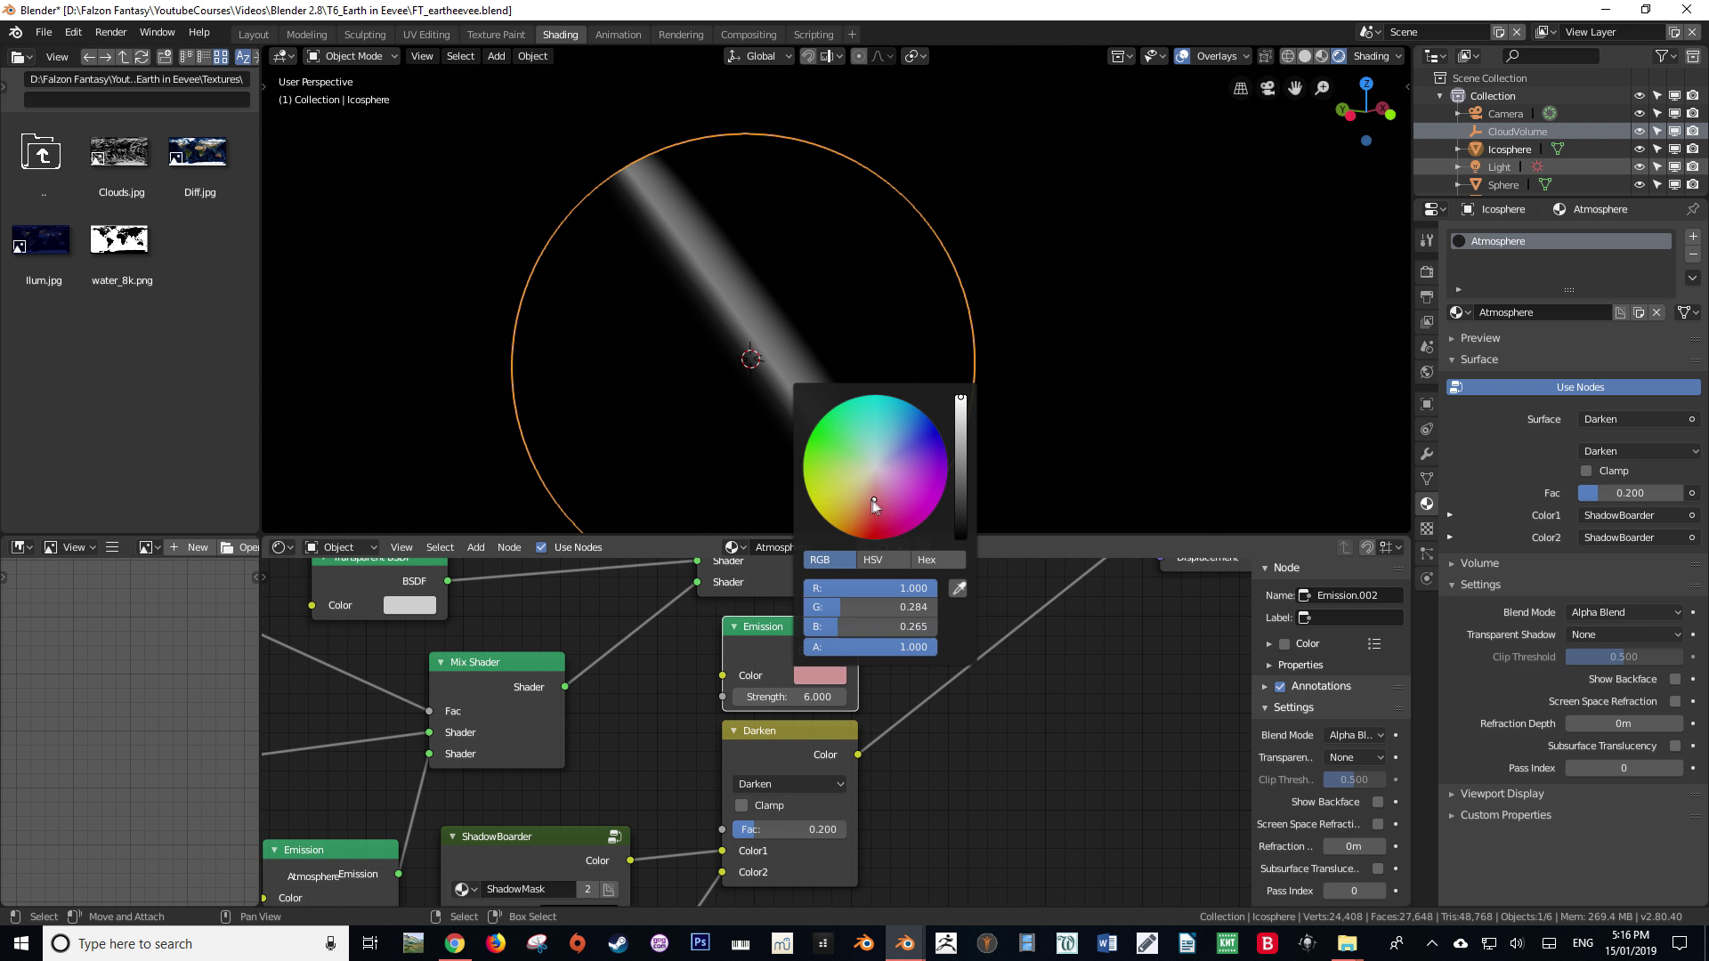
# Insert a Mix Shader node on the link between the lower Darken node and the Material Output.
pyautogui.moveTo(802, 683); pyautogui.dragTo(608, 686, button='middle')
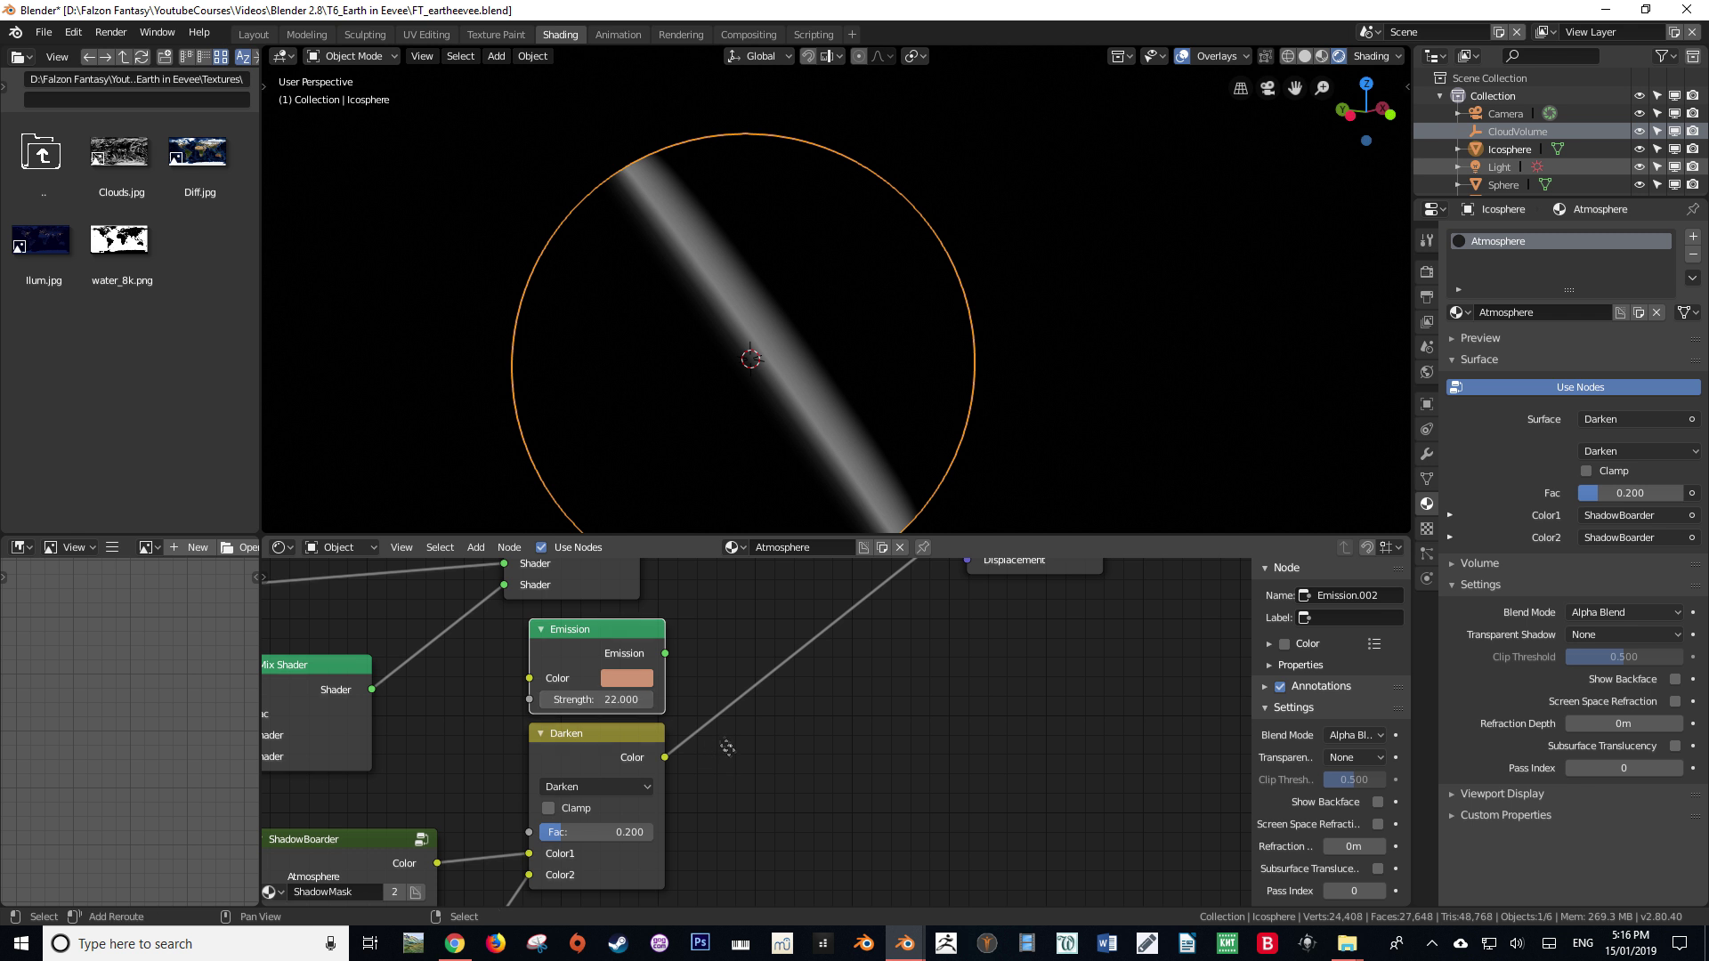
pyautogui.moveTo(727, 747); pyautogui.dragTo(737, 764, button='middle')
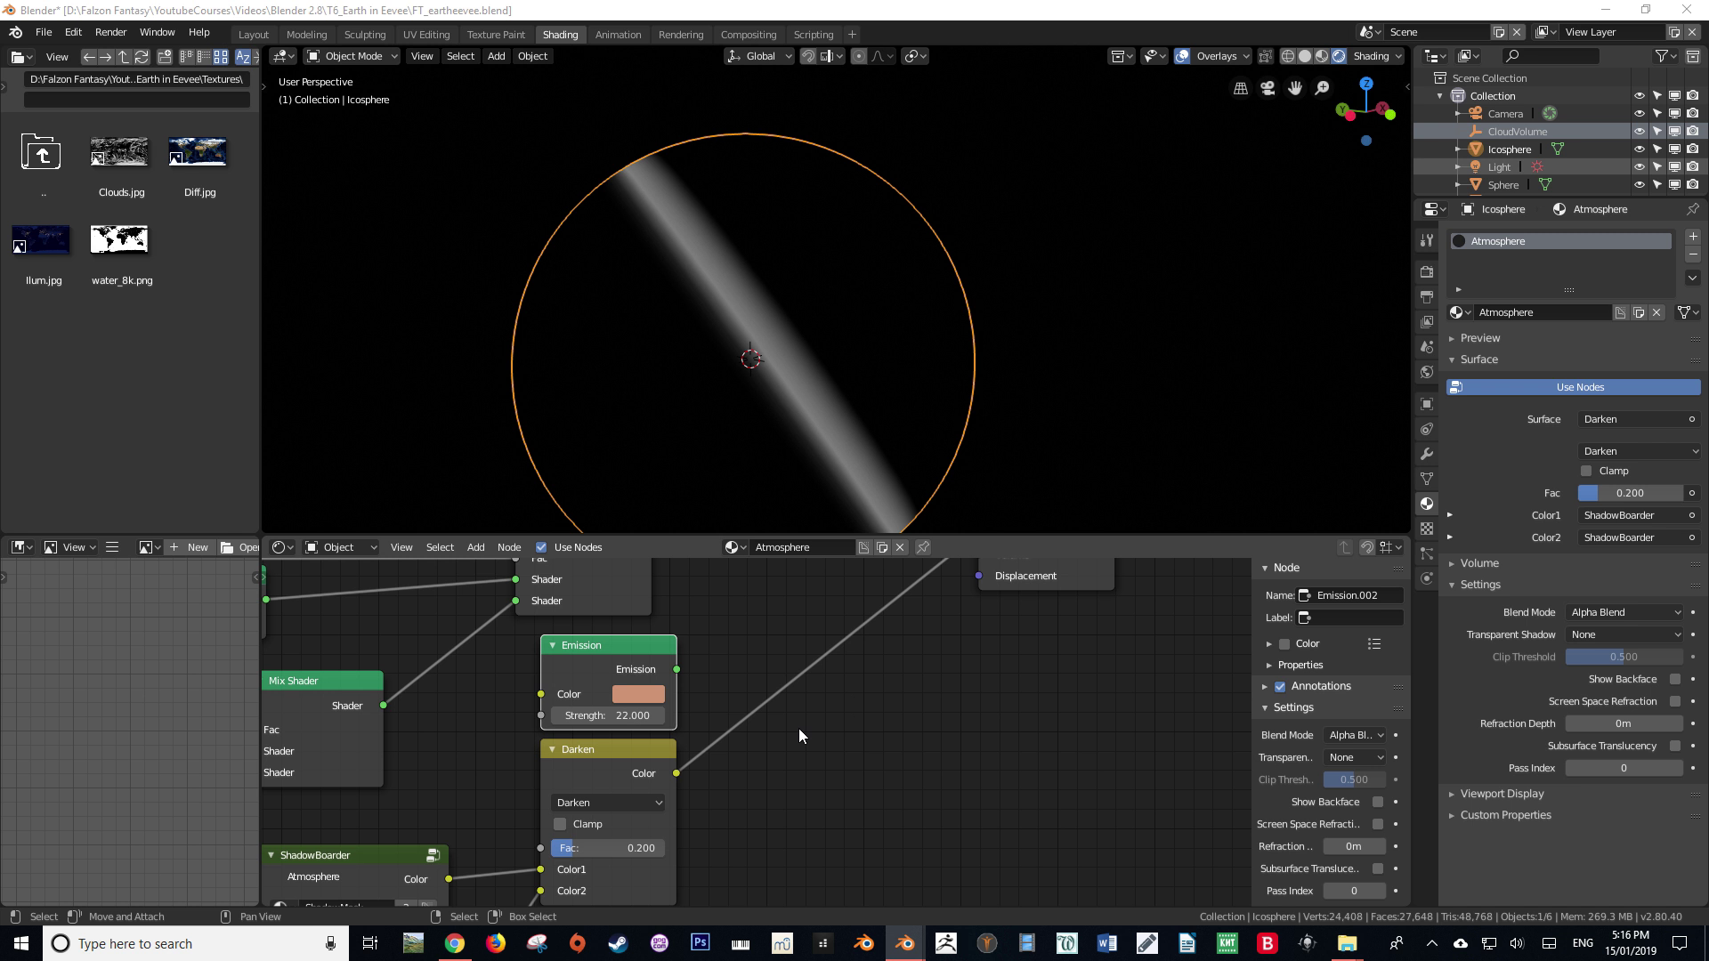
pyautogui.hotkey('shift', 'a')
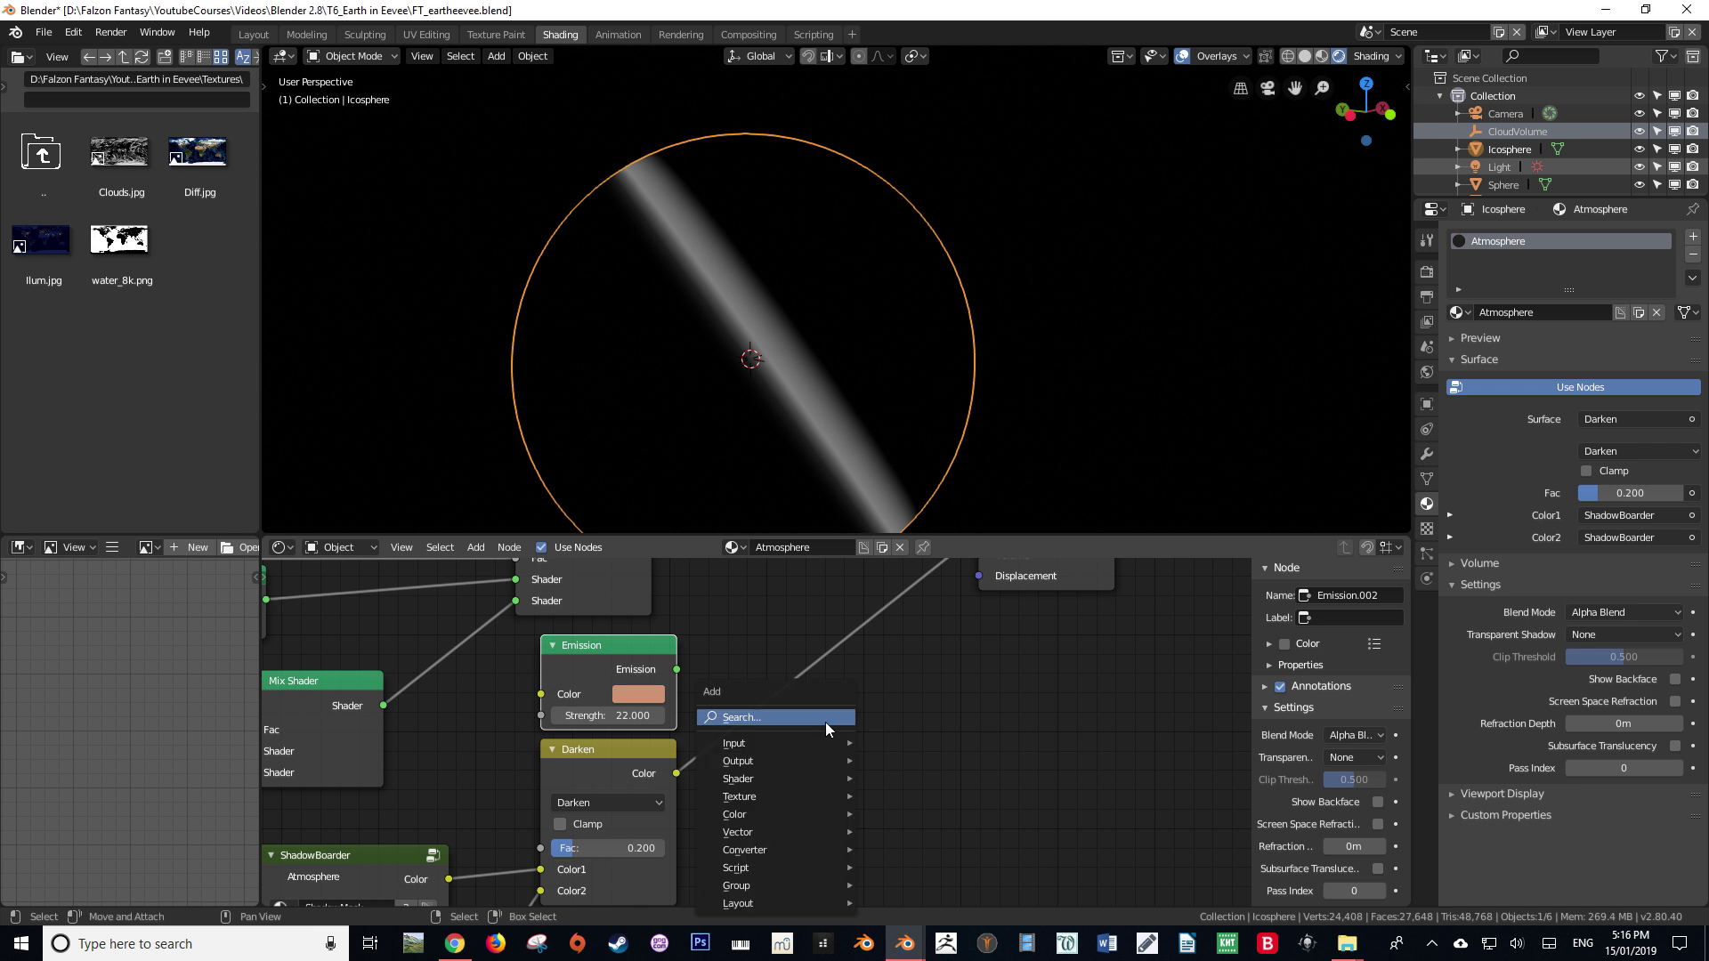
pyautogui.click(825, 723)
pyautogui.write('mix')
pyautogui.press('Return')
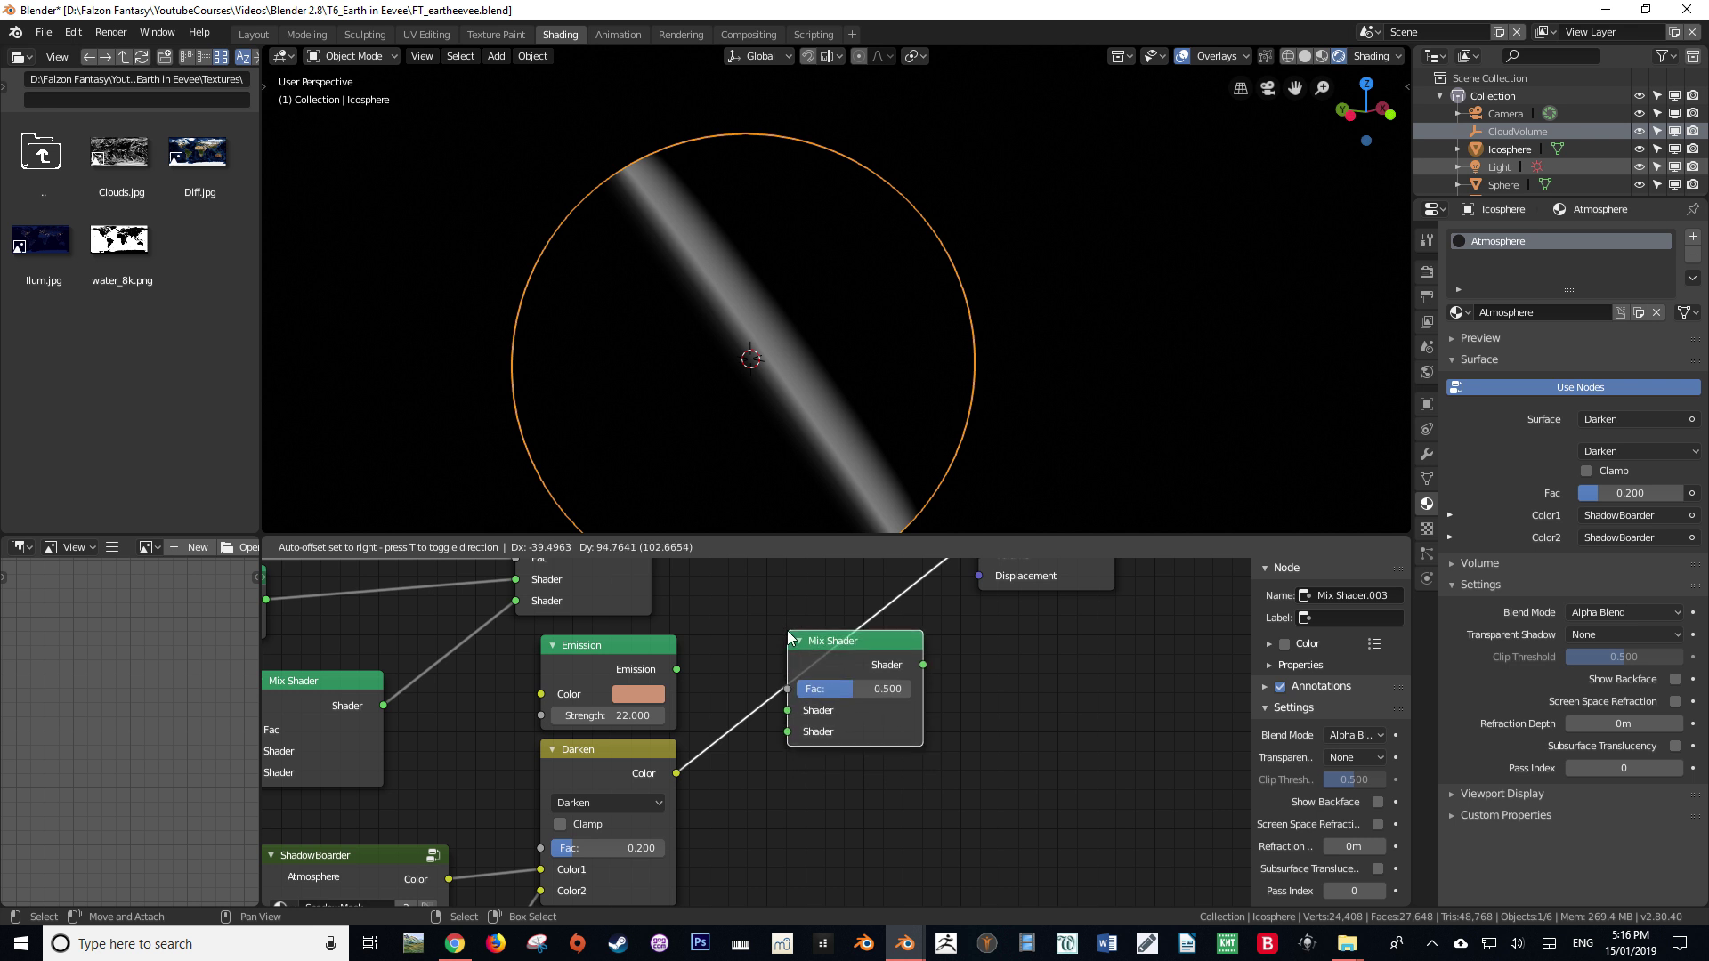
pyautogui.click(788, 637)
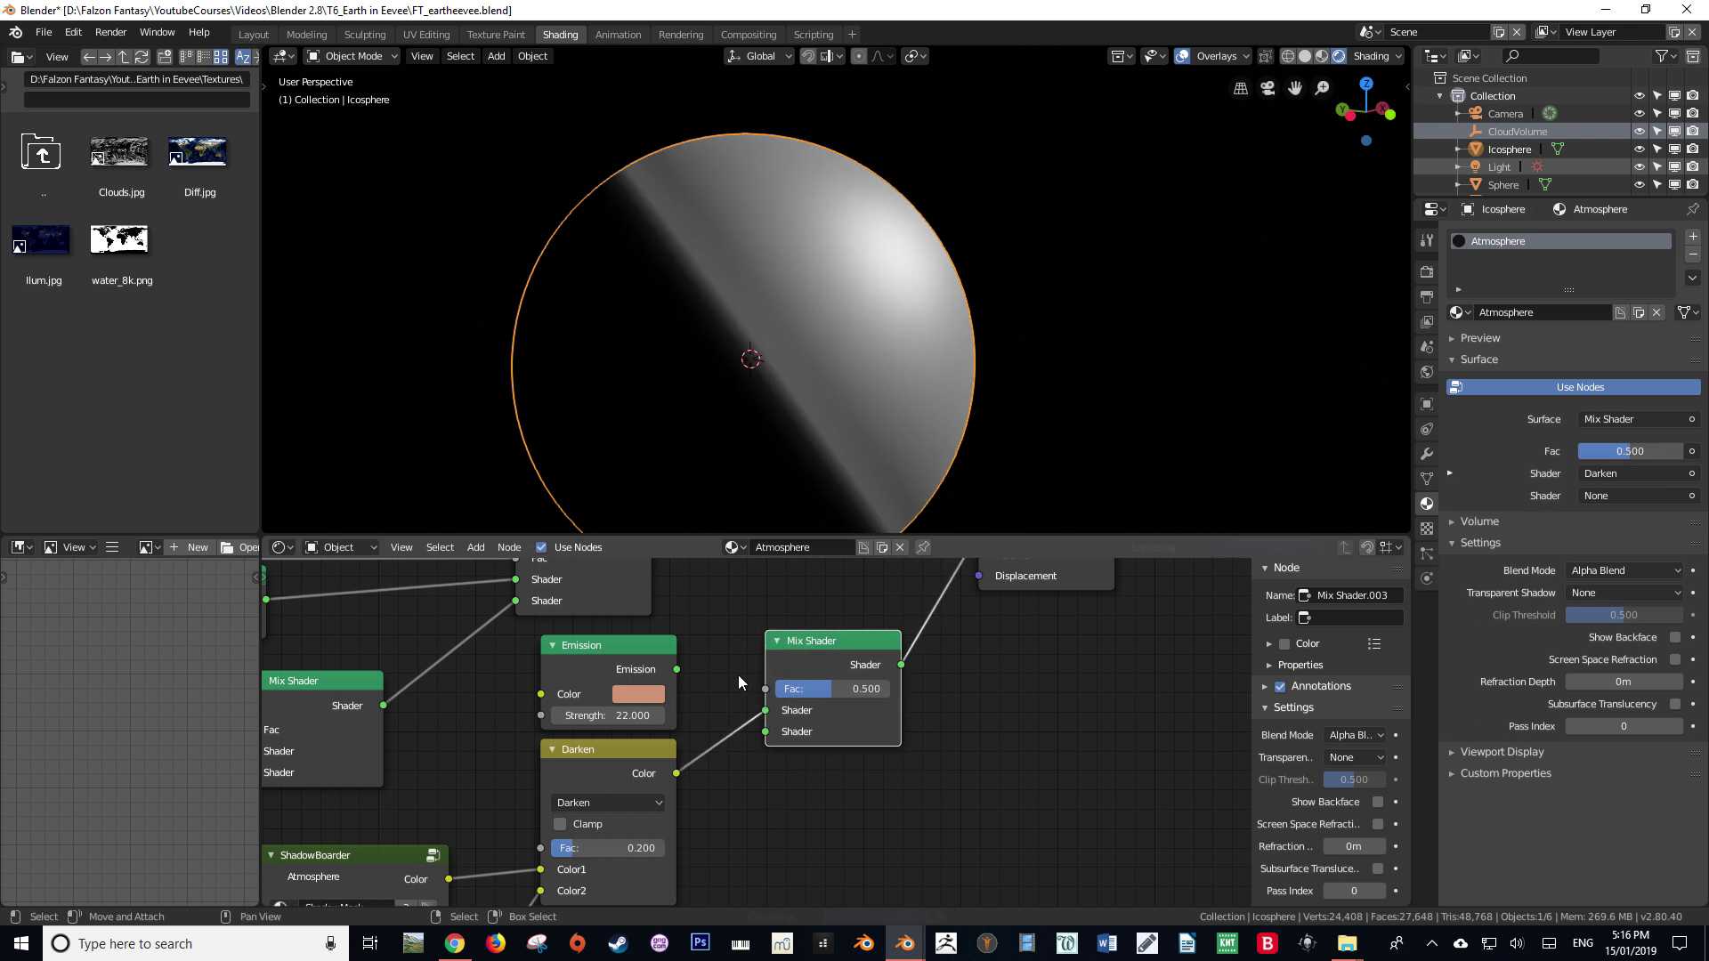
# Connect the upper Mix Shader to the new Mix Shader's first Shader input and the salmon Emission to its second.
pyautogui.scroll(-3, 739, 674)
pyautogui.scroll(2, 729, 645)
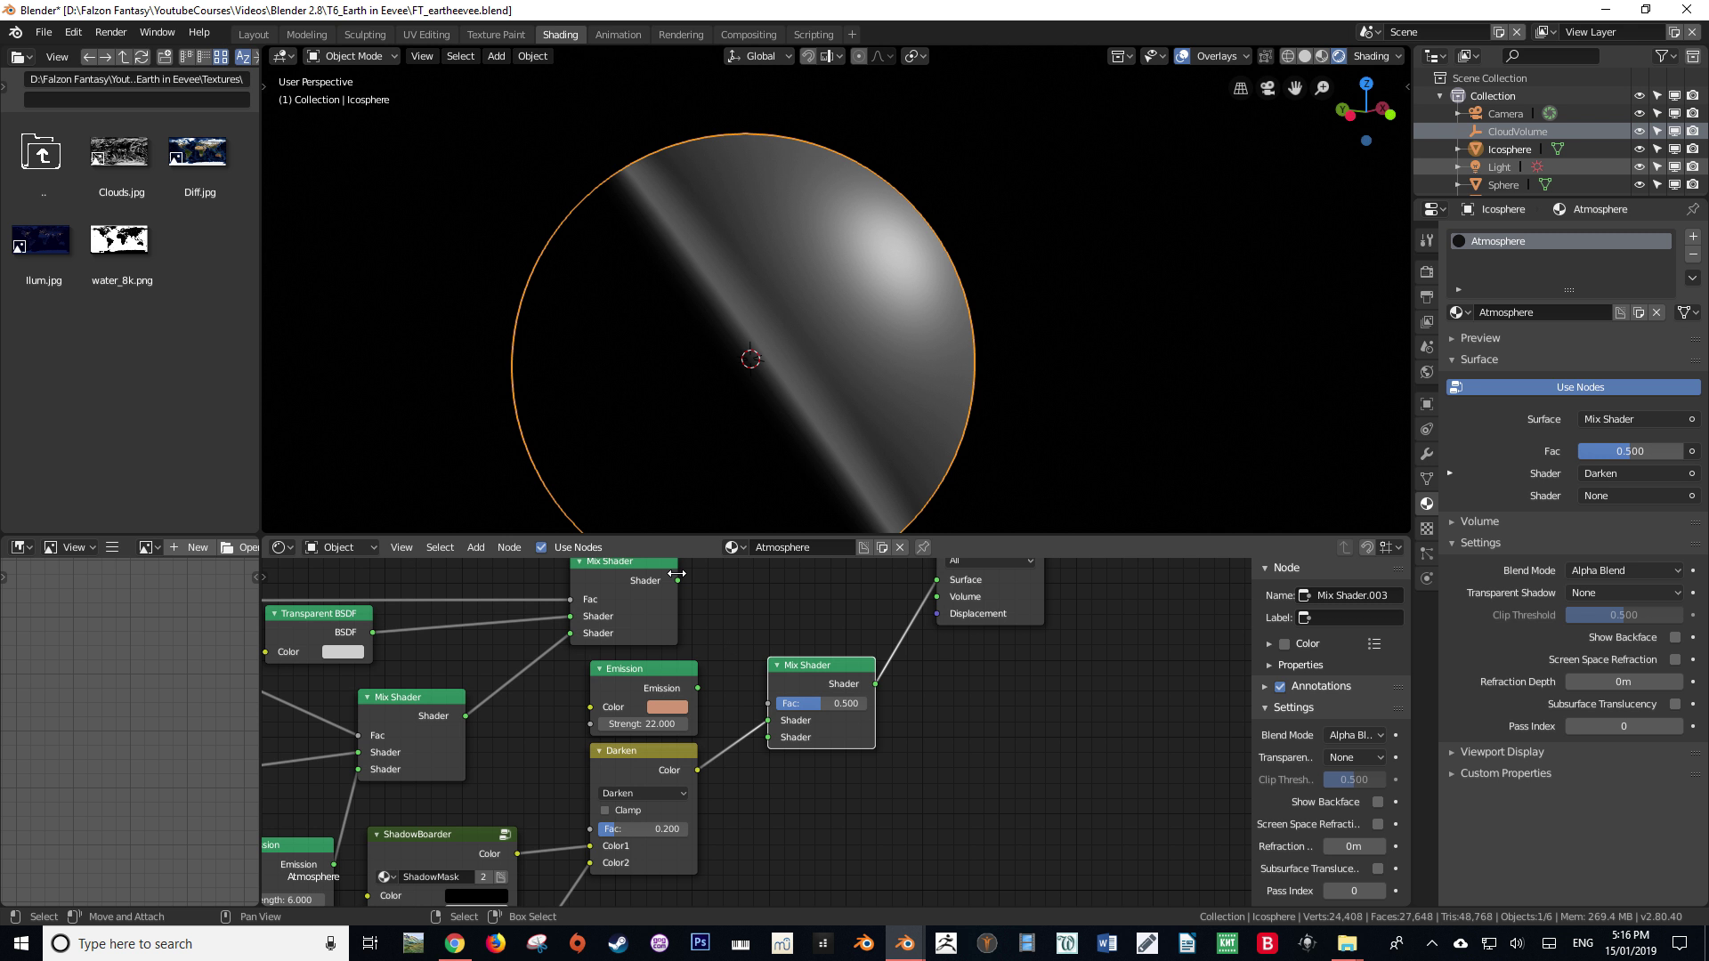
pyautogui.moveTo(729, 605); pyautogui.dragTo(712, 659, button='middle')
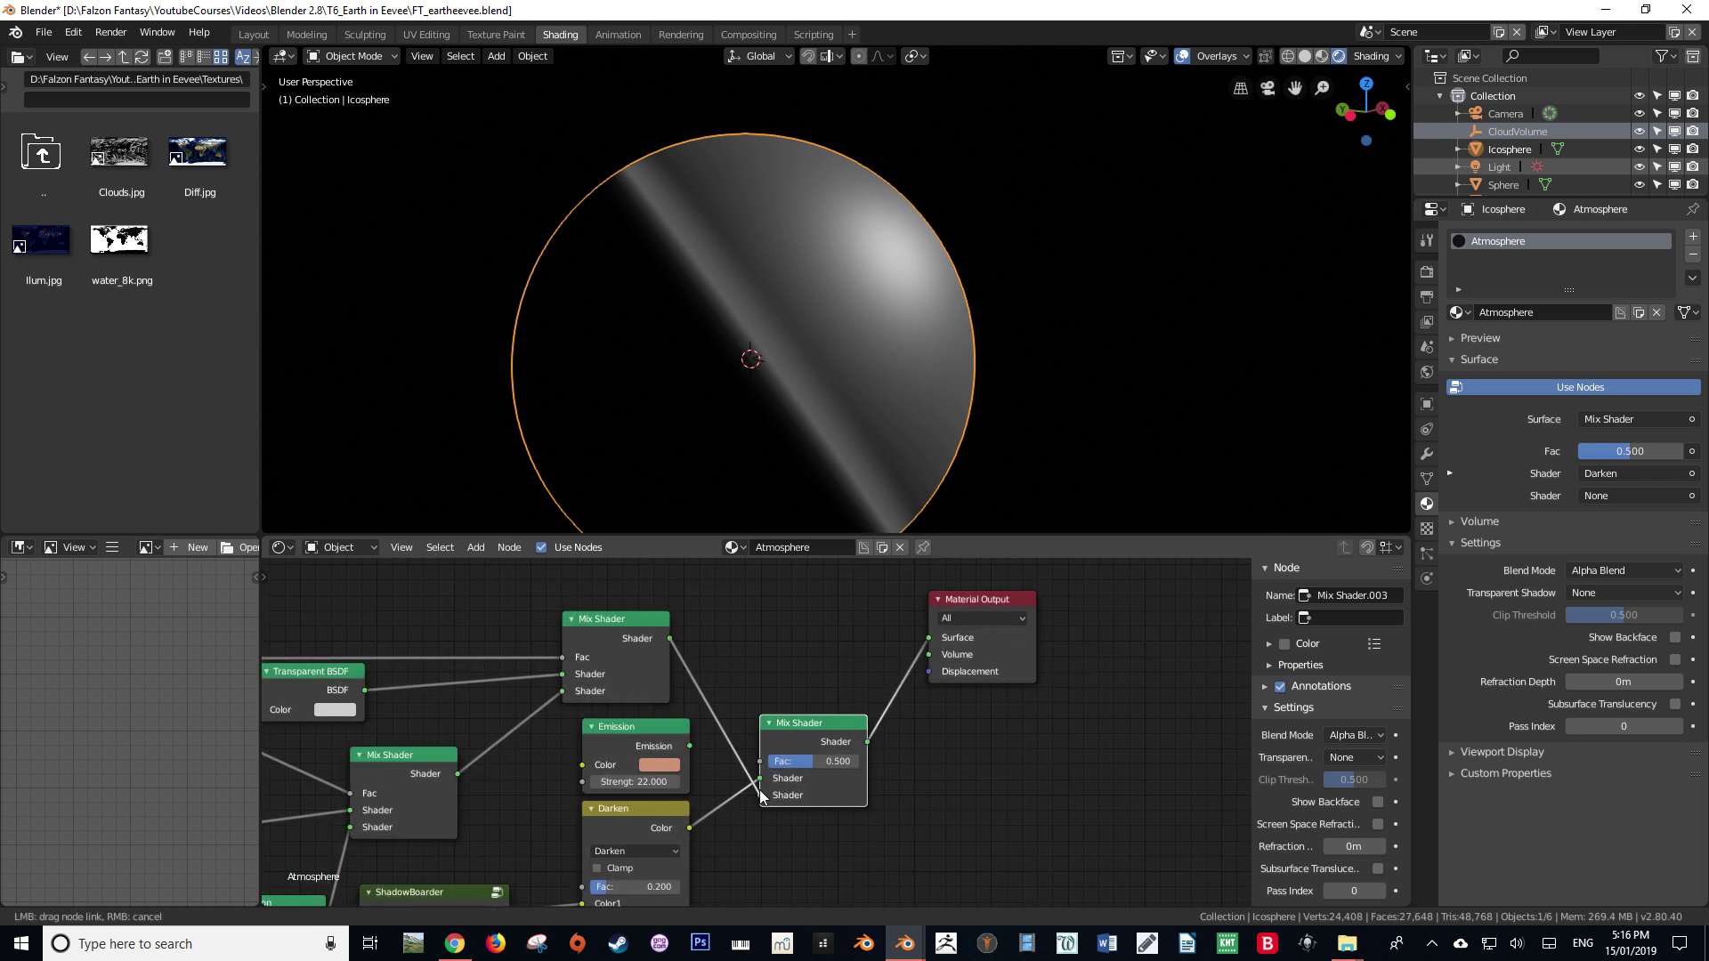
pyautogui.moveTo(760, 777); pyautogui.dragTo(760, 777)
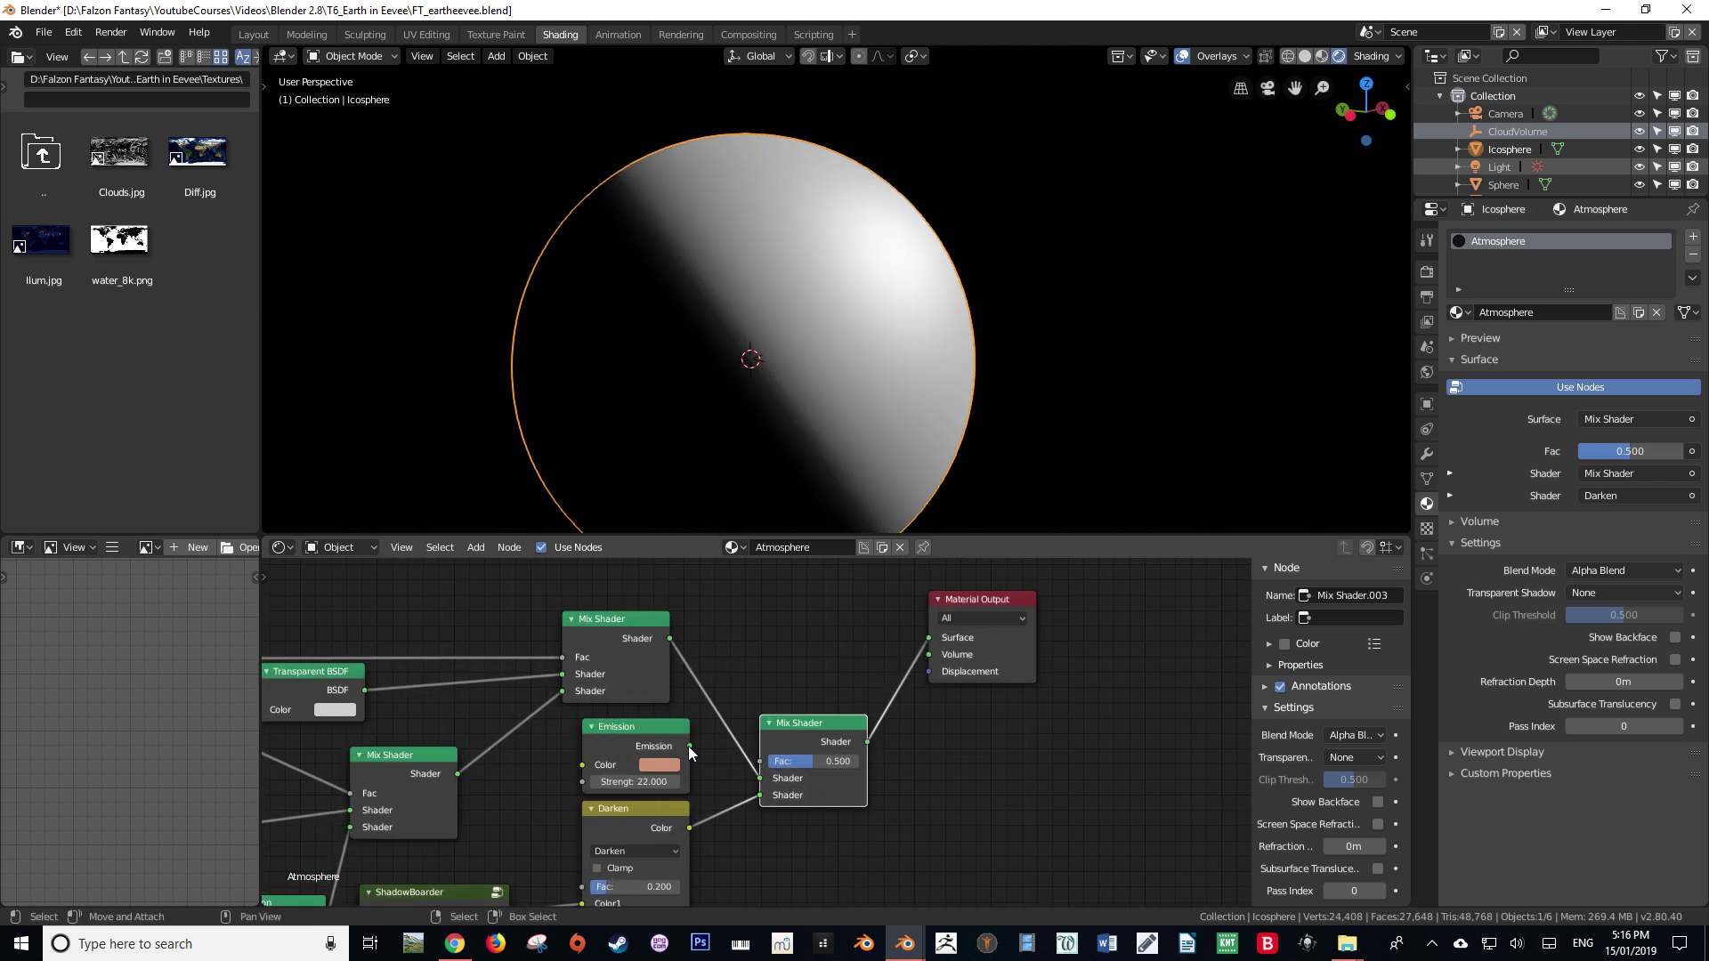
pyautogui.moveTo(701, 772); pyautogui.dragTo(767, 785)
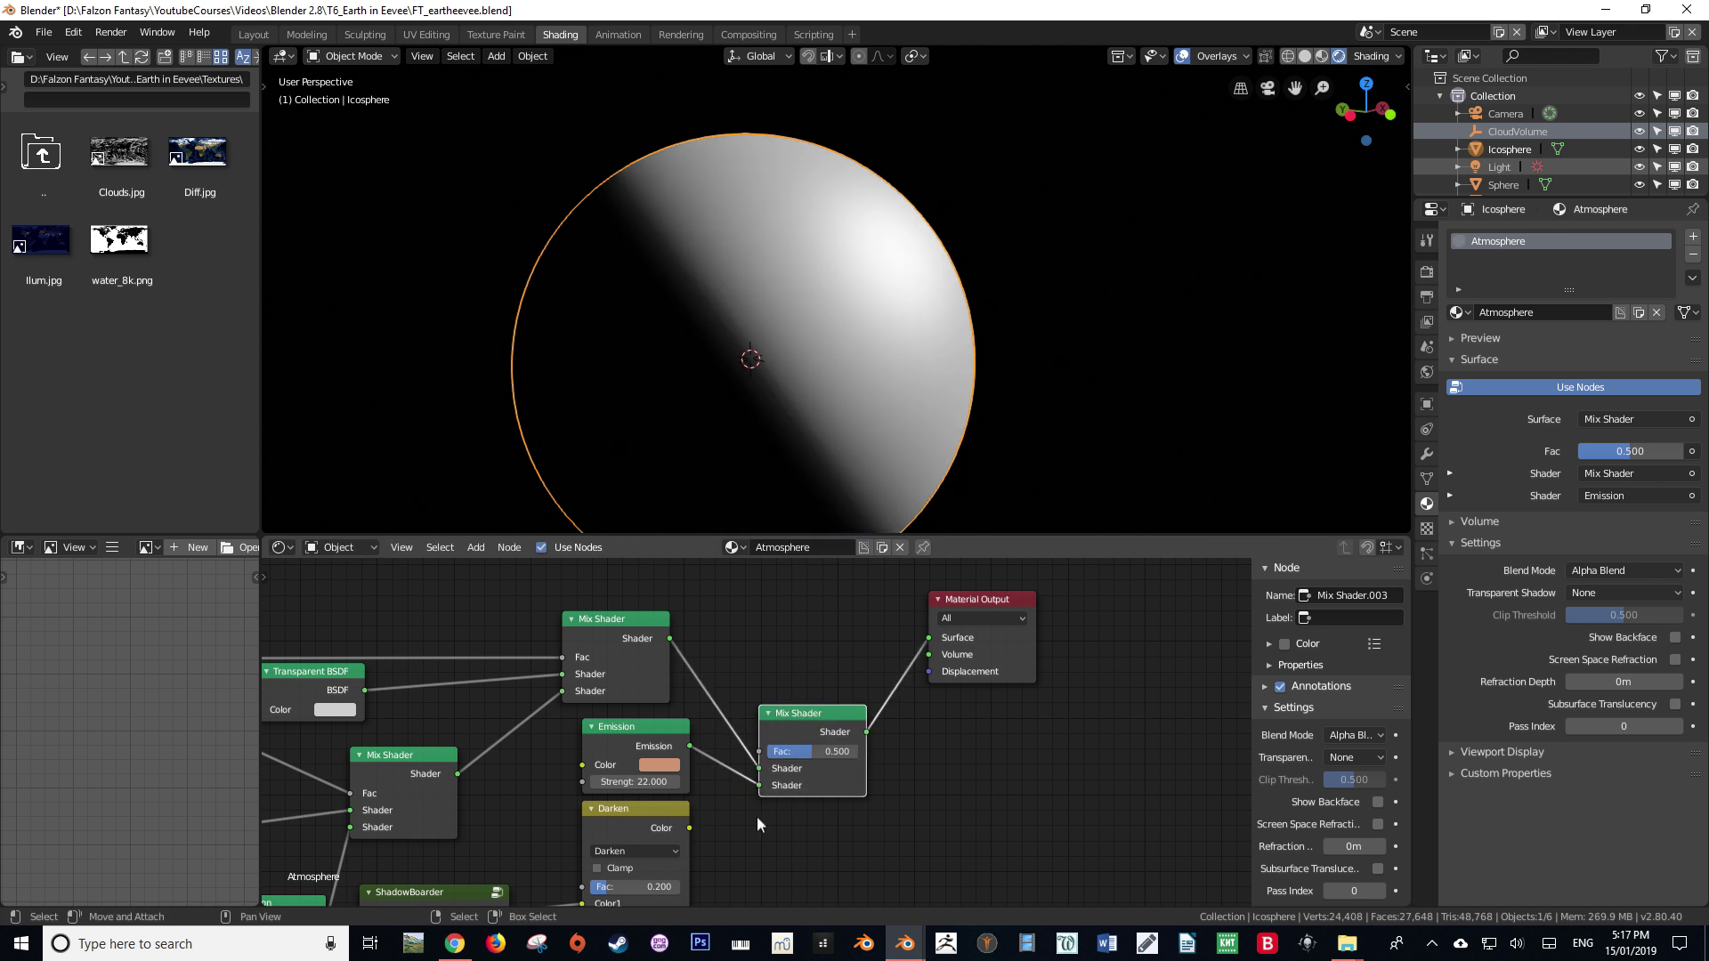
# Move the Material Output farther away and insert a duplicate of the new Mix Shader on the link leading to it.
pyautogui.moveTo(828, 412); pyautogui.dragTo(783, 445, button='middle')
pyautogui.moveTo(992, 592); pyautogui.dragTo(836, 605, button='middle')
pyautogui.moveTo(824, 628); pyautogui.dragTo(955, 594)
pyautogui.scroll(-5, 759, 714)
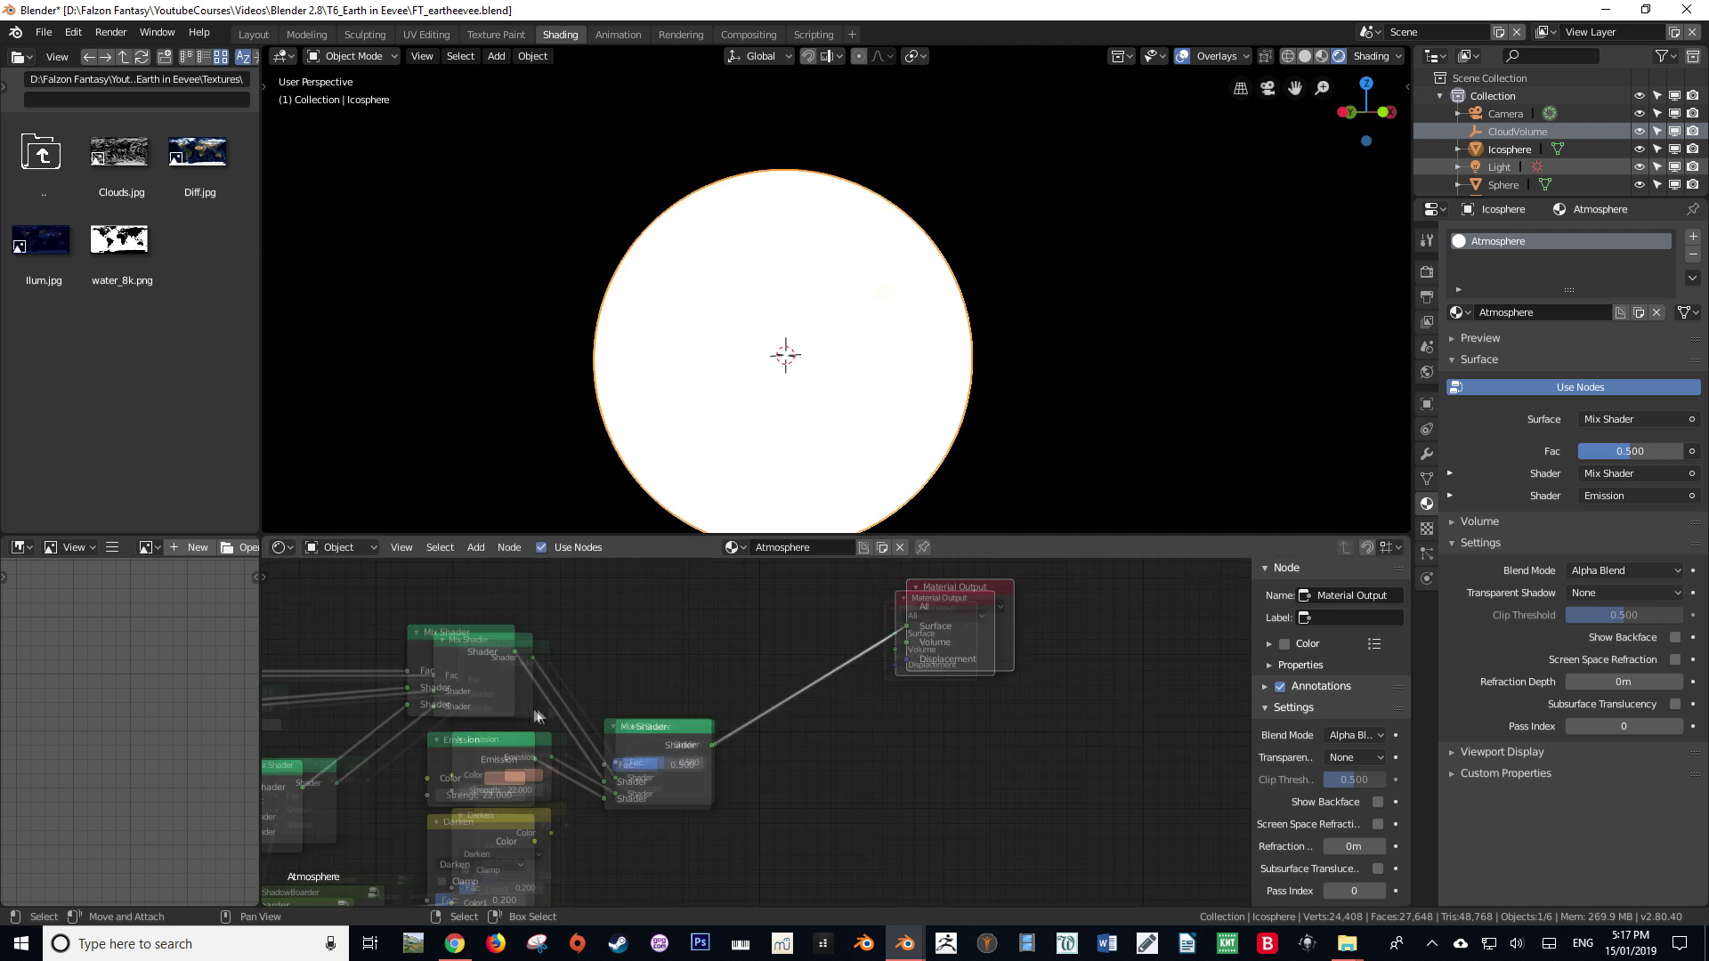
pyautogui.scroll(3, 759, 714)
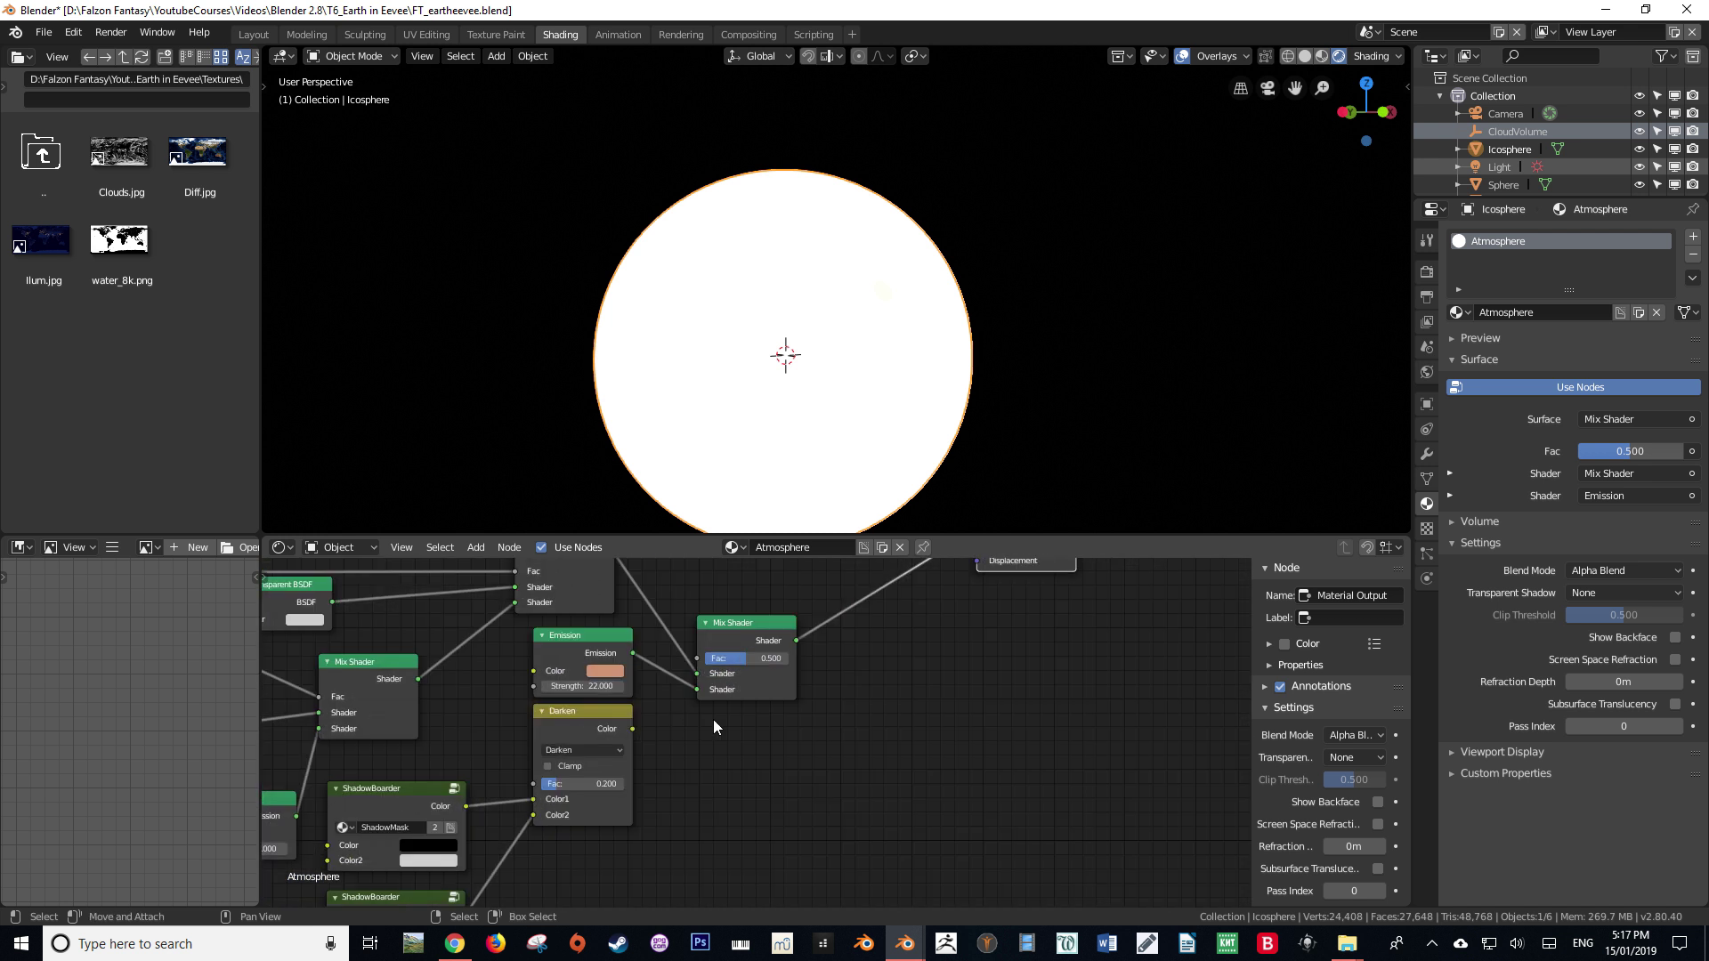
pyautogui.click(760, 634)
pyautogui.hotkey('shift', 'd')
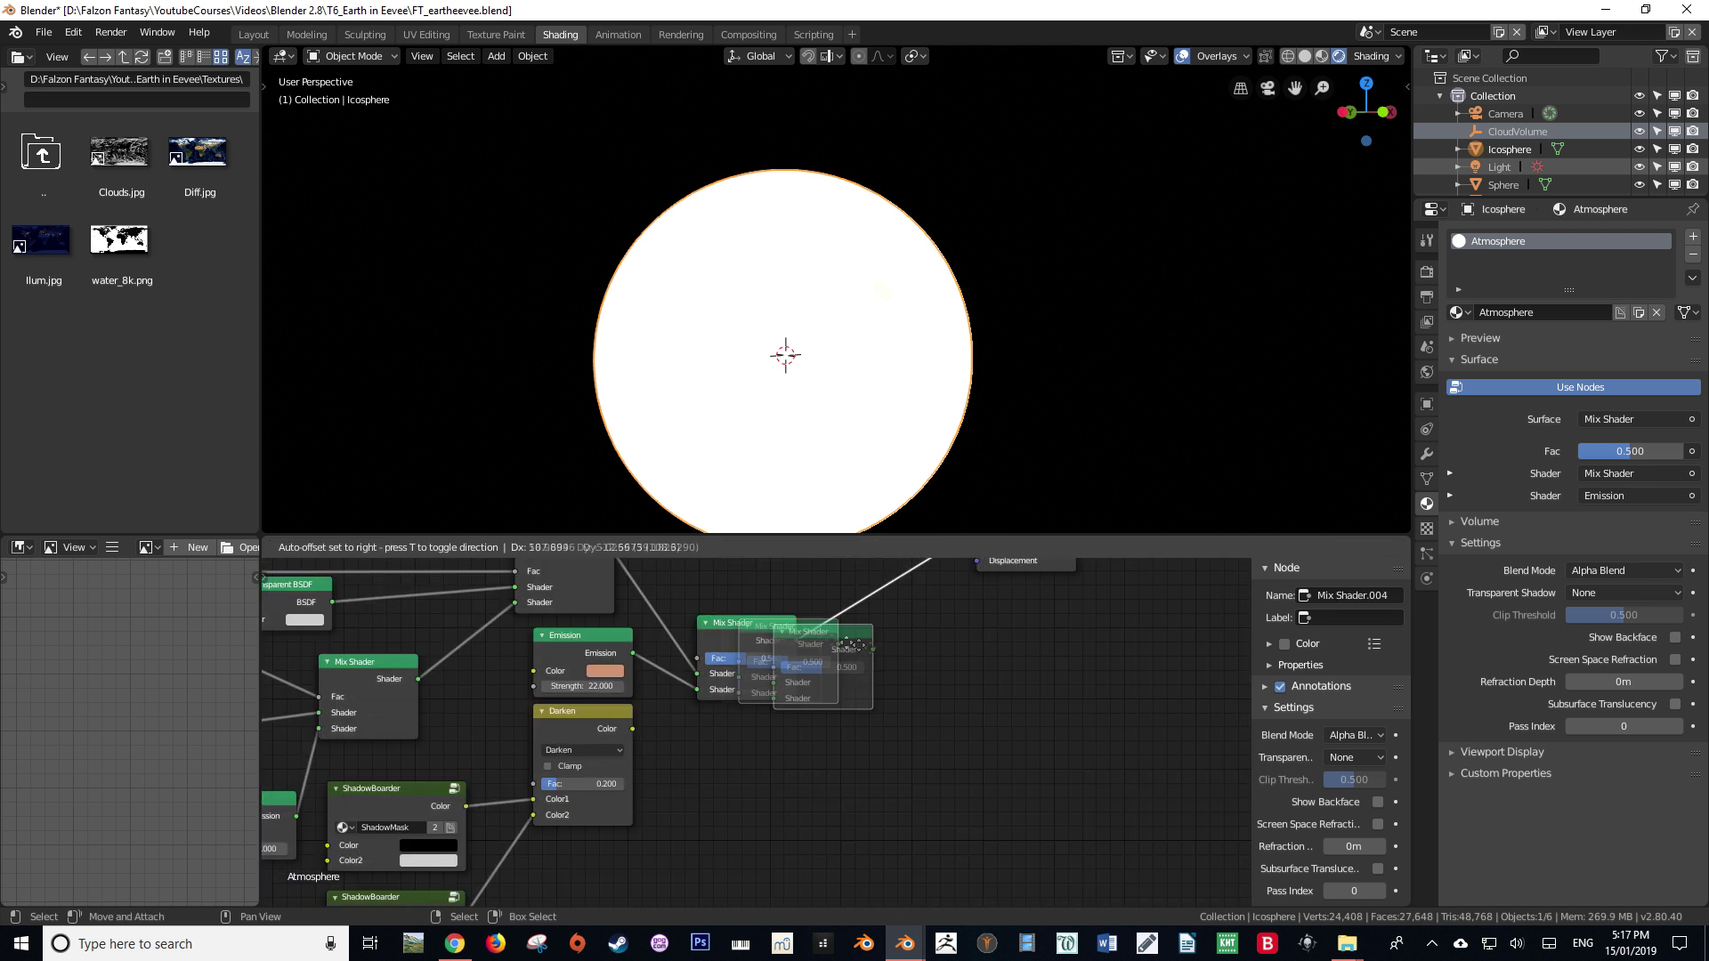
pyautogui.click(906, 605)
pyautogui.moveTo(918, 668); pyautogui.dragTo(934, 689)
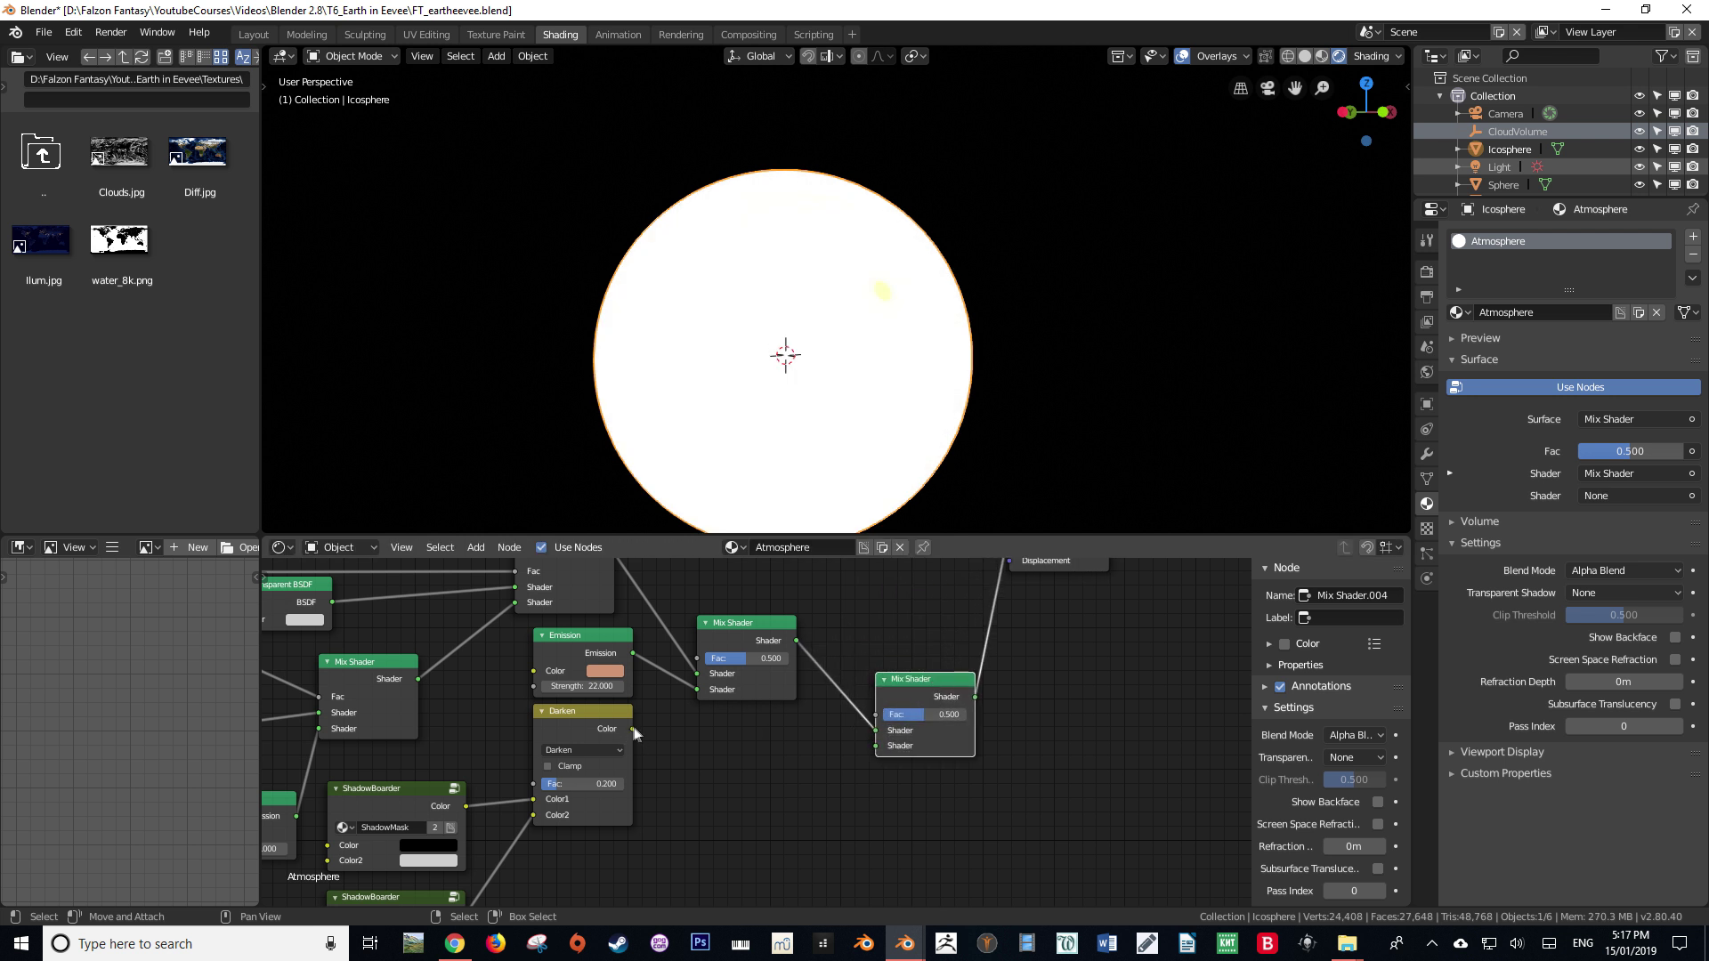
# Connect the Darken node's Color to the duplicated Mix Shader's Fac and move its incoming shader link to the second Shader input.
pyautogui.moveTo(633, 729); pyautogui.dragTo(726, 731)
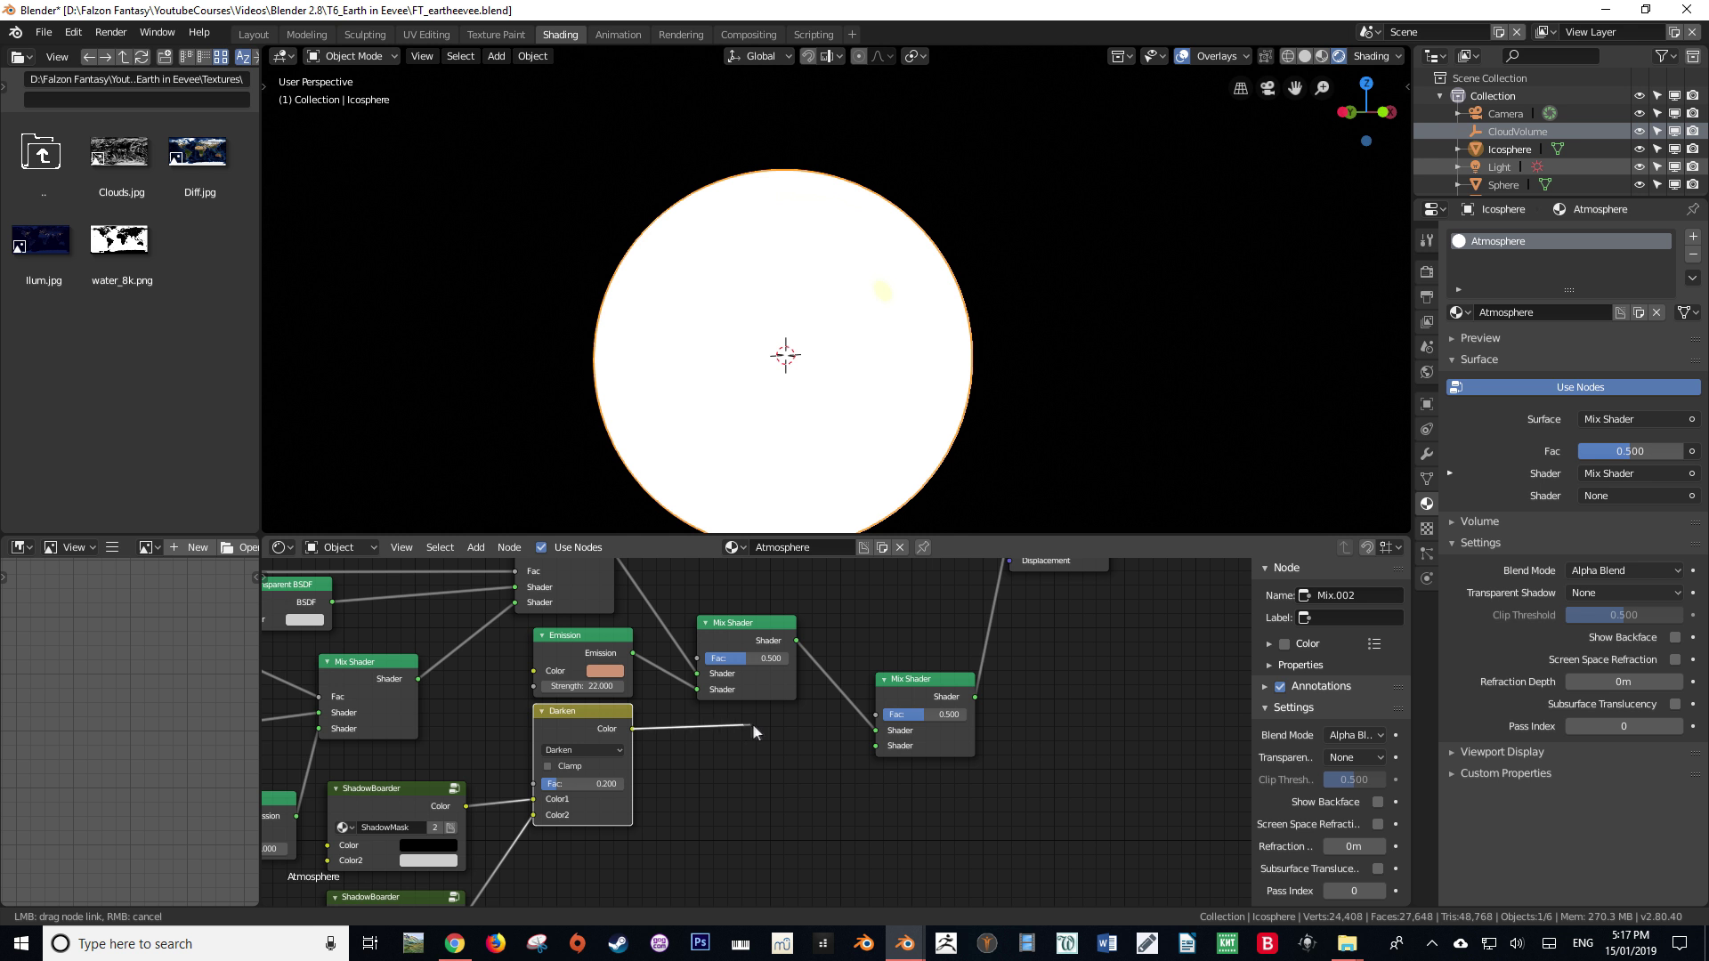
pyautogui.moveTo(872, 719); pyautogui.dragTo(874, 717)
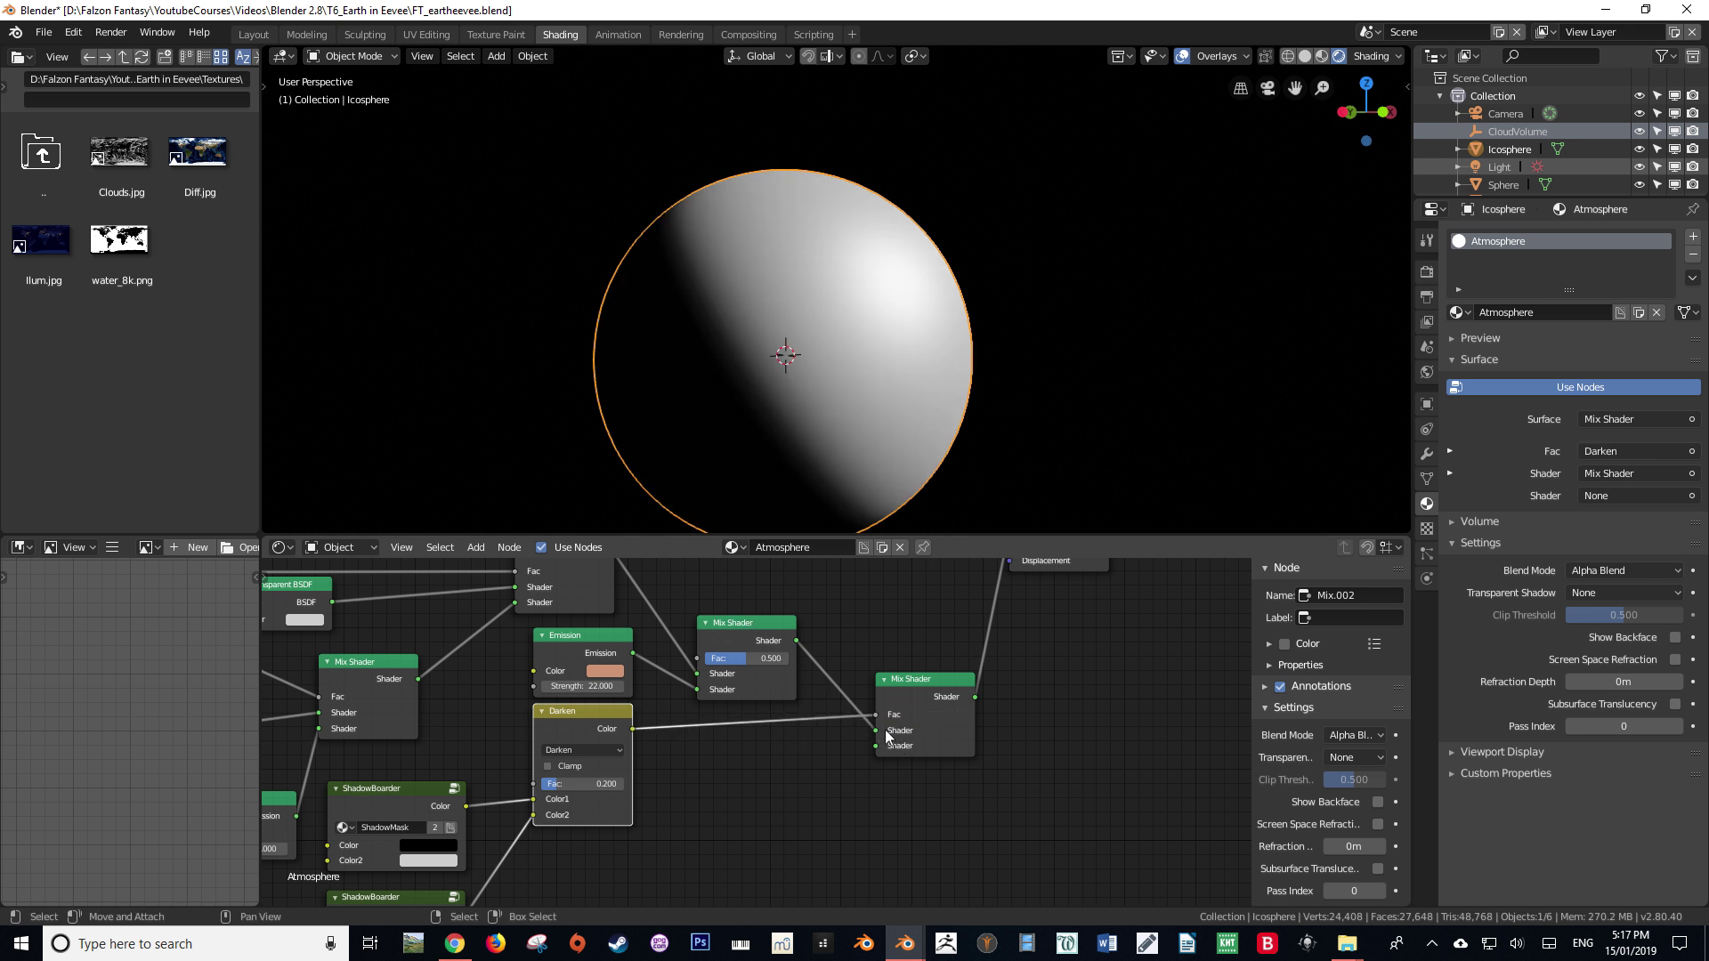
pyautogui.moveTo(880, 731); pyautogui.dragTo(879, 747)
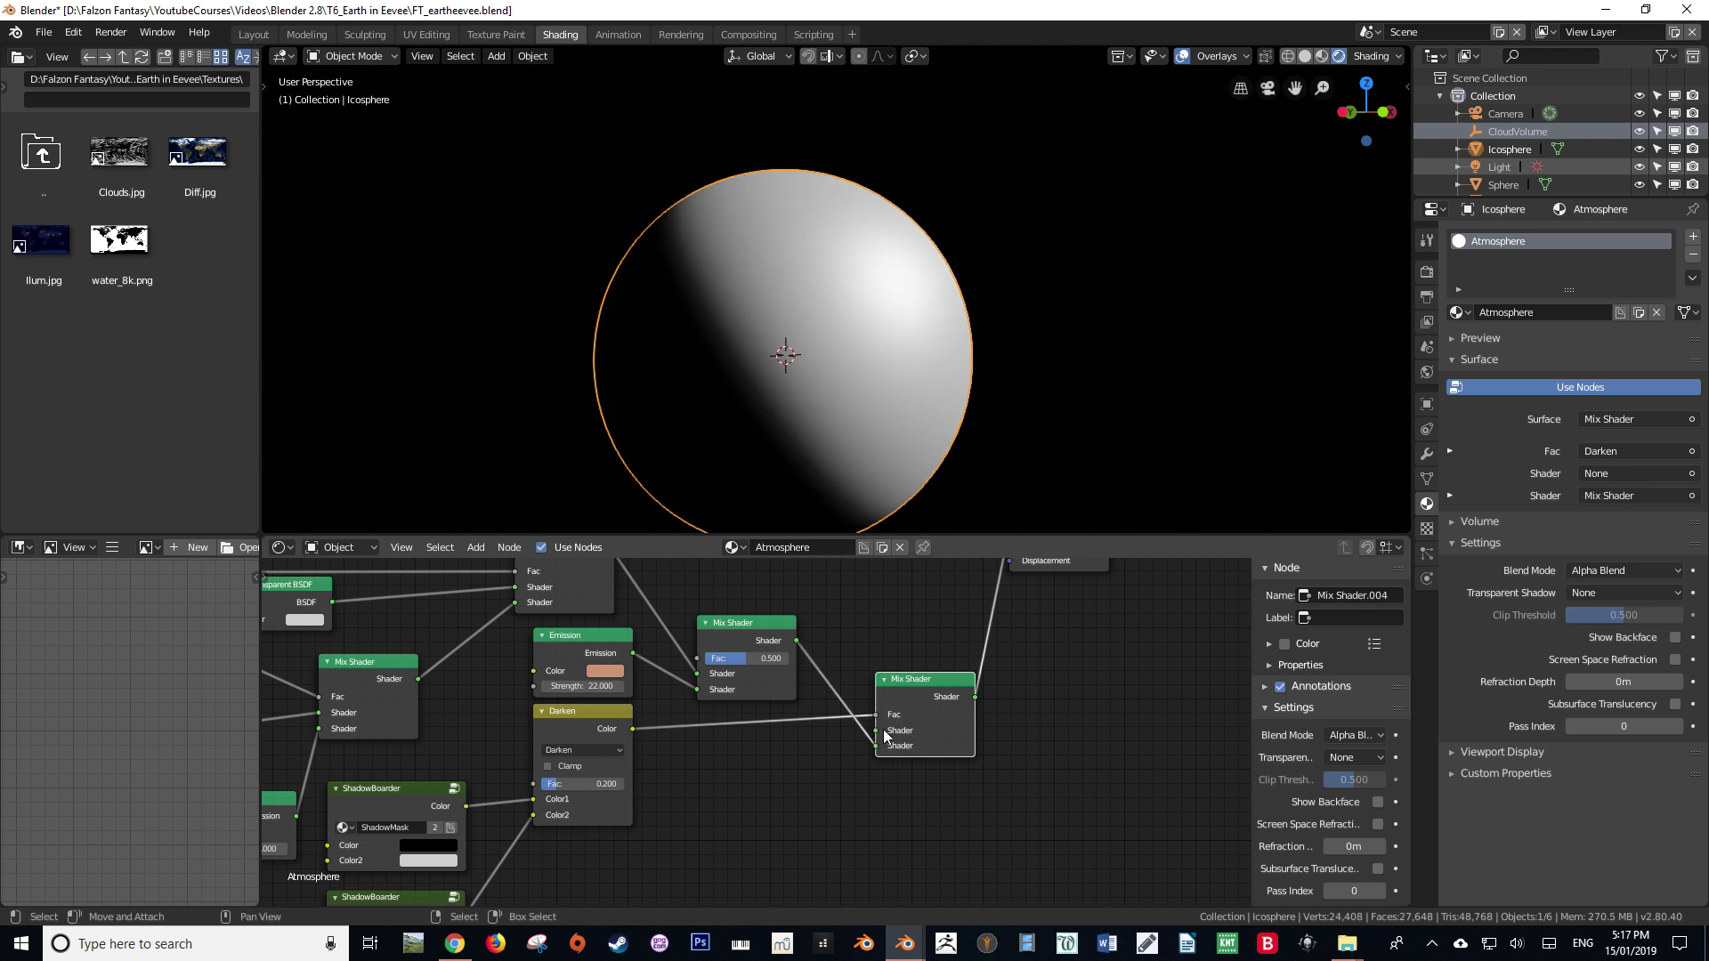
# Set the salmon Emission node's Strength to 2.000.
pyautogui.moveTo(783, 419)
pyautogui.mouseDown(button='middle')
pyautogui.moveTo(868, 420)
pyautogui.moveTo(919, 386)
pyautogui.moveTo(890, 377)
pyautogui.moveTo(909, 386)
pyautogui.moveTo(914, 429)
pyautogui.moveTo(920, 393)
pyautogui.mouseUp(button='middle')
pyautogui.scroll(3, 920, 392)
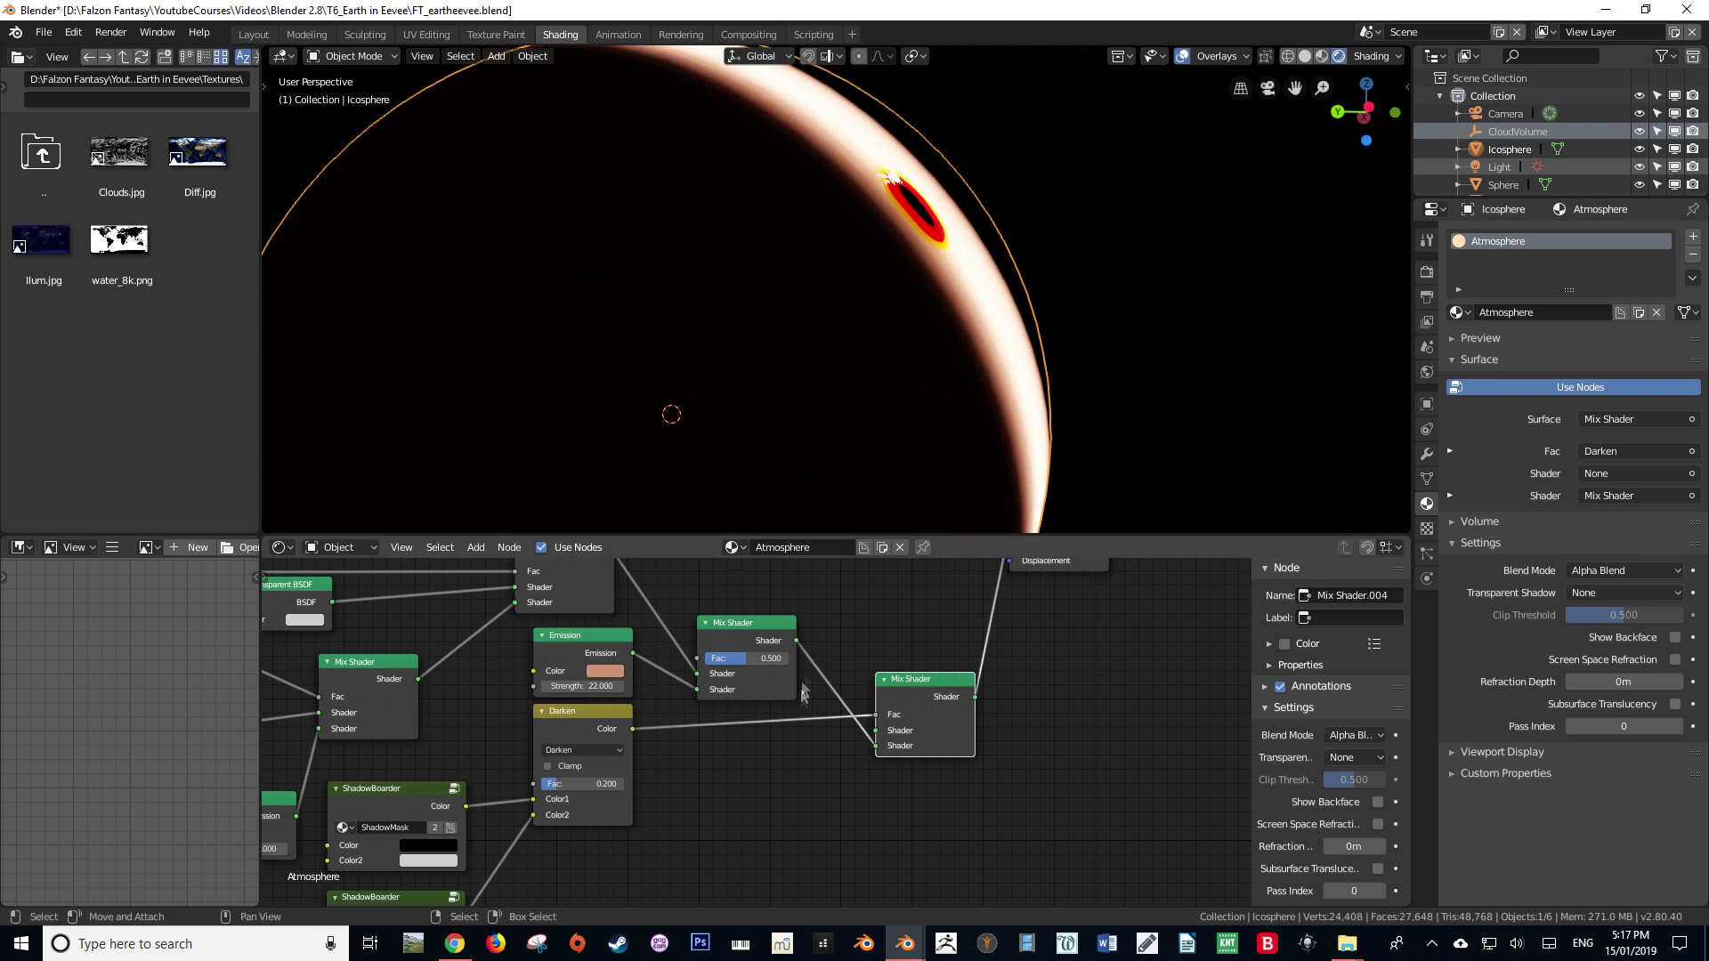
pyautogui.scroll(2, 824, 696)
pyautogui.keyDown('shift'); pyautogui.scroll(2, 824, 696); pyautogui.keyUp('shift')
pyautogui.moveTo(917, 411)
pyautogui.mouseDown(button='middle')
pyautogui.moveTo(847, 435)
pyautogui.moveTo(884, 399)
pyautogui.moveTo(923, 409)
pyautogui.moveTo(894, 420)
pyautogui.mouseUp(button='middle')
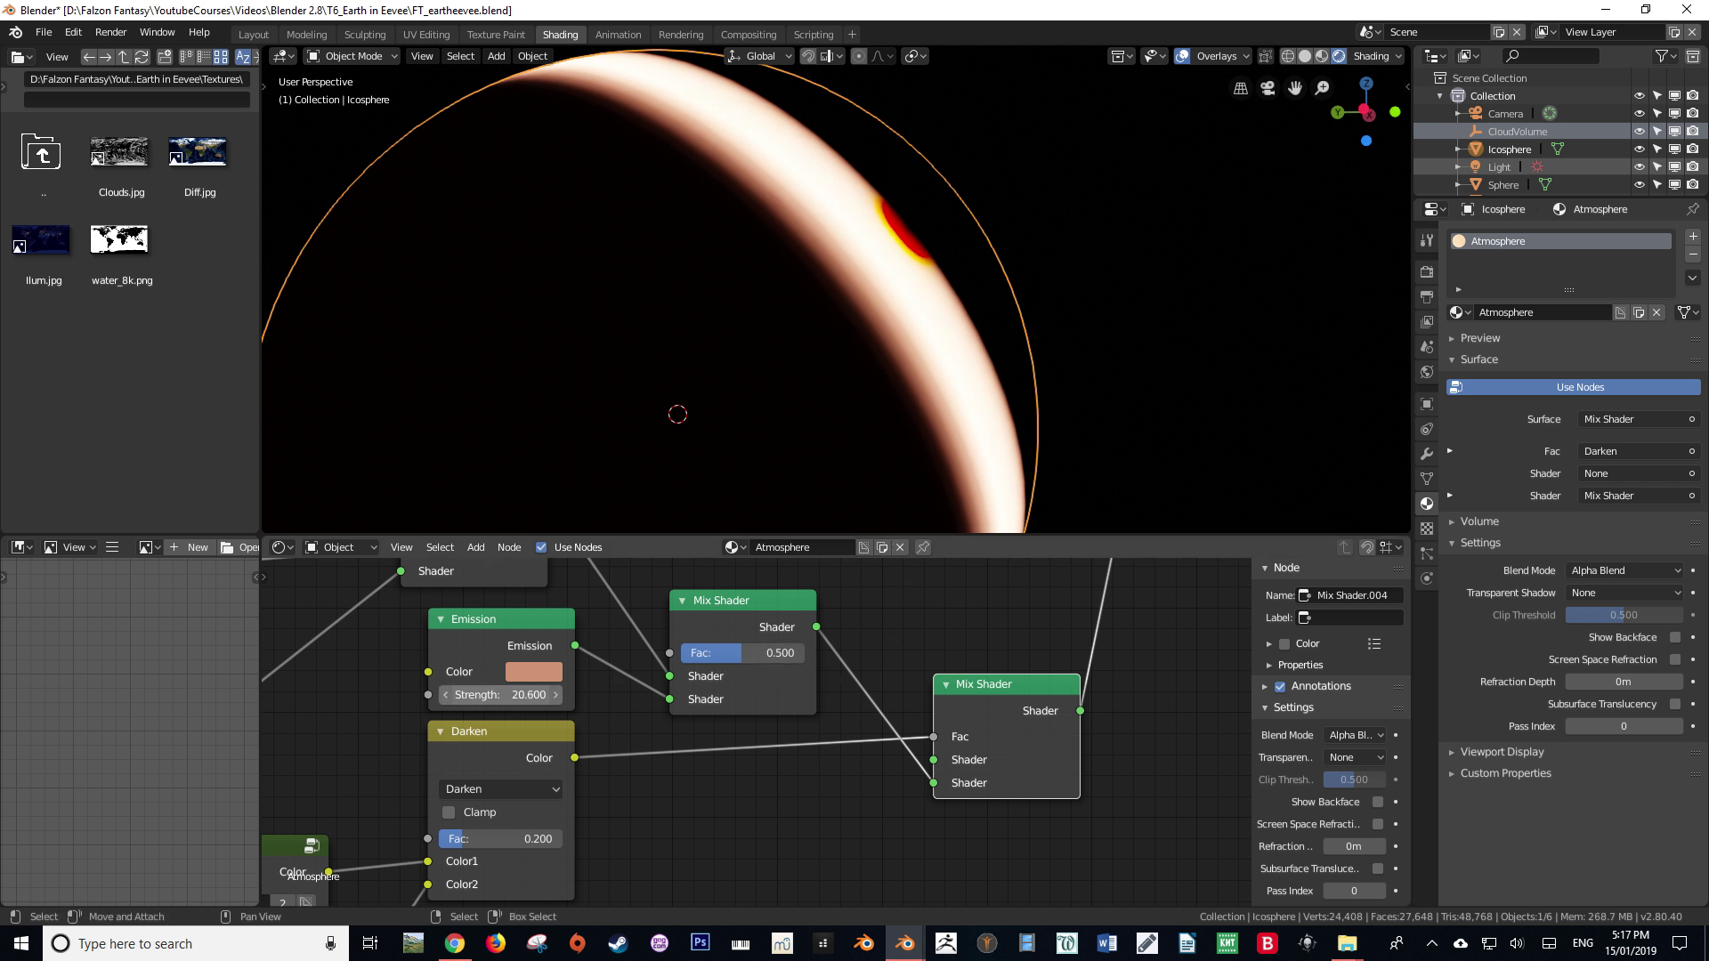
pyautogui.press('BackSpace')
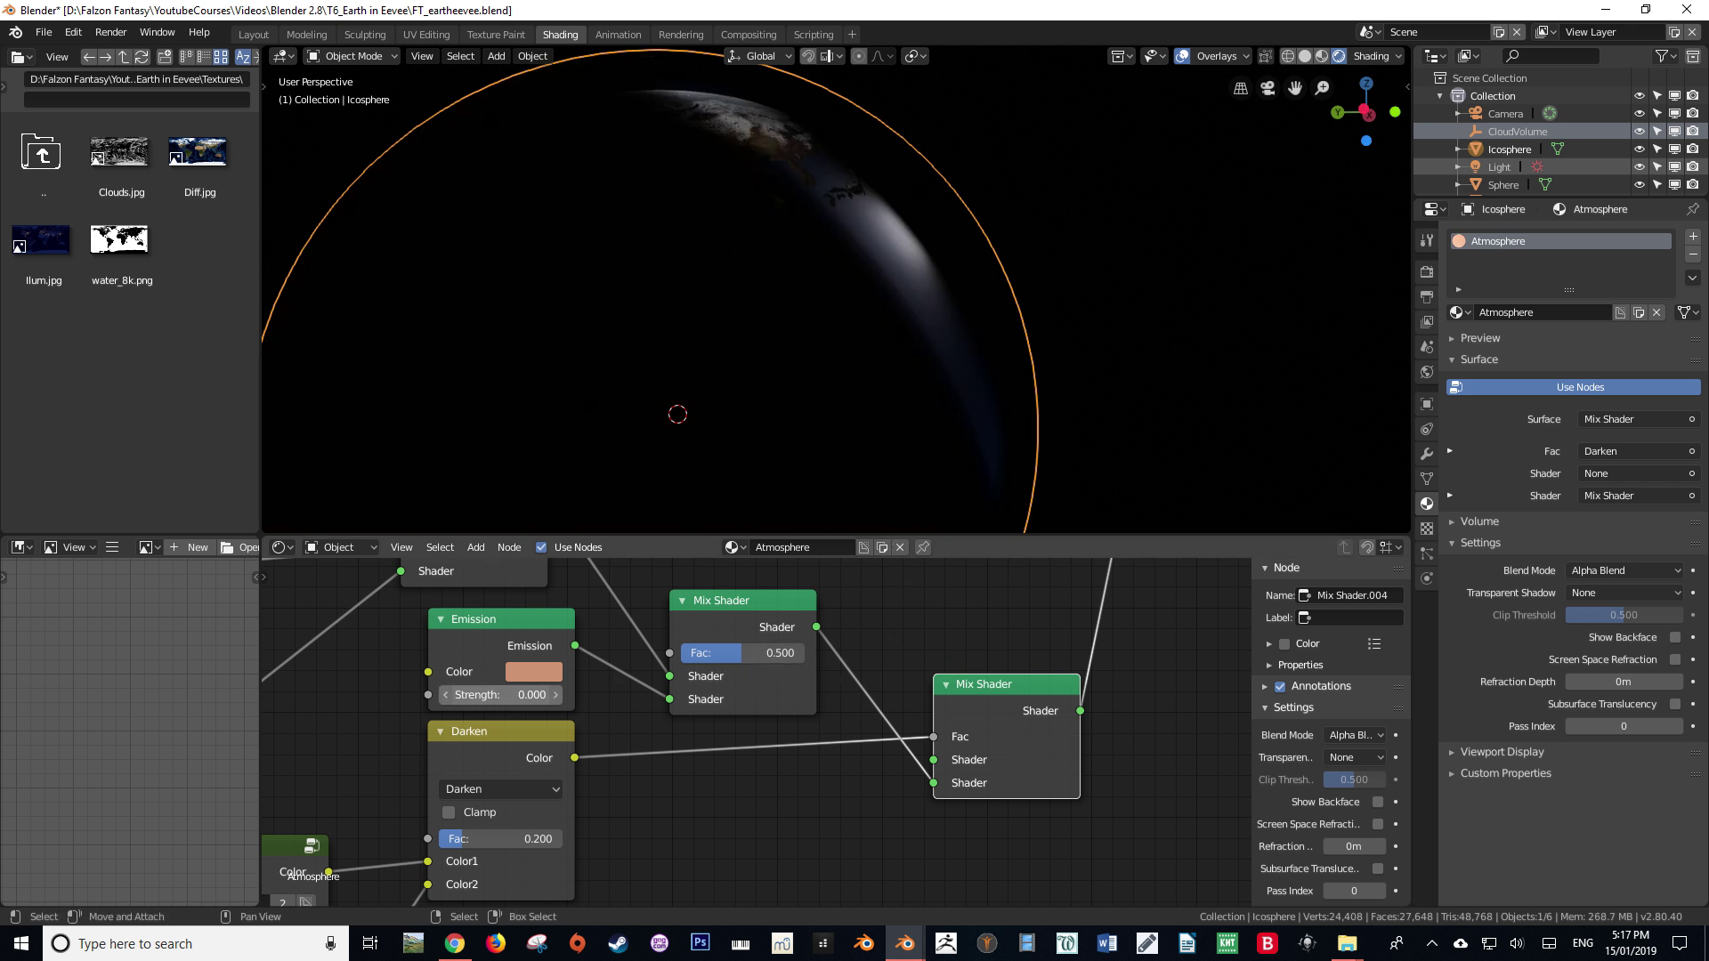
pyautogui.moveTo(501, 694); pyautogui.dragTo(553, 694)
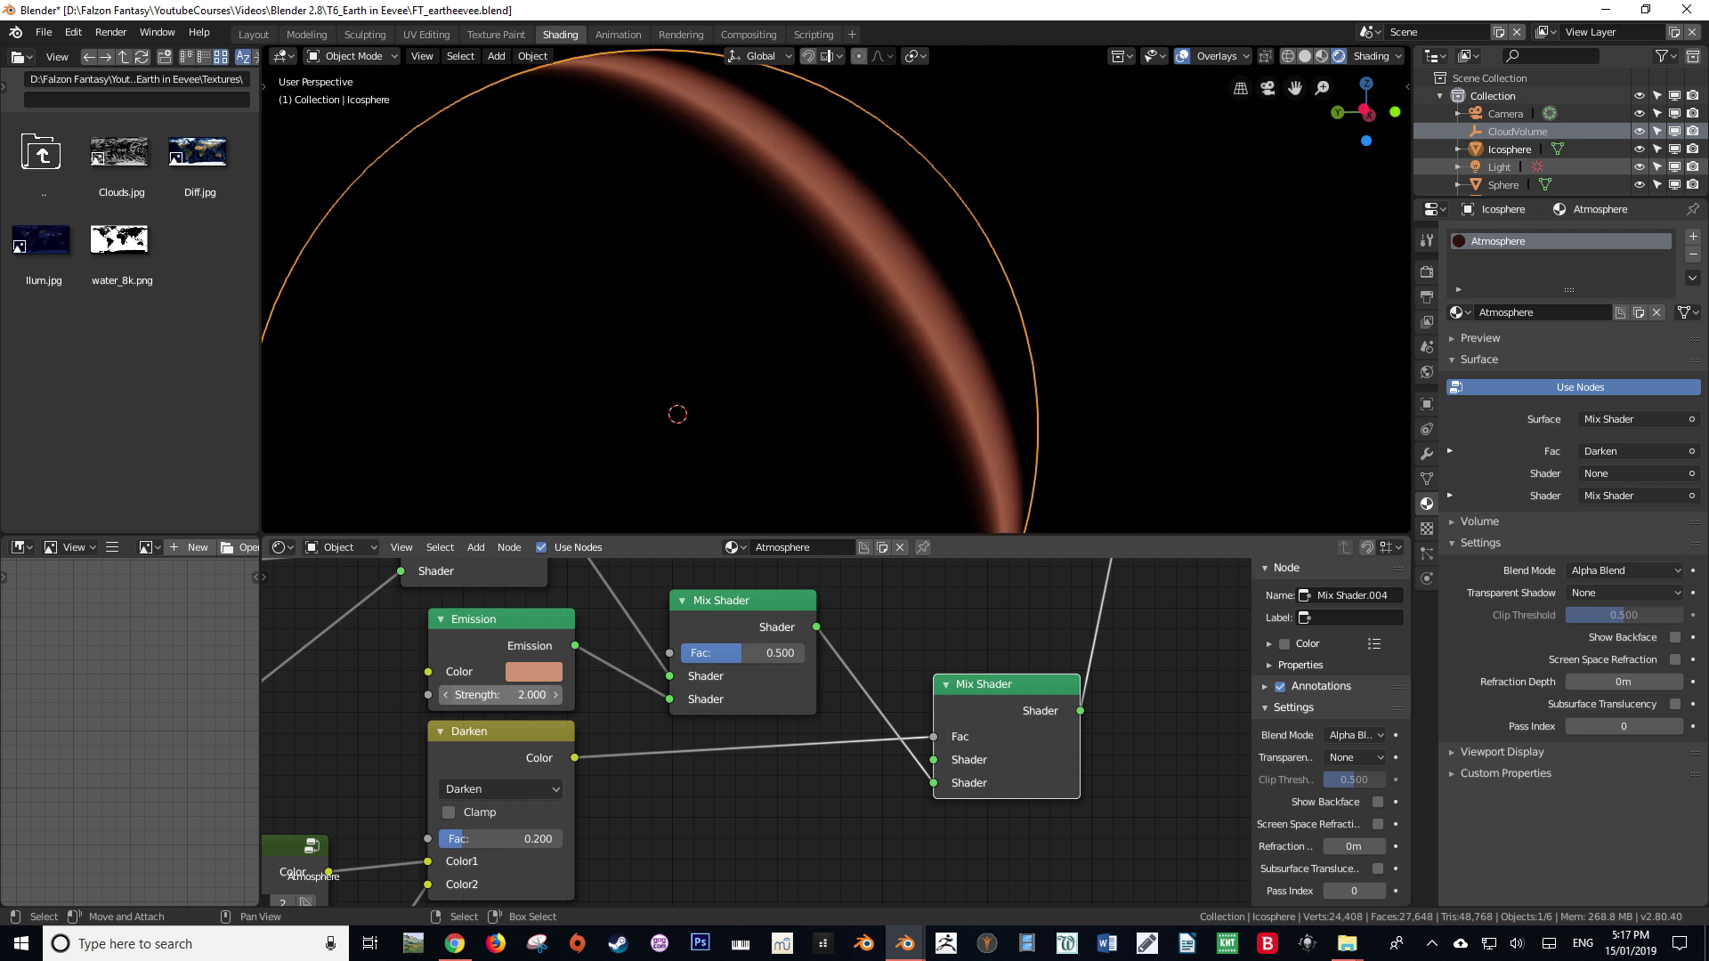
pyautogui.moveTo(816, 451); pyautogui.dragTo(909, 413, button='middle')
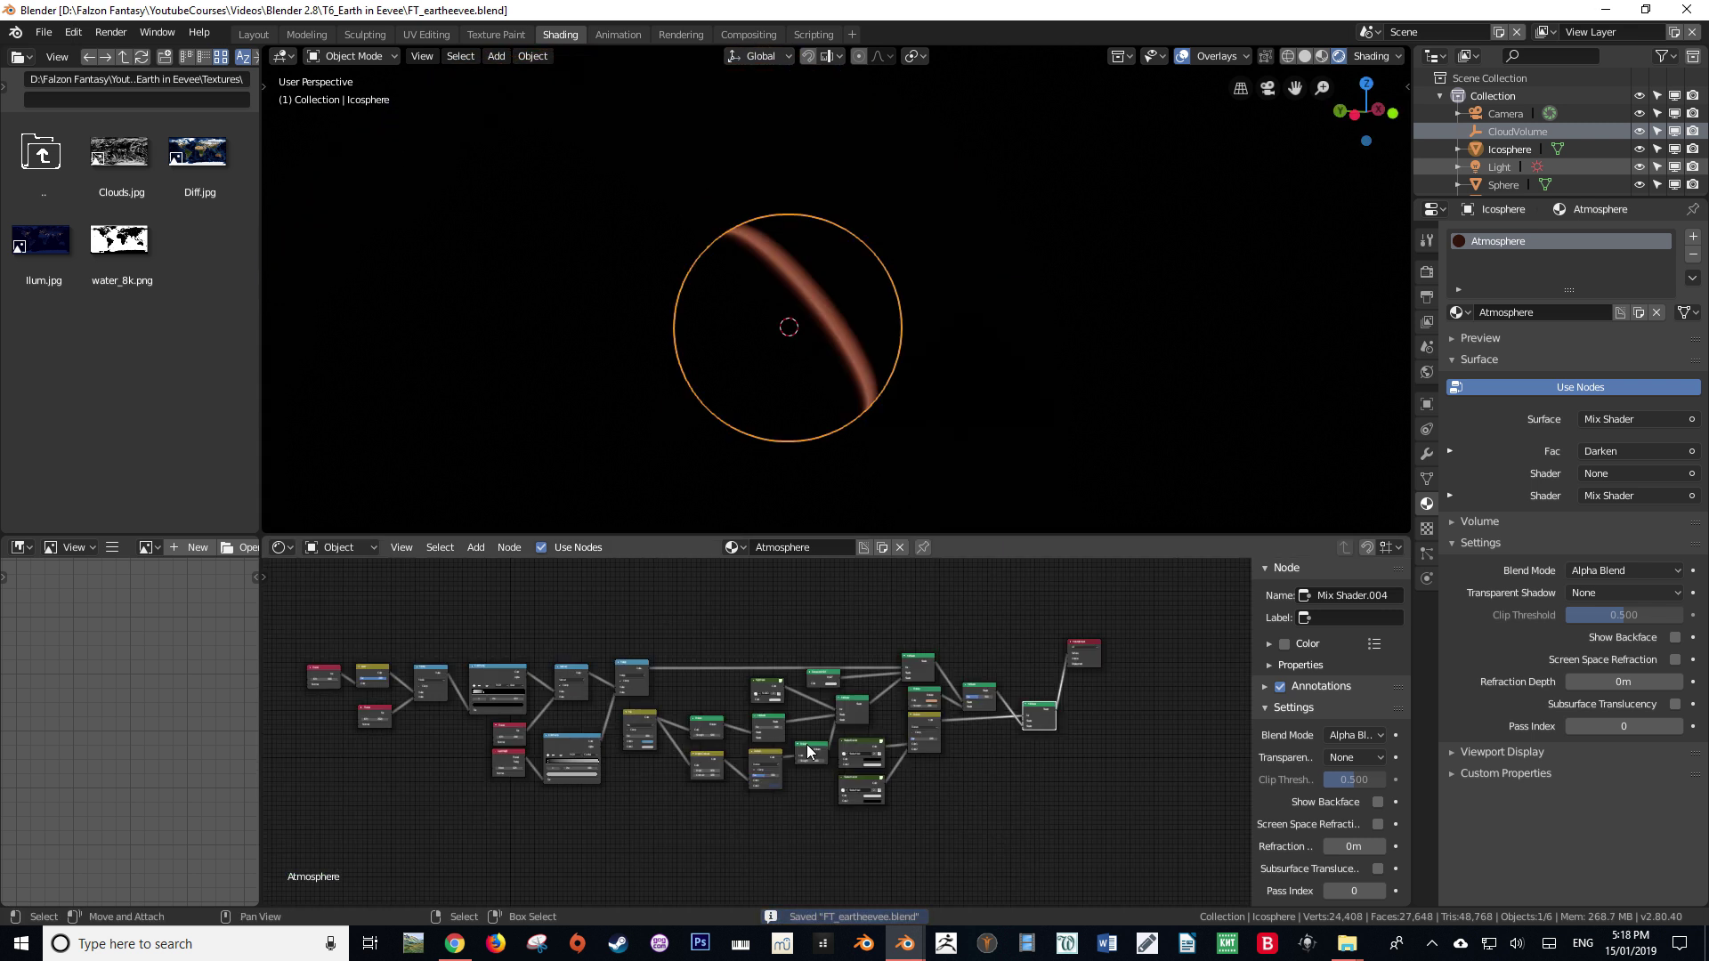
# Duplicate the Mix Shader fed by the salmon Emission and place the unlinked copy just before the Material Output, moving the output aside for room.
pyautogui.scroll(5, 807, 744)
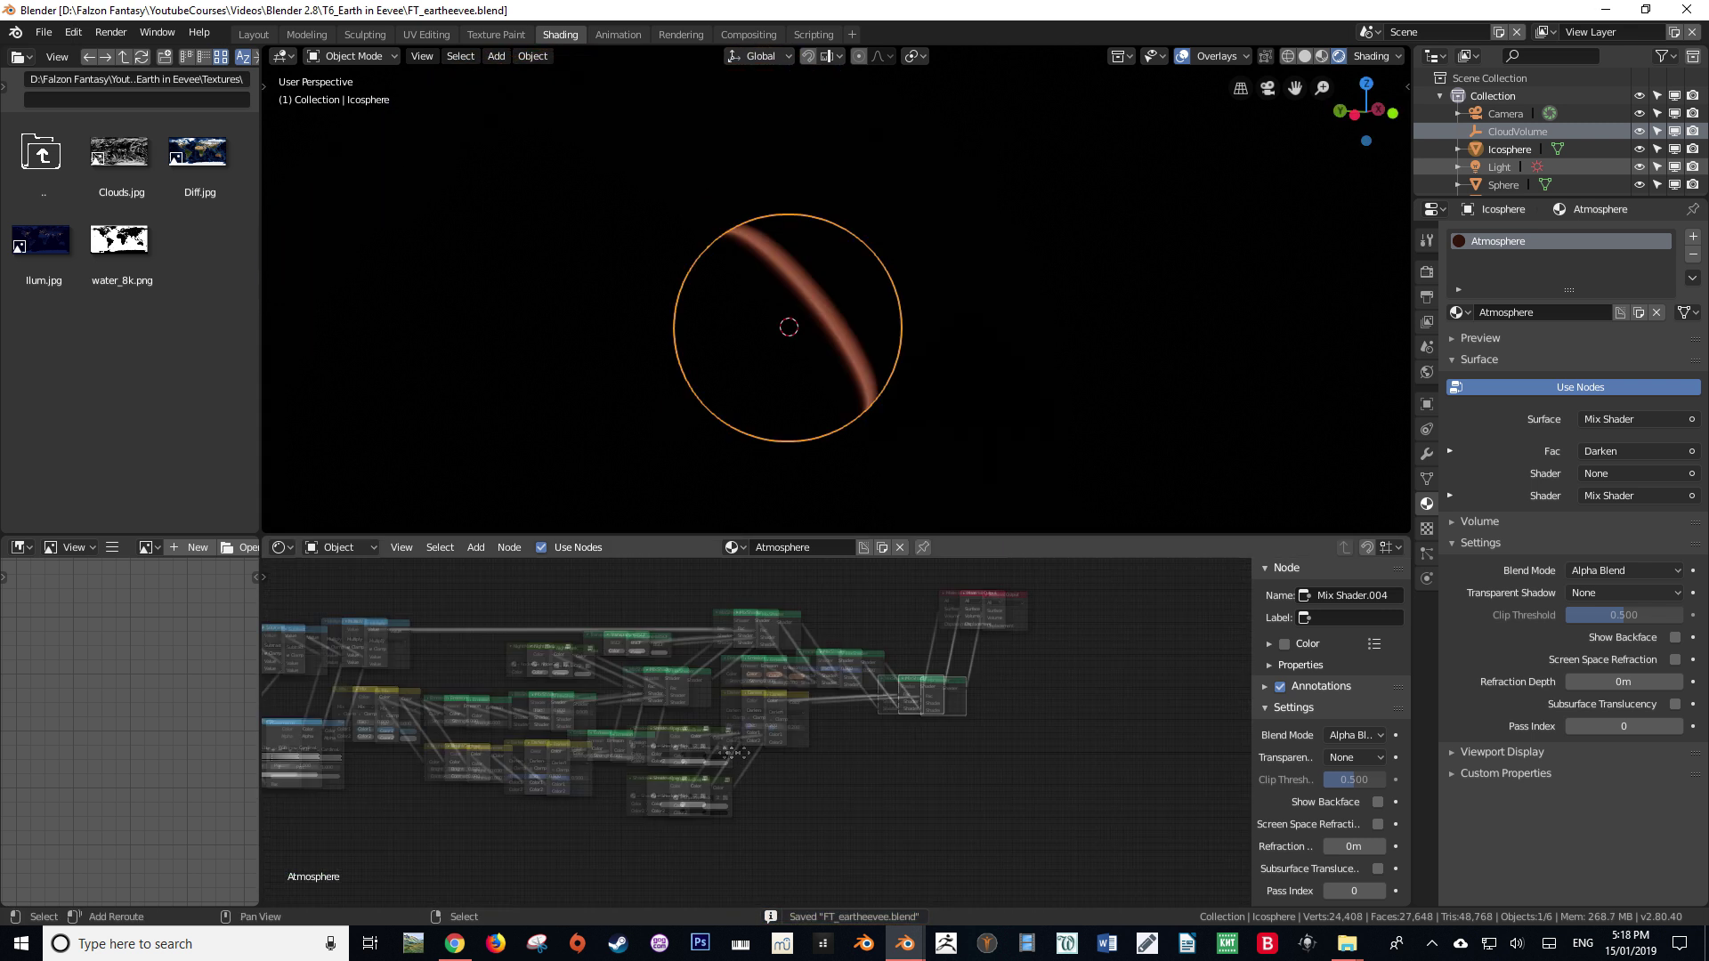
pyautogui.scroll(2, 833, 660)
pyautogui.click(713, 734)
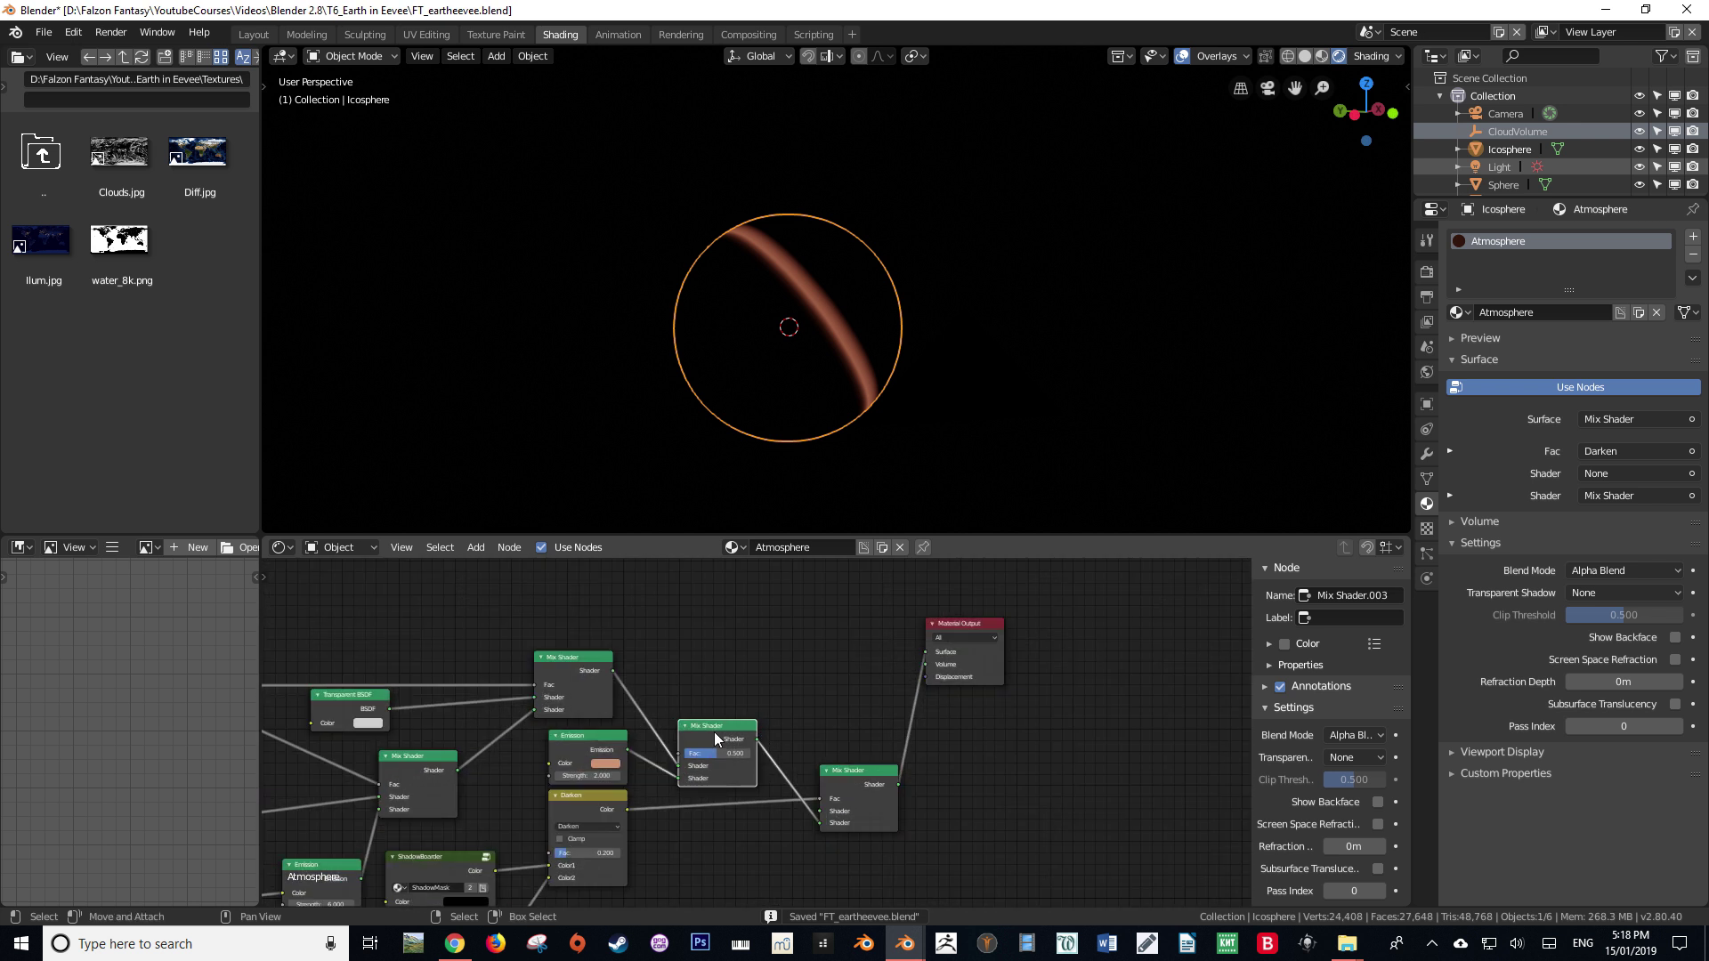
pyautogui.press('shift')
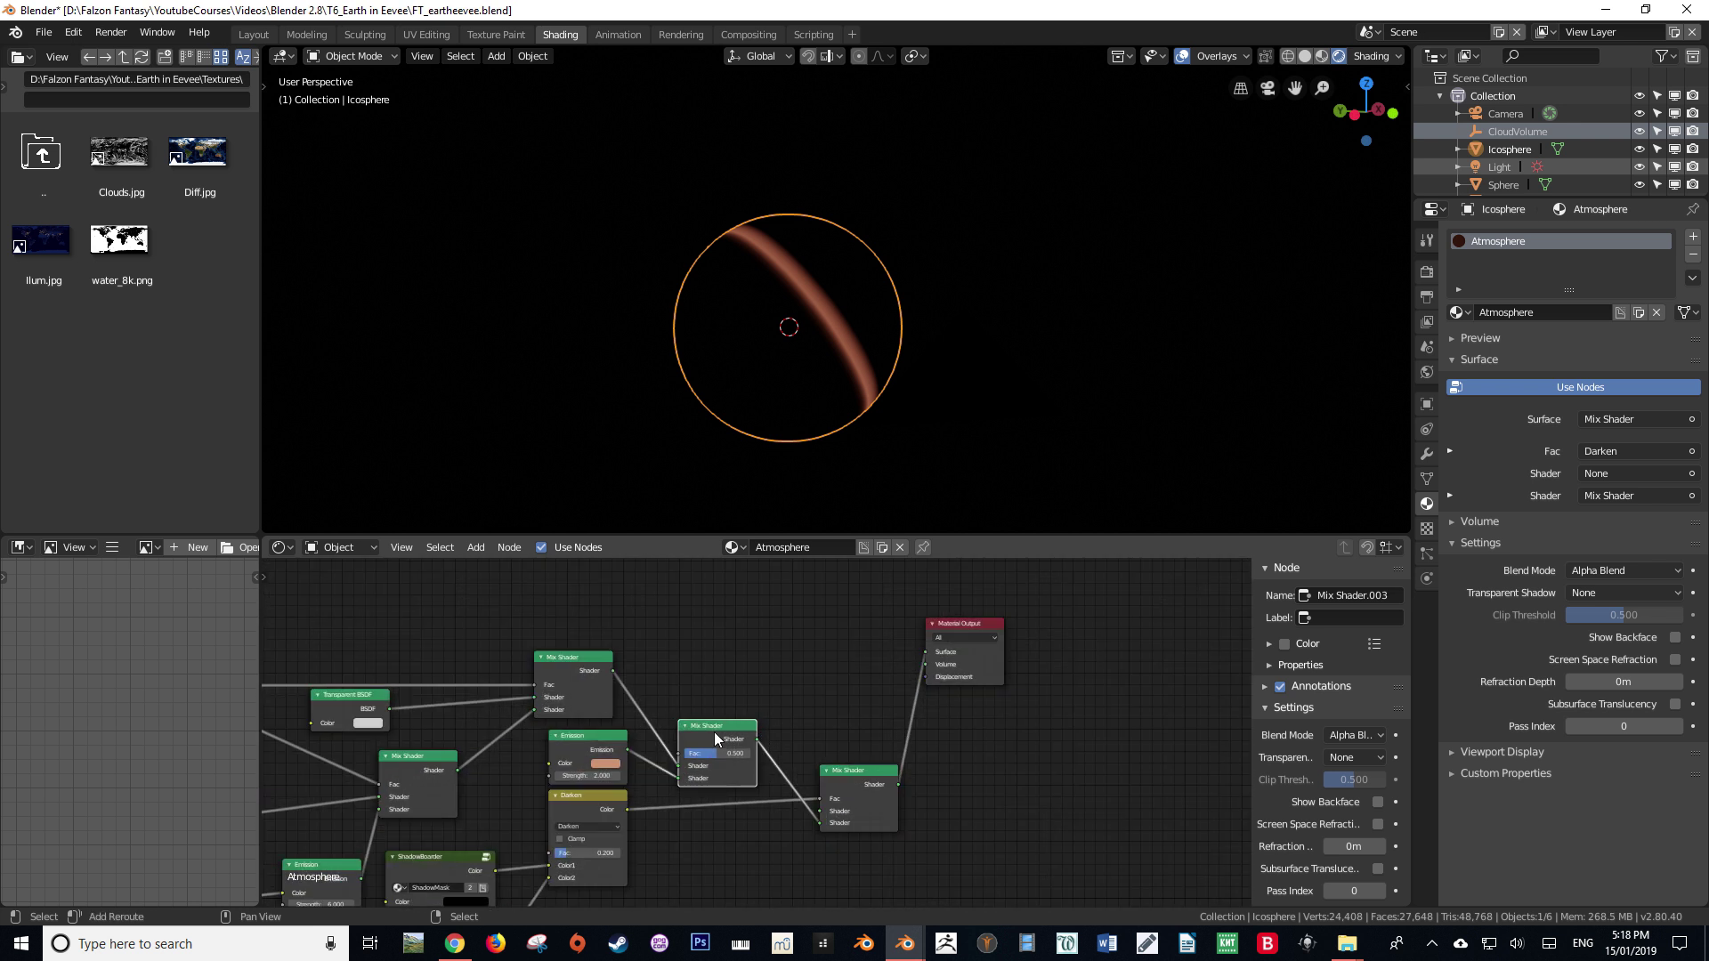
pyautogui.hotkey('shift', 'd')
pyautogui.click(857, 643)
pyautogui.moveTo(976, 621); pyautogui.dragTo(1166, 632)
pyautogui.moveTo(859, 635); pyautogui.dragTo(1008, 625)
# Blend the upper Mix Shader and the Darken-driven Mix Shader through the new copy, and feed its output into the Material Output's Surface.
pyautogui.moveTo(897, 785); pyautogui.dragTo(979, 680)
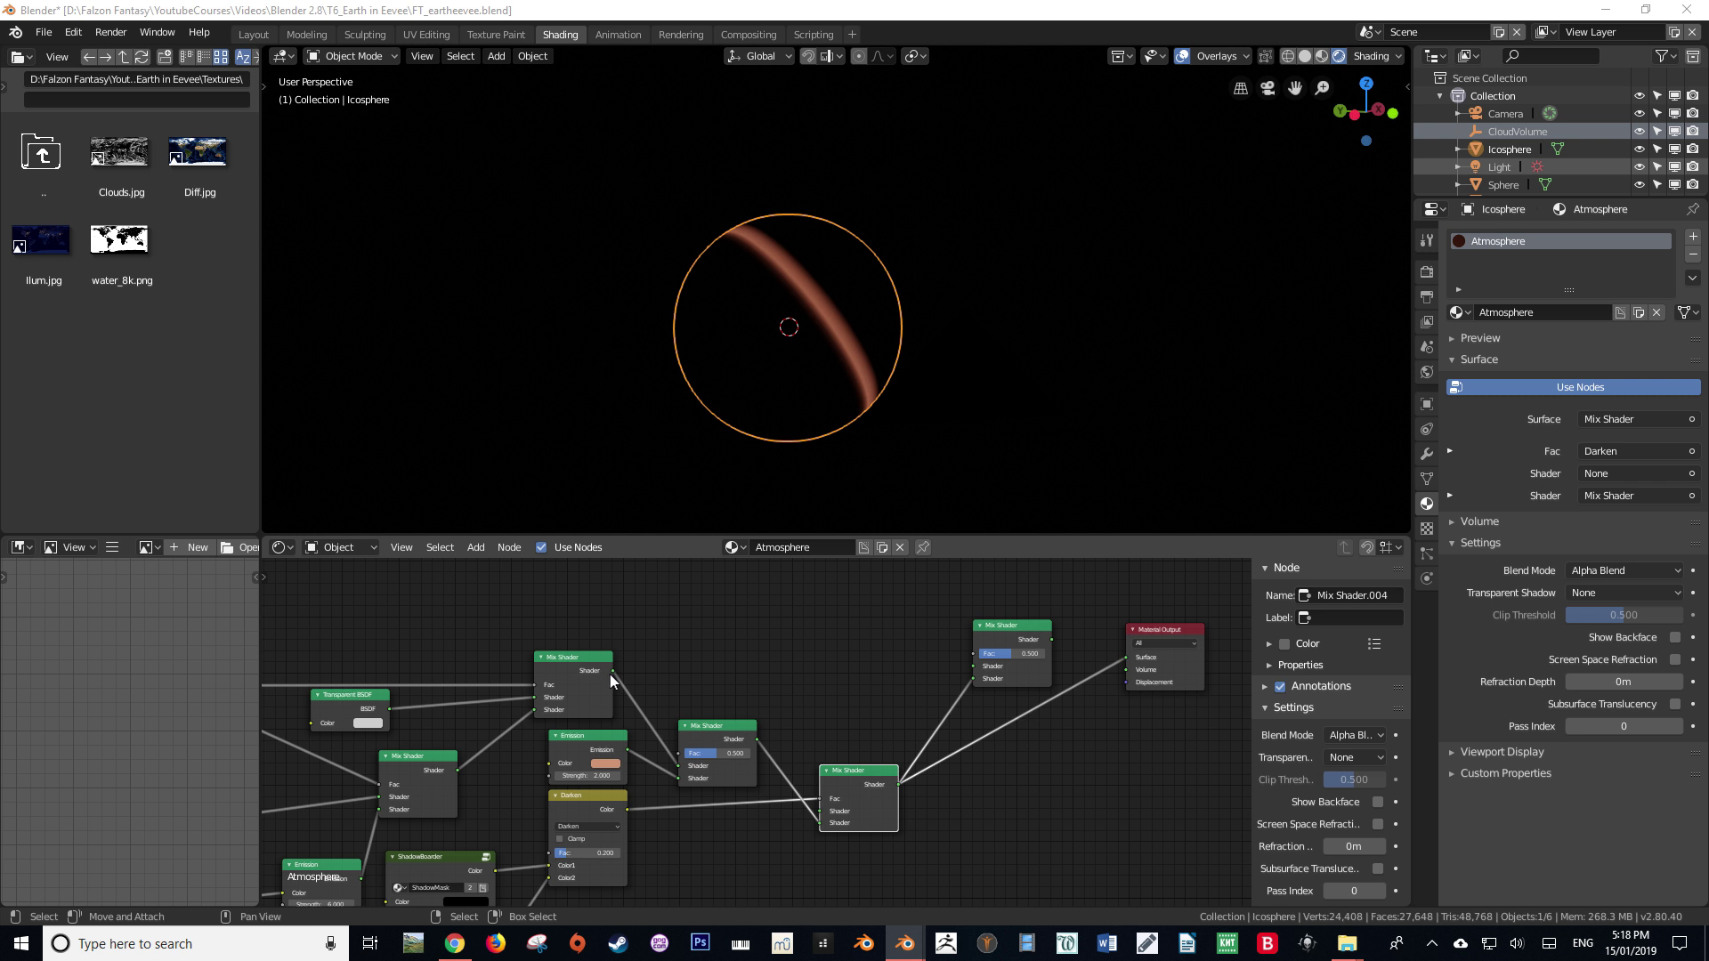
pyautogui.moveTo(610, 675)
pyautogui.mouseDown()
pyautogui.moveTo(849, 689)
pyautogui.moveTo(999, 667)
pyautogui.mouseUp()
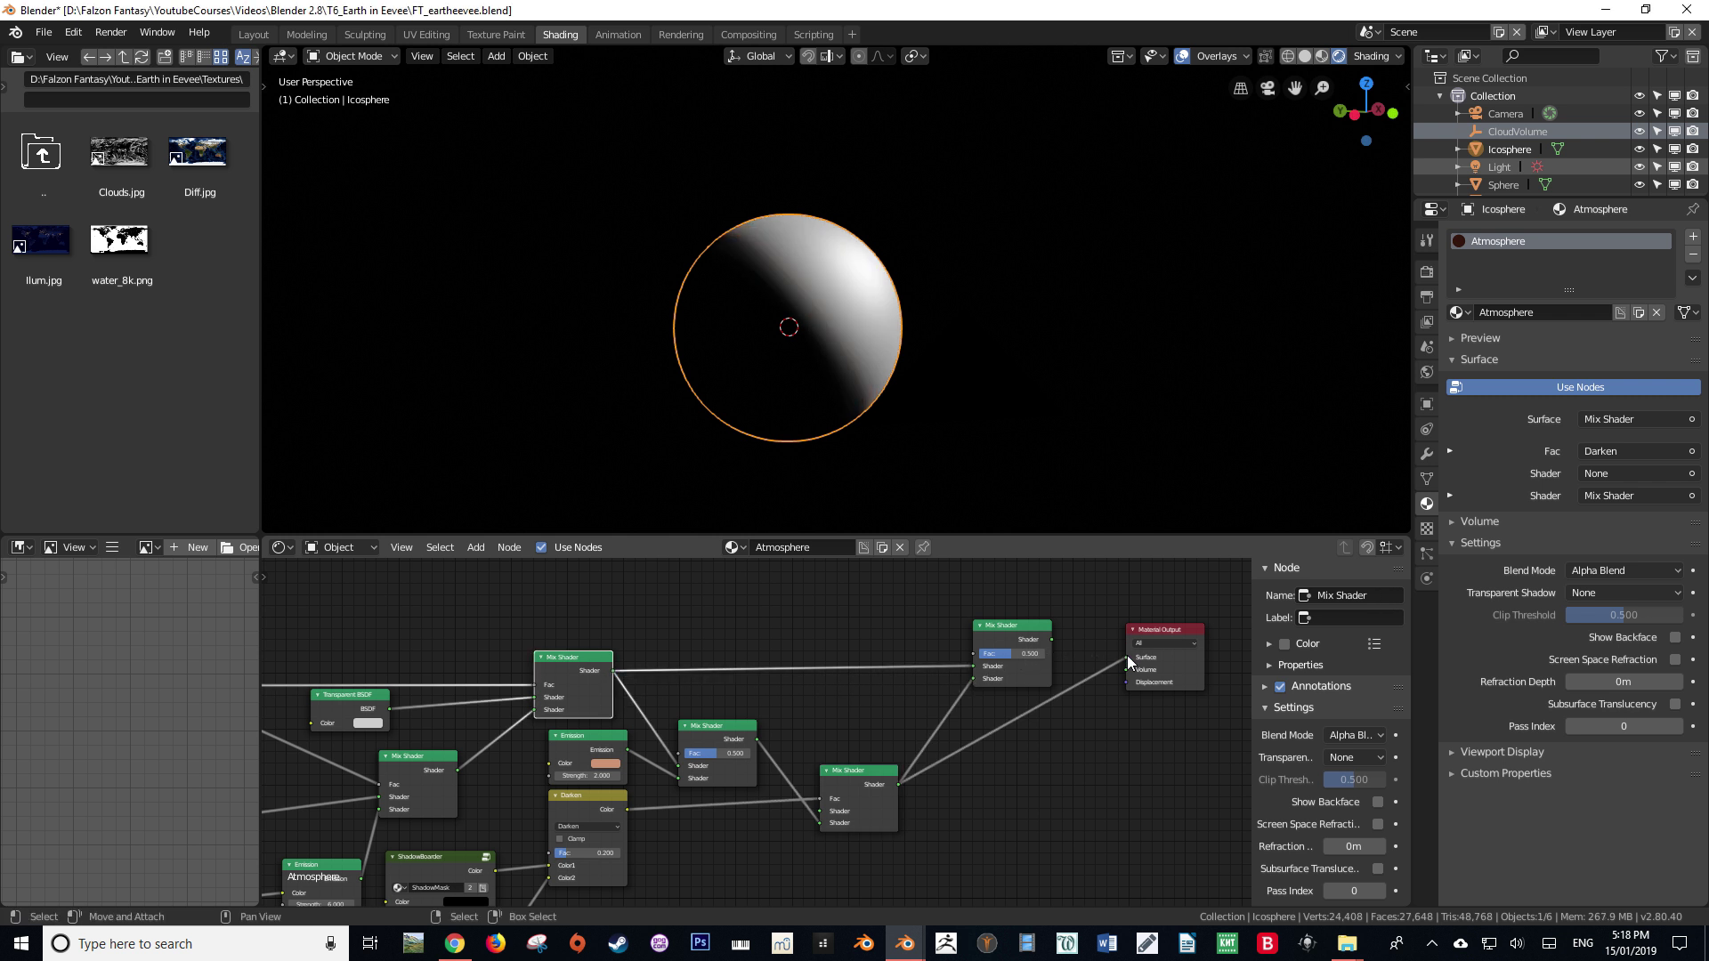
pyautogui.moveTo(1051, 639); pyautogui.dragTo(1127, 657)
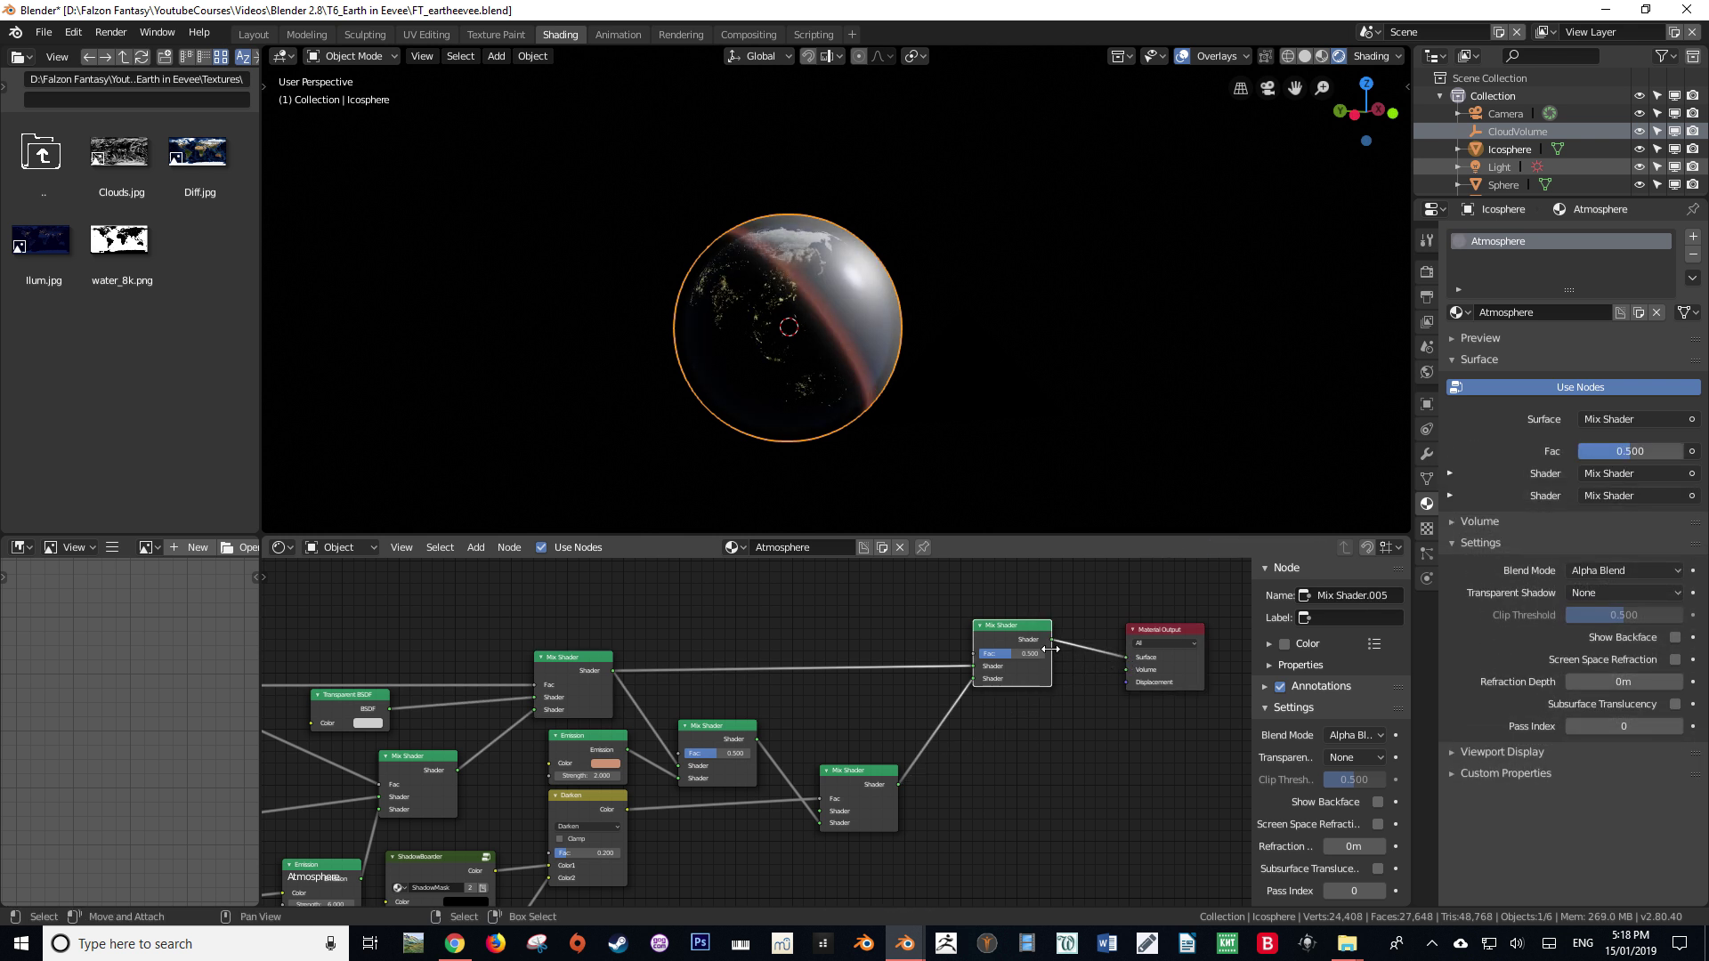
pyautogui.scroll(3, 845, 442)
pyautogui.moveTo(848, 413); pyautogui.dragTo(822, 427, button='middle')
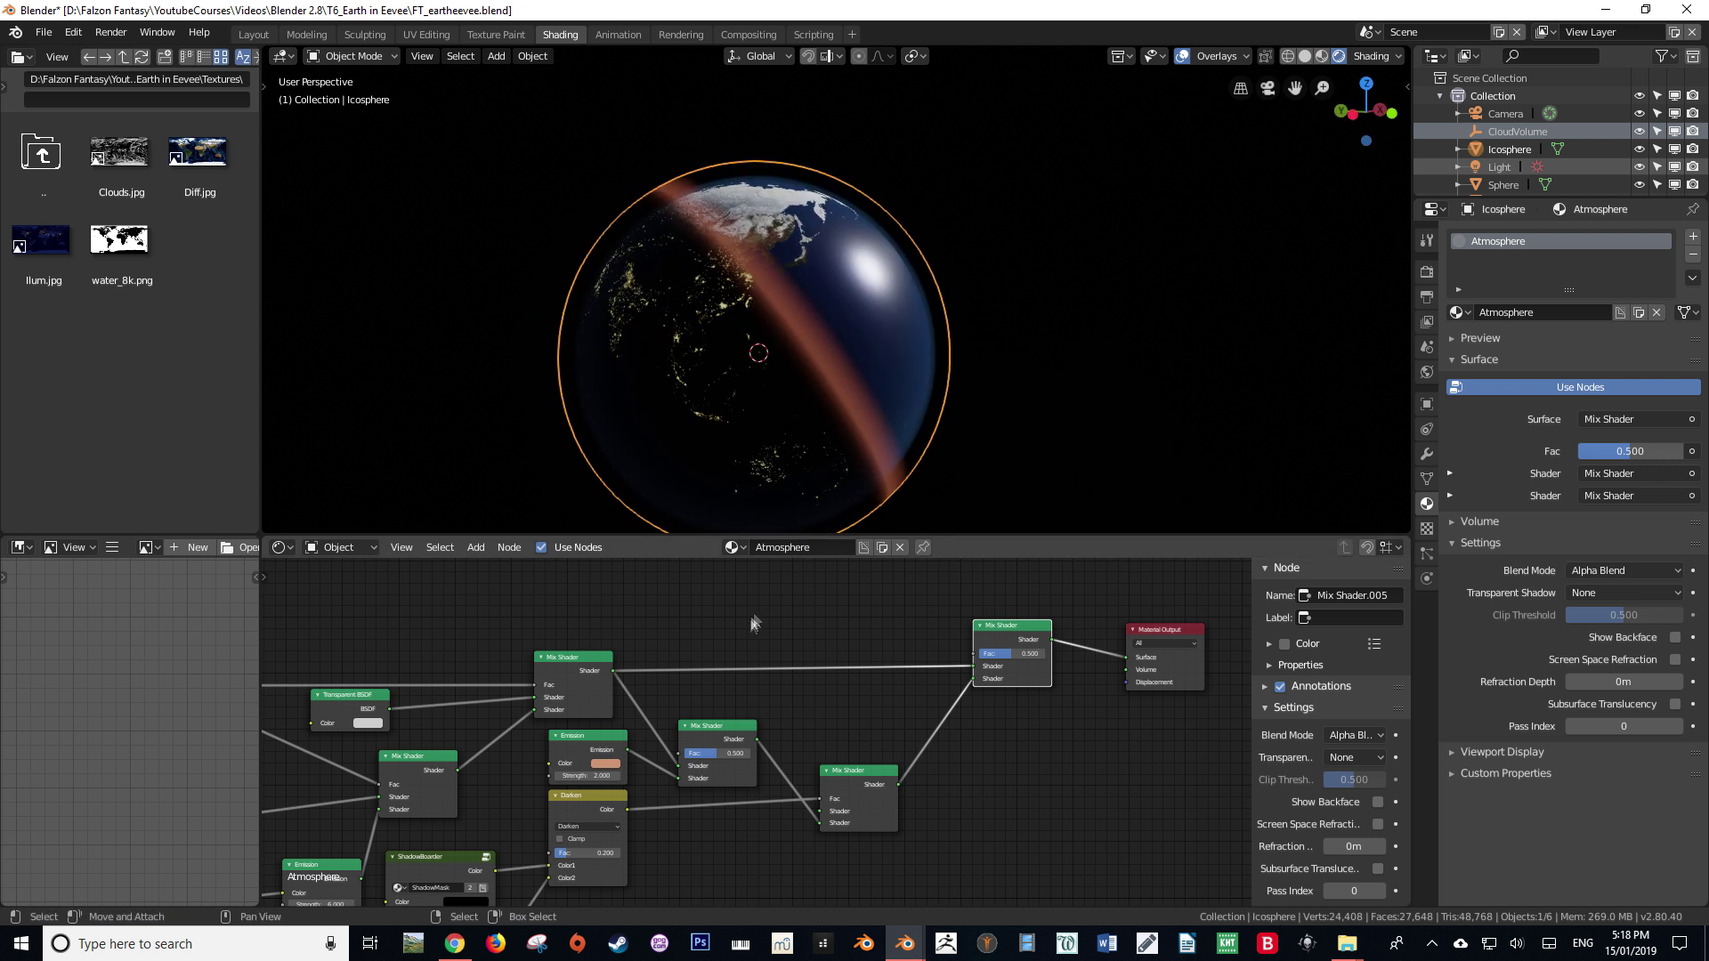
# Connect the Multiply node's Value to the final Mix Shader's Fac.
pyautogui.scroll(-2, 574, 685)
pyautogui.keyDown('shift'); pyautogui.moveTo(574, 685); pyautogui.dragTo(466, 747, button='middle'); pyautogui.keyUp('shift')
pyautogui.scroll(-4, 783, 659)
pyautogui.scroll(5, 466, 748)
pyautogui.keyDown('shift'); pyautogui.moveTo(365, 759); pyautogui.dragTo(548, 731, button='middle'); pyautogui.keyUp('shift')
pyautogui.keyDown('shift'); pyautogui.moveTo(685, 722); pyautogui.dragTo(589, 727, button='middle'); pyautogui.keyUp('shift')
pyautogui.moveTo(354, 731); pyautogui.dragTo(1054, 707)
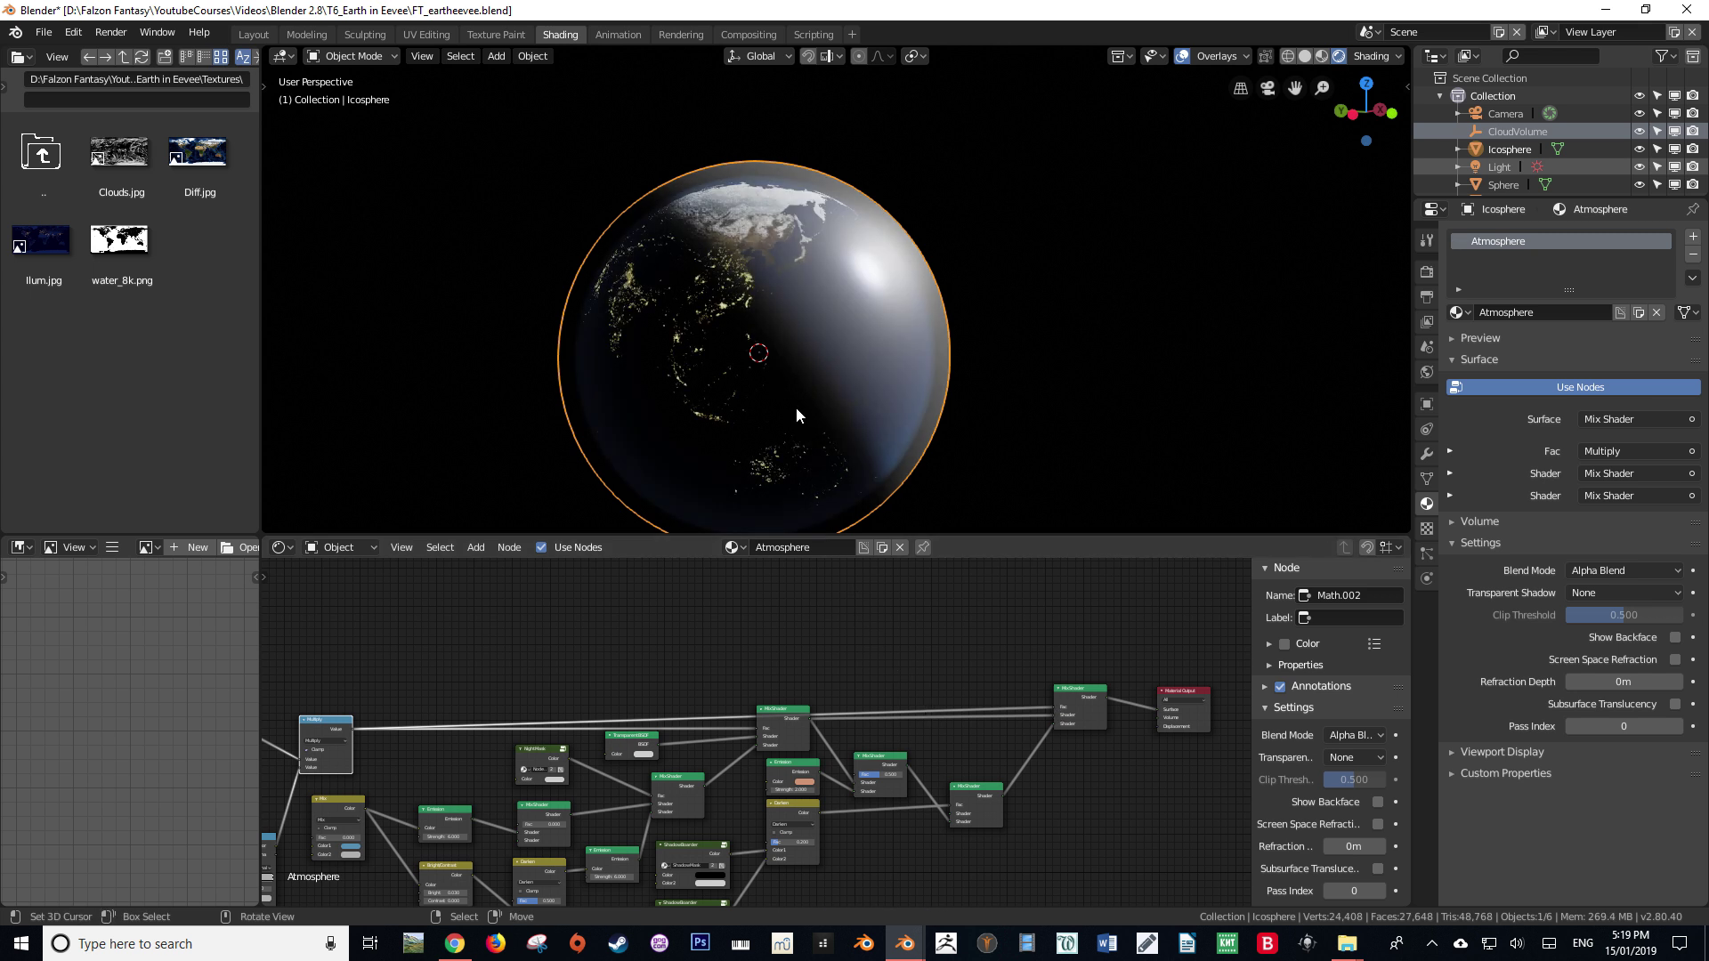
# Raise the salmon Emission node's Strength to 42.000.
pyautogui.scroll(6, 795, 397)
pyautogui.moveTo(796, 401)
pyautogui.mouseDown(button='middle')
pyautogui.moveTo(836, 368)
pyautogui.moveTo(890, 433)
pyautogui.moveTo(812, 407)
pyautogui.mouseUp(button='middle')
pyautogui.scroll(-5, 811, 418)
pyautogui.scroll(3, 851, 654)
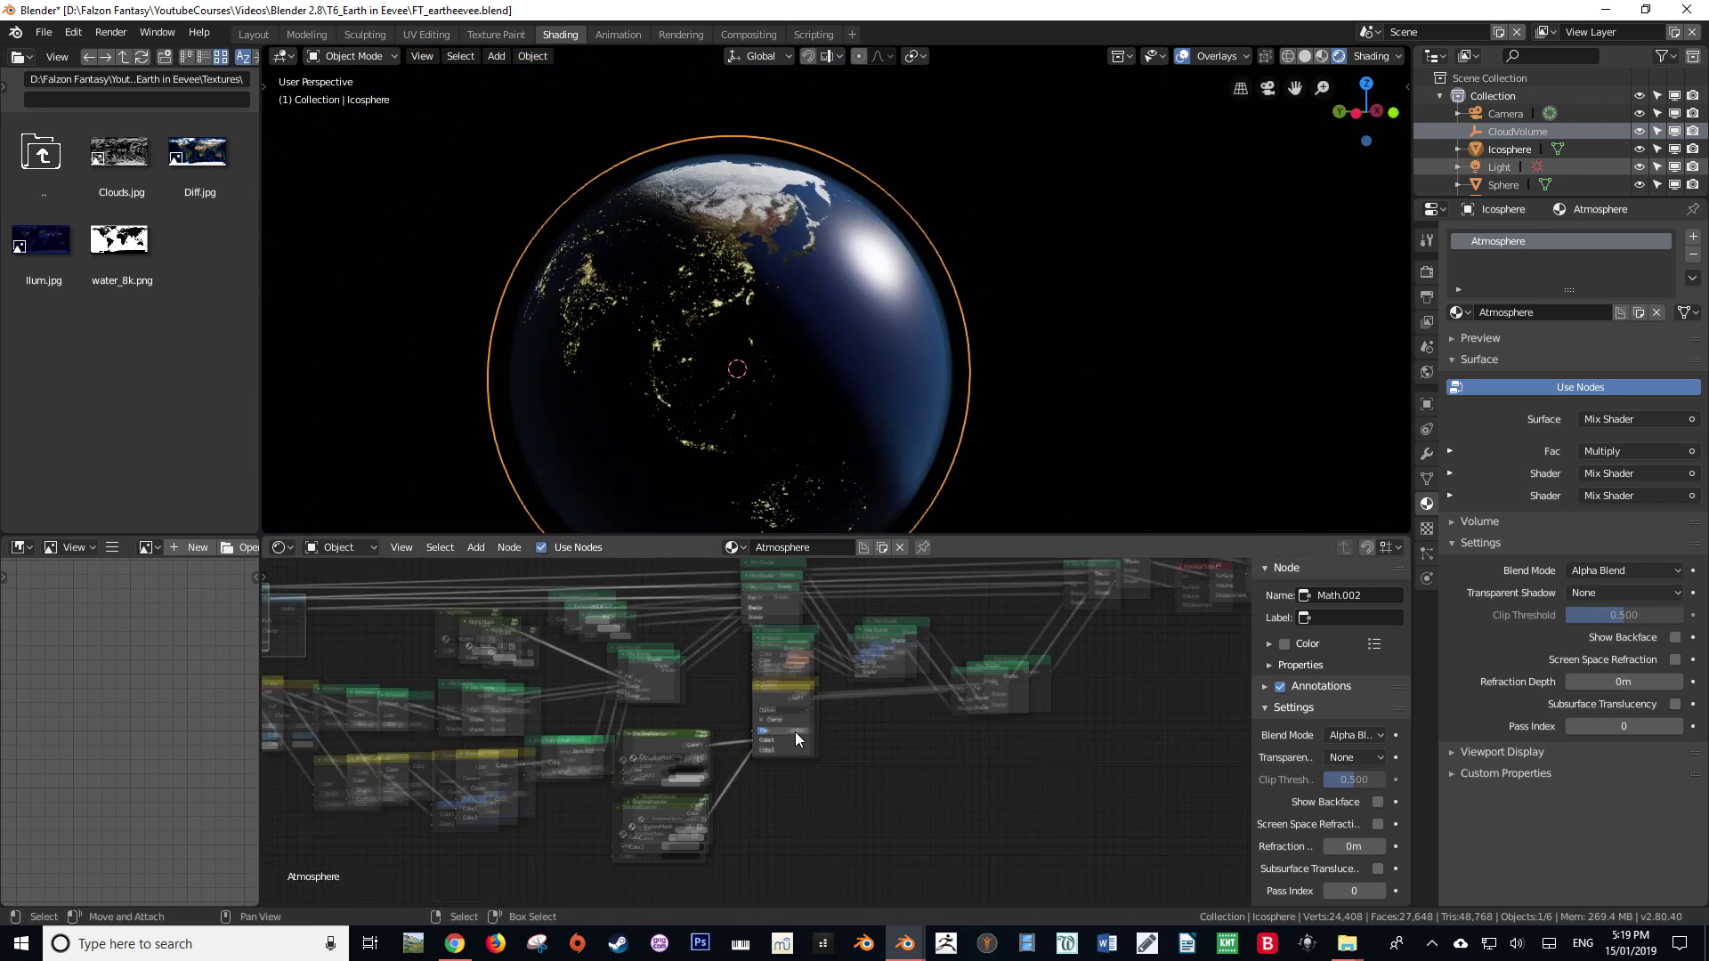
pyautogui.write('2')
pyautogui.press('Return')
pyautogui.moveTo(846, 396); pyautogui.dragTo(801, 445, button='middle')
pyautogui.moveTo(795, 639); pyautogui.dragTo(823, 639)
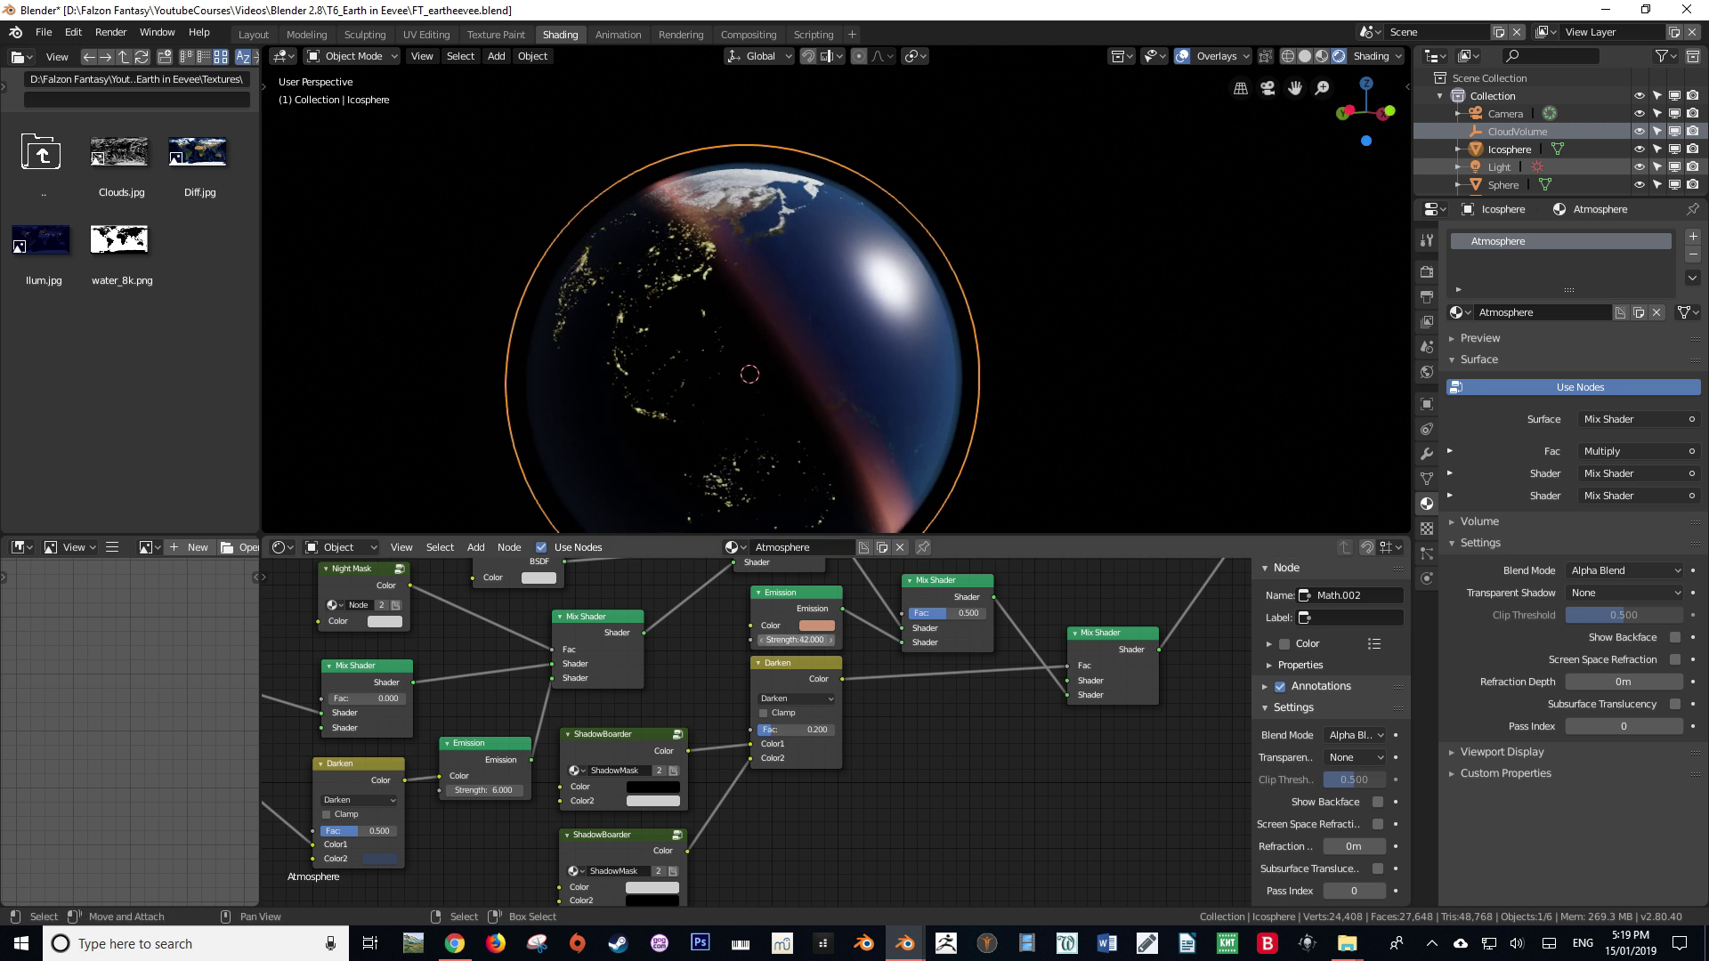
# Set the salmon Emission node's Strength to 22.000 and change its color to a stronger red.
pyautogui.moveTo(775, 531); pyautogui.dragTo(595, 488, button='middle')
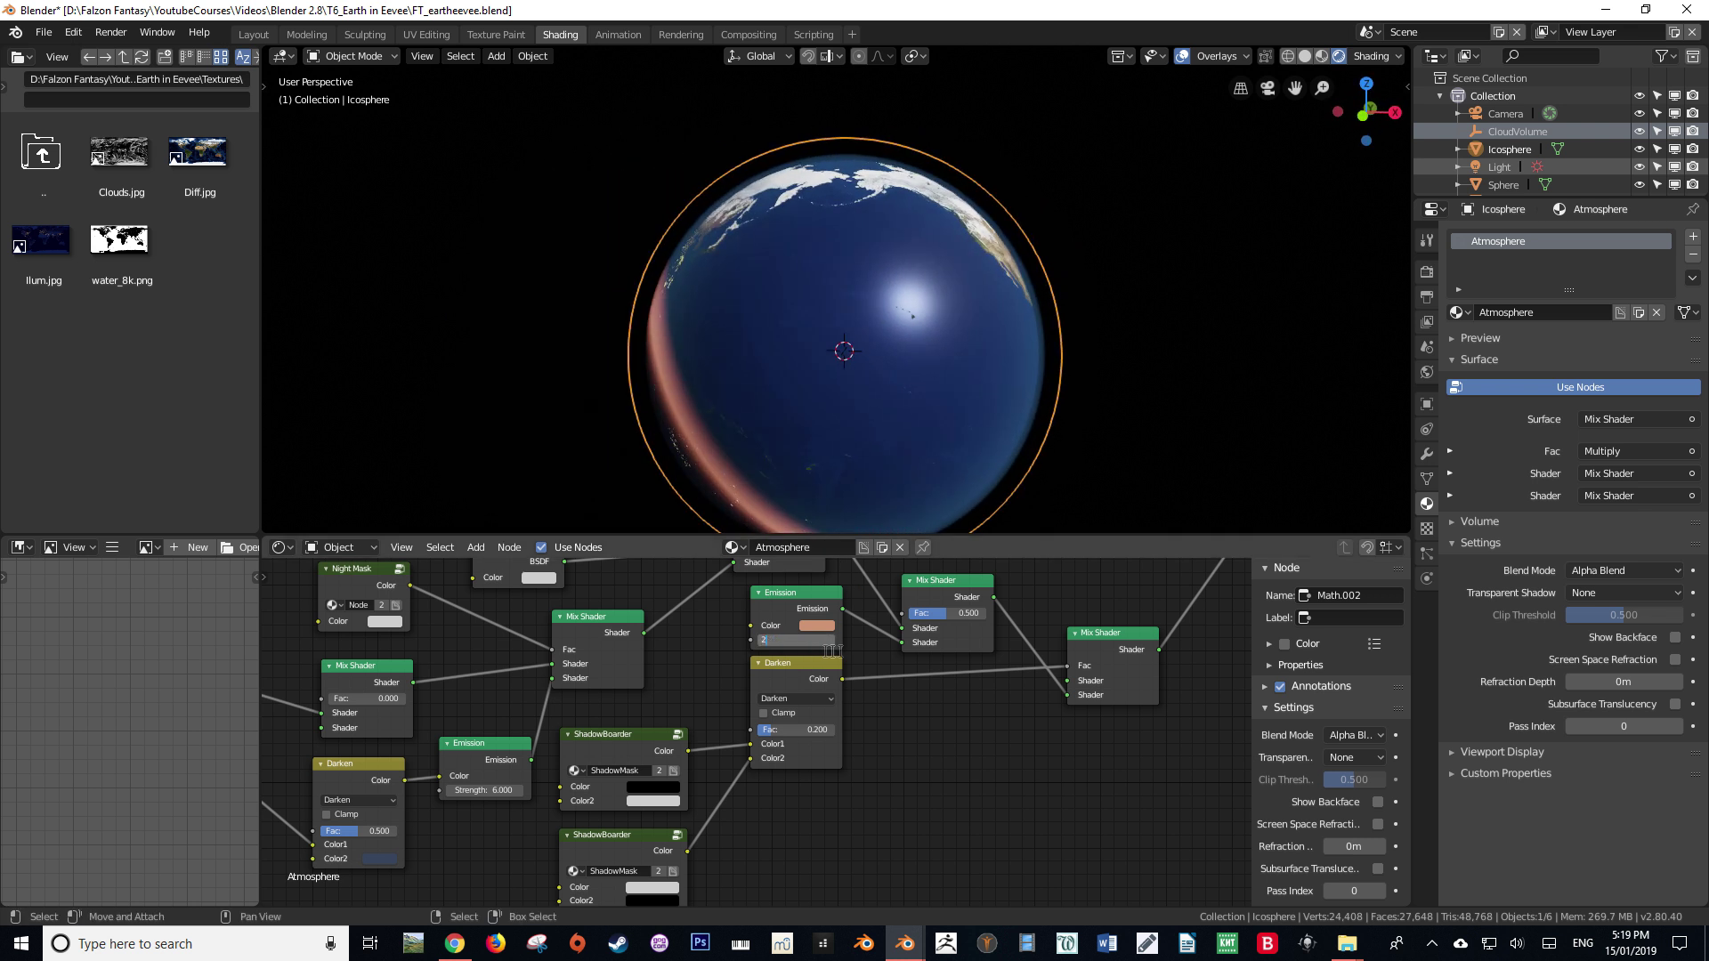
pyautogui.write('2')
pyautogui.press('Return')
pyautogui.click(815, 624)
pyautogui.moveTo(847, 518); pyautogui.dragTo(854, 521)
# Examine the atmosphere's shadow border on the globe from several angles and distances.
pyautogui.moveTo(686, 365); pyautogui.dragTo(644, 425, button='middle')
pyautogui.scroll(-6, 648, 416)
pyautogui.scroll(4, 756, 400)
pyautogui.moveTo(839, 383); pyautogui.dragTo(966, 351, button='middle')
pyautogui.scroll(-2, 874, 347)
pyautogui.scroll(5, 923, 386)
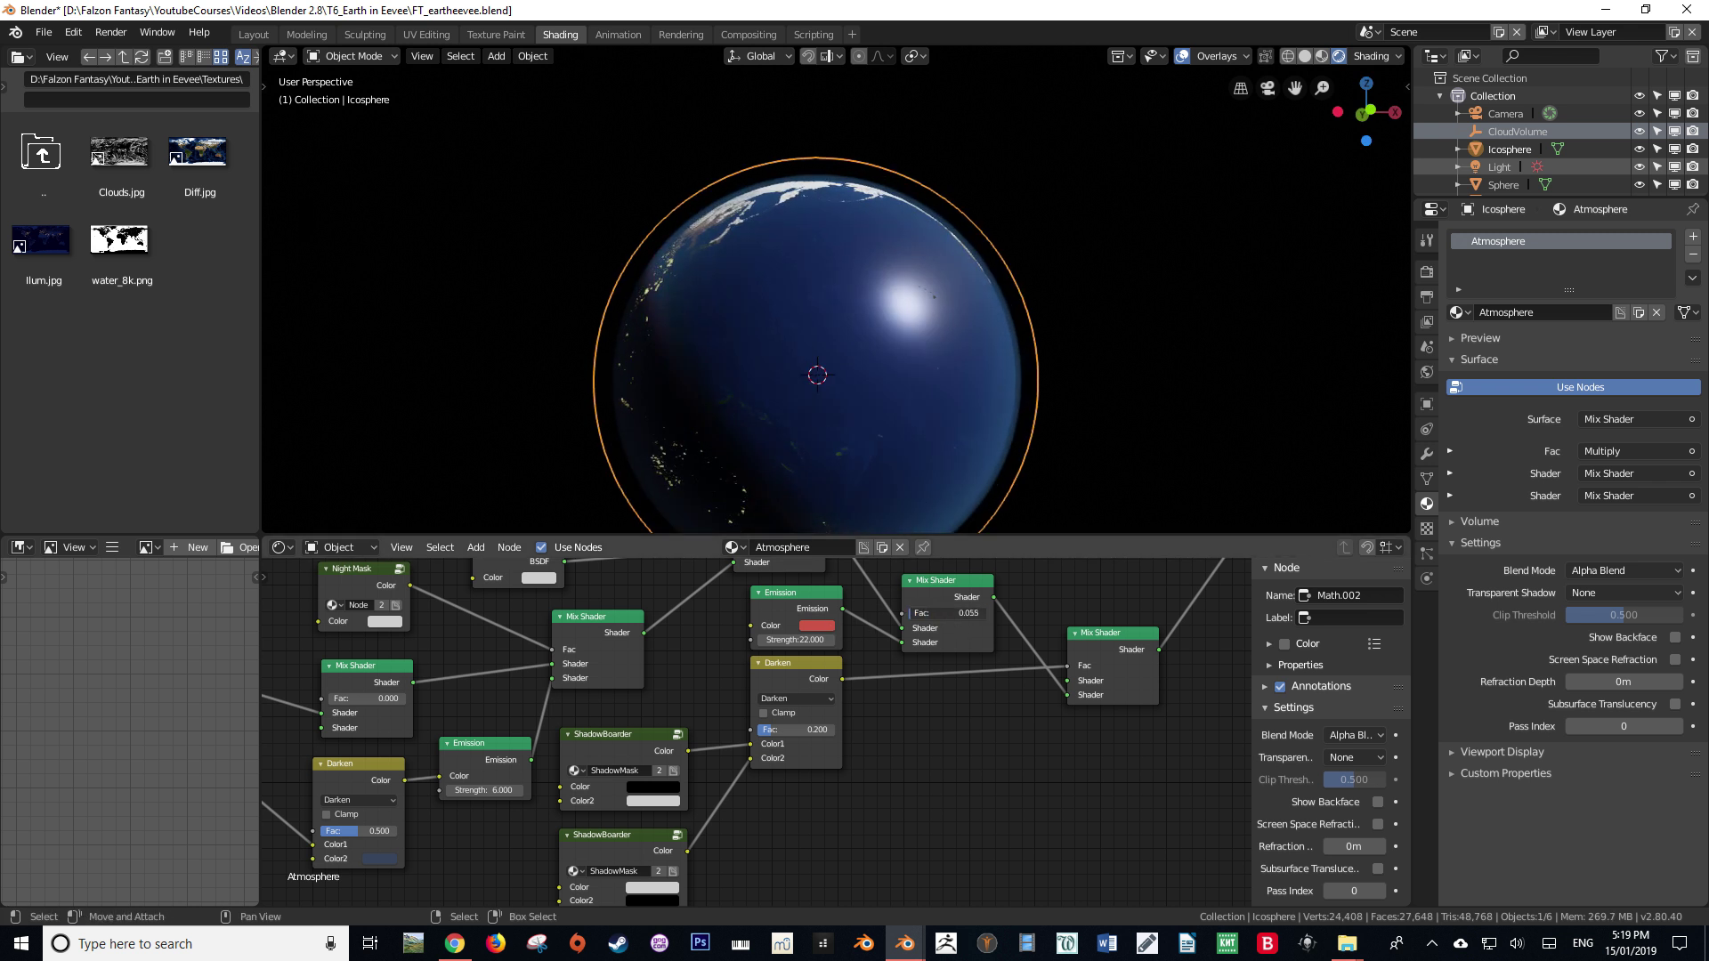
pyautogui.moveTo(792, 394); pyautogui.dragTo(893, 367, button='middle')
pyautogui.scroll(-3, 722, 376)
pyautogui.scroll(4, 893, 366)
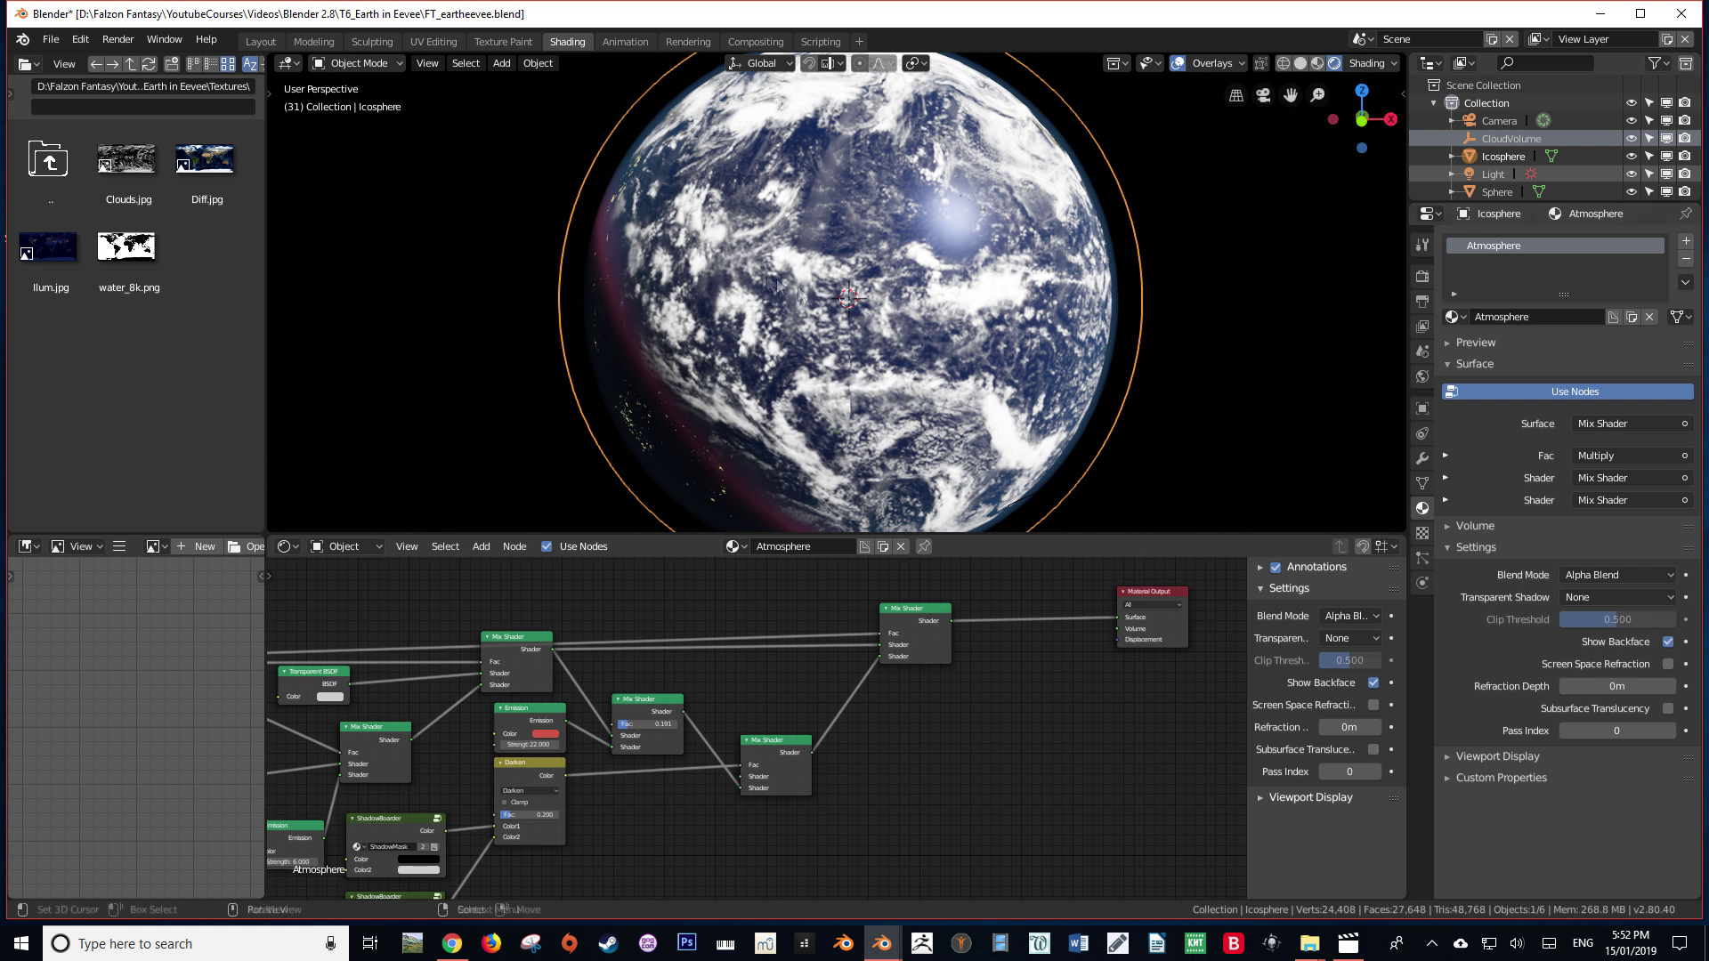
# Preview the upper ShadowBoarder node's Color through the Material Output's Surface and inspect the black-and-white mask around the globe.
pyautogui.scroll(-5, 867, 265)
pyautogui.scroll(5, 787, 356)
pyautogui.moveTo(787, 356); pyautogui.dragTo(673, 222, button='middle')
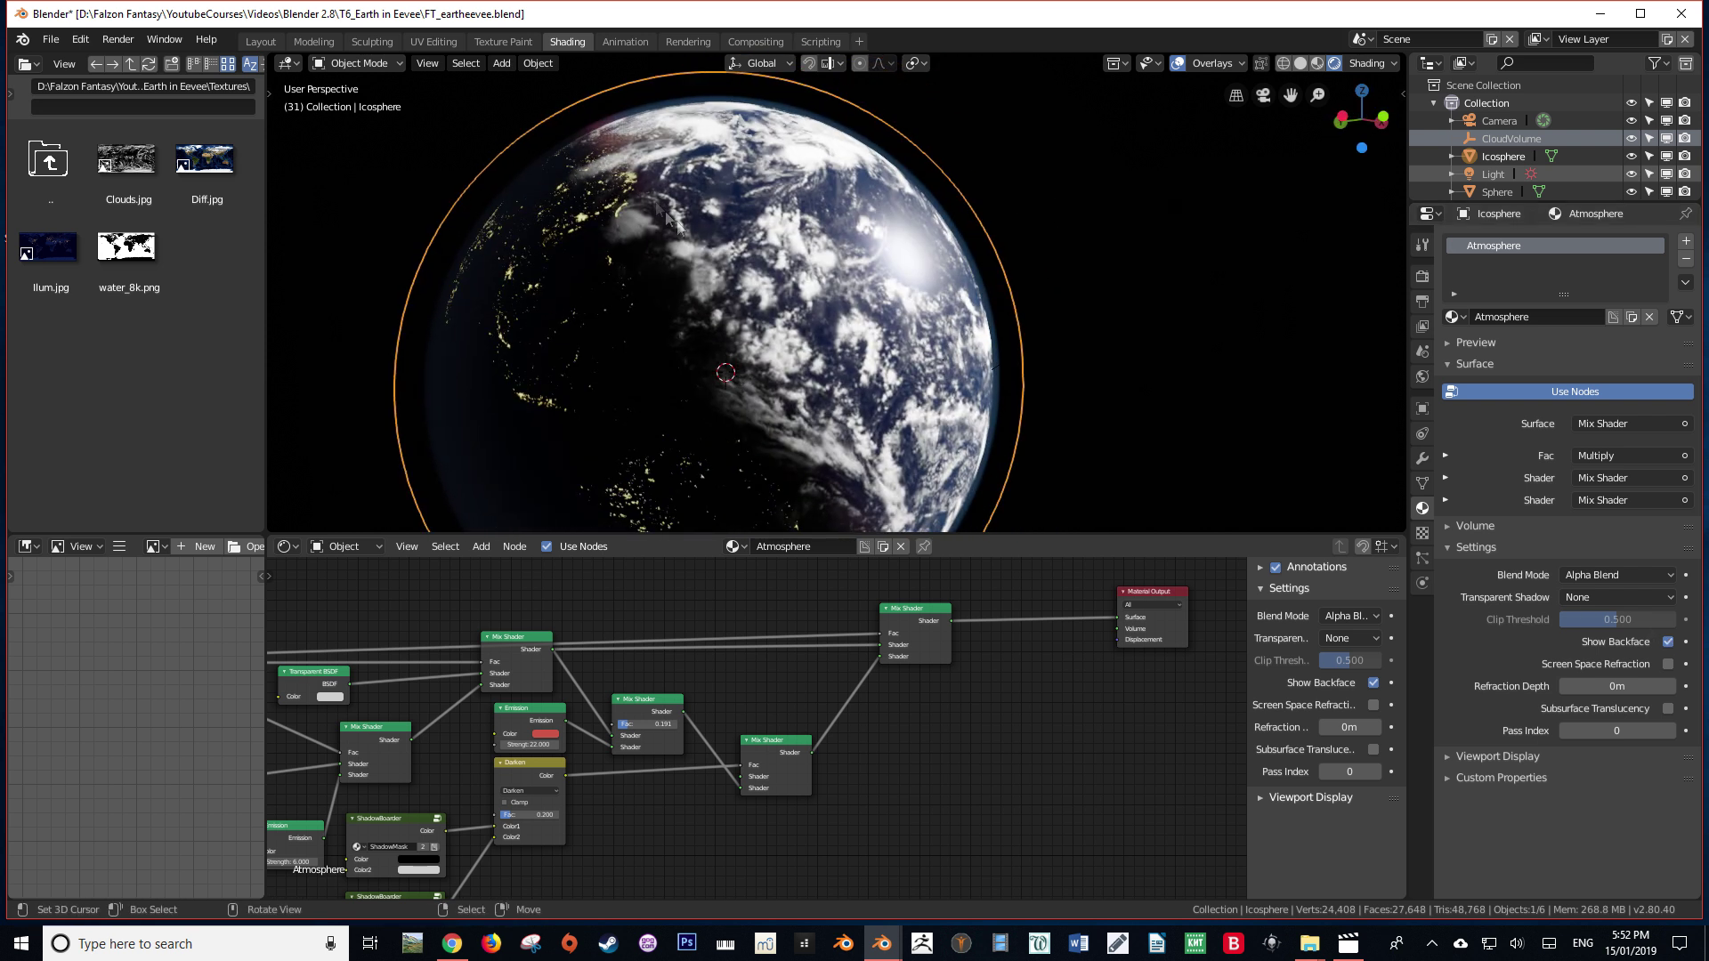
pyautogui.keyDown('shift'); pyautogui.moveTo(648, 297); pyautogui.dragTo(688, 219, button='middle'); pyautogui.keyUp('shift')
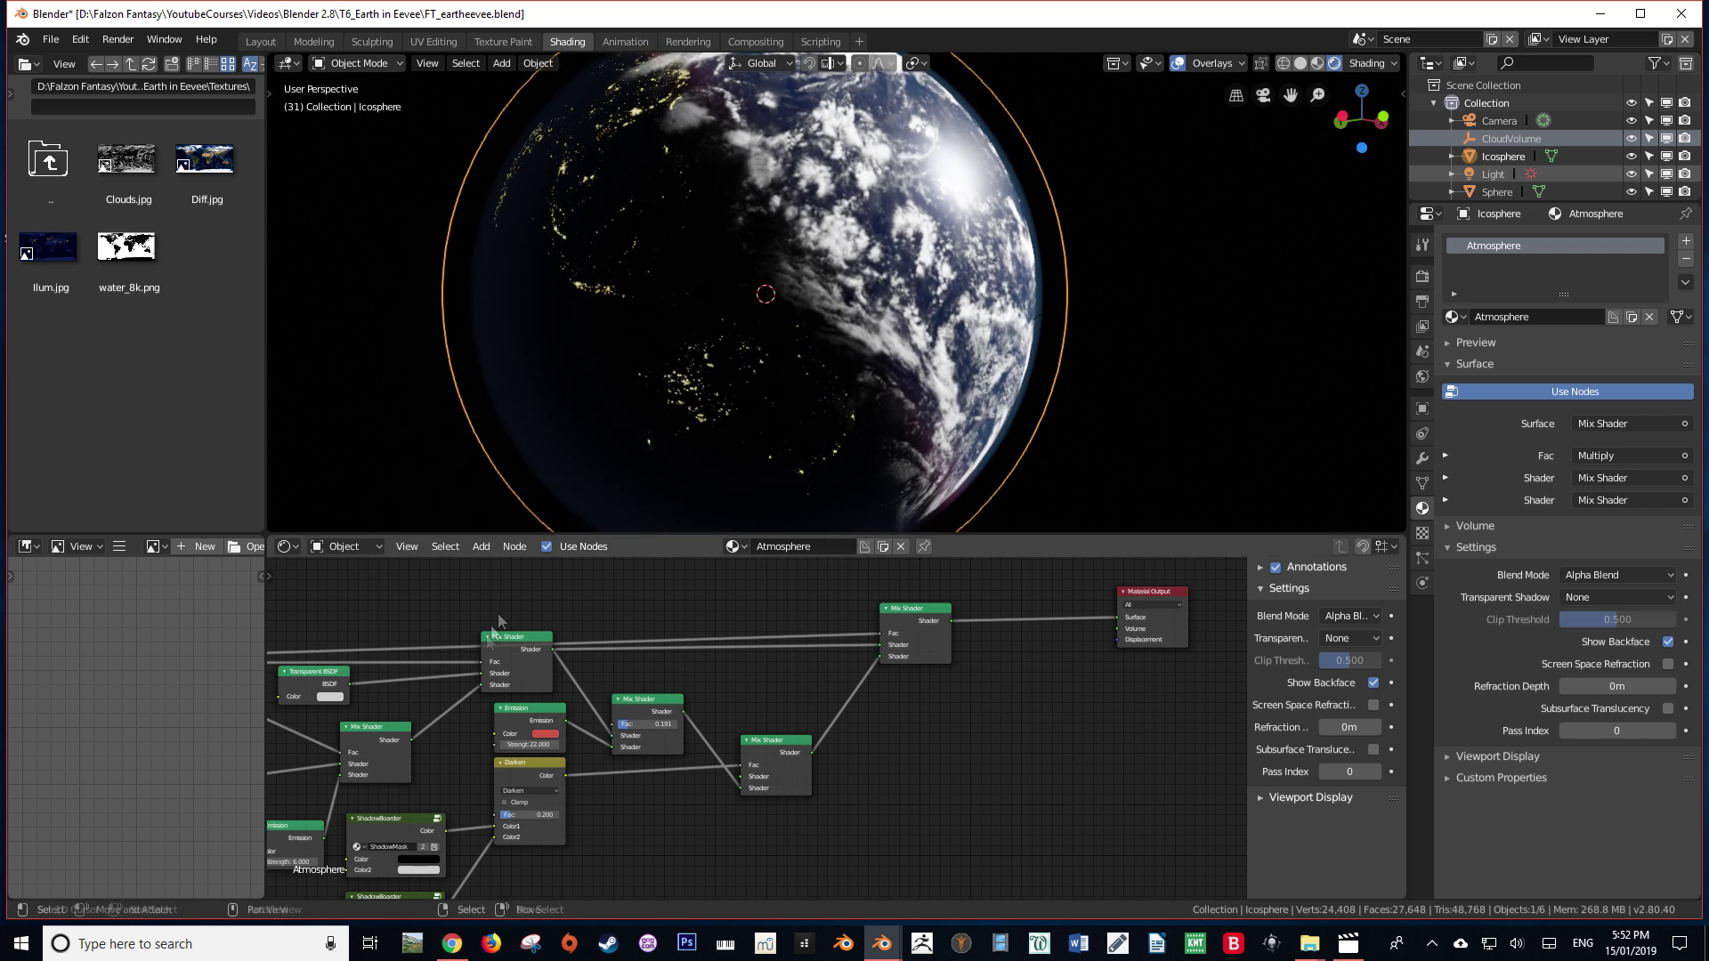
pyautogui.scroll(-3, 498, 612)
pyautogui.moveTo(511, 810); pyautogui.dragTo(1041, 639)
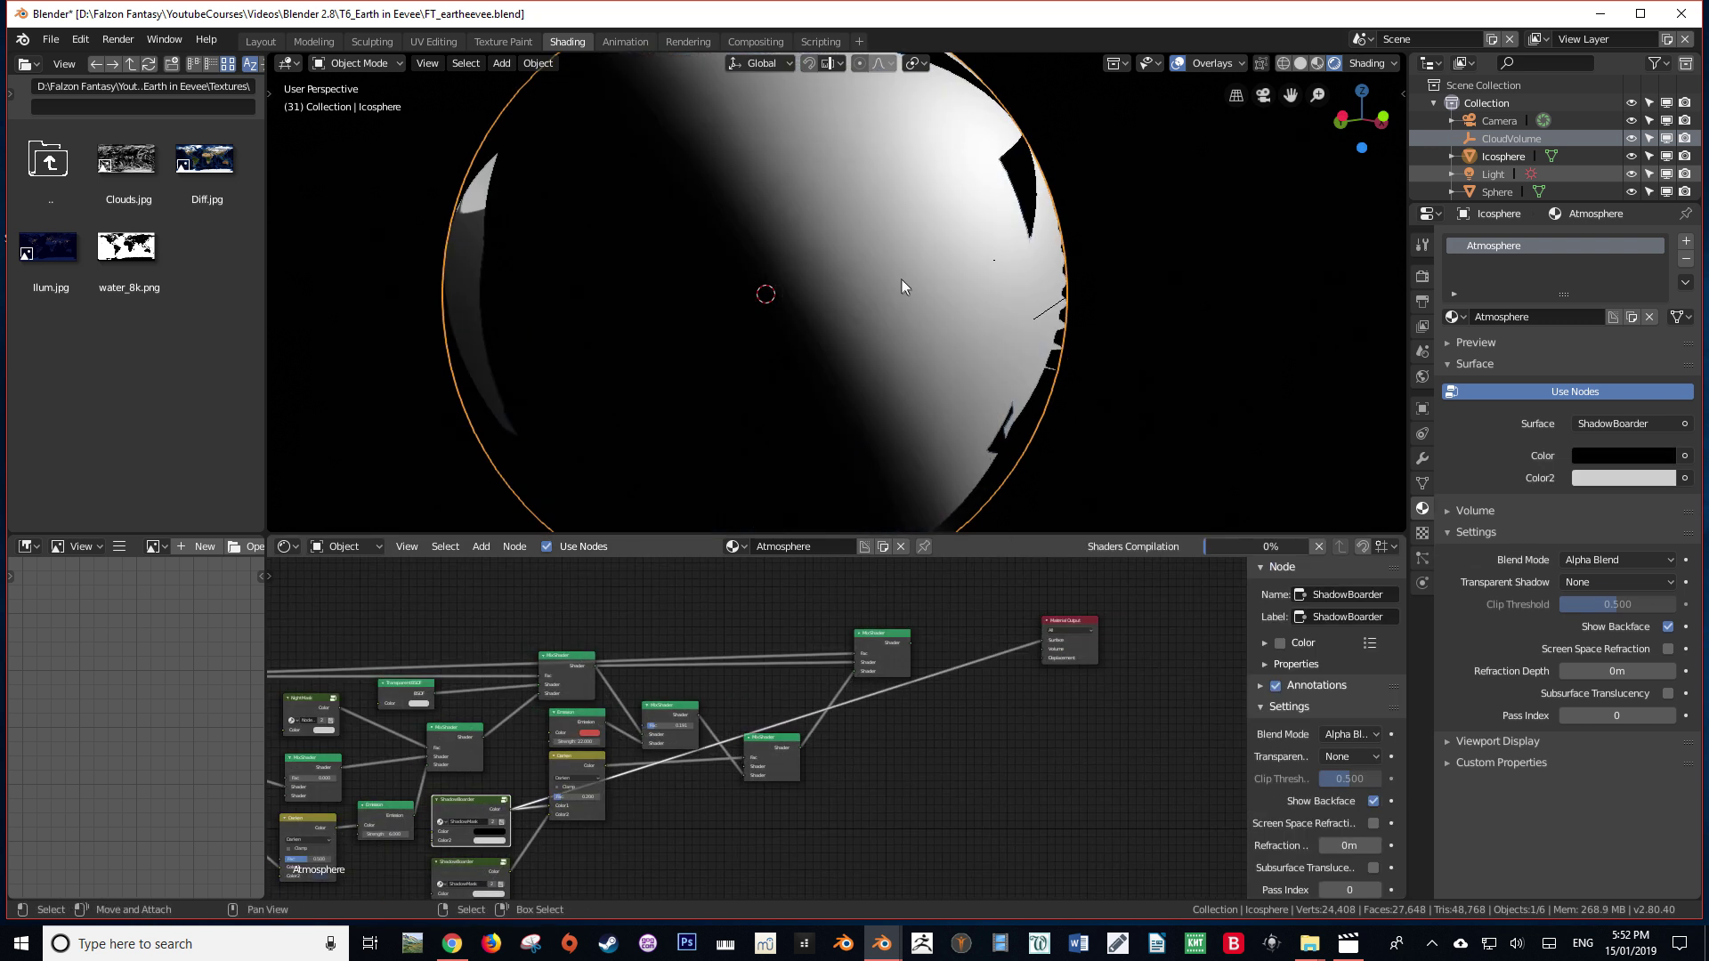
pyautogui.moveTo(897, 290); pyautogui.dragTo(943, 290, button='middle')
pyautogui.moveTo(626, 311); pyautogui.dragTo(541, 306, button='middle')
pyautogui.moveTo(848, 261)
pyautogui.mouseDown(button='middle')
pyautogui.moveTo(867, 280)
pyautogui.moveTo(924, 280)
pyautogui.moveTo(895, 283)
pyautogui.mouseUp(button='middle')
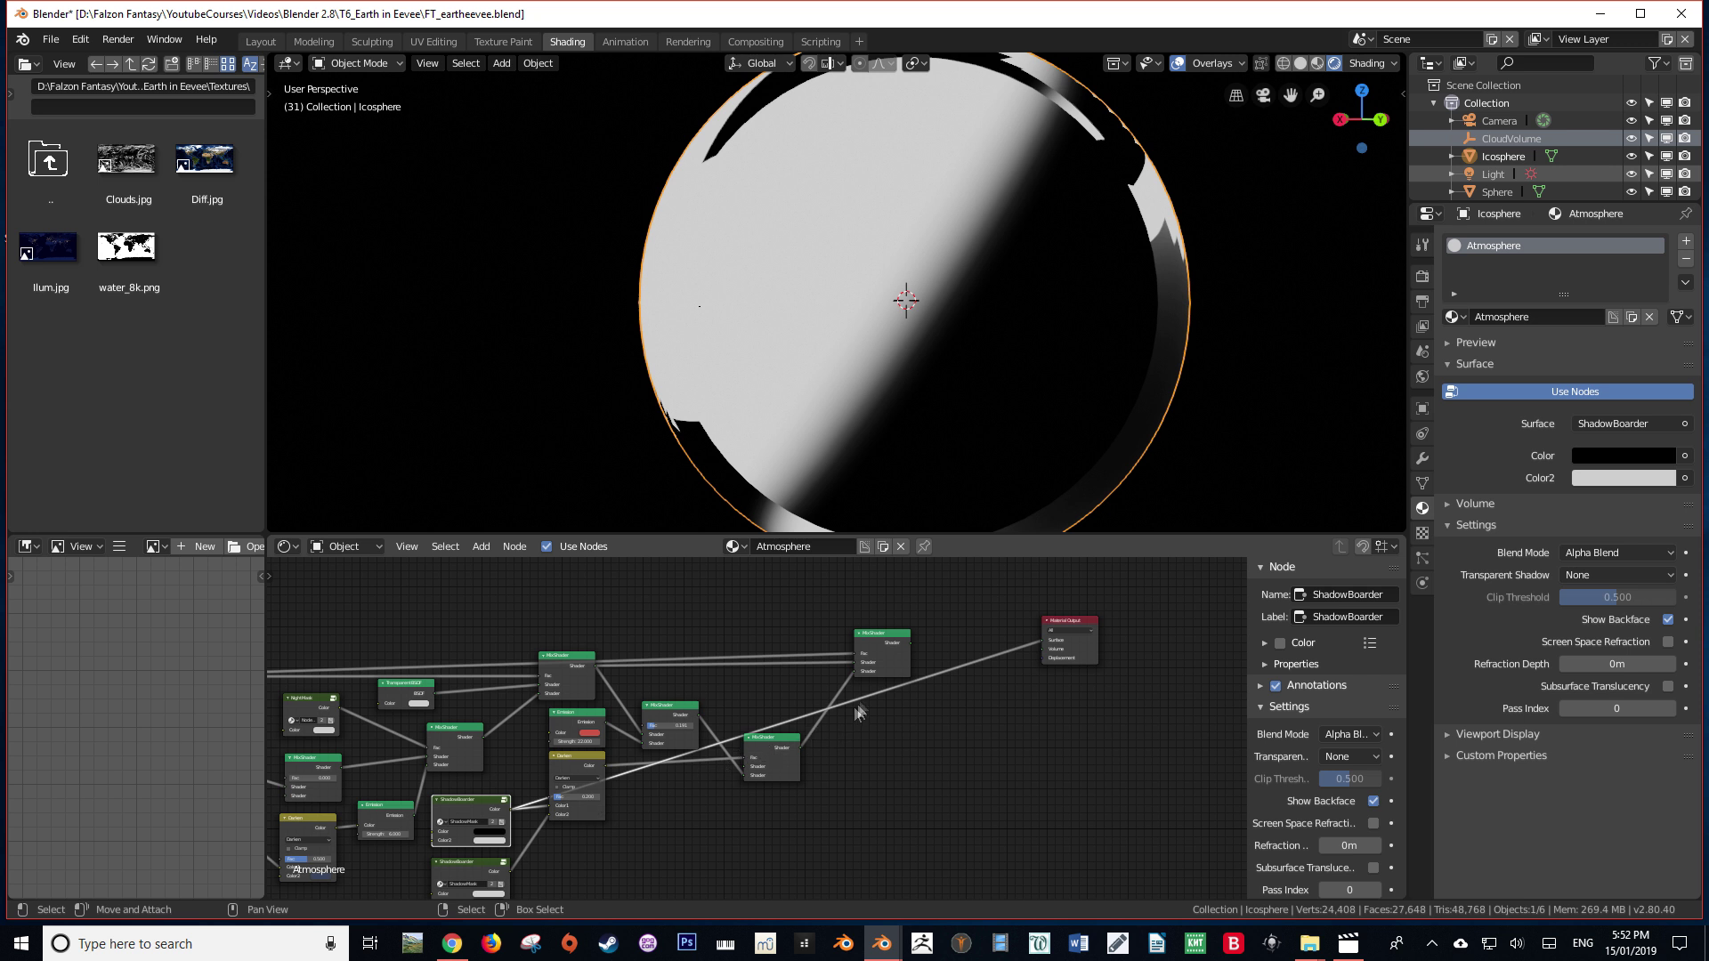
# Reconnect the final Mix Shader to the Material Output's Surface.
pyautogui.moveTo(911, 642); pyautogui.dragTo(1038, 643)
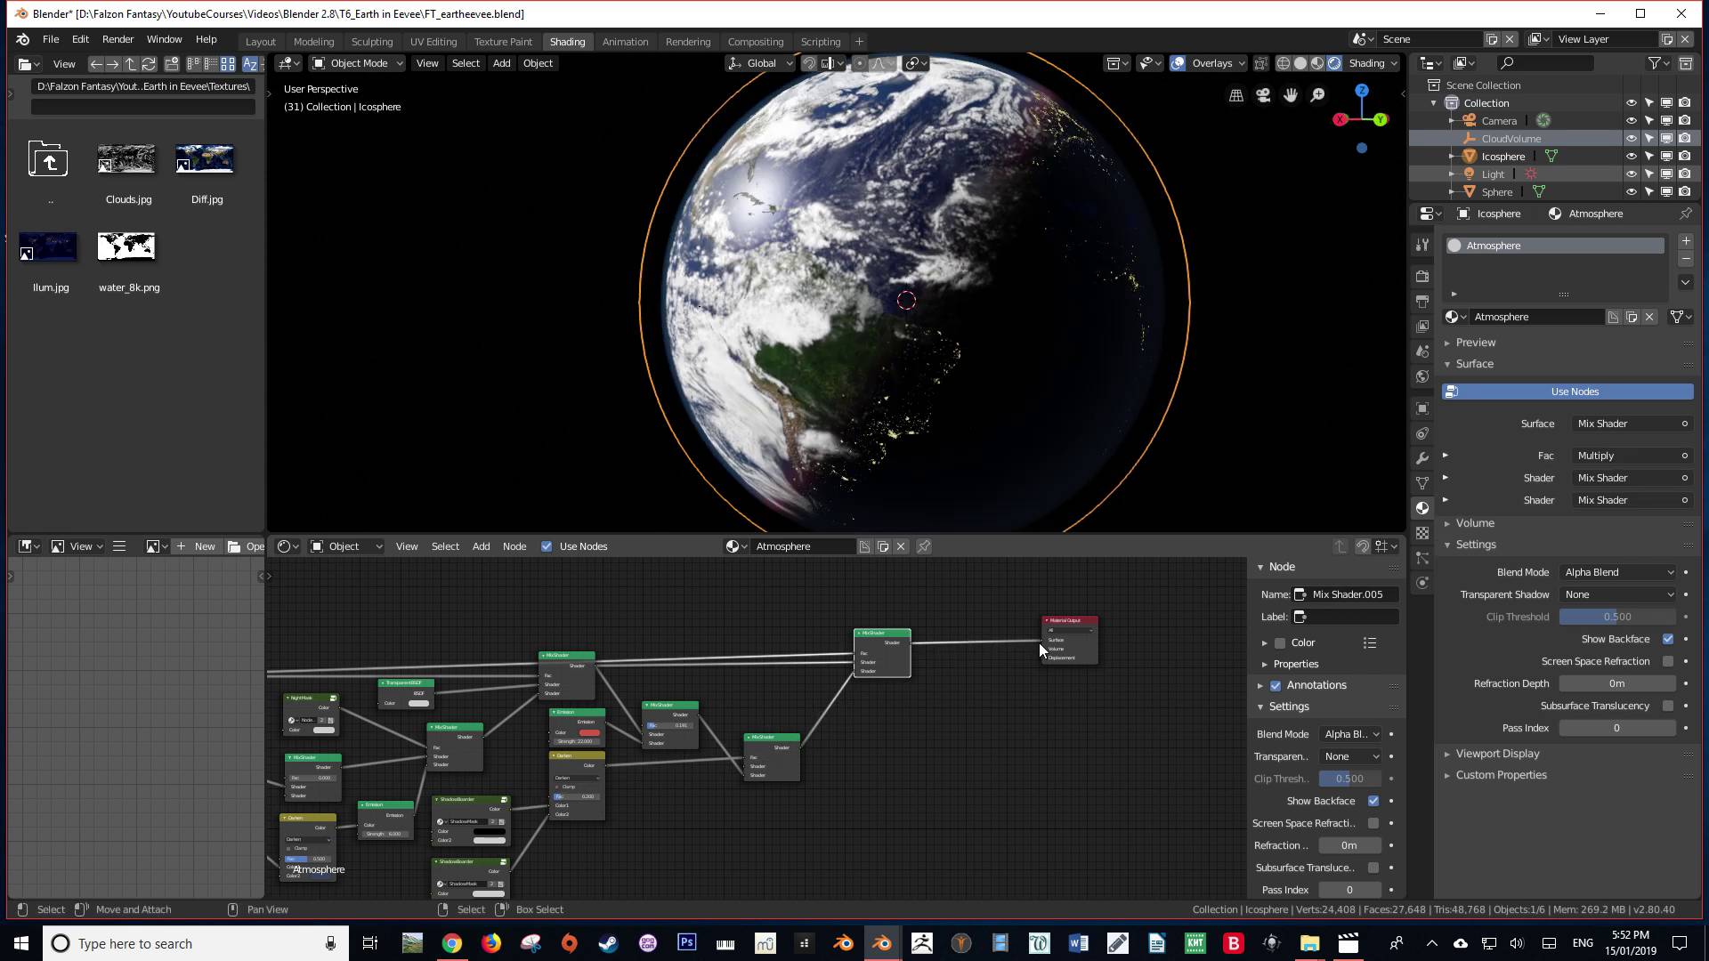
pyautogui.moveTo(1036, 233); pyautogui.dragTo(1102, 196, button='middle')
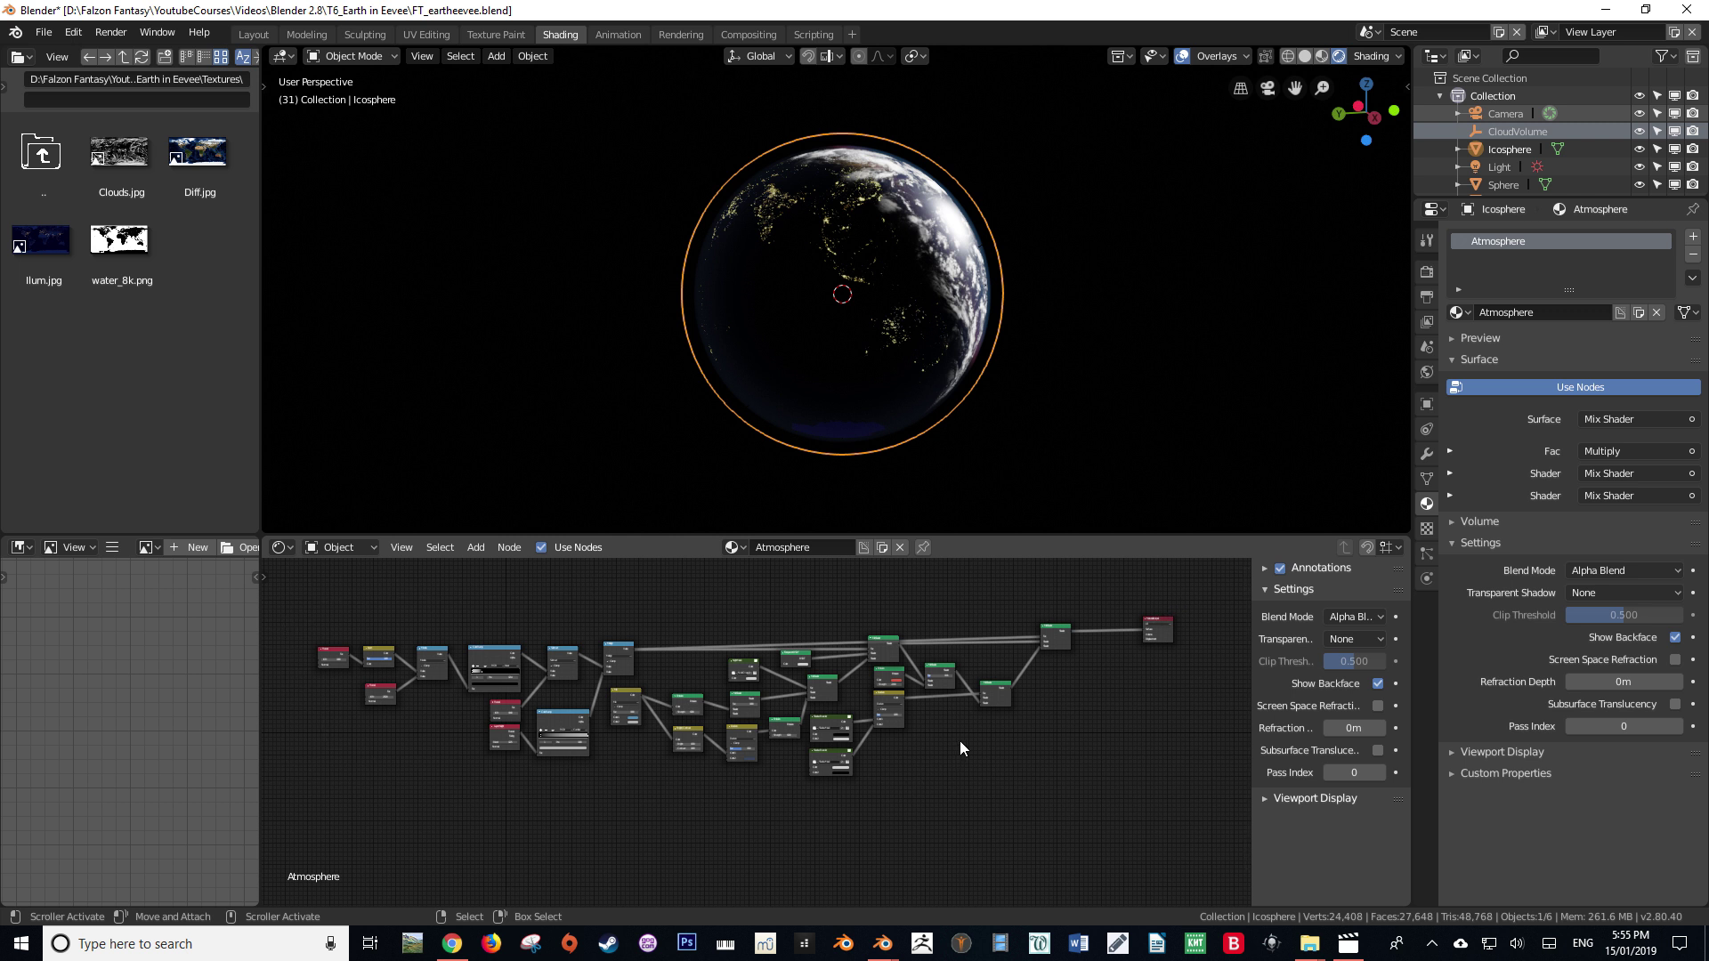
# Examine the Atmosphere material's node network and the reddish glow on the globe.
pyautogui.scroll(4, 960, 740)
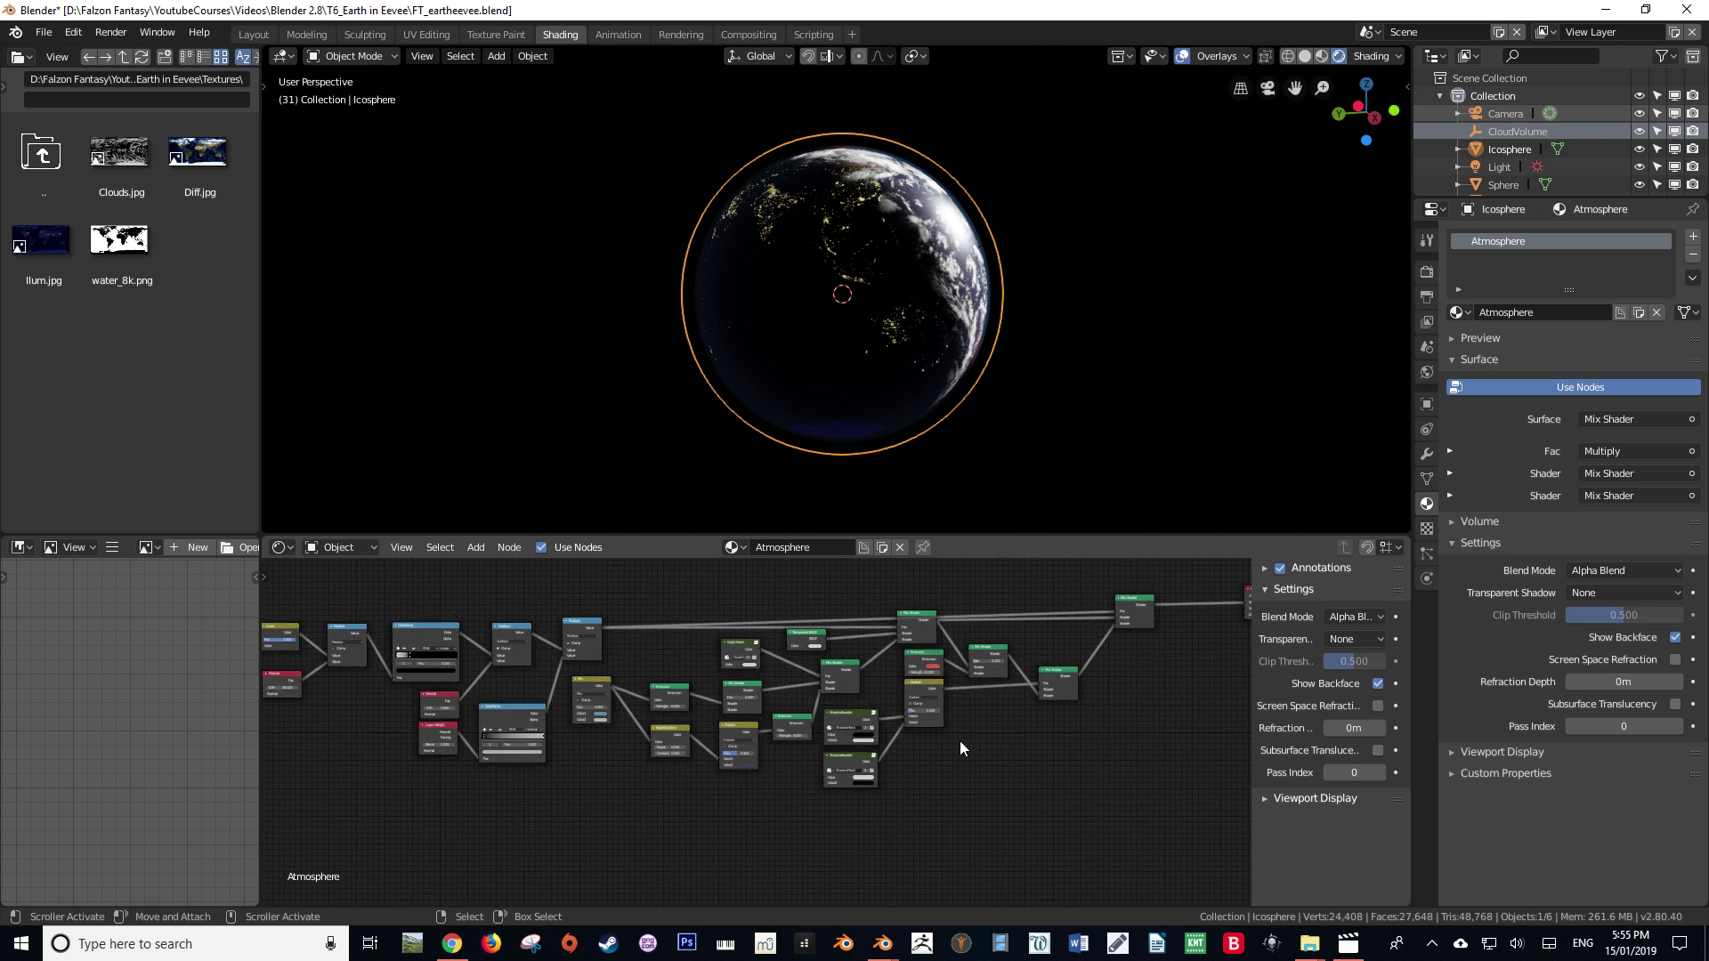
pyautogui.moveTo(959, 740); pyautogui.dragTo(516, 711, button='middle')
pyautogui.scroll(4, 676, 738)
pyautogui.moveTo(861, 695); pyautogui.dragTo(712, 801, button='middle')
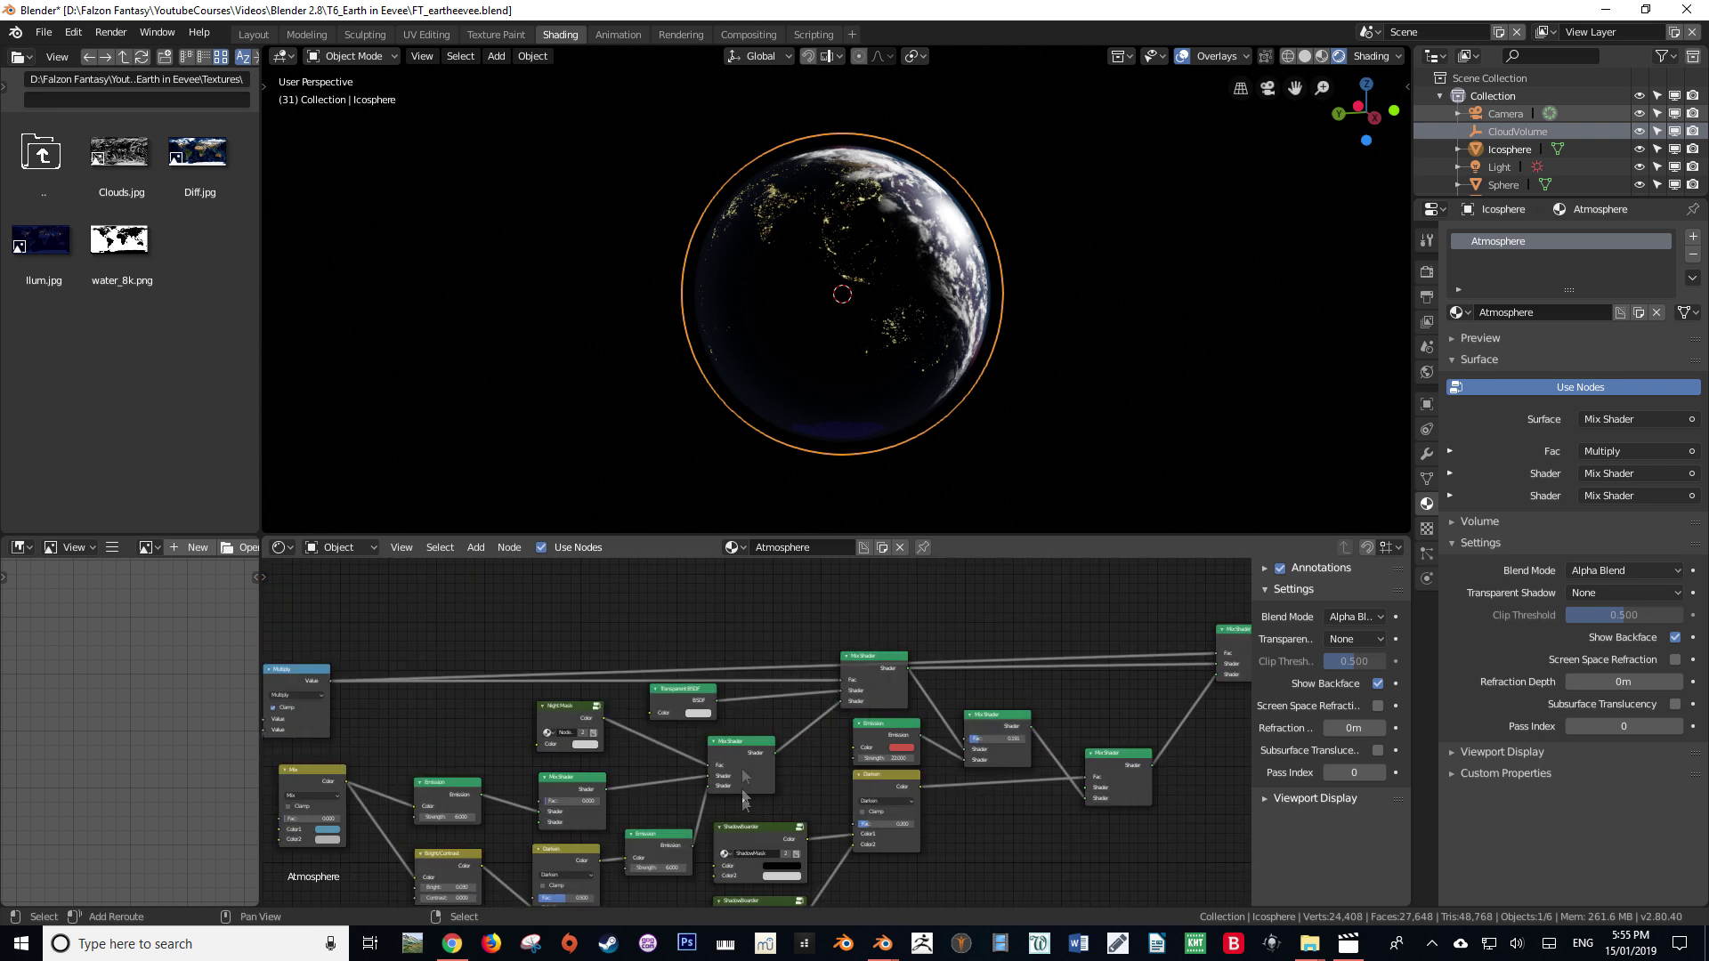
pyautogui.scroll(2, 1021, 265)
pyautogui.moveTo(1032, 280); pyautogui.dragTo(860, 353, button='middle')
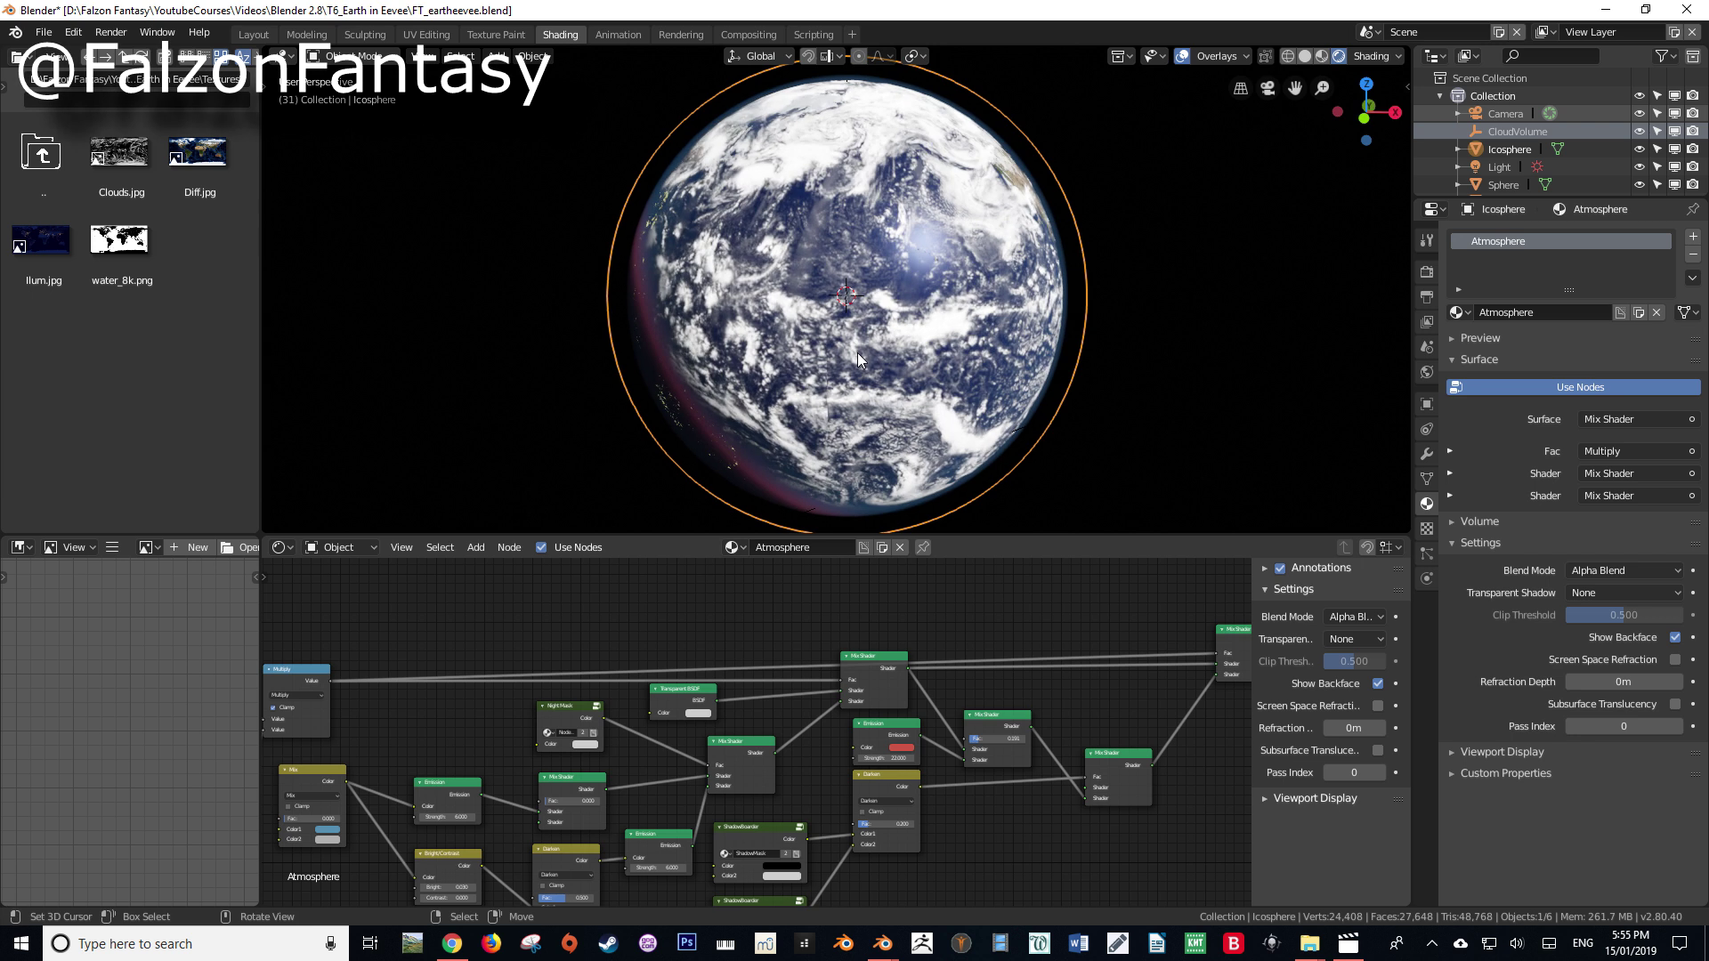
# Switch to the camera view and render the Earth as a still image.
pyautogui.press('KP_0')
pyautogui.scroll(-4, 872, 363)
pyautogui.scroll(2, 872, 364)
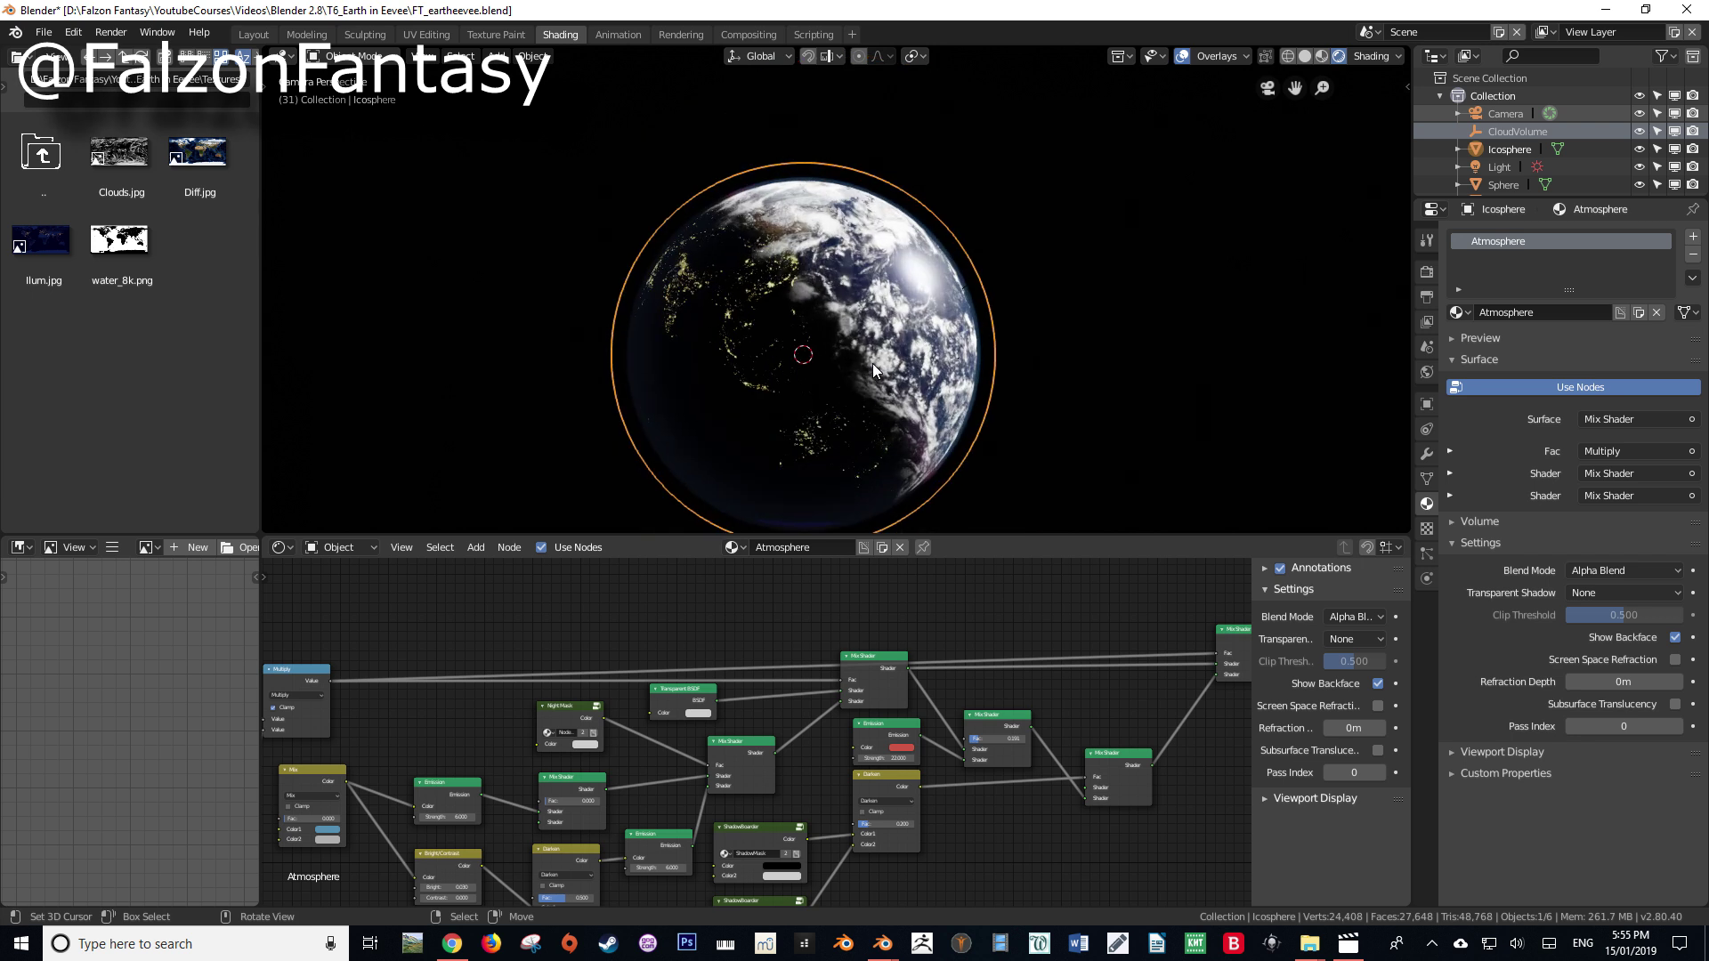
pyautogui.press('F12')
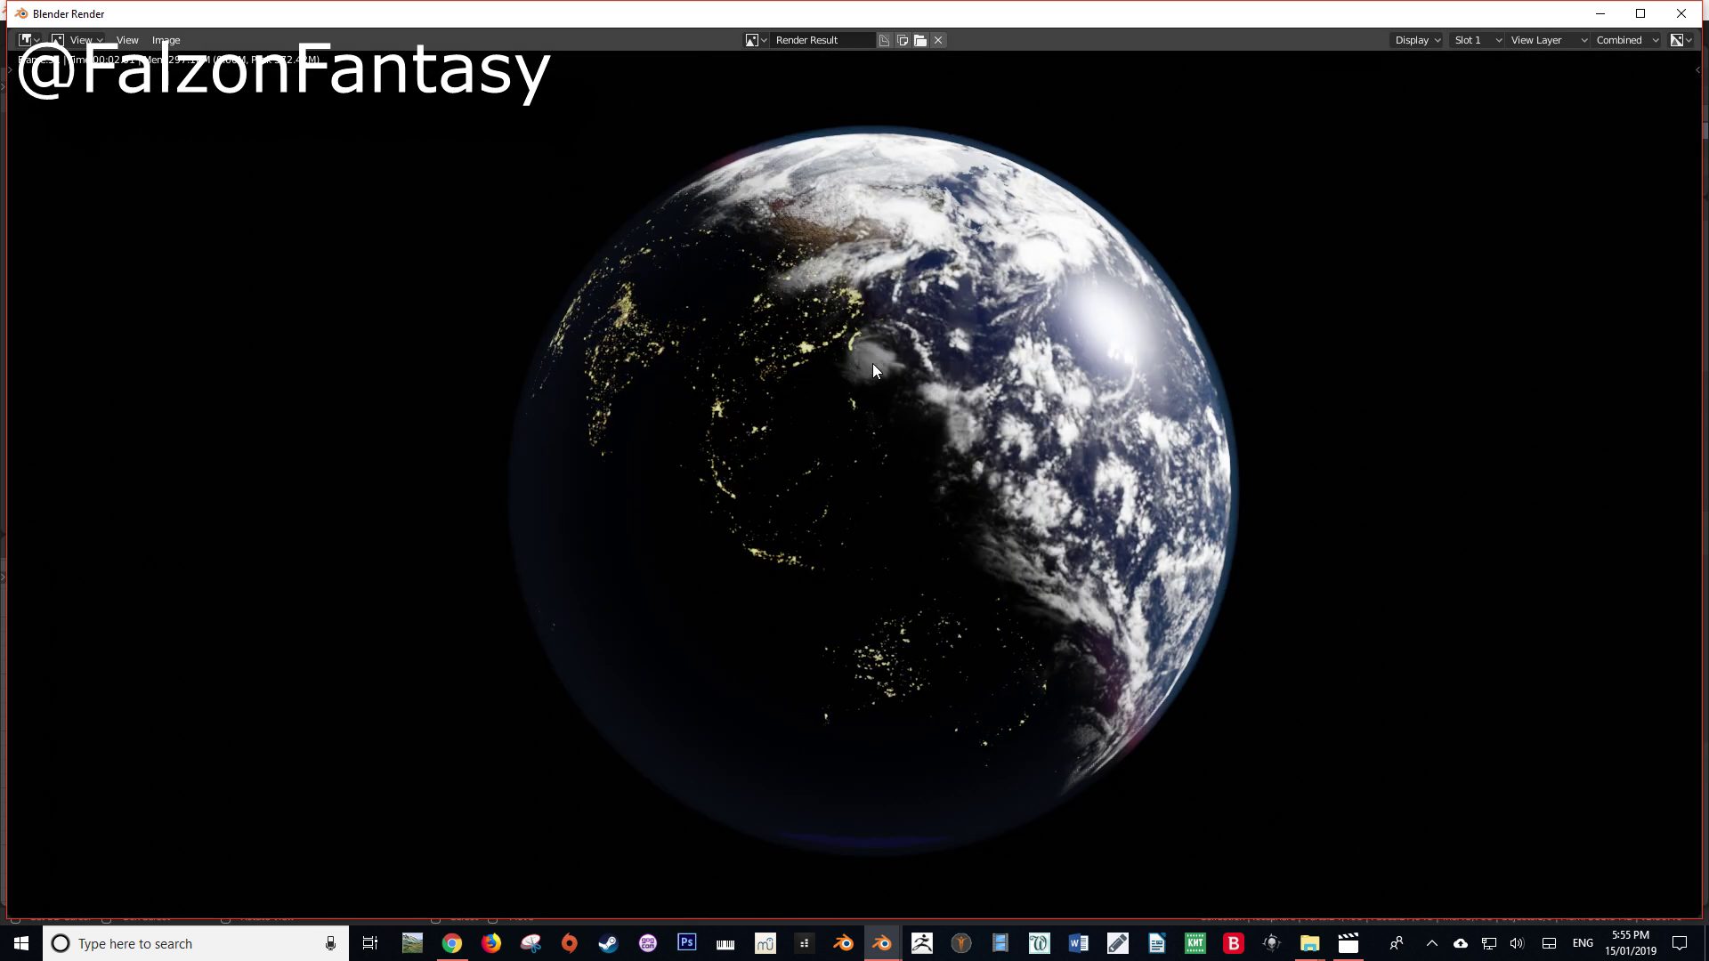
# Examine the rendered Earth's shadow border, city lights and atmosphere edge up close and as a whole.
pyautogui.scroll(3, 872, 363)
pyautogui.scroll(-6, 872, 363)
pyautogui.scroll(2, 895, 394)
pyautogui.moveTo(949, 471); pyautogui.dragTo(776, 550, button='middle')
pyautogui.scroll(2, 897, 337)
pyautogui.scroll(3, 776, 547)
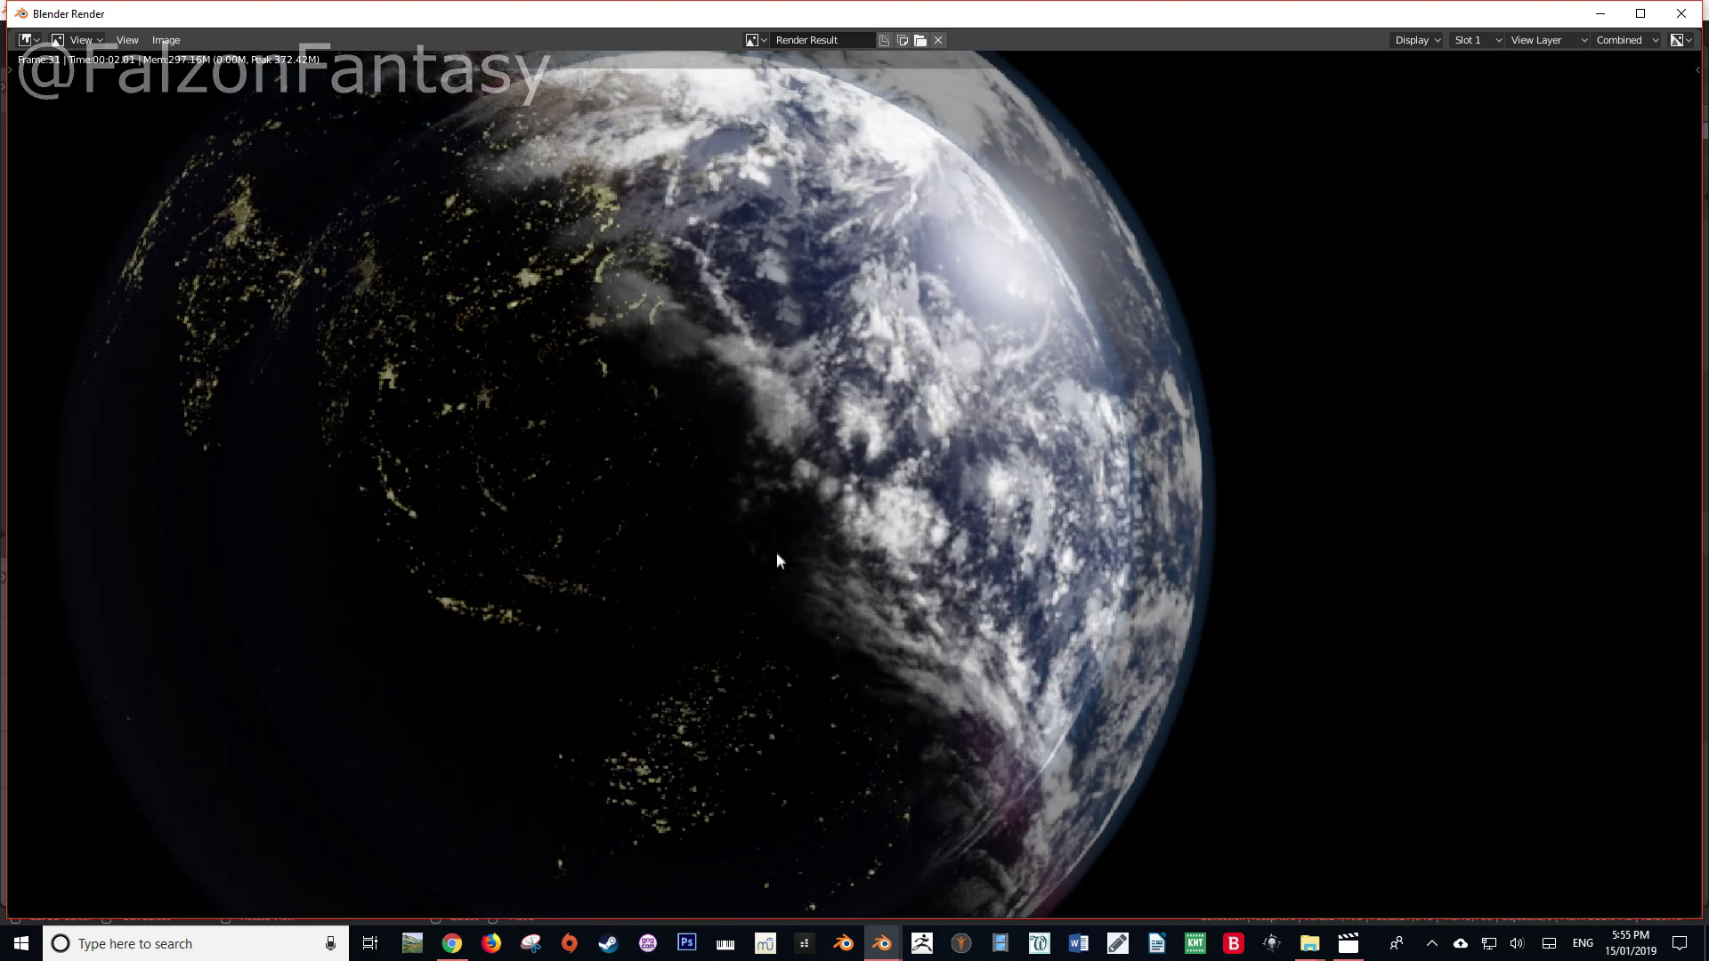
pyautogui.scroll(-4, 776, 530)
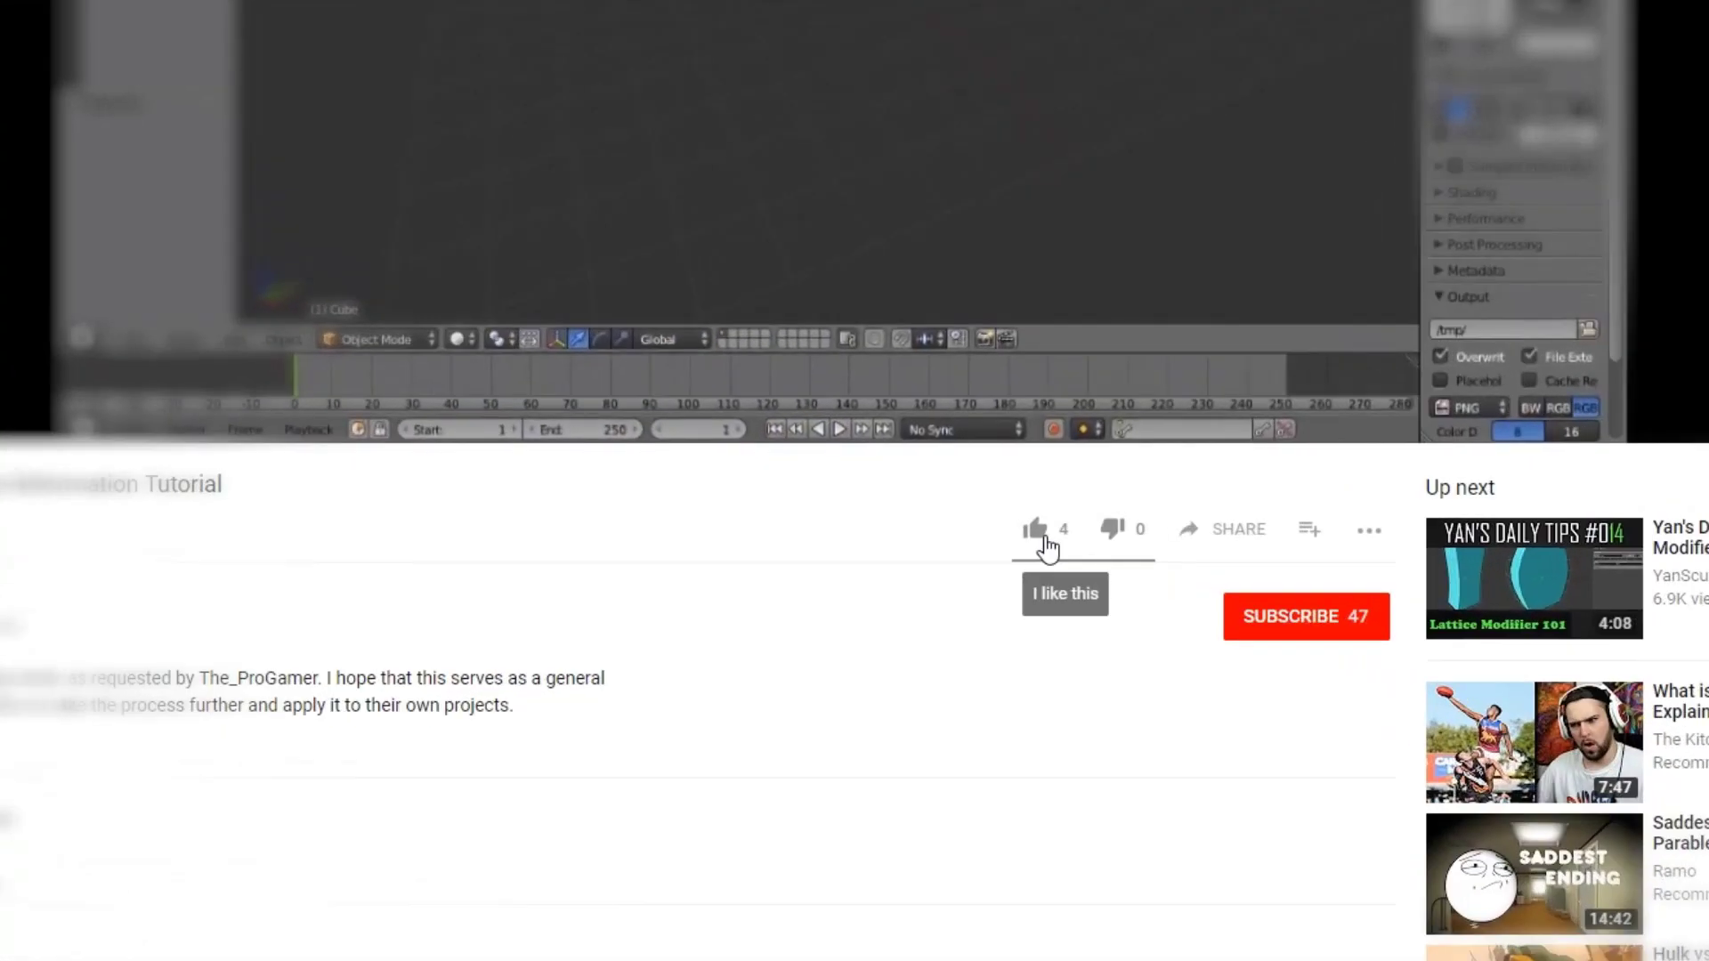
pyautogui.click(1043, 534)
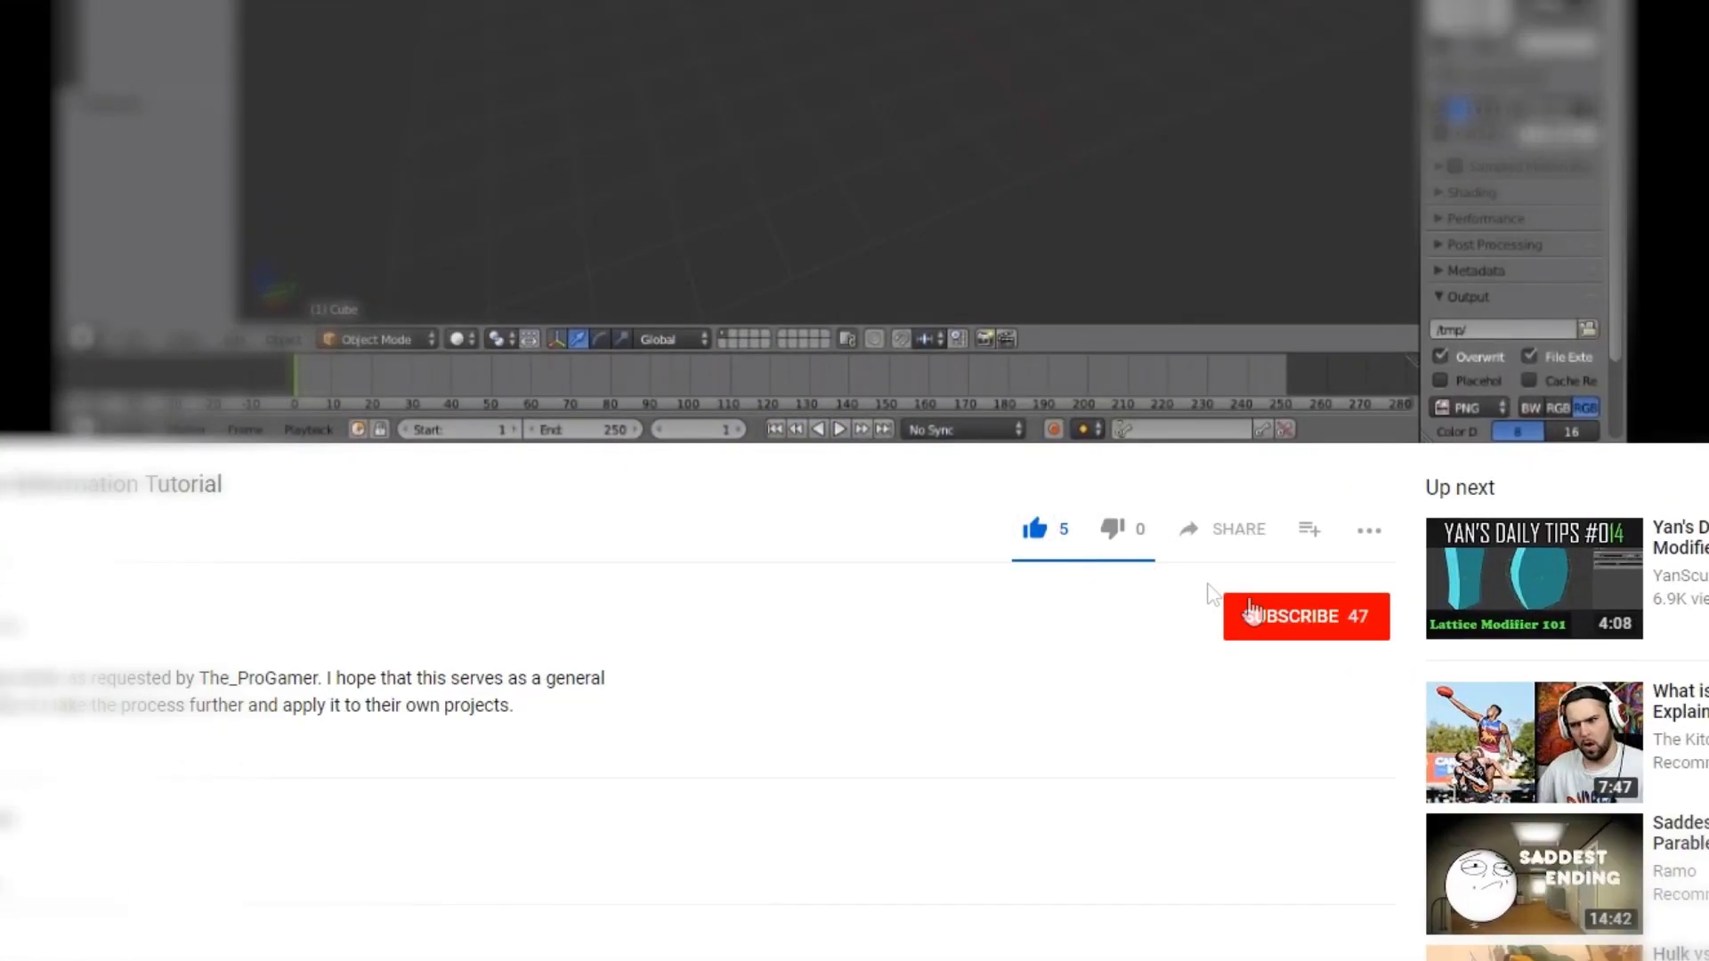
pyautogui.click(1289, 616)
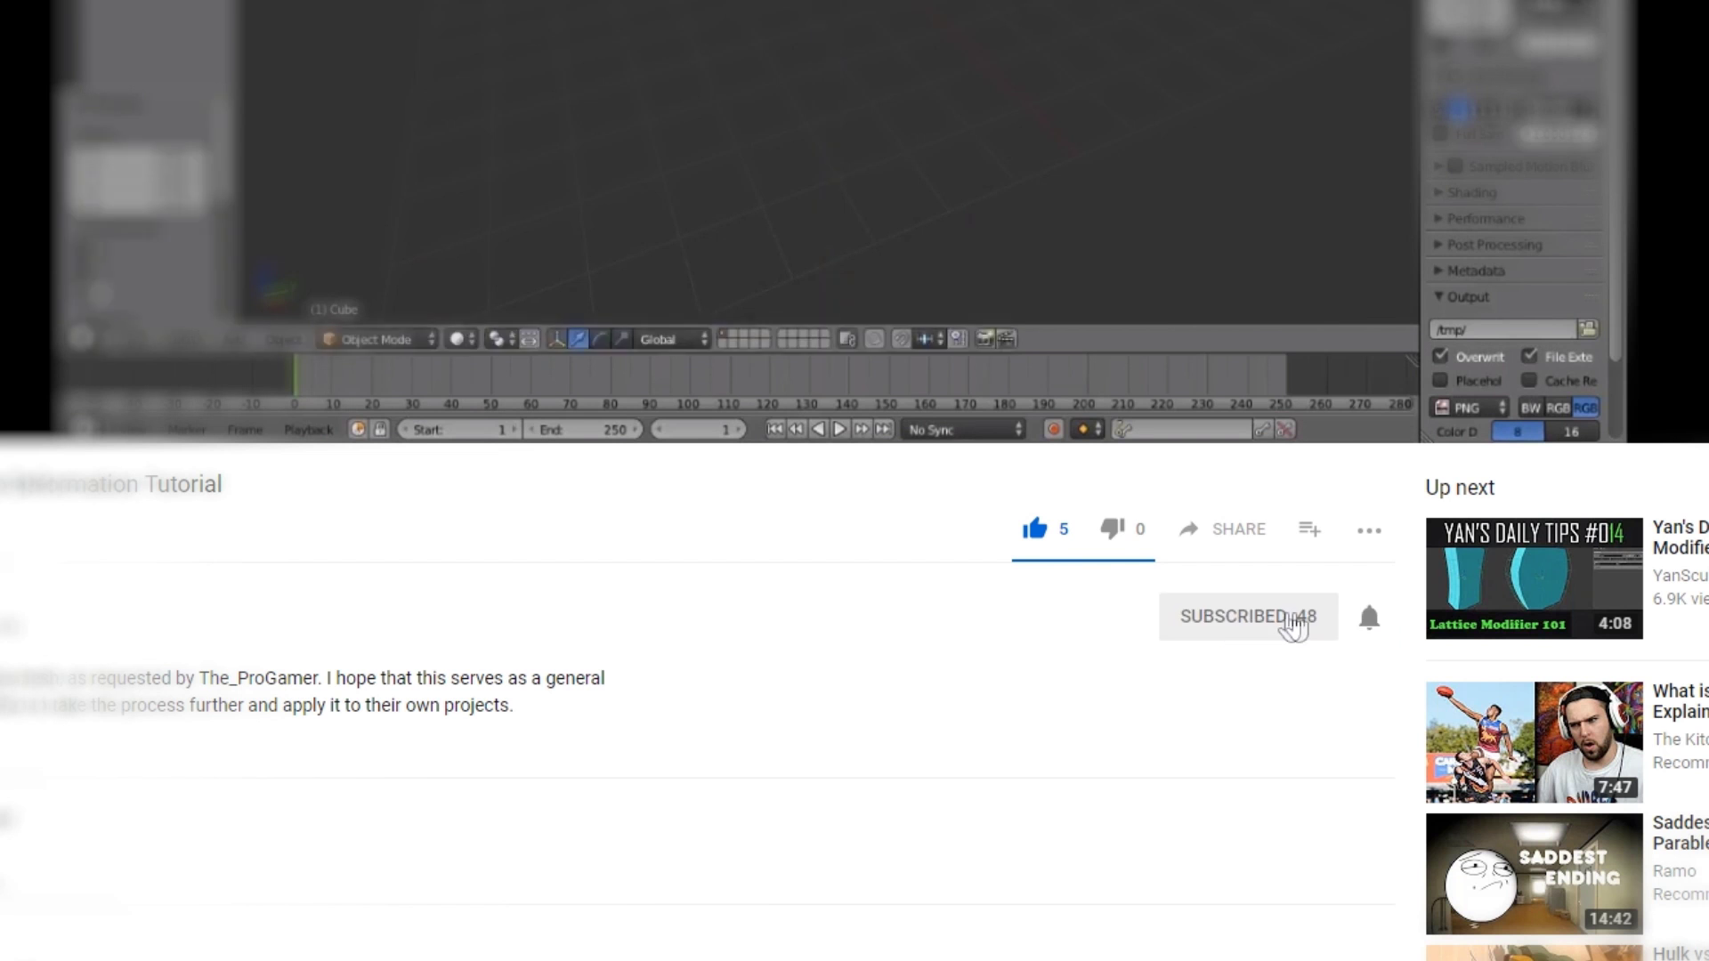
pyautogui.click(1370, 616)
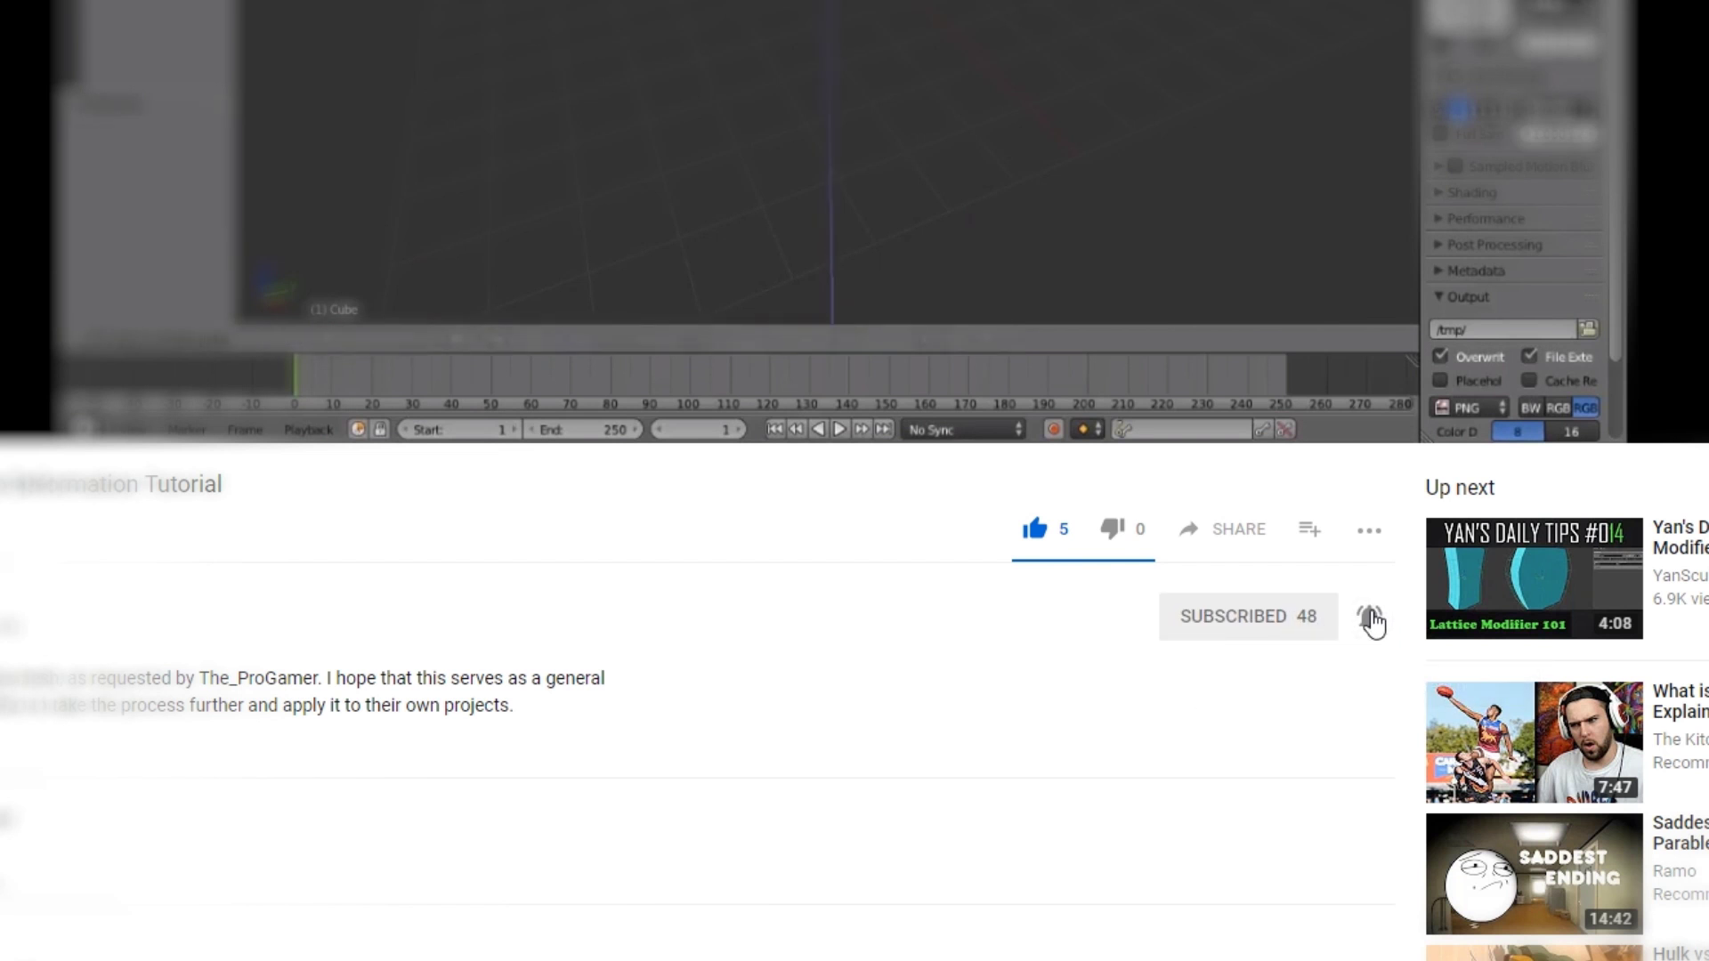